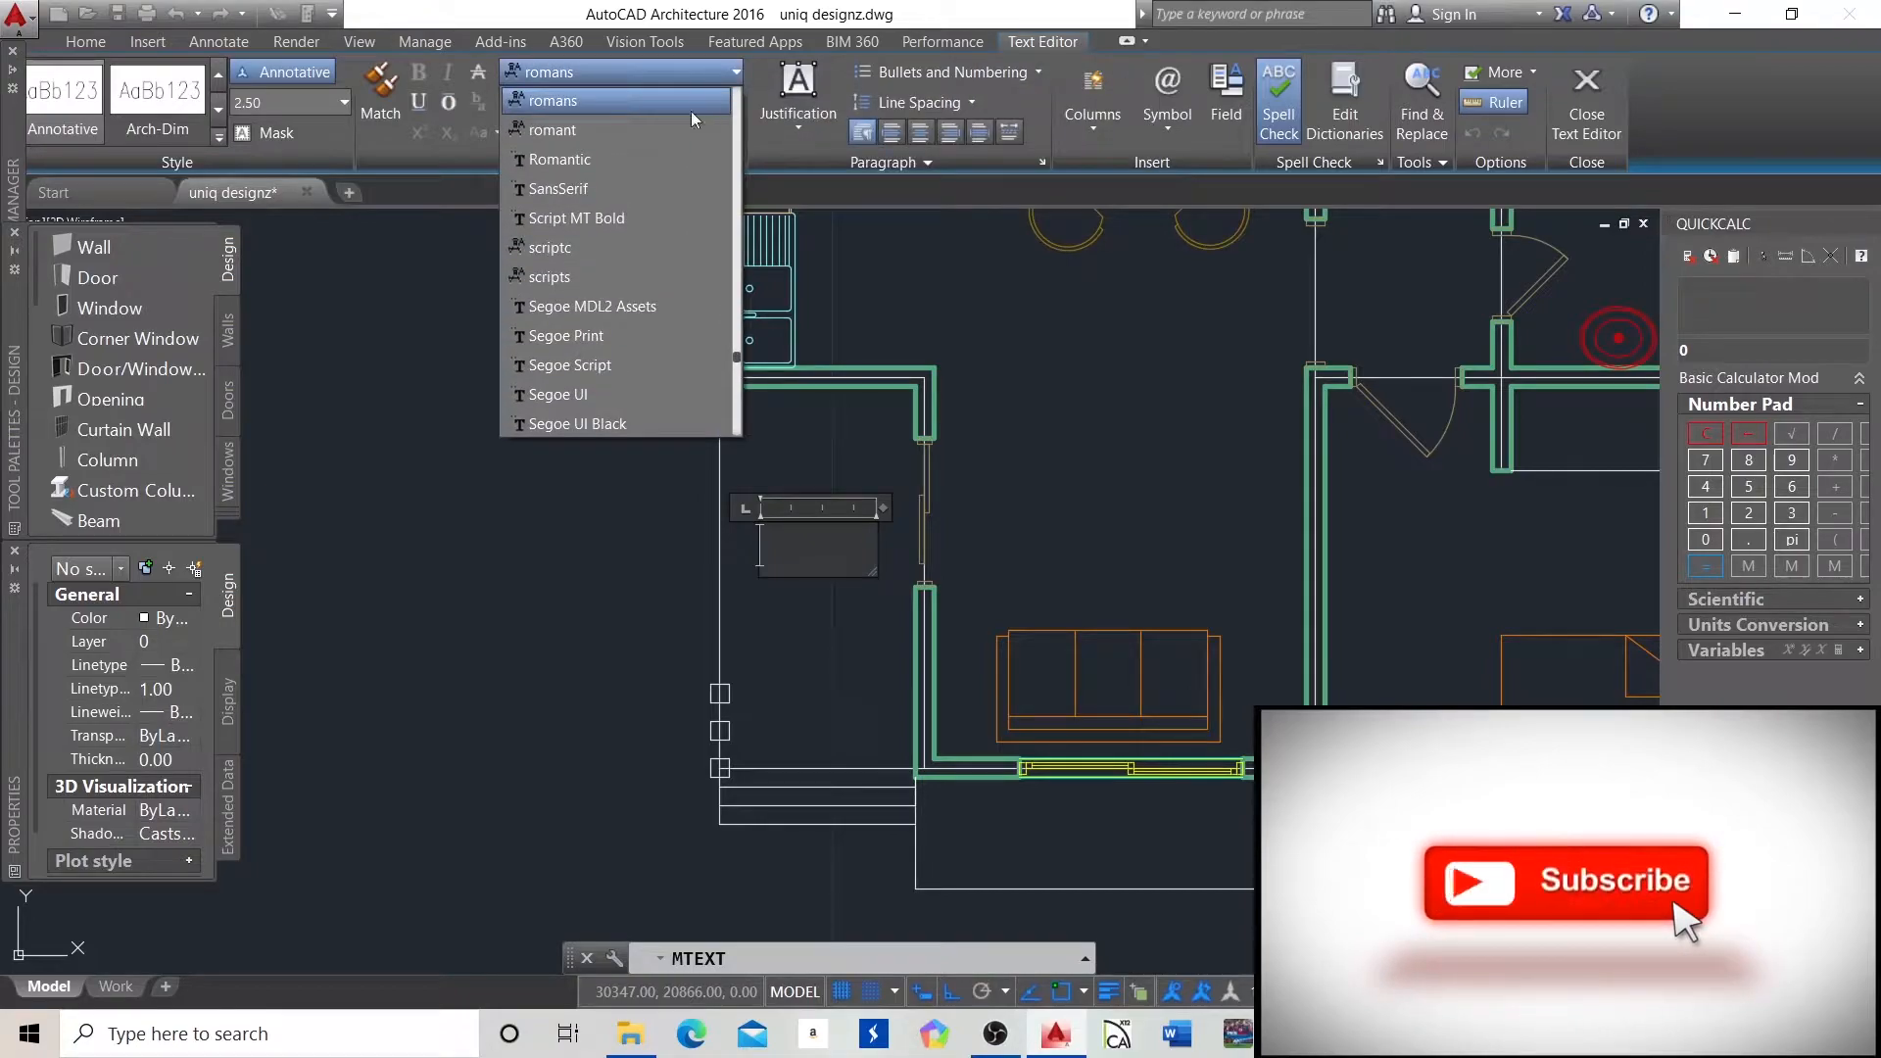
Set the multiline text font to Romantic and enter the label PORCH in the porch area.
click(608, 170)
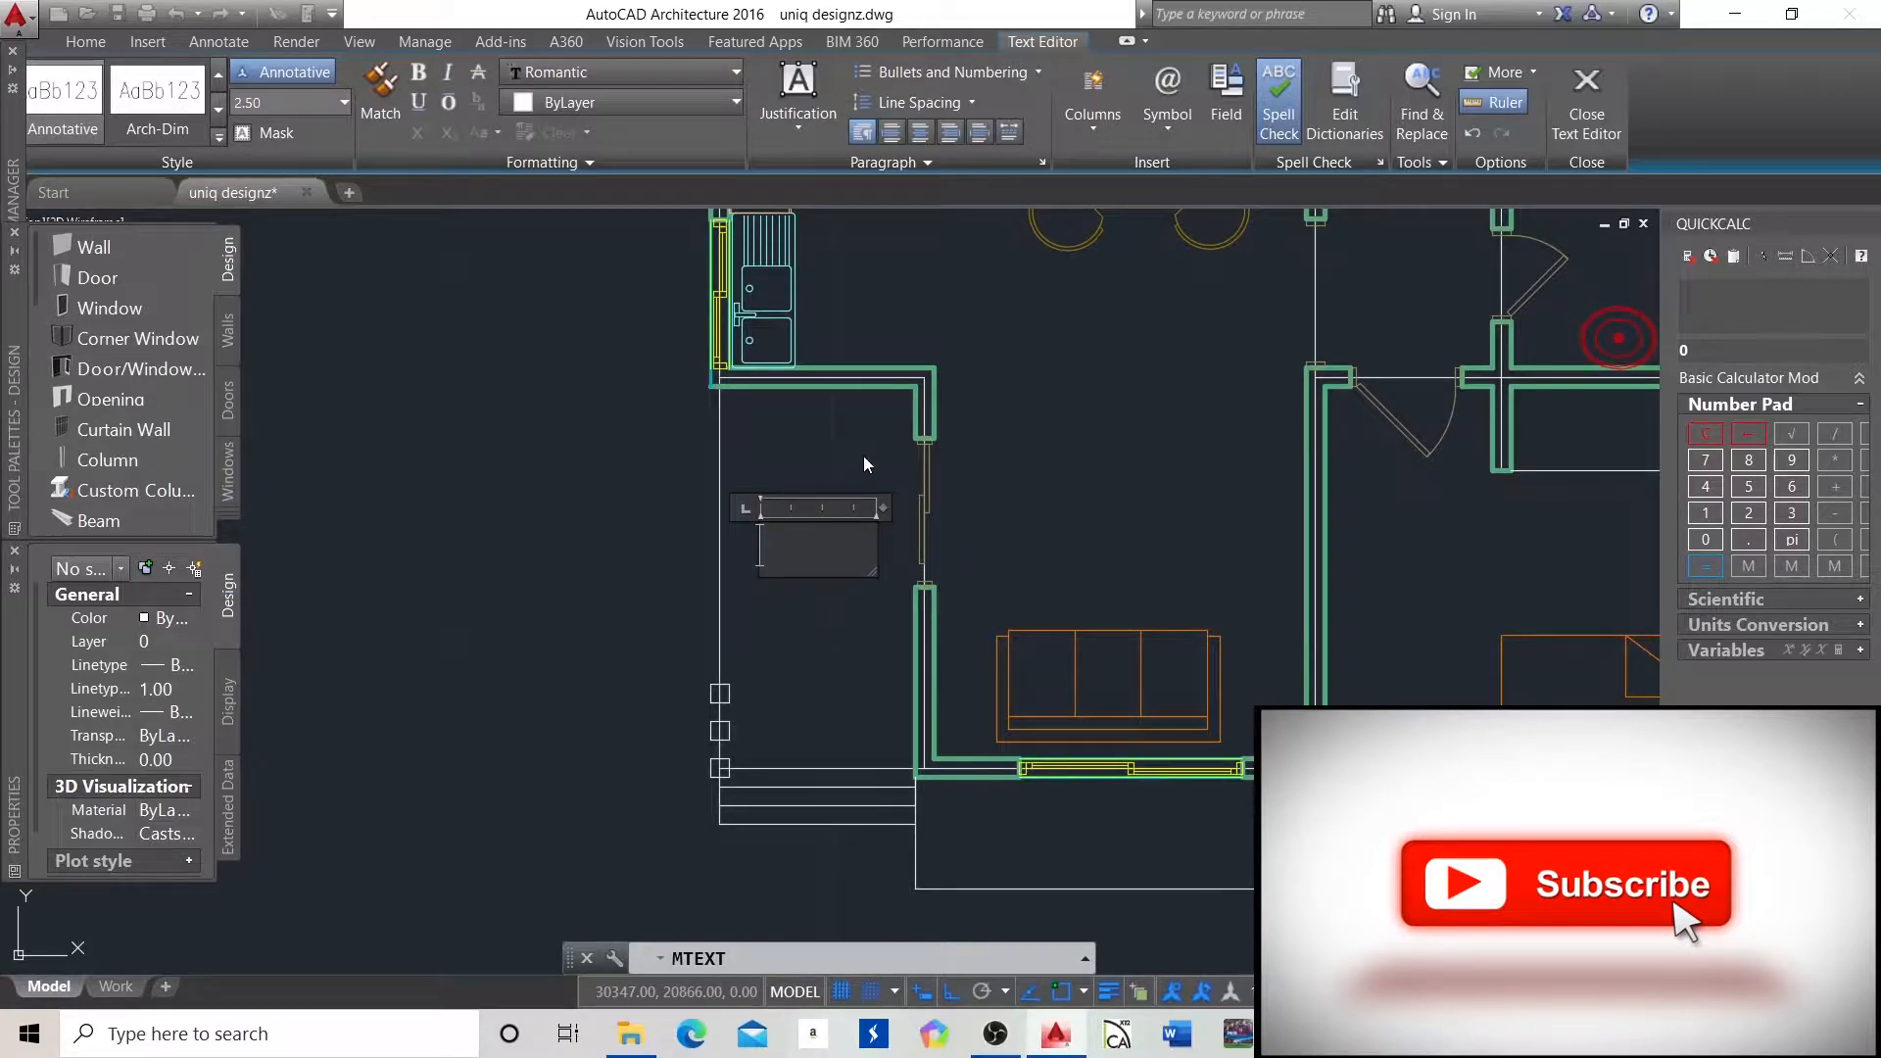
click(712, 109)
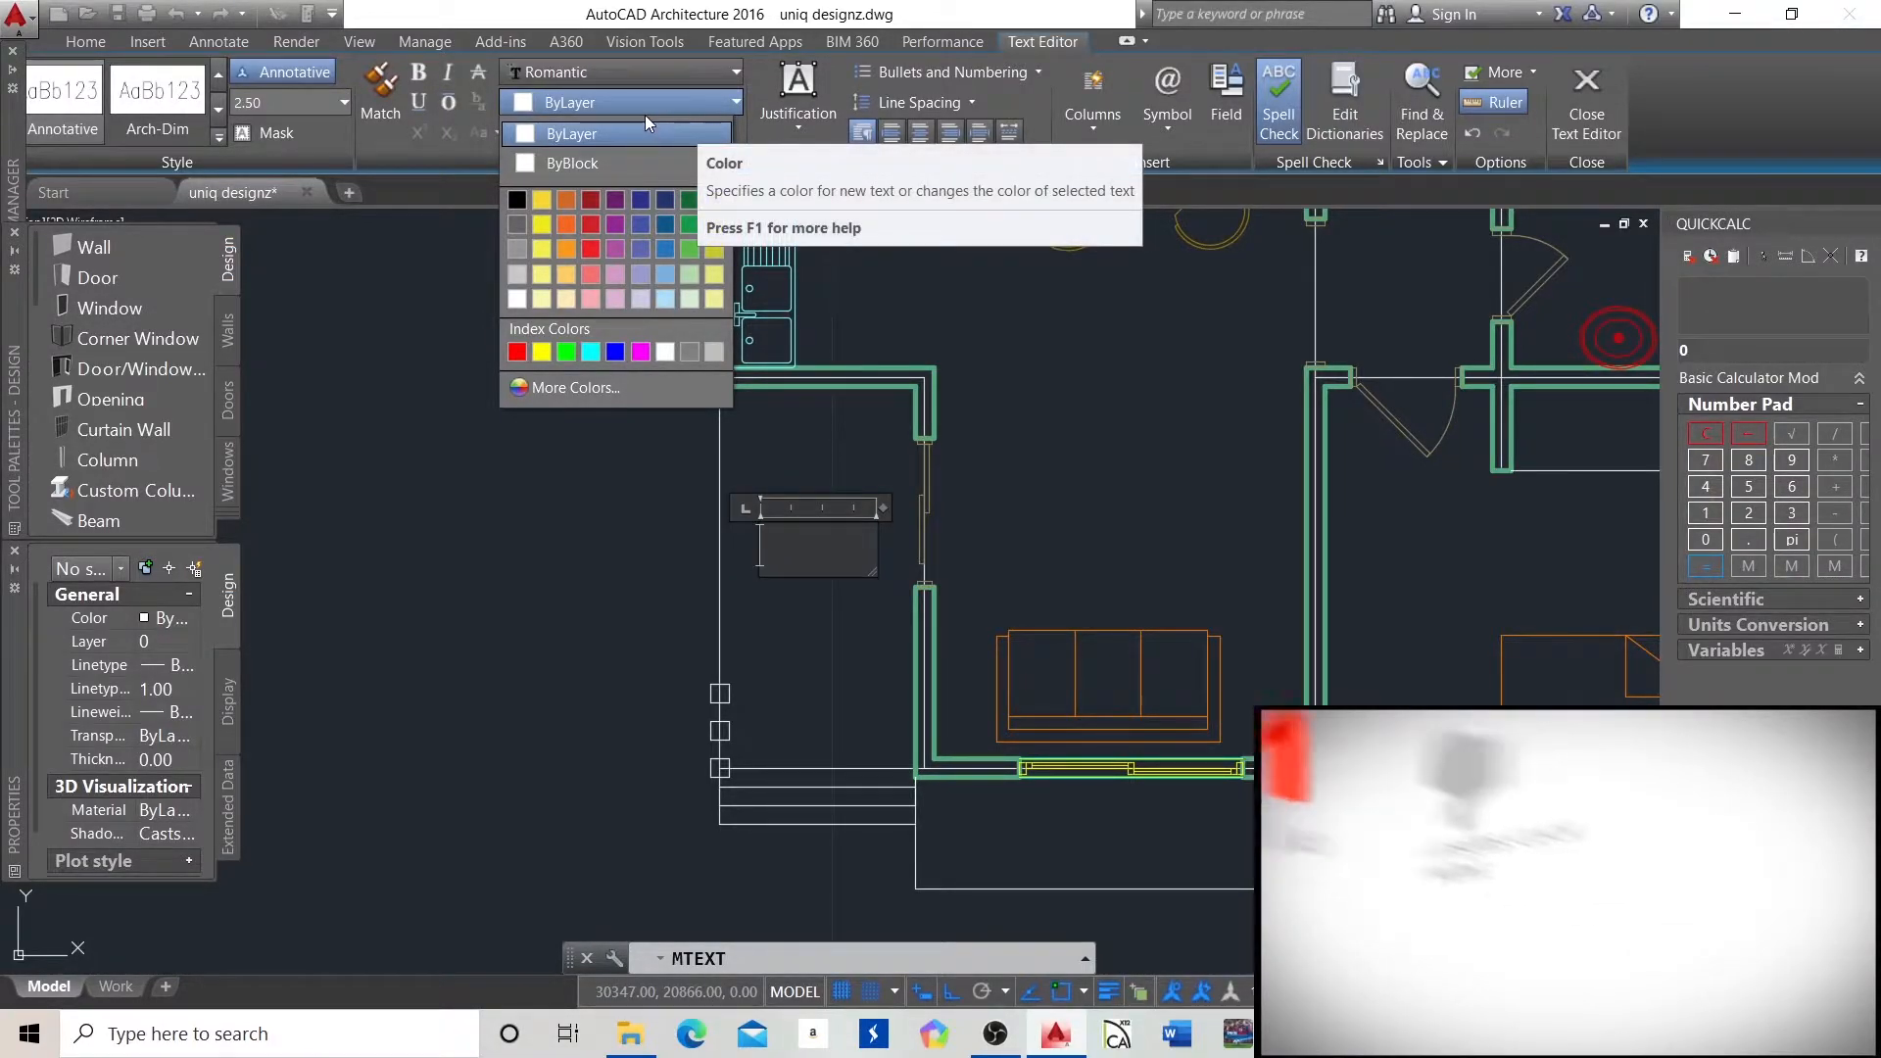
click(730, 104)
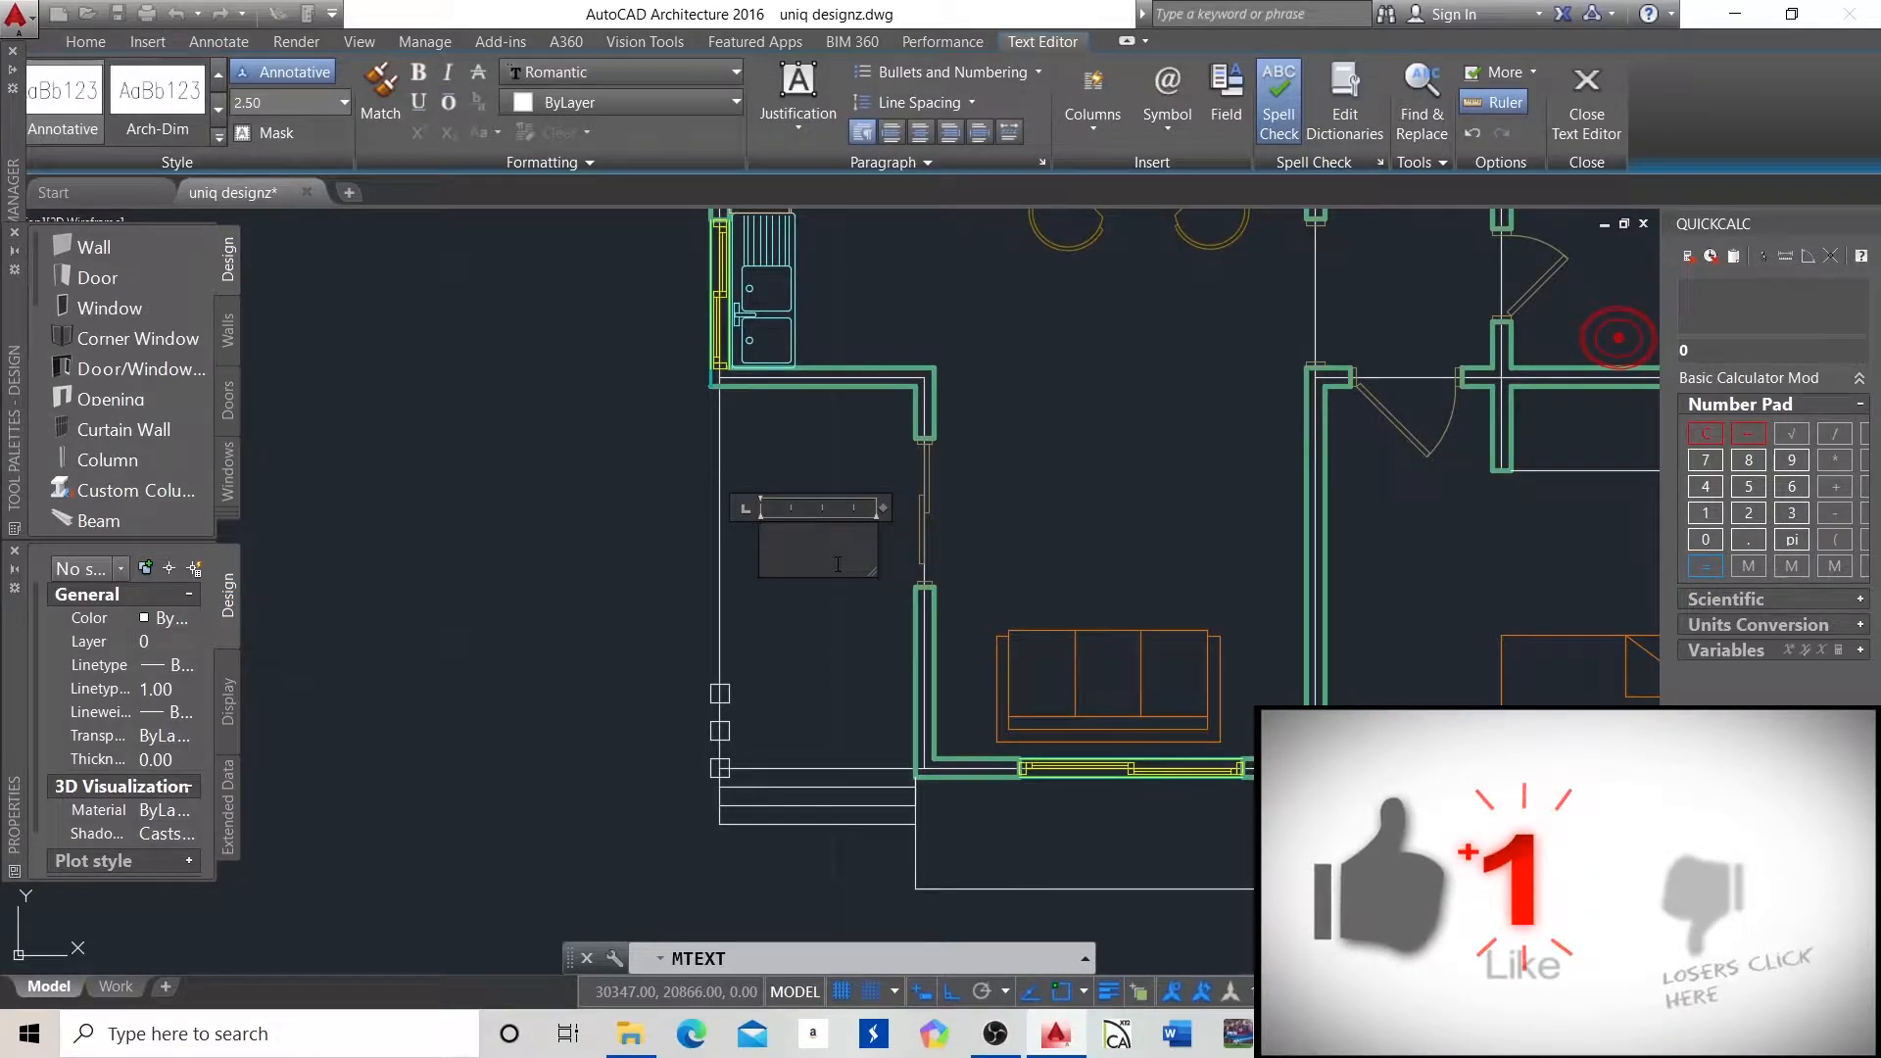
text(O)
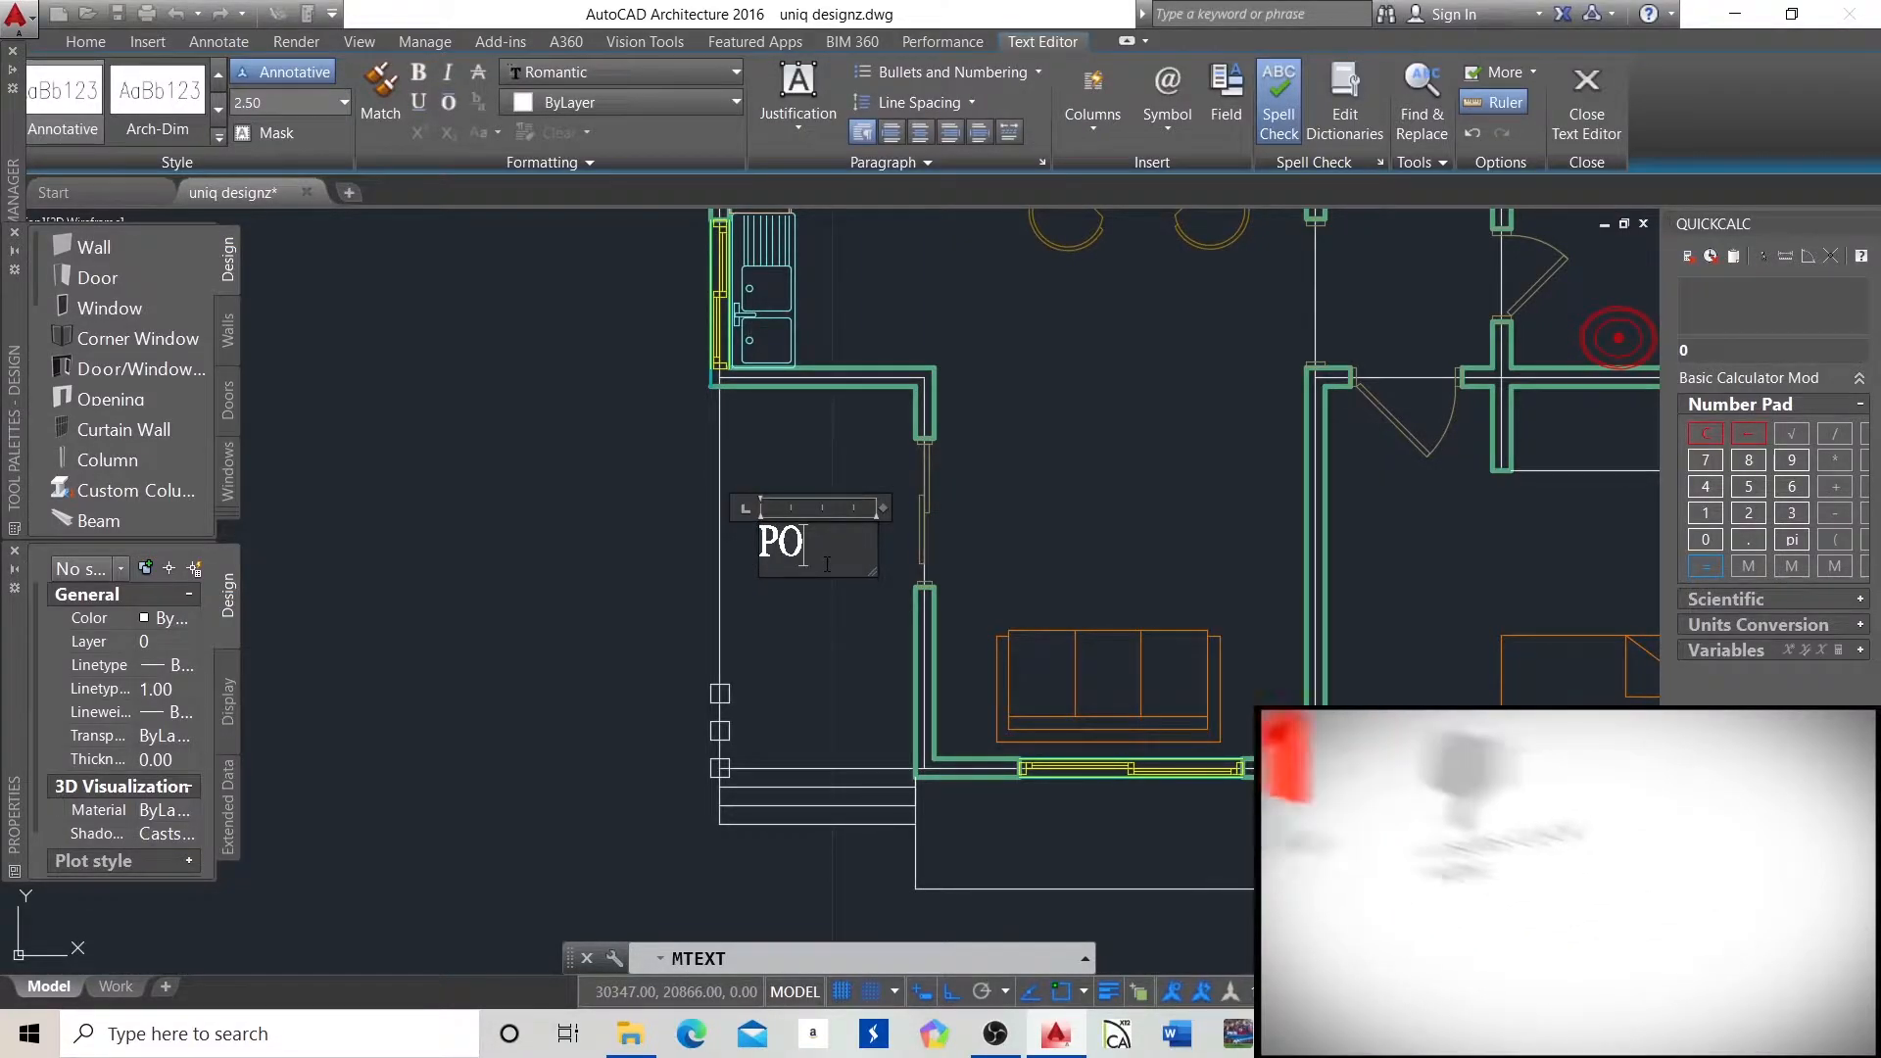
text(RCH)
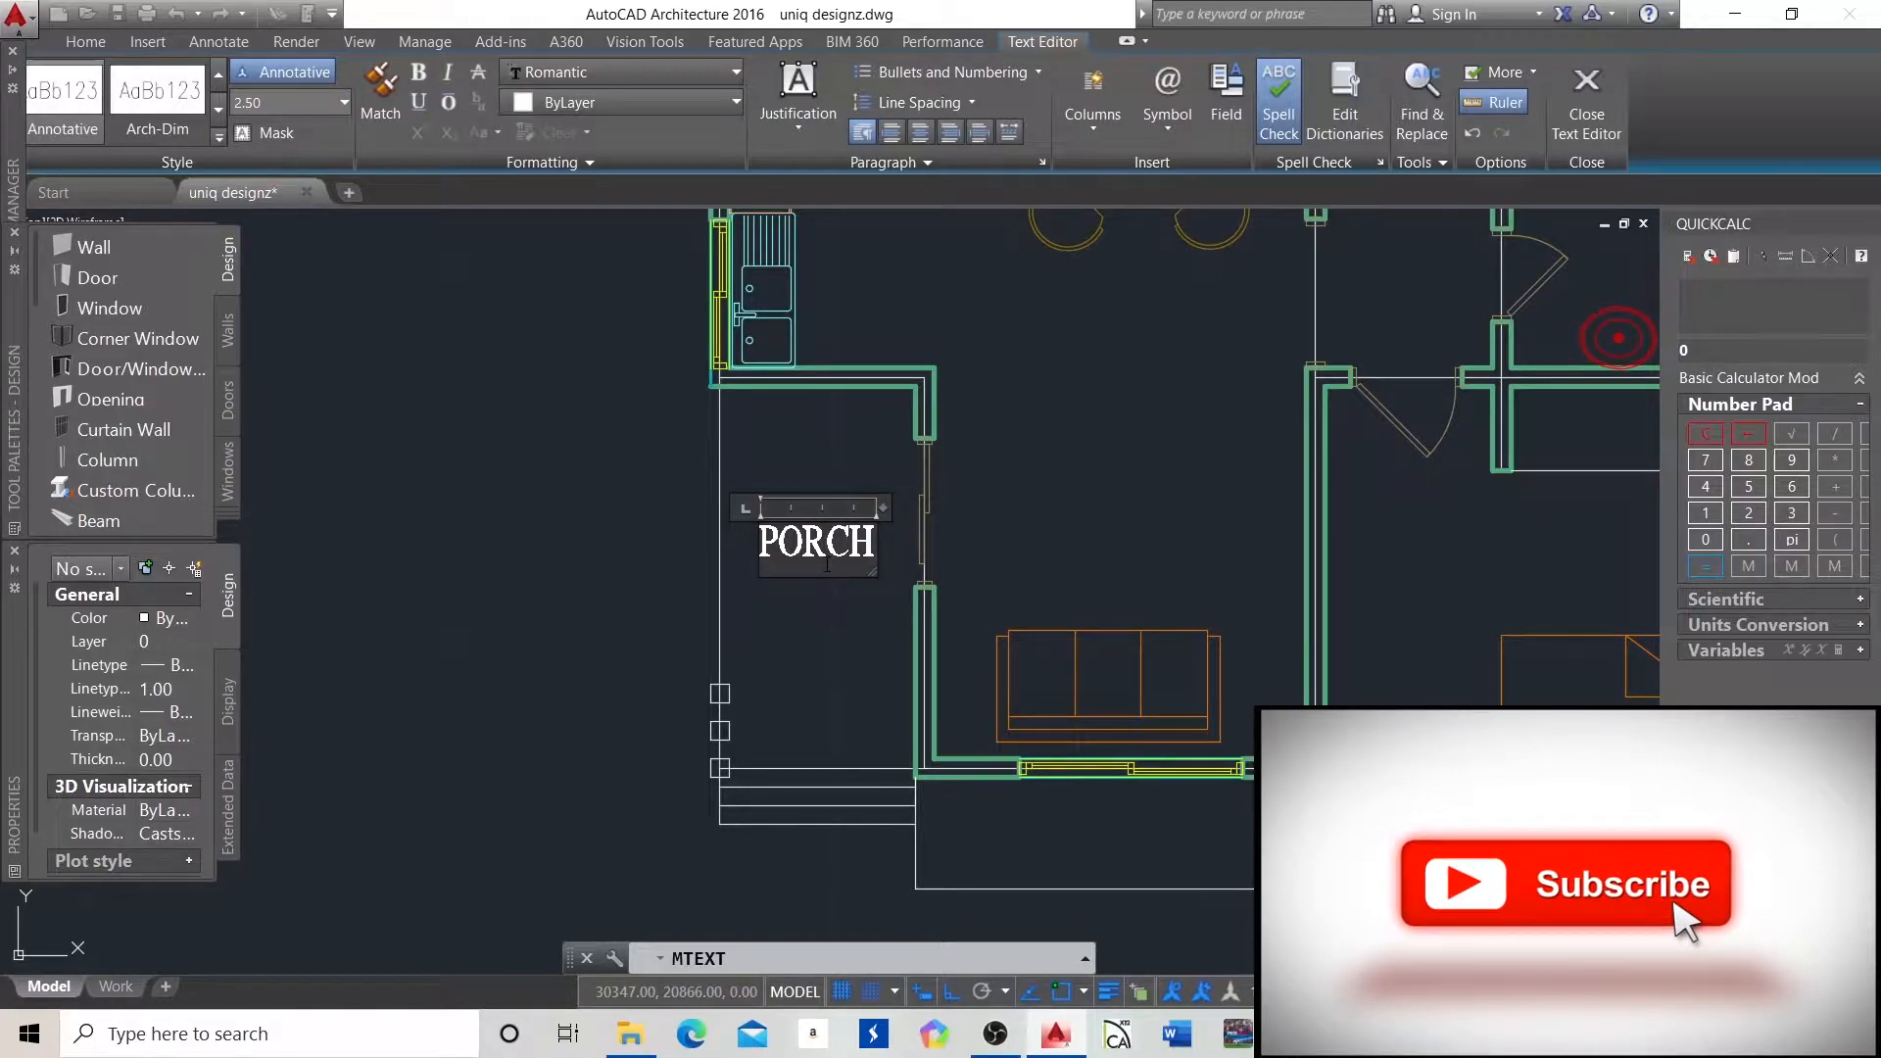
click(821, 516)
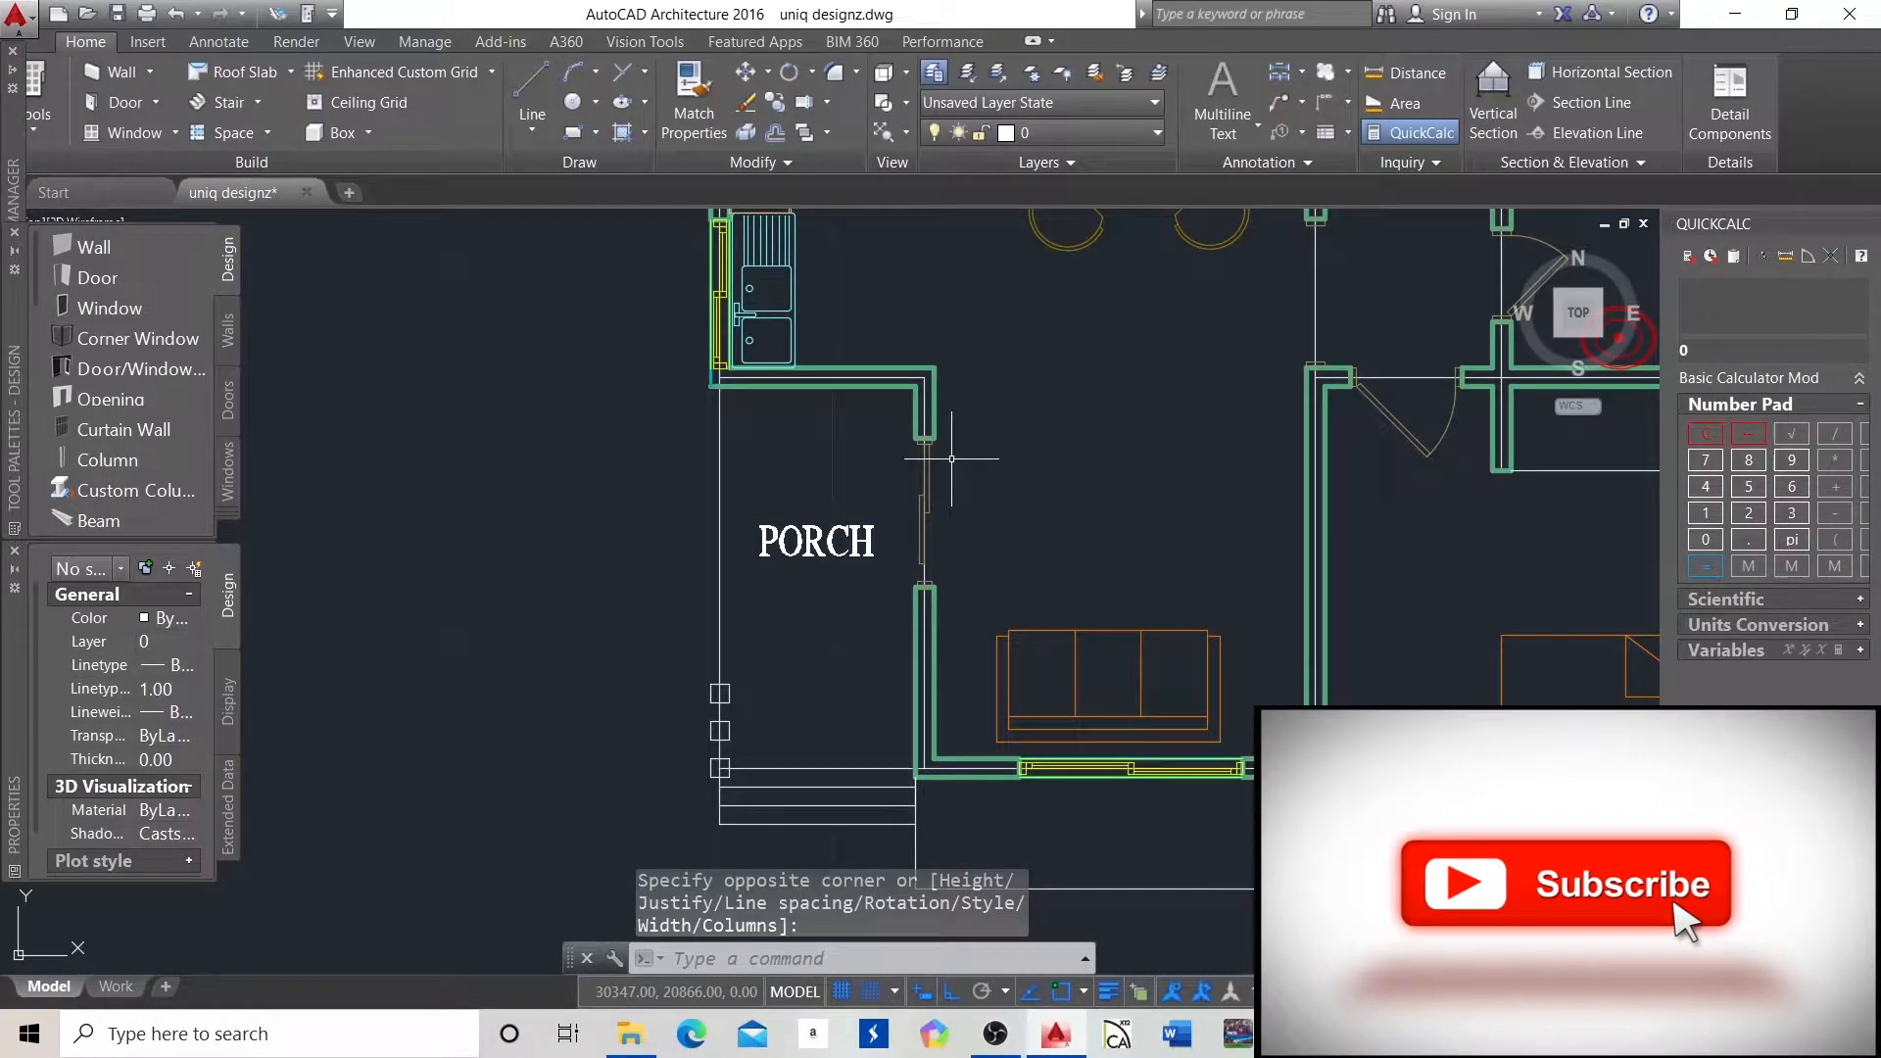
Move the PORCH label slightly downward within the porch area.
scroll(666, 676, down, 4)
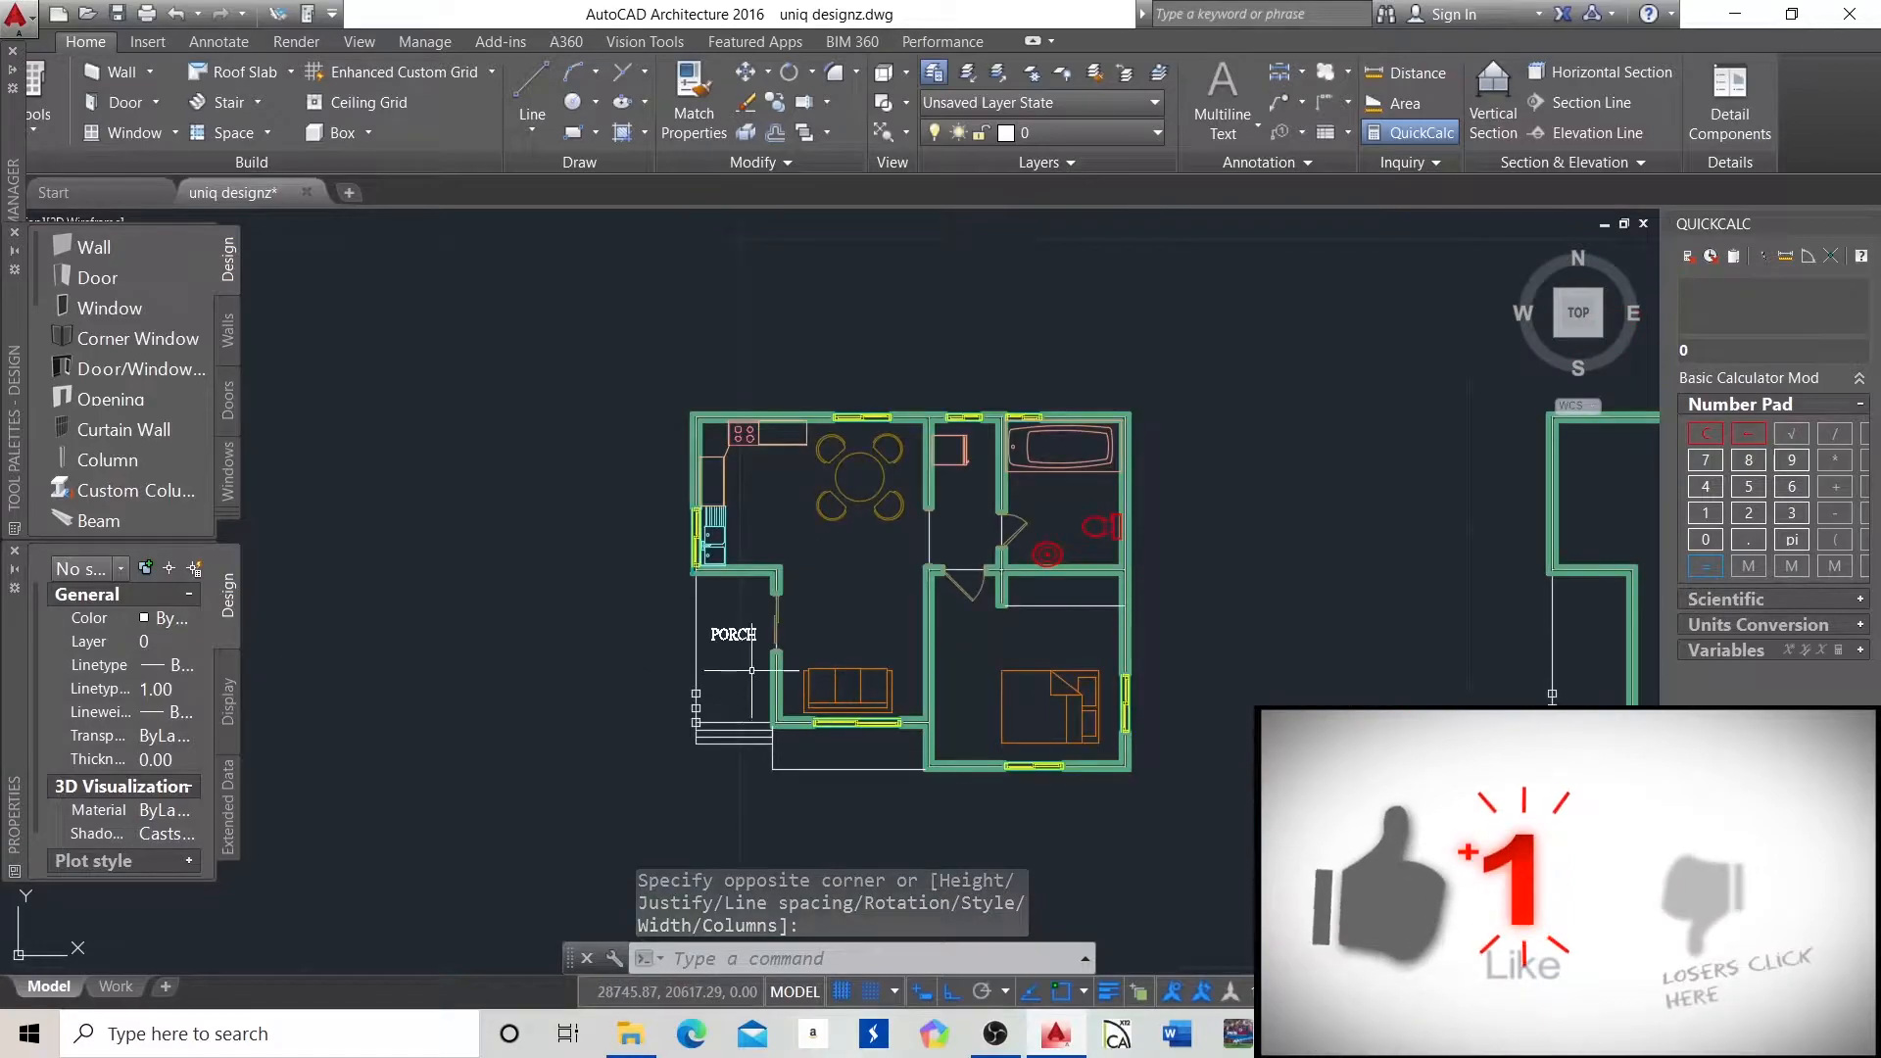
scroll(744, 636, up, 4)
click(673, 623)
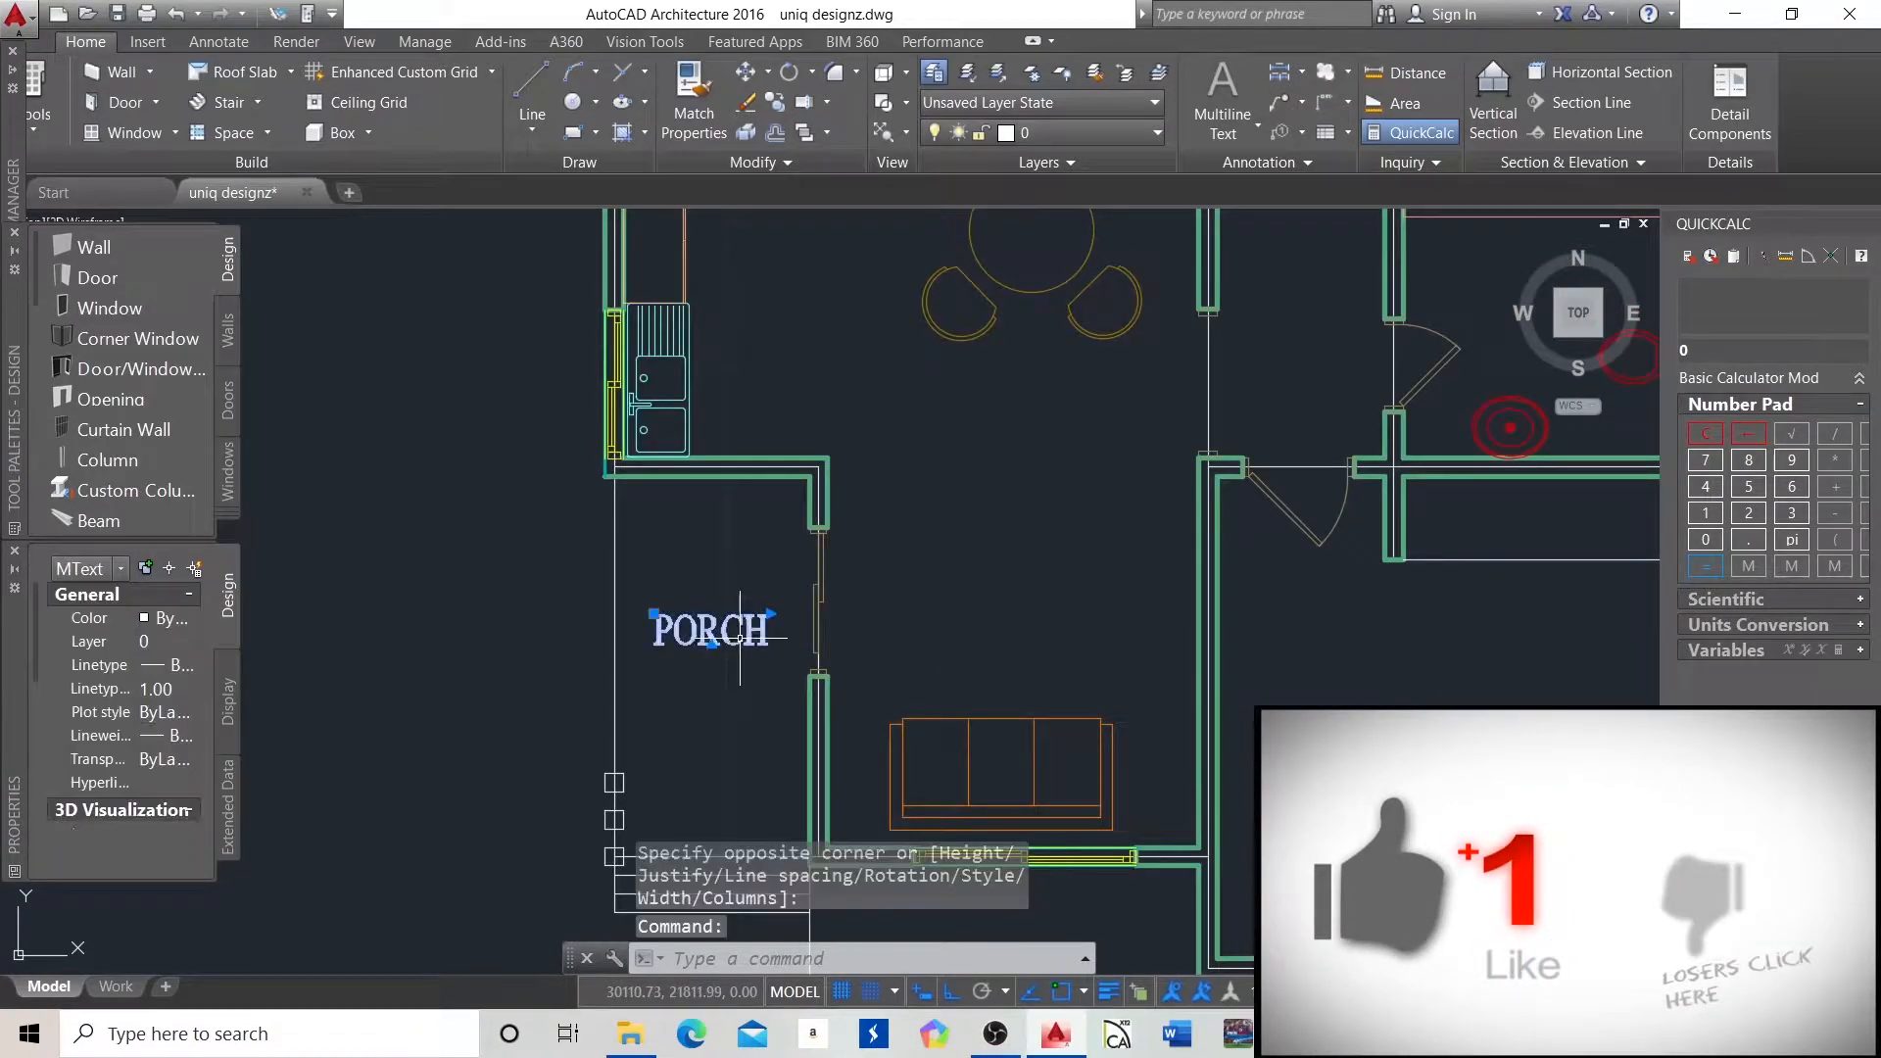
click(654, 615)
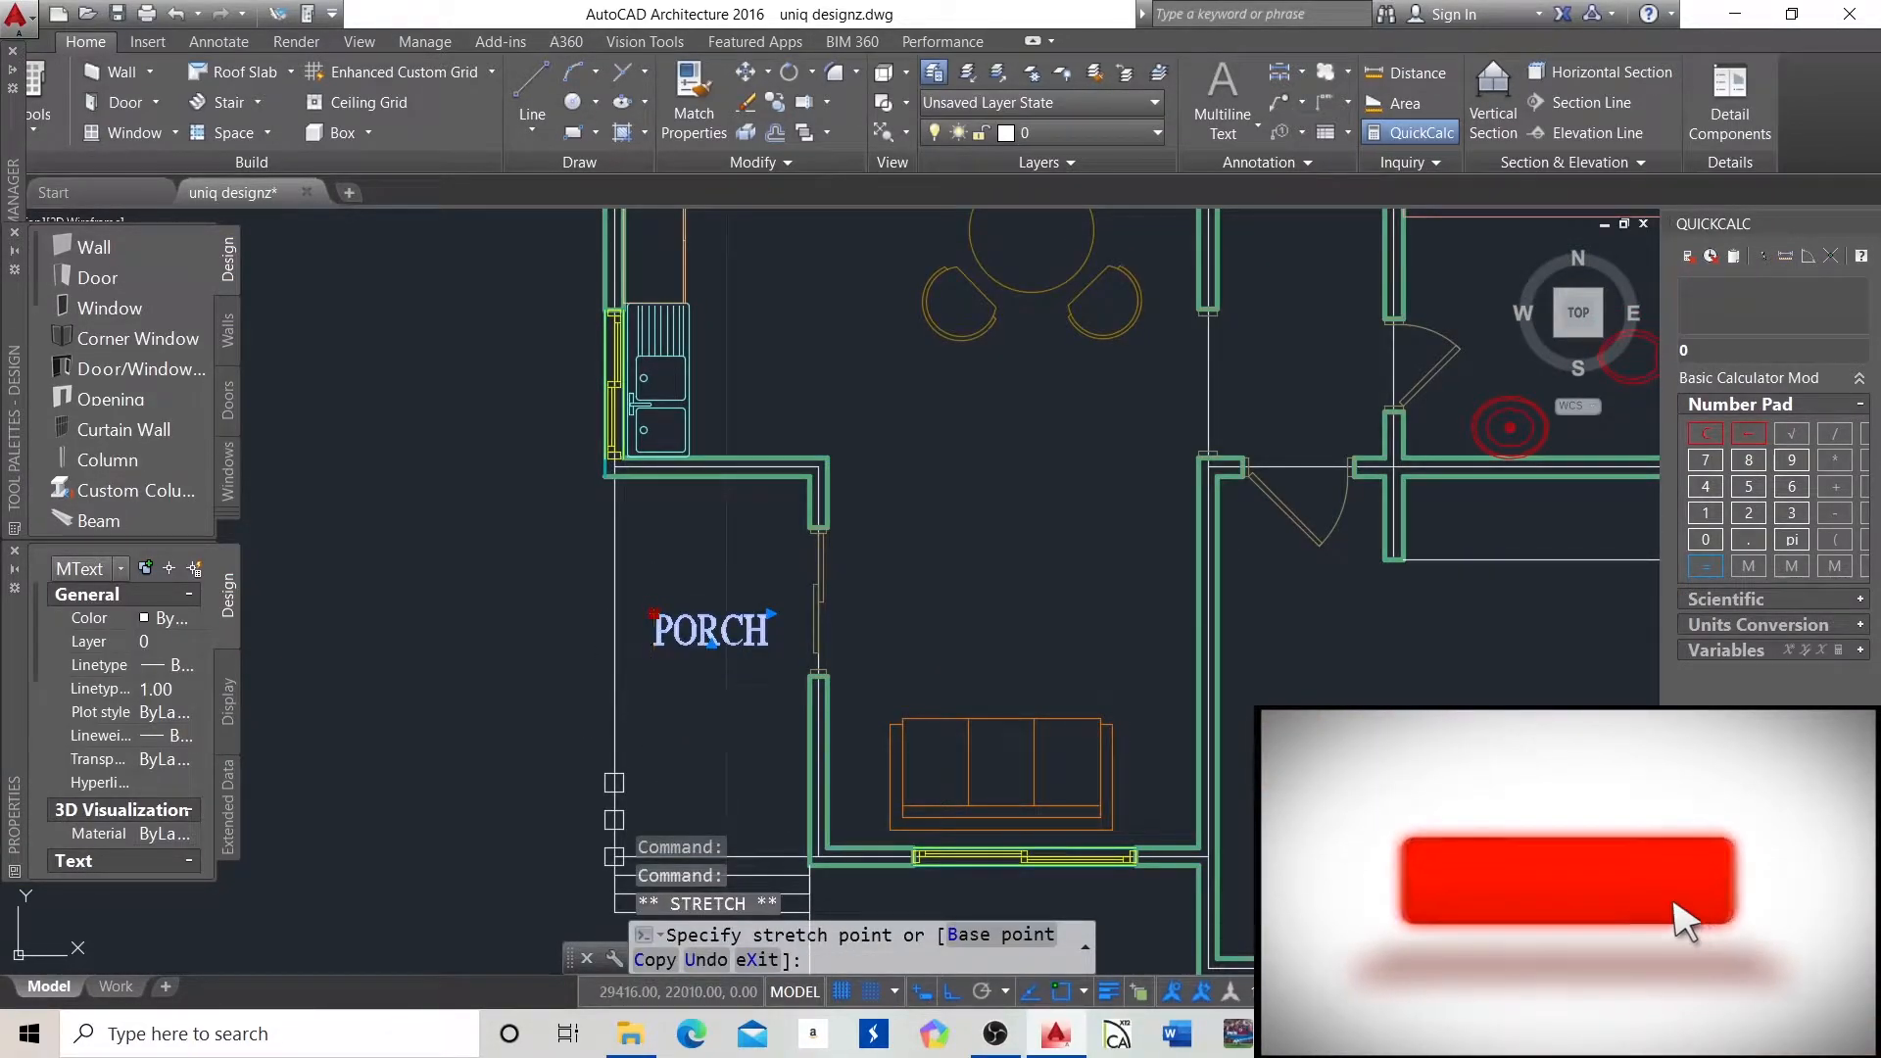
click(641, 683)
scroll(980, 654, up, 2)
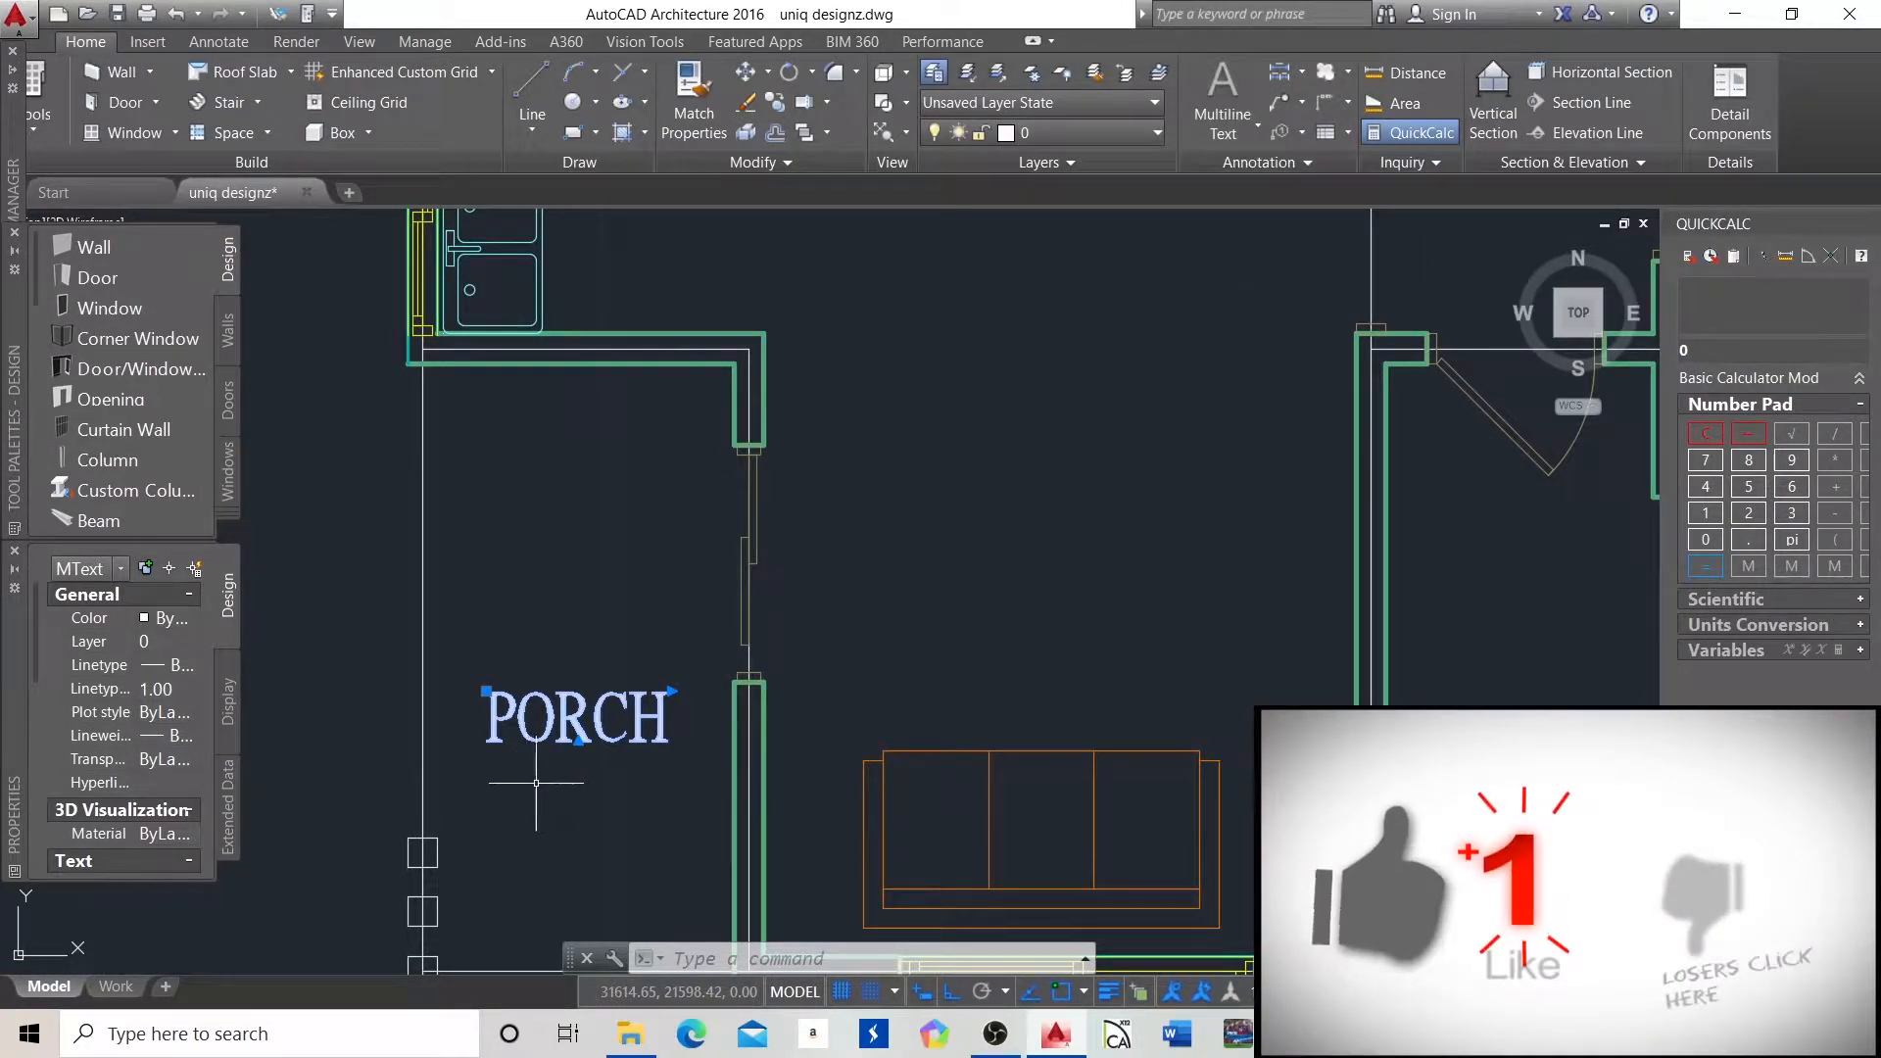
scroll(788, 522, down, 2)
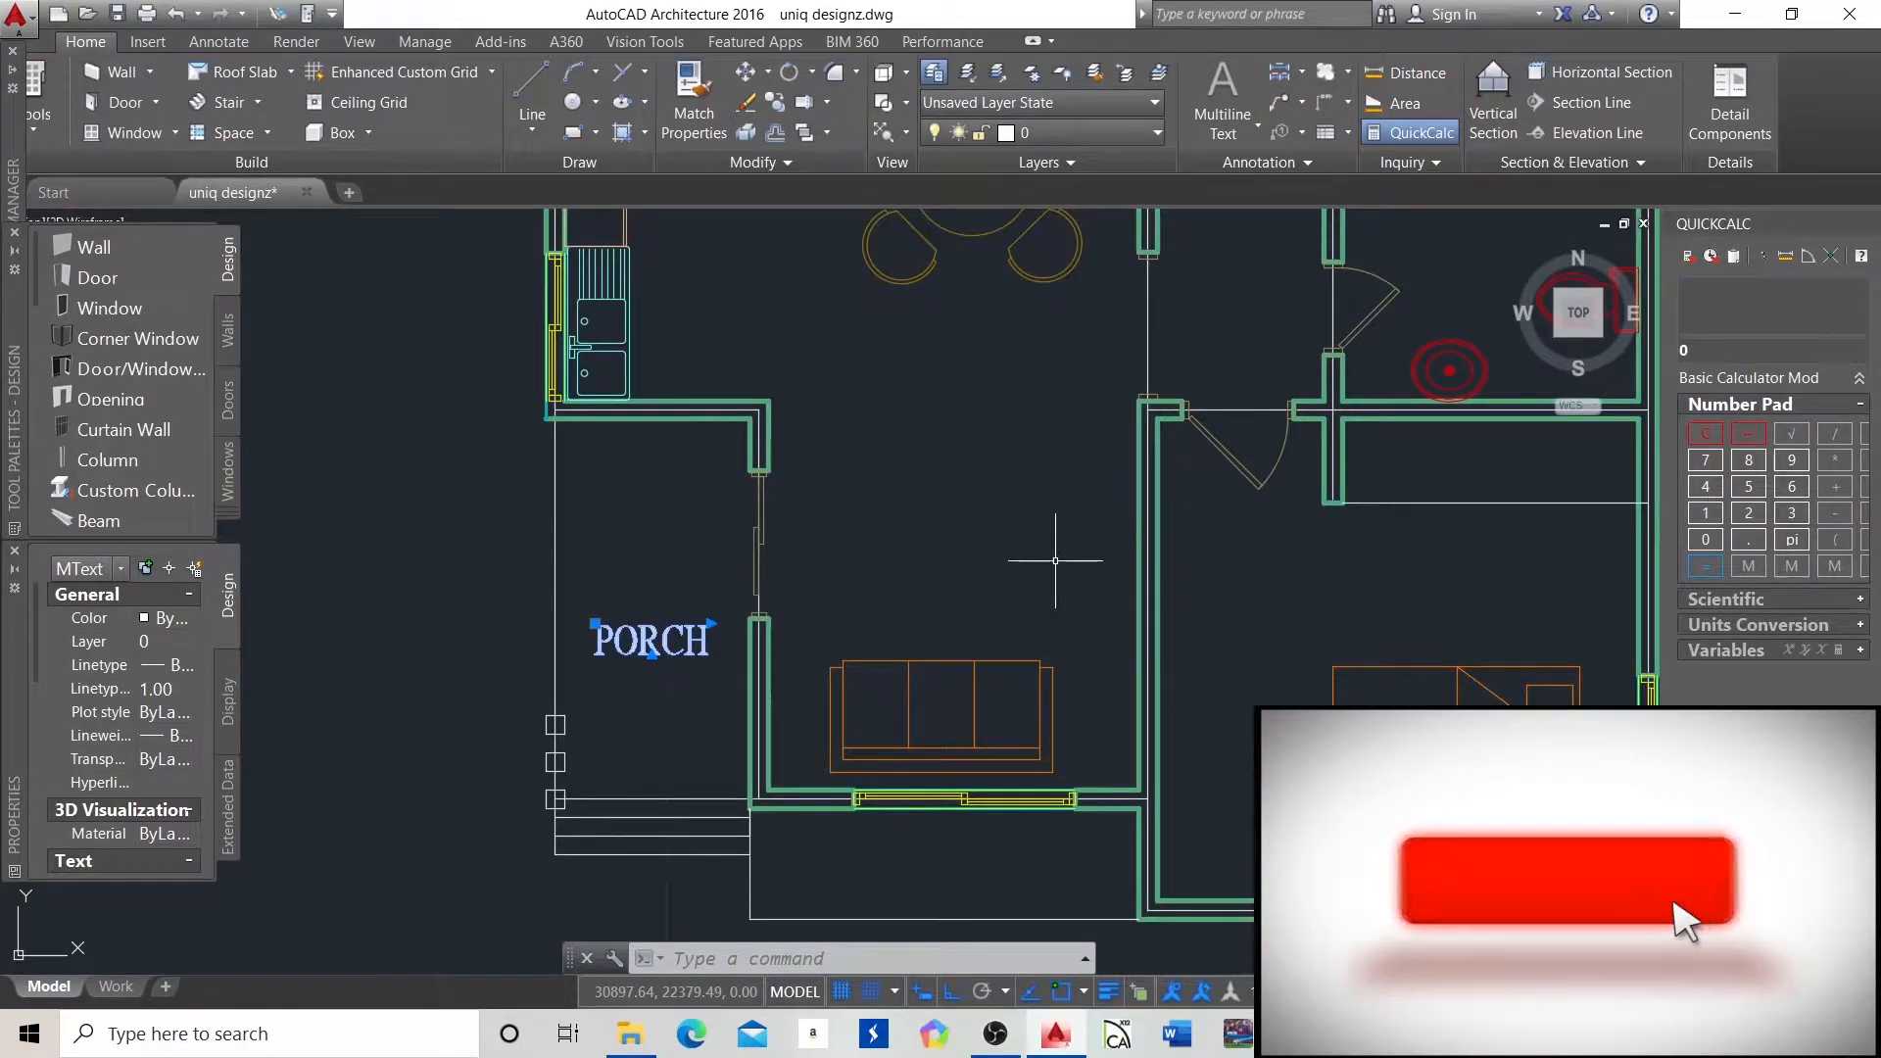
Copy the PORCH label and paste the duplicate in the living room above the sofa.
key(ctrl+c)
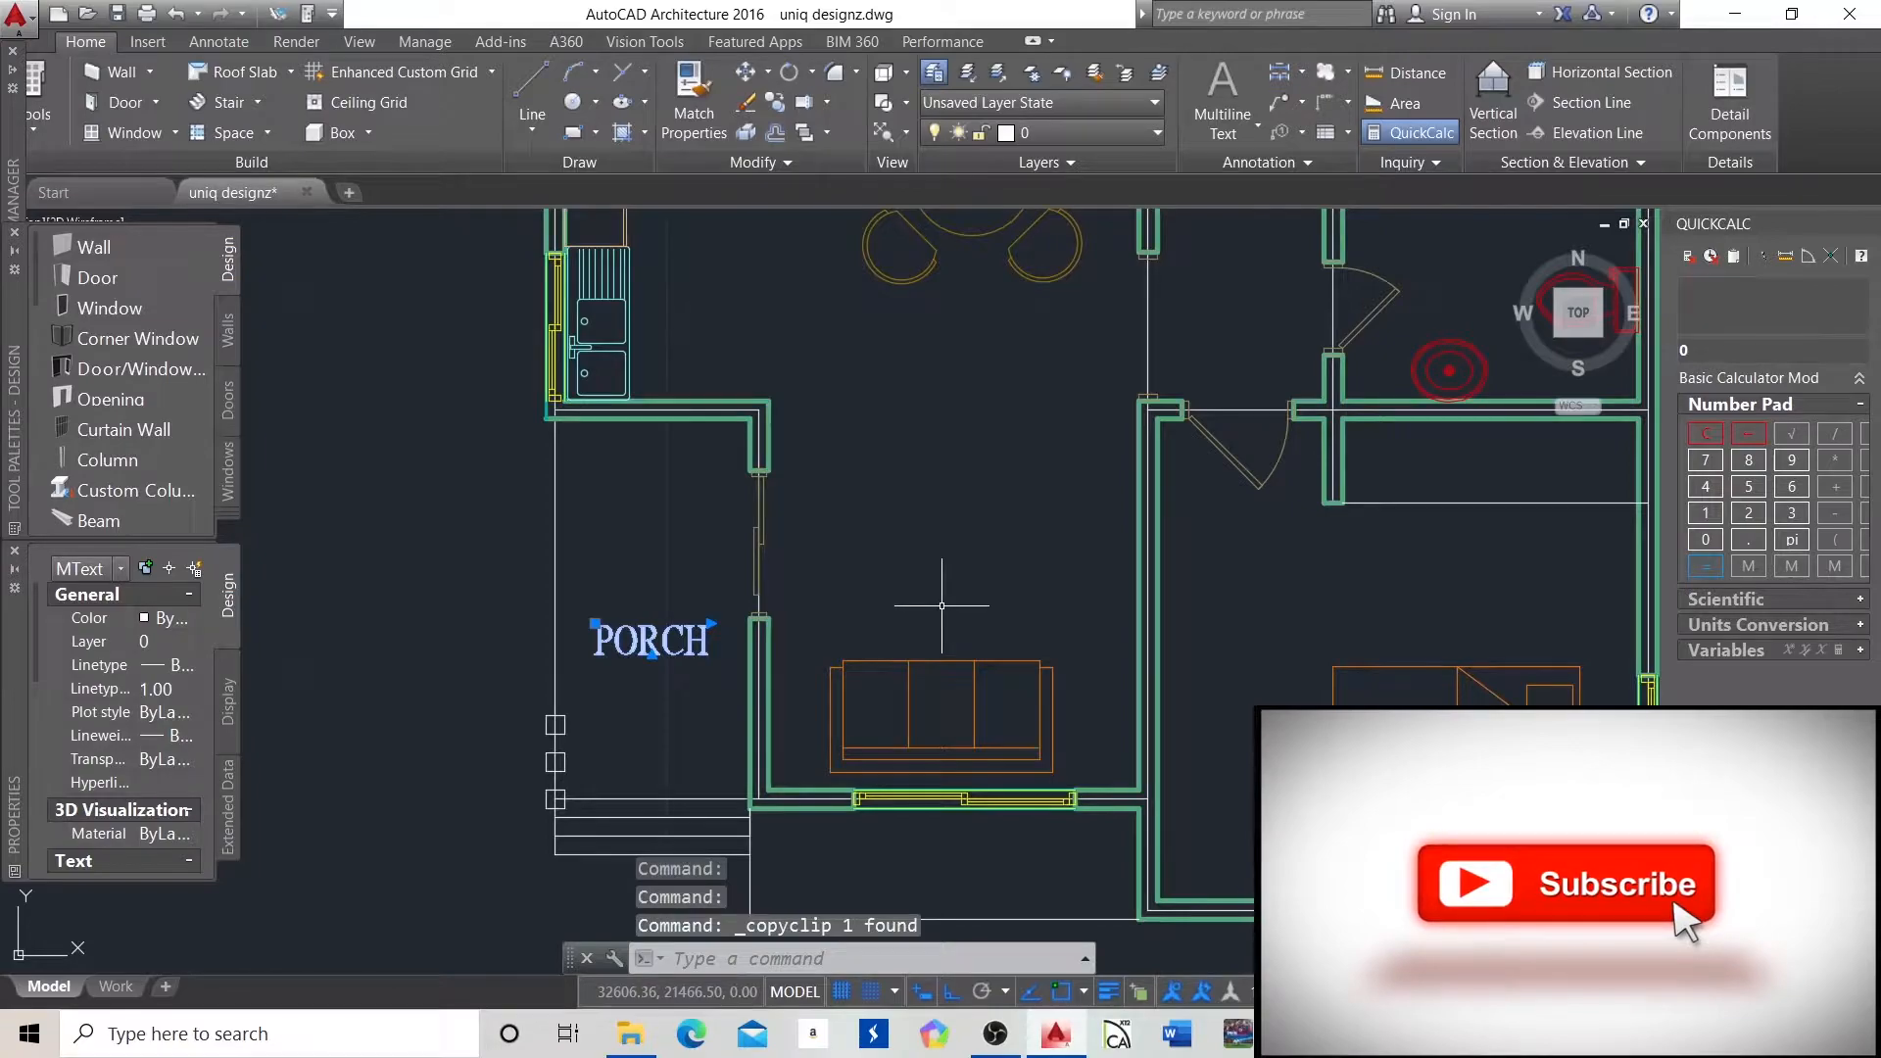
key(ctrl+v)
click(865, 591)
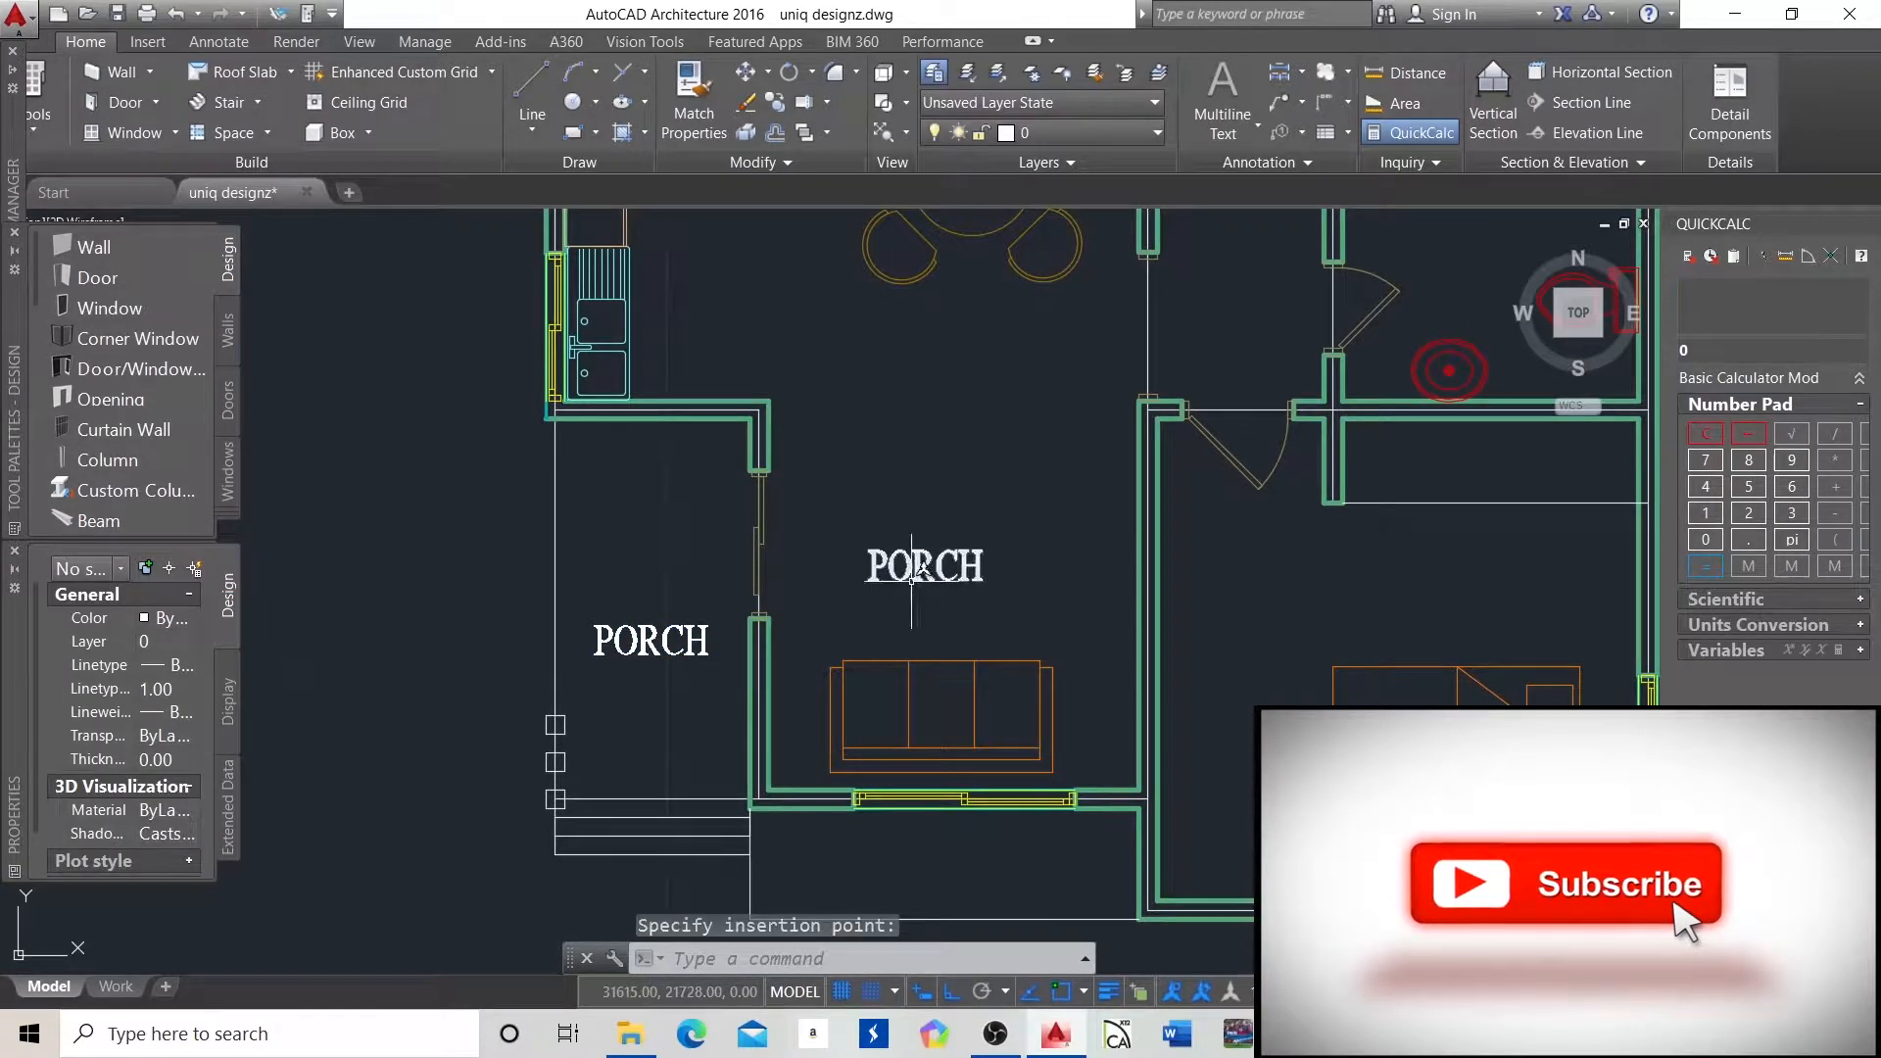
Replace the text of the pasted label above the sofa with LIVING AREA.
double_click(971, 560)
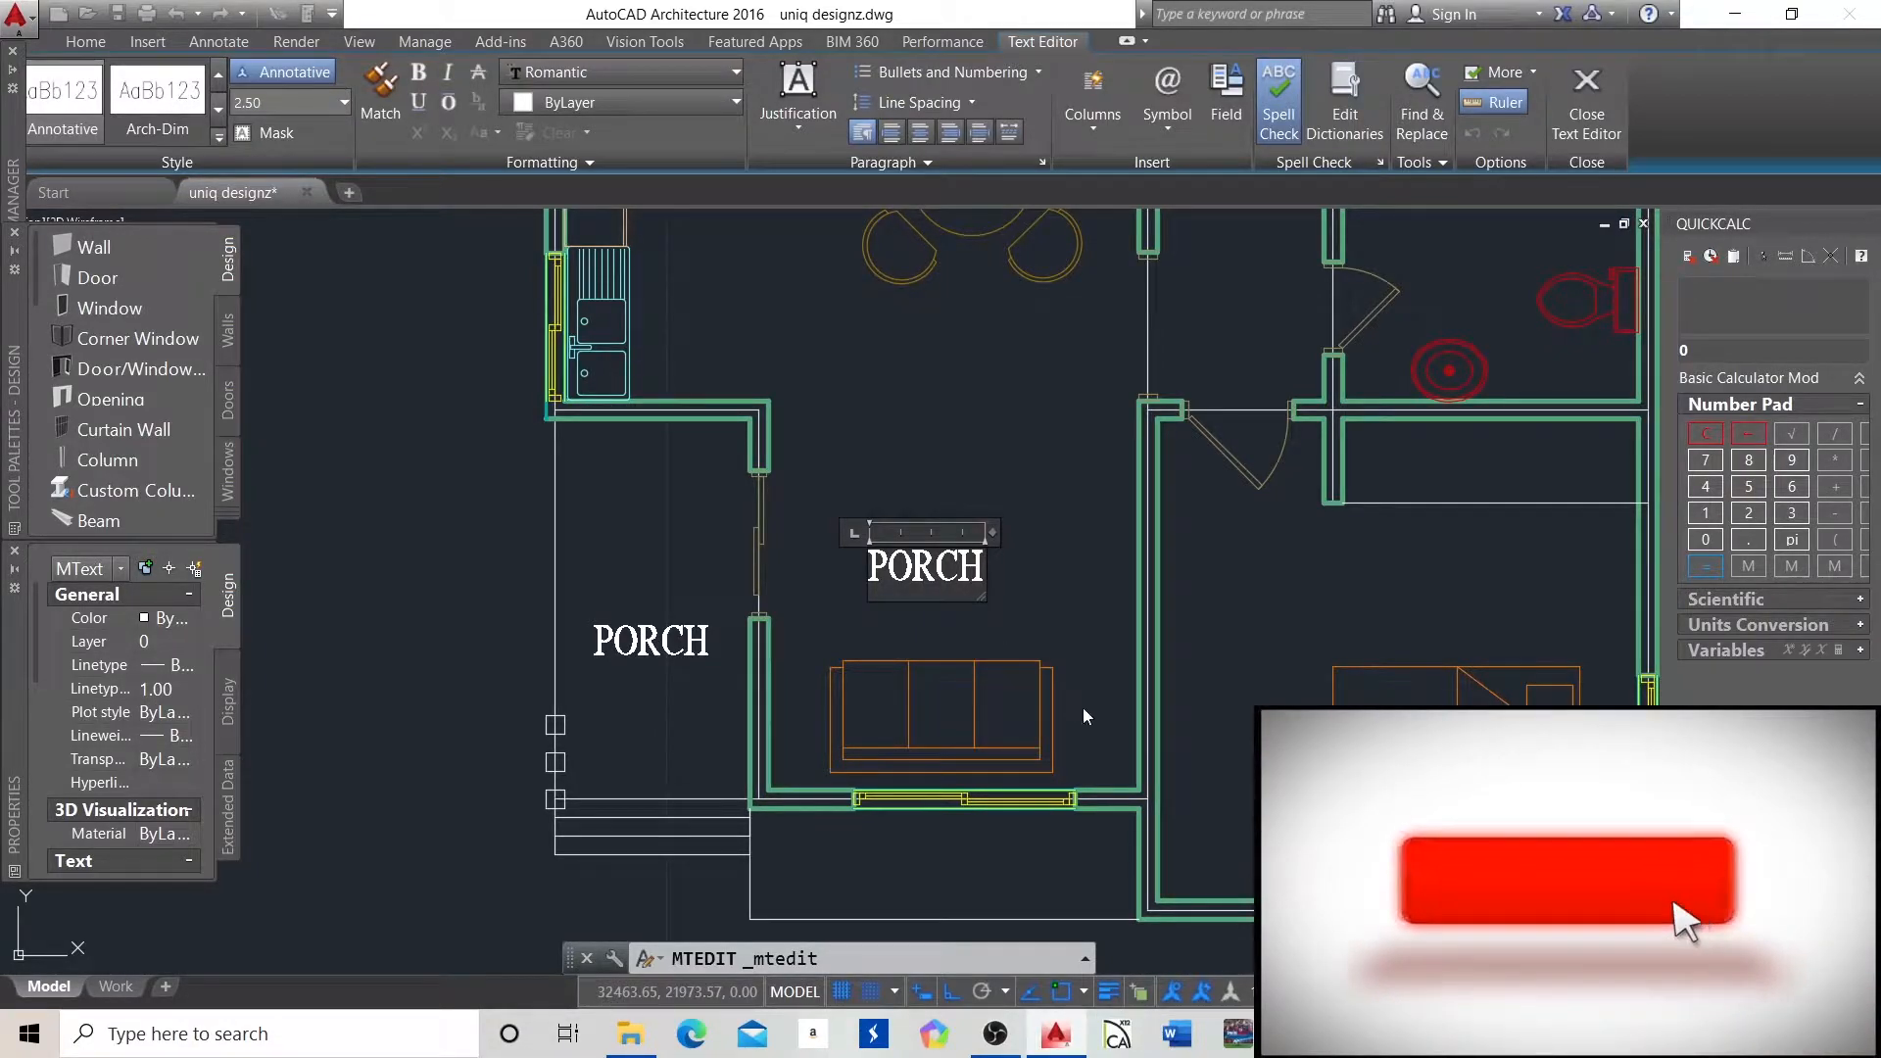
key(BackSpace)
key(BackSpace)
key(BackSpace)
key(BackSpace)
key(BackSpace)
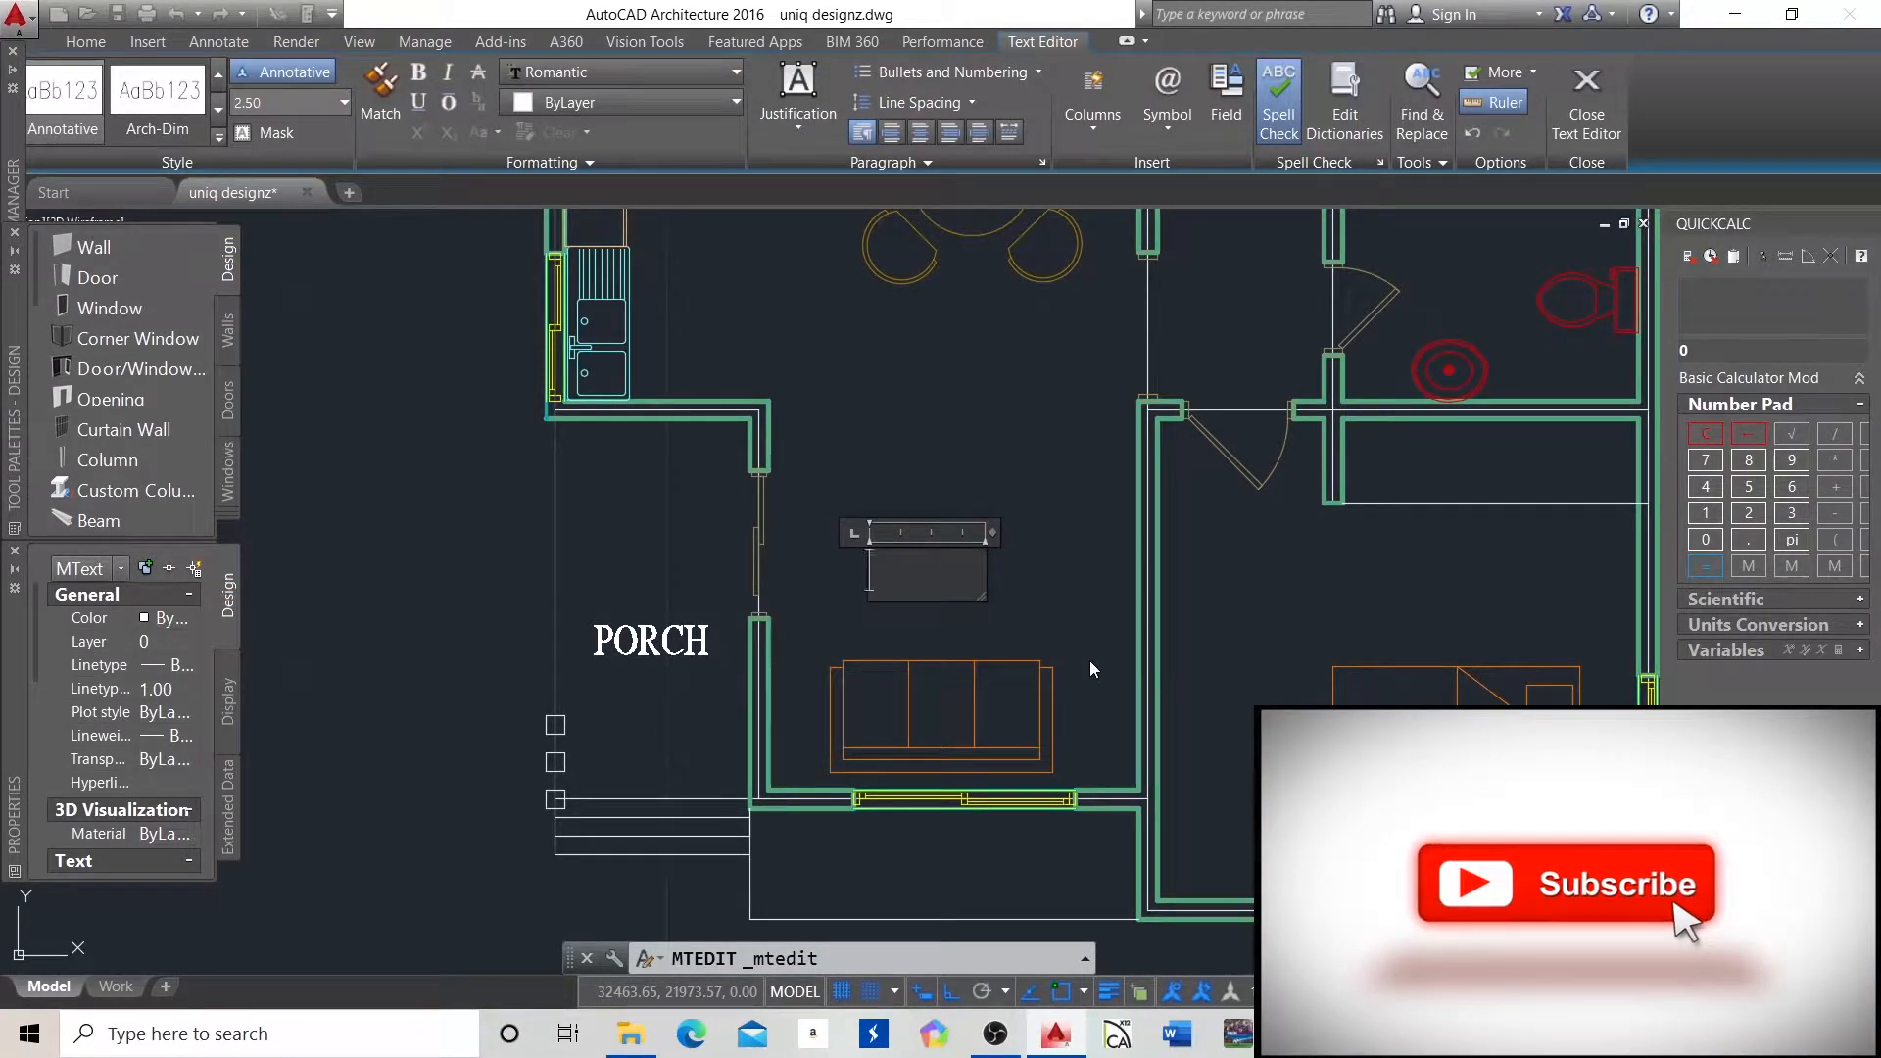
text(L)
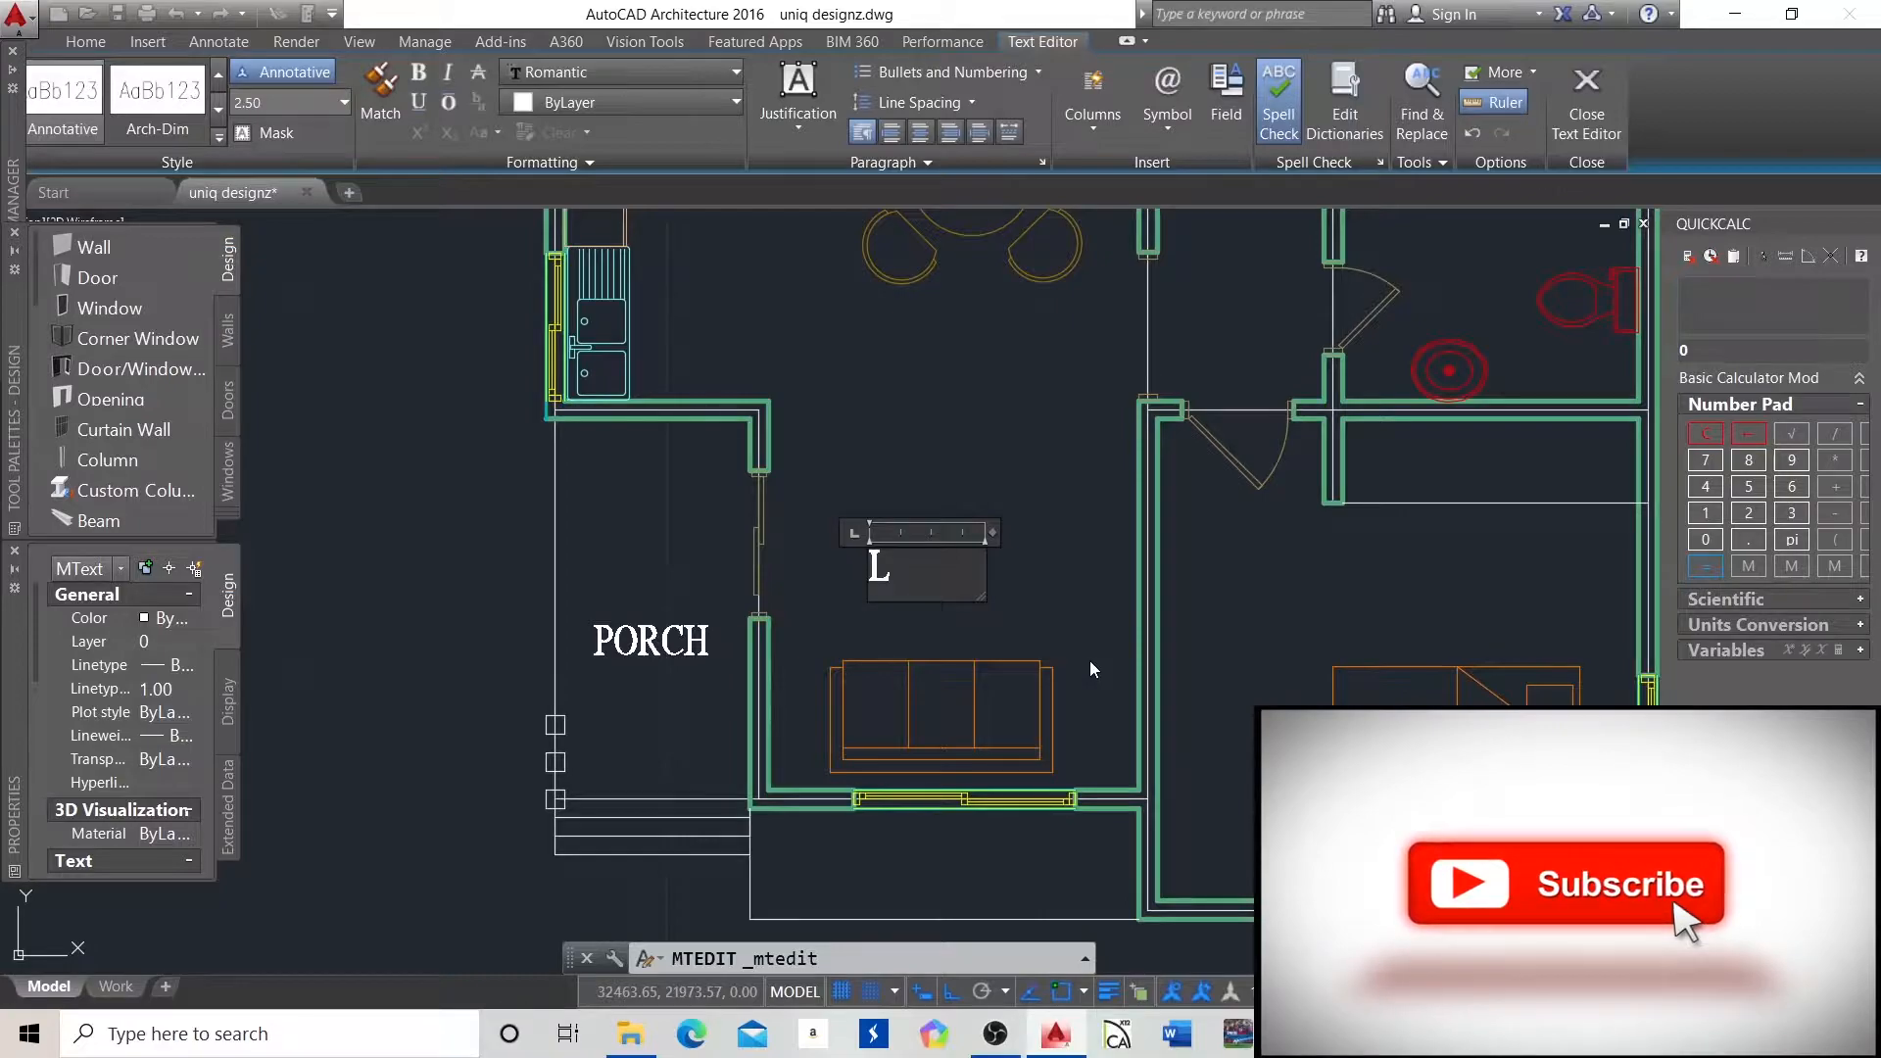
text(IVING)
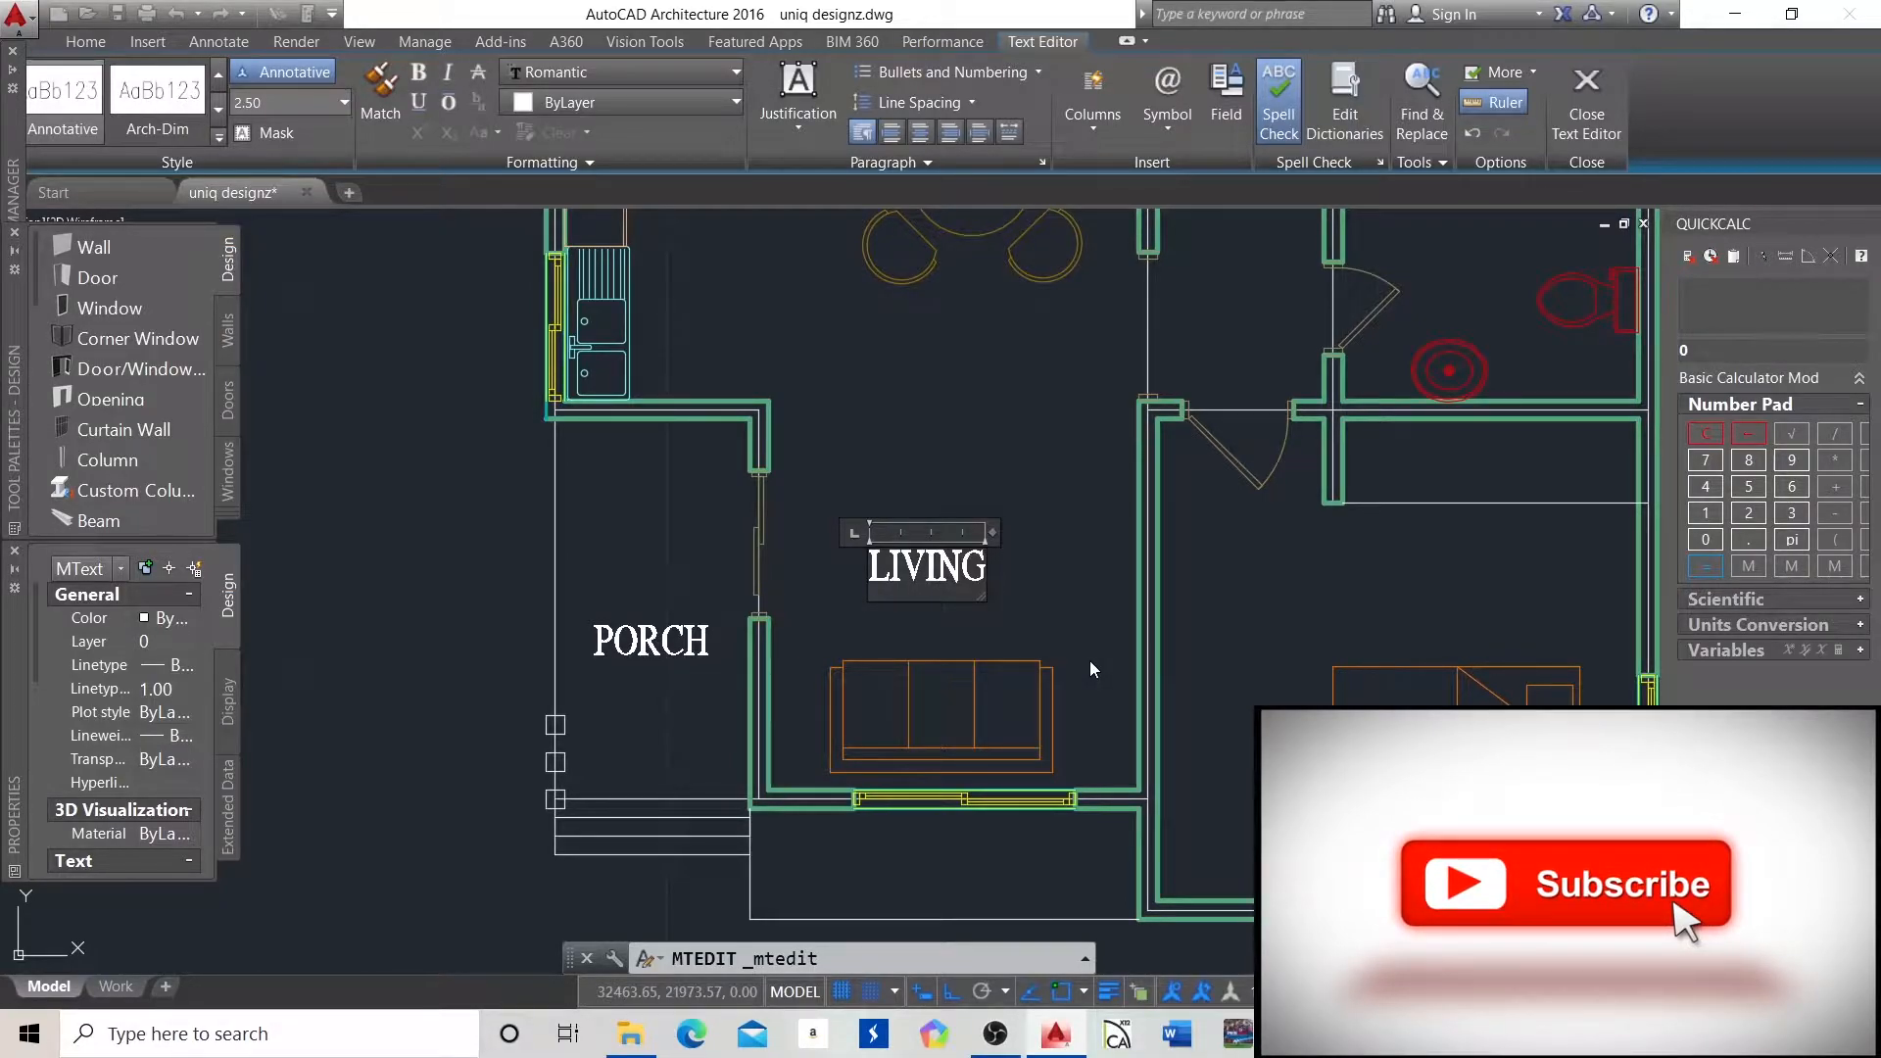
key(Return)
text(AREA)
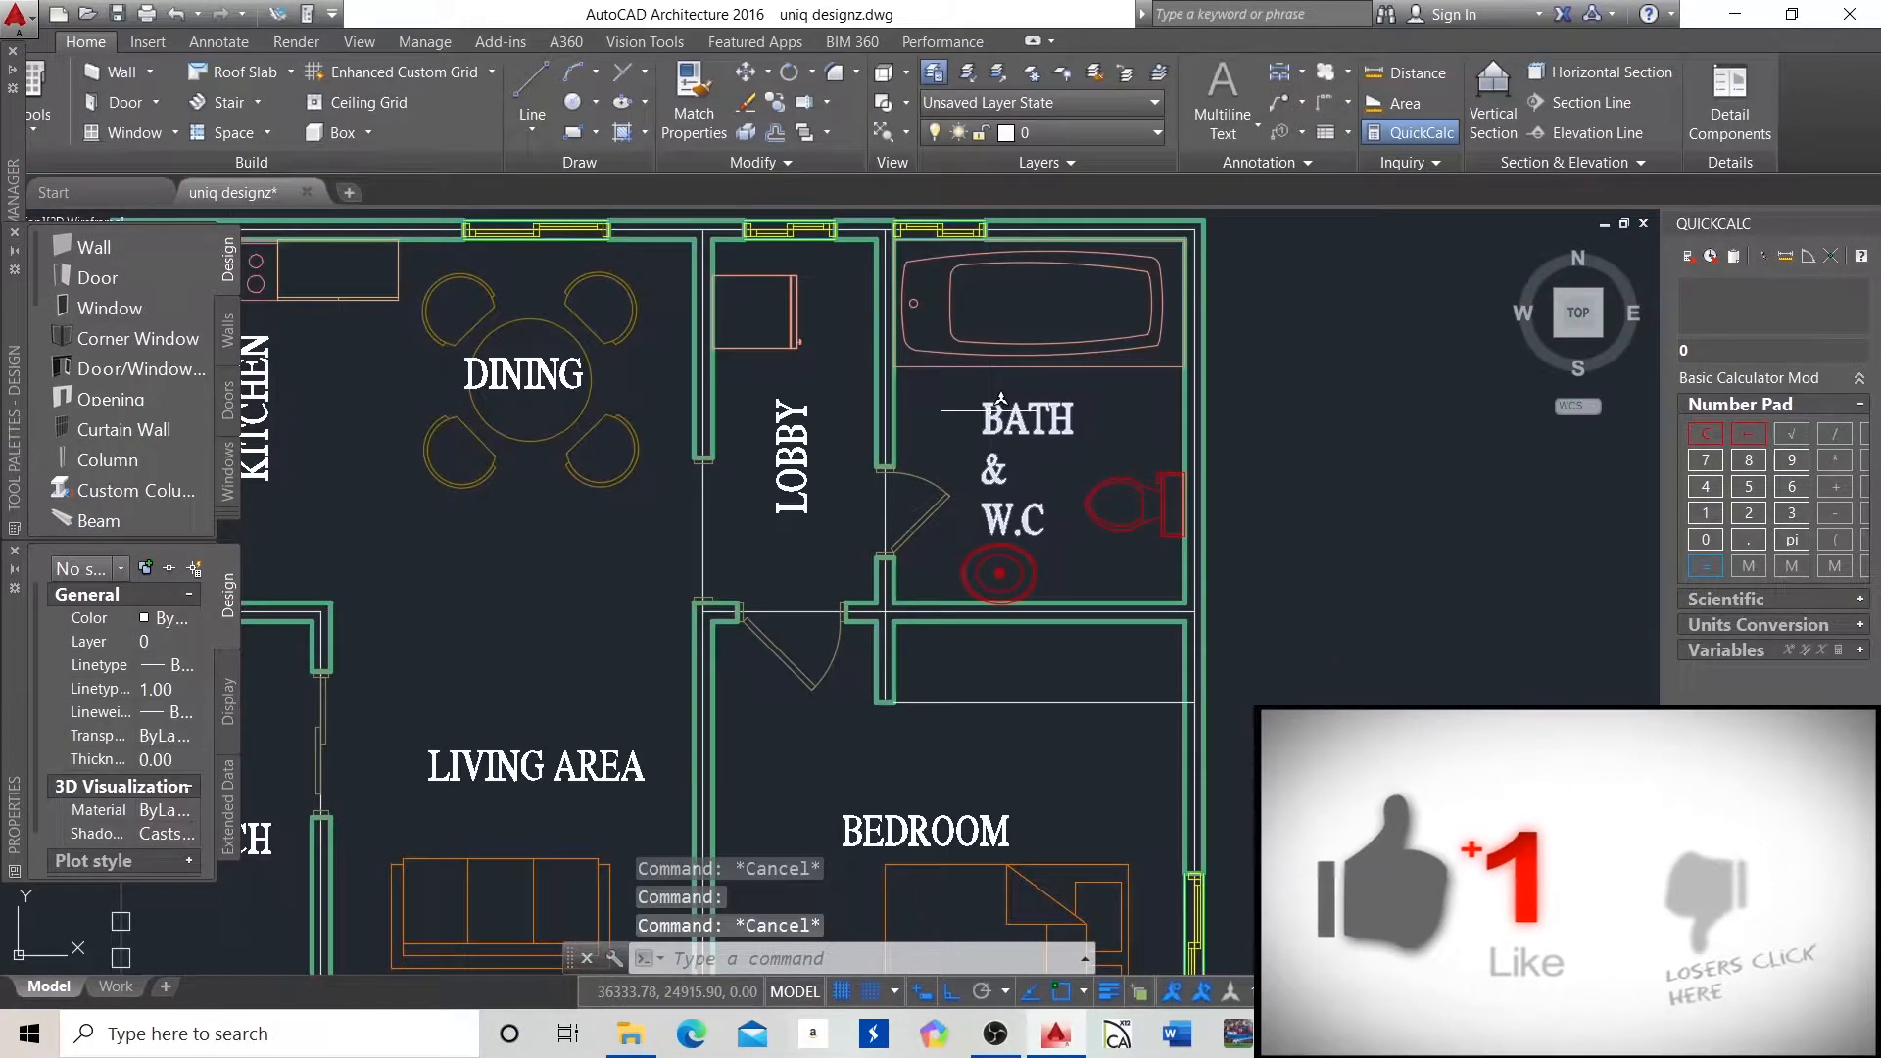
scroll(1149, 435, down, 3)
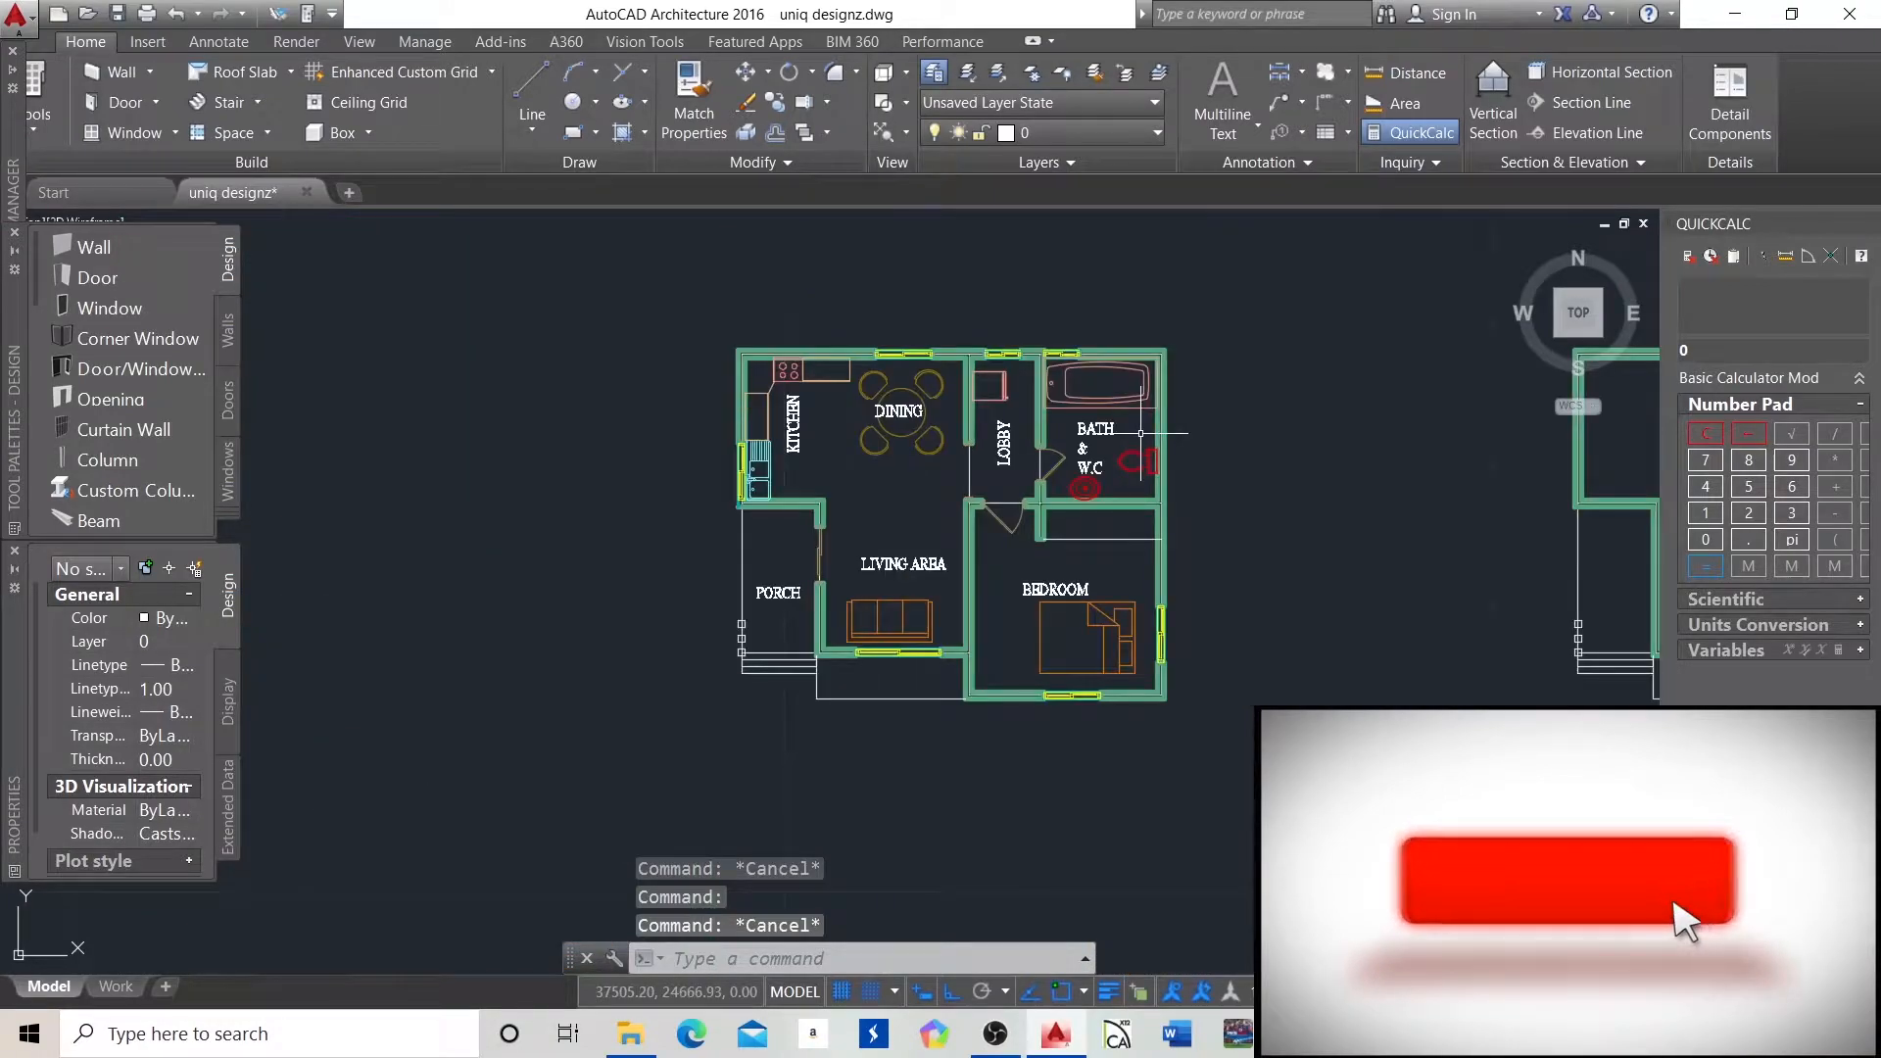
scroll(1087, 333, up, 4)
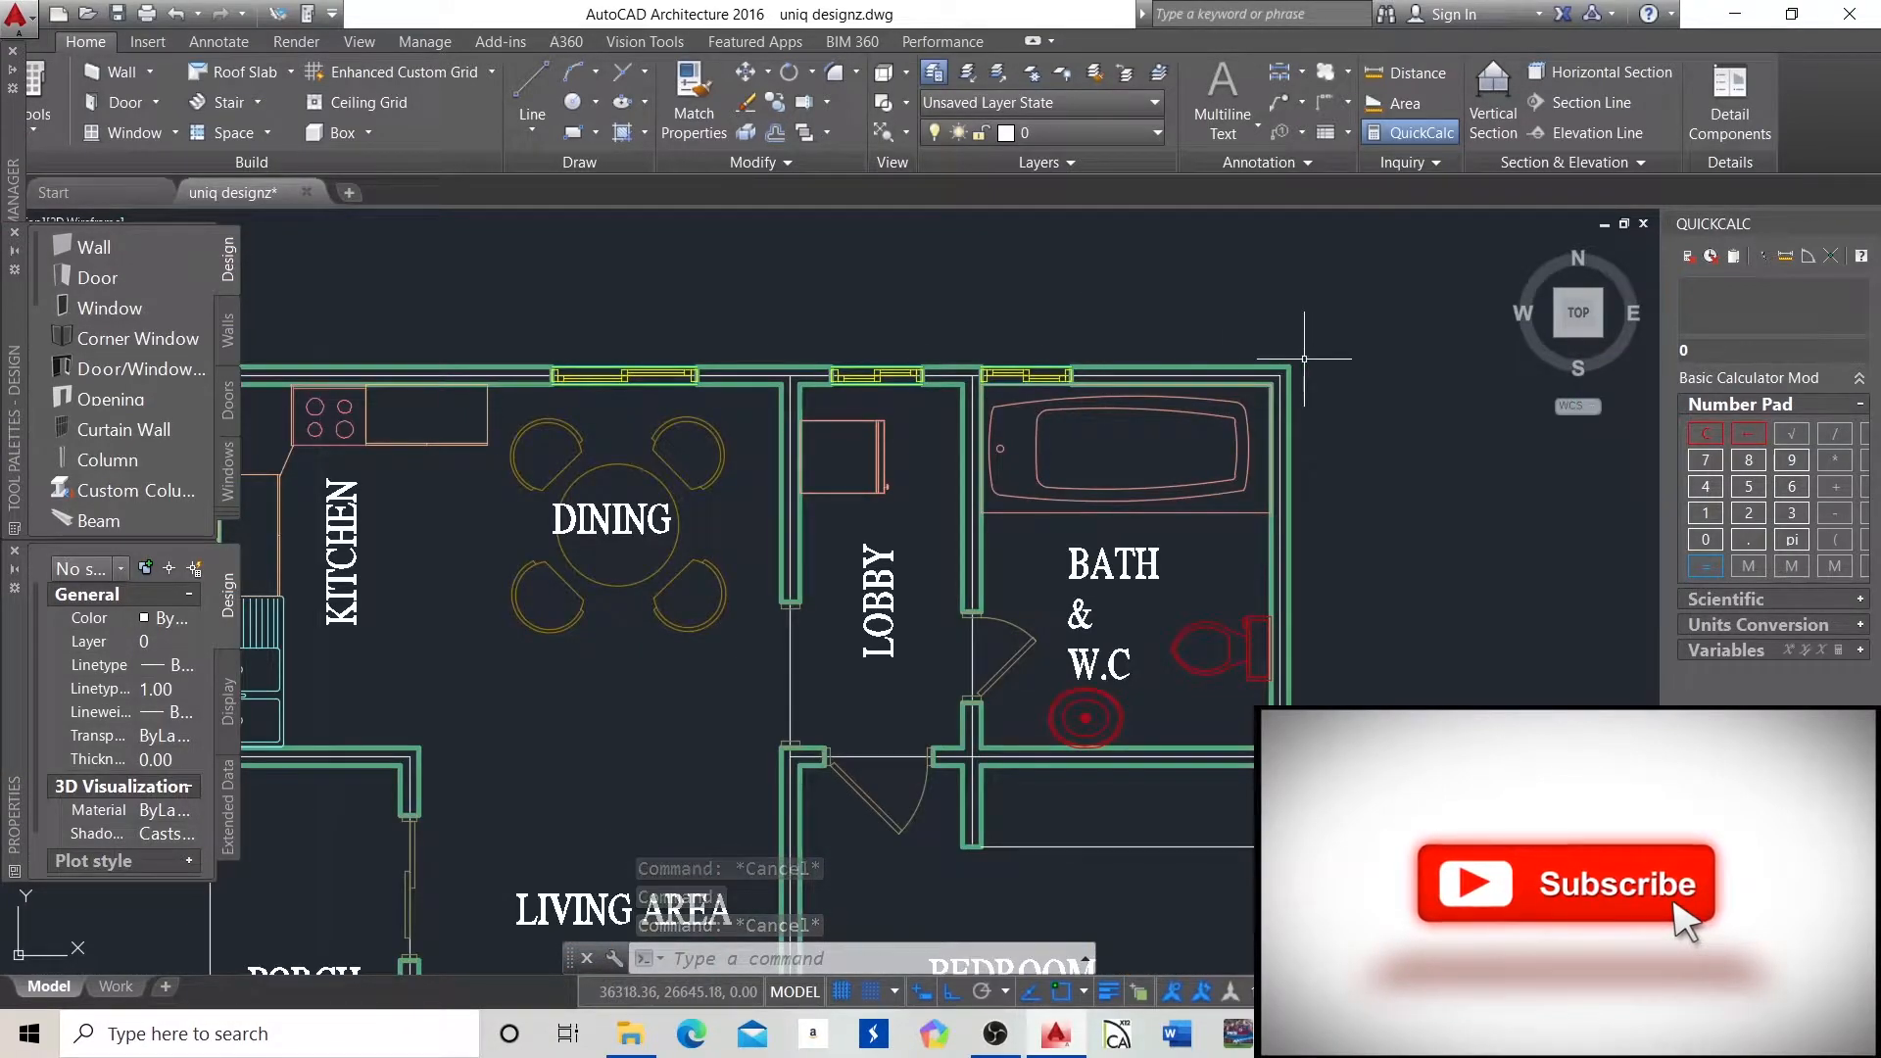
scroll(1303, 359, down, 2)
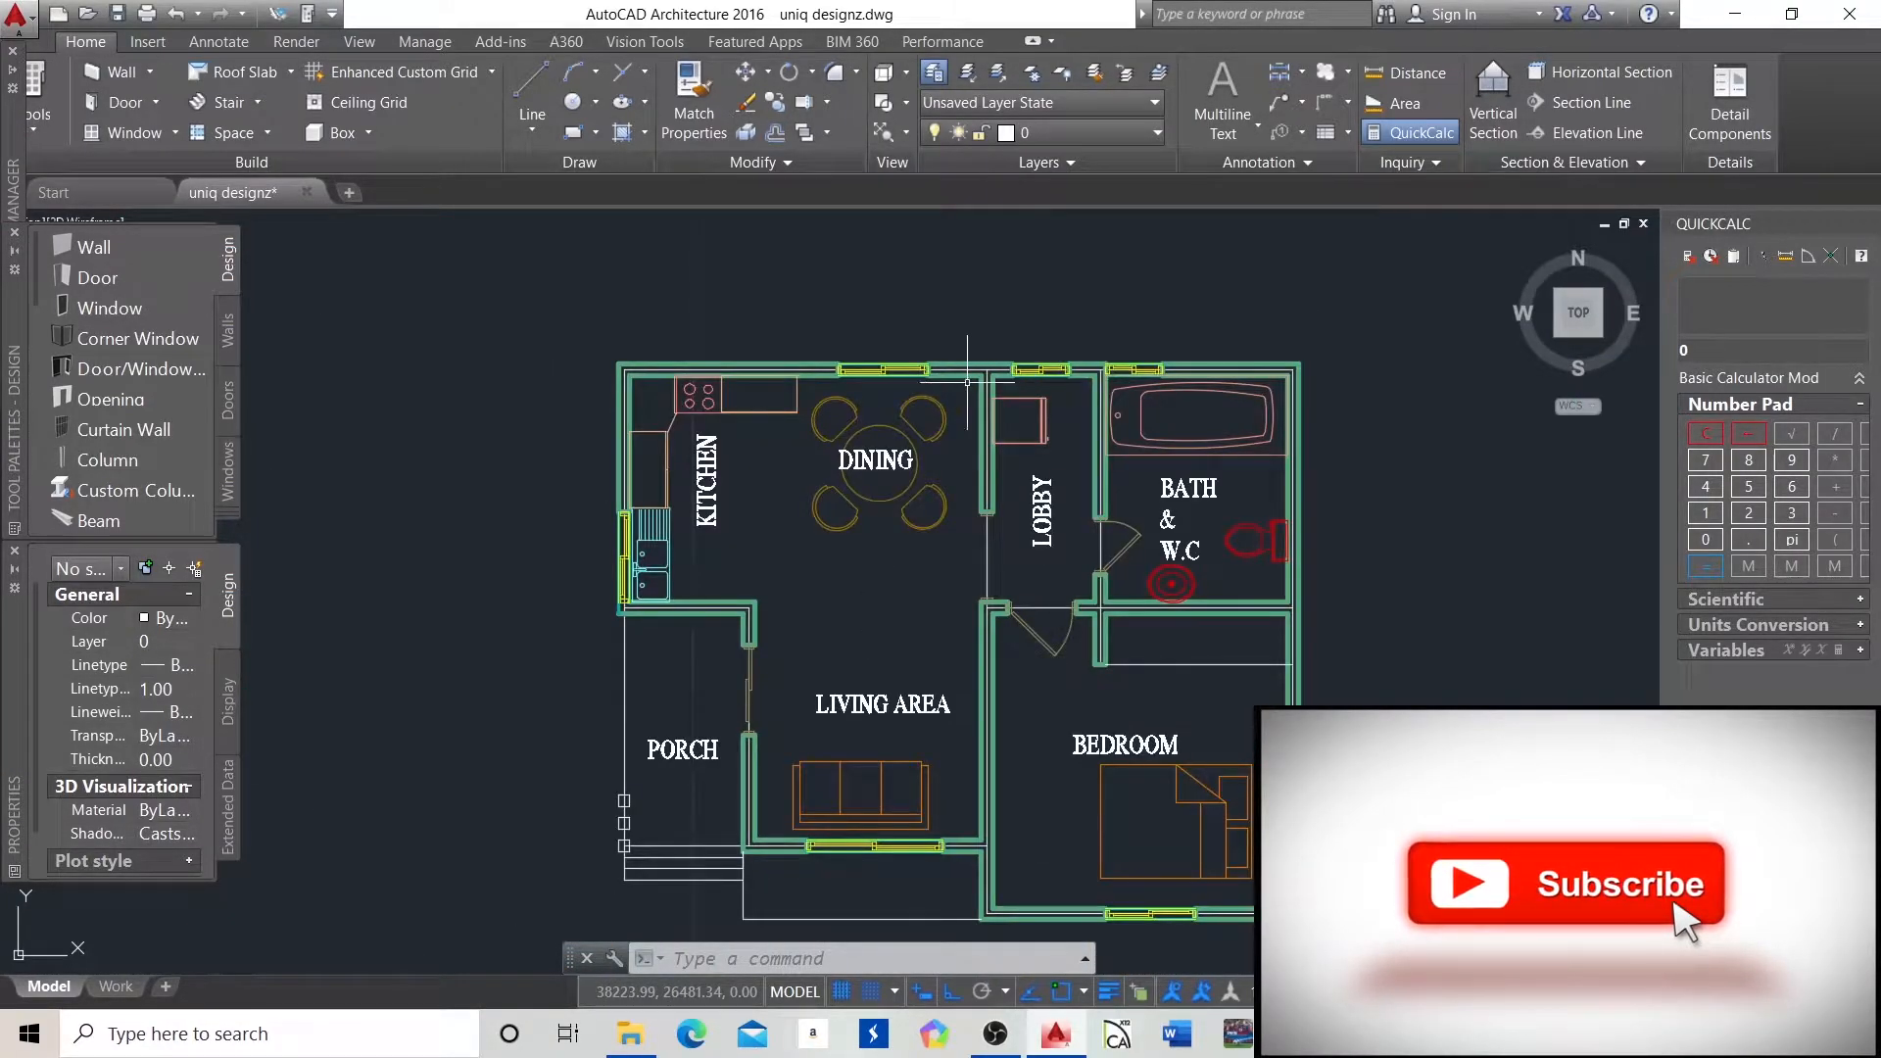
scroll(720, 411, up, 6)
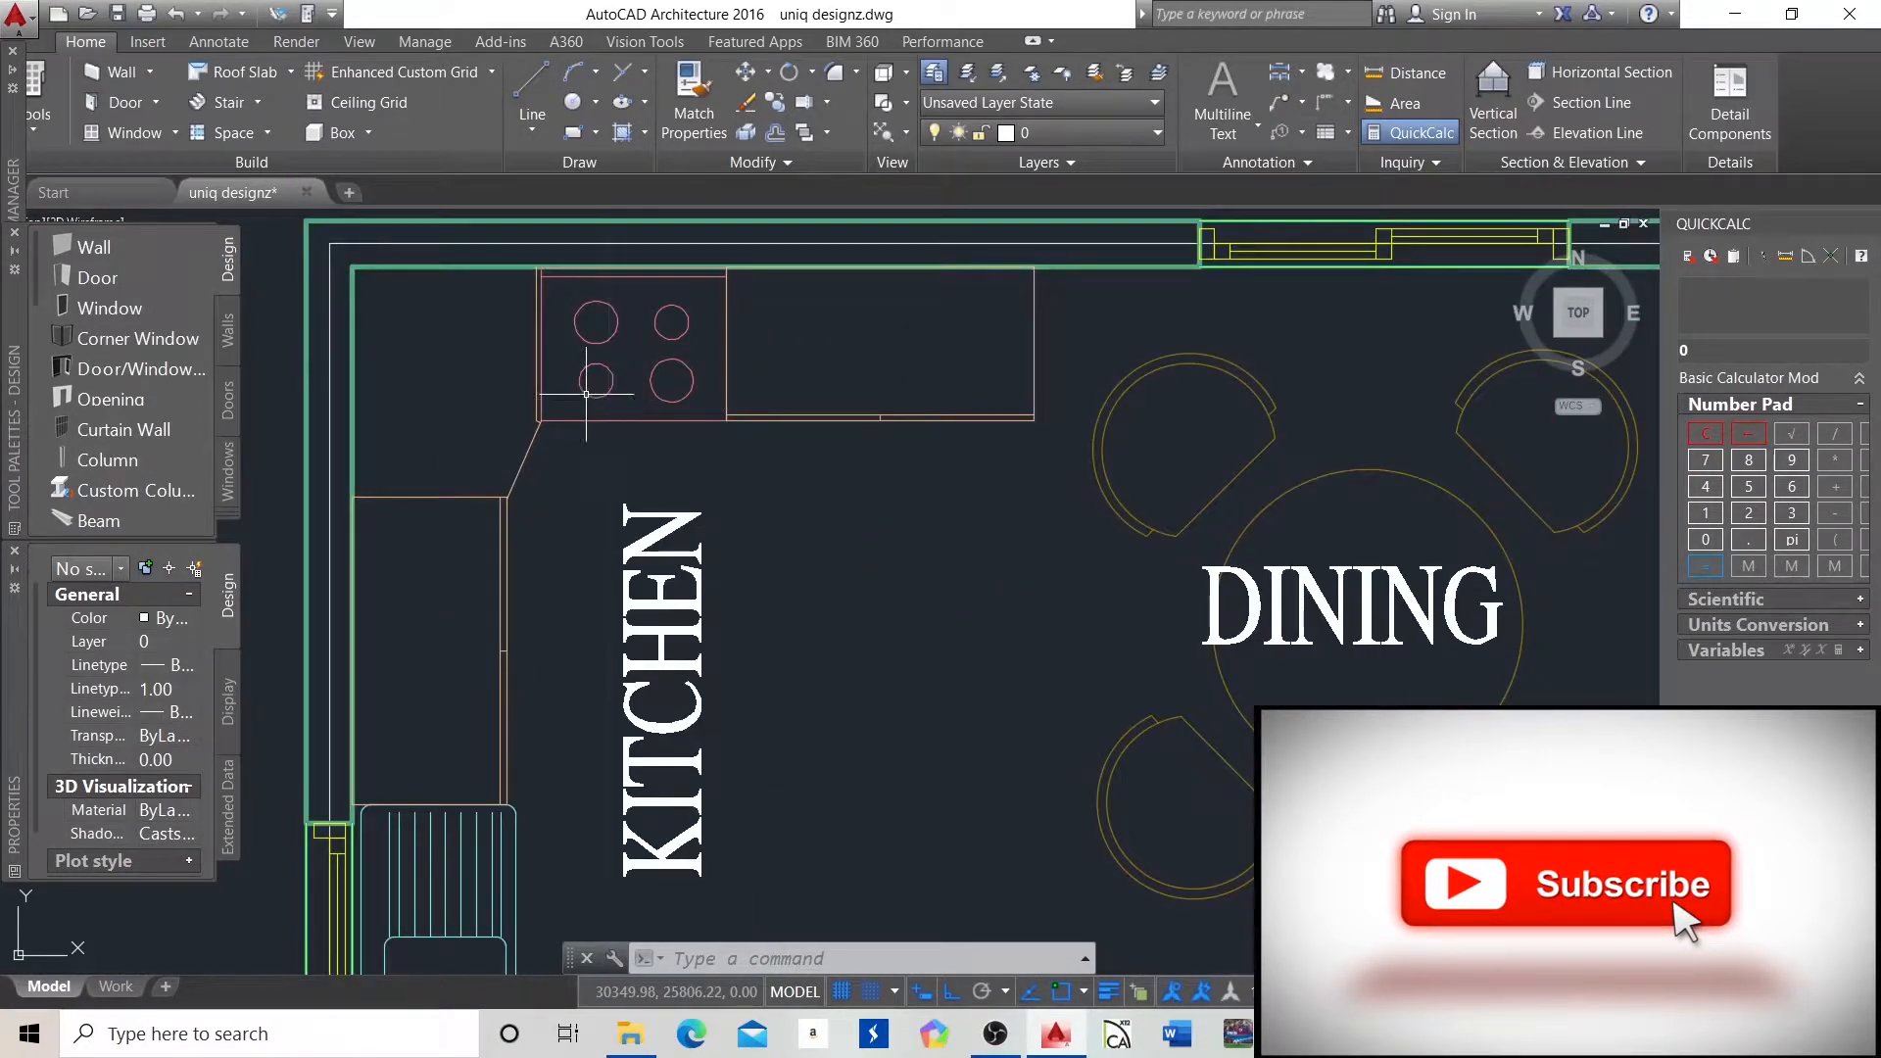
scroll(495, 374, down, 4)
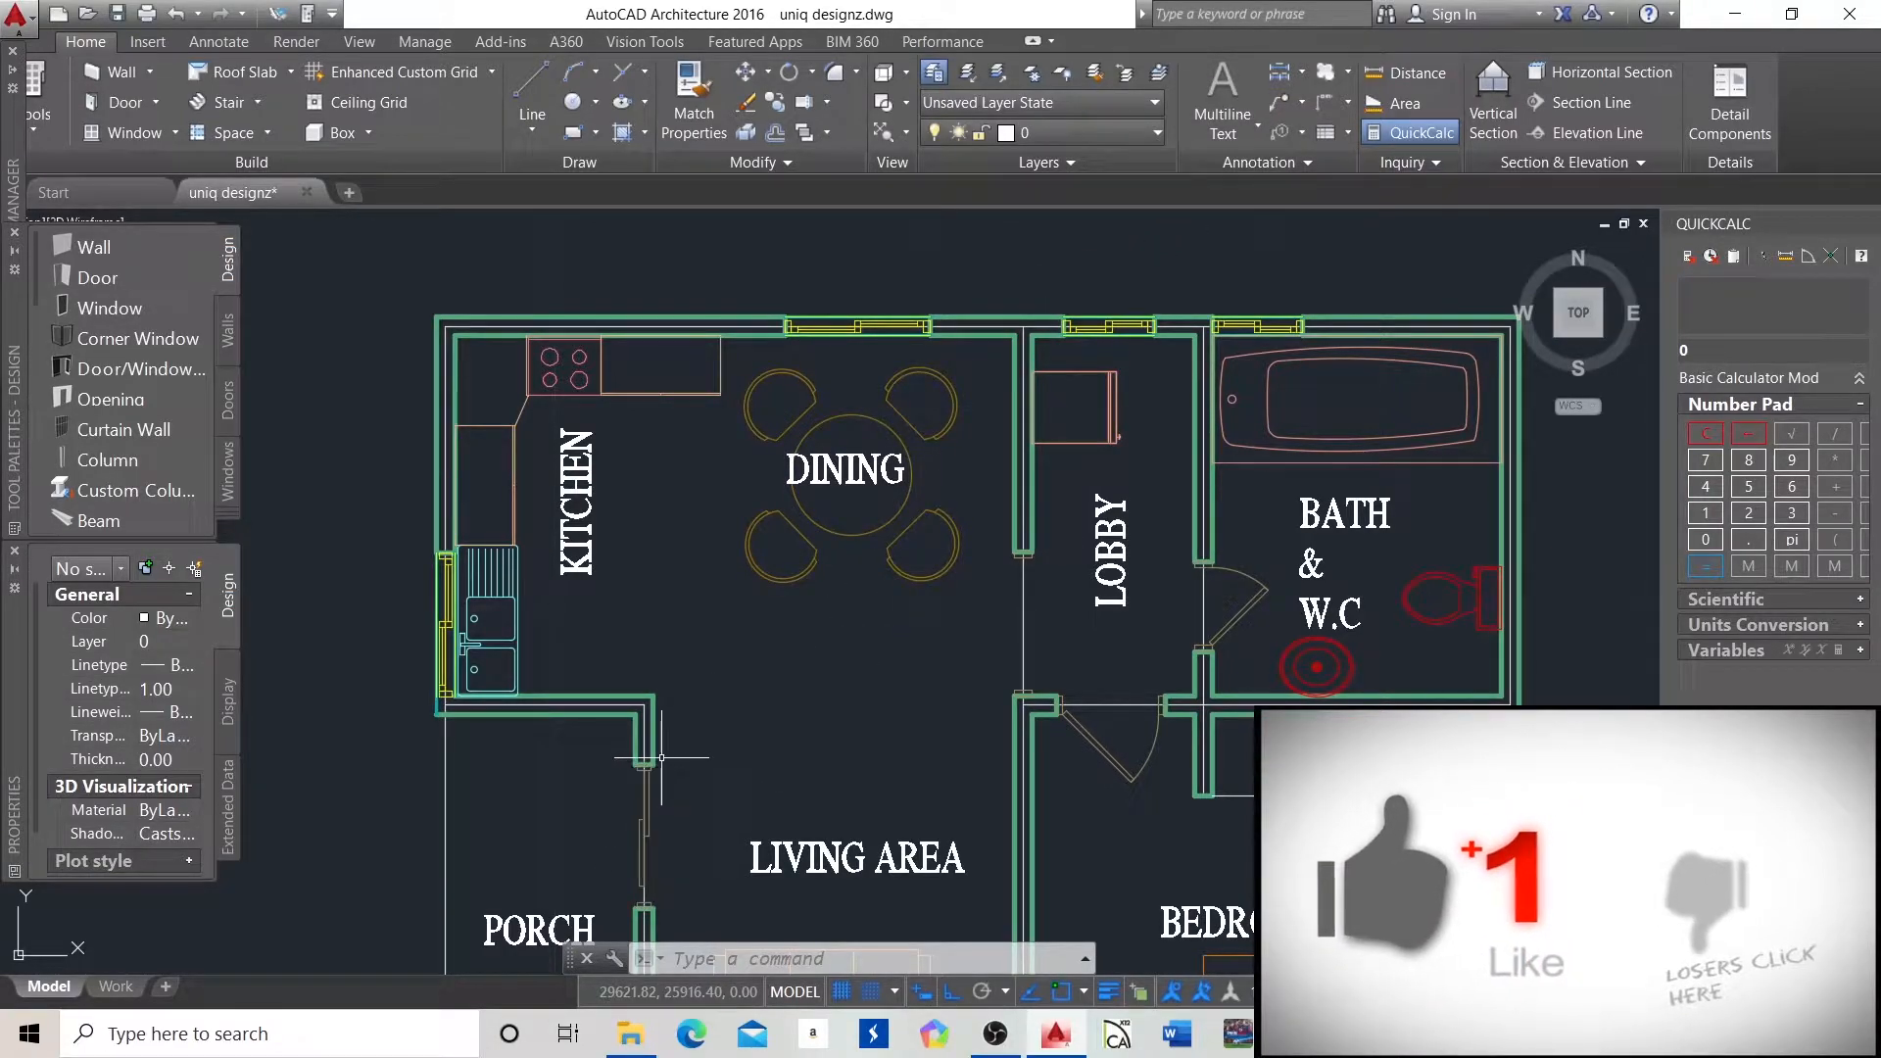
Add a horizontal linear dimension across the interior width of the kitchen and dining space, up to the lobby wall, with its line above the DINING label.
click(1302, 74)
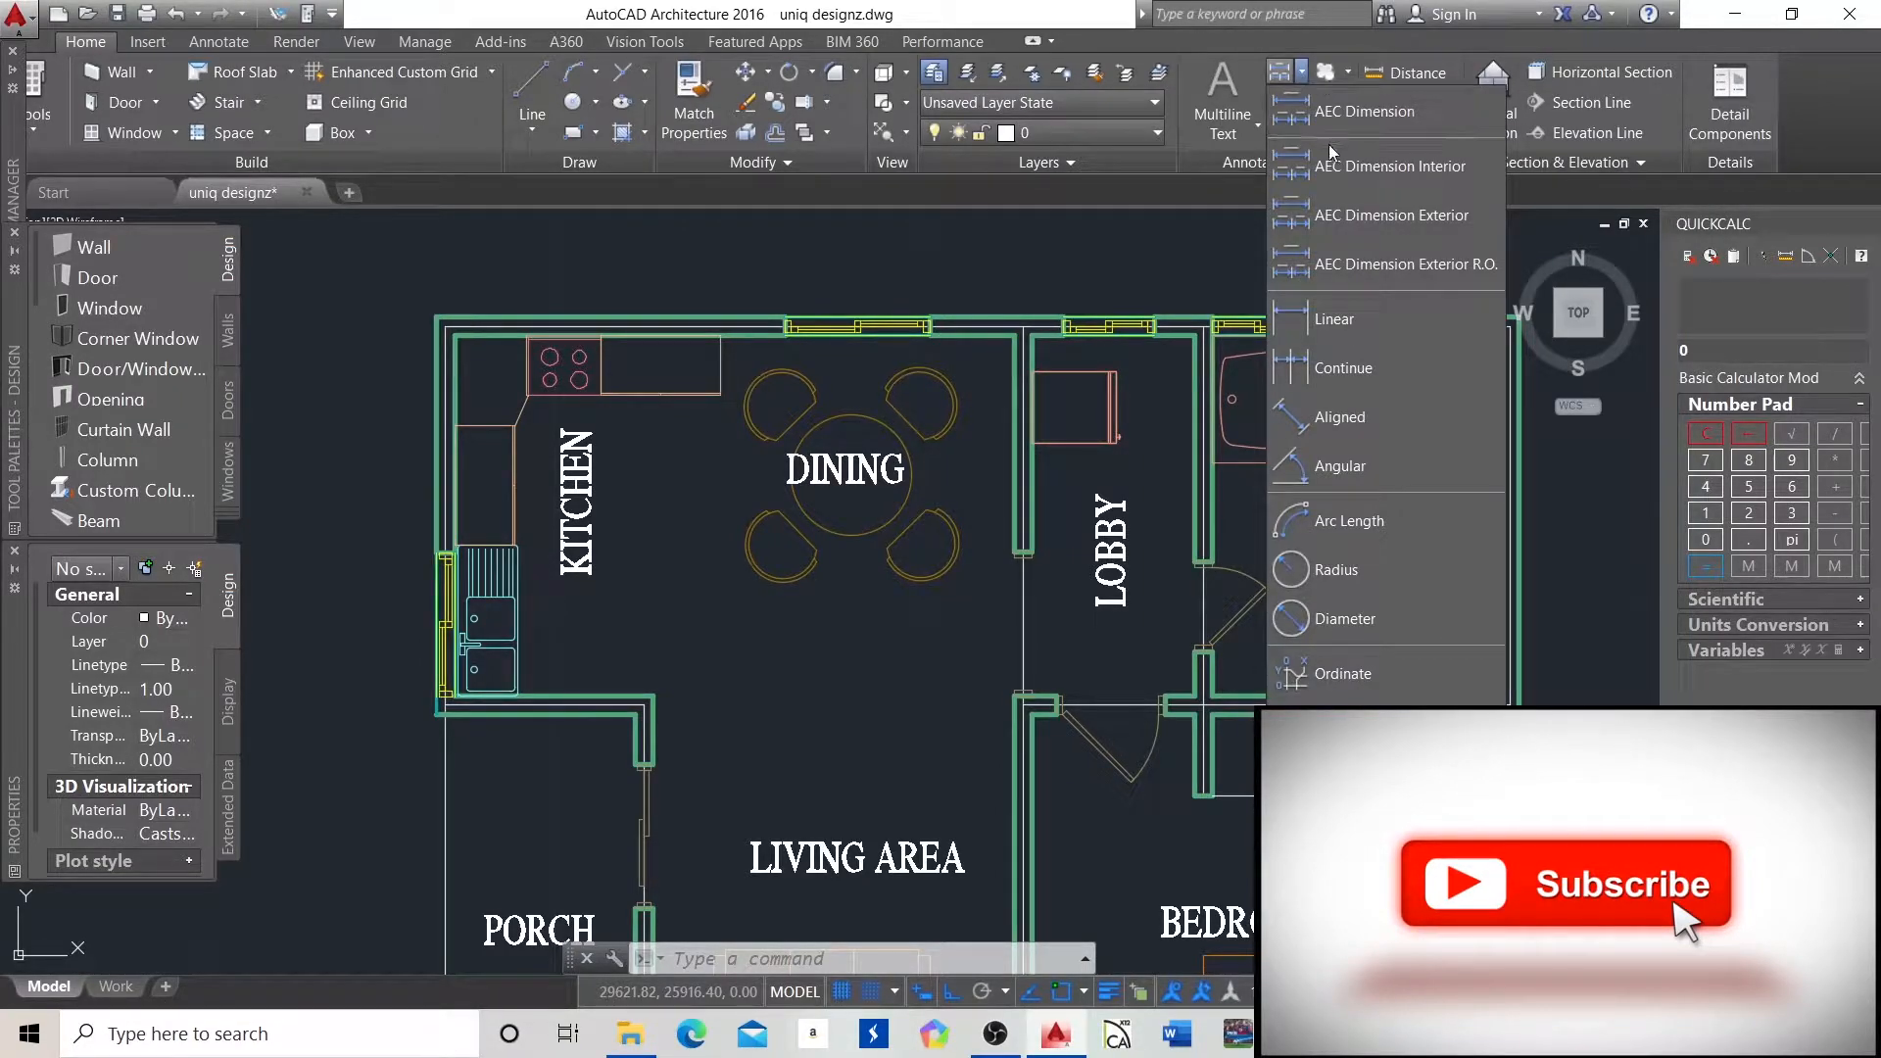
click(1347, 328)
scroll(540, 342, up, 3)
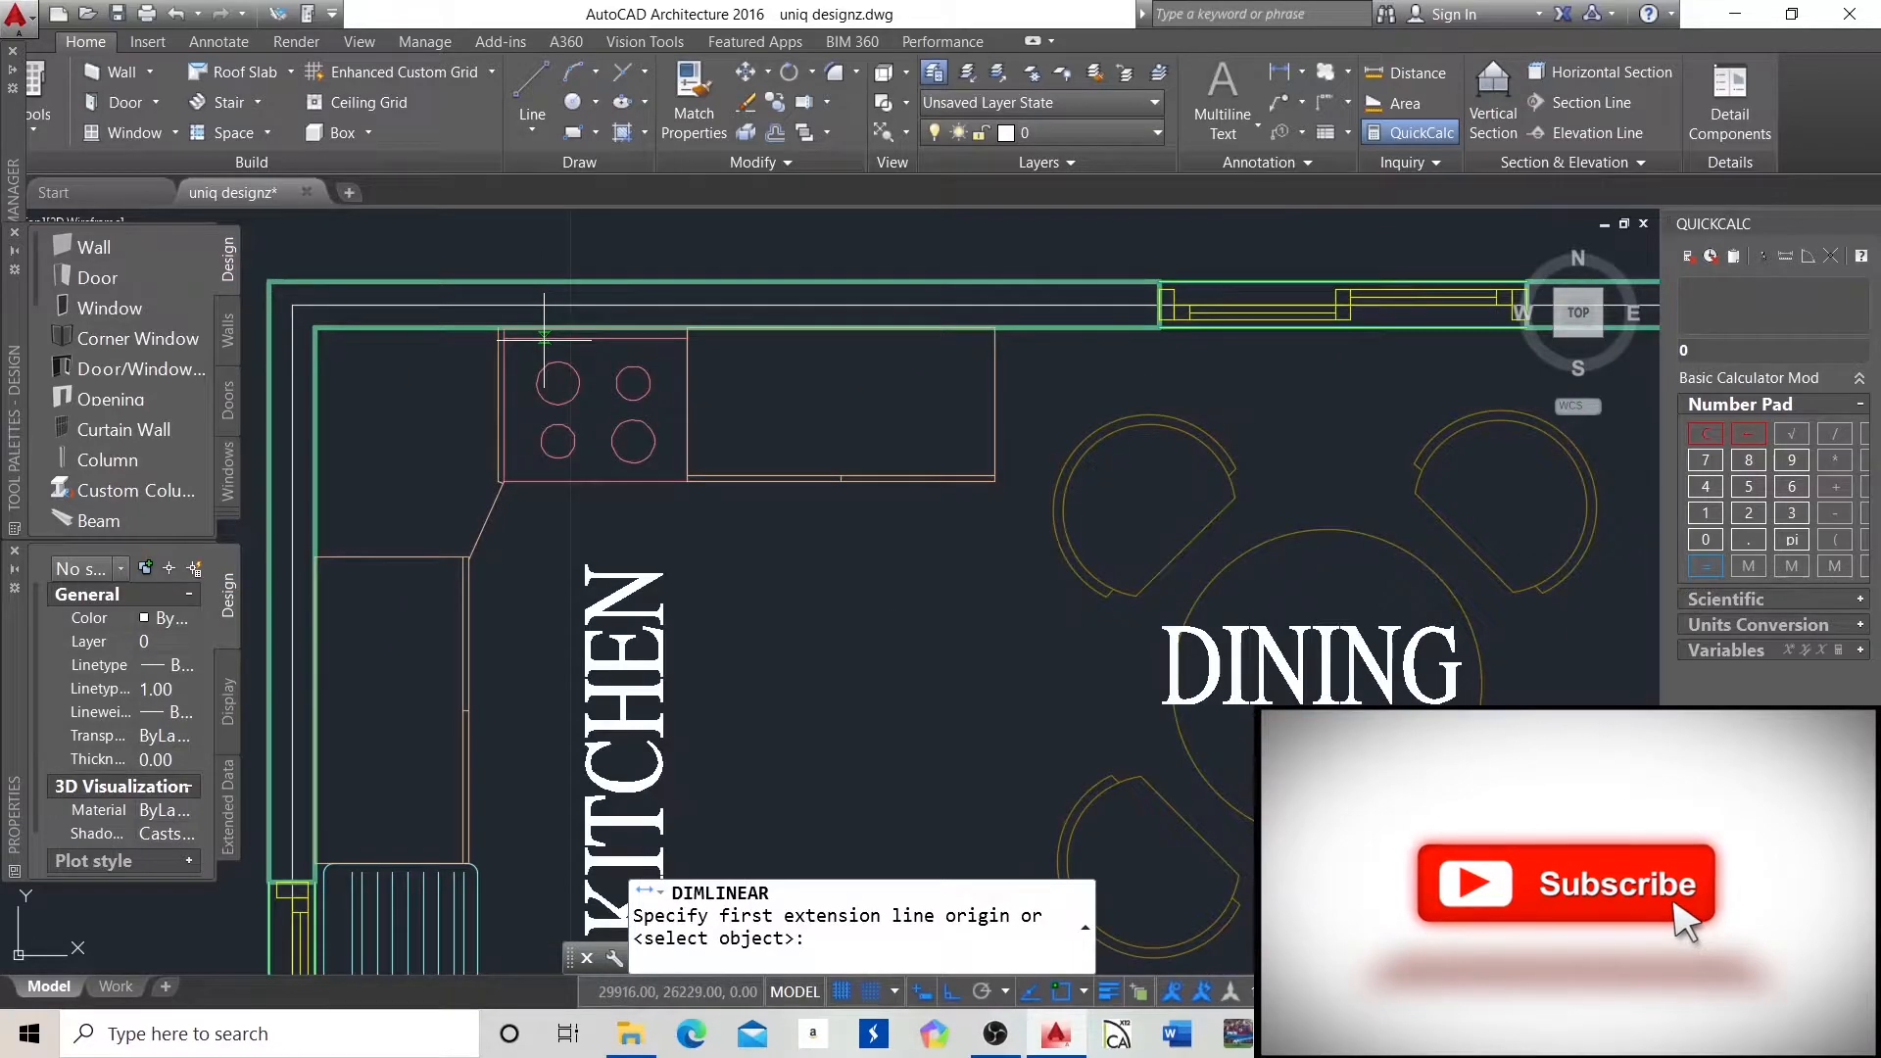
scroll(393, 350, down, 3)
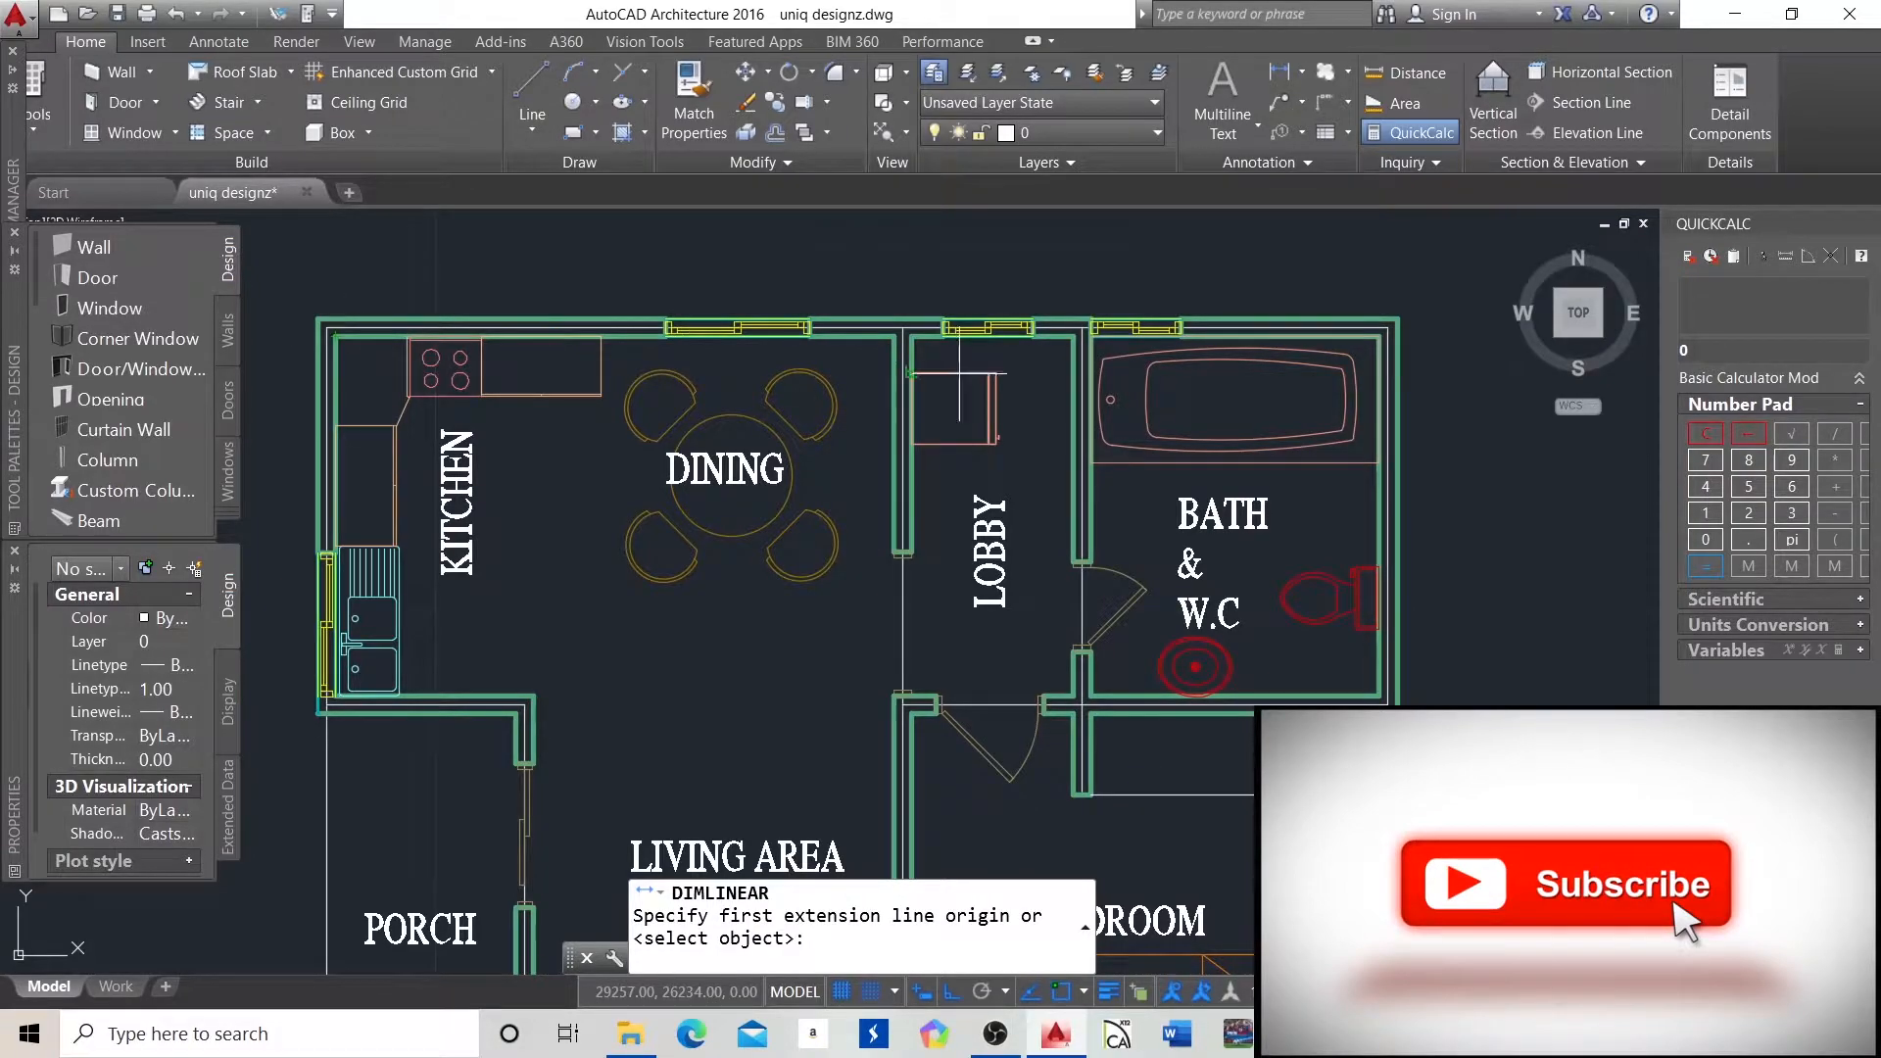
click(339, 343)
scroll(903, 341, up, 1)
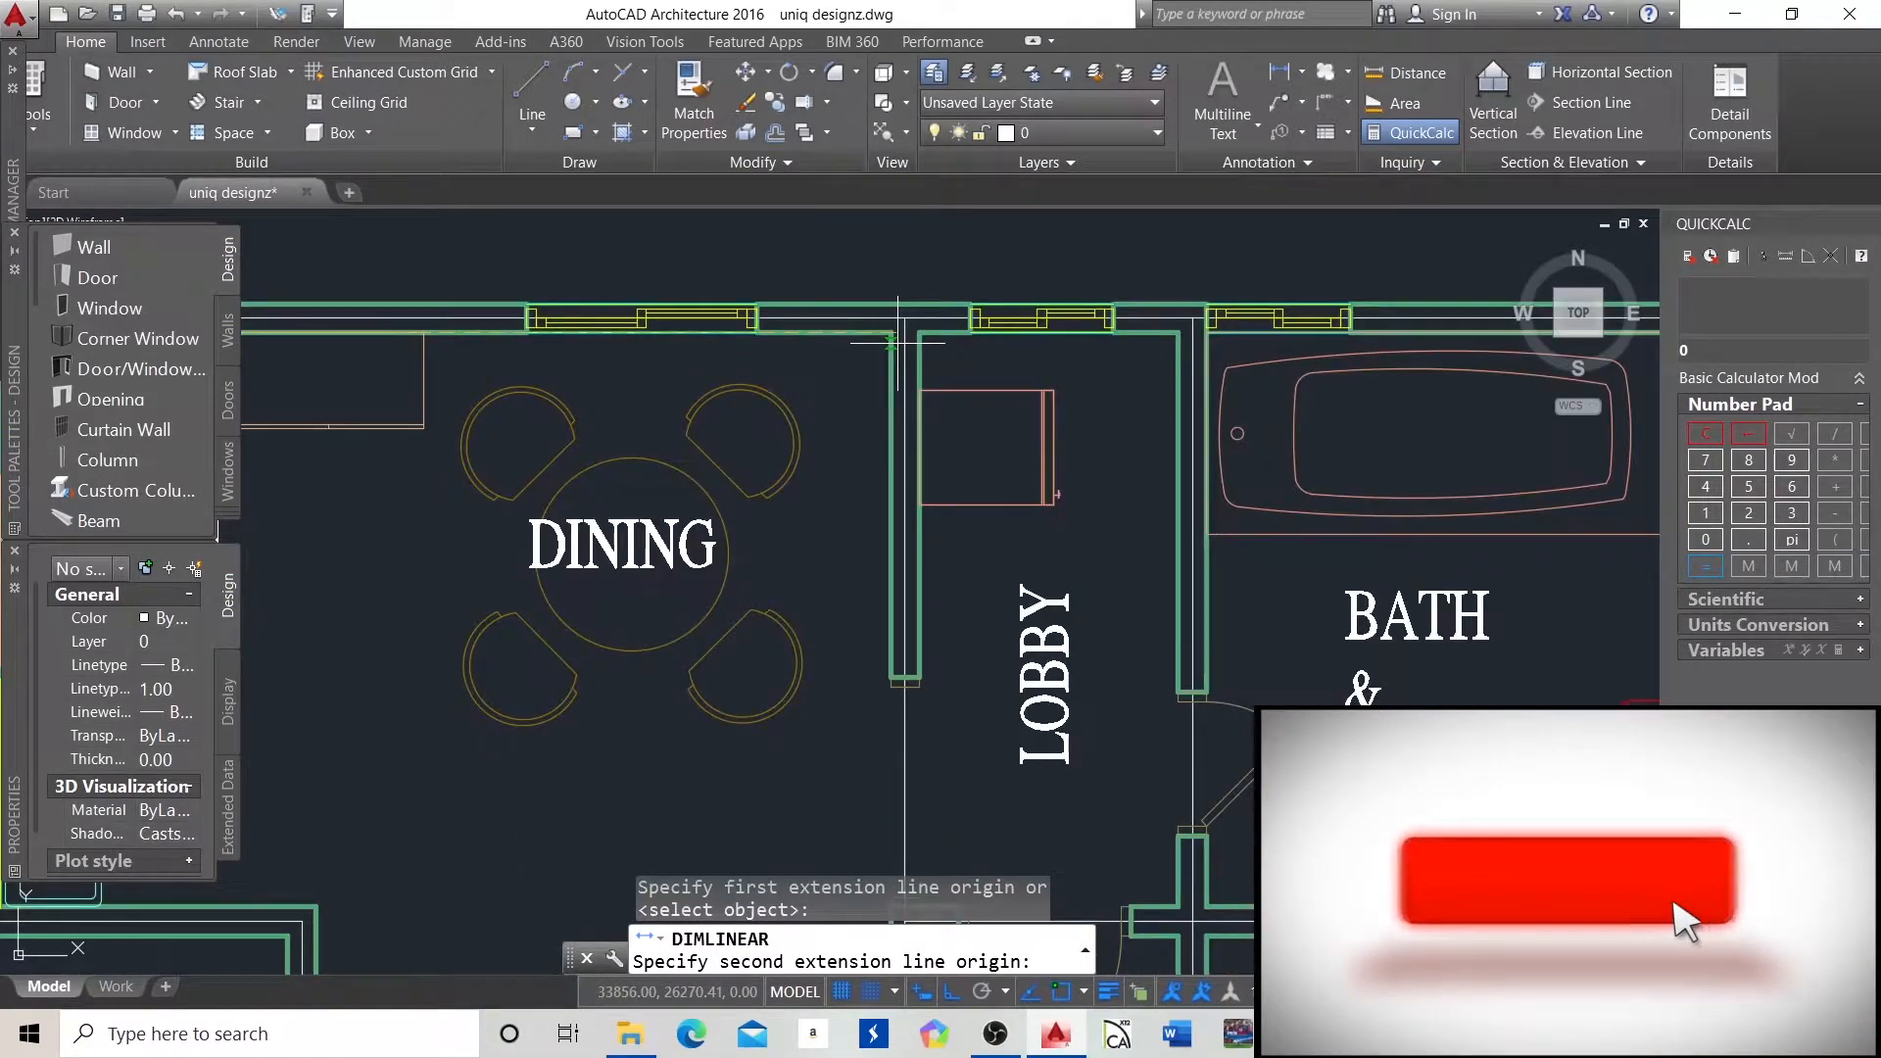
click(894, 337)
scroll(893, 337, down, 1)
scroll(893, 338, down, 1)
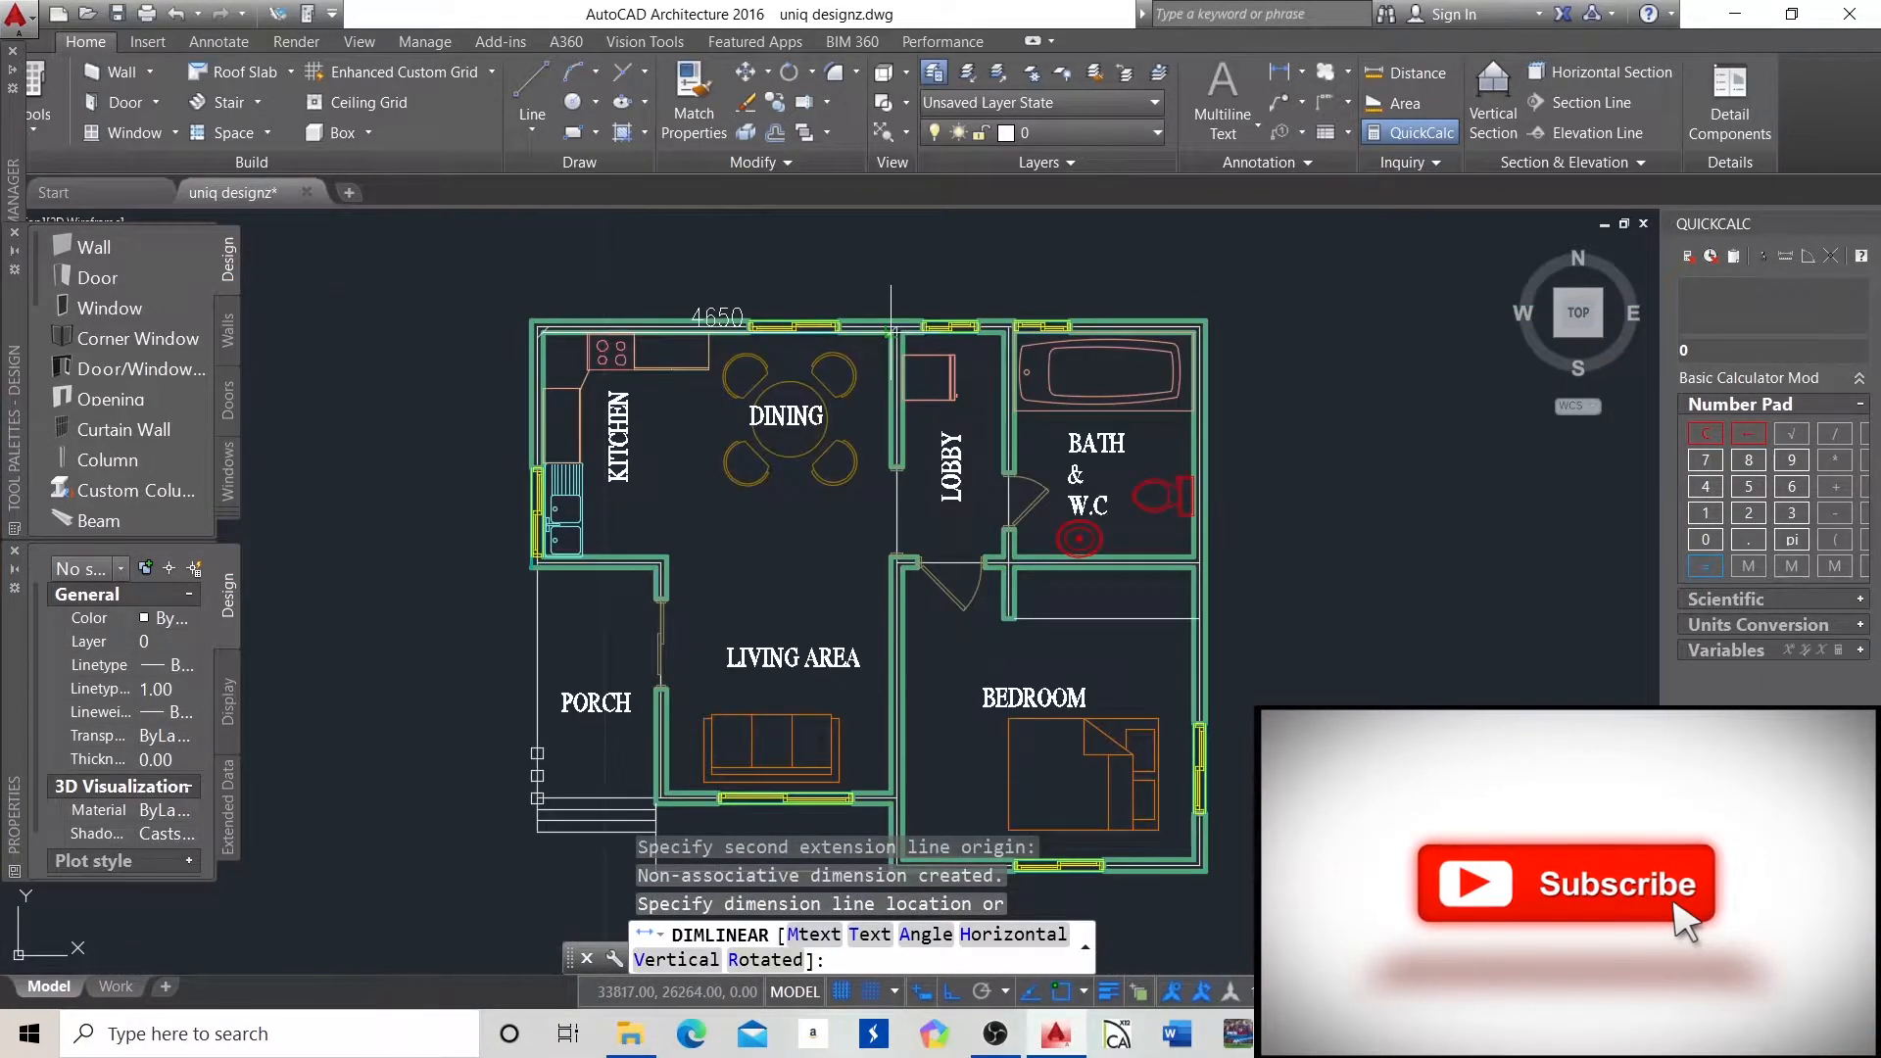
scroll(755, 387, up, 2)
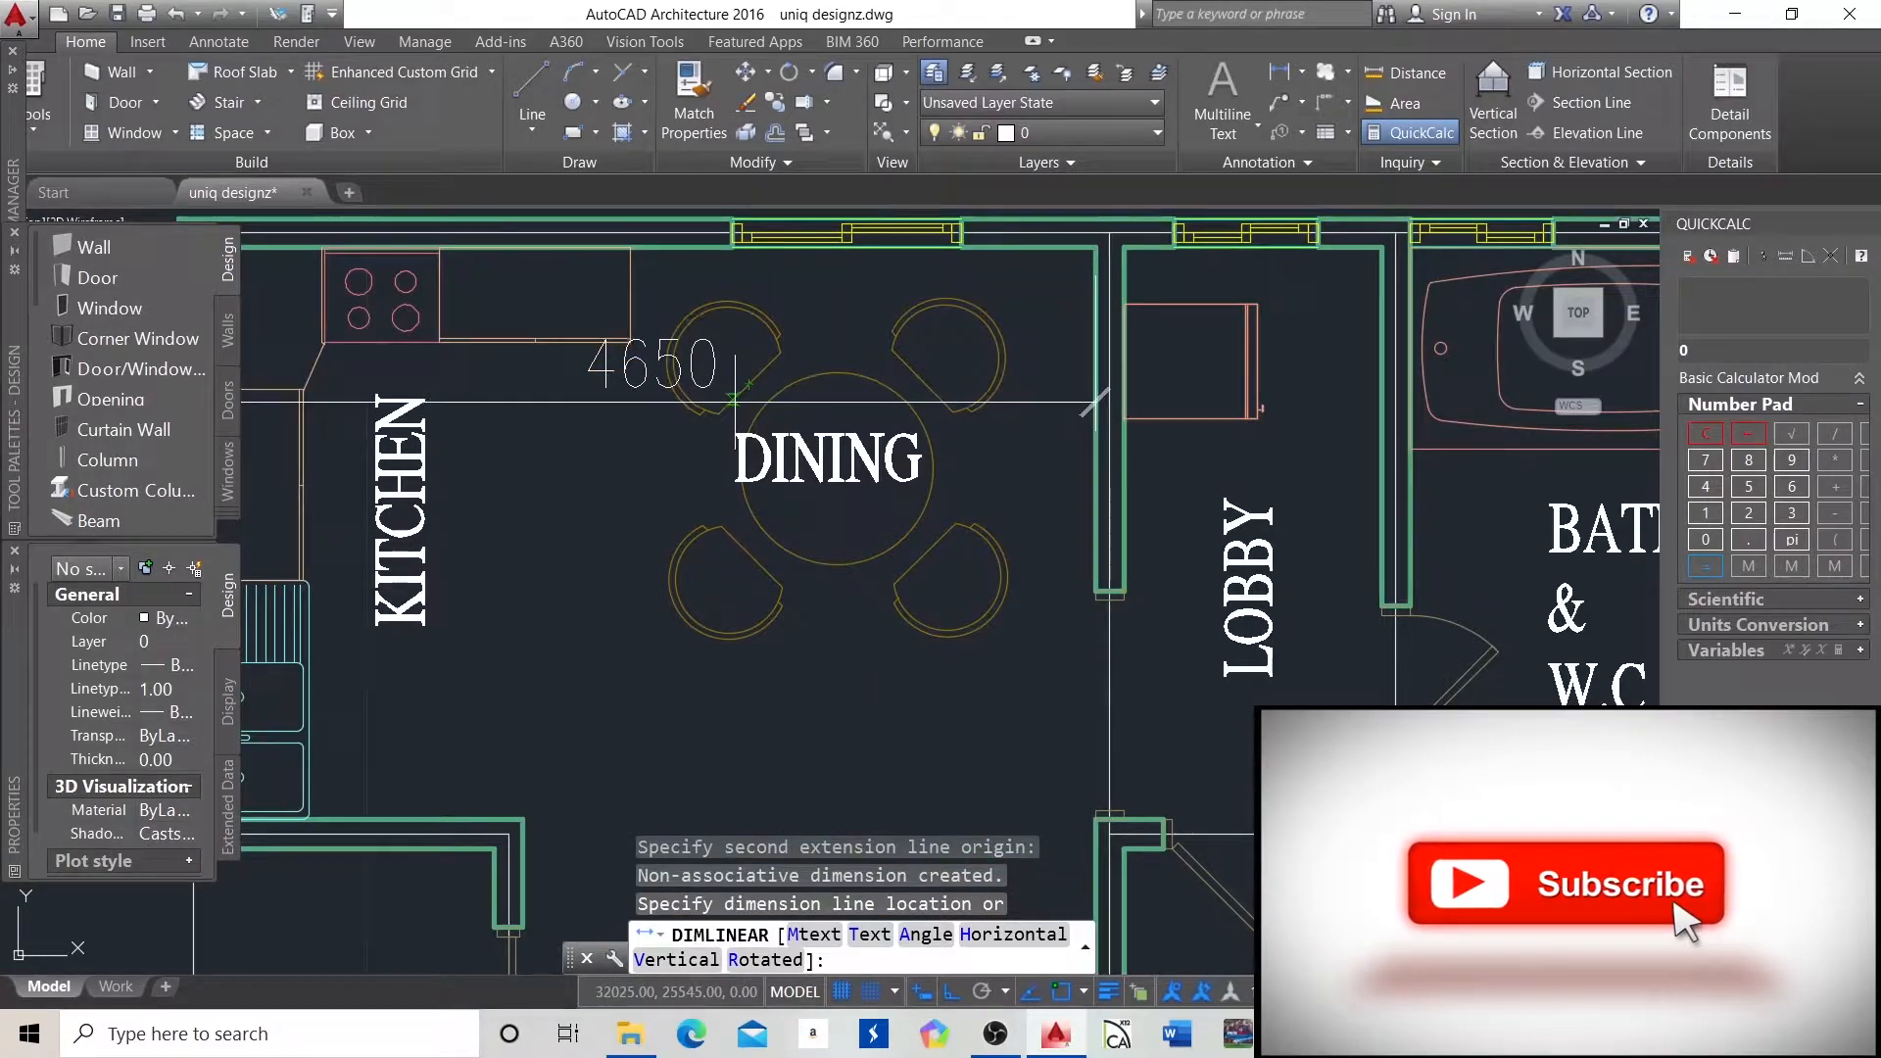
click(727, 402)
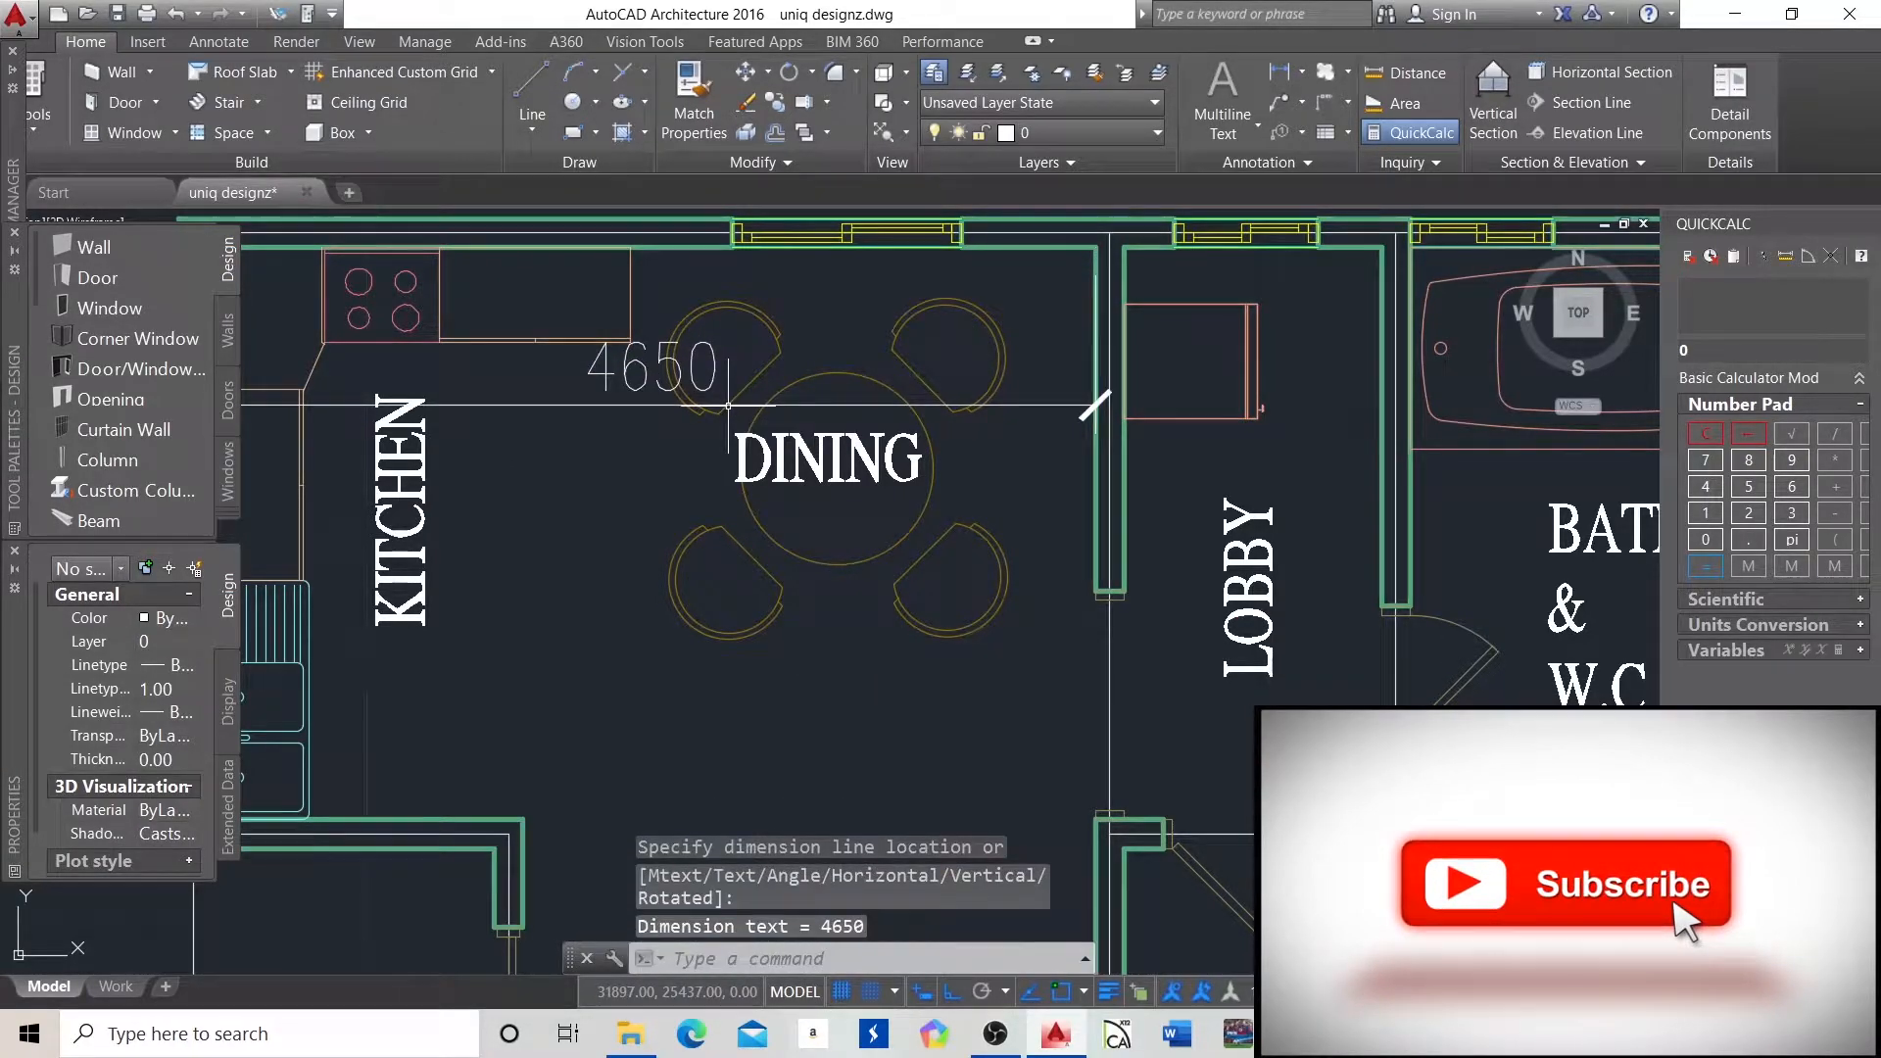
scroll(1017, 310, down, 1)
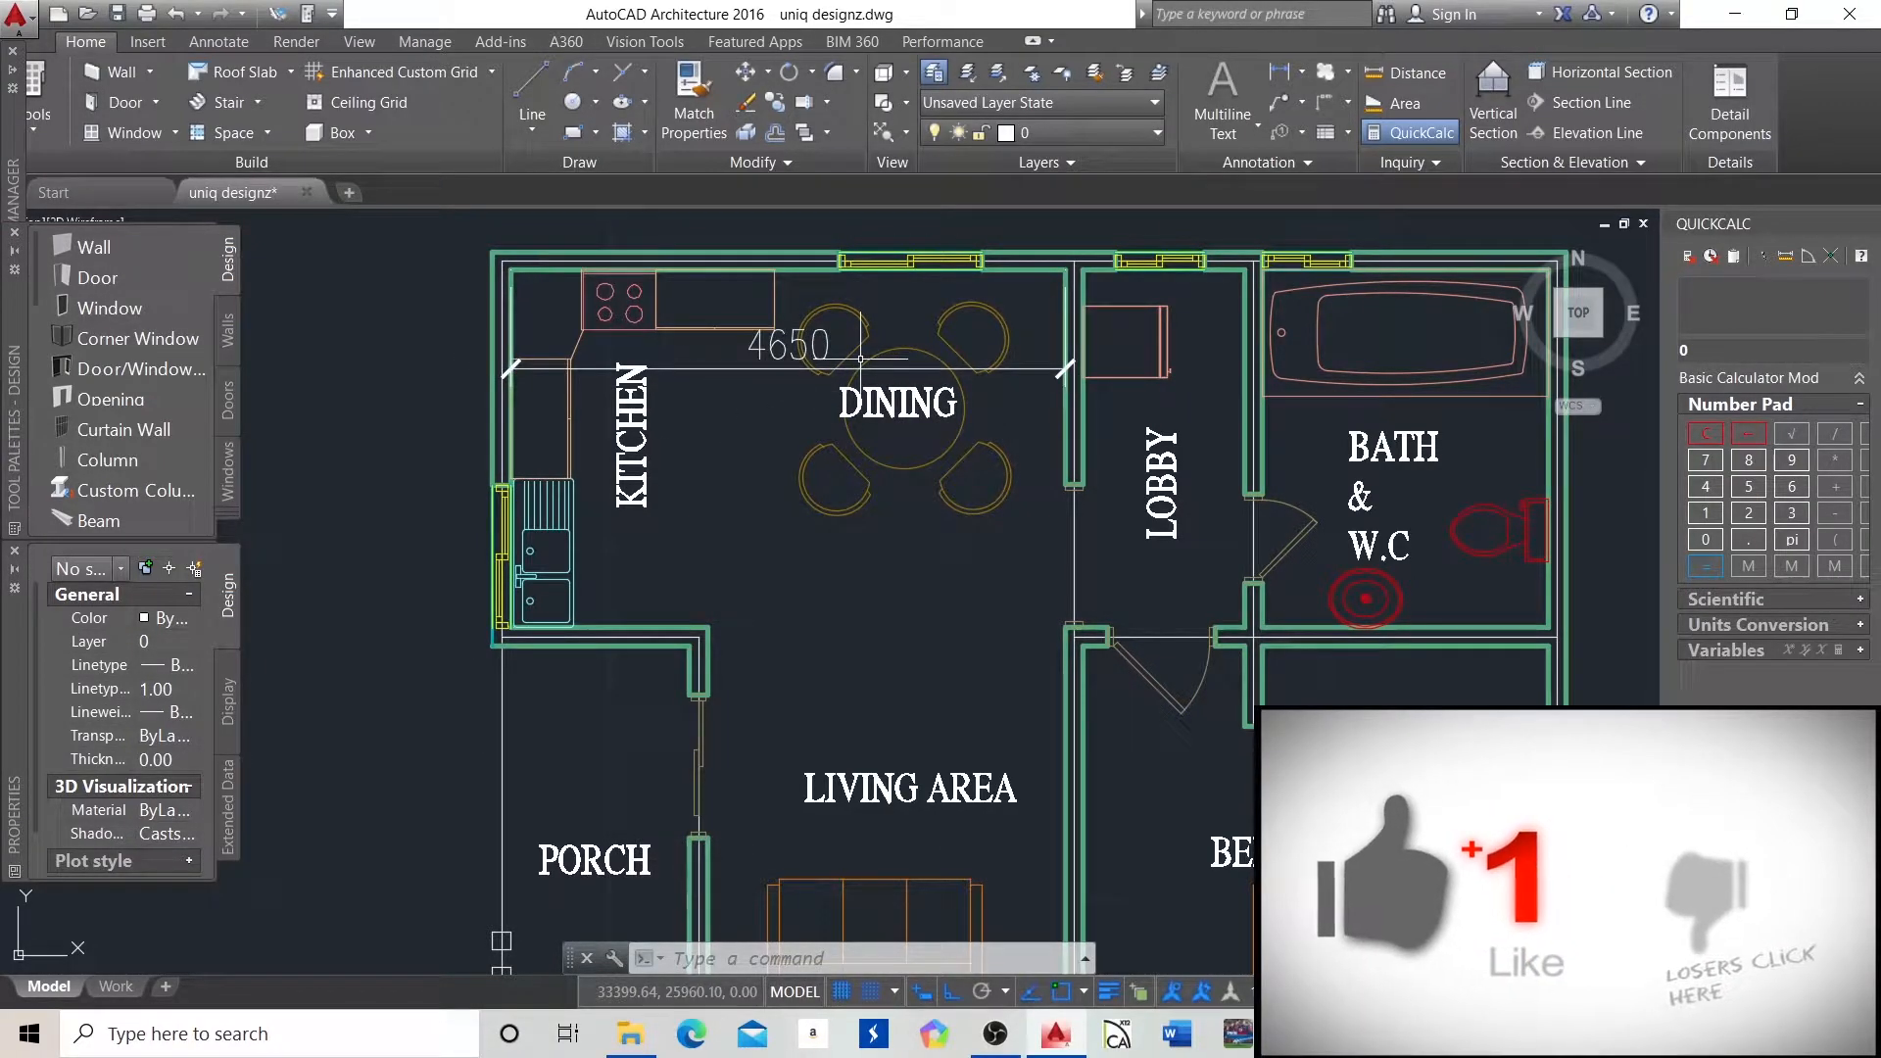
Add linear dimensions for the kitchen's interior depth and for the short wall between kitchen and porch, placing the latter's line just above that wall.
click(1284, 81)
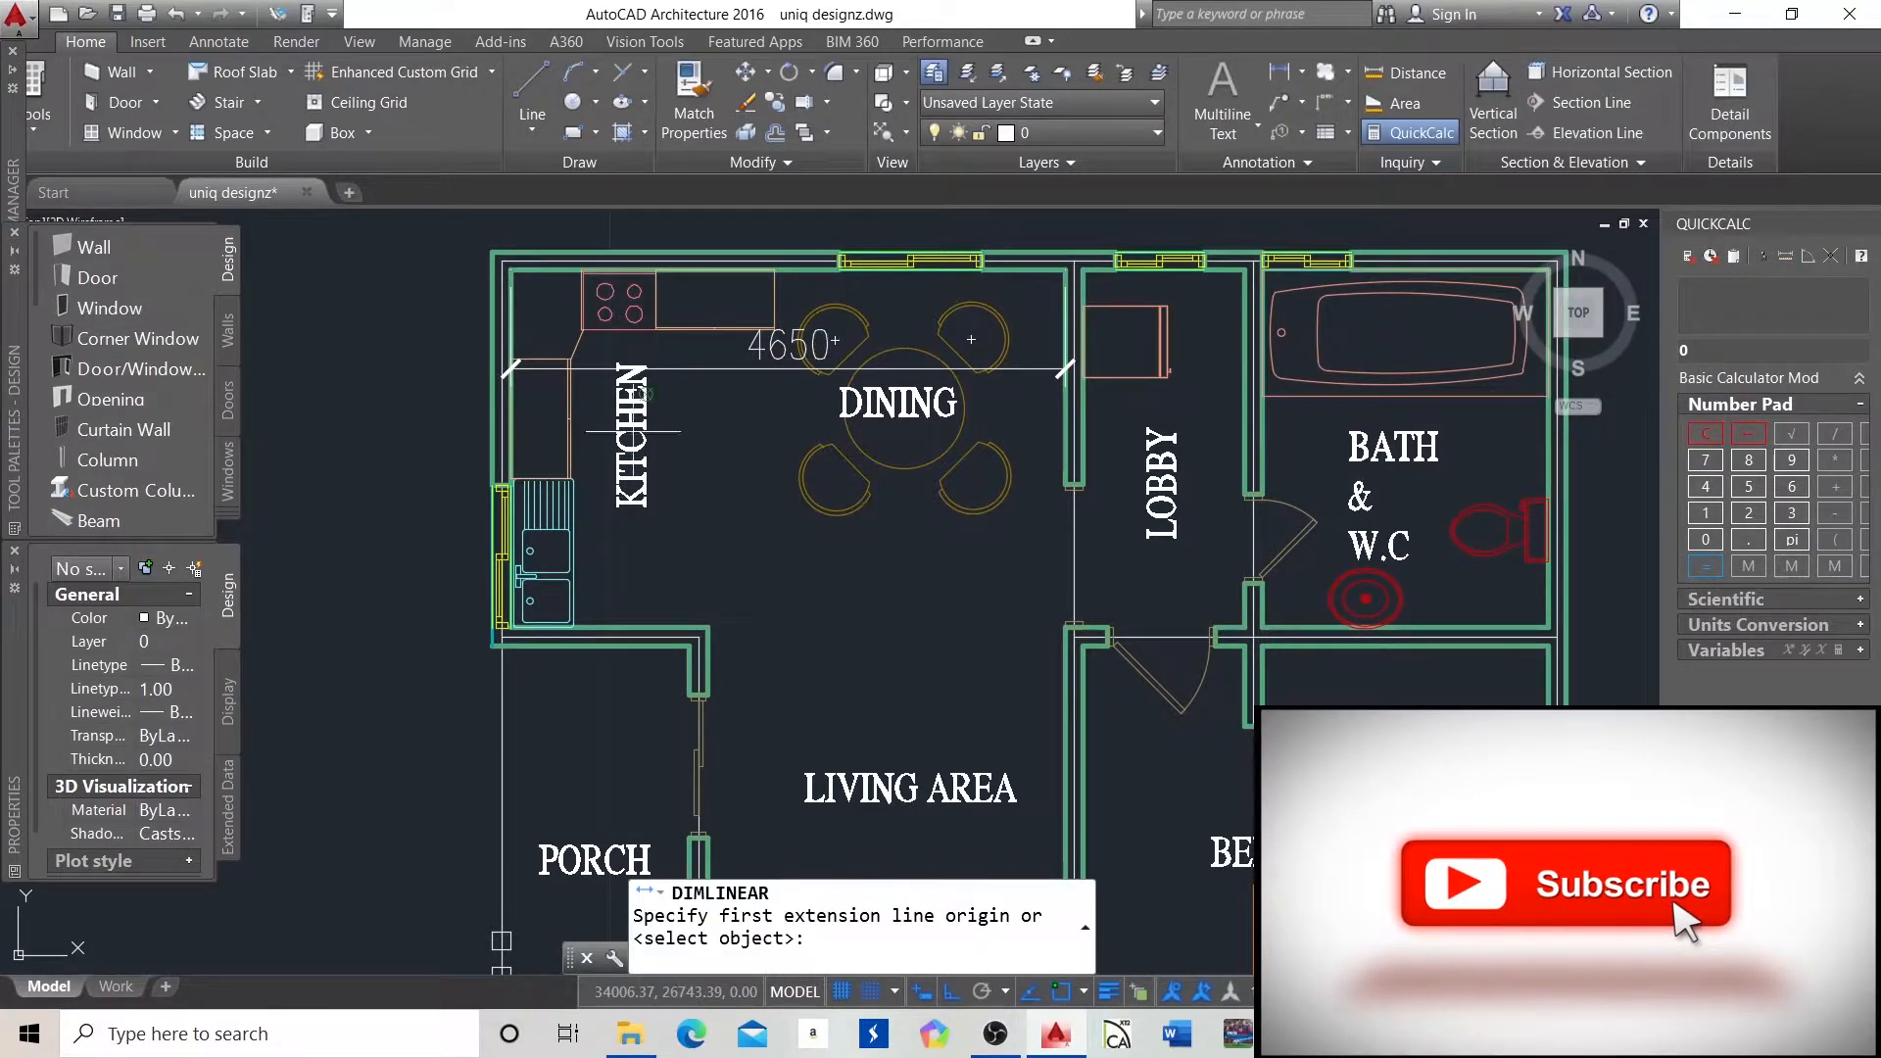
click(509, 268)
scroll(556, 662, up, 3)
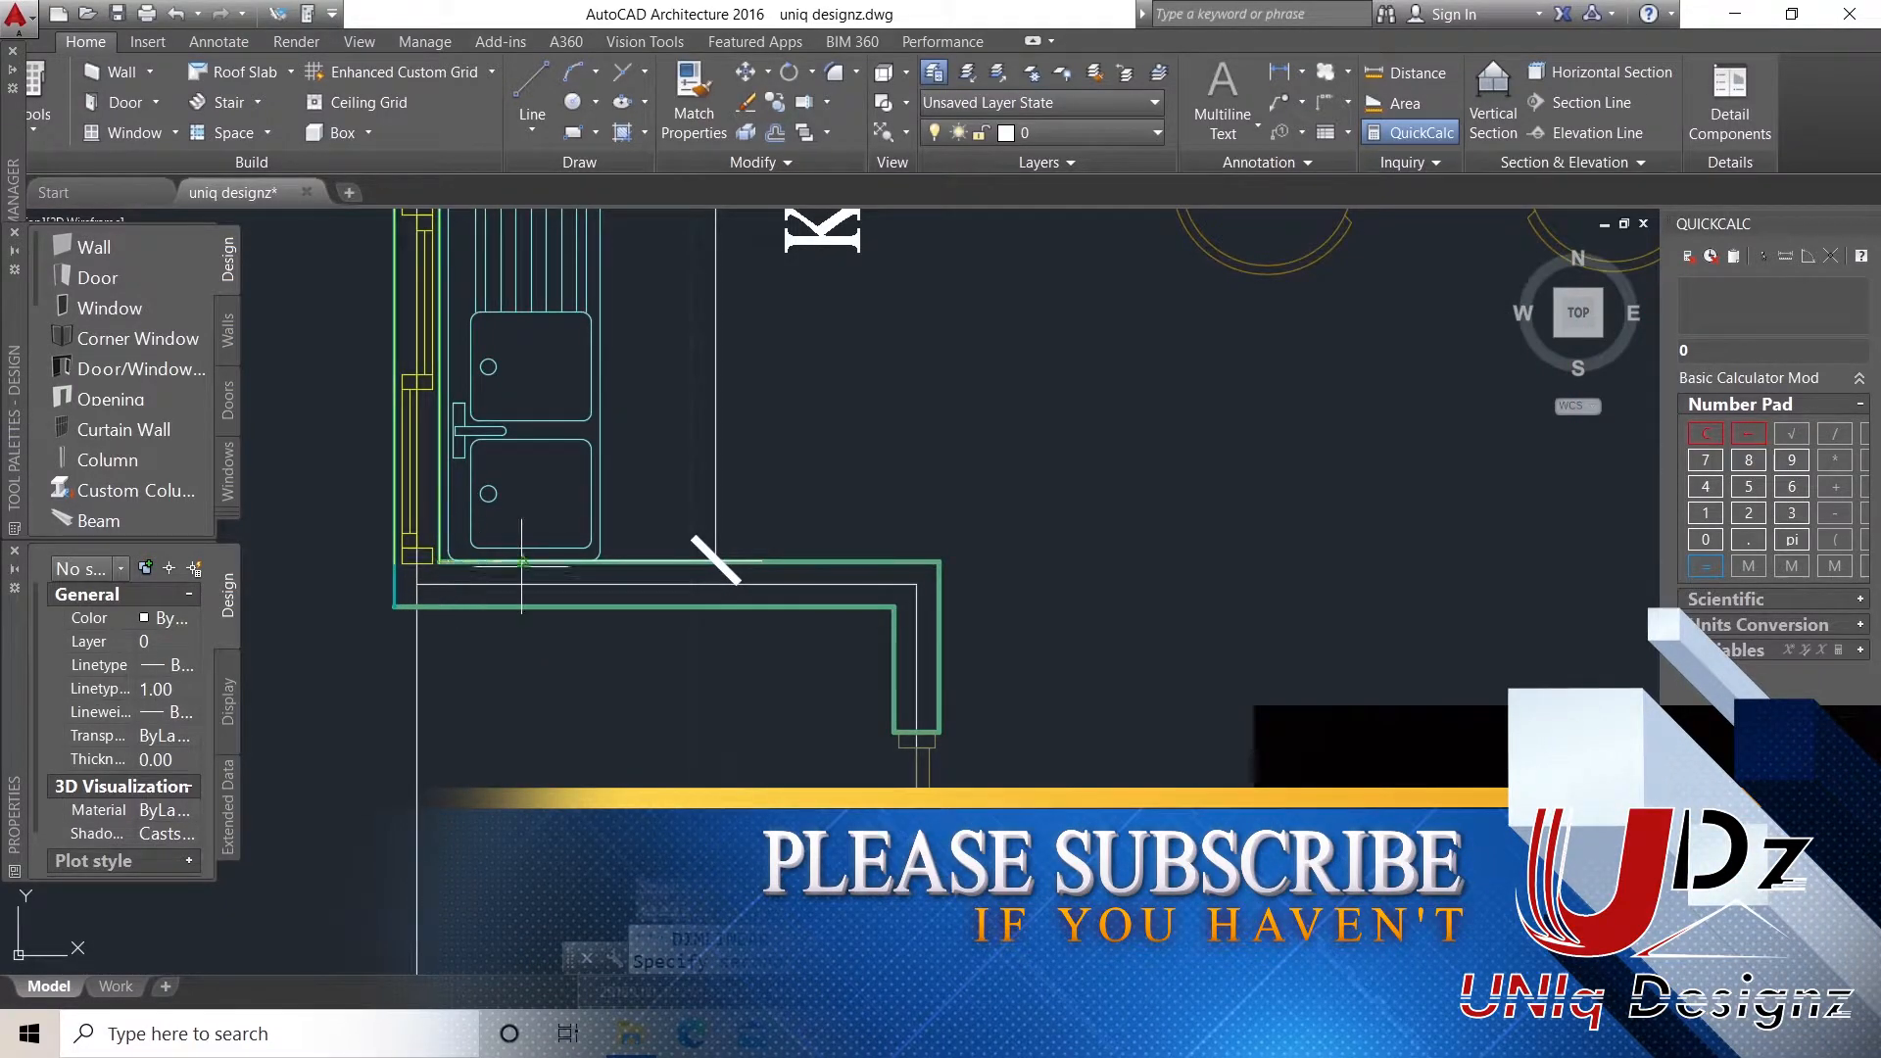
click(938, 561)
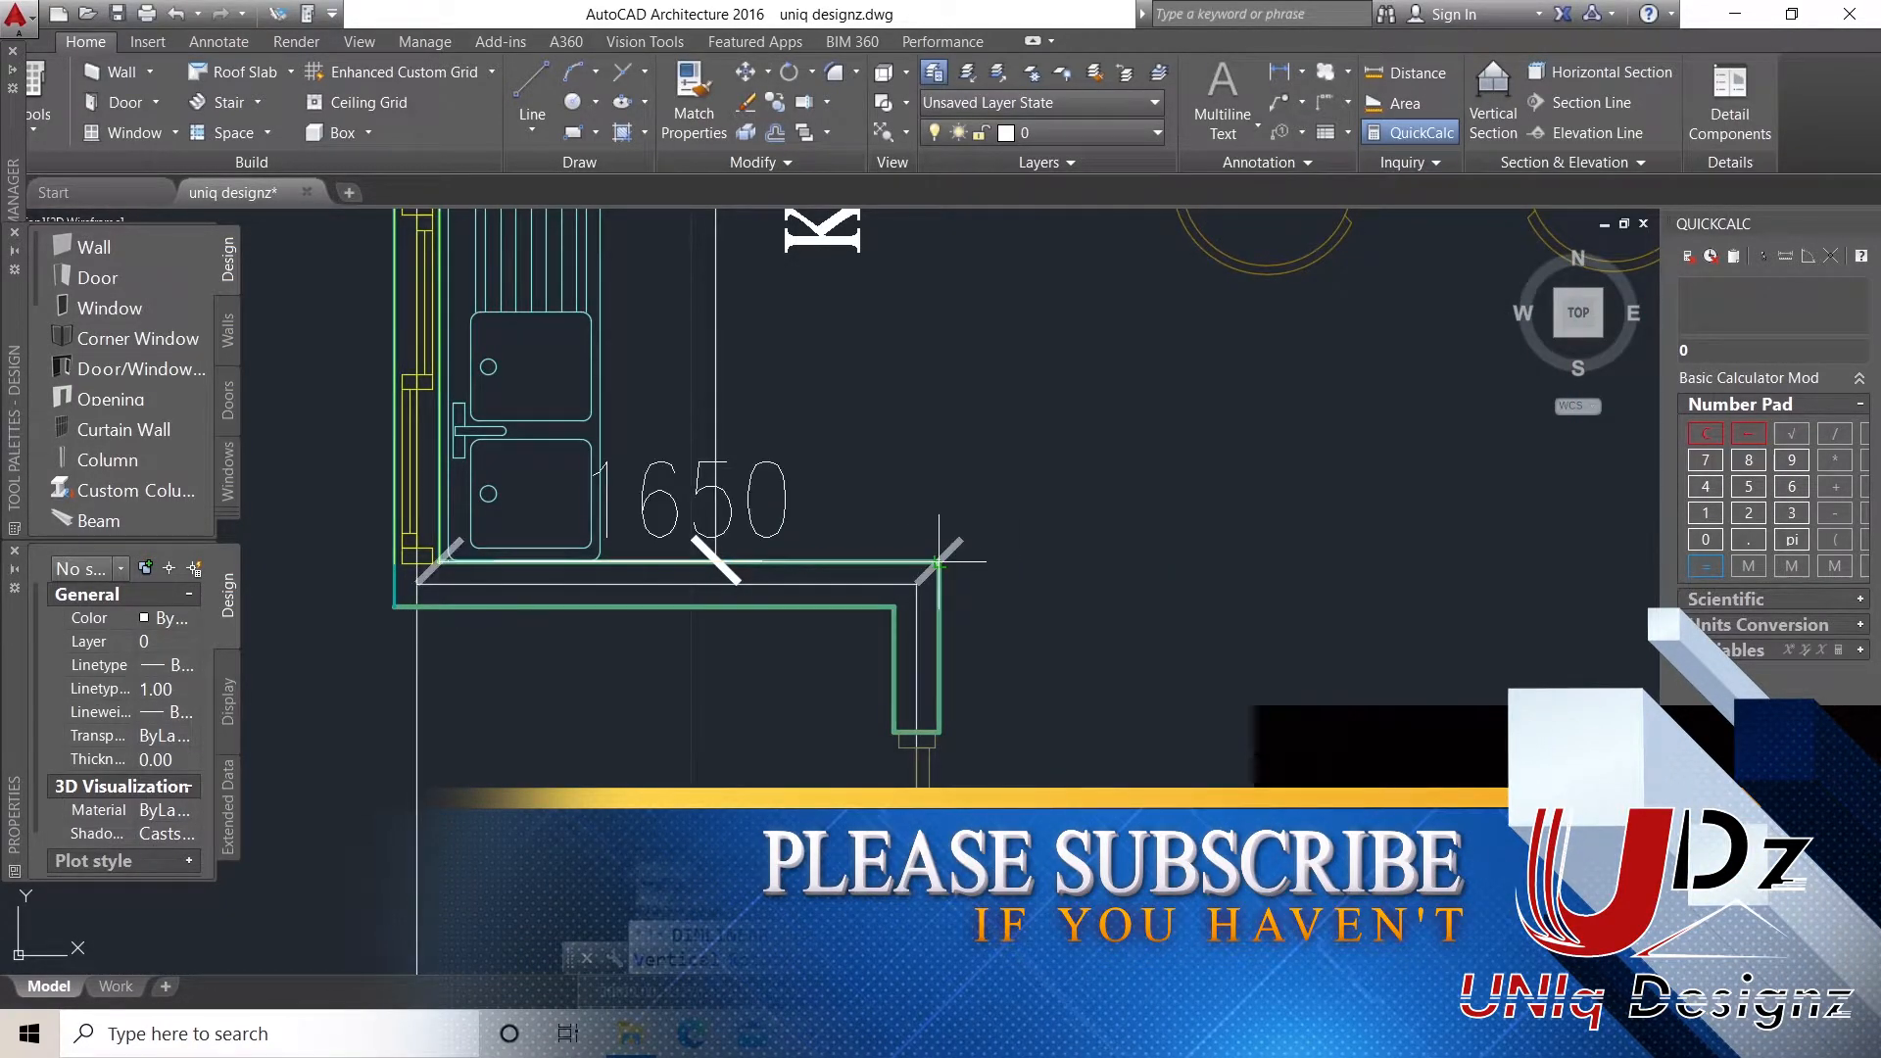
click(938, 487)
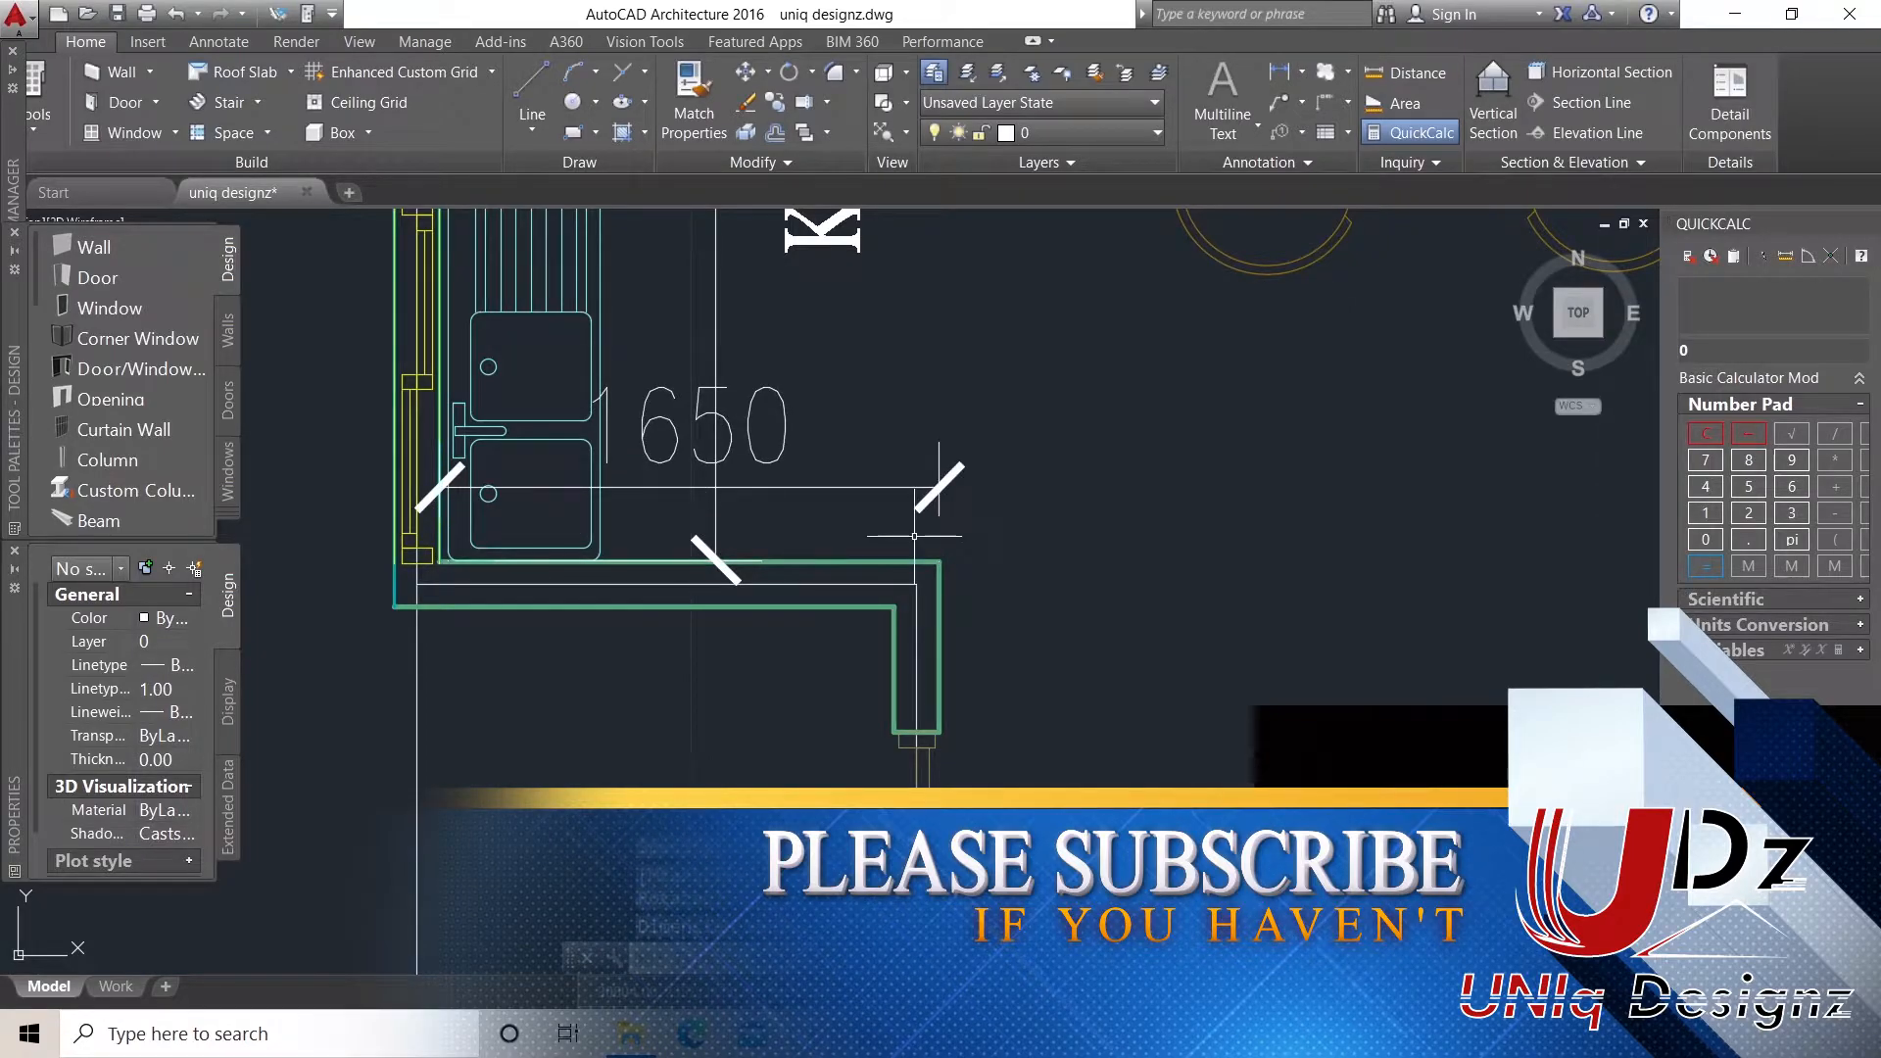
scroll(750, 456, down, 6)
text(*)
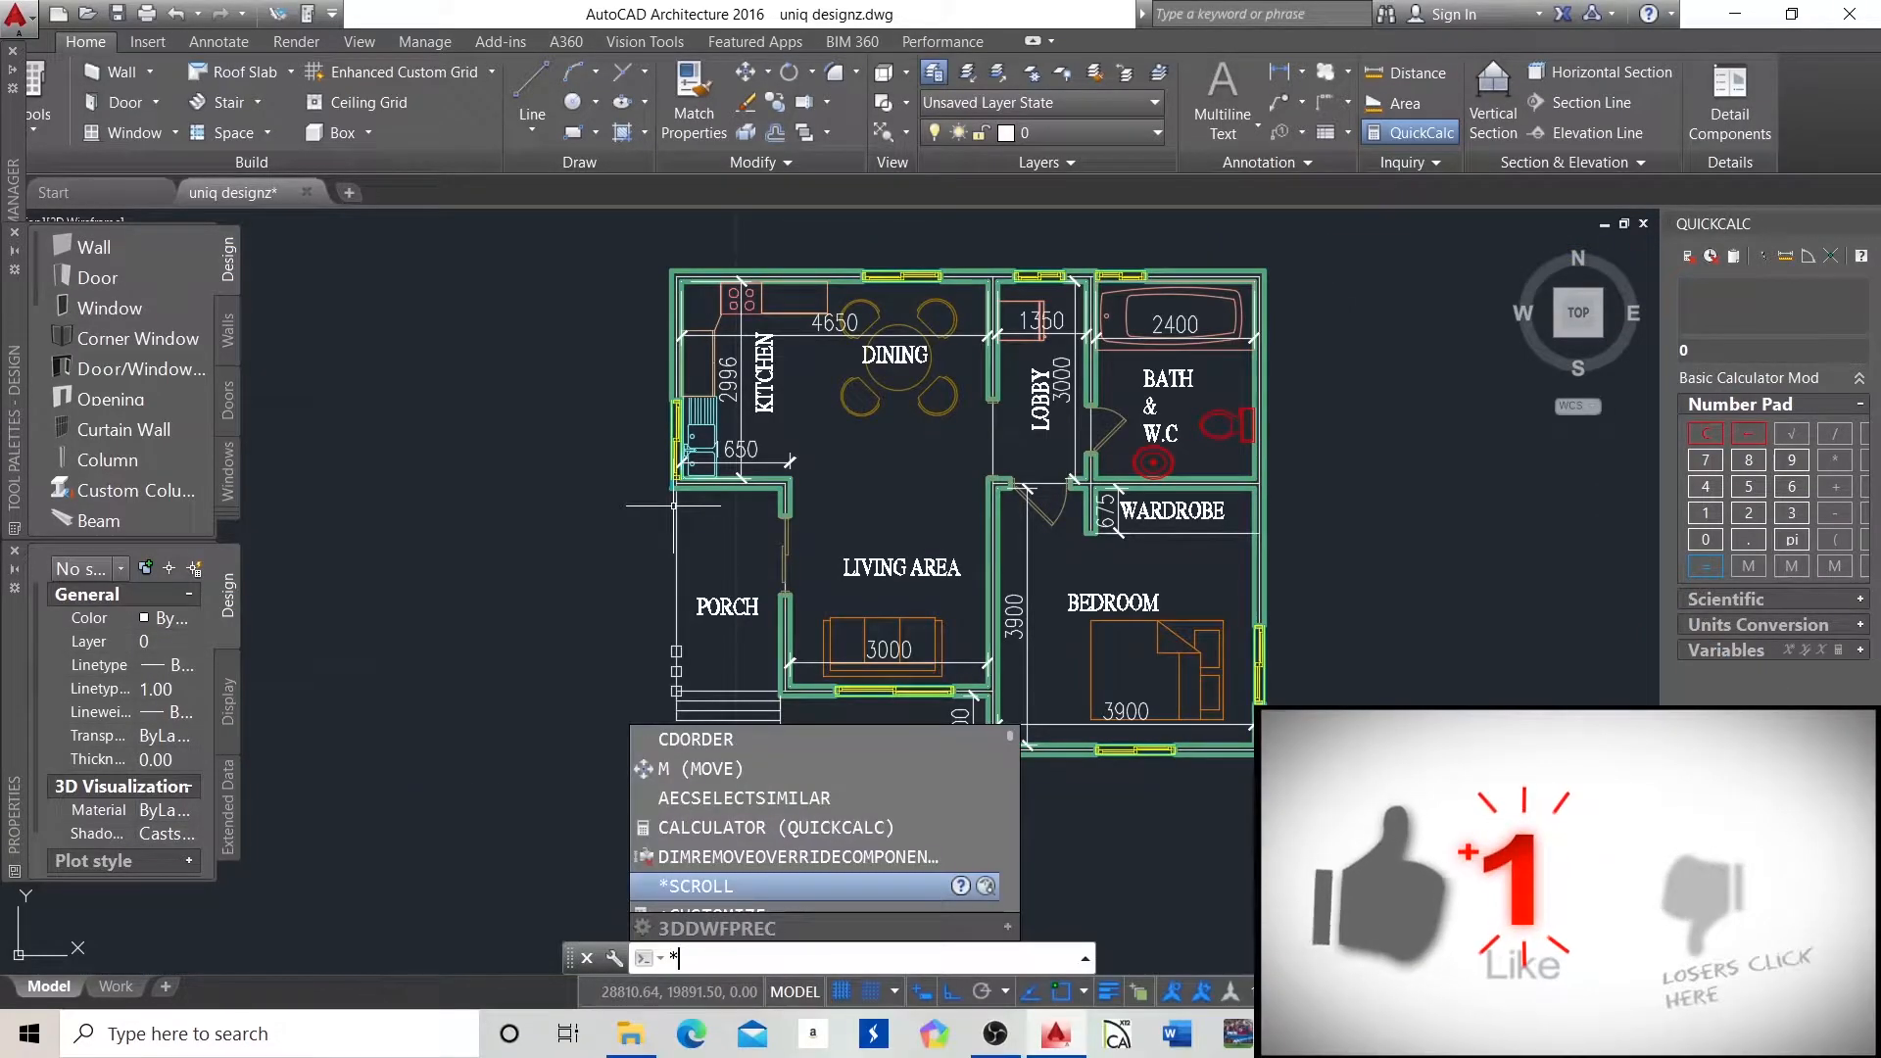
key(Escape)
scroll(646, 524, up, 4)
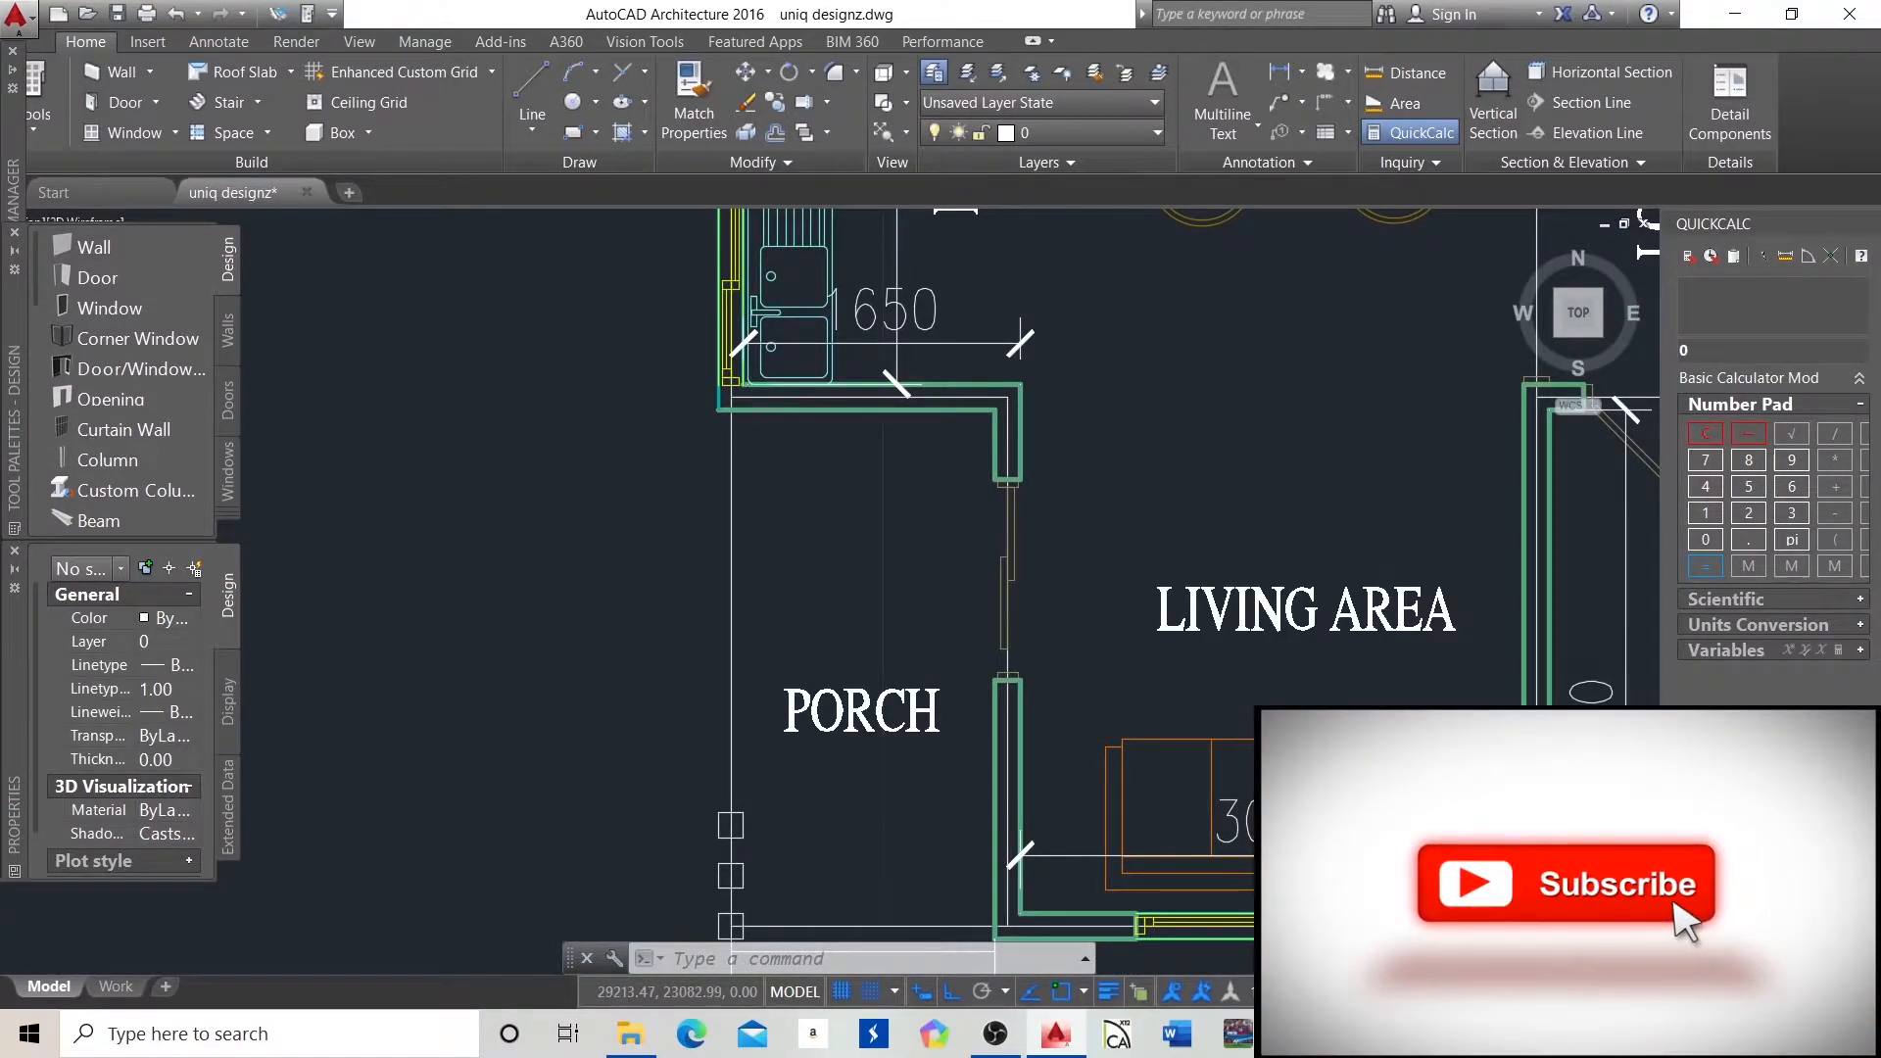
scroll(752, 416, down, 2)
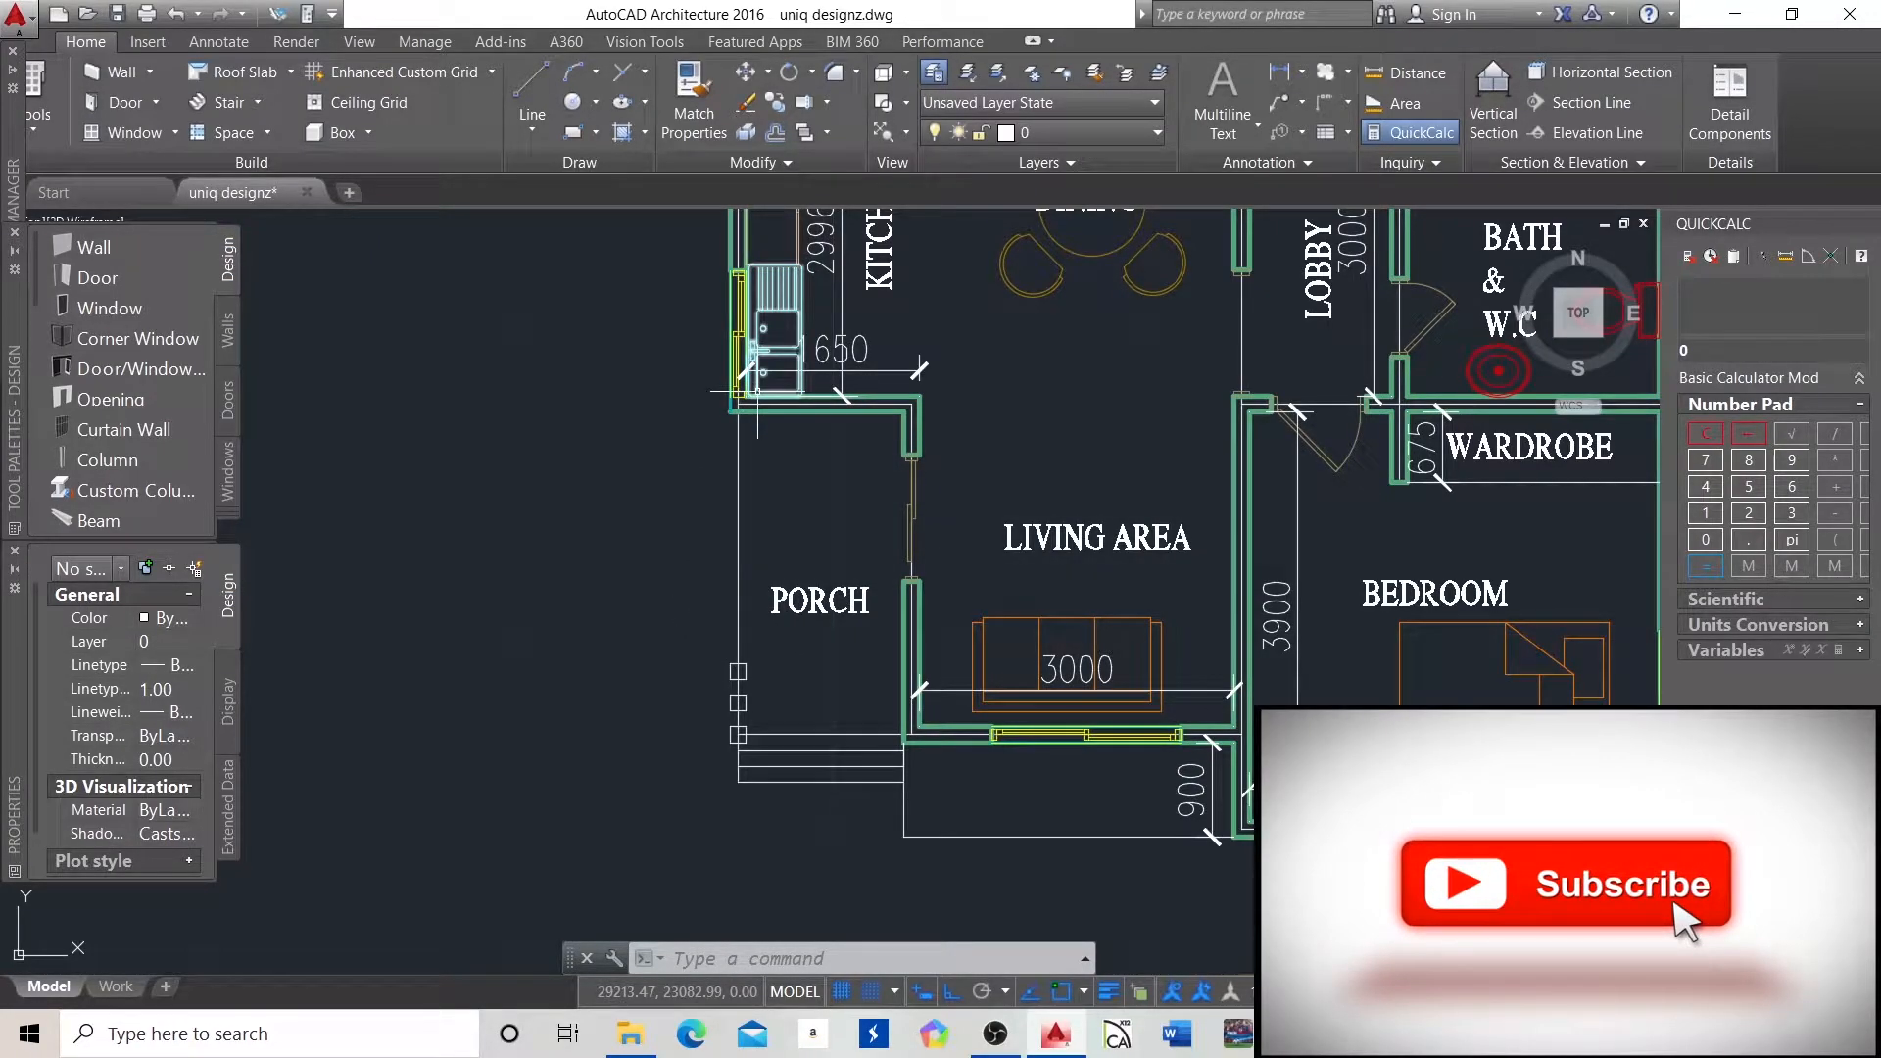
scroll(728, 436, up, 3)
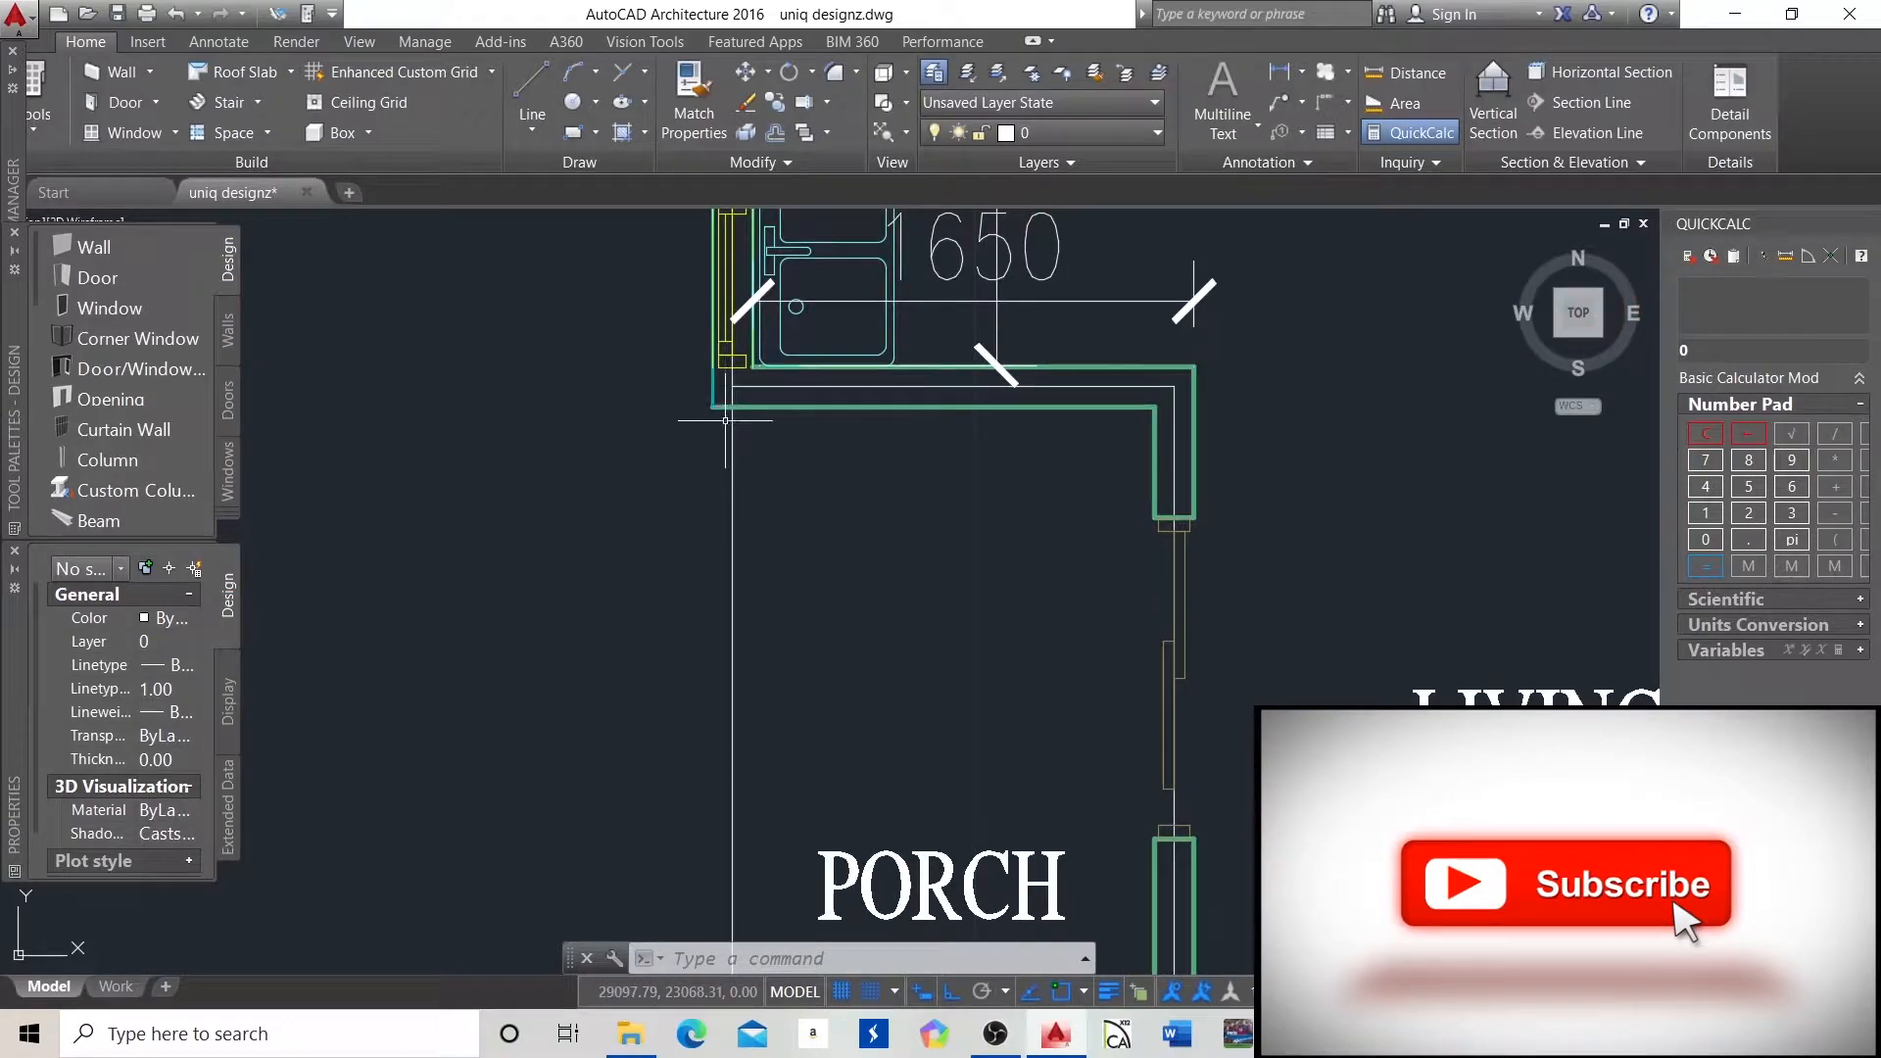
scroll(721, 476, down, 3)
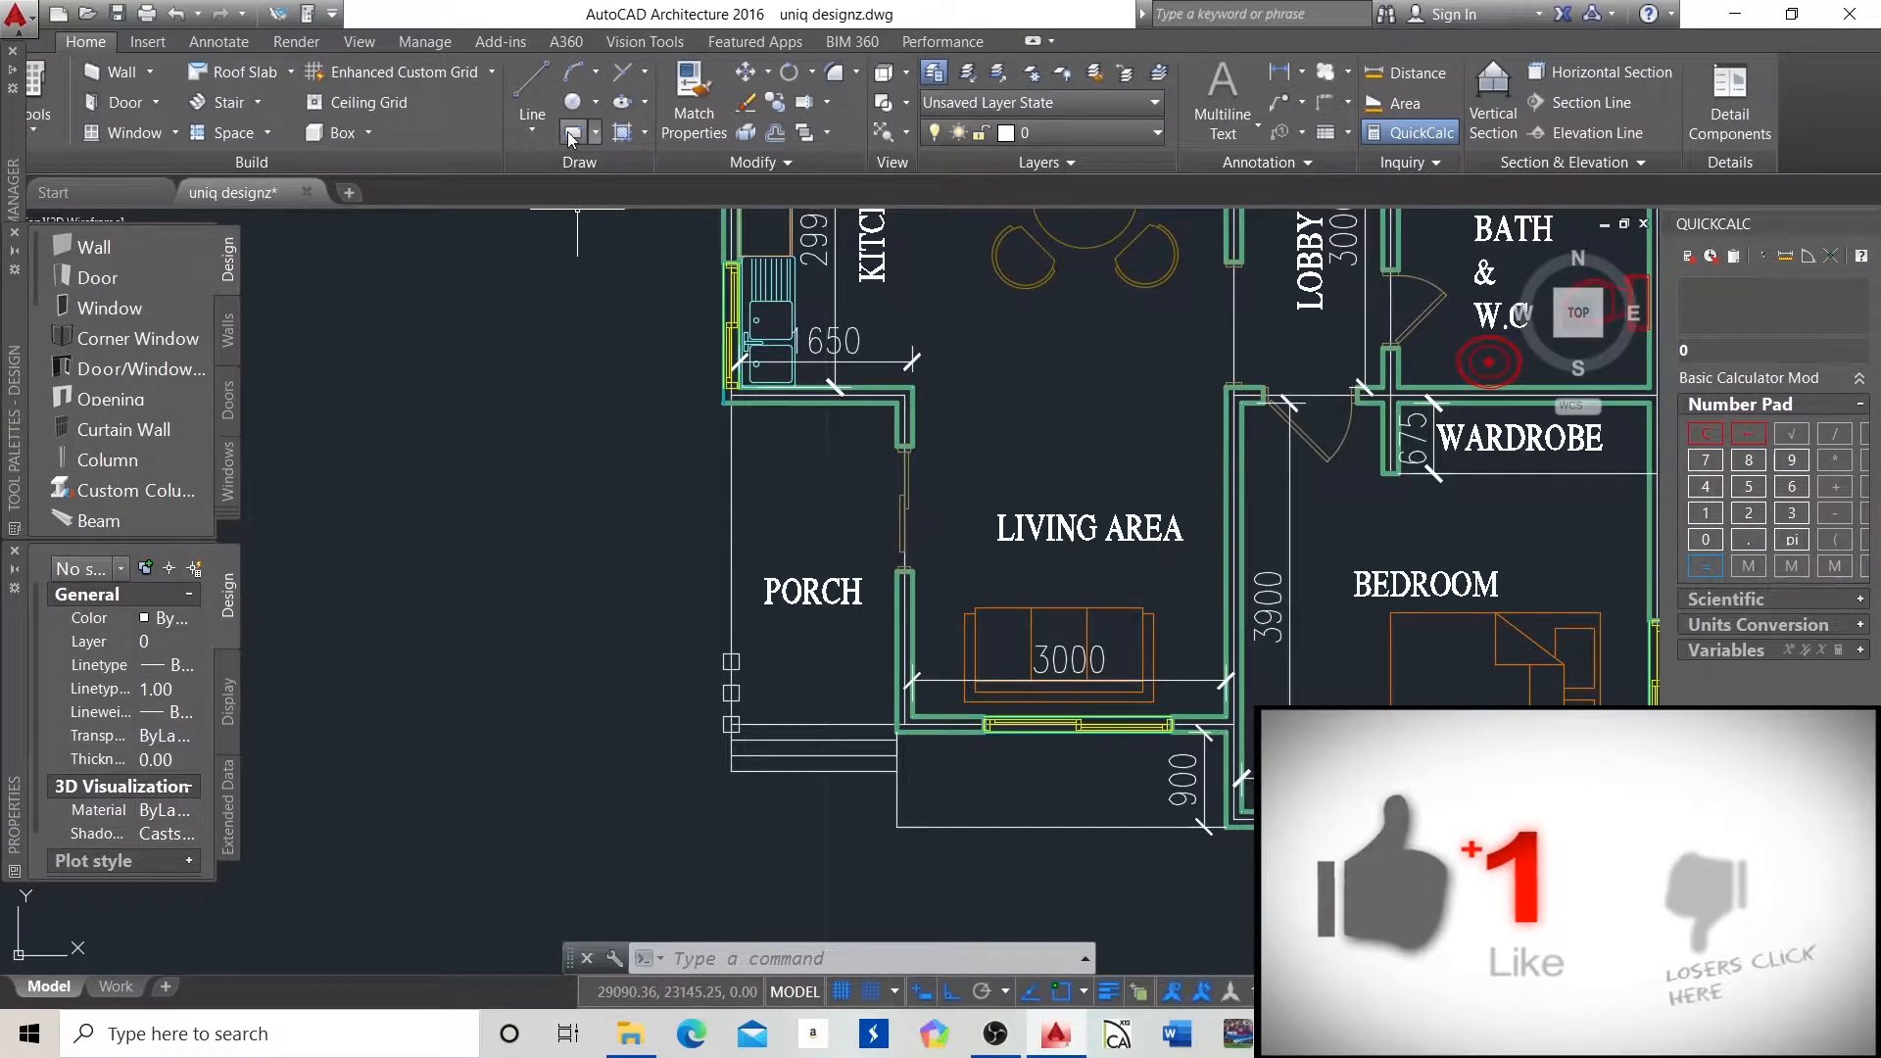
Draw a narrow rectangle along the porch's outer edge, from the kitchen wall's outer corner down to the inner upper corner of the nearest square column.
click(571, 134)
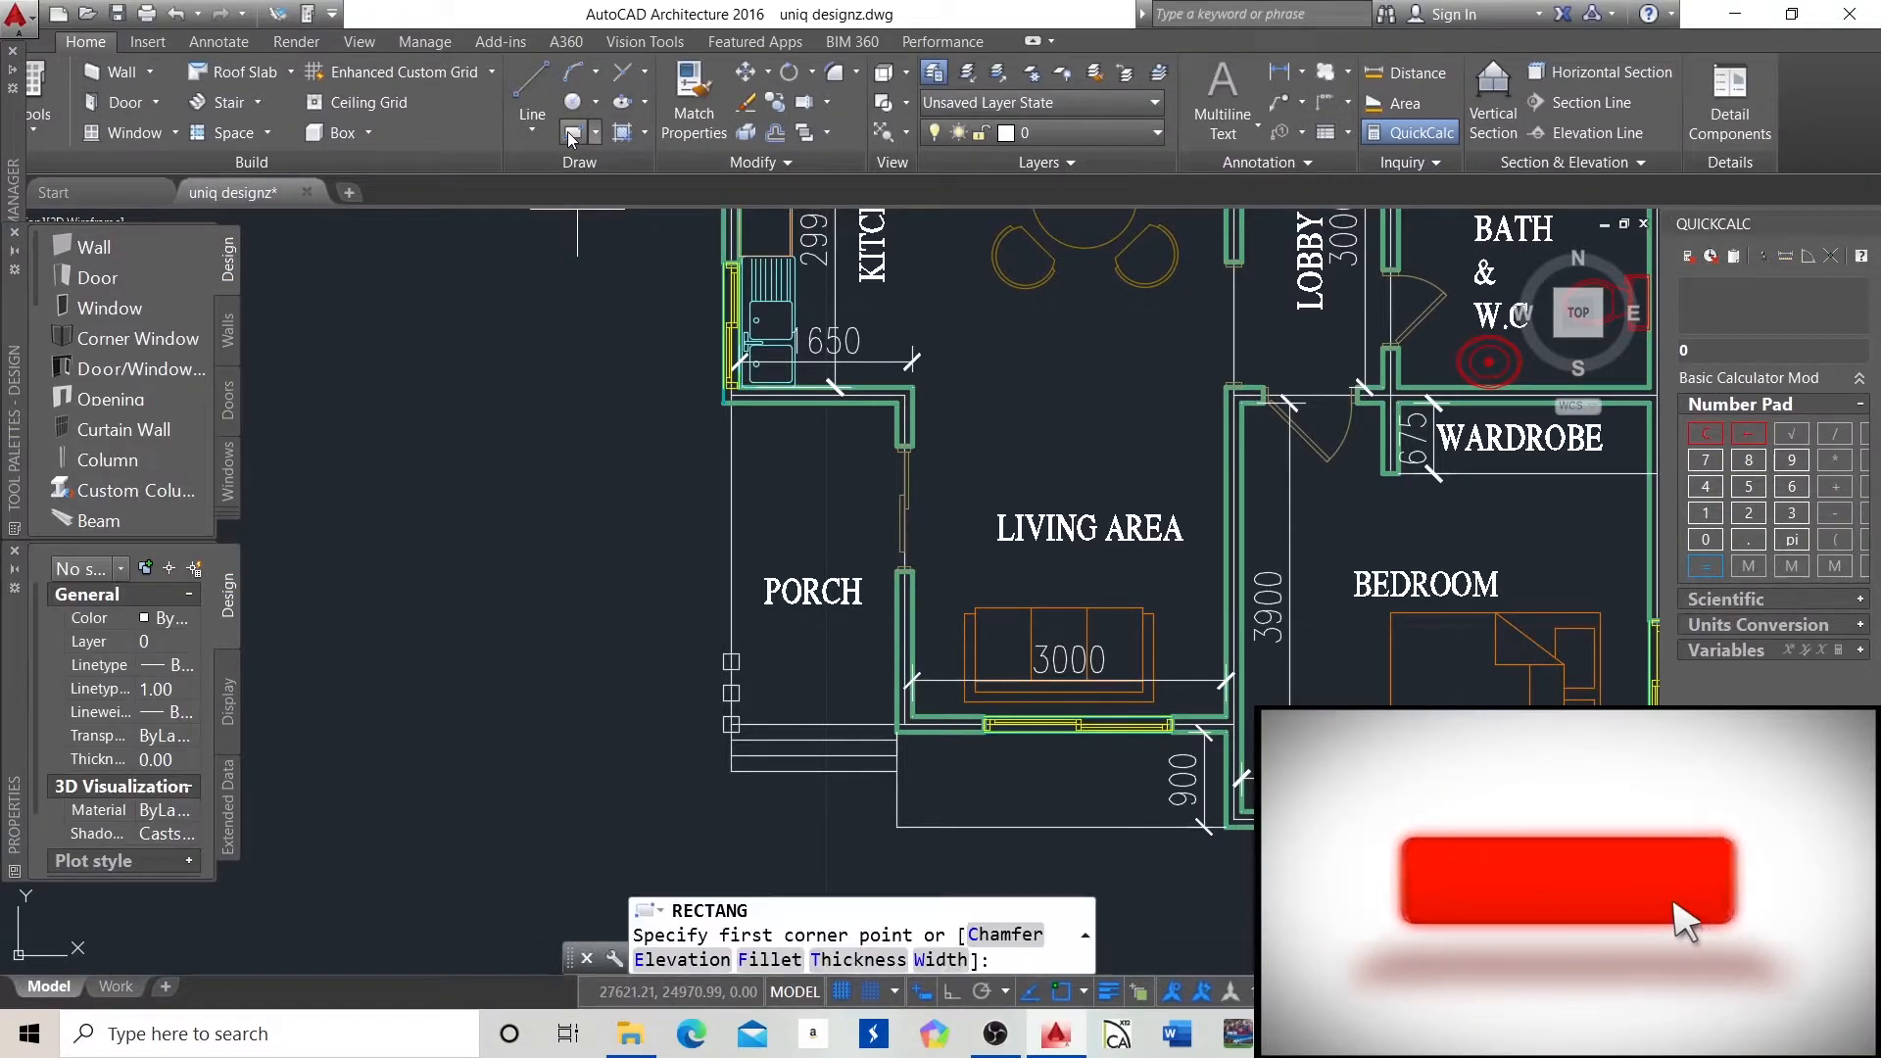
scroll(725, 419, up, 3)
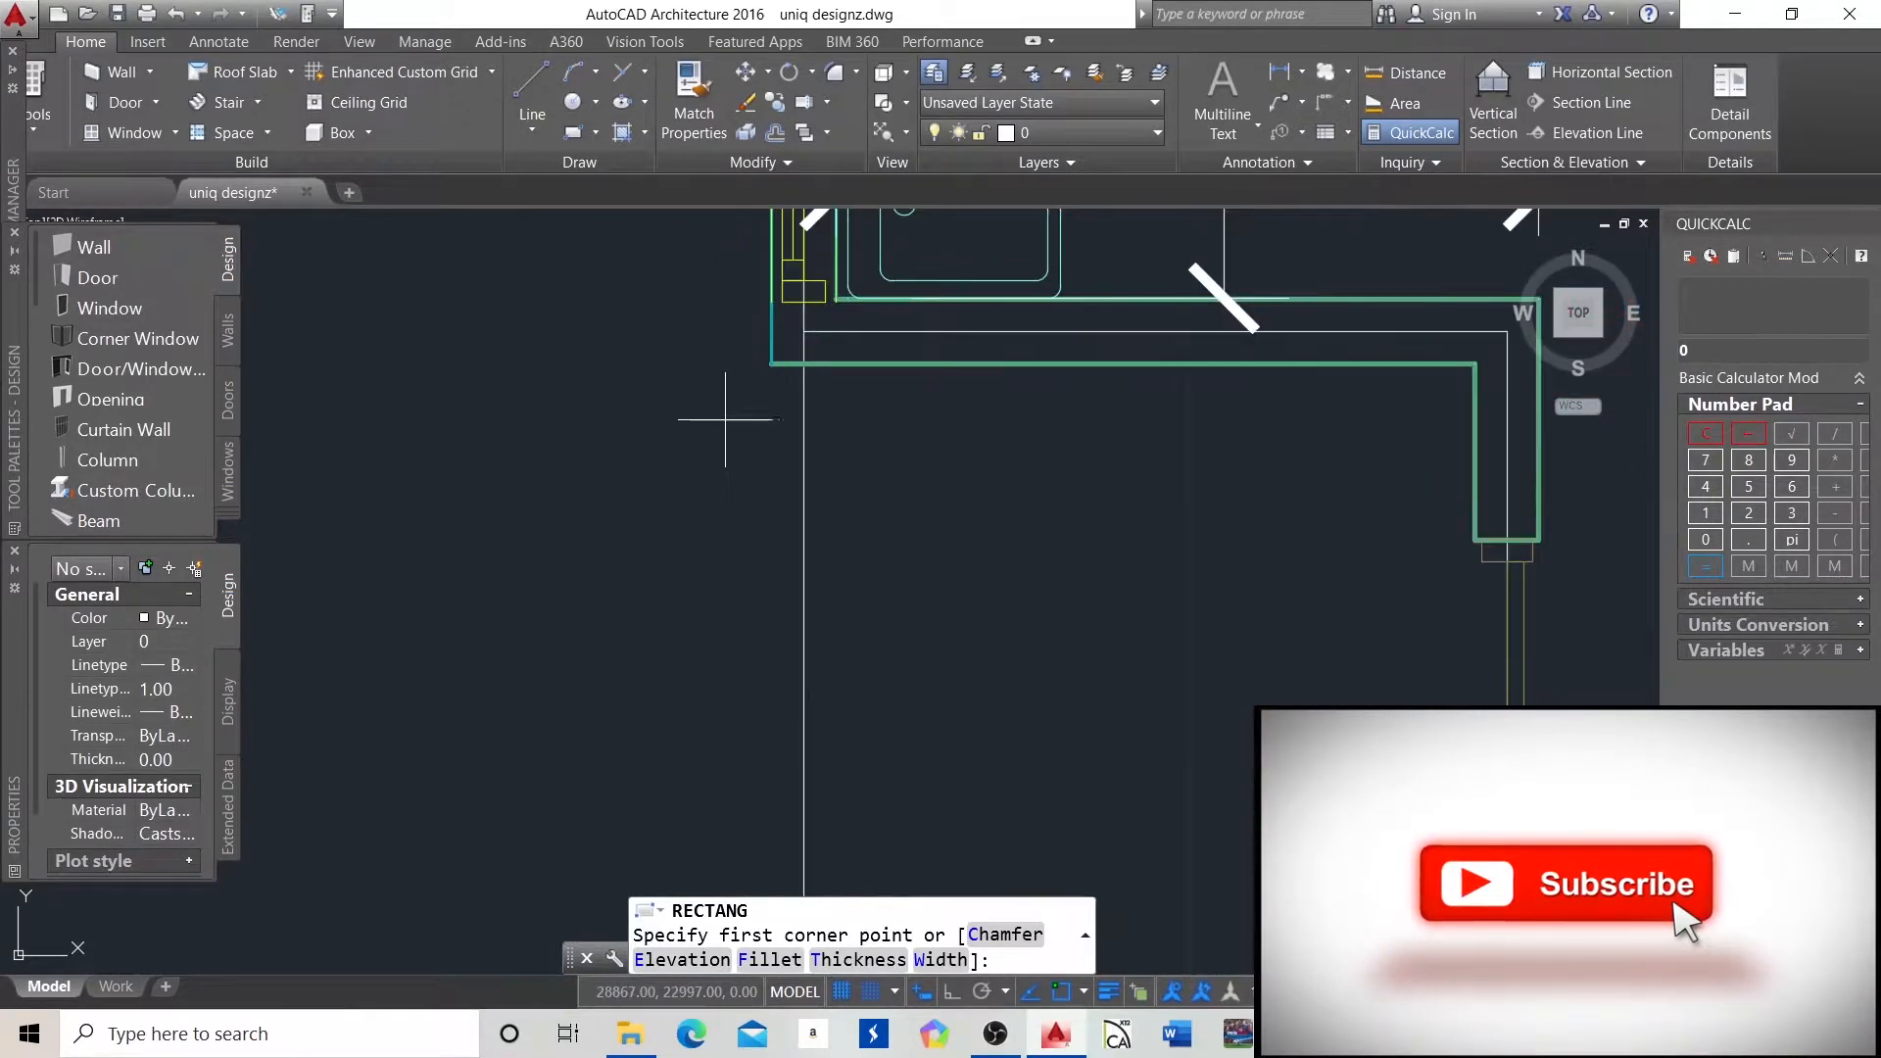
click(771, 362)
scroll(769, 355, down, 3)
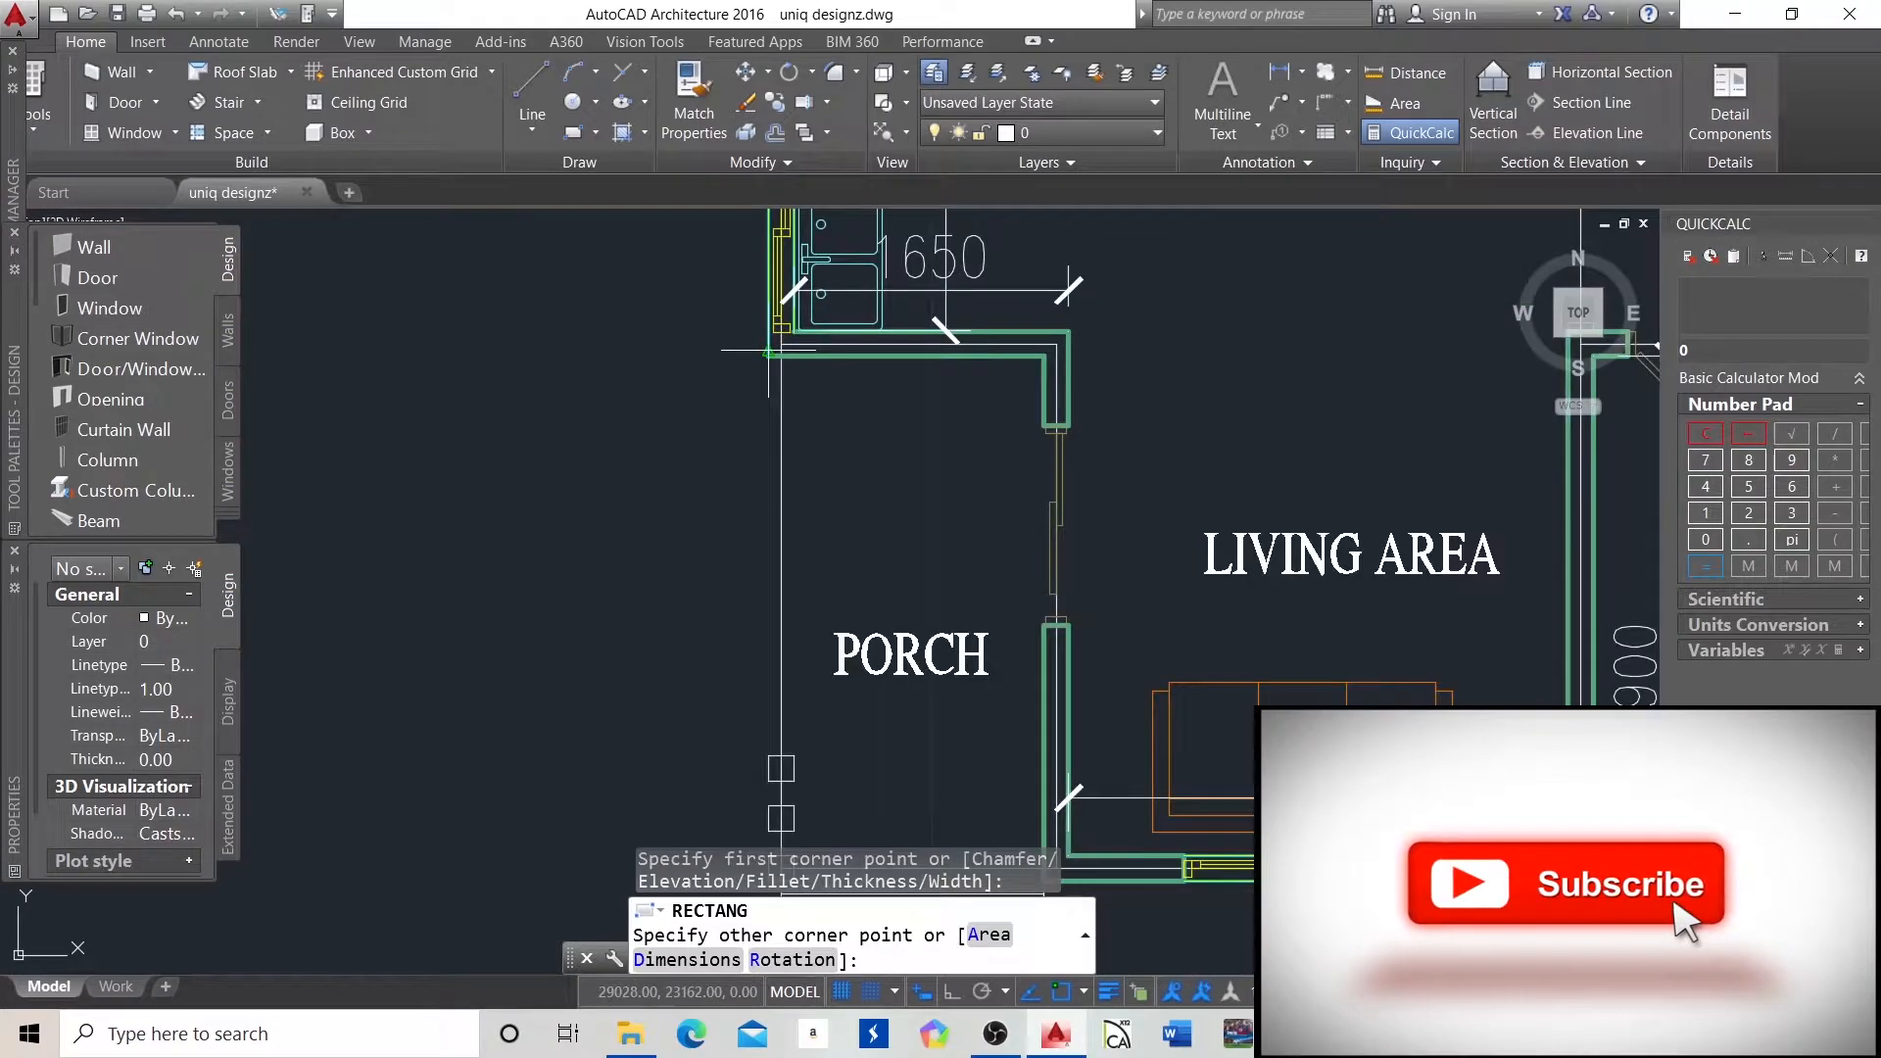
scroll(766, 483, up, 3)
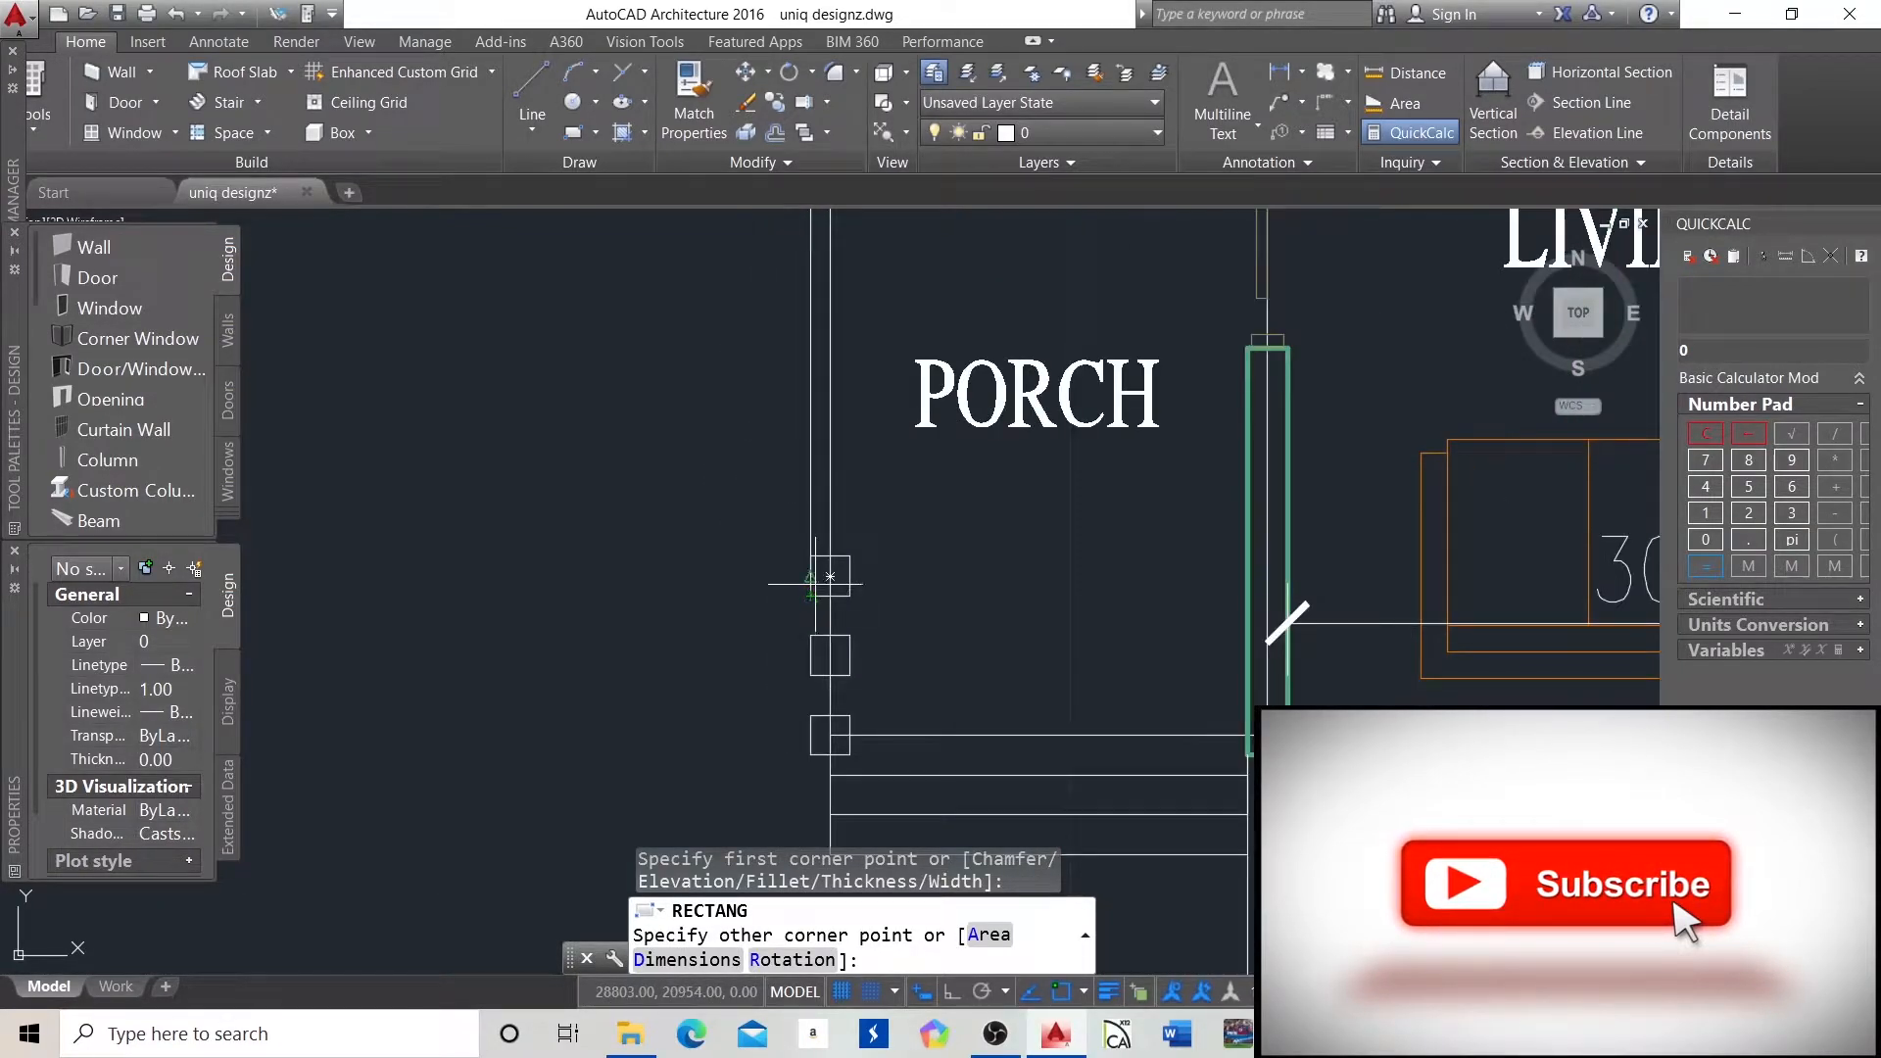
scroll(773, 490, up, 2)
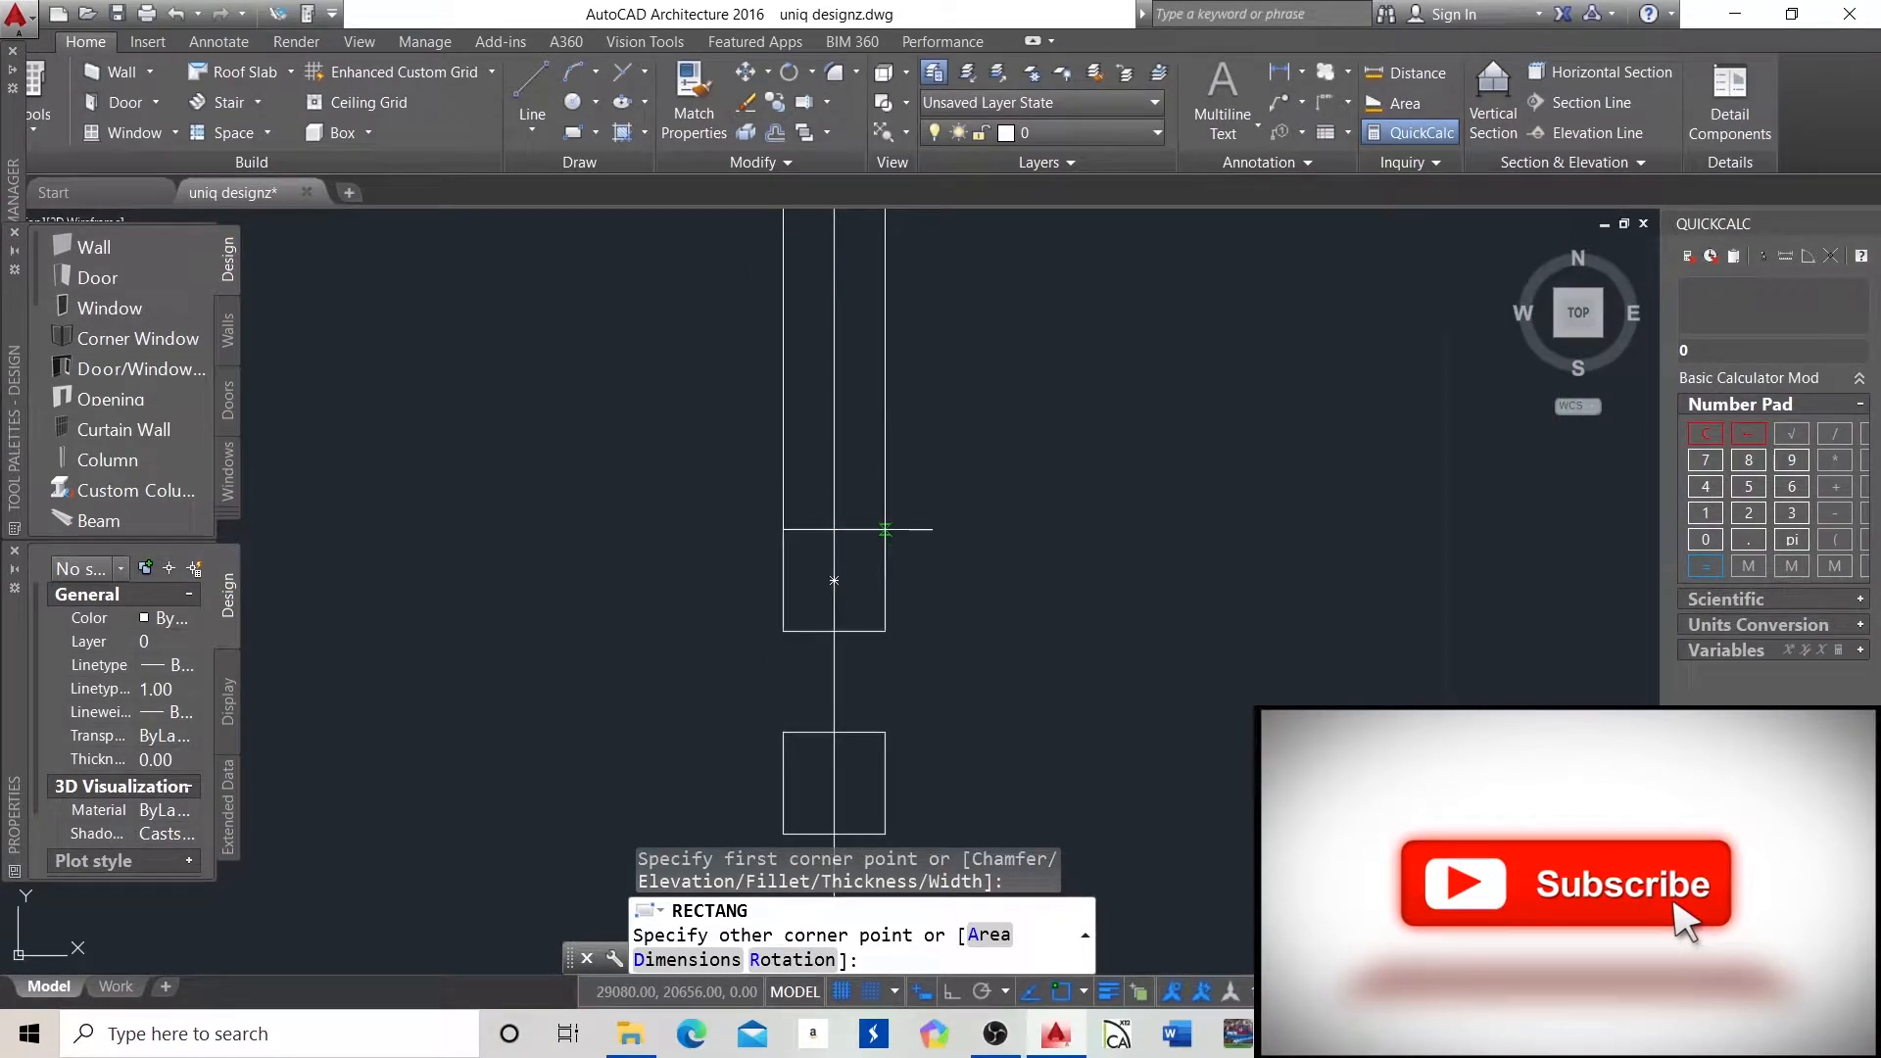
click(885, 529)
scroll(884, 627, down, 5)
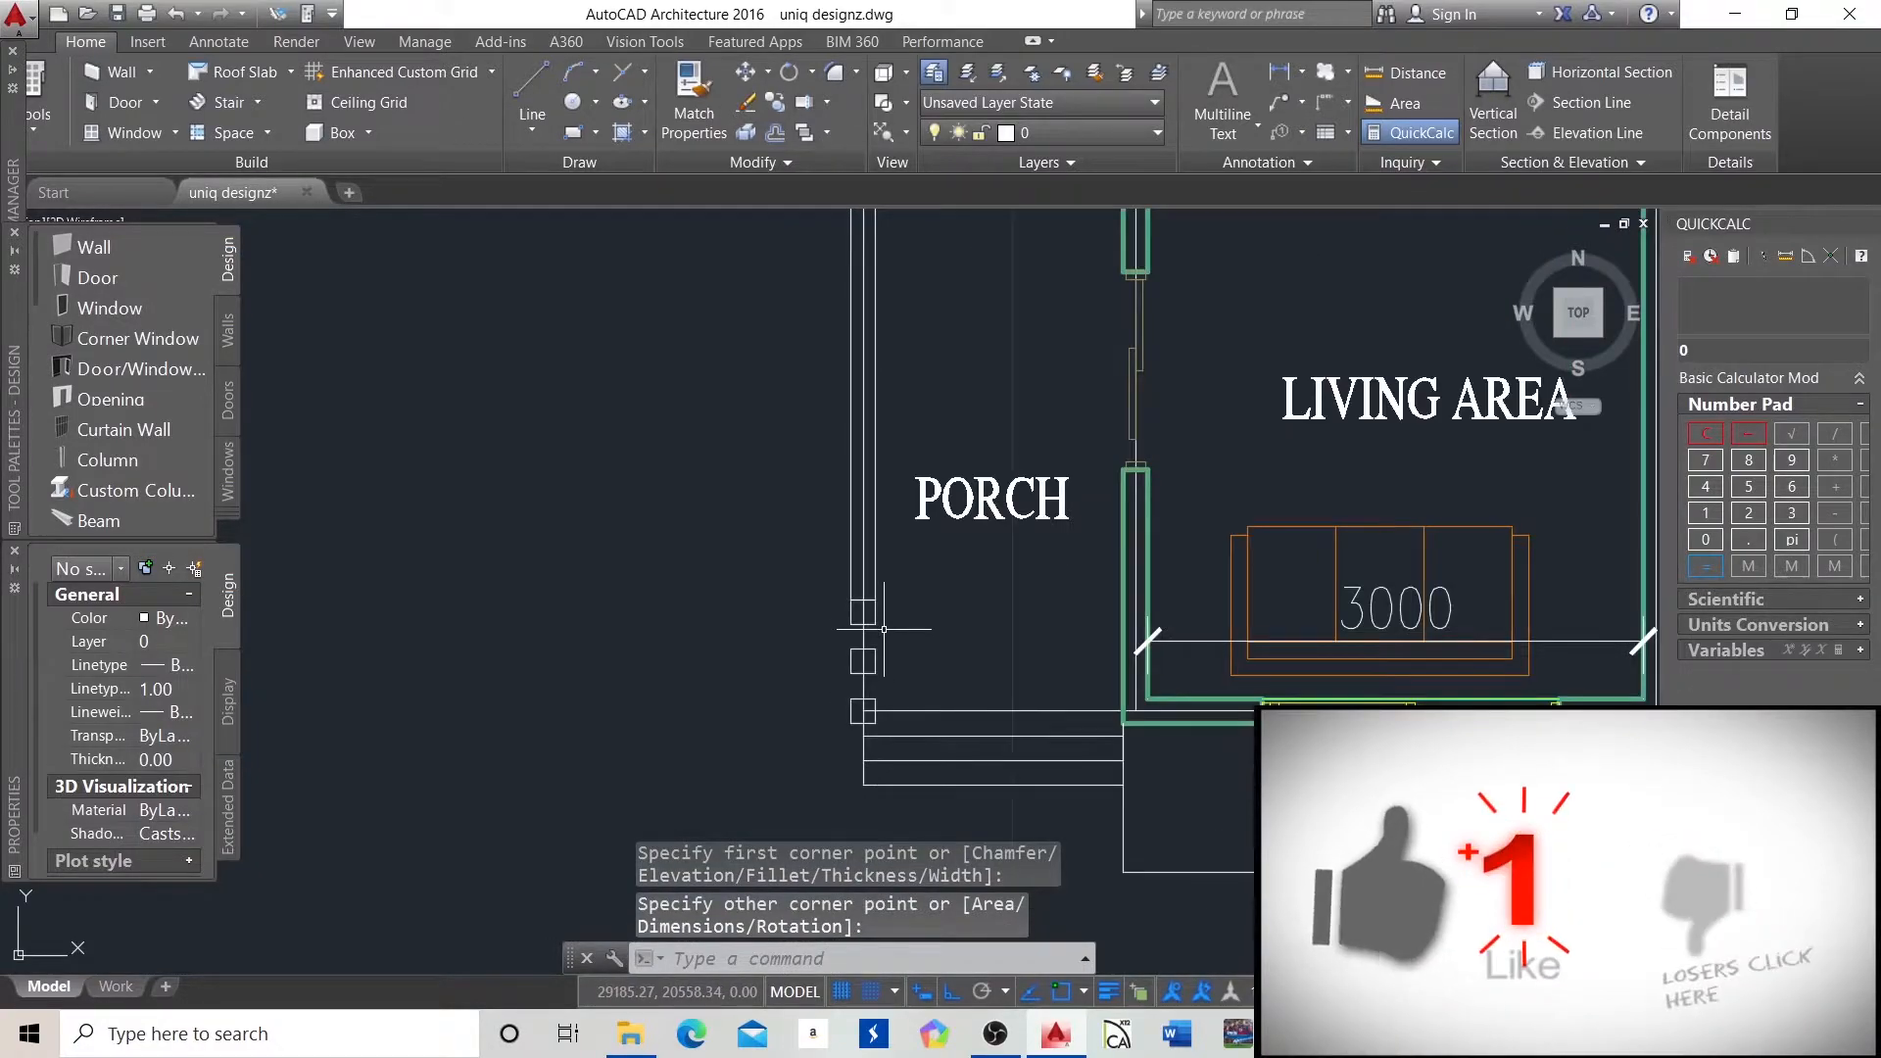
Add a horizontal linear dimension across the porch's clear width, with its line just below the kitchen wall.
scroll(884, 628, down, 2)
scroll(886, 441, up, 4)
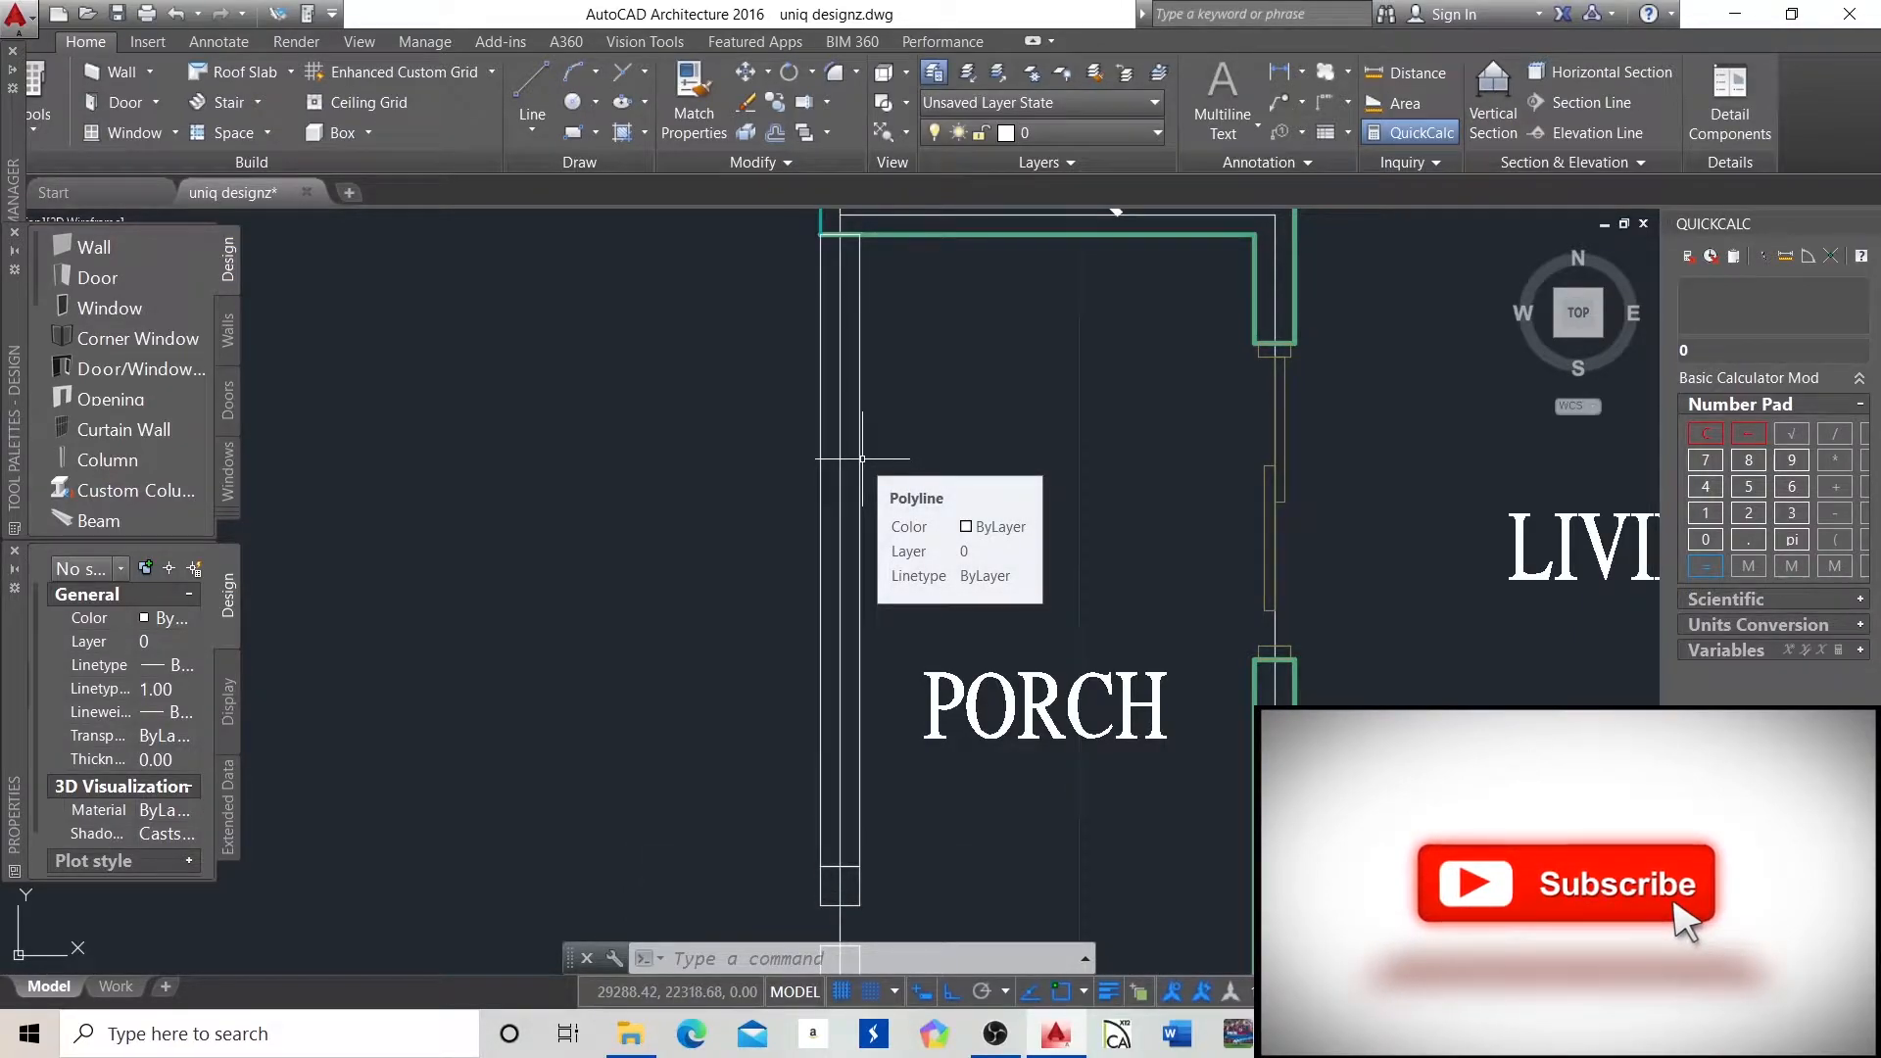
scroll(820, 414, down, 1)
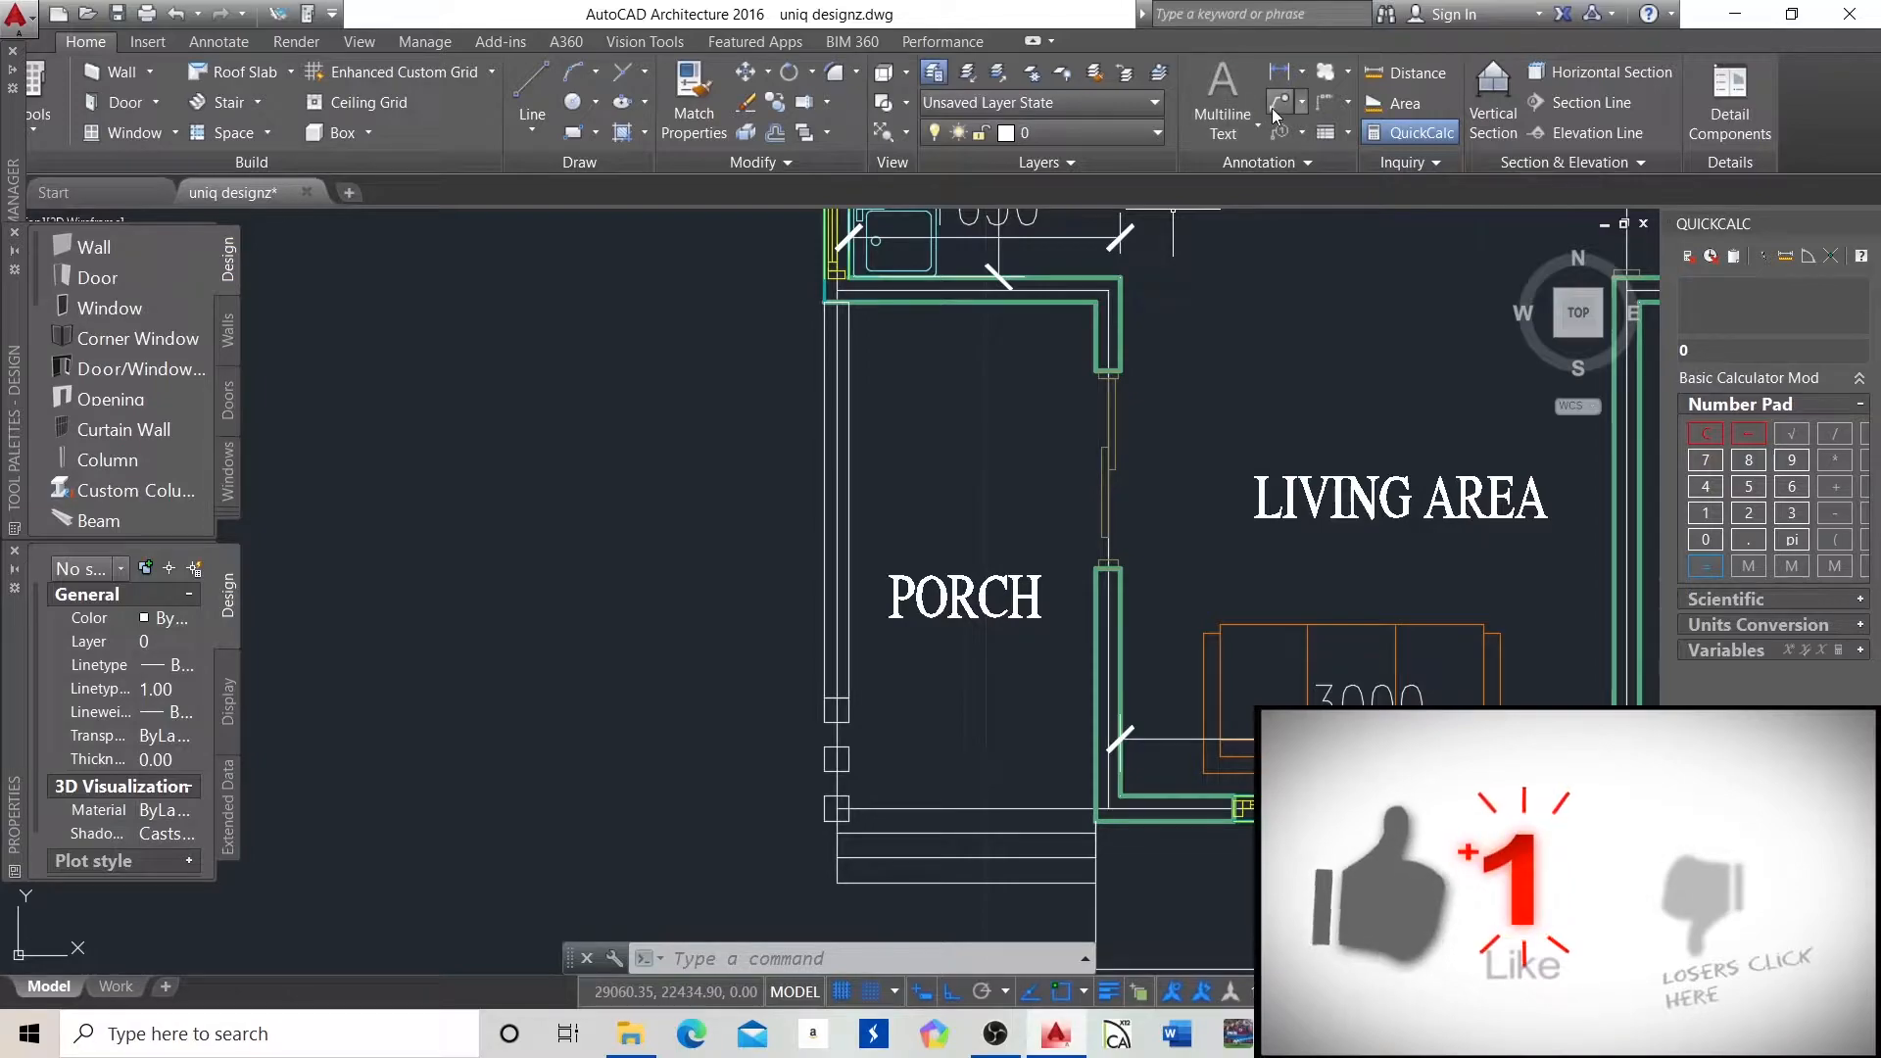
click(1278, 71)
scroll(1041, 304, up, 4)
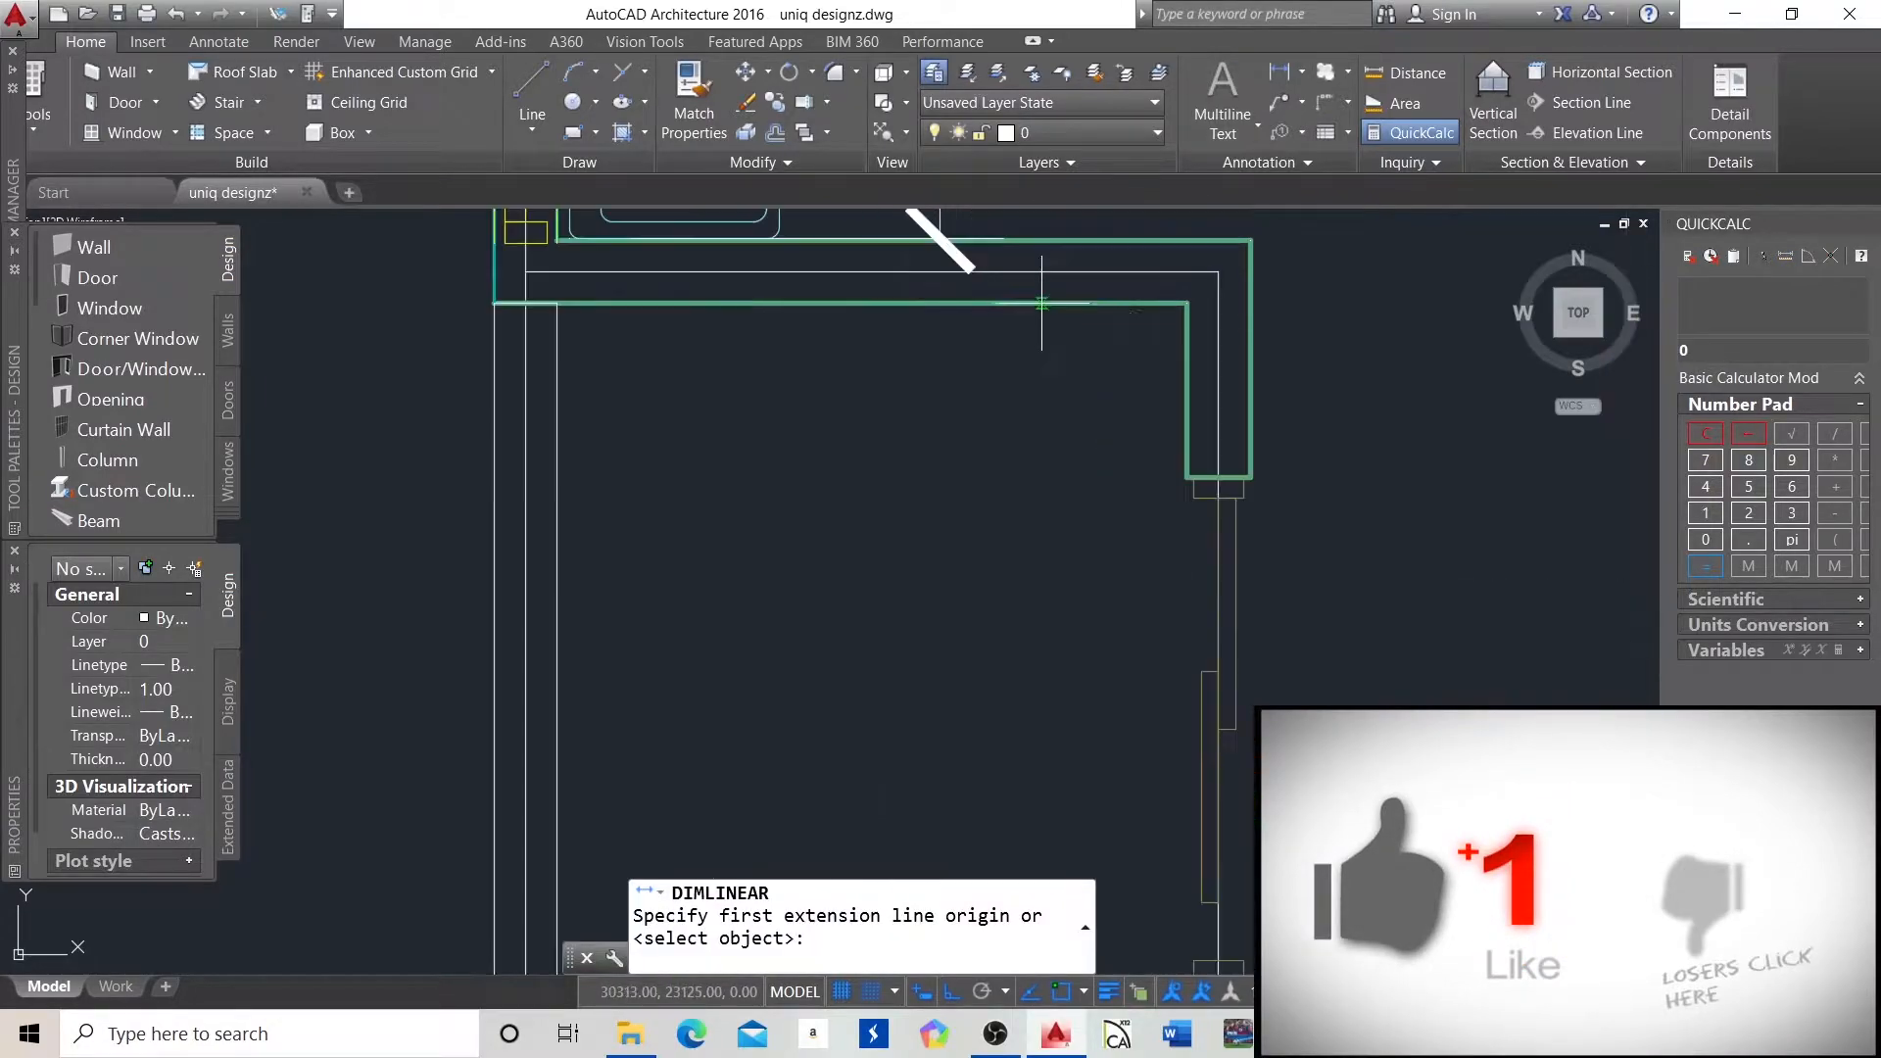
click(1186, 303)
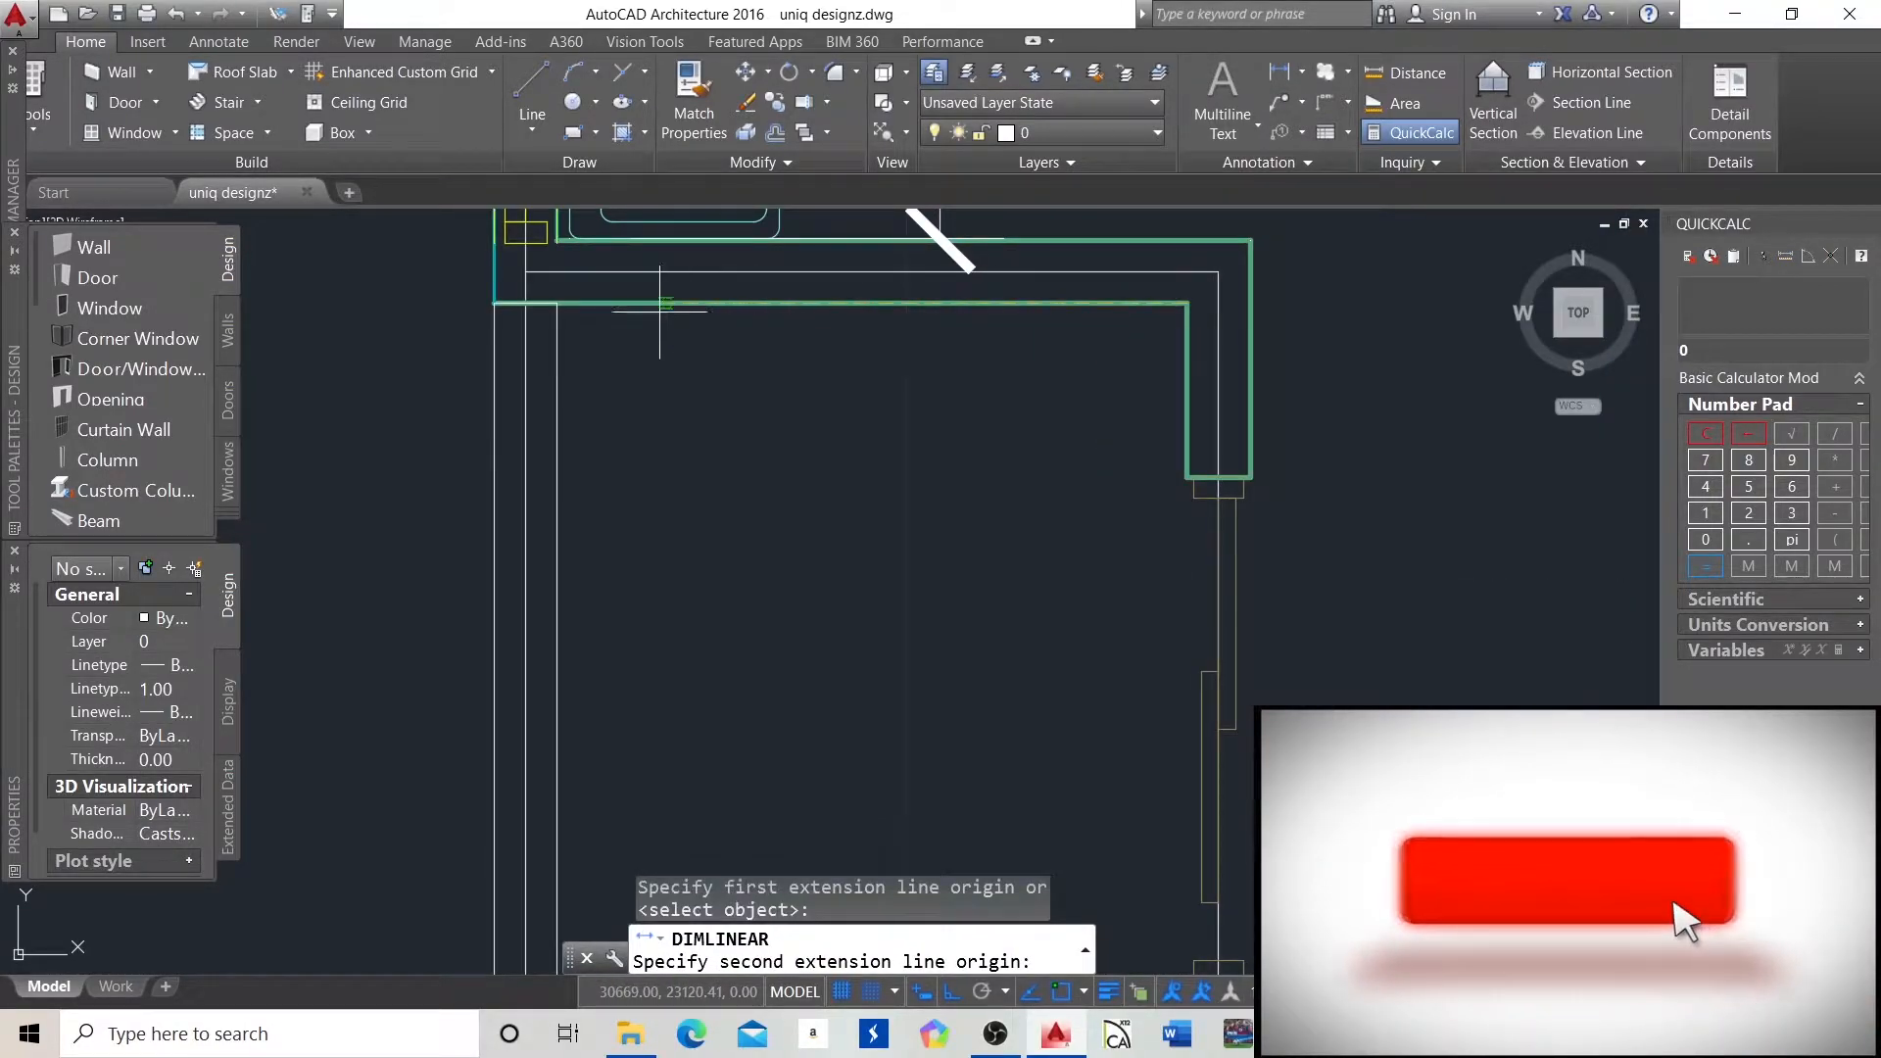
click(555, 304)
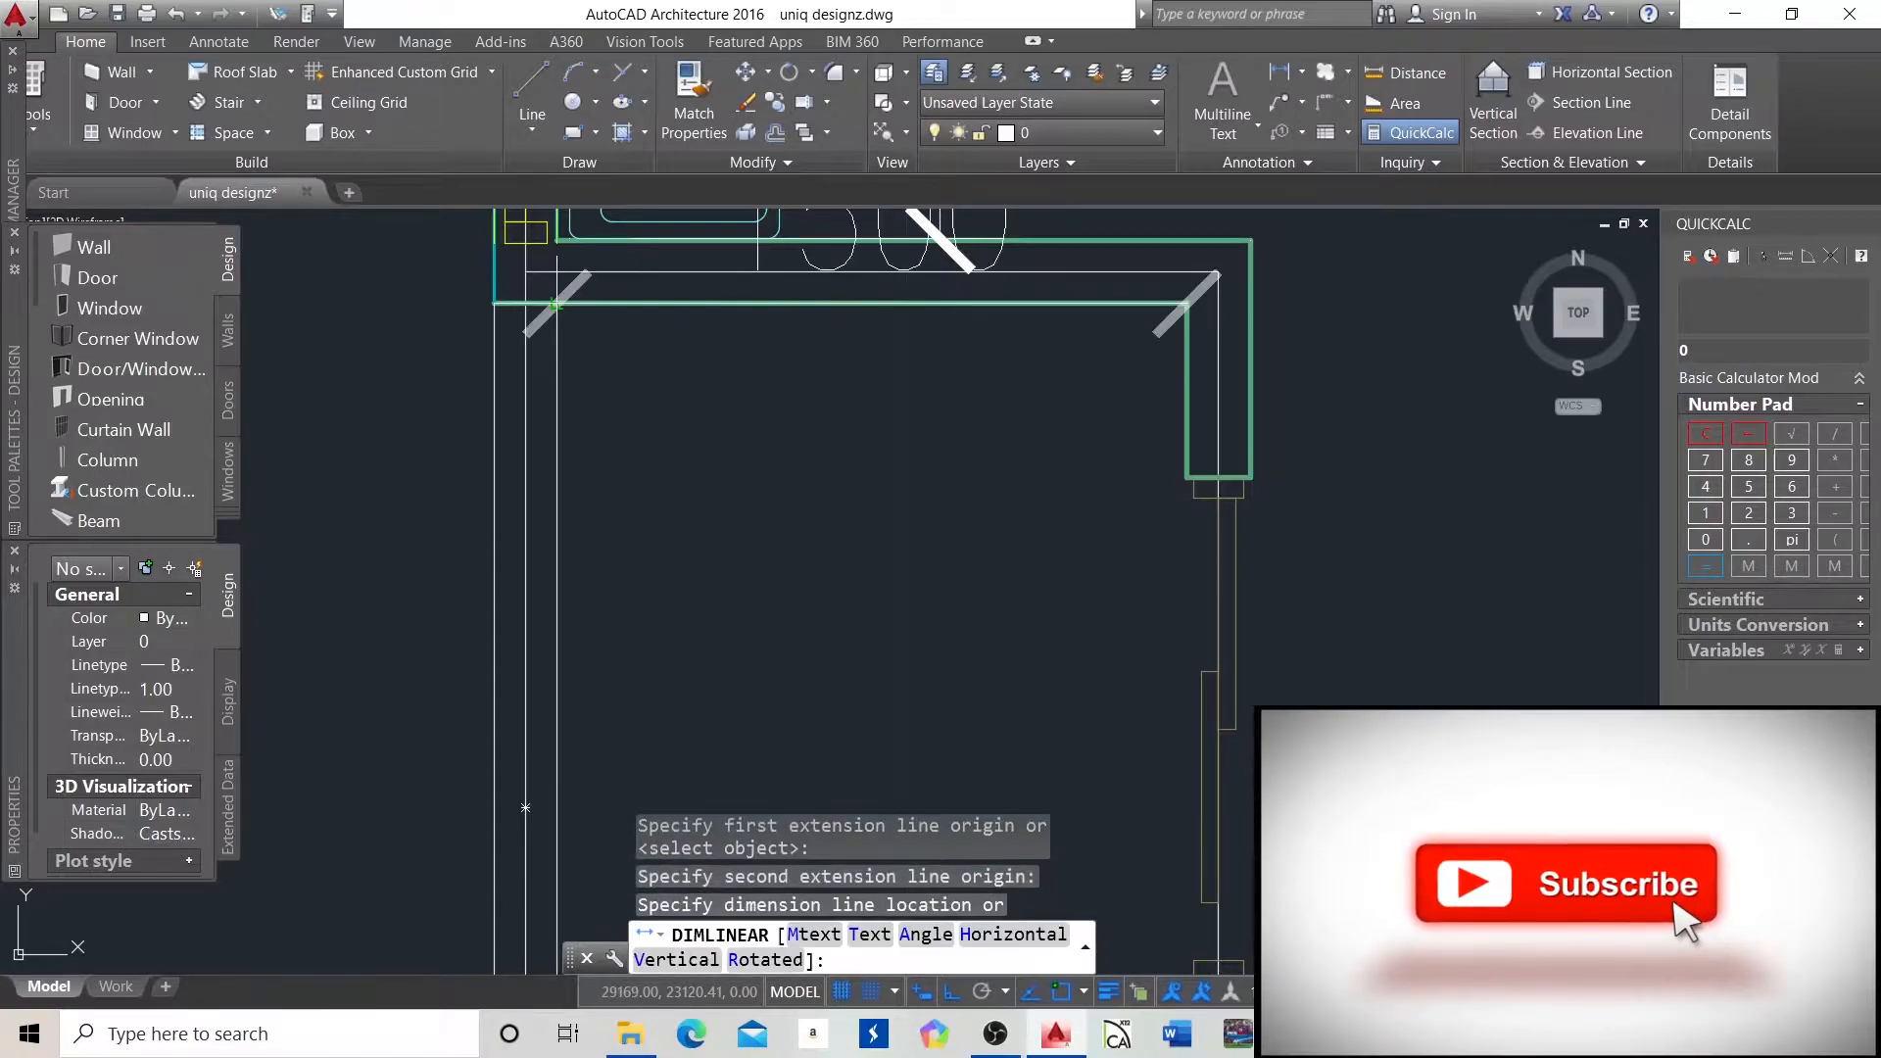
click(570, 493)
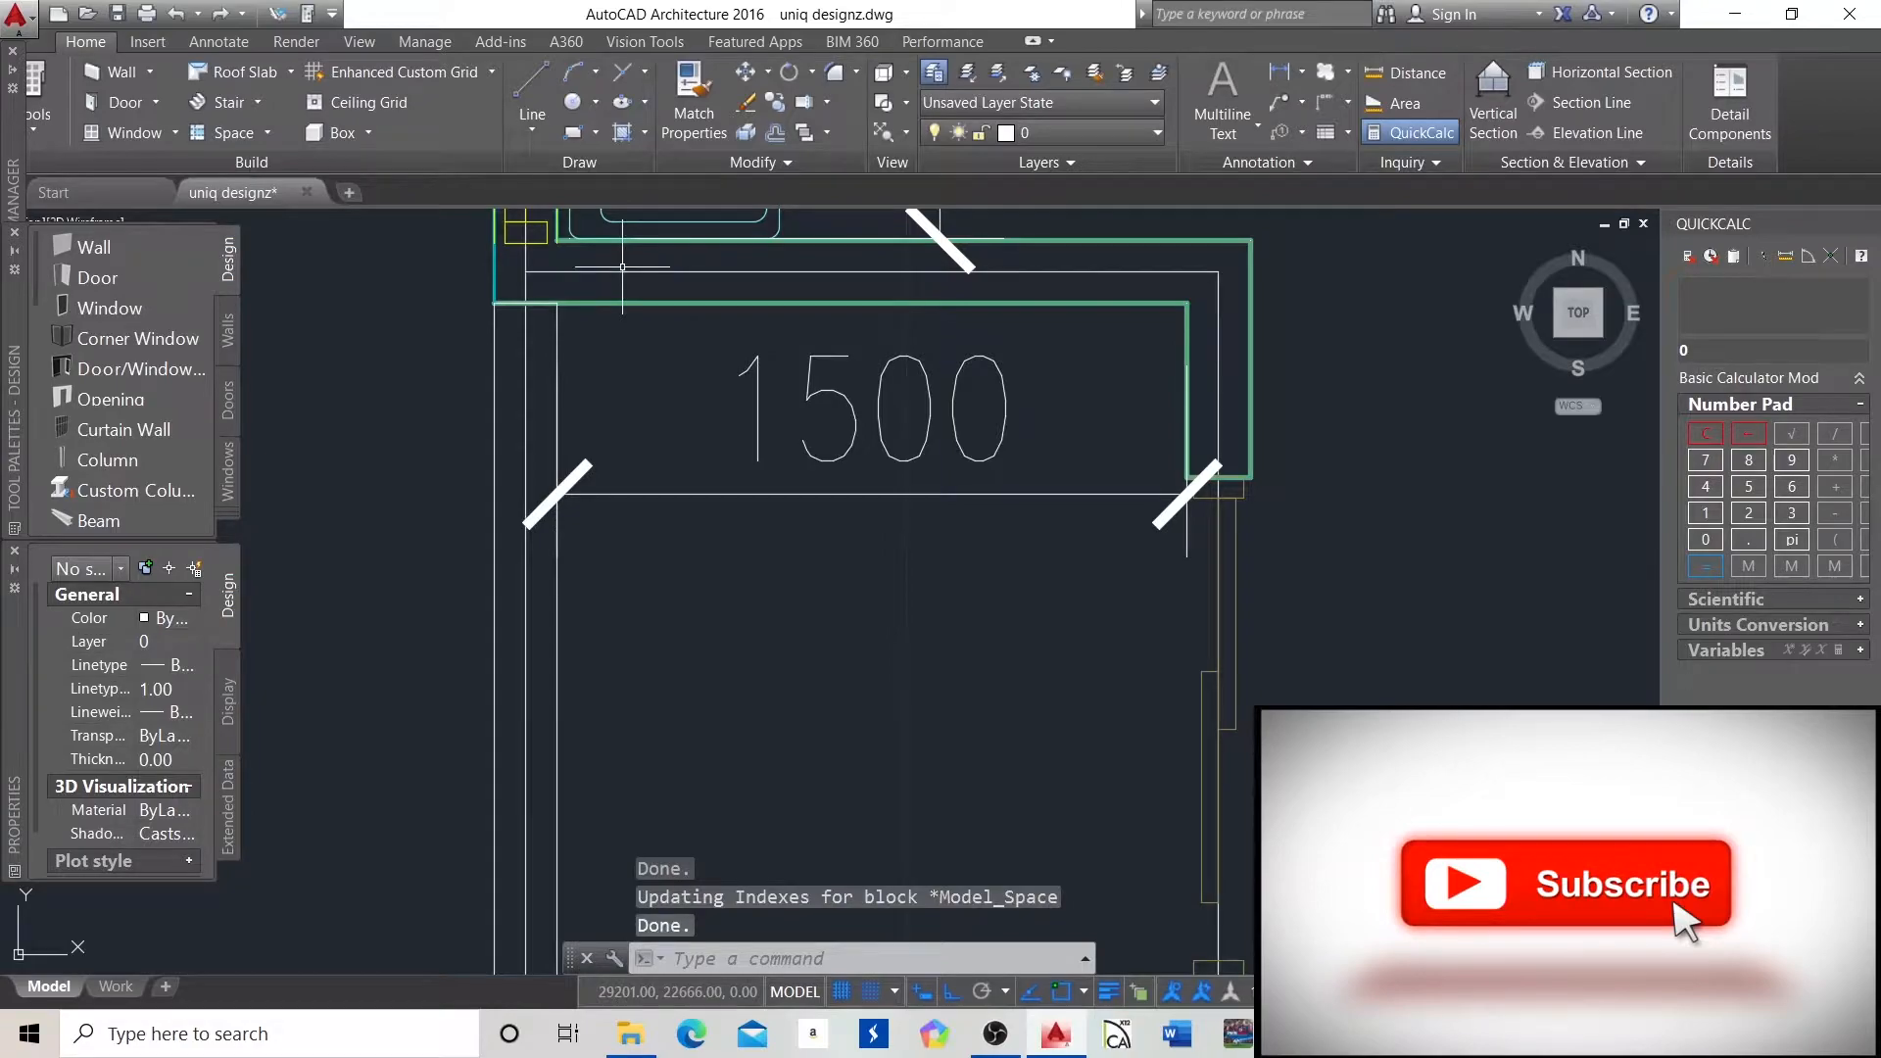
scroll(622, 266, down, 4)
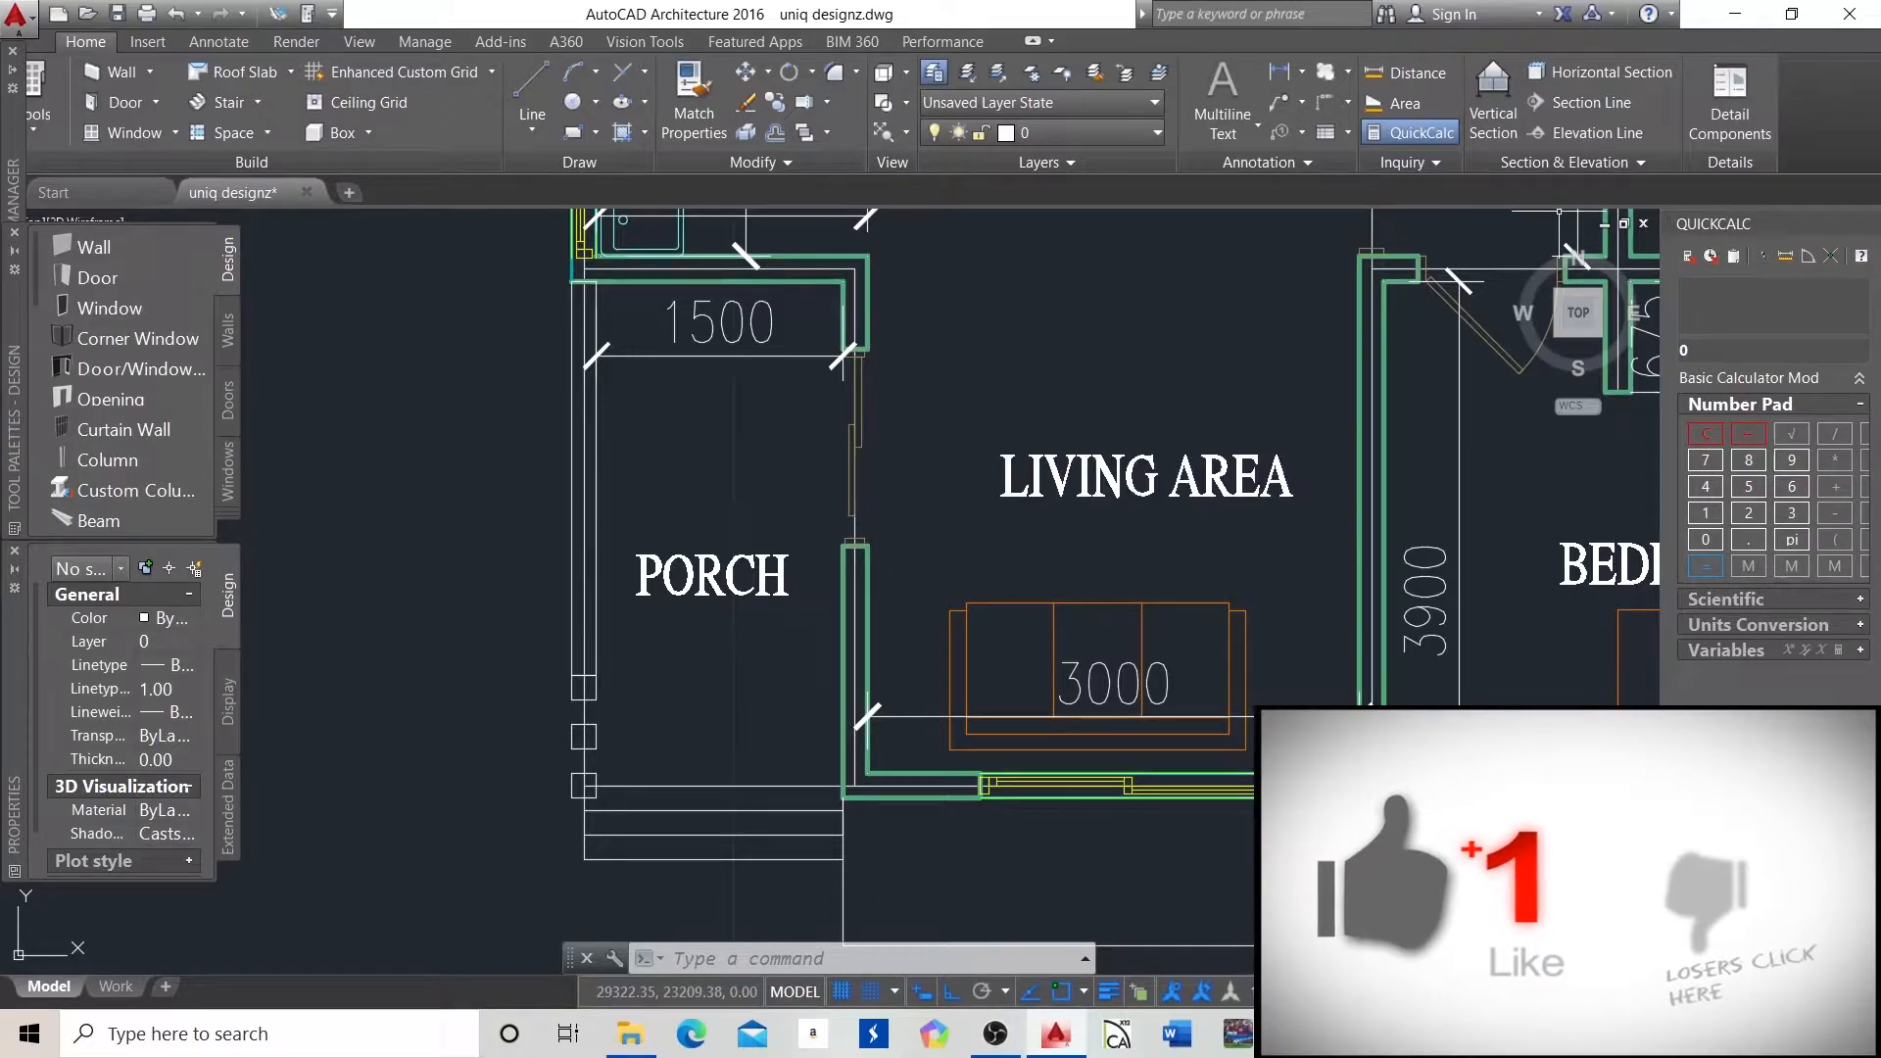
scroll(931, 558, down, 2)
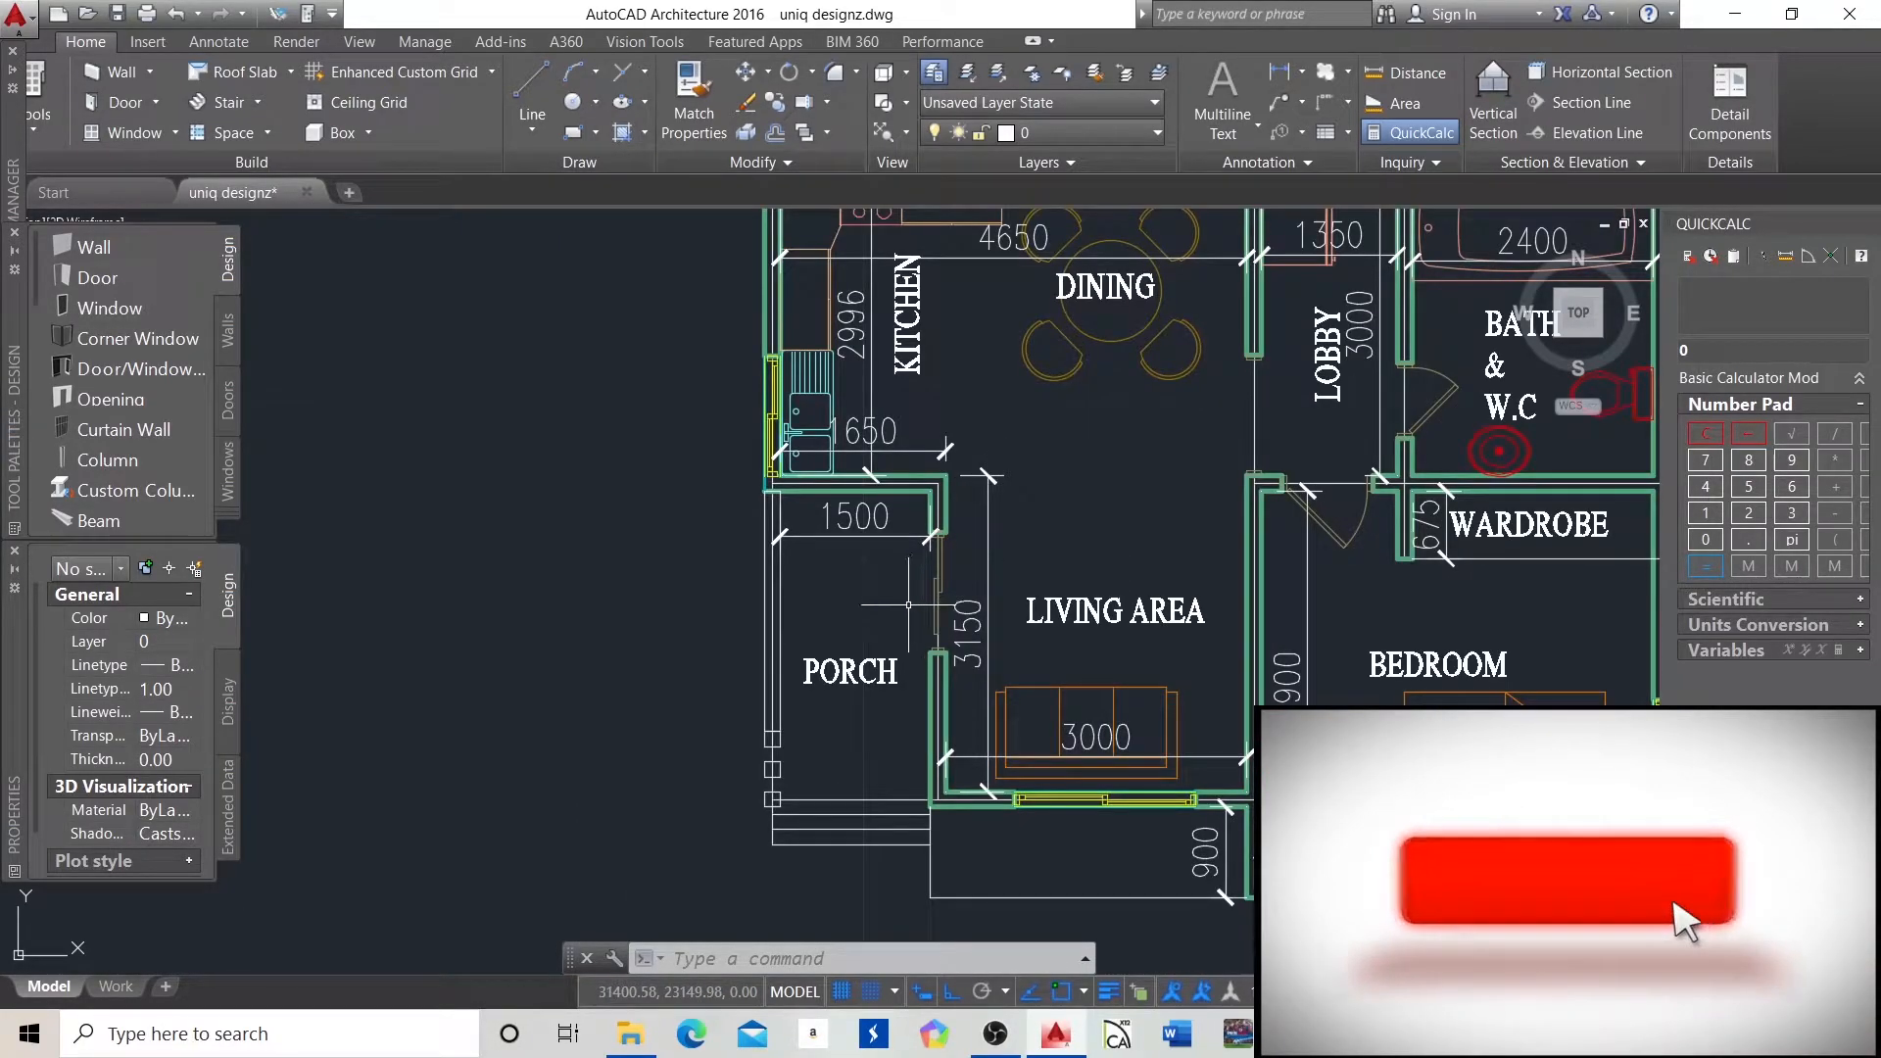
scroll(635, 780, down, 2)
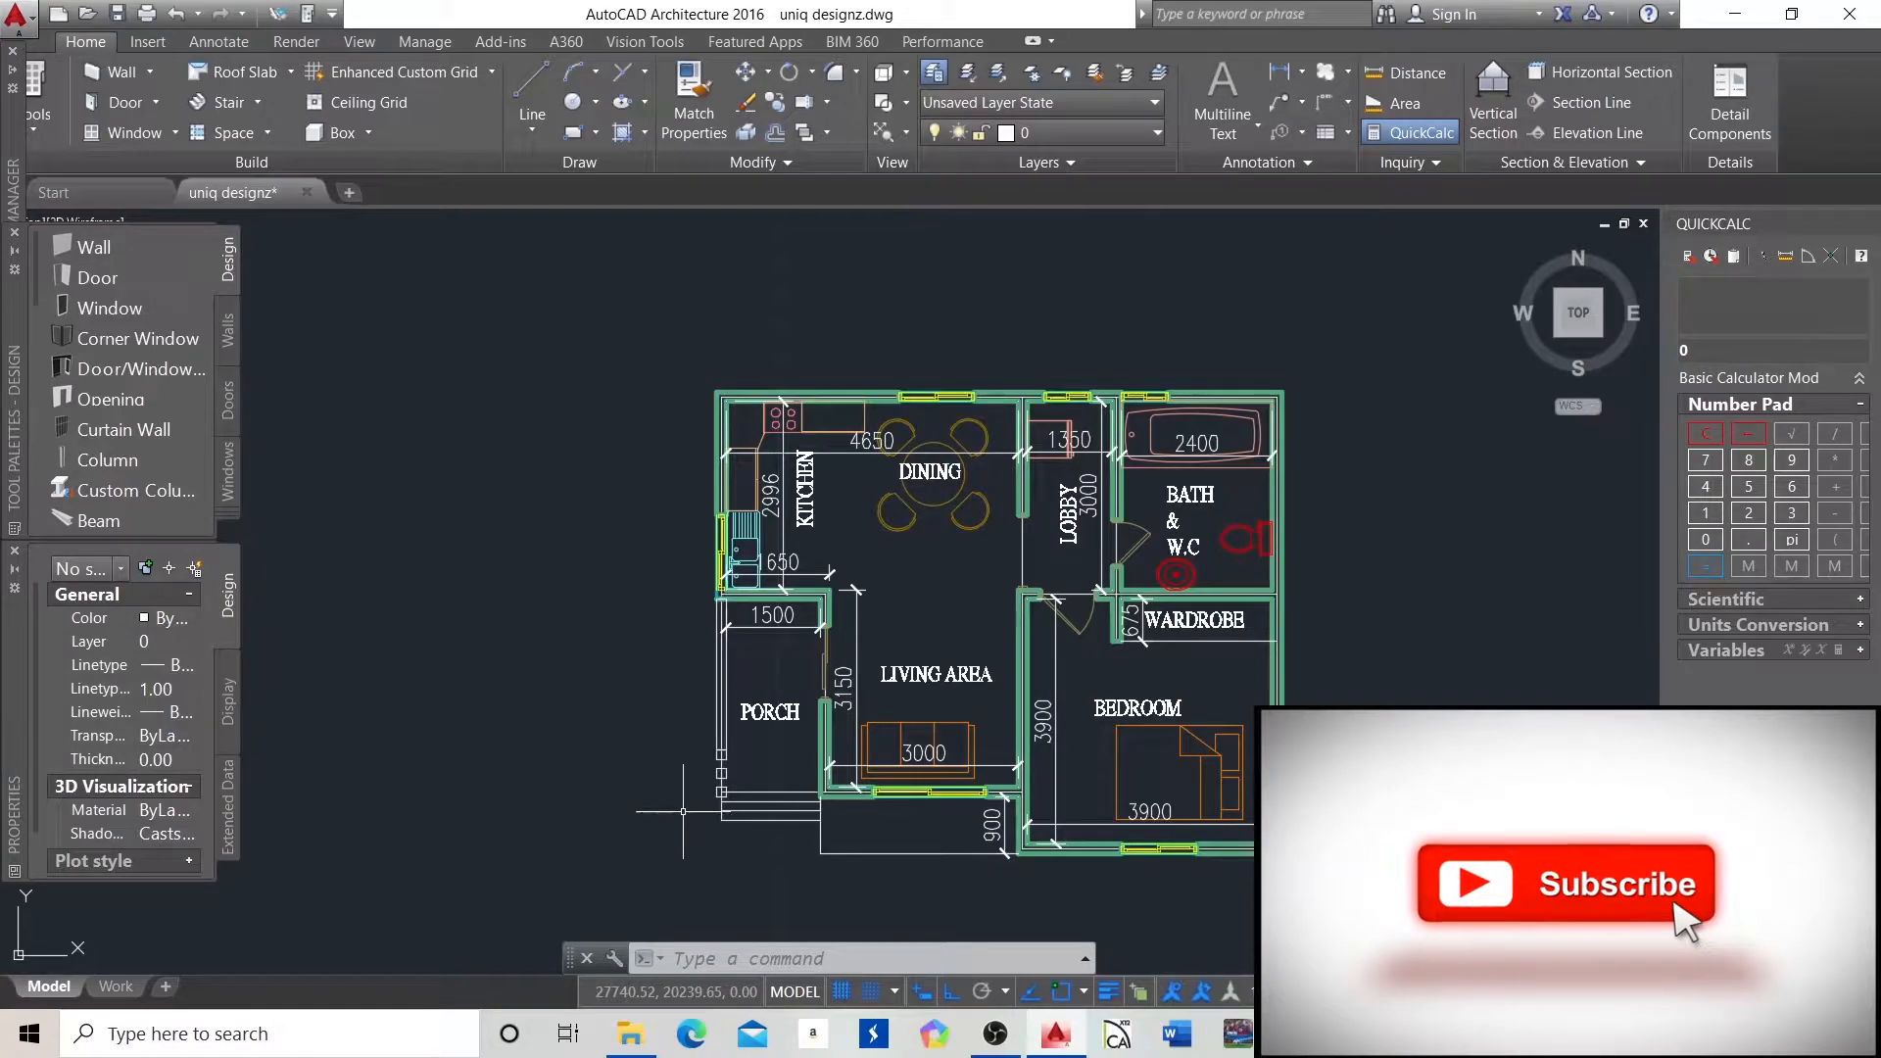
scroll(658, 345, down, 2)
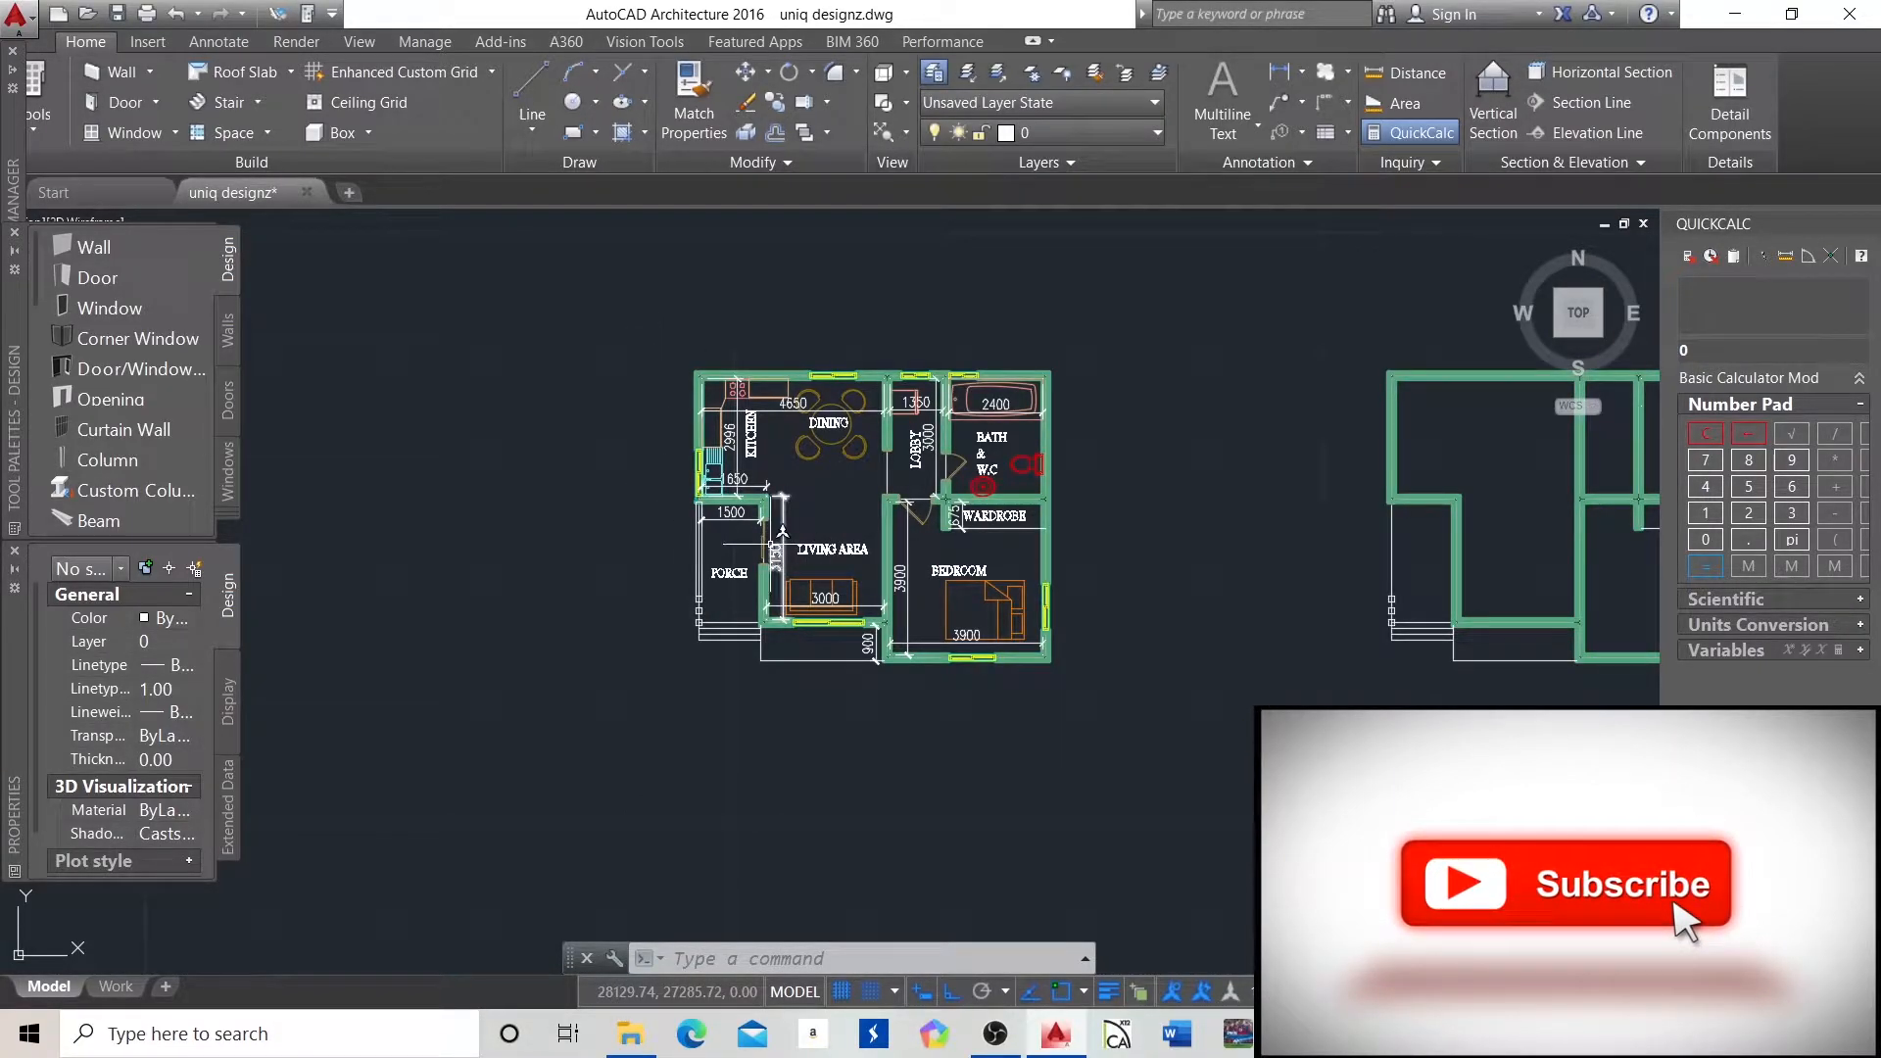
scroll(859, 534, up, 8)
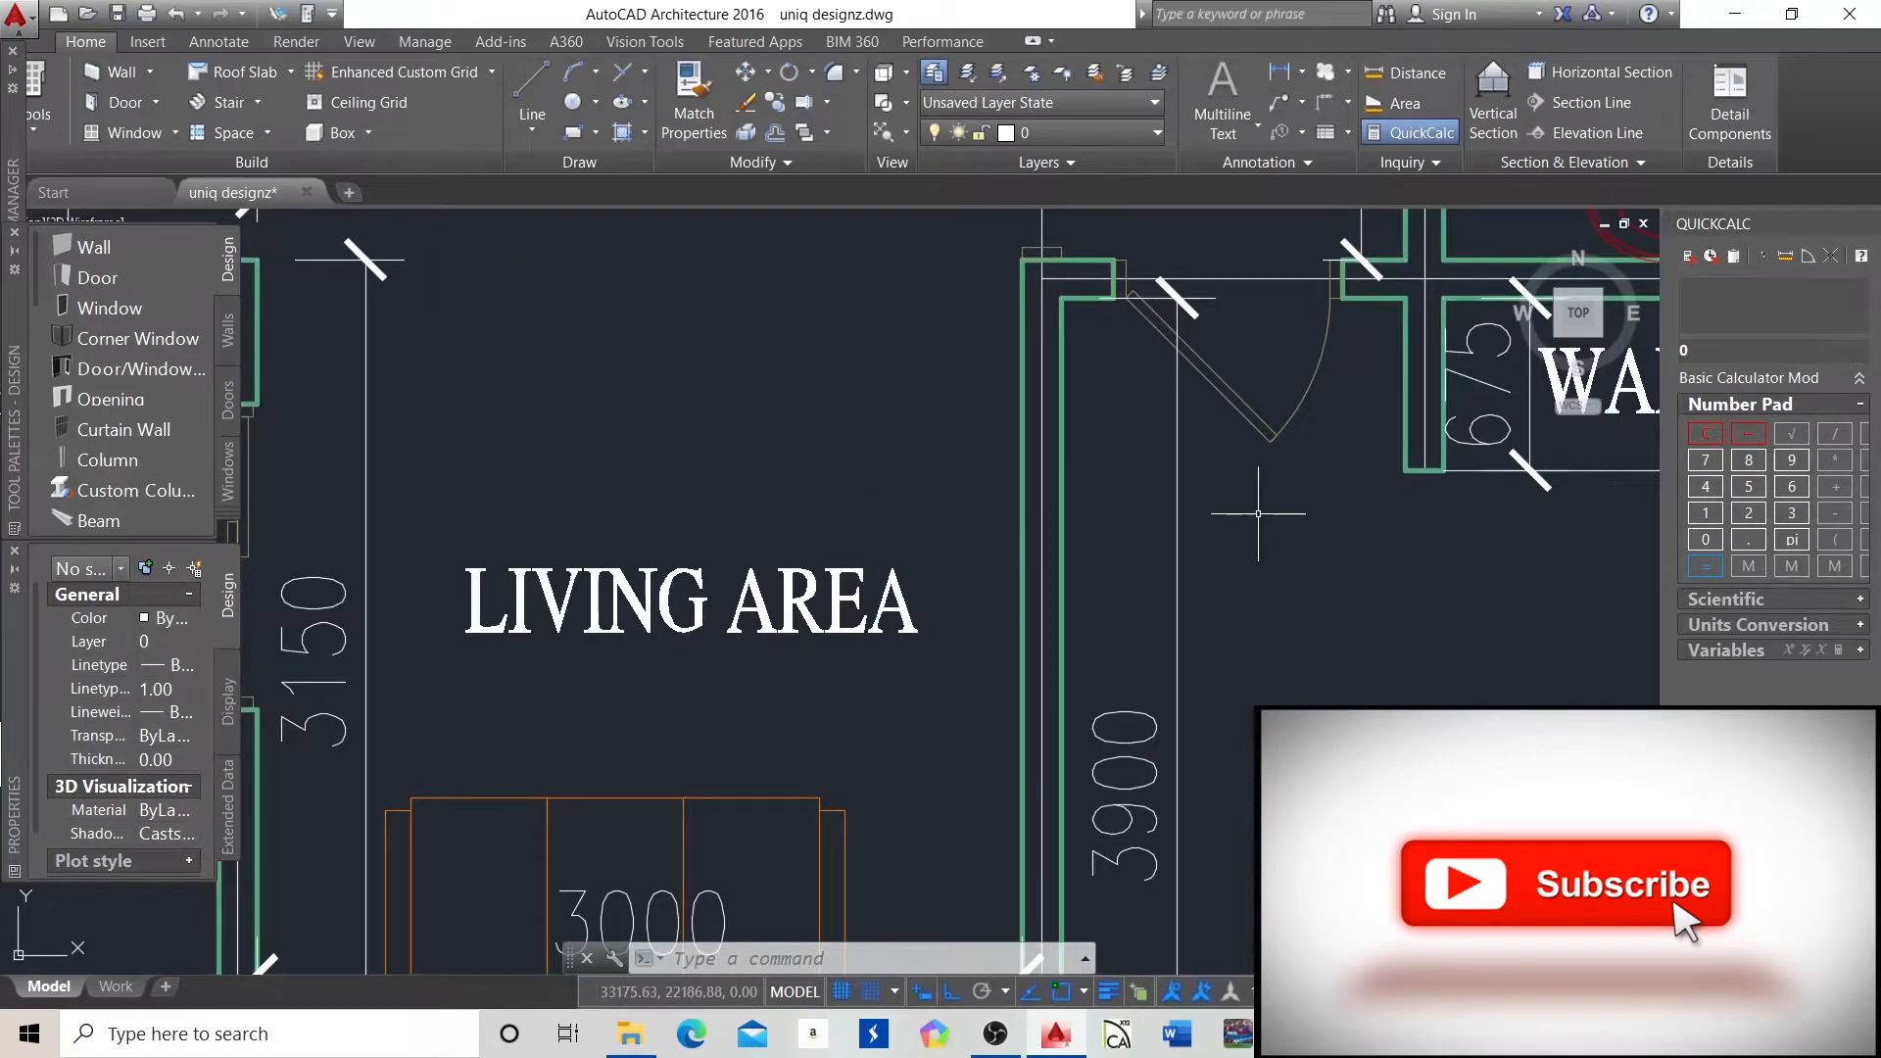
scroll(1300, 504, down, 5)
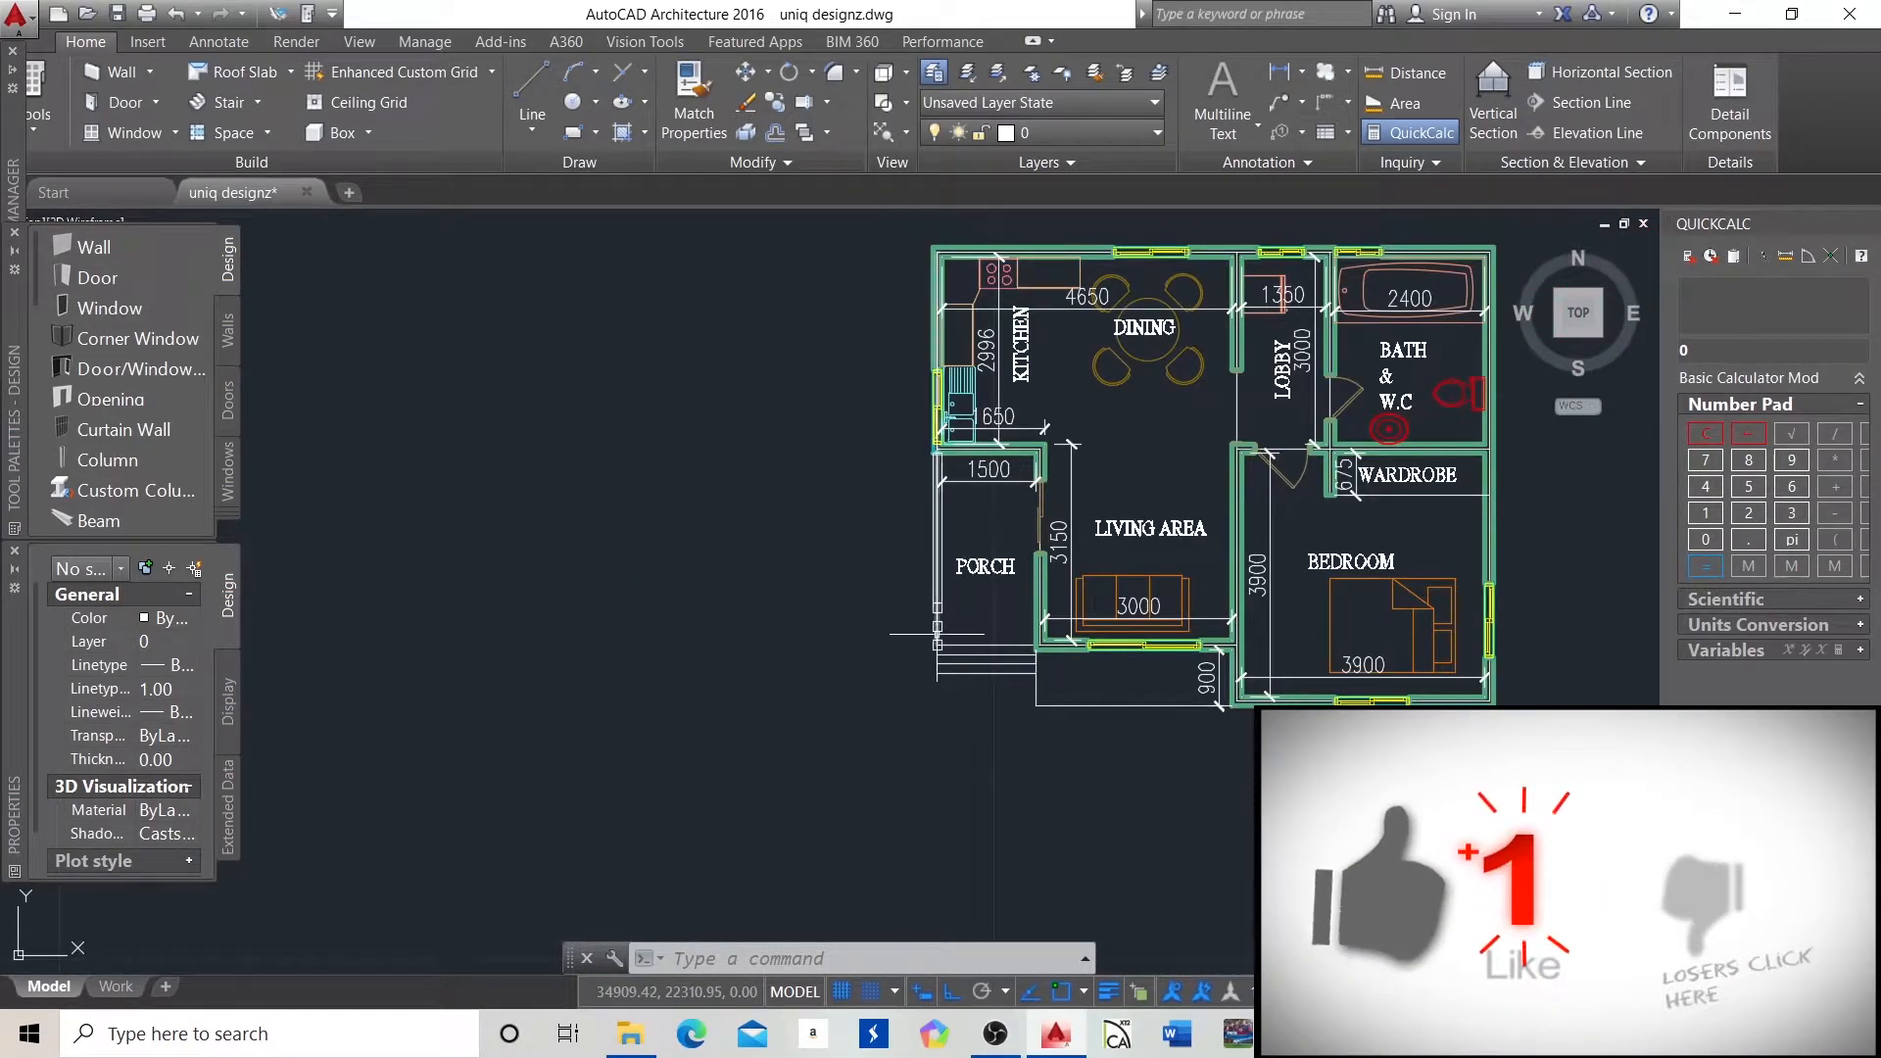
Start a hatch with the SOLID pattern and fill both halves of the uppermost square porch column.
scroll(939, 642, up, 3)
scroll(938, 642, up, 2)
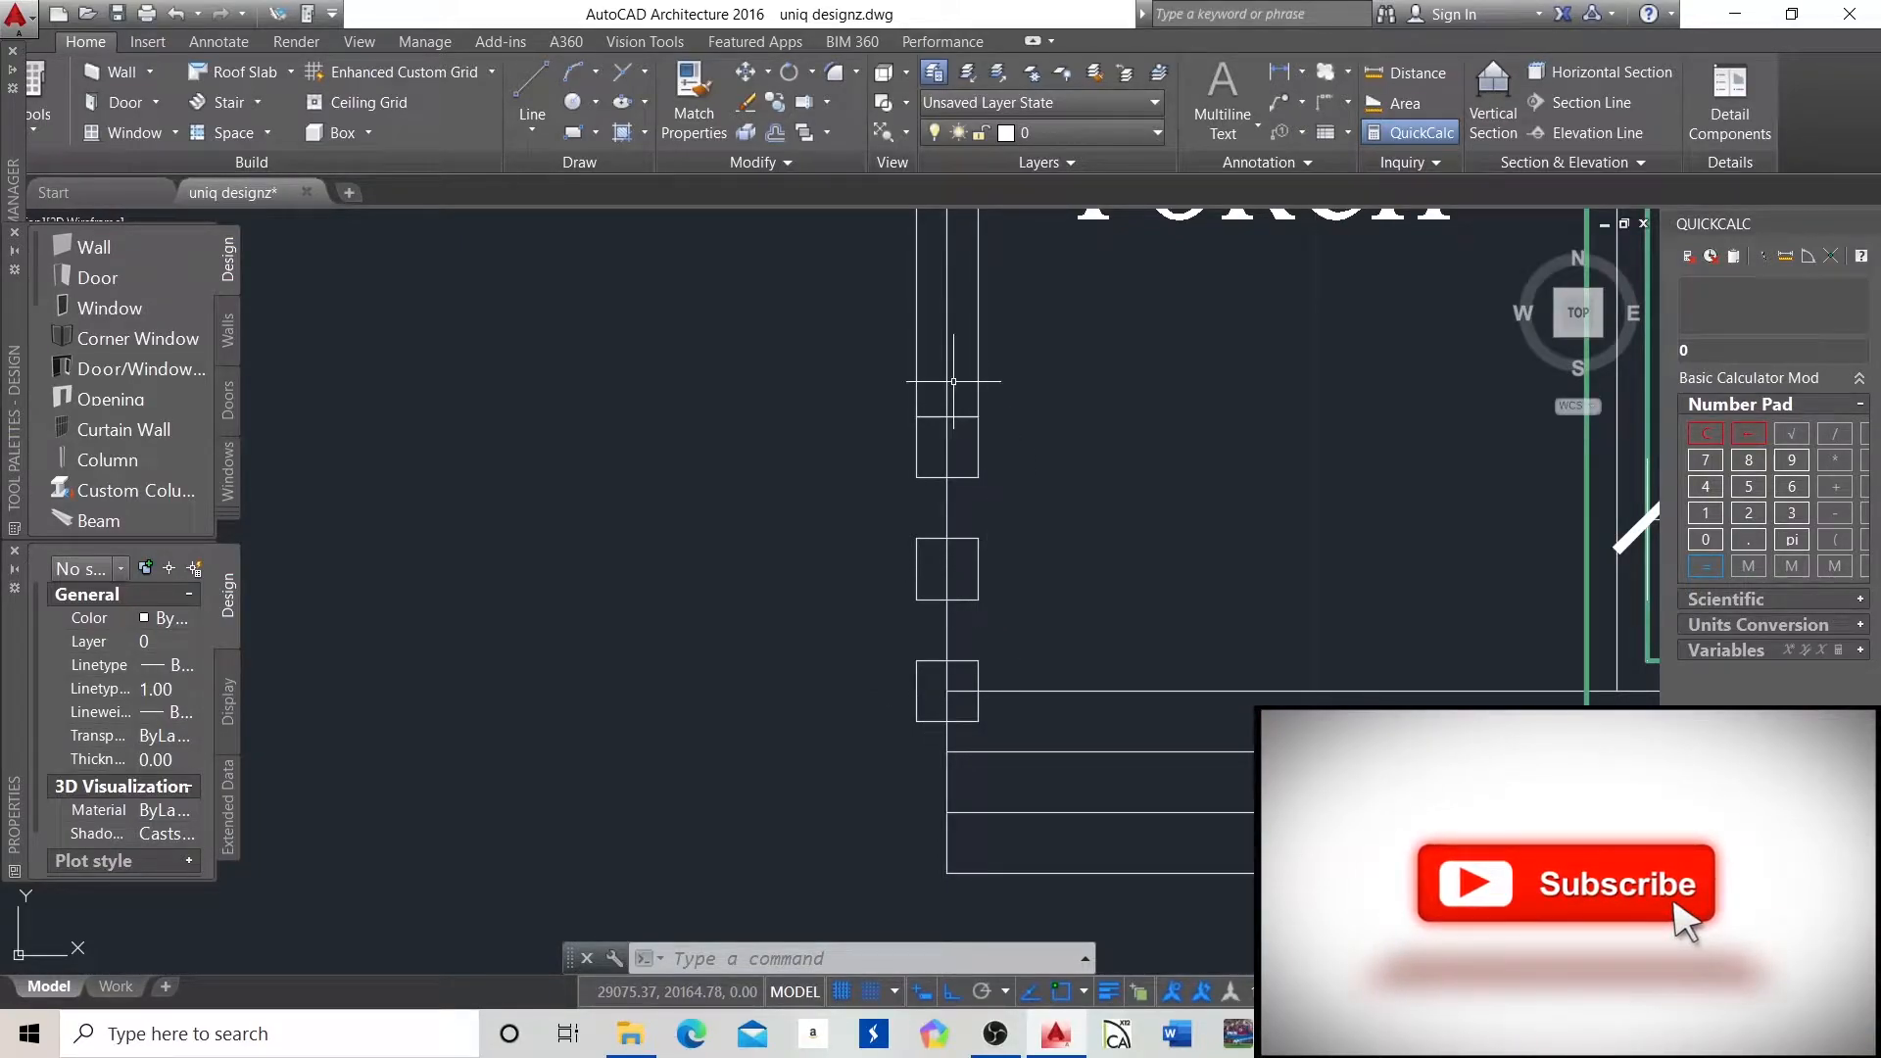
text(H)
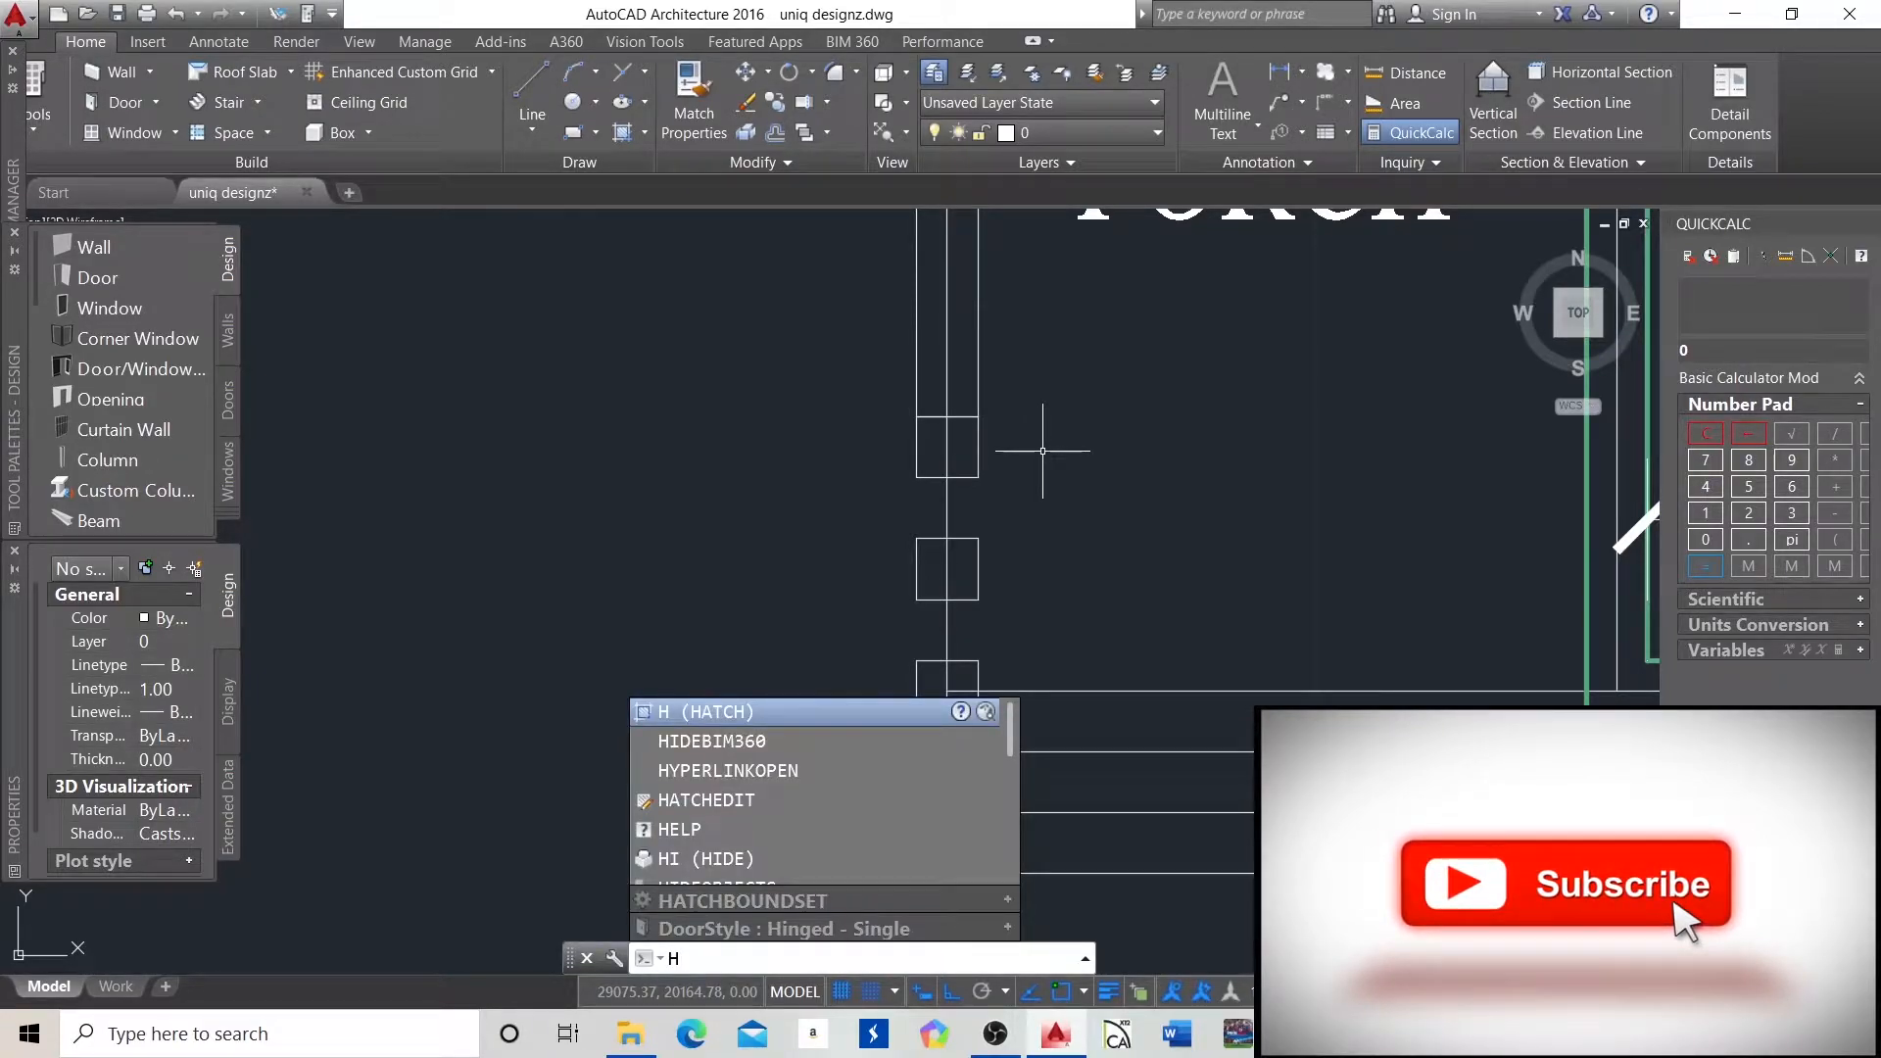
text(ATCH)
key(Return)
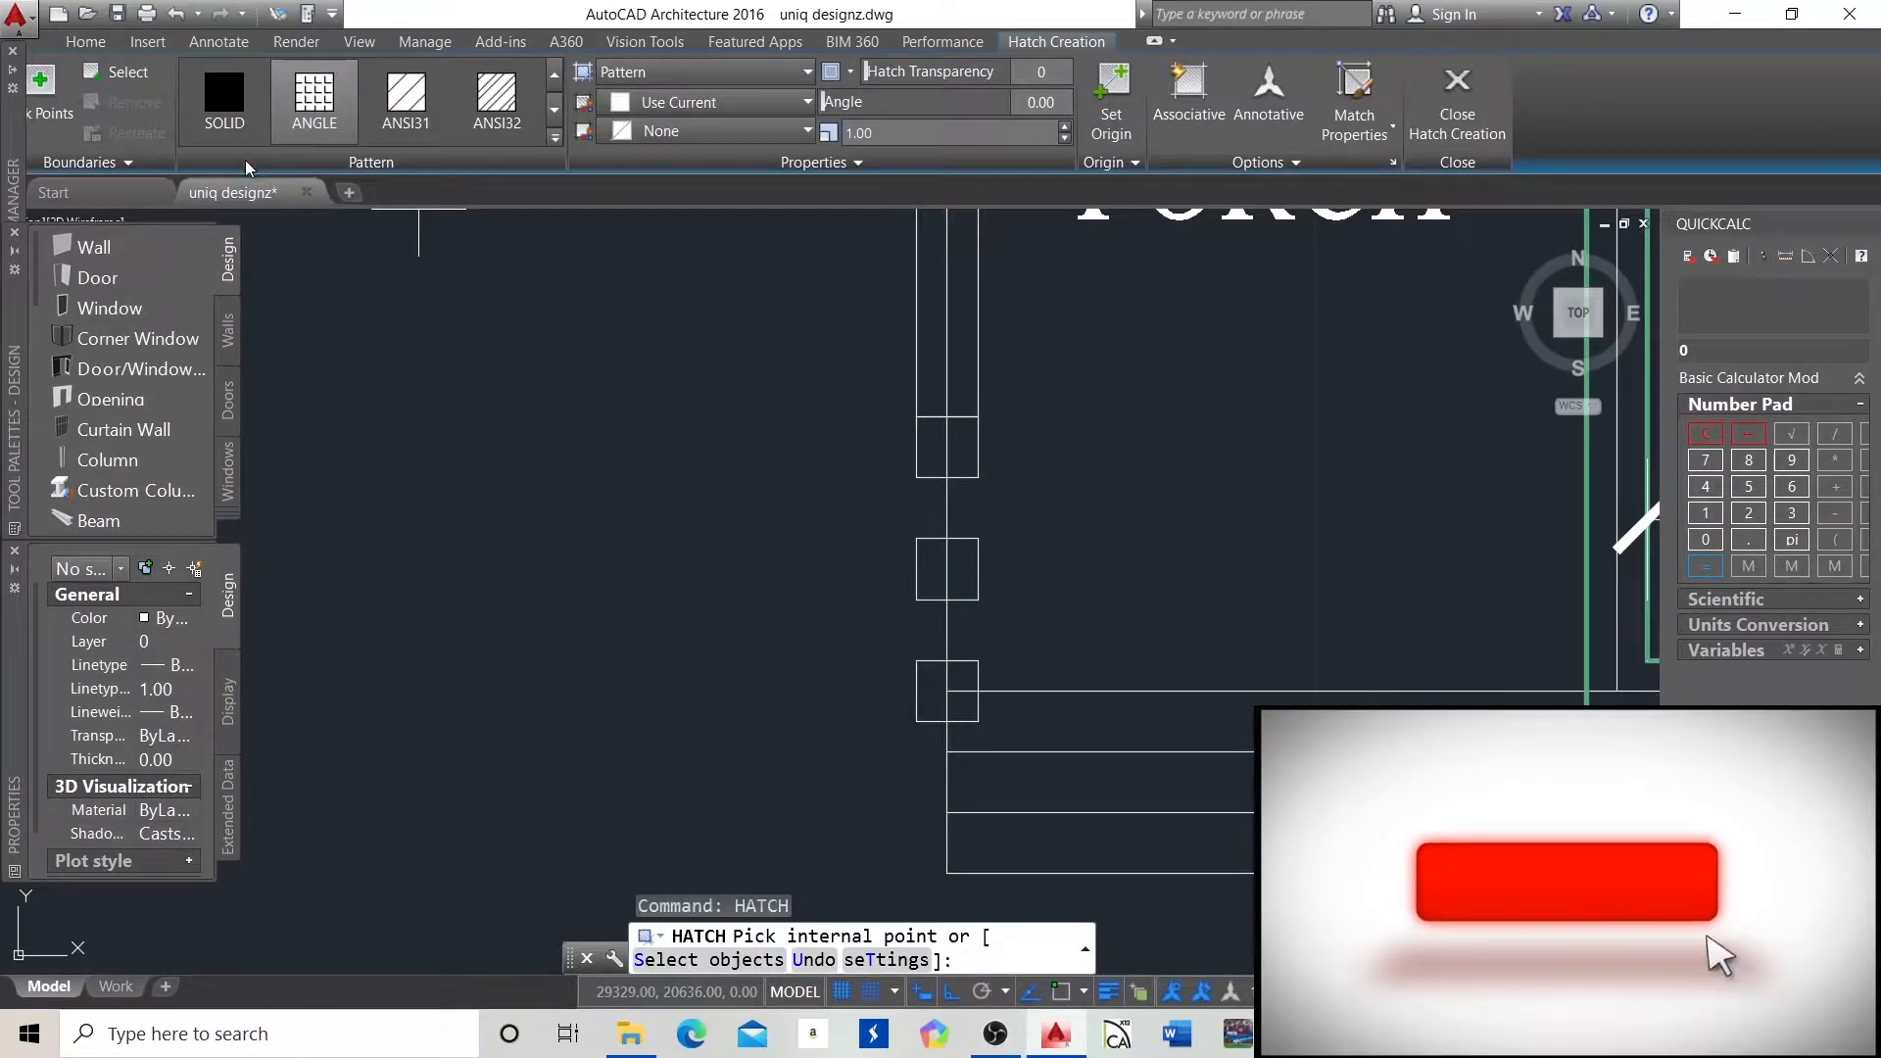
click(235, 102)
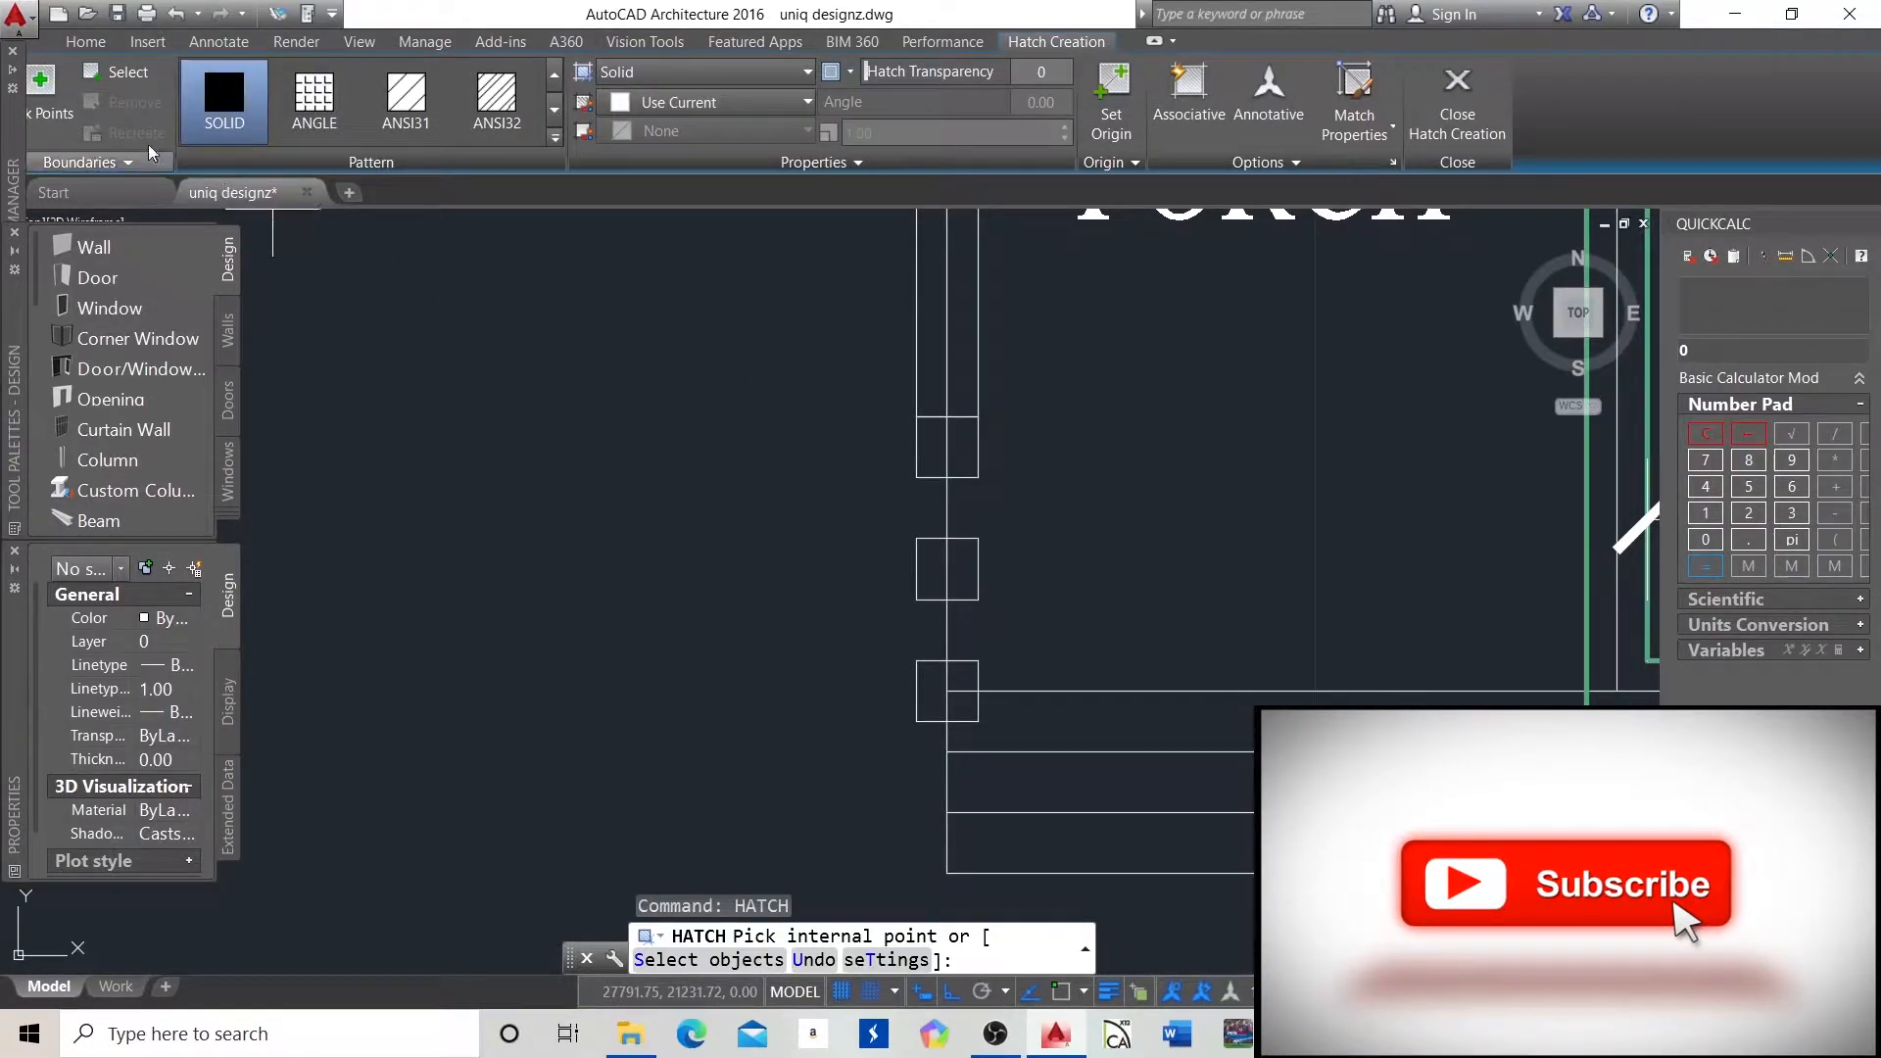
click(51, 83)
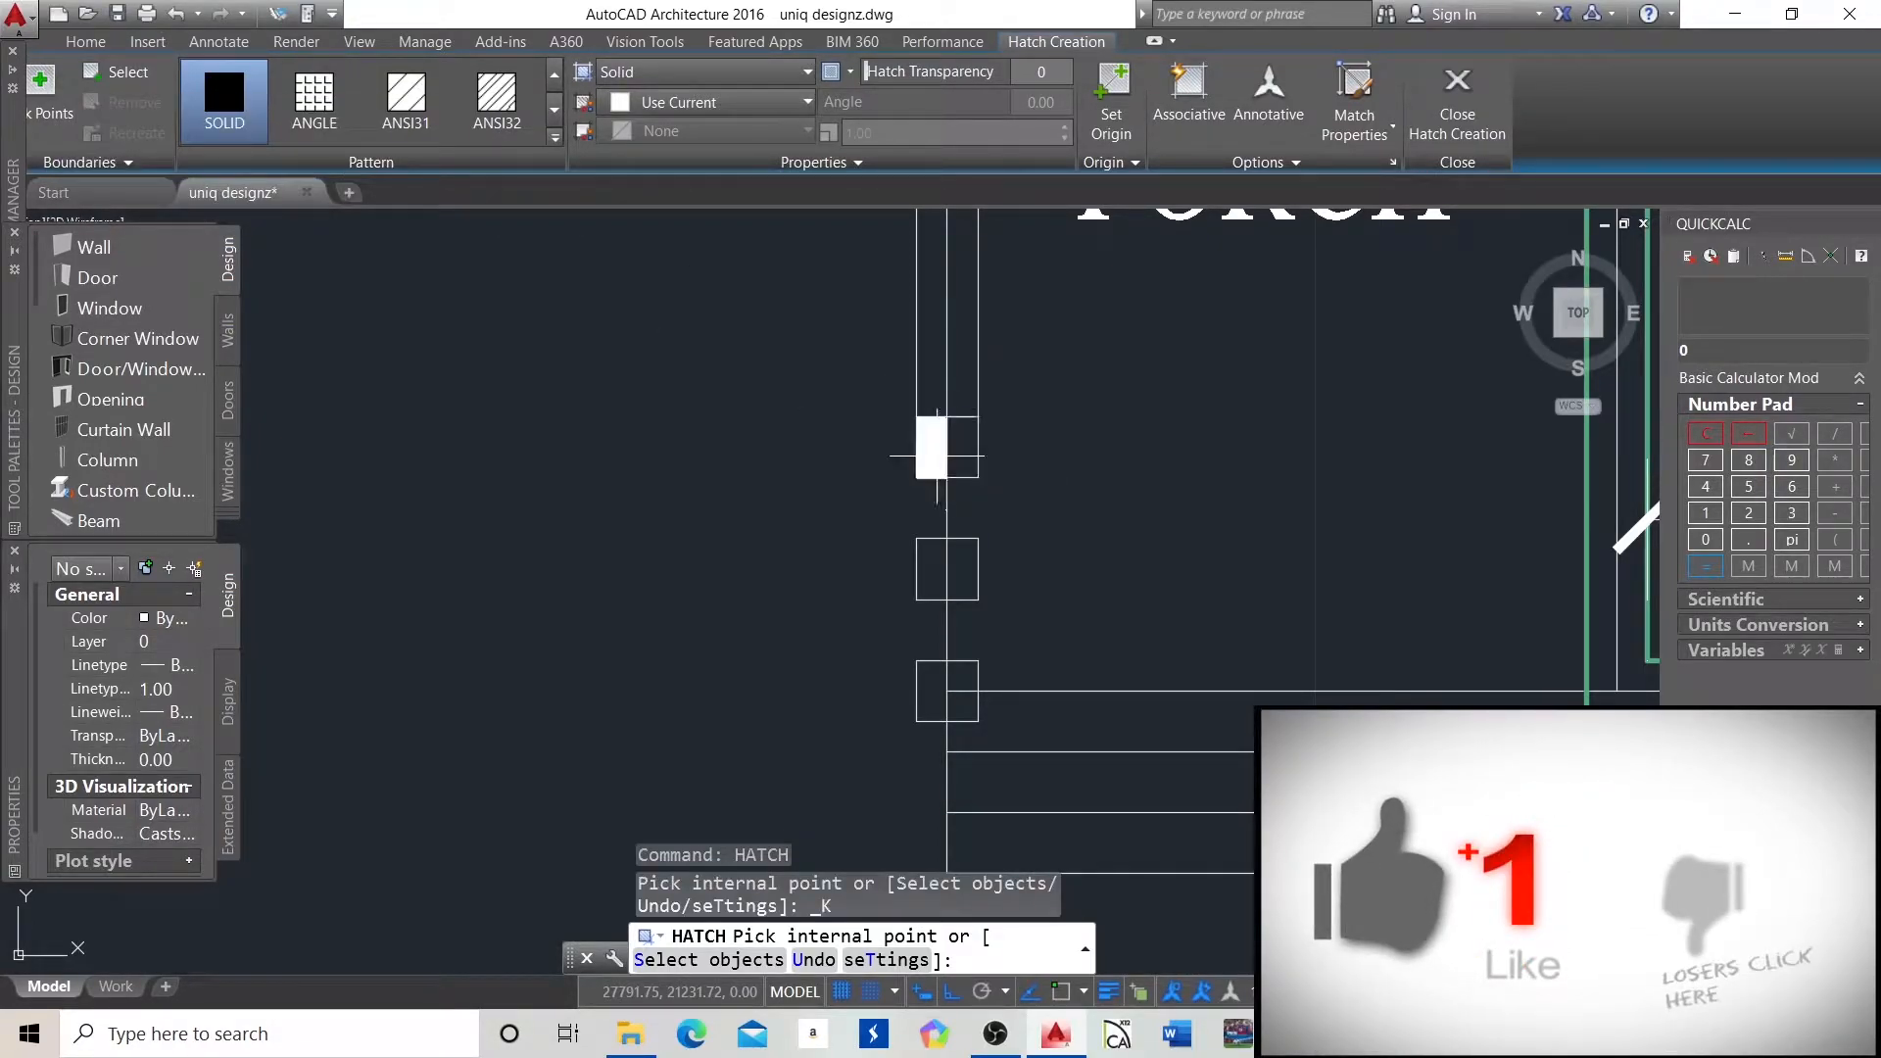
scroll(936, 451, up, 4)
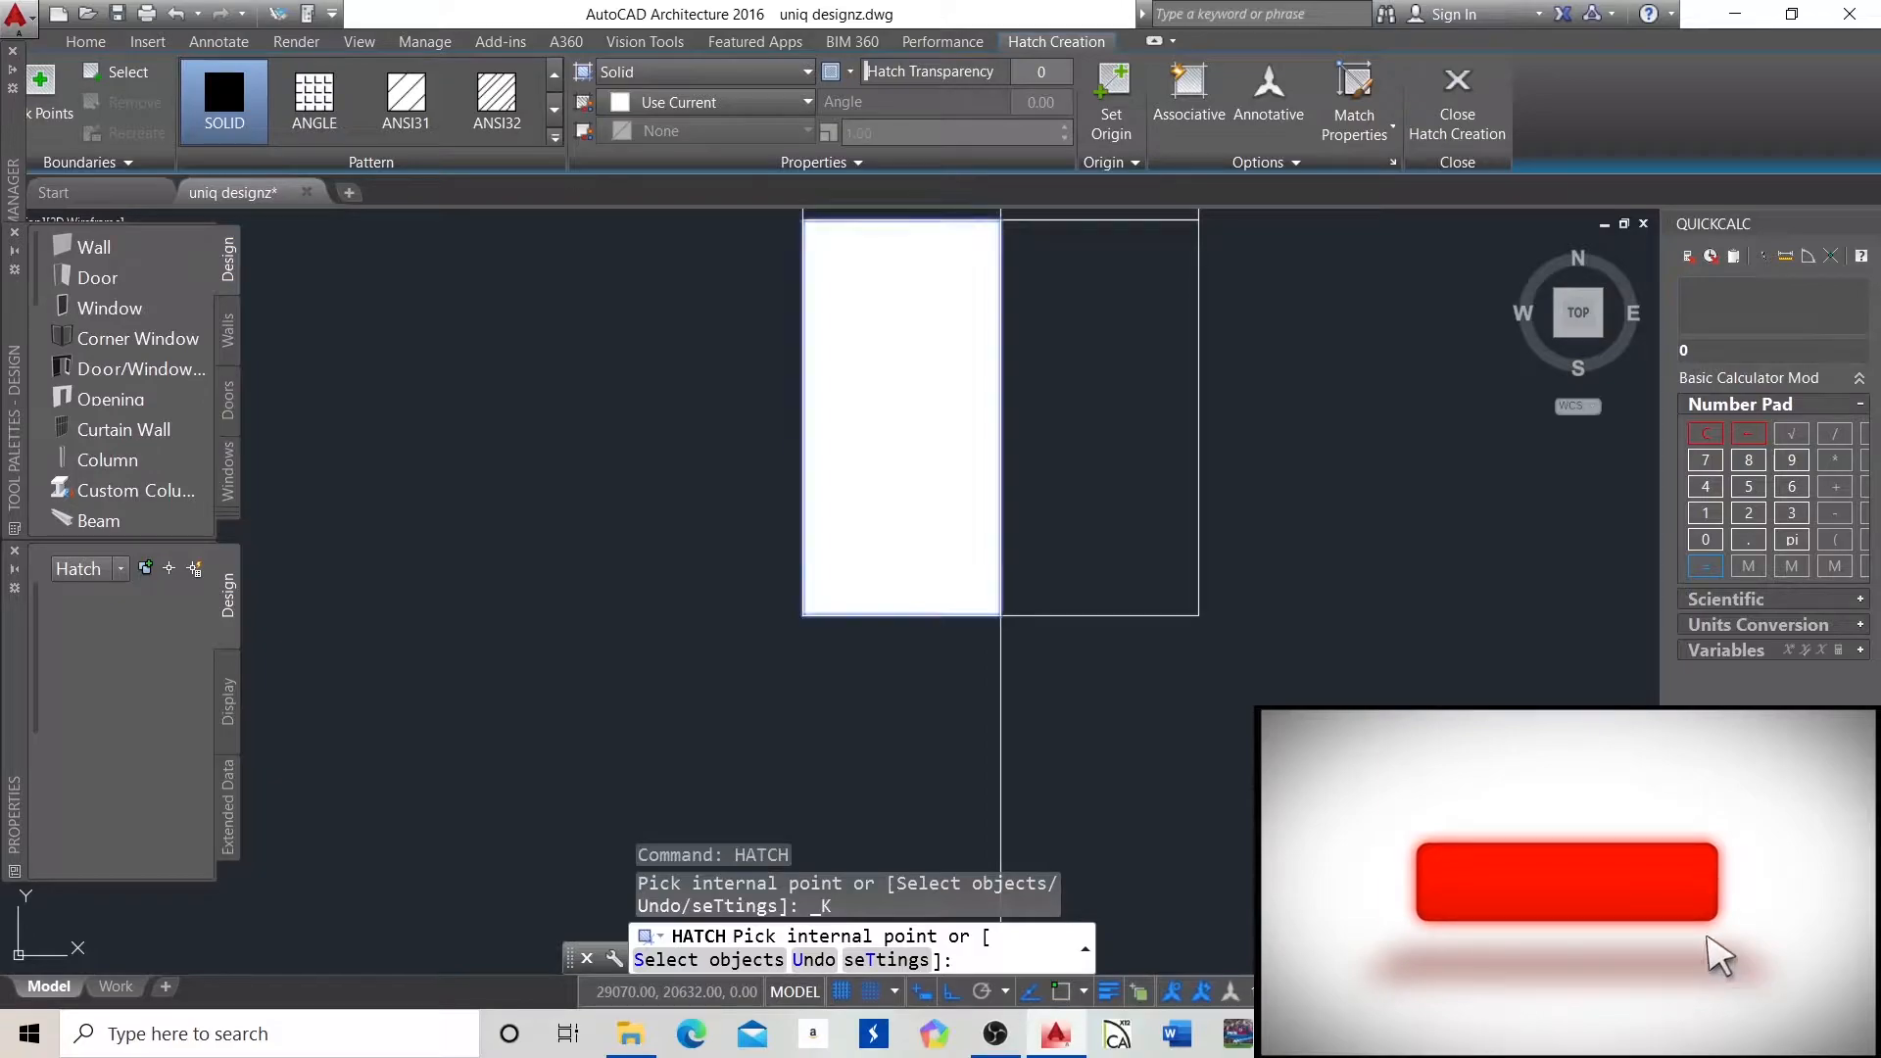
click(1146, 390)
scroll(983, 355, down, 4)
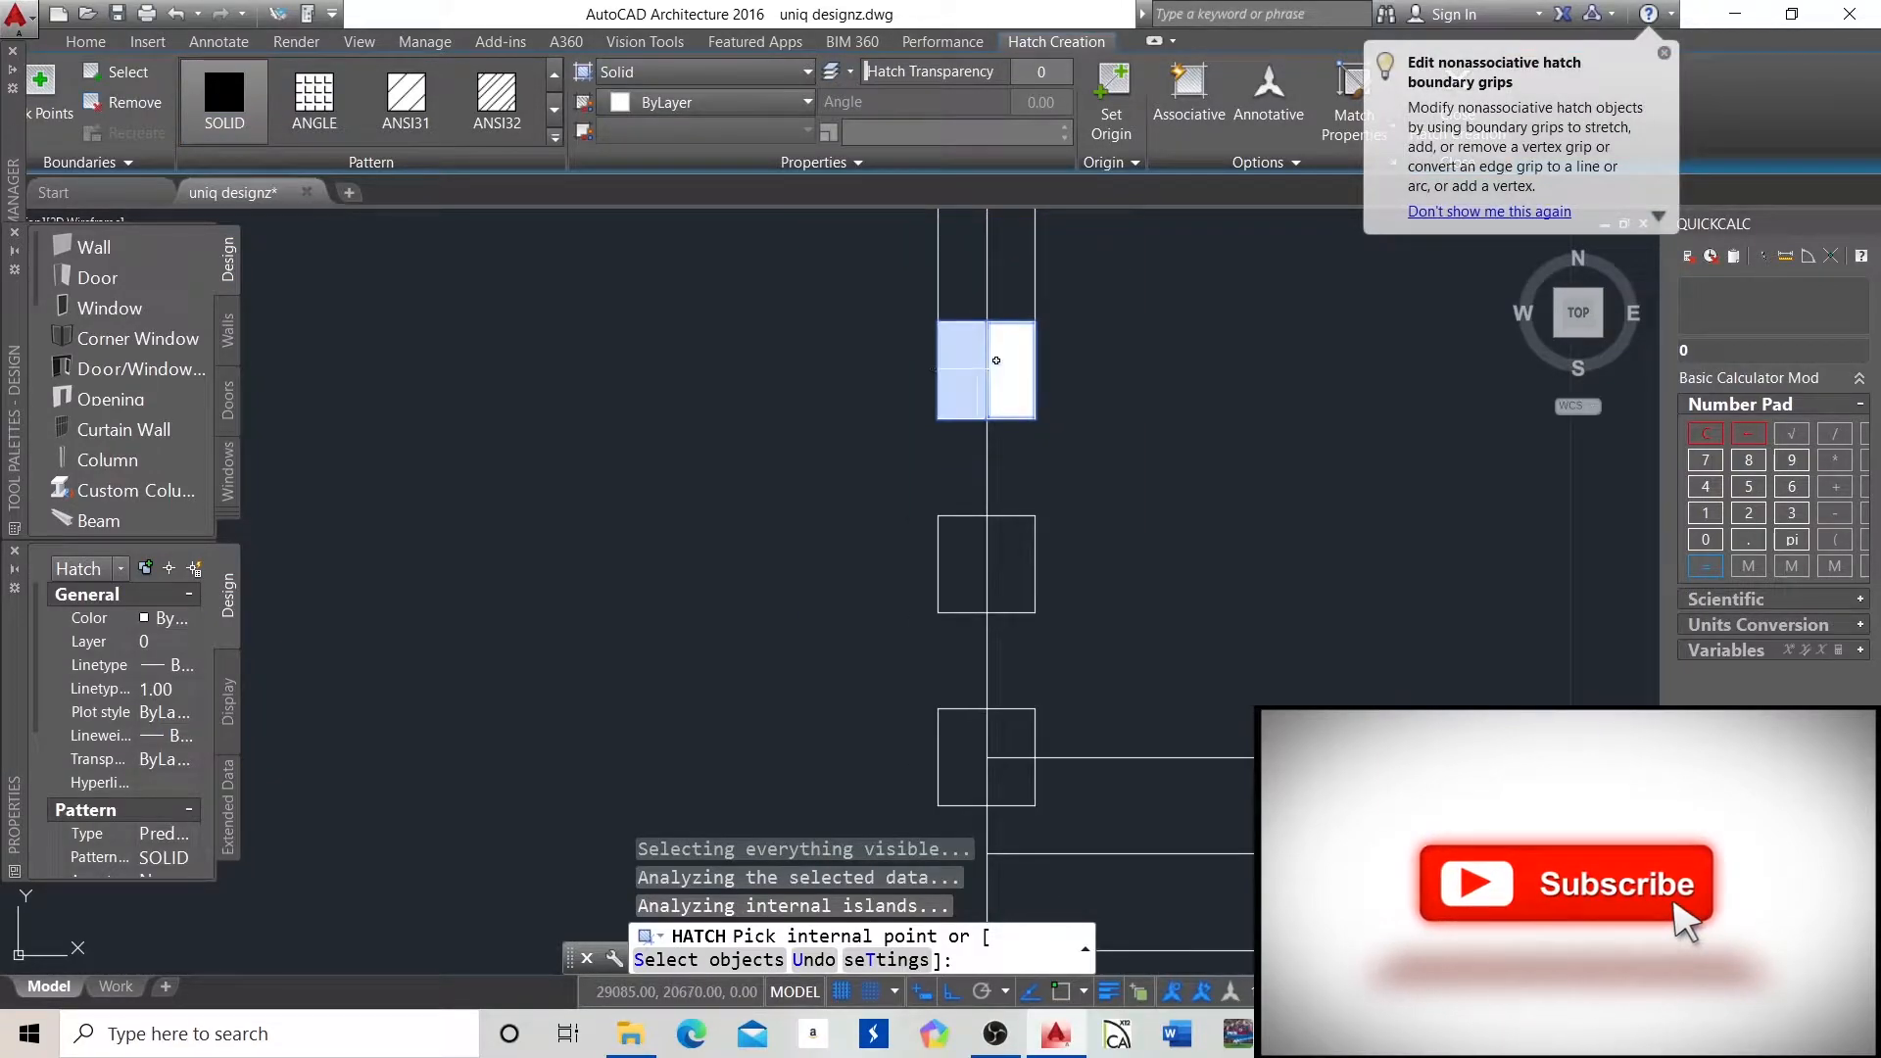
Fill every part of the middle and lowest square porch columns with the solid hatch, and finish the hatch.
click(965, 569)
click(1011, 566)
click(960, 774)
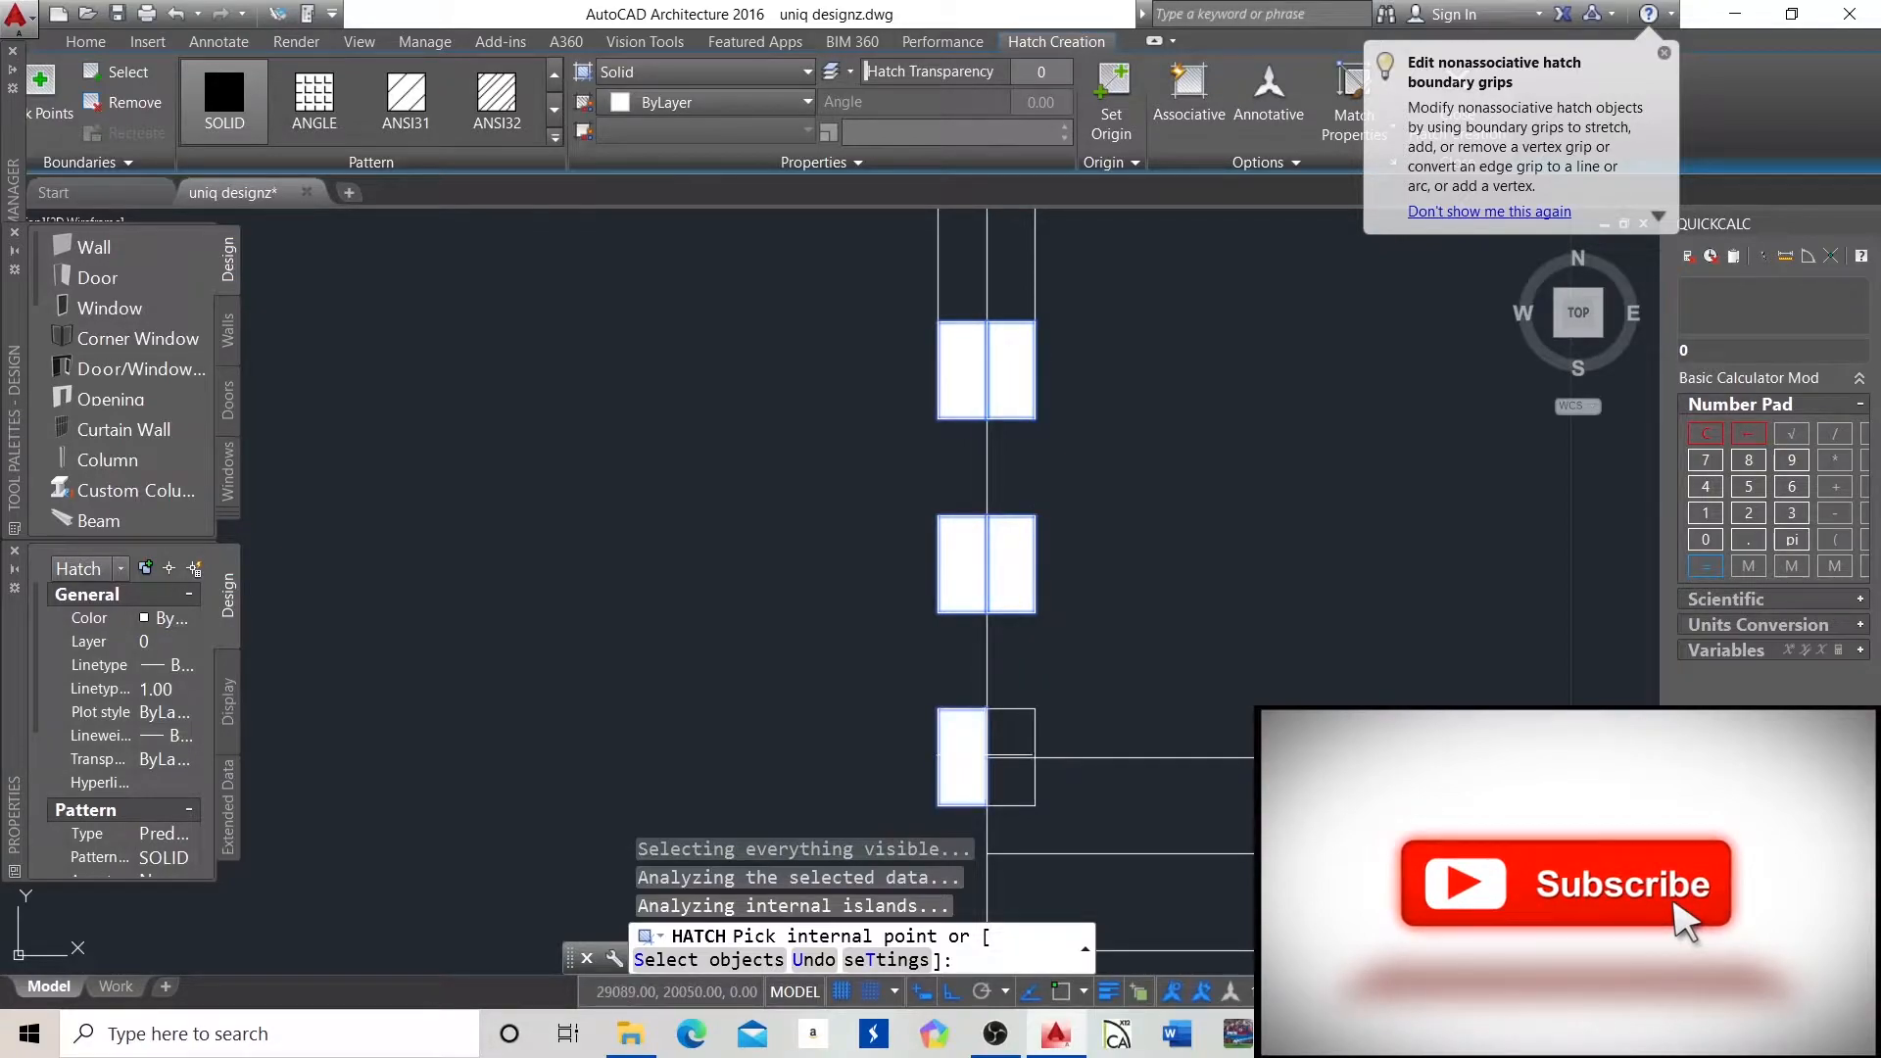
click(1009, 730)
click(1022, 772)
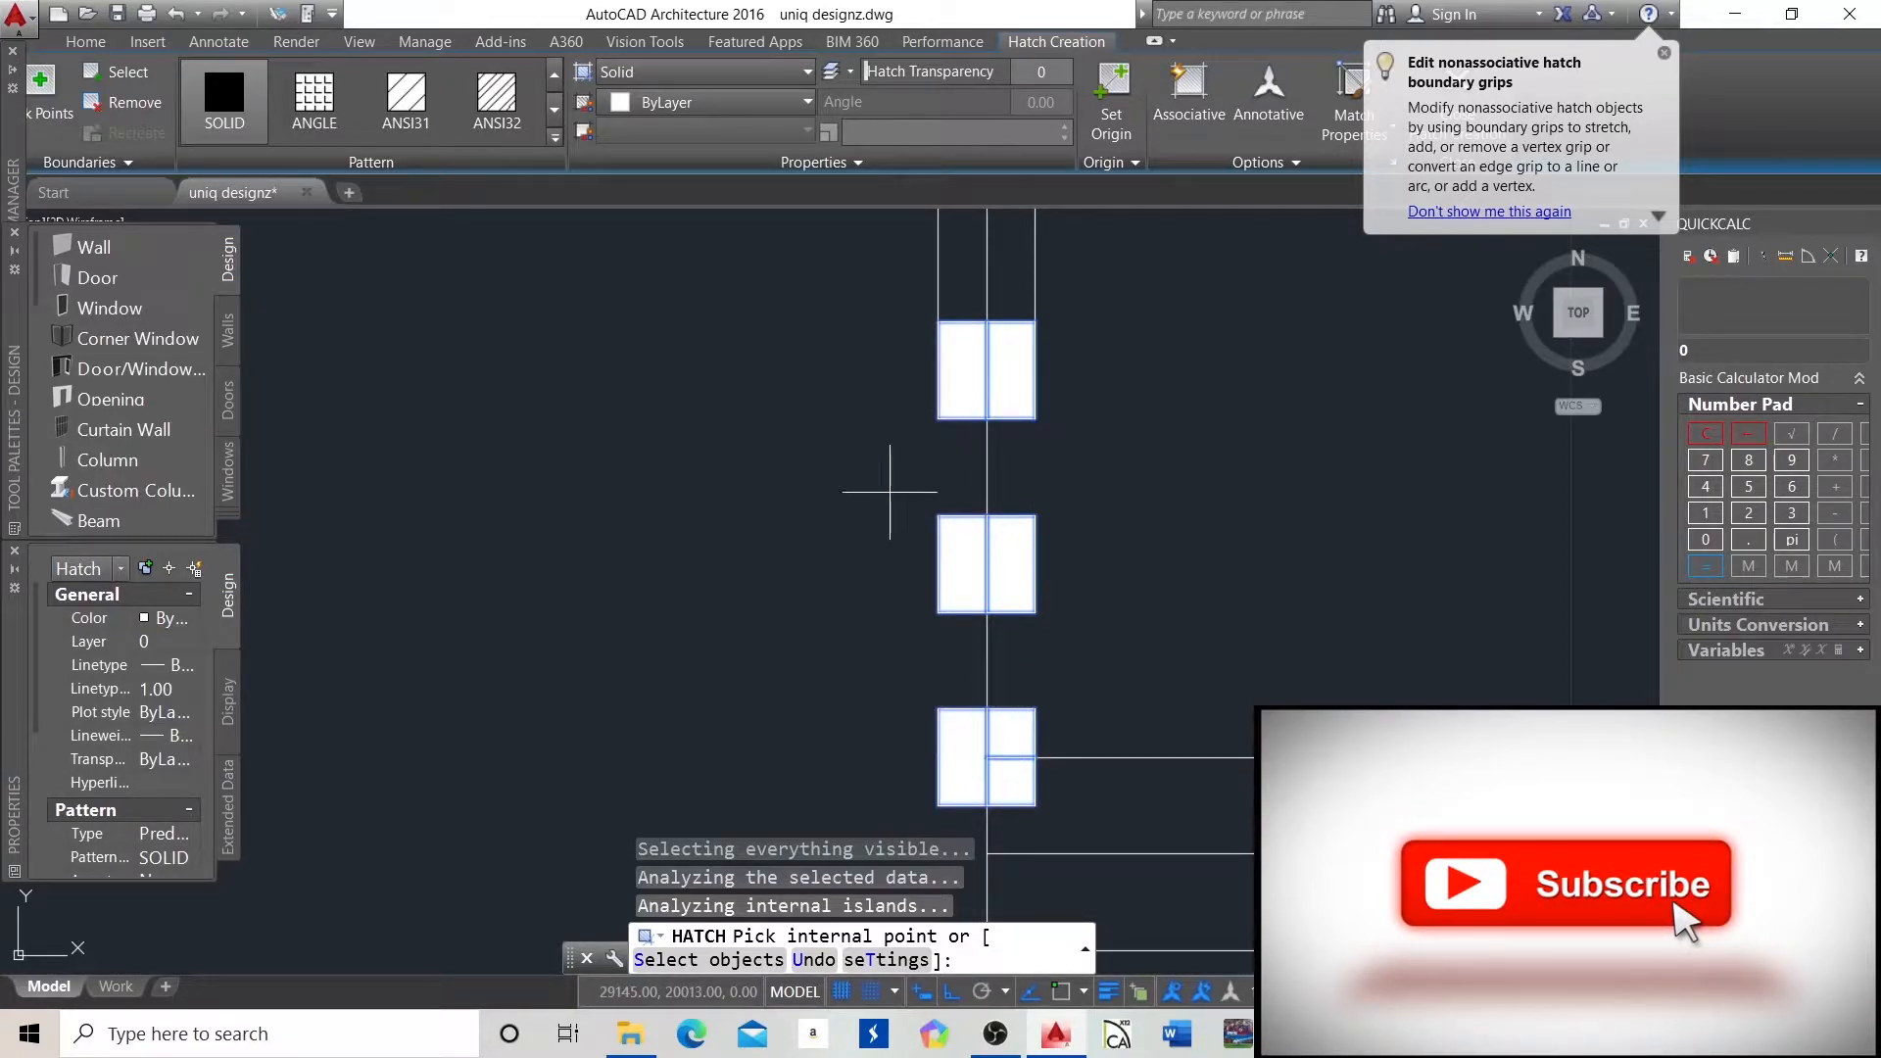
scroll(890, 492, down, 2)
scroll(956, 554, down, 2)
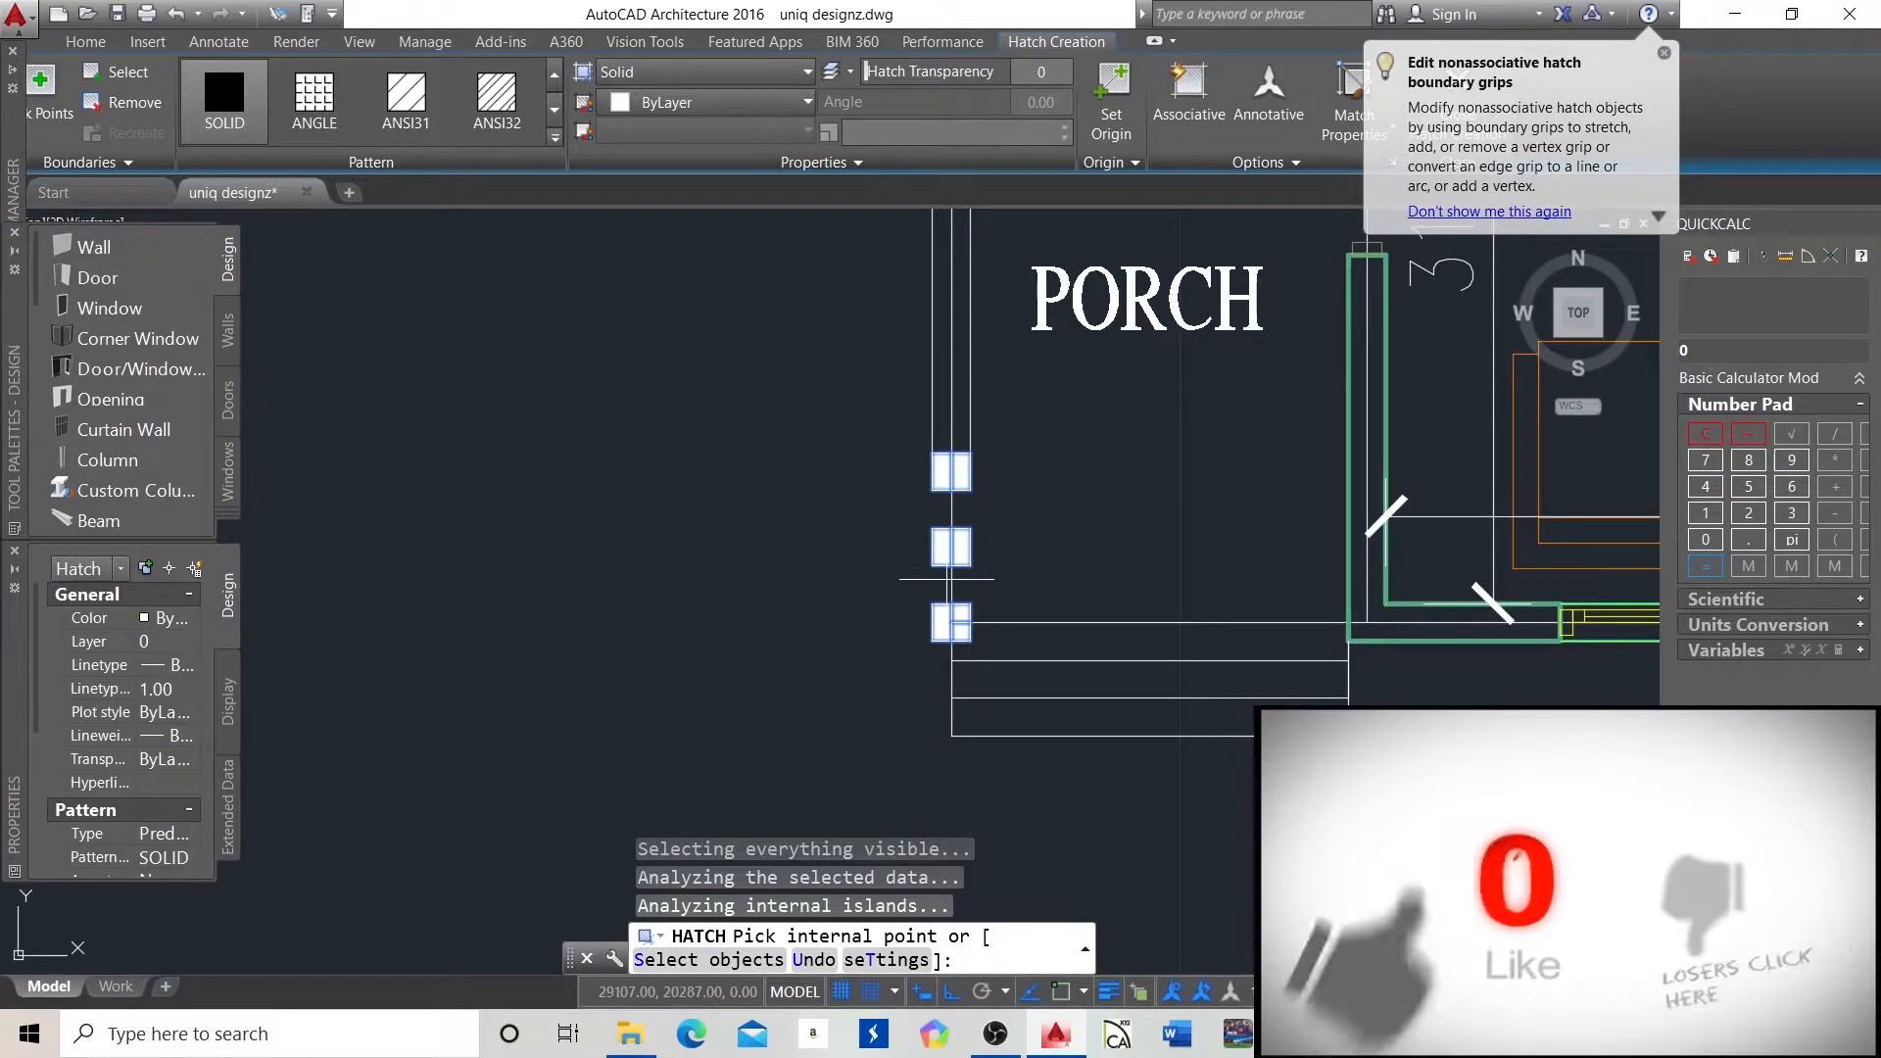
key(Escape)
key(Escape)
key(Escape)
key(Escape)
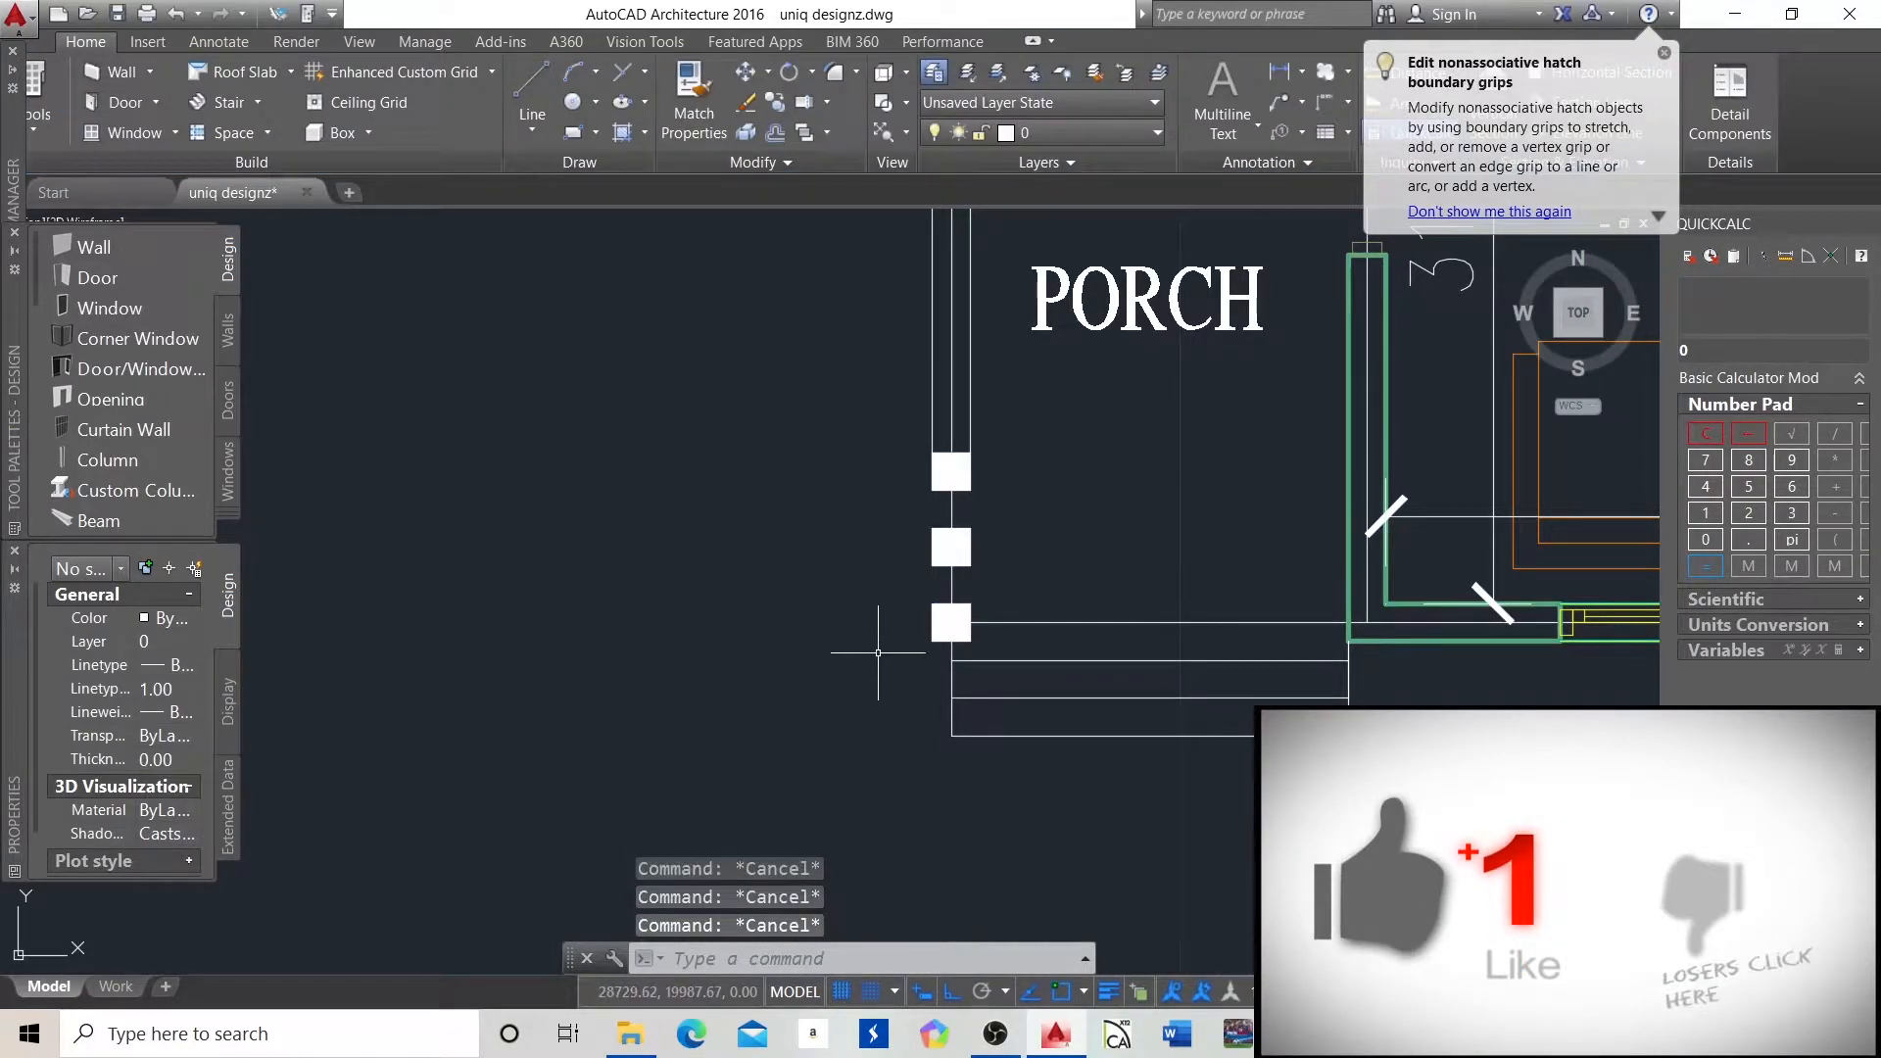
scroll(980, 602, up, 2)
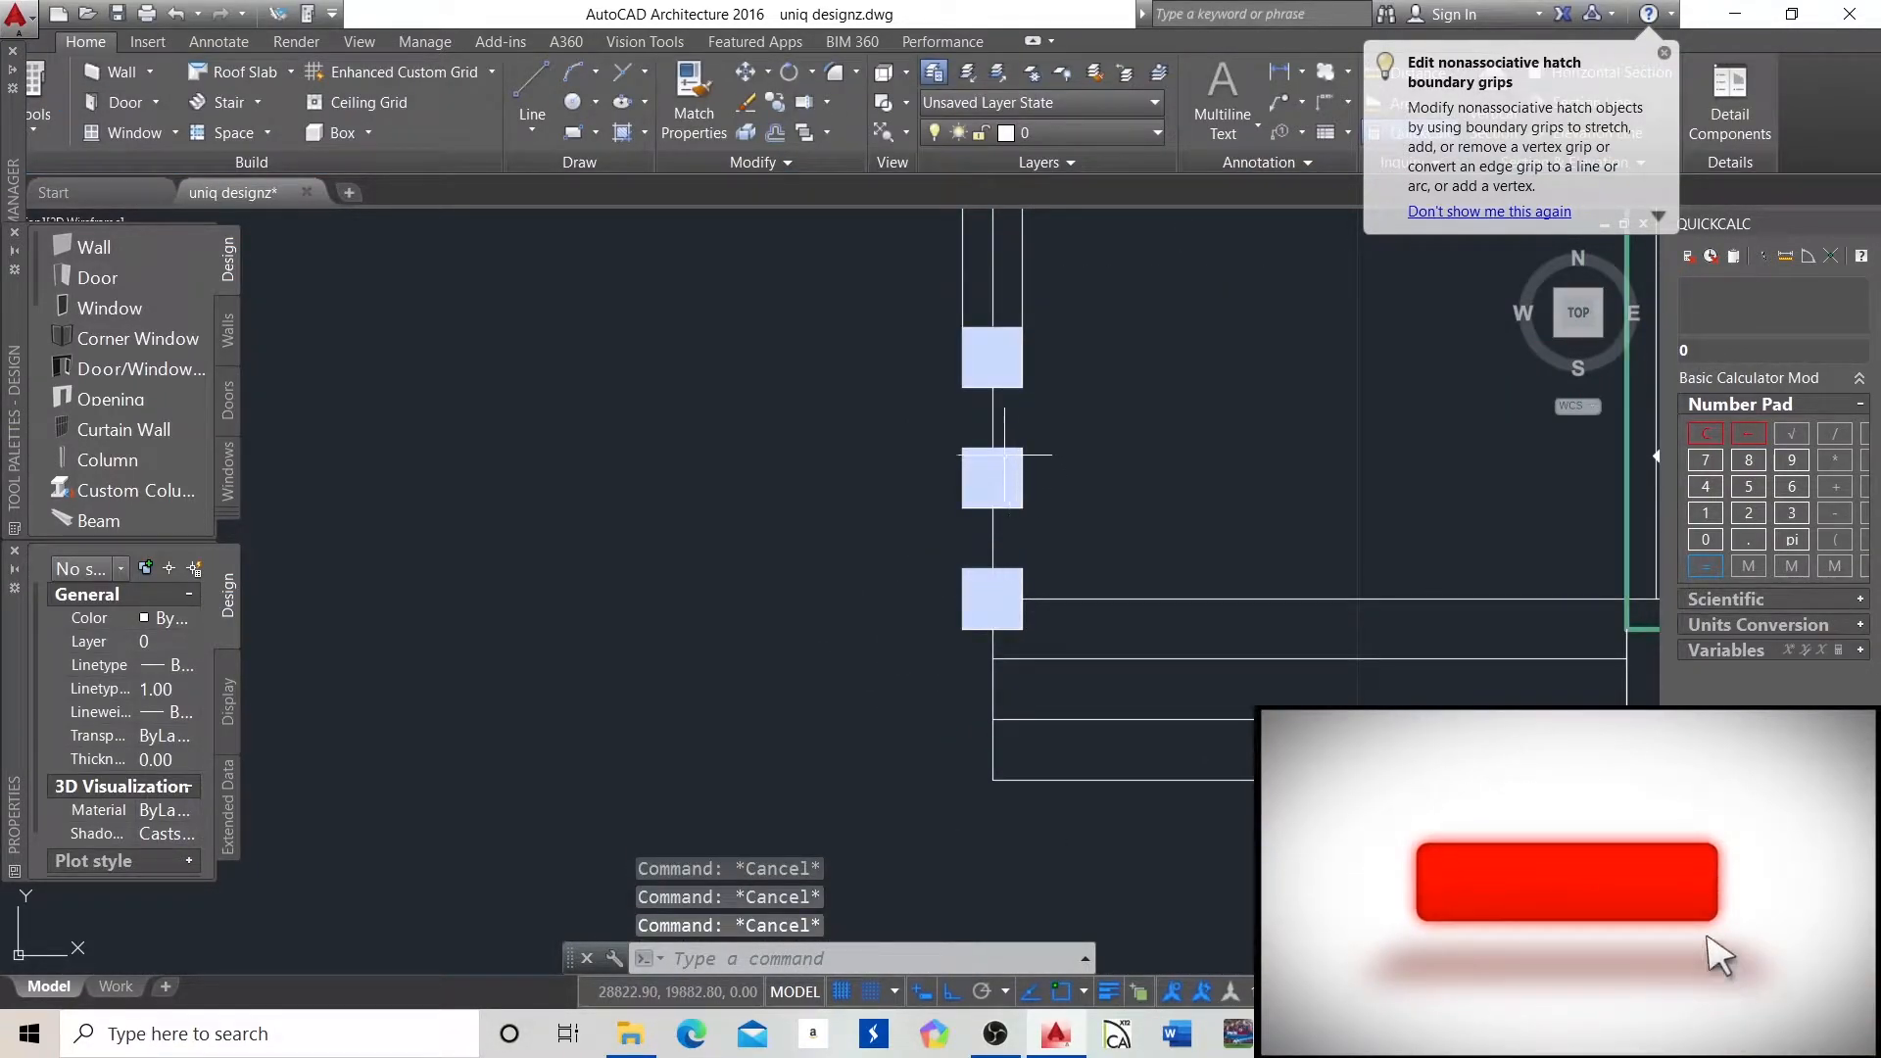
Examine the annotated floor plan, checking the porch columns, room labels and interior dimensions across the kitchen, dining, living and porch areas.
scroll(947, 625, down, 2)
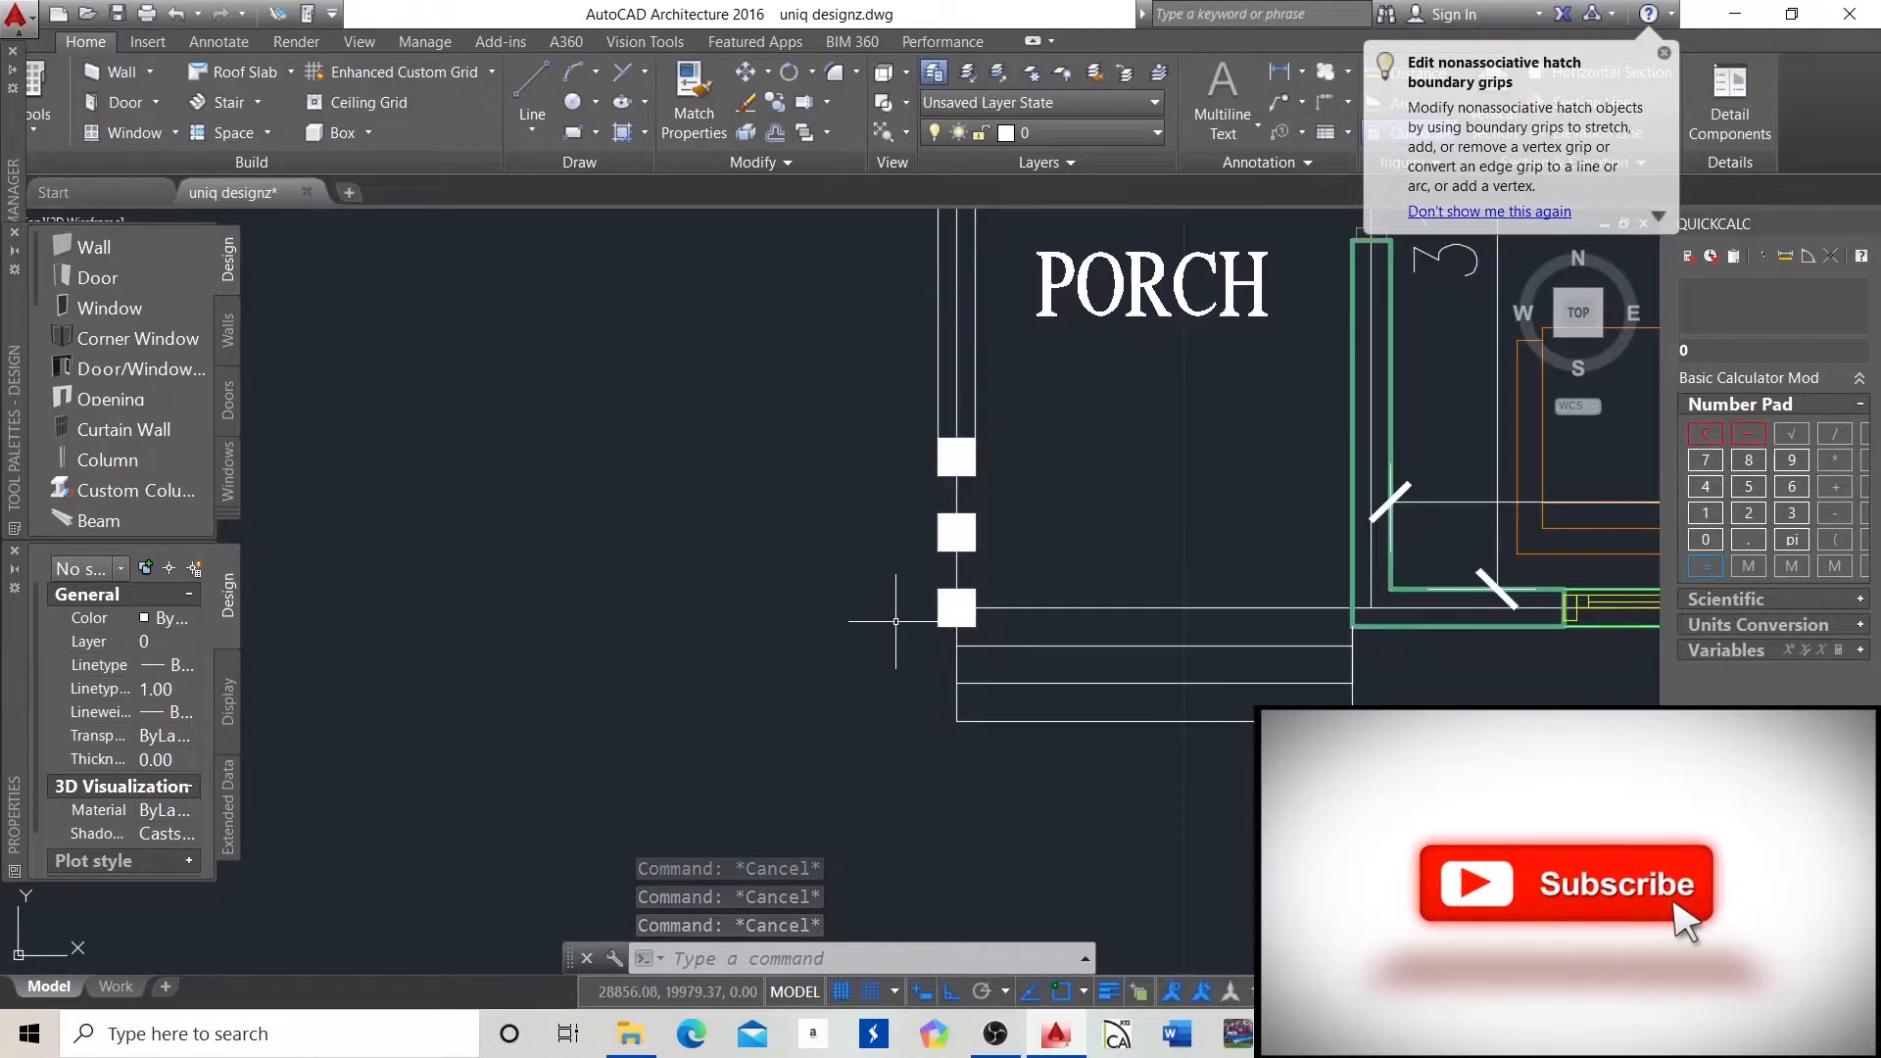
scroll(979, 622, down, 2)
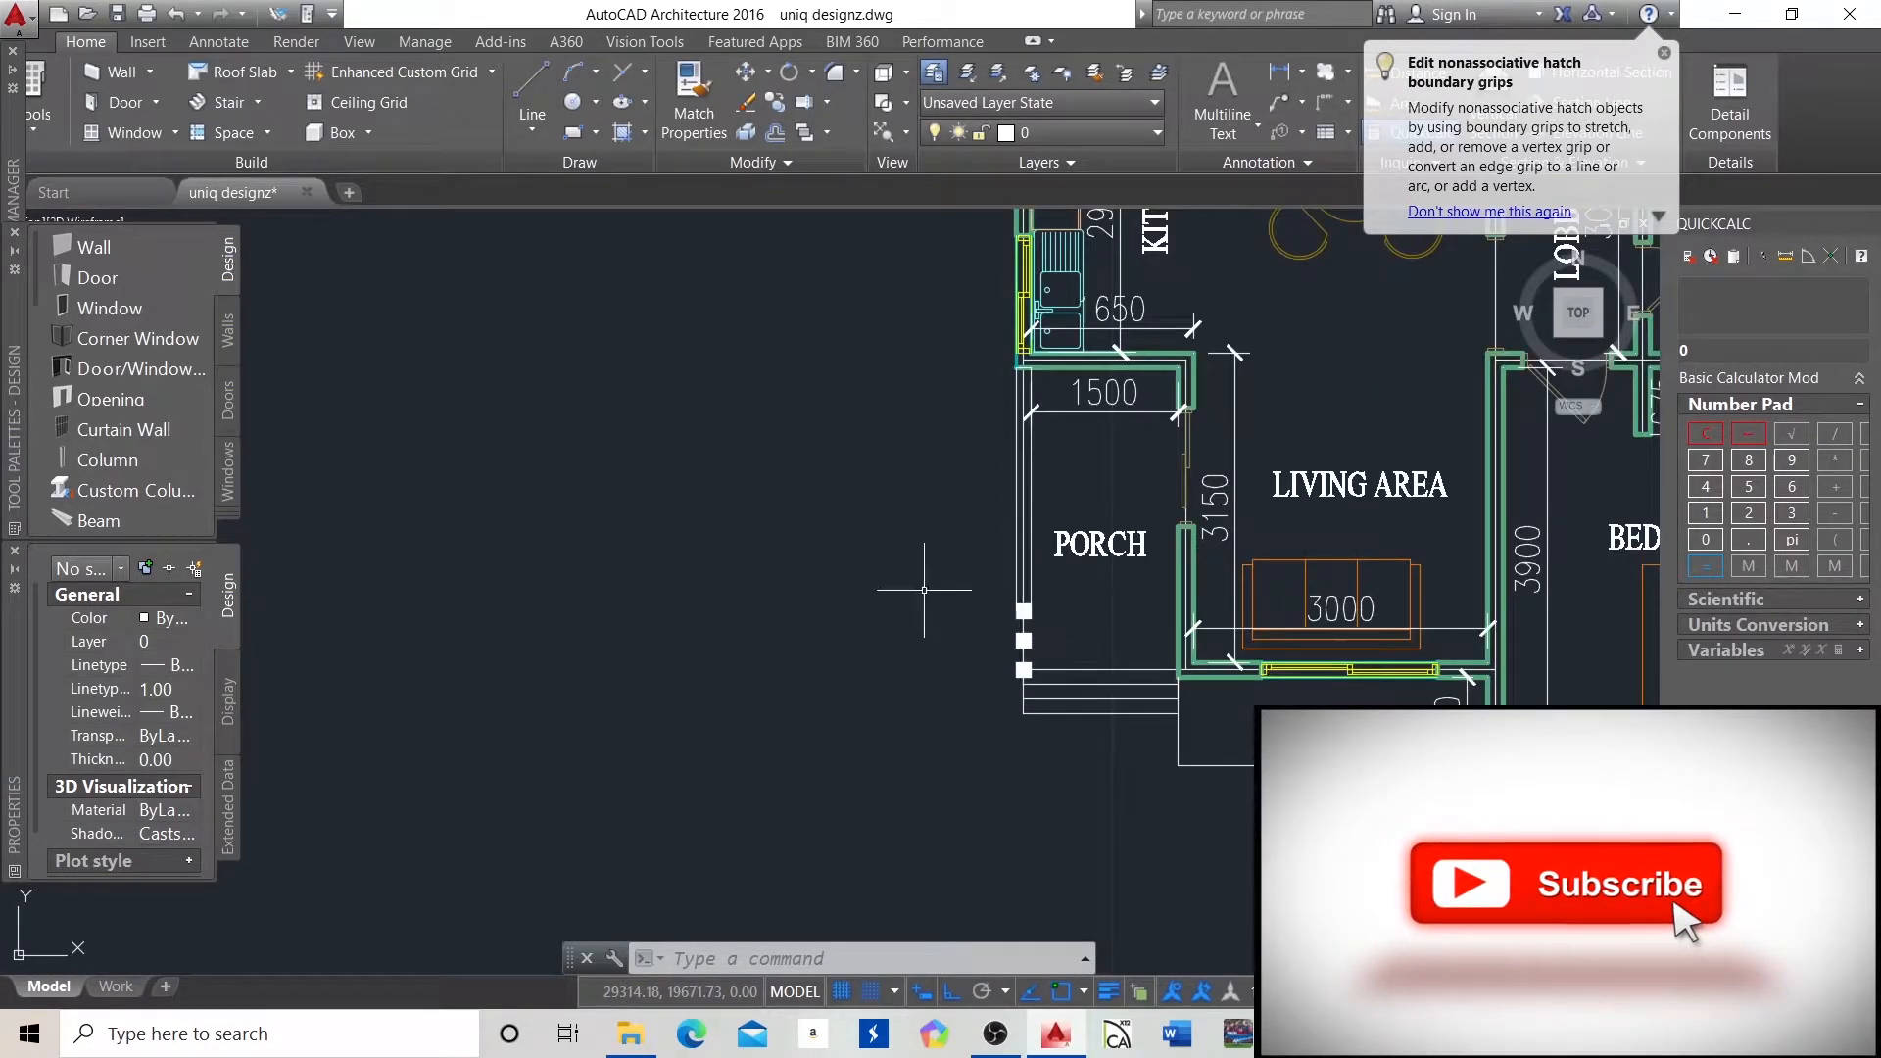
scroll(931, 646, down, 2)
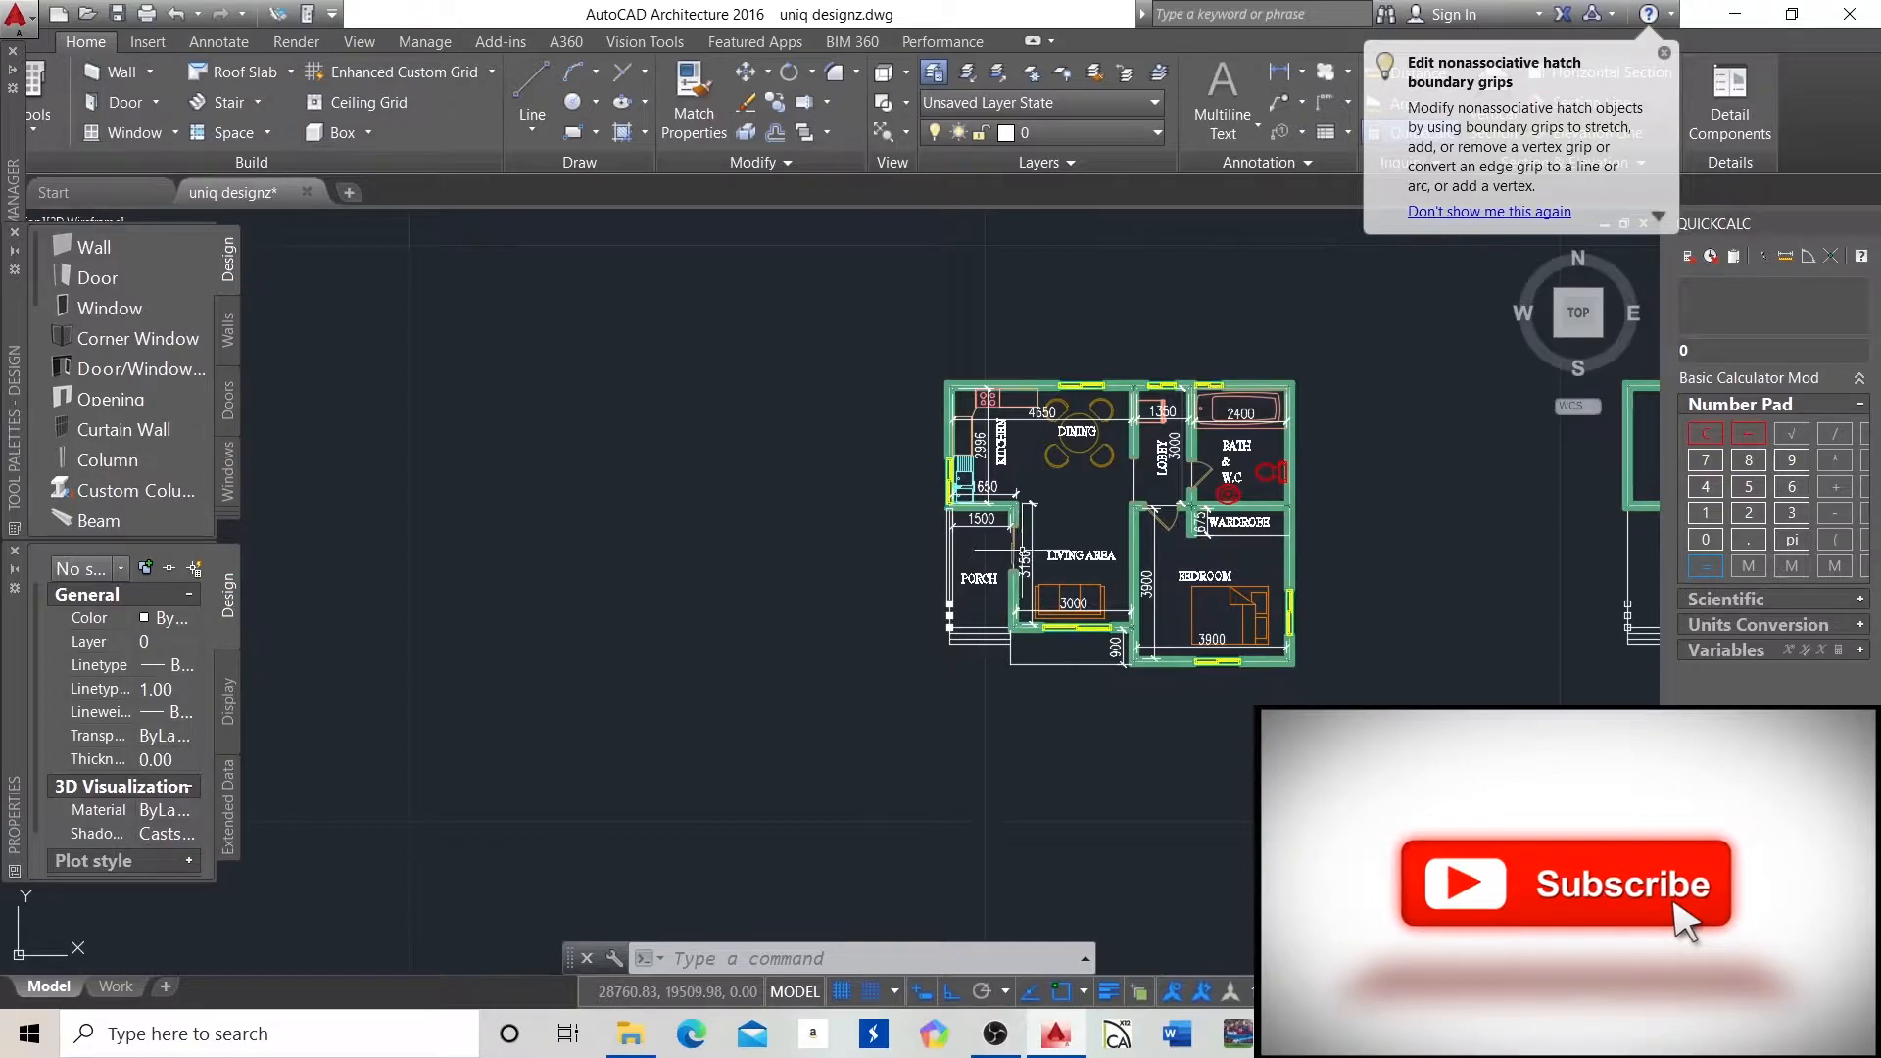
scroll(977, 595, up, 5)
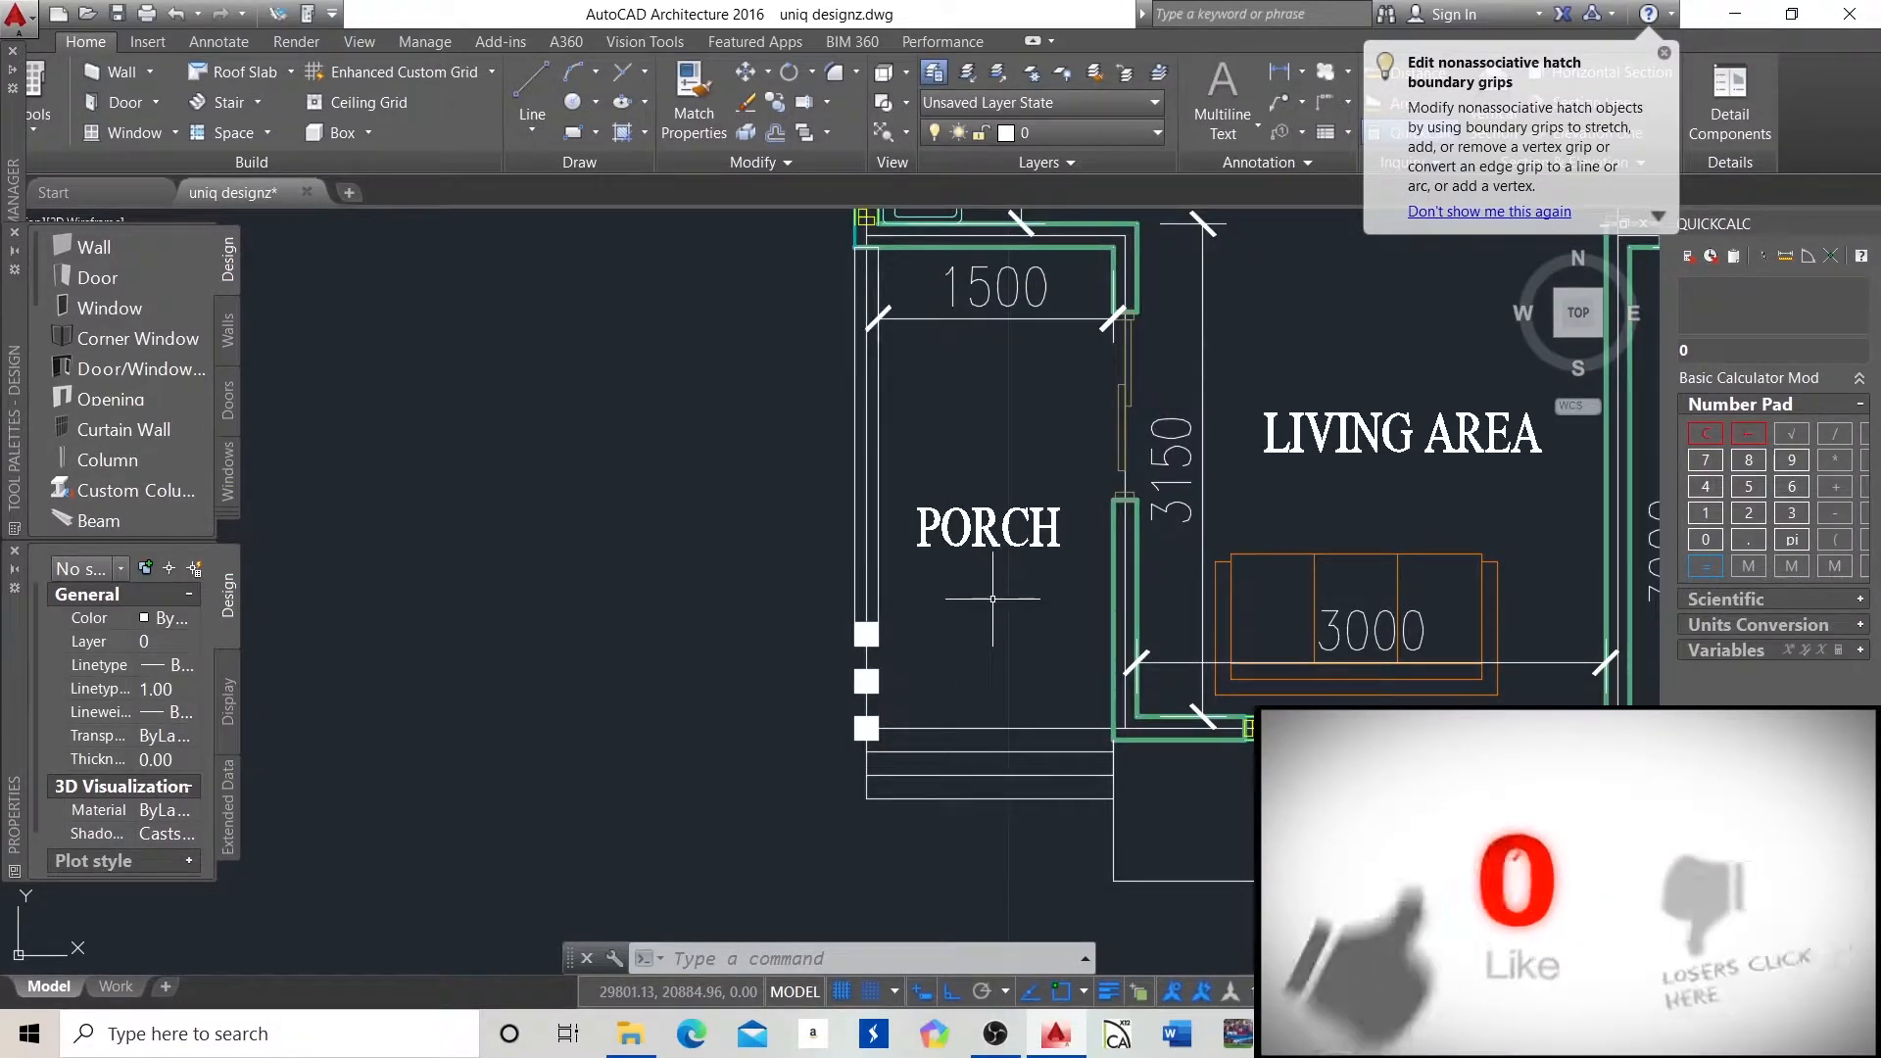
scroll(619, 642, down, 2)
scroll(619, 642, down, 3)
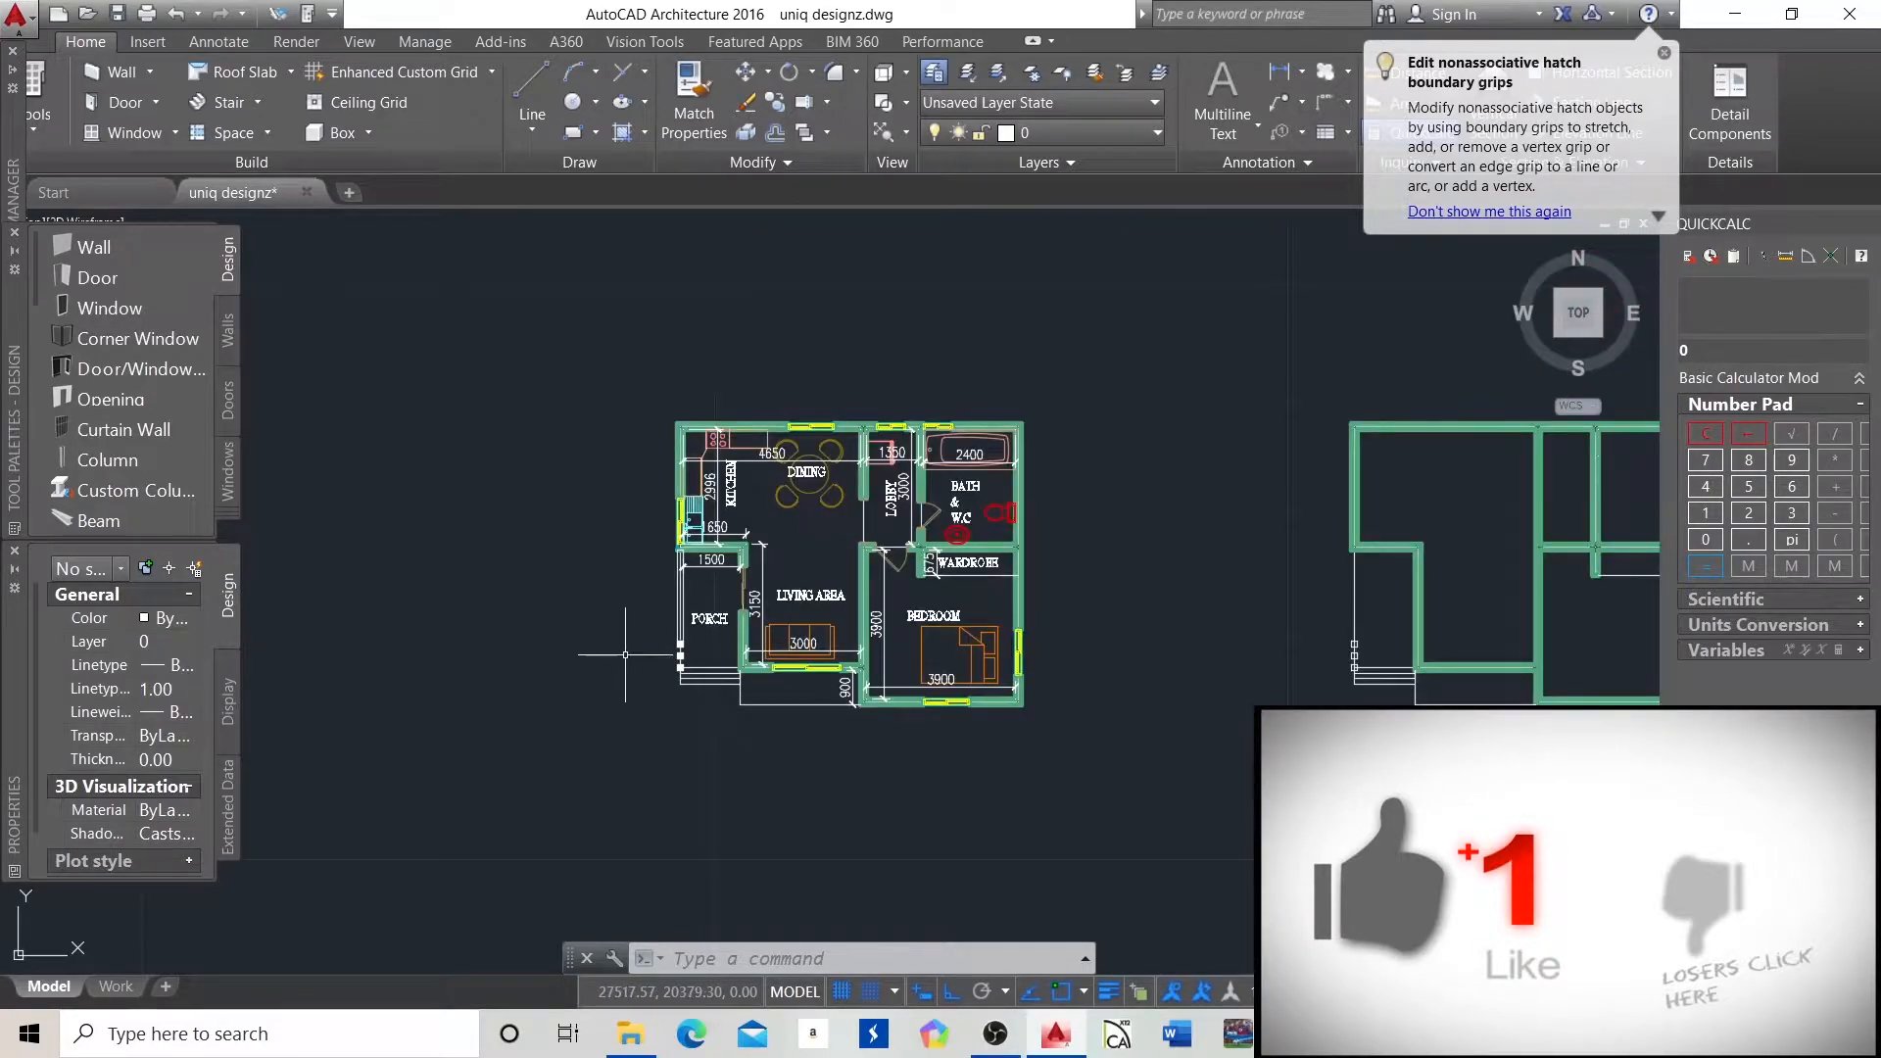
scroll(728, 495, up, 6)
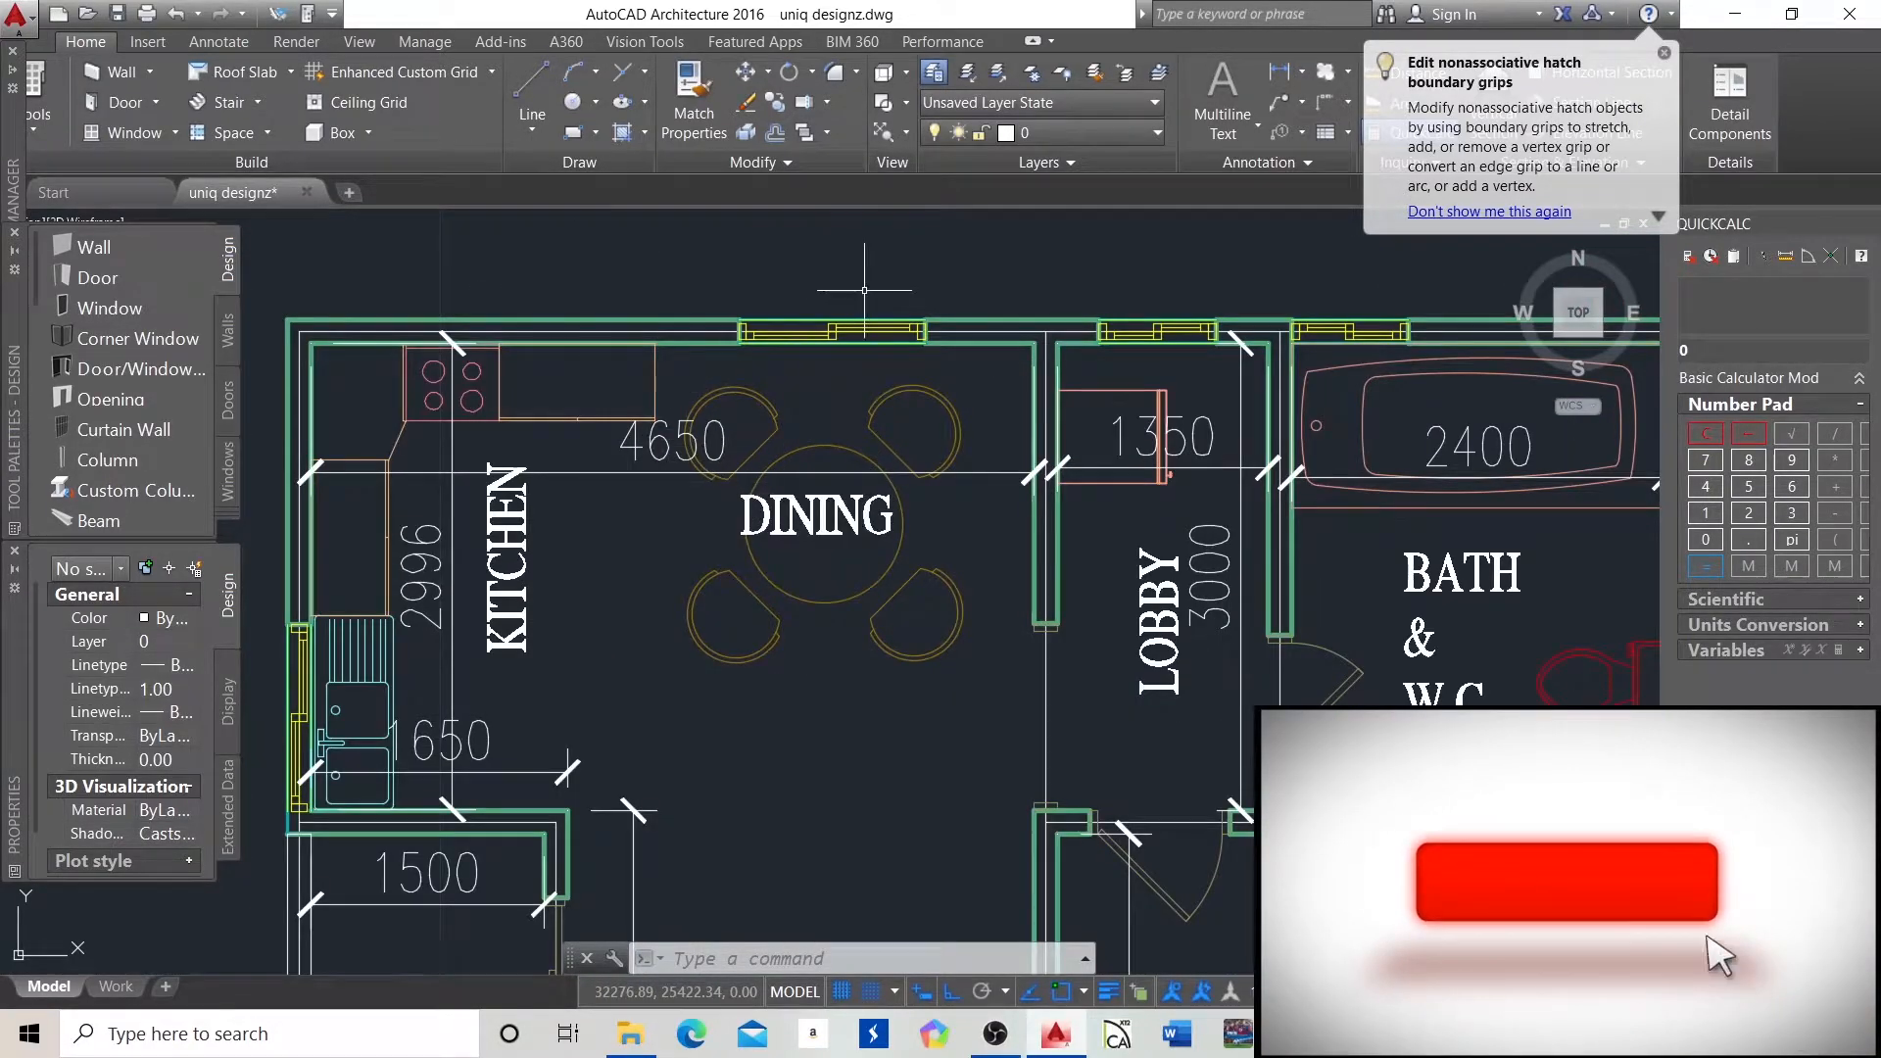
scroll(728, 495, down, 4)
scroll(745, 369, up, 4)
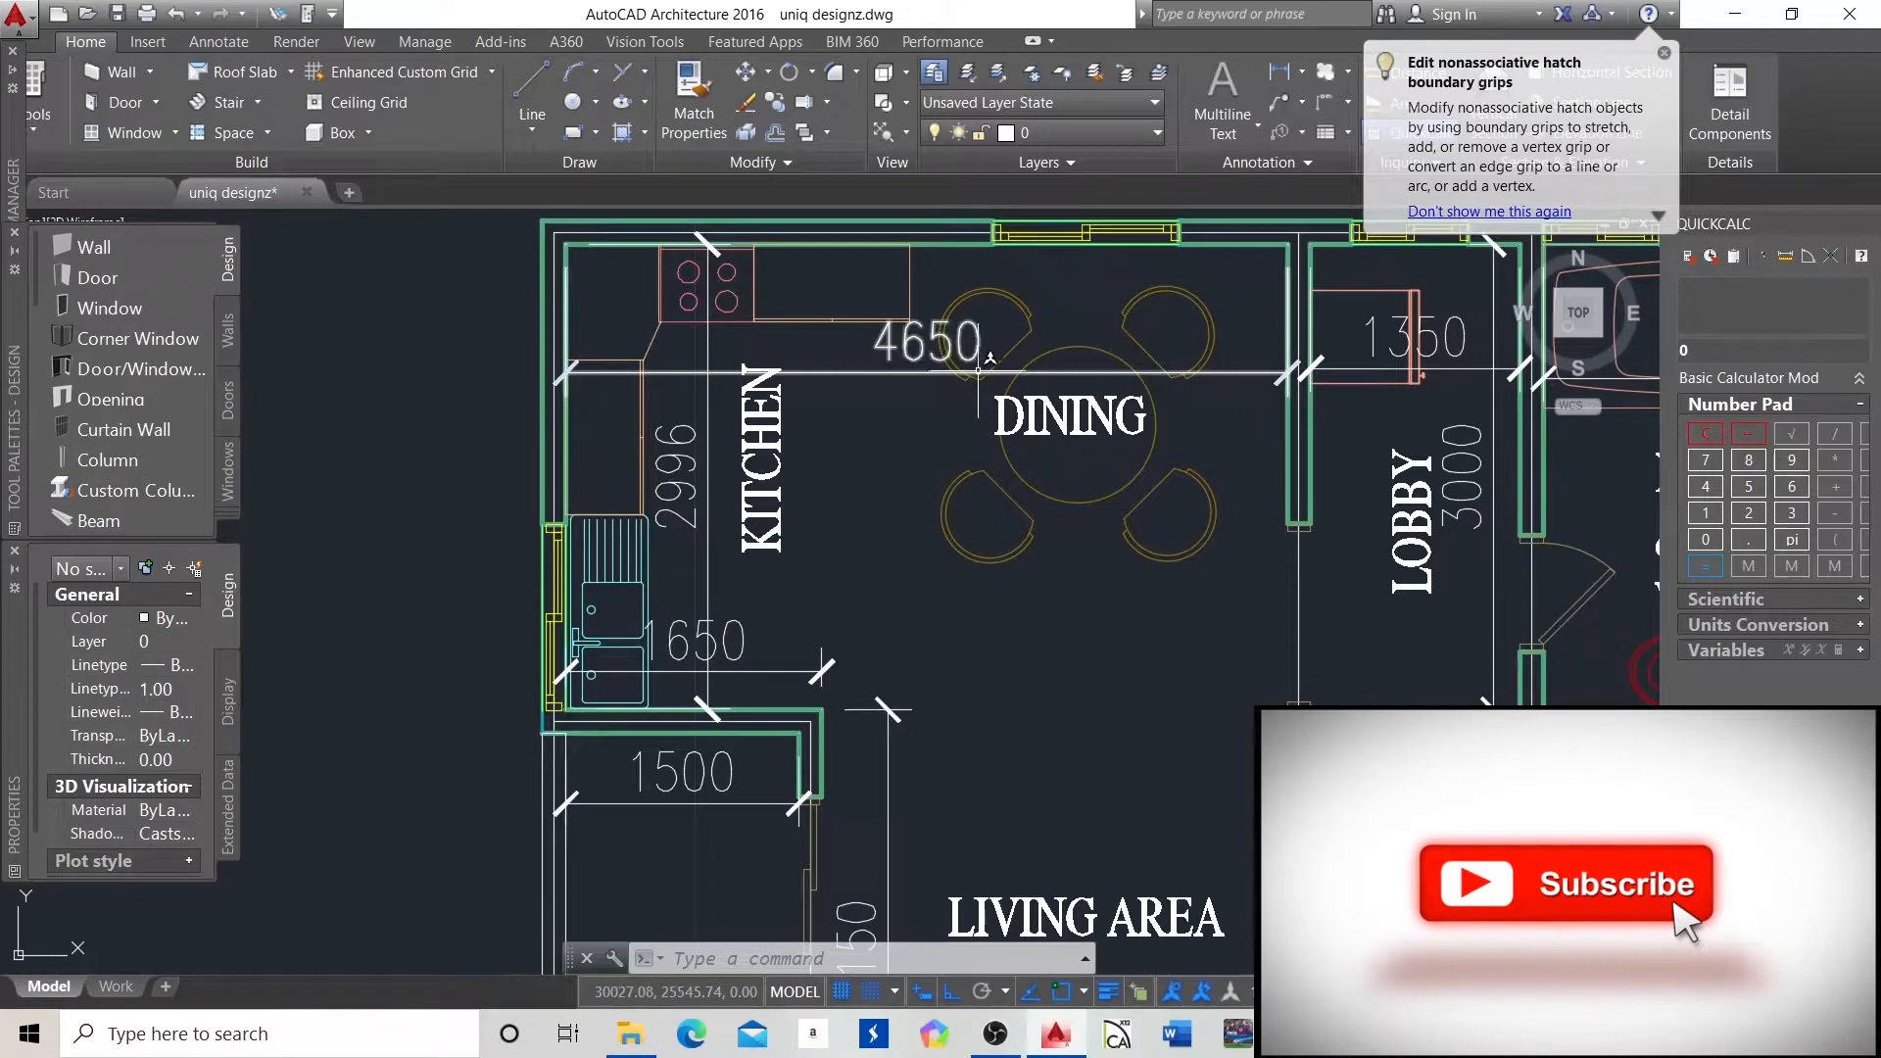
scroll(814, 343, down, 4)
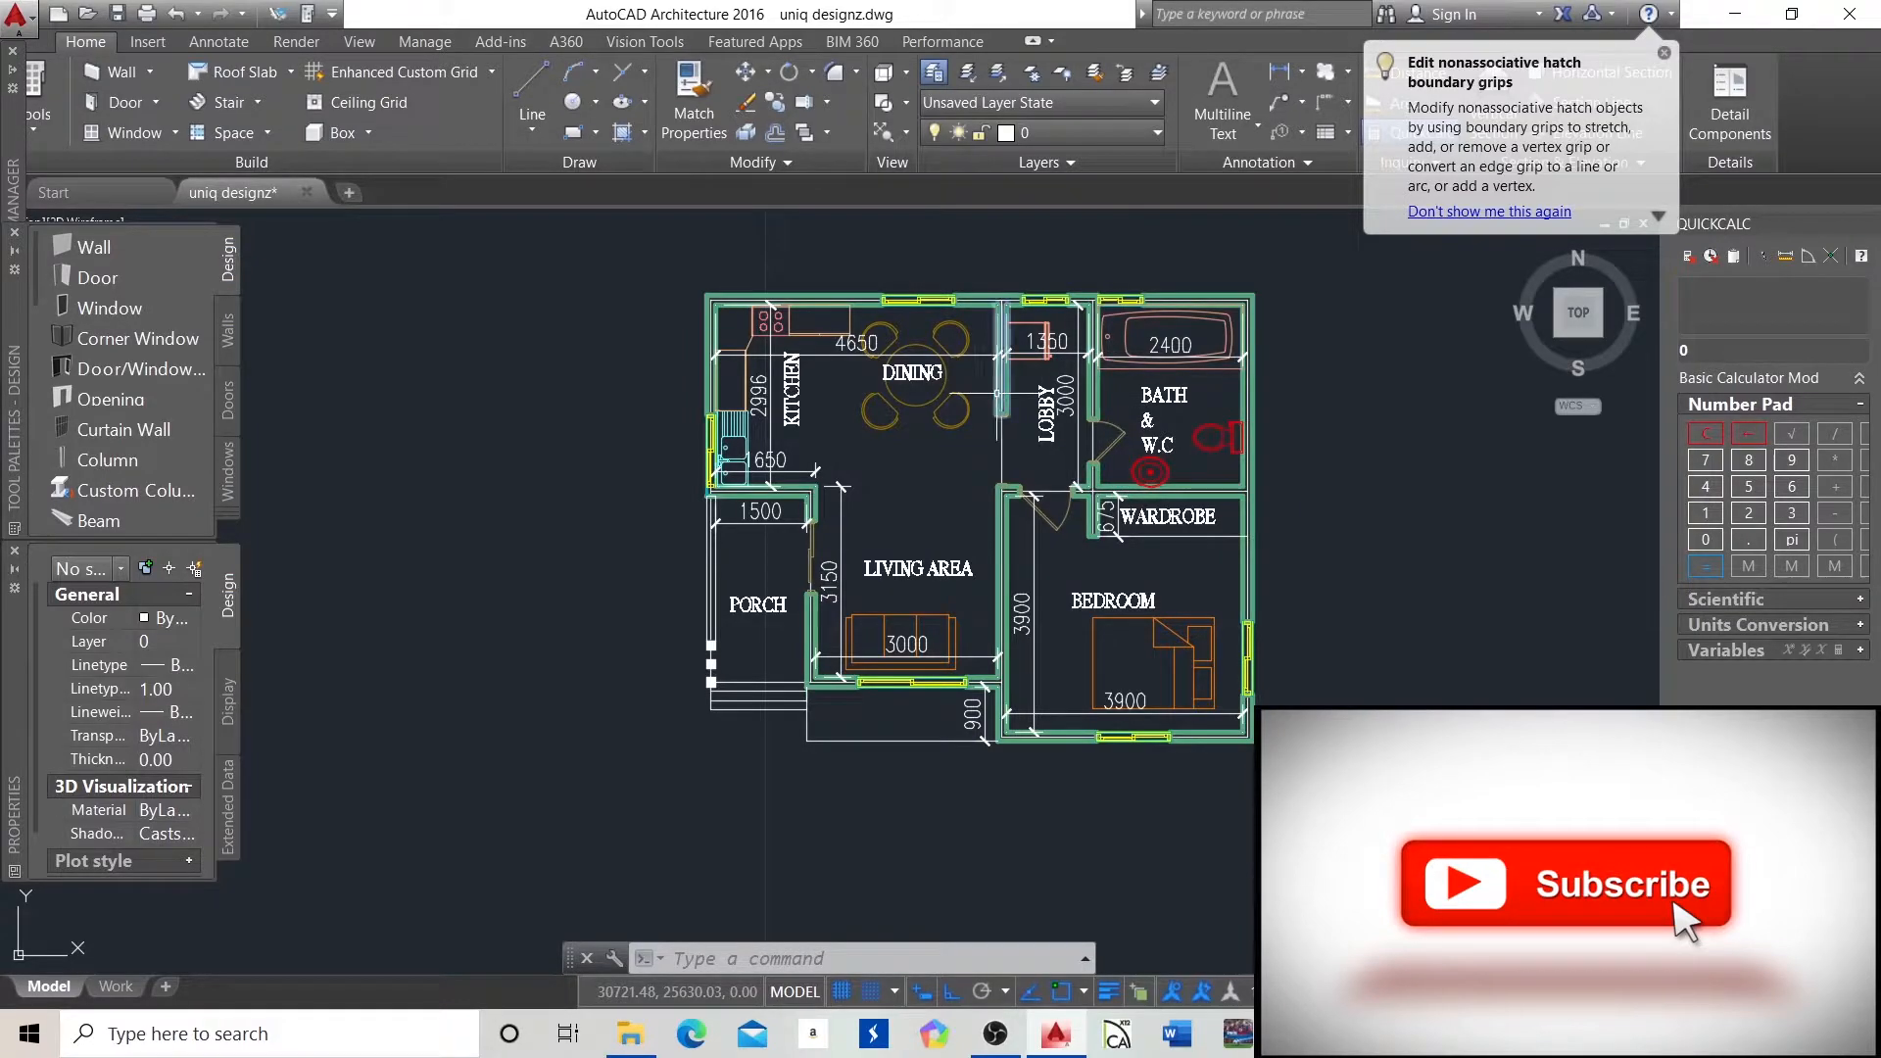
scroll(864, 369, up, 4)
scroll(720, 305, down, 4)
scroll(766, 320, up, 4)
scroll(766, 319, down, 4)
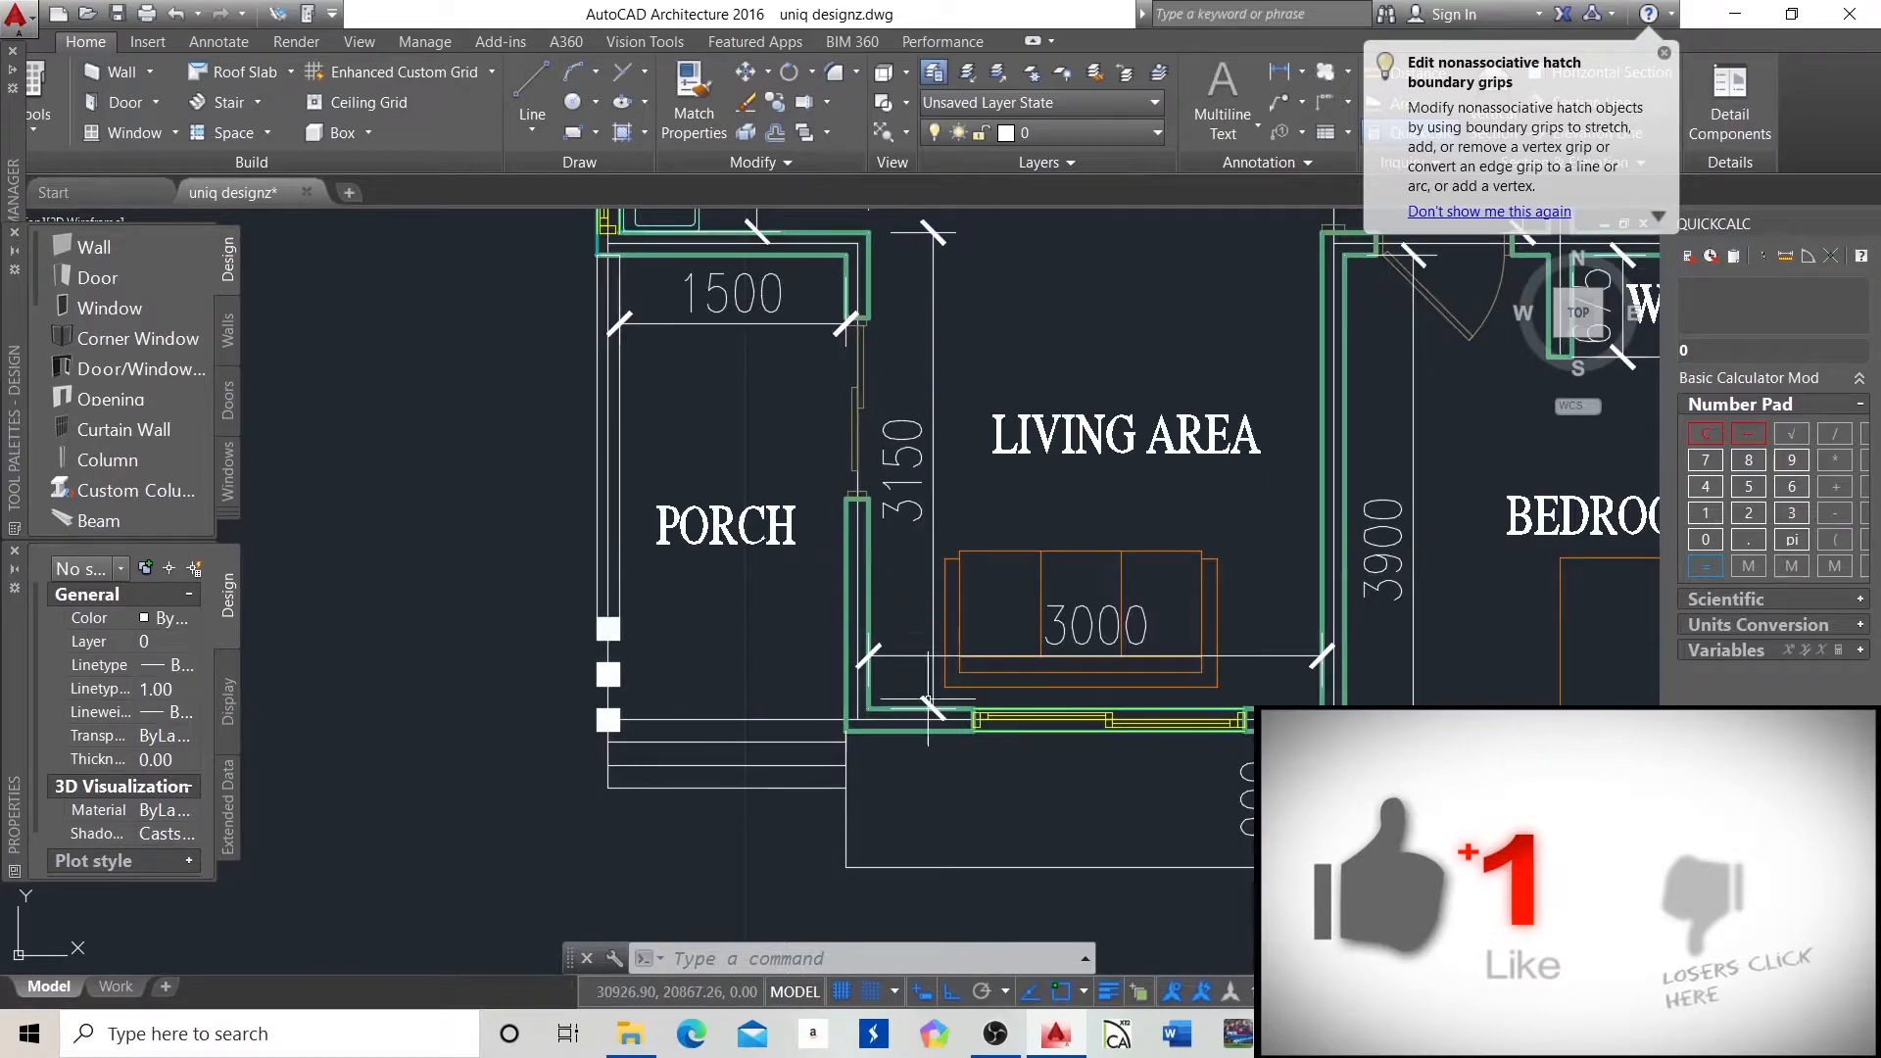
scroll(880, 620, up, 4)
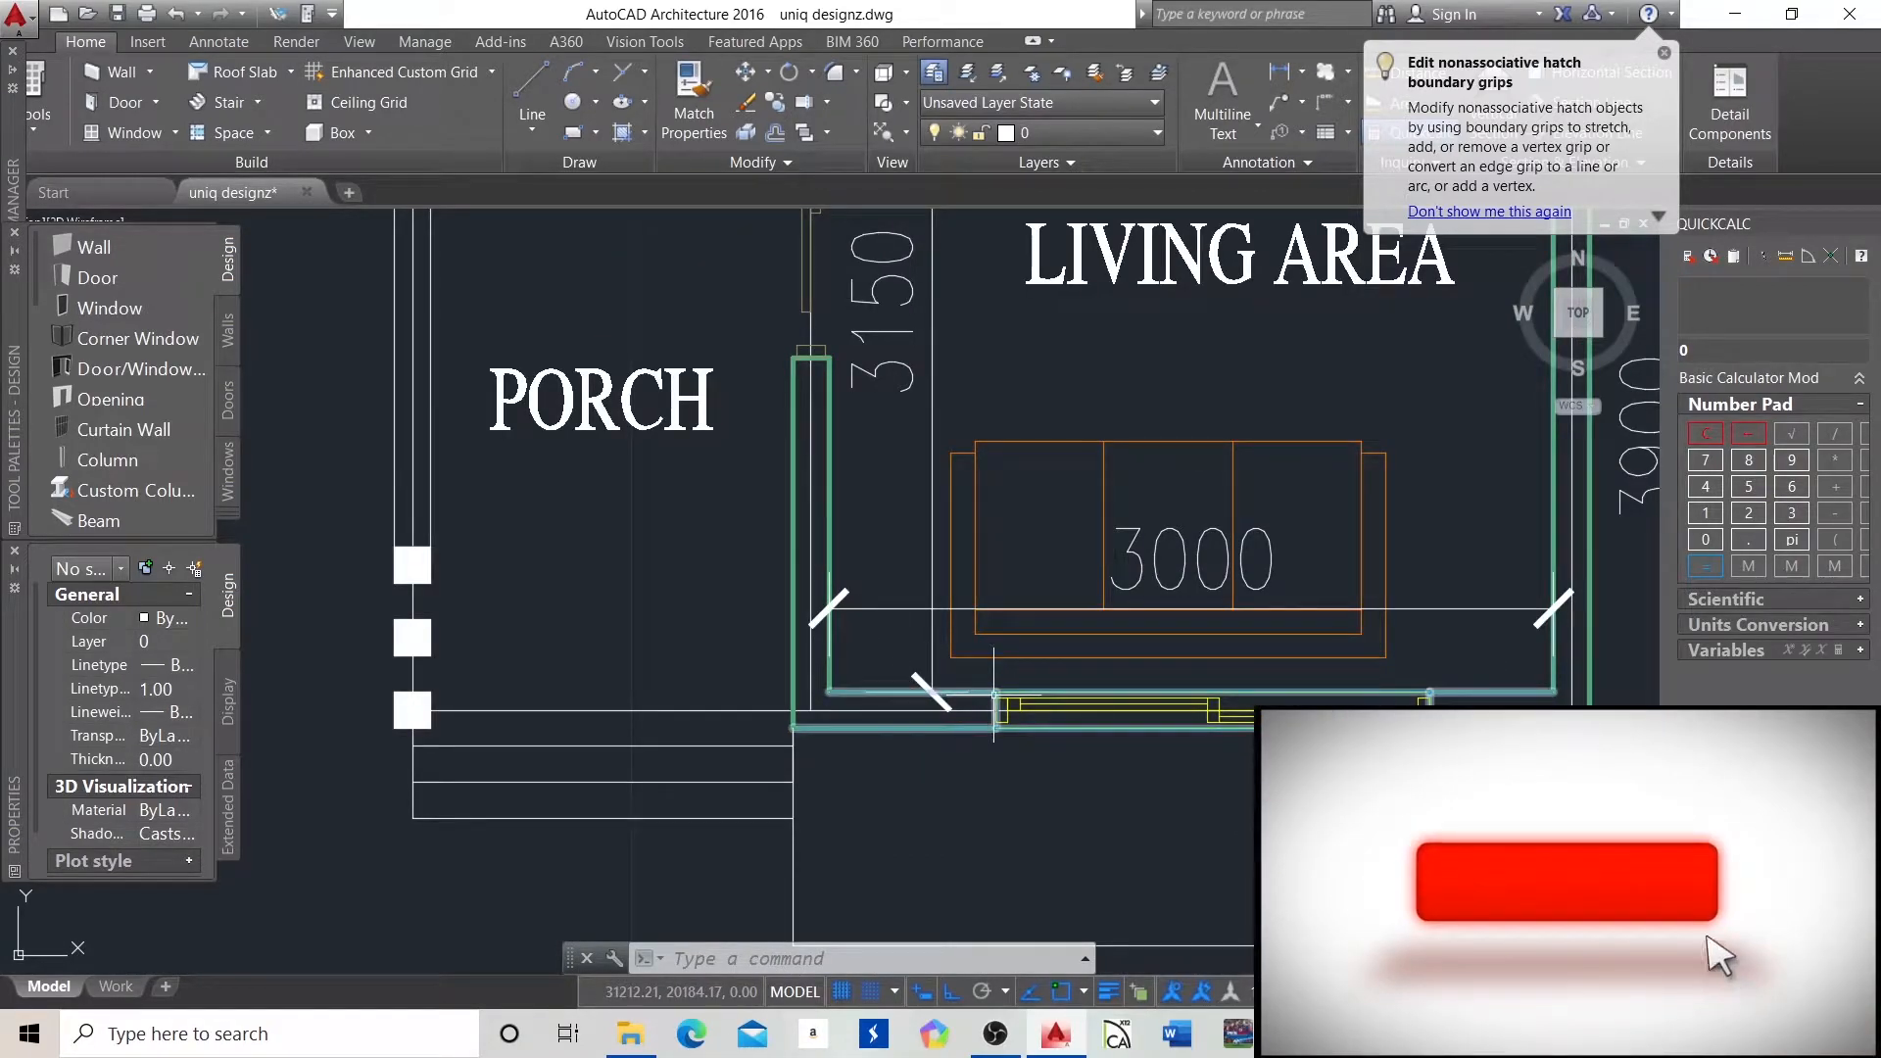
scroll(934, 707, down, 2)
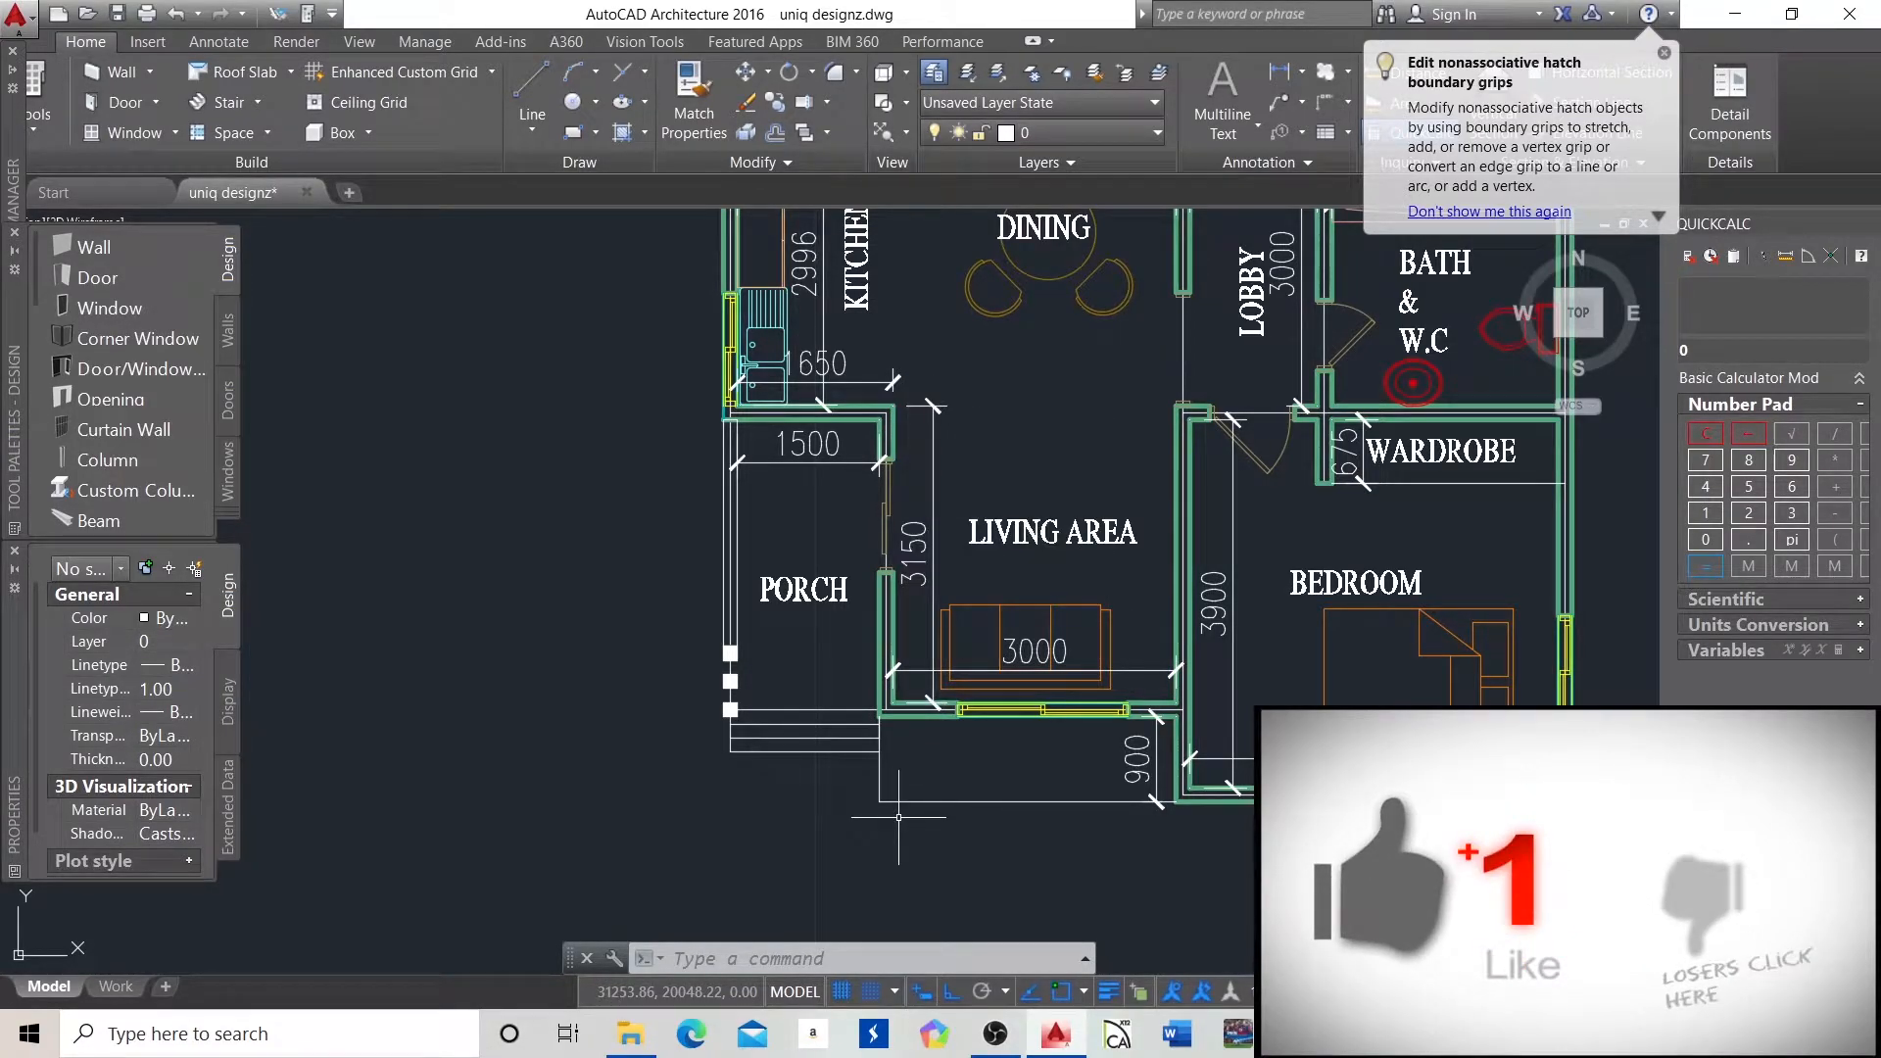
Delete the living area's vertical and horizontal interior dimensions.
click(934, 406)
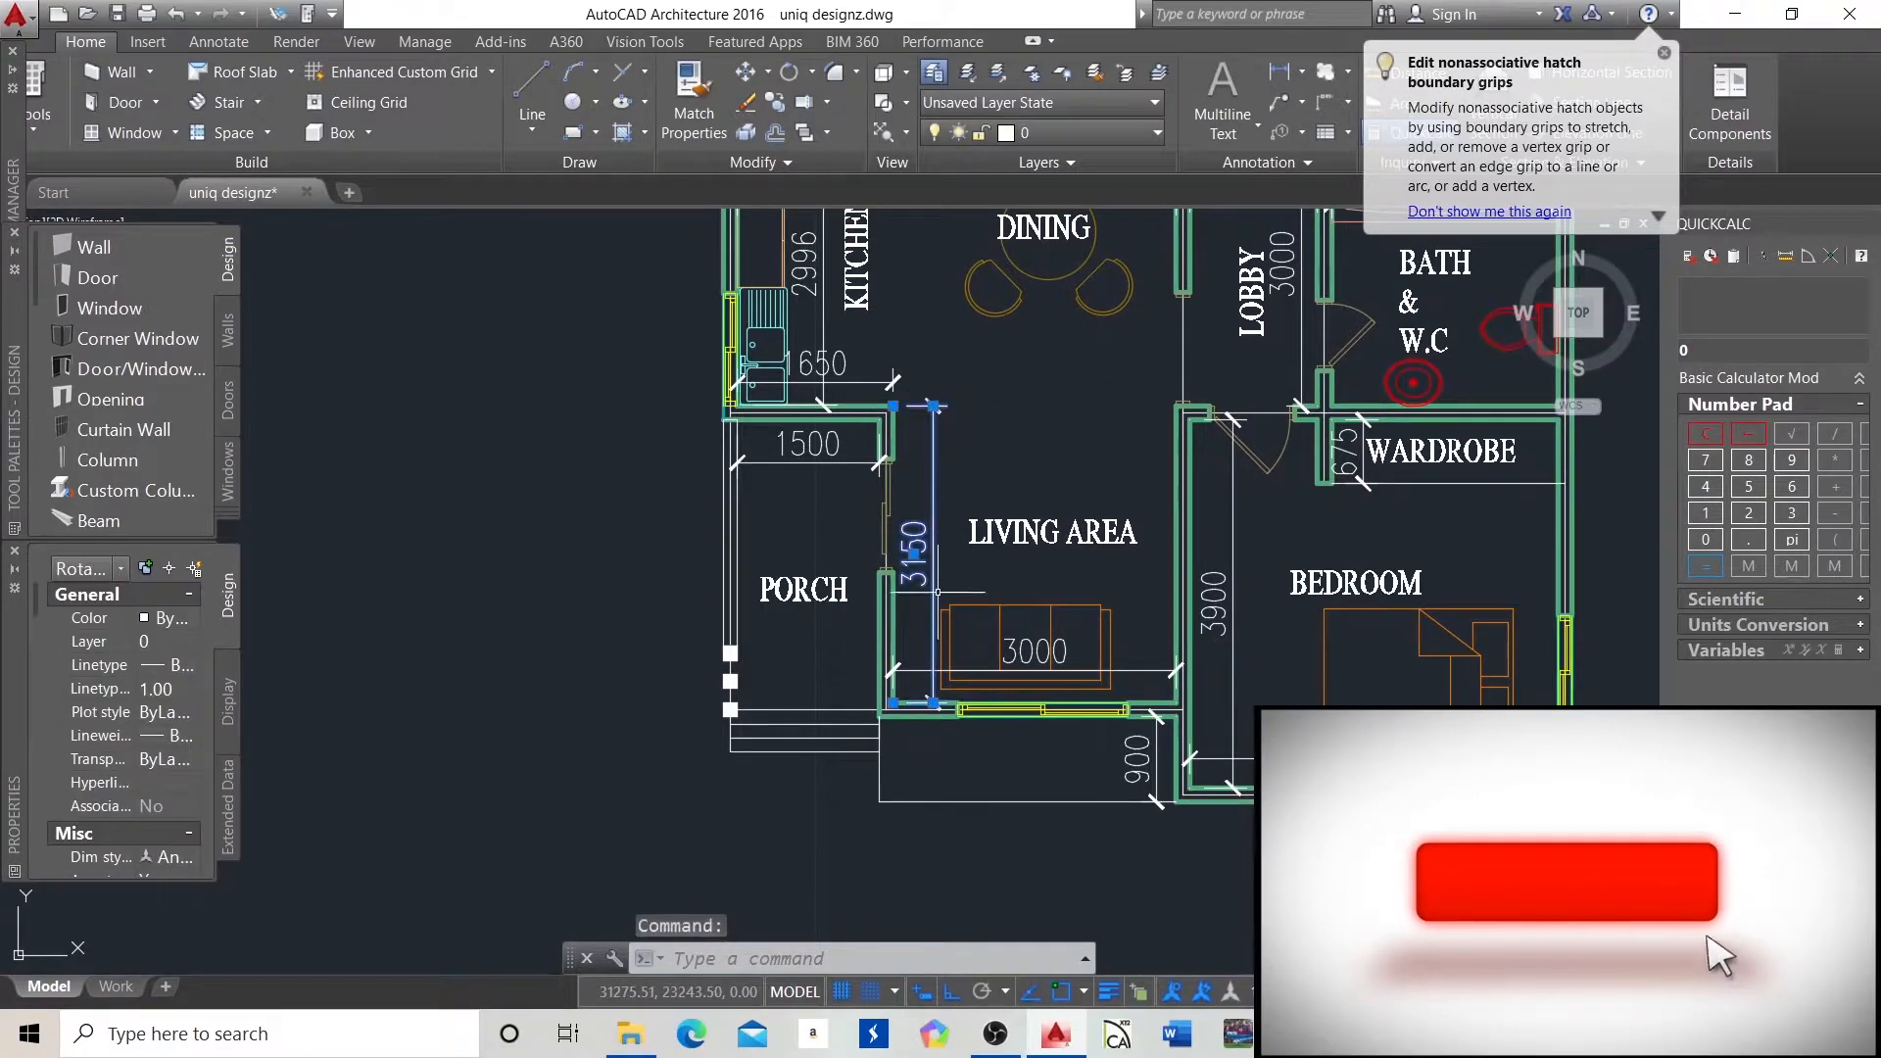
click(916, 673)
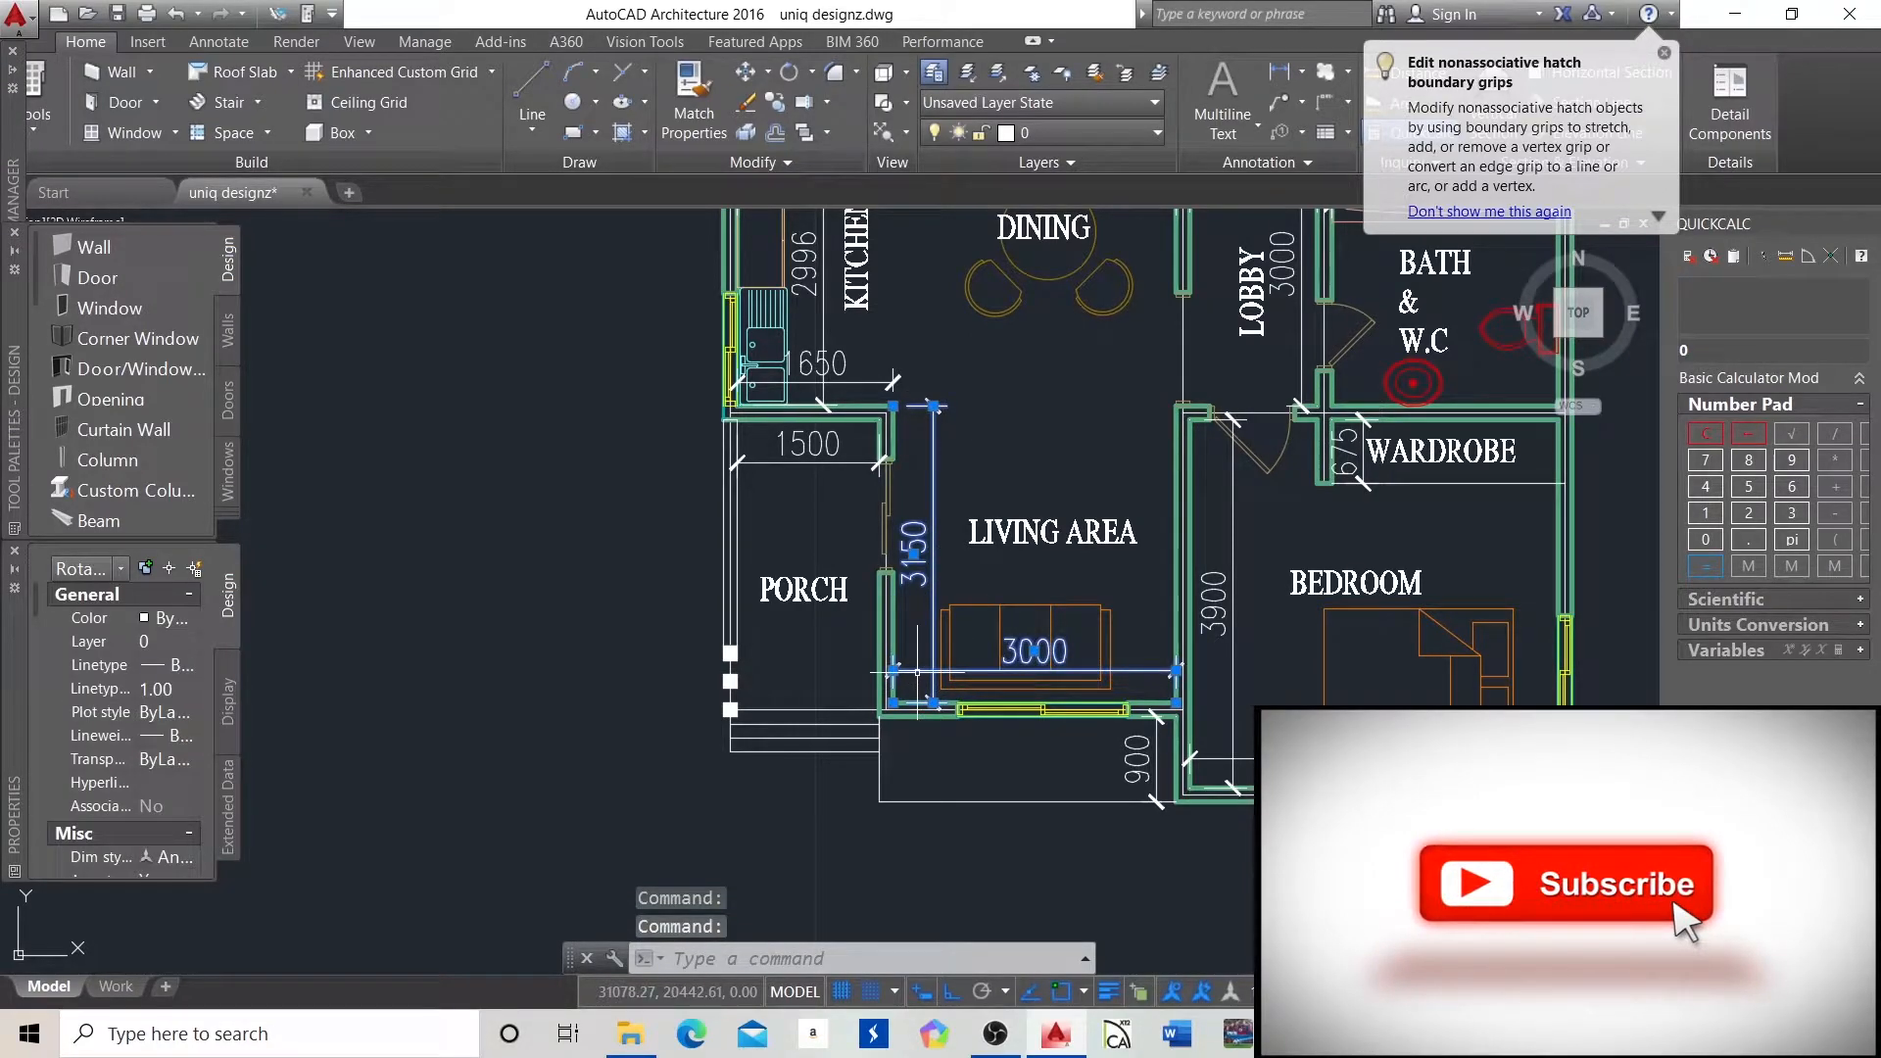
key(Delete)
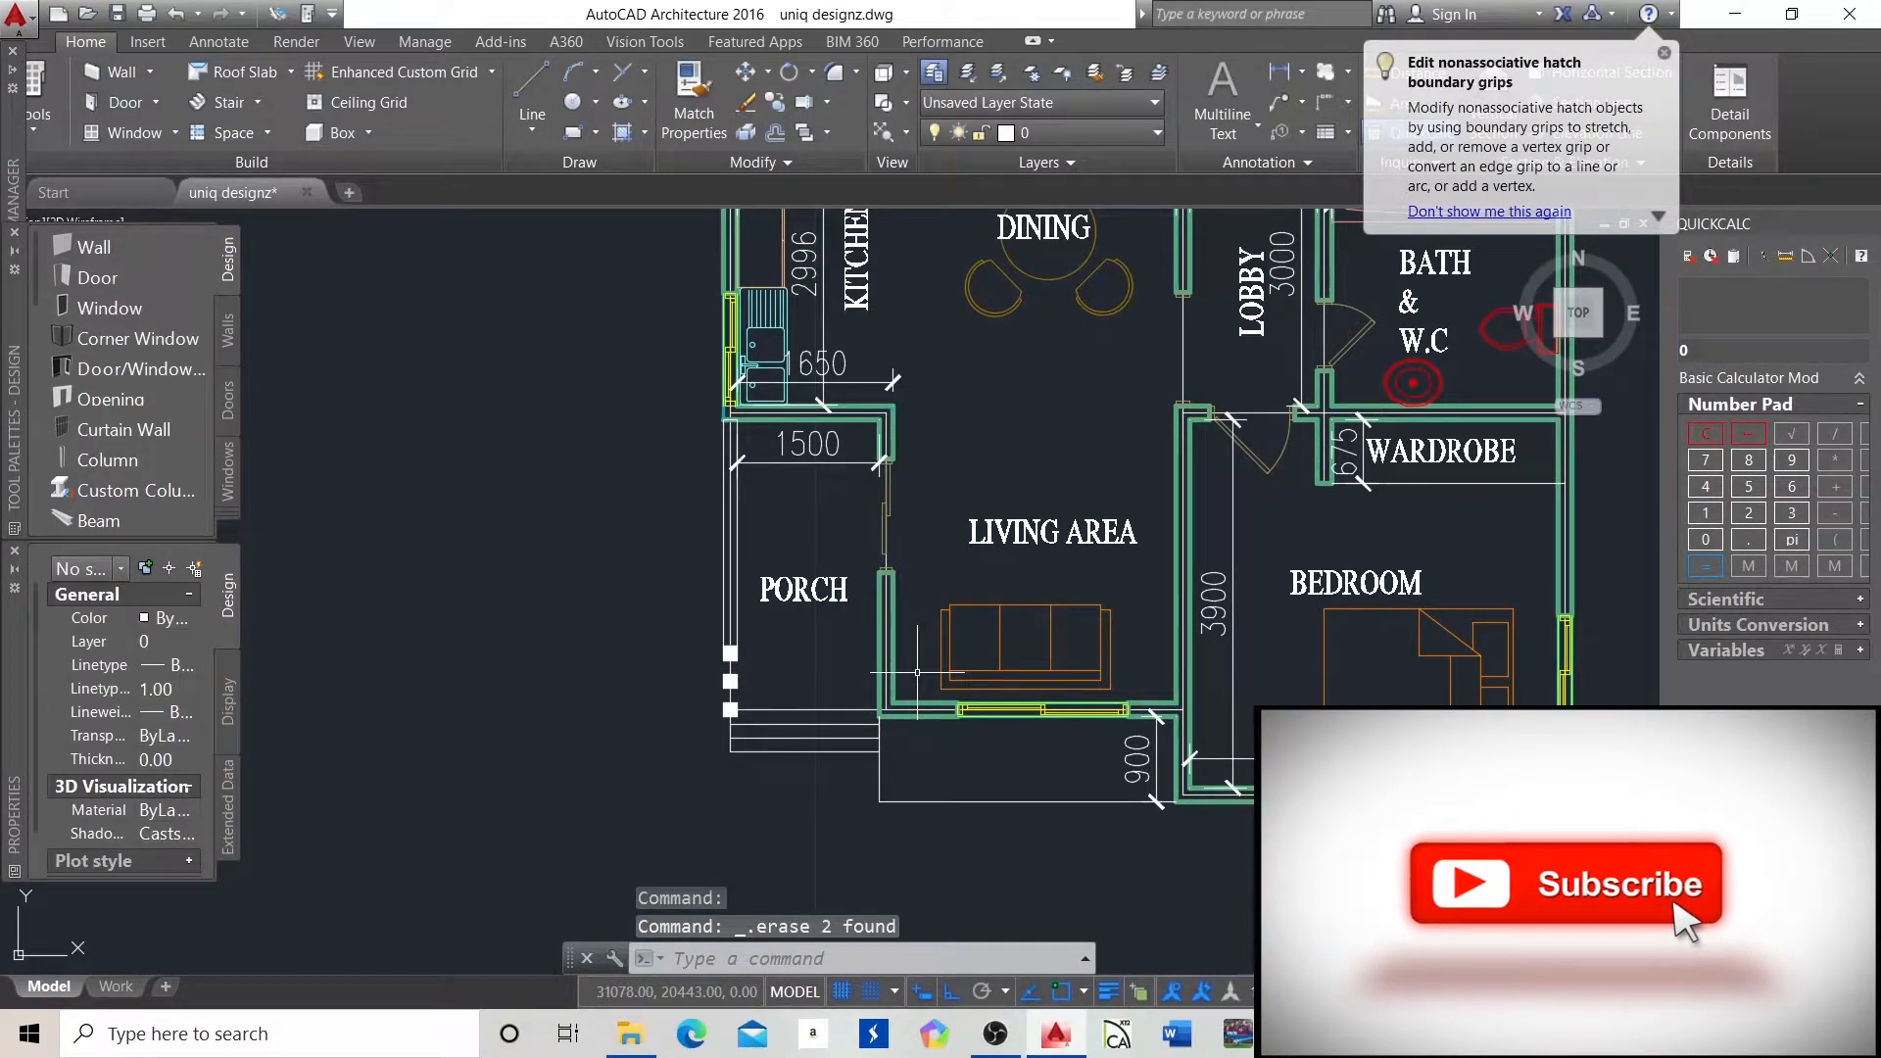
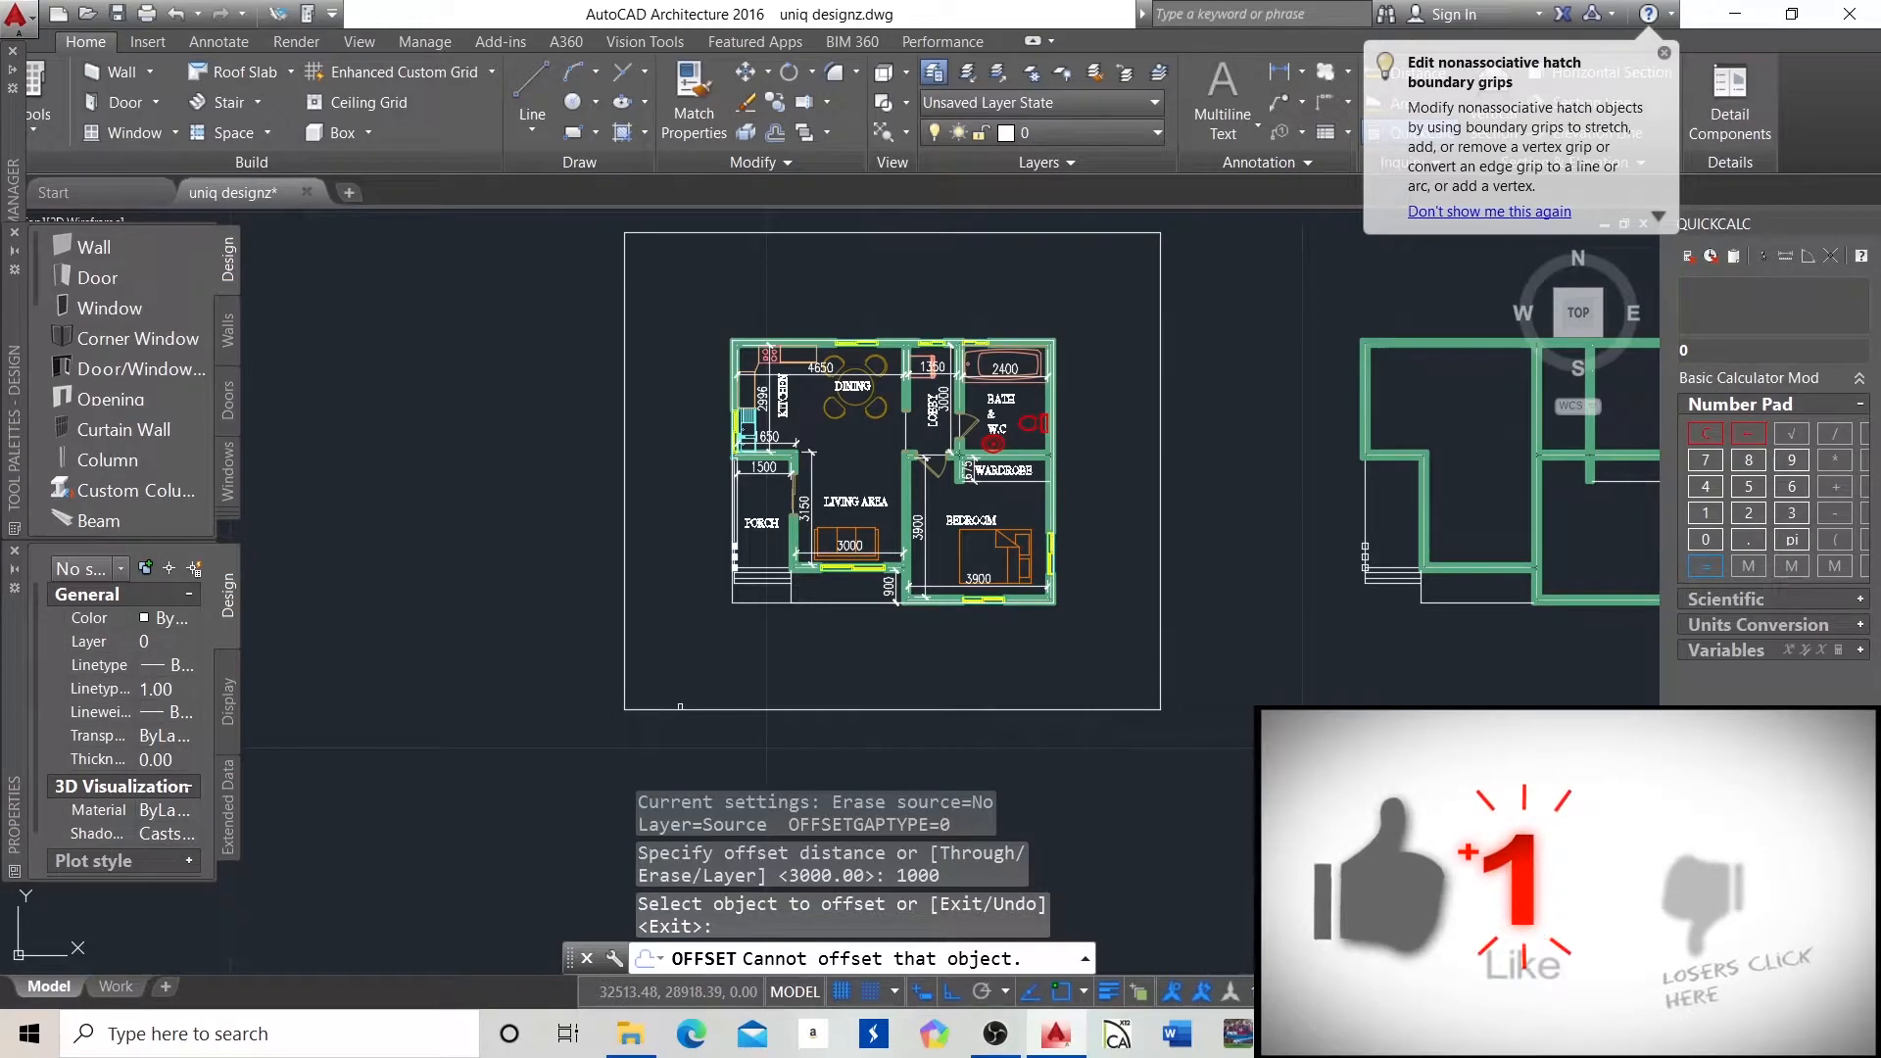
Offset the large rectangle around the plan inward by 1000, offset the new rectangle inward by the same distance, and end the command.
click(677, 711)
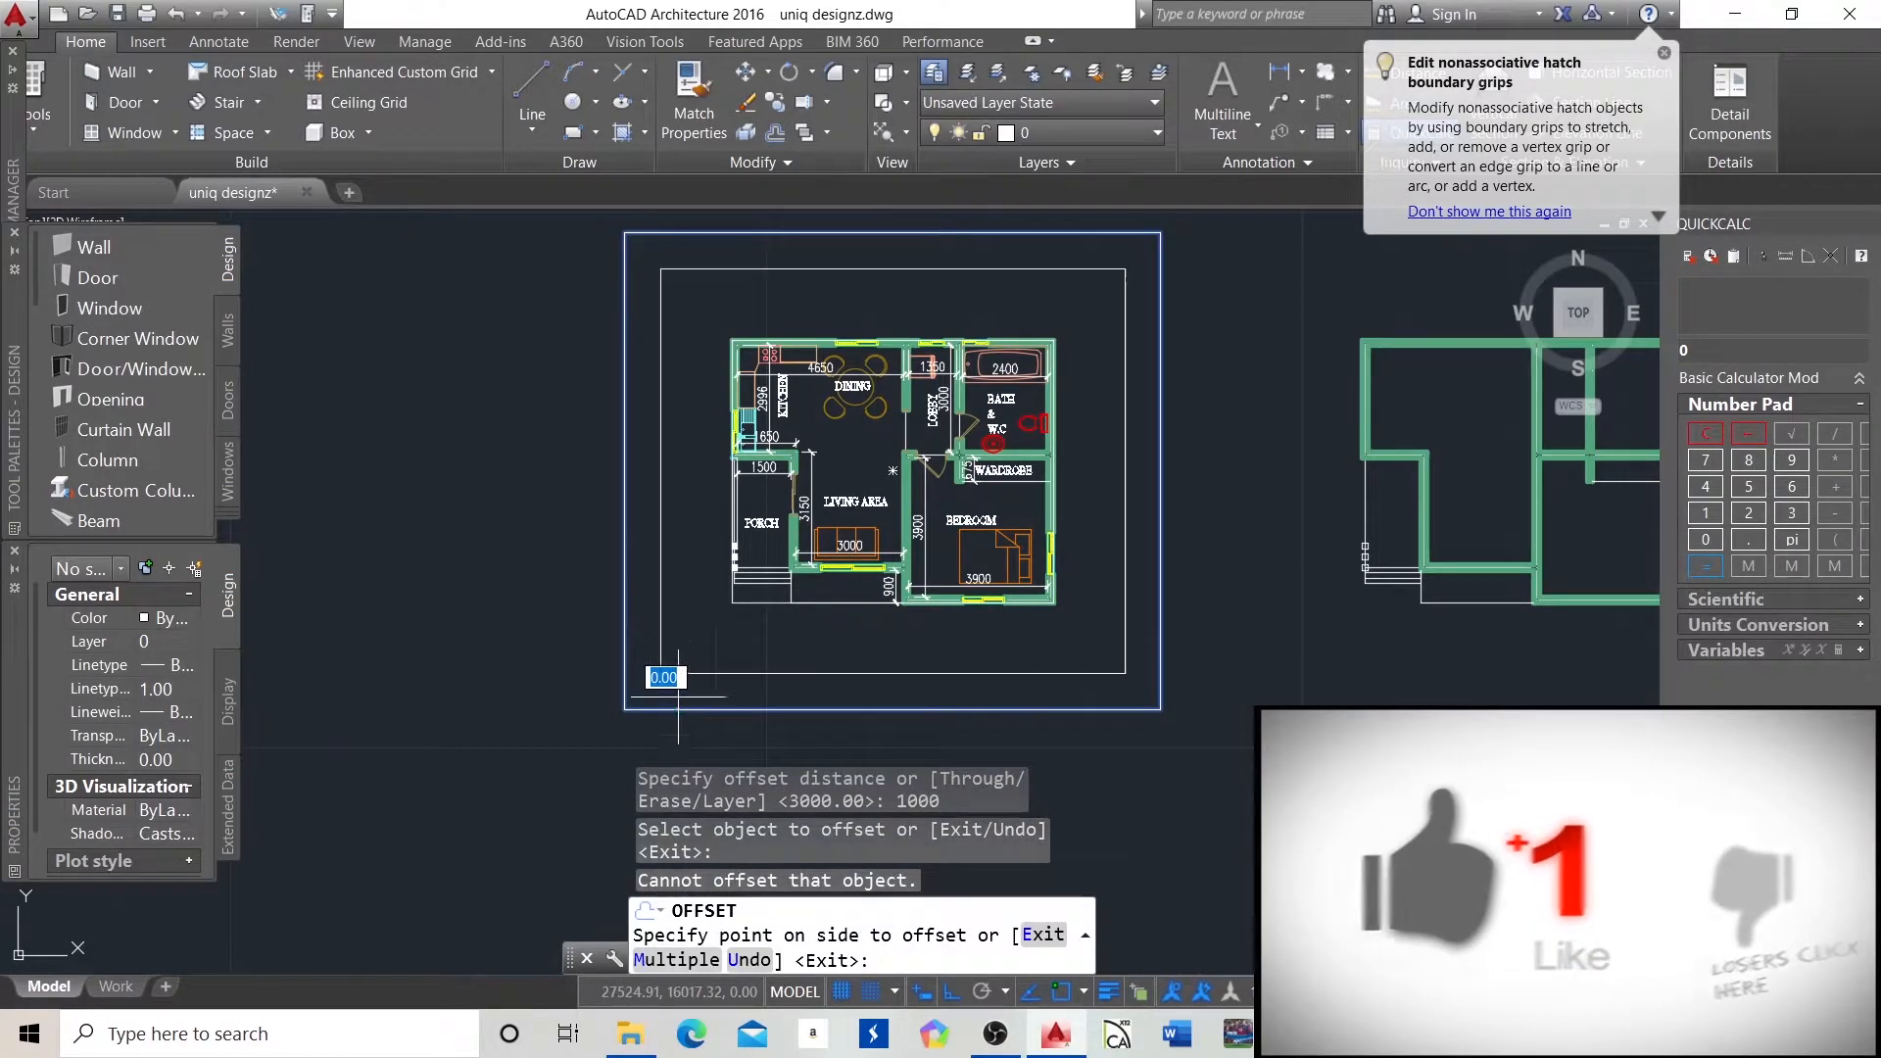
click(678, 675)
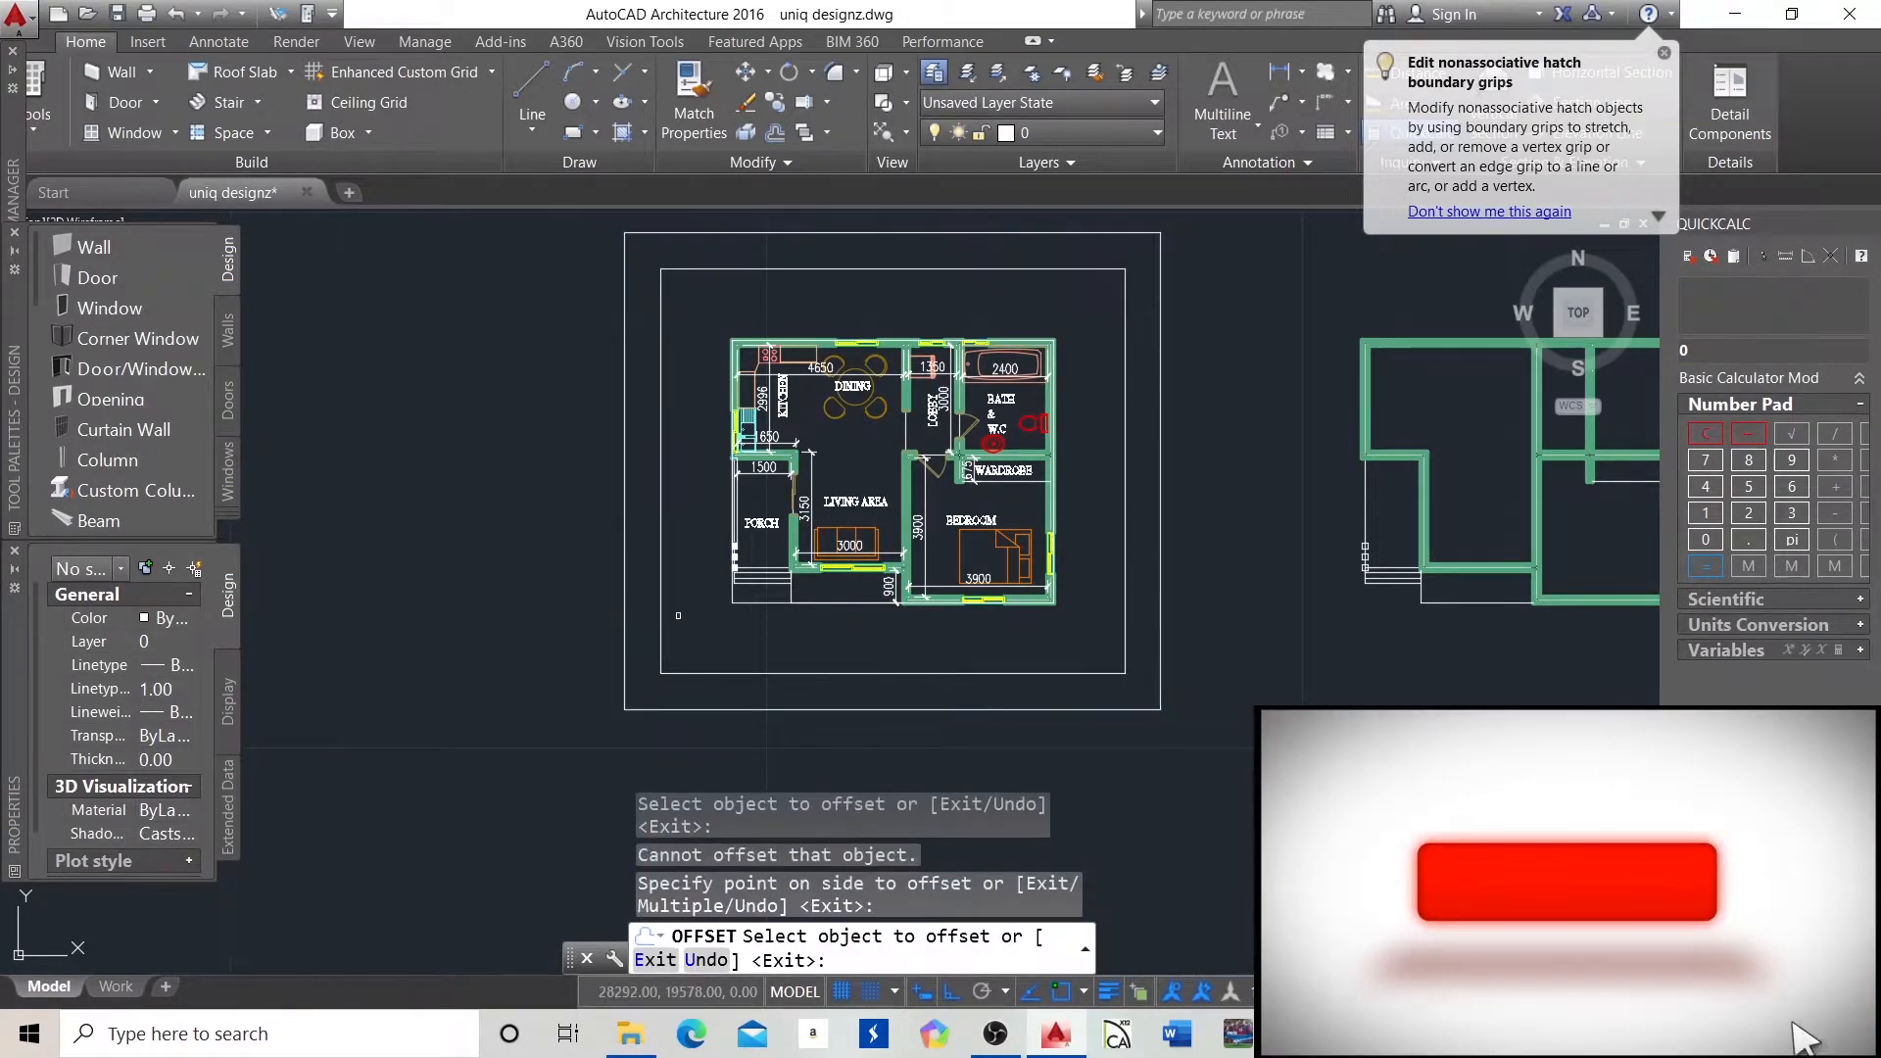
click(678, 674)
click(690, 604)
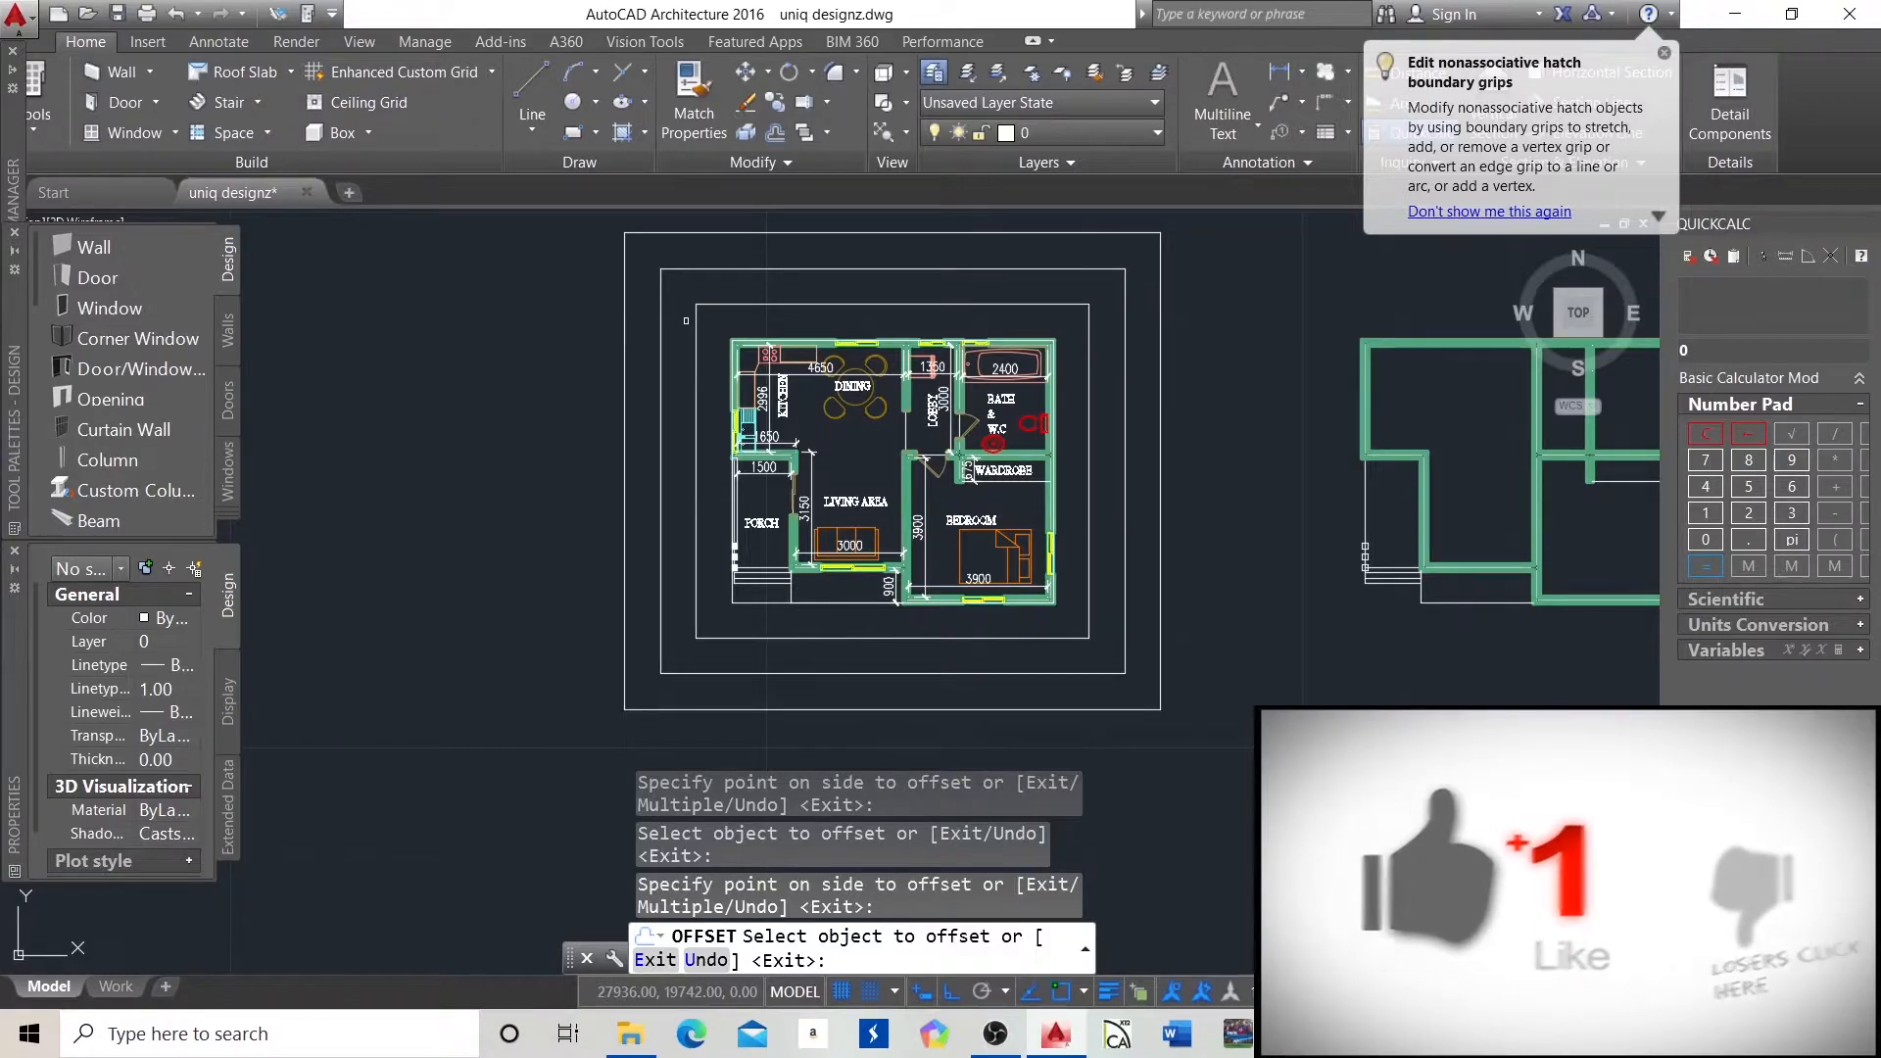
key(Escape)
key(Escape)
key(Escape)
key(Escape)
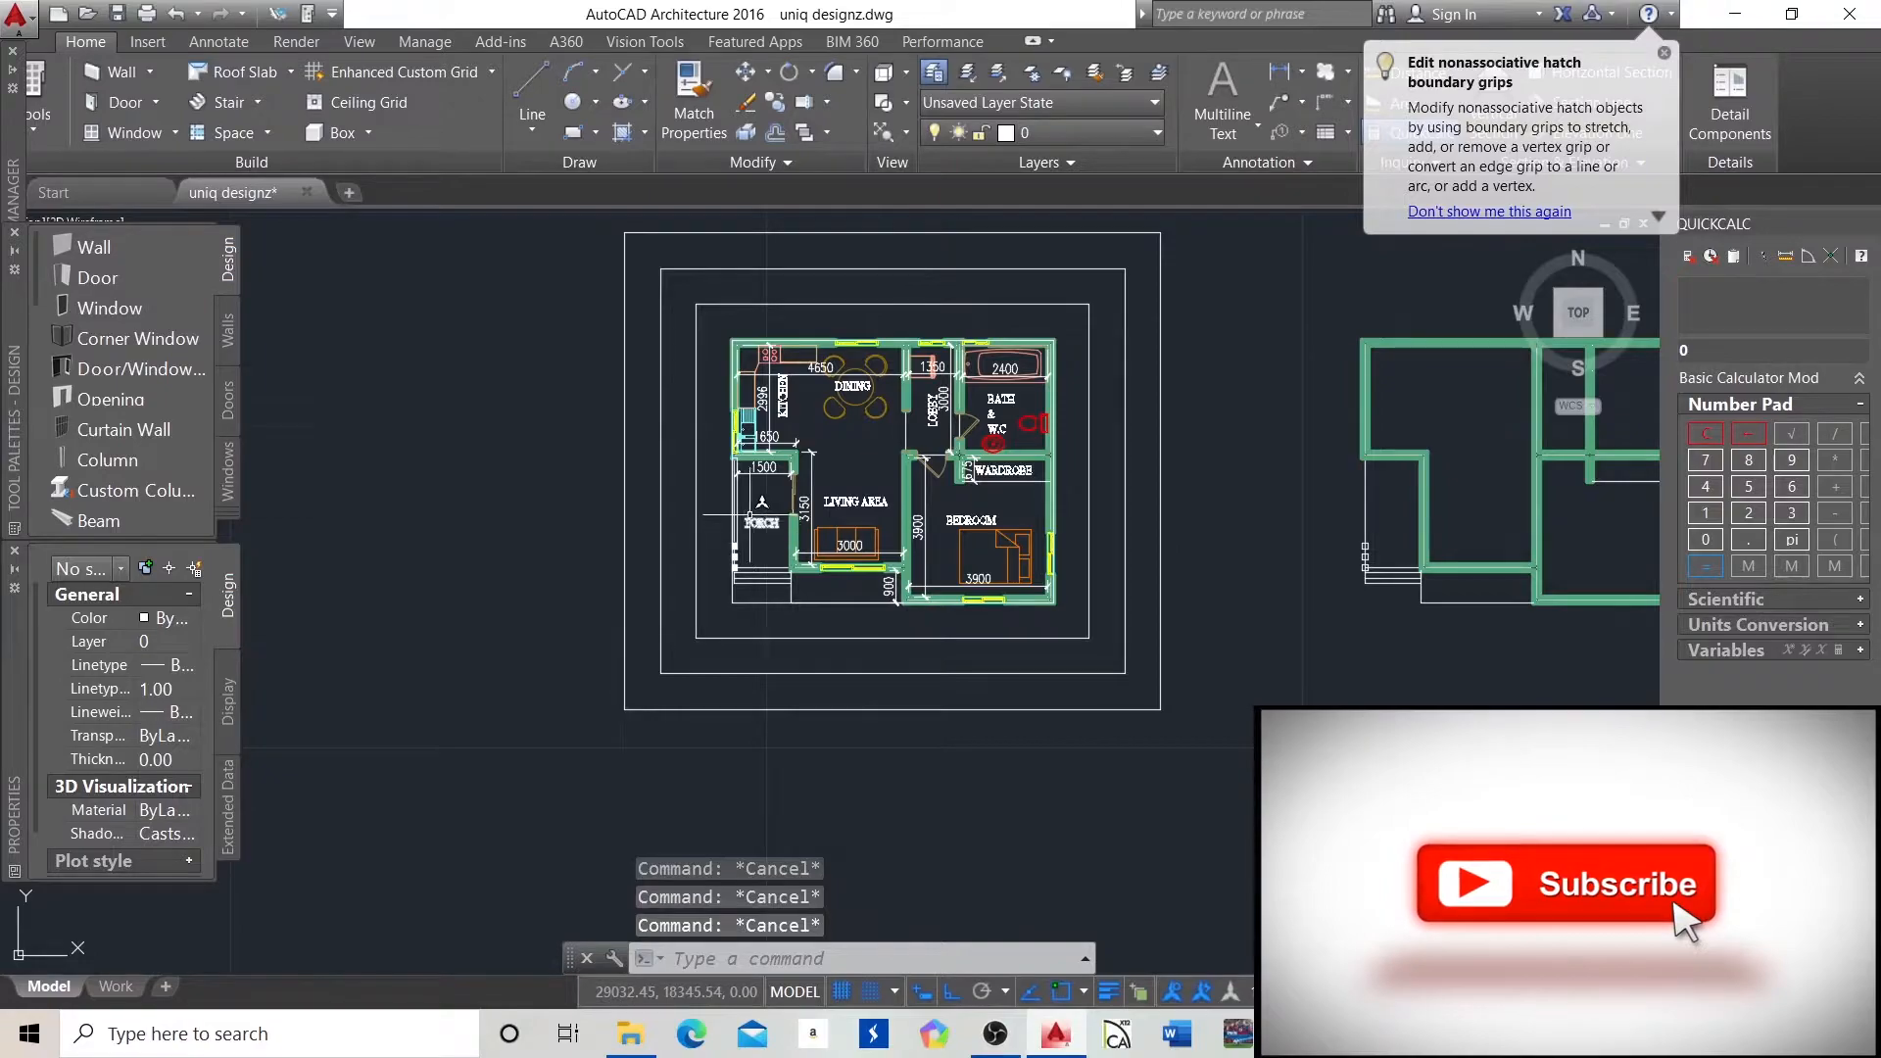
Extend both wall centrelines at the kitchen's upper outer corner, upward and leftward, using the outermost rectangle as the boundary.
scroll(794, 375, up, 5)
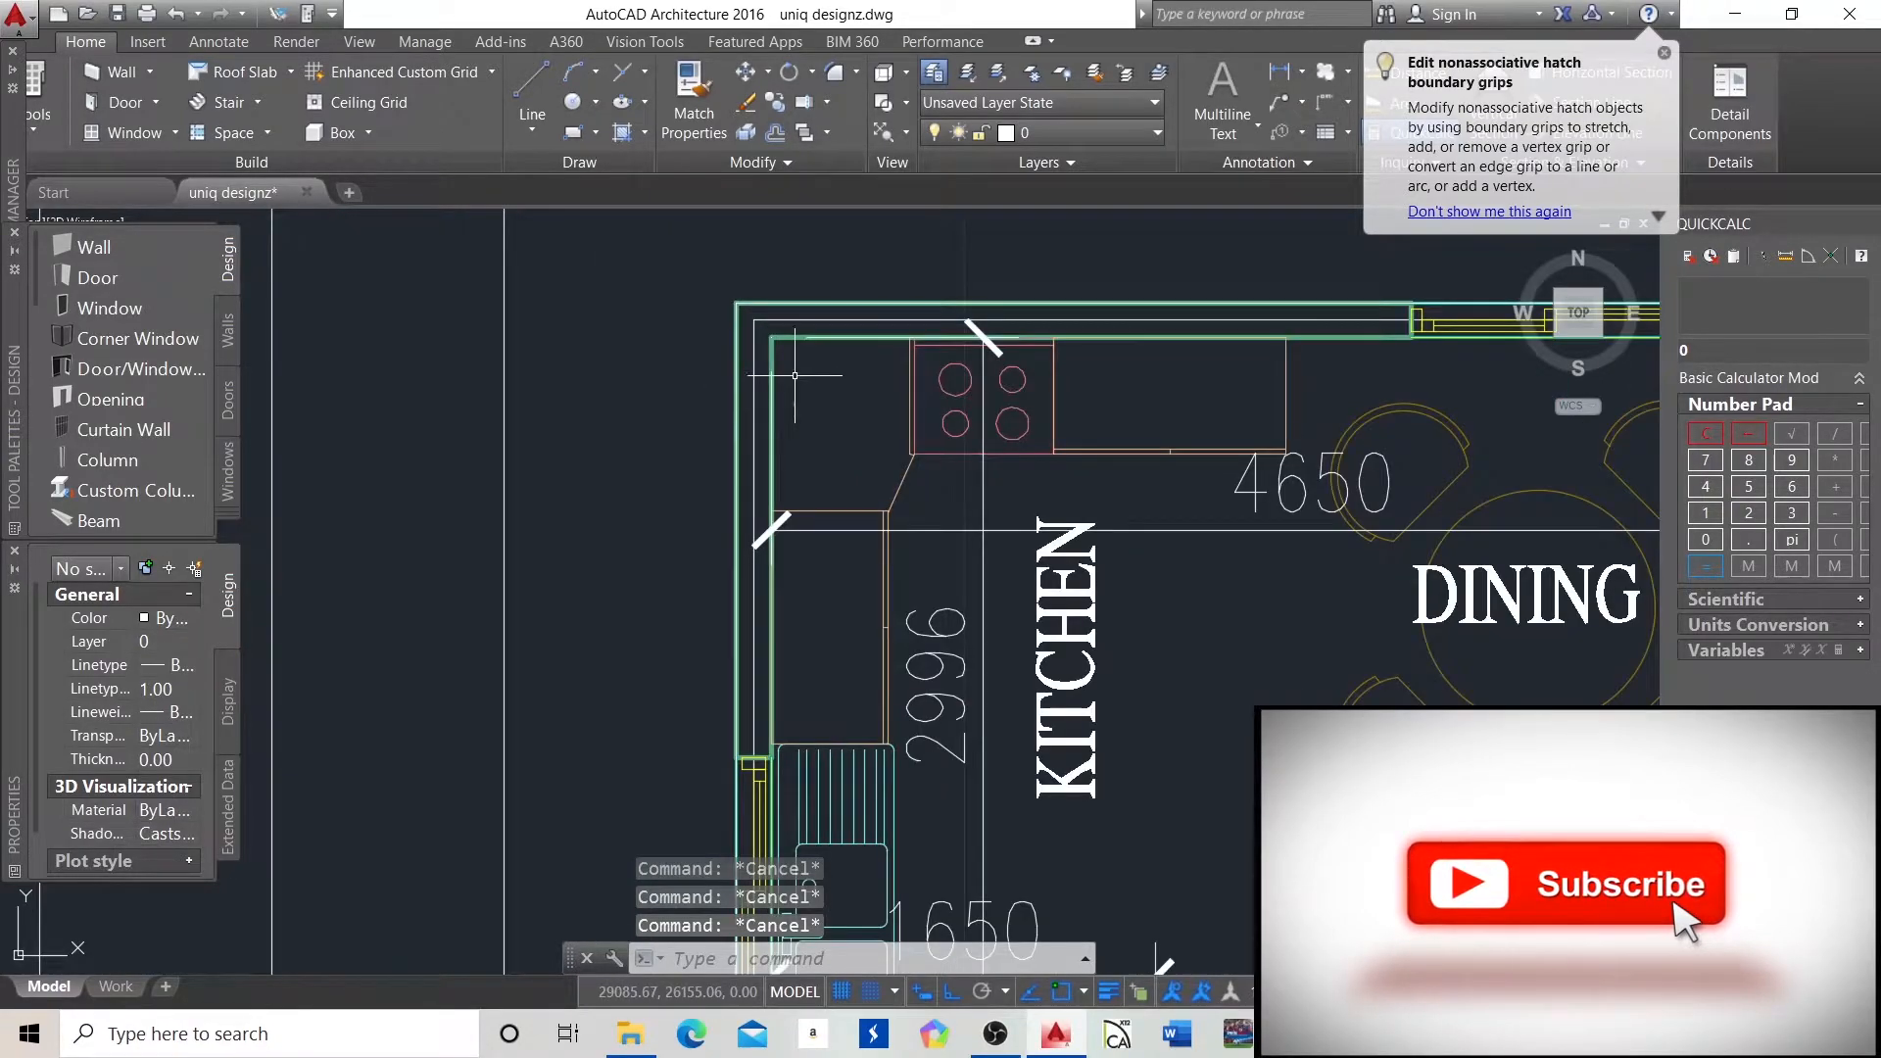
scroll(743, 339, up, 5)
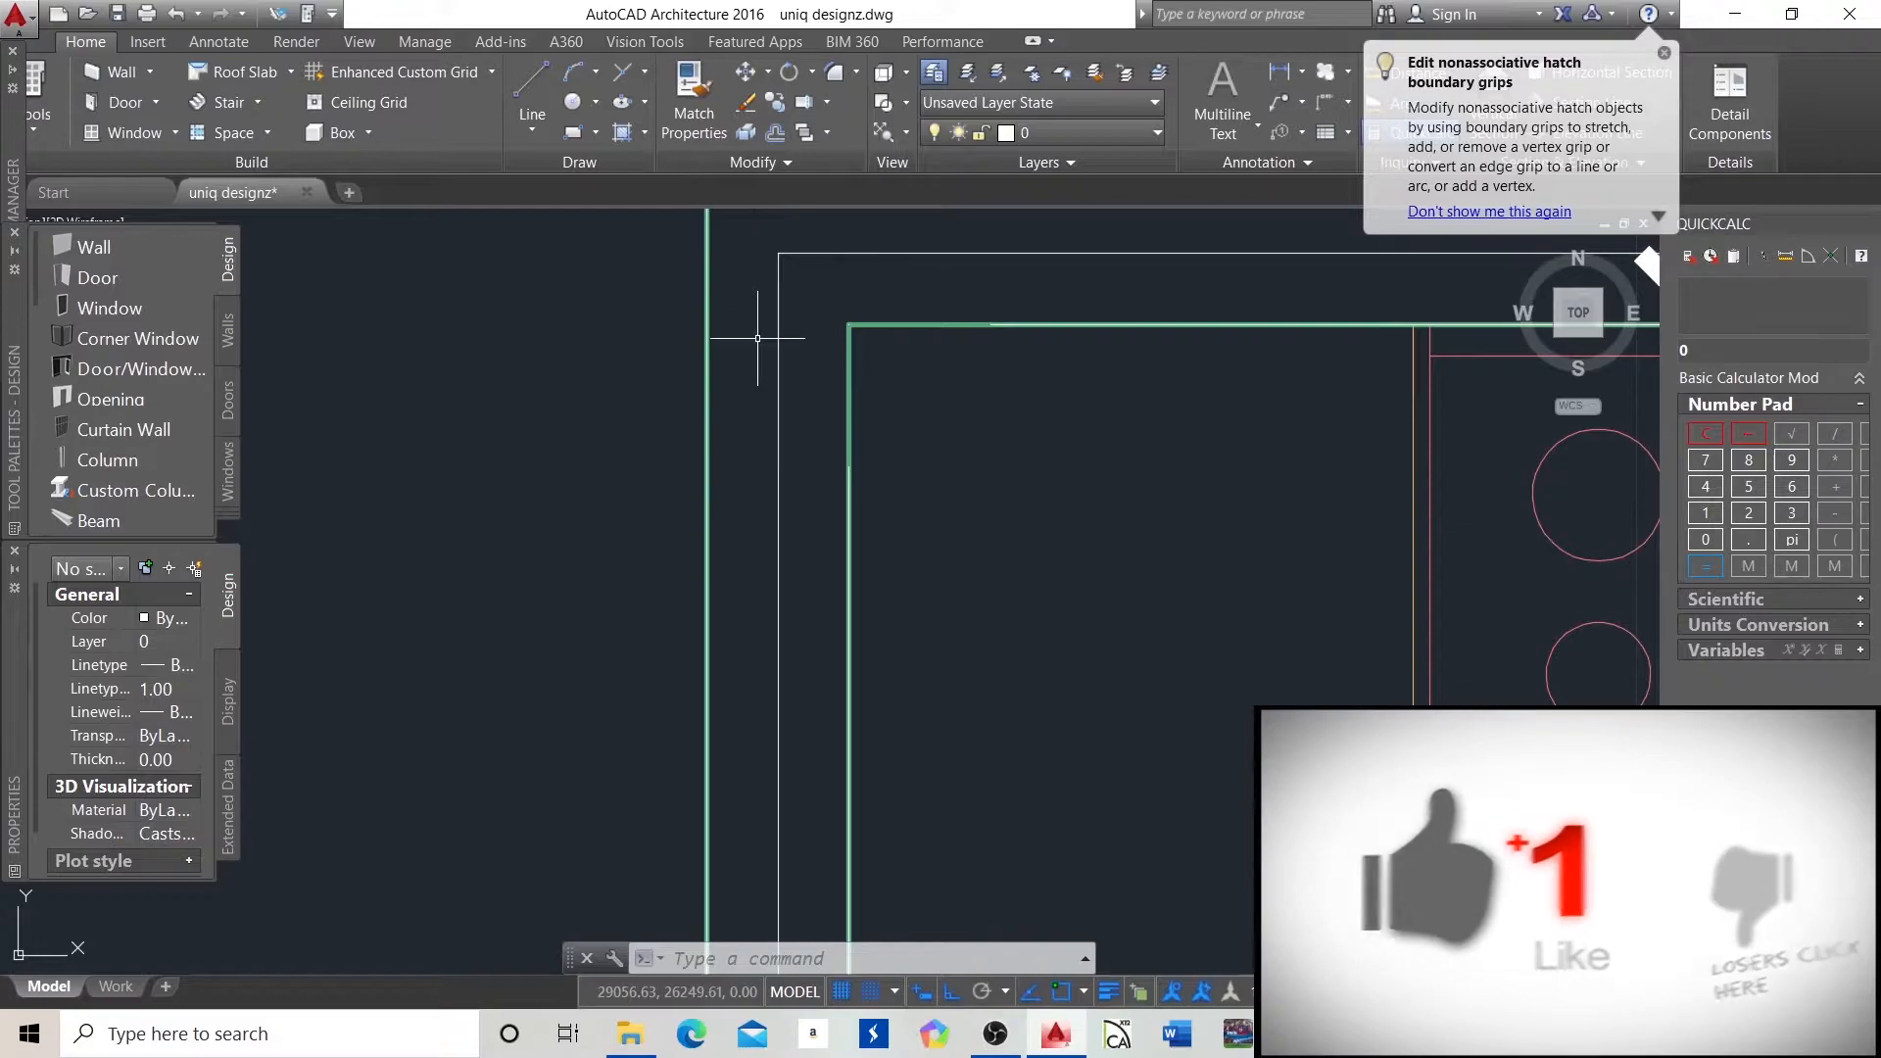
scroll(500, 358, up, 3)
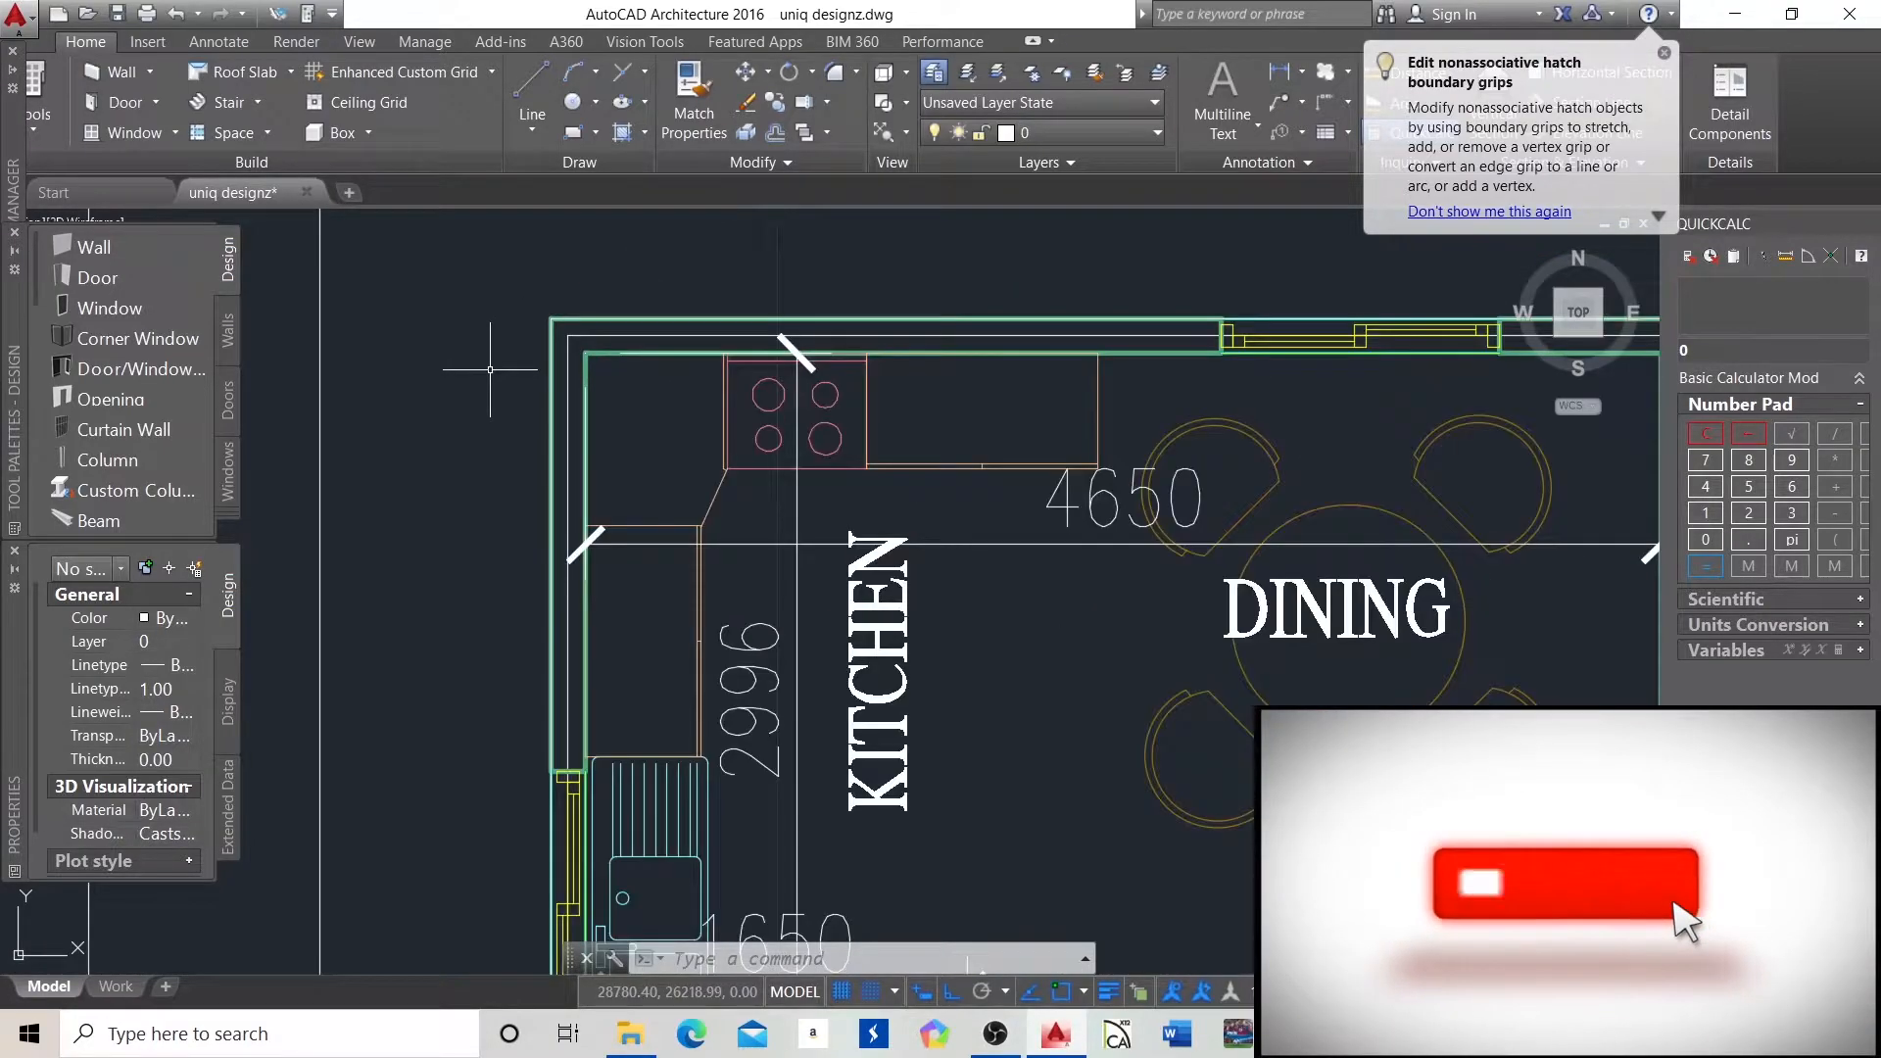
scroll(584, 322, up, 4)
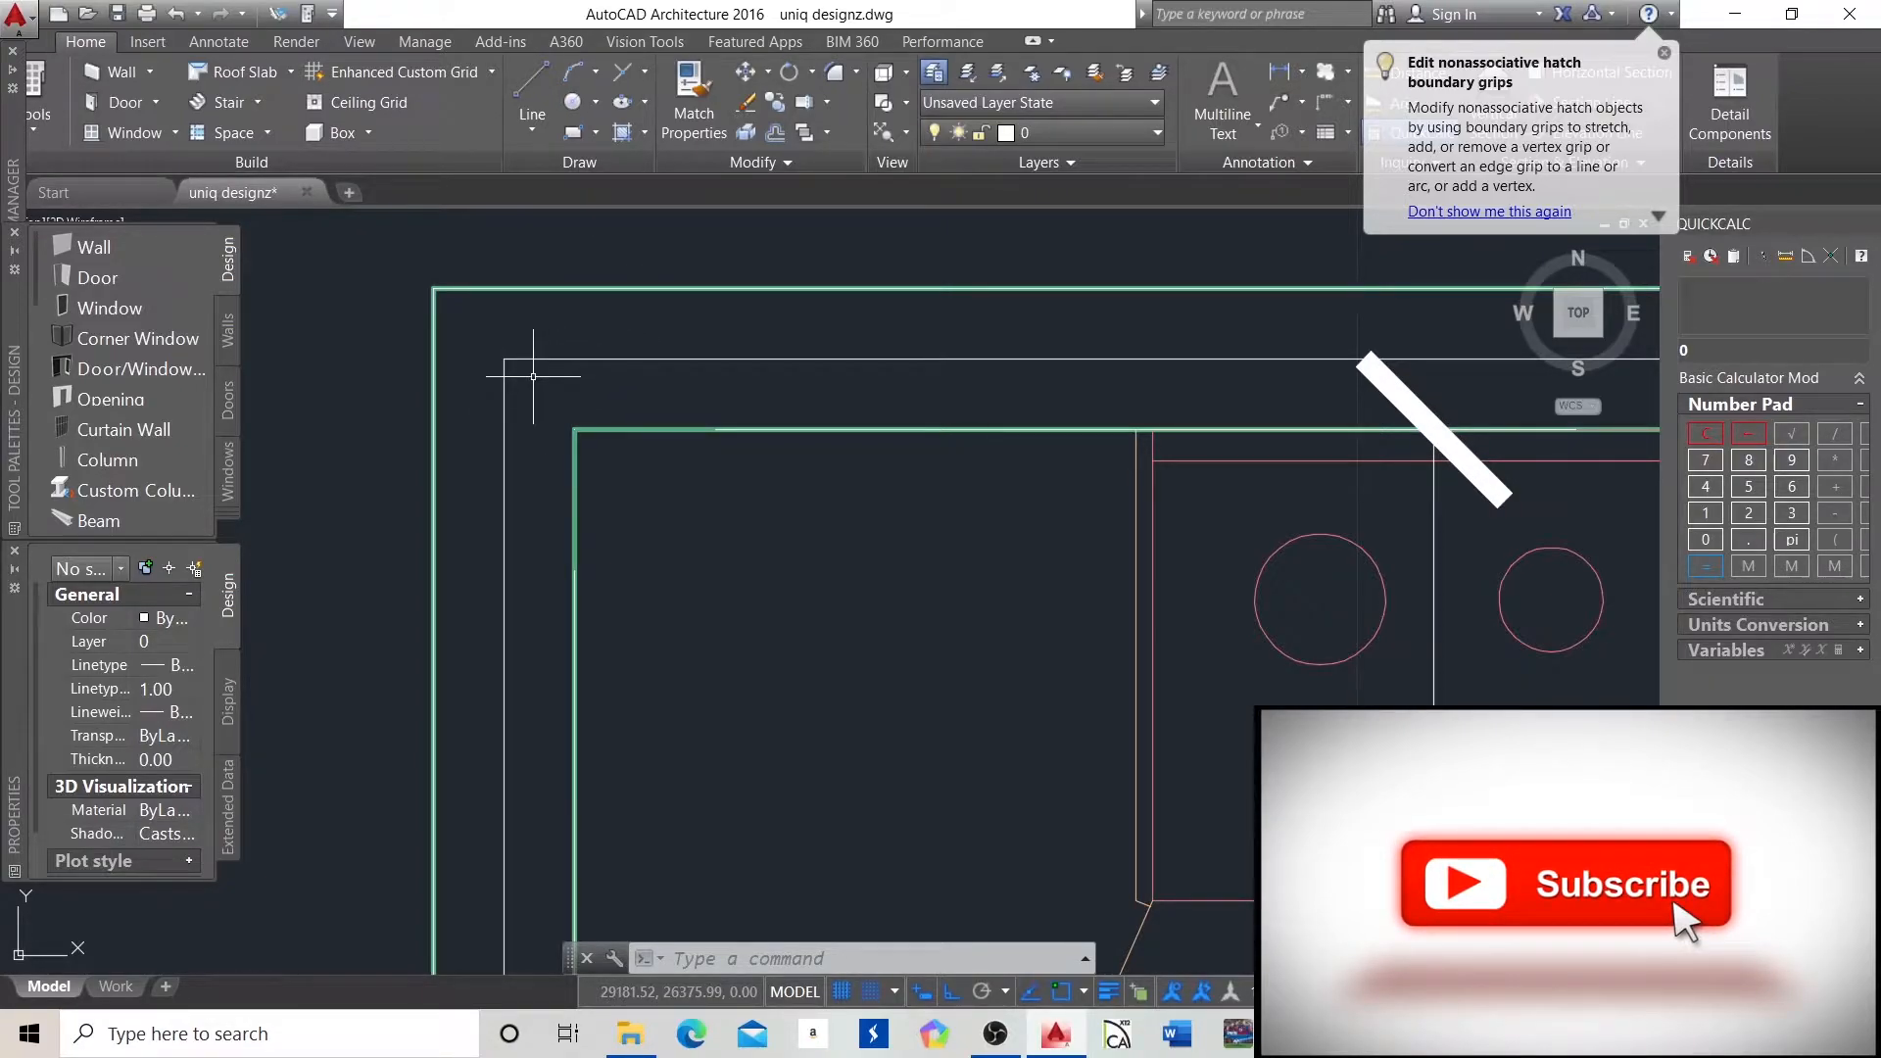
scroll(516, 389, down, 6)
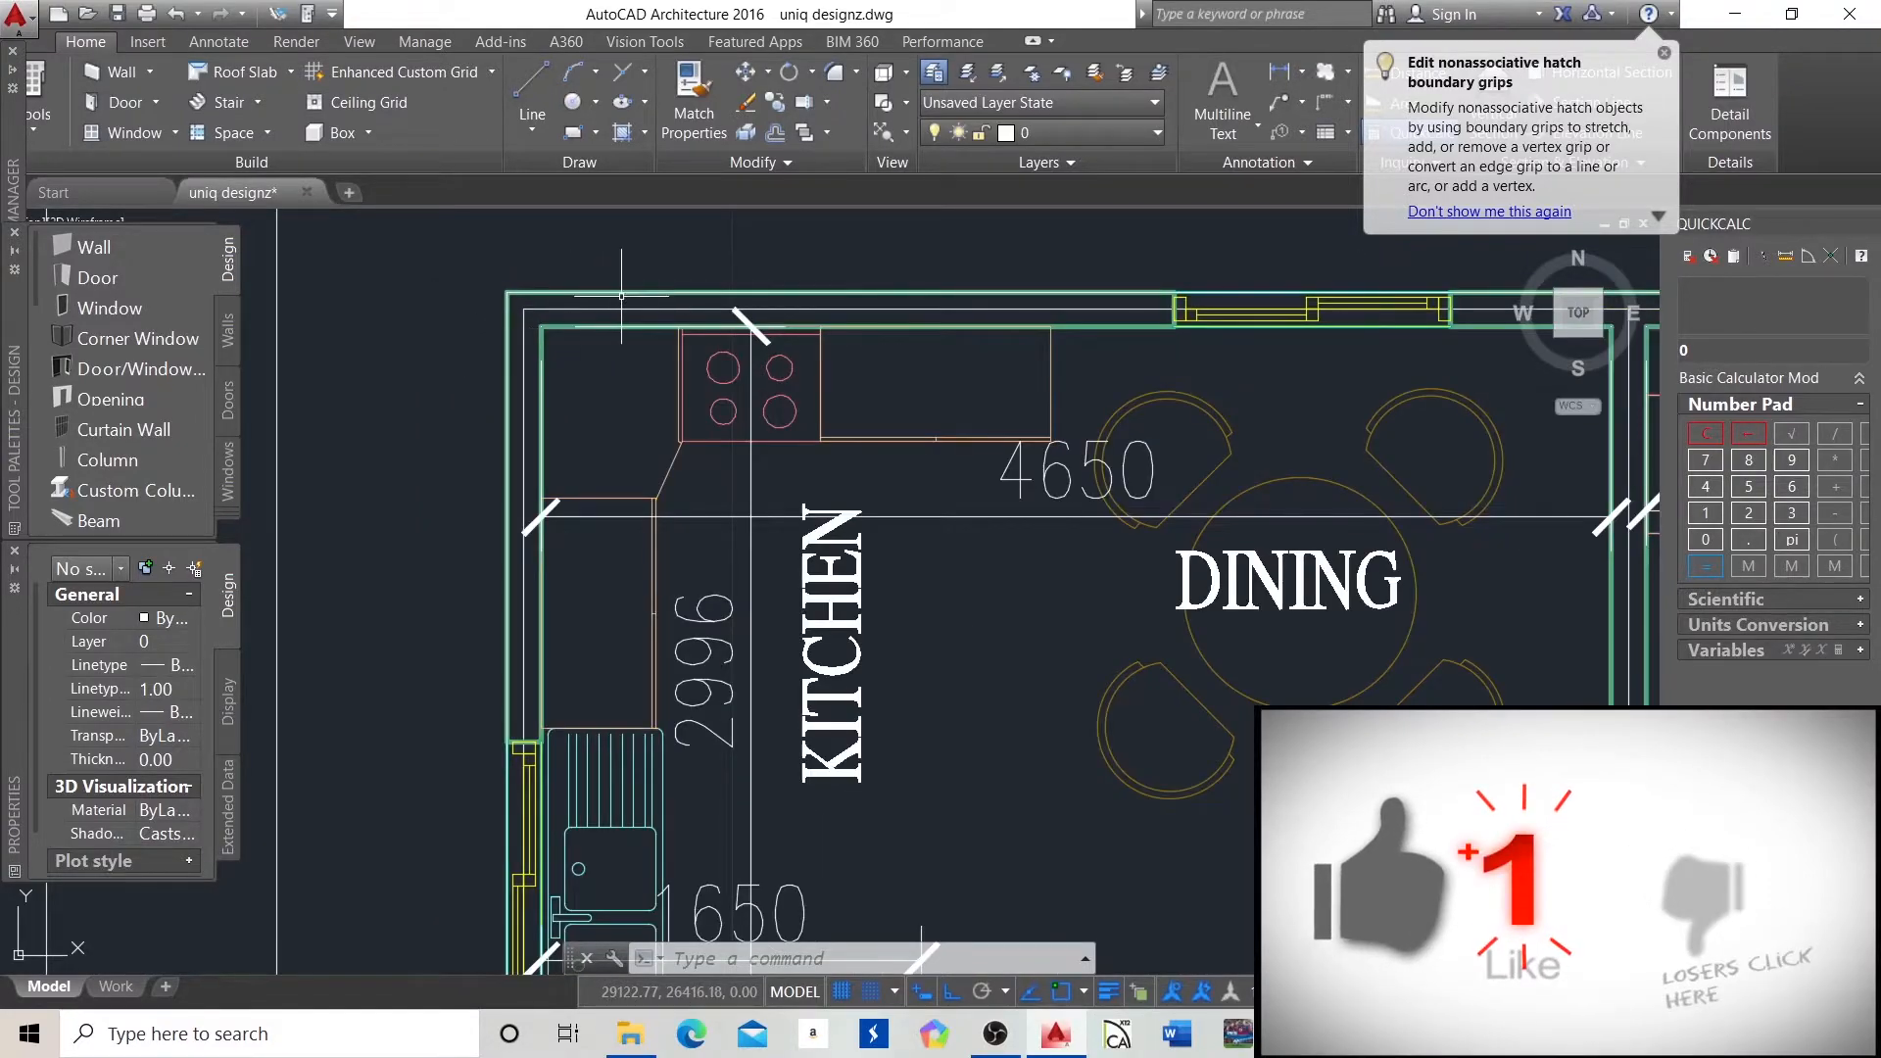
text(ex)
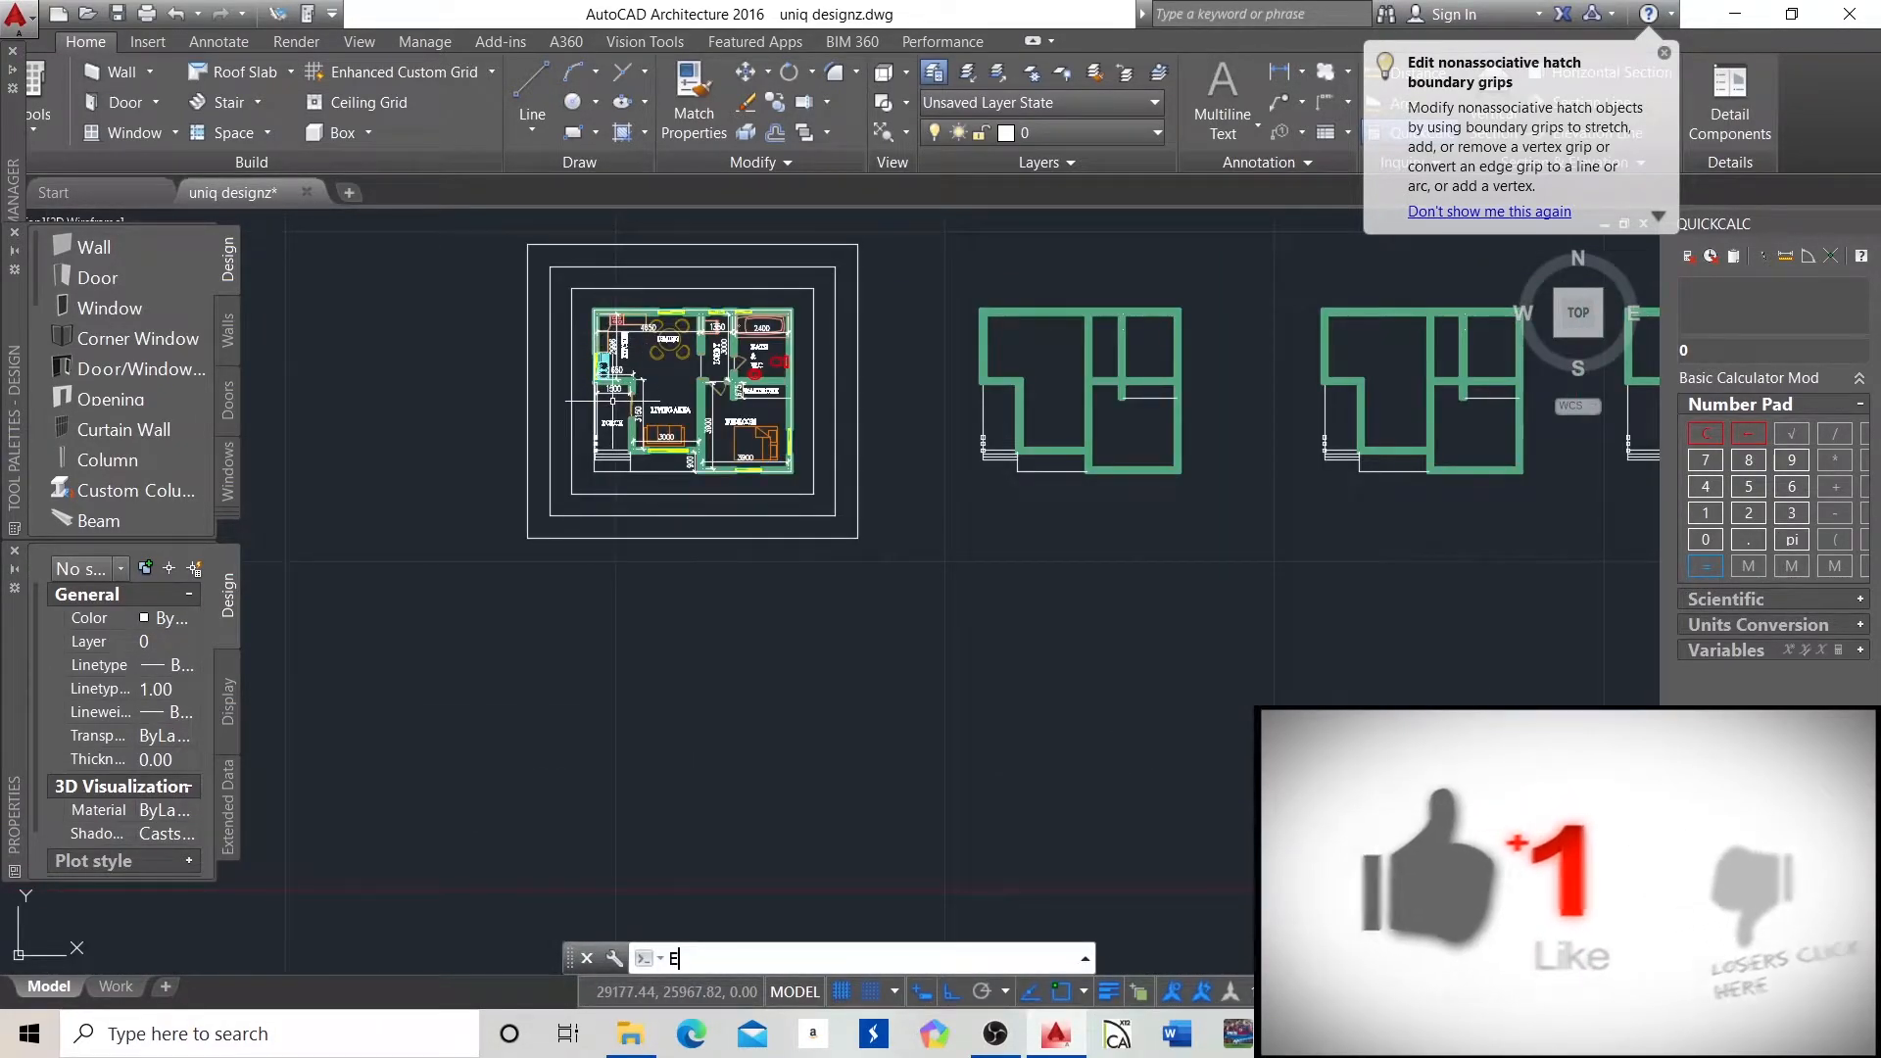
key(Return)
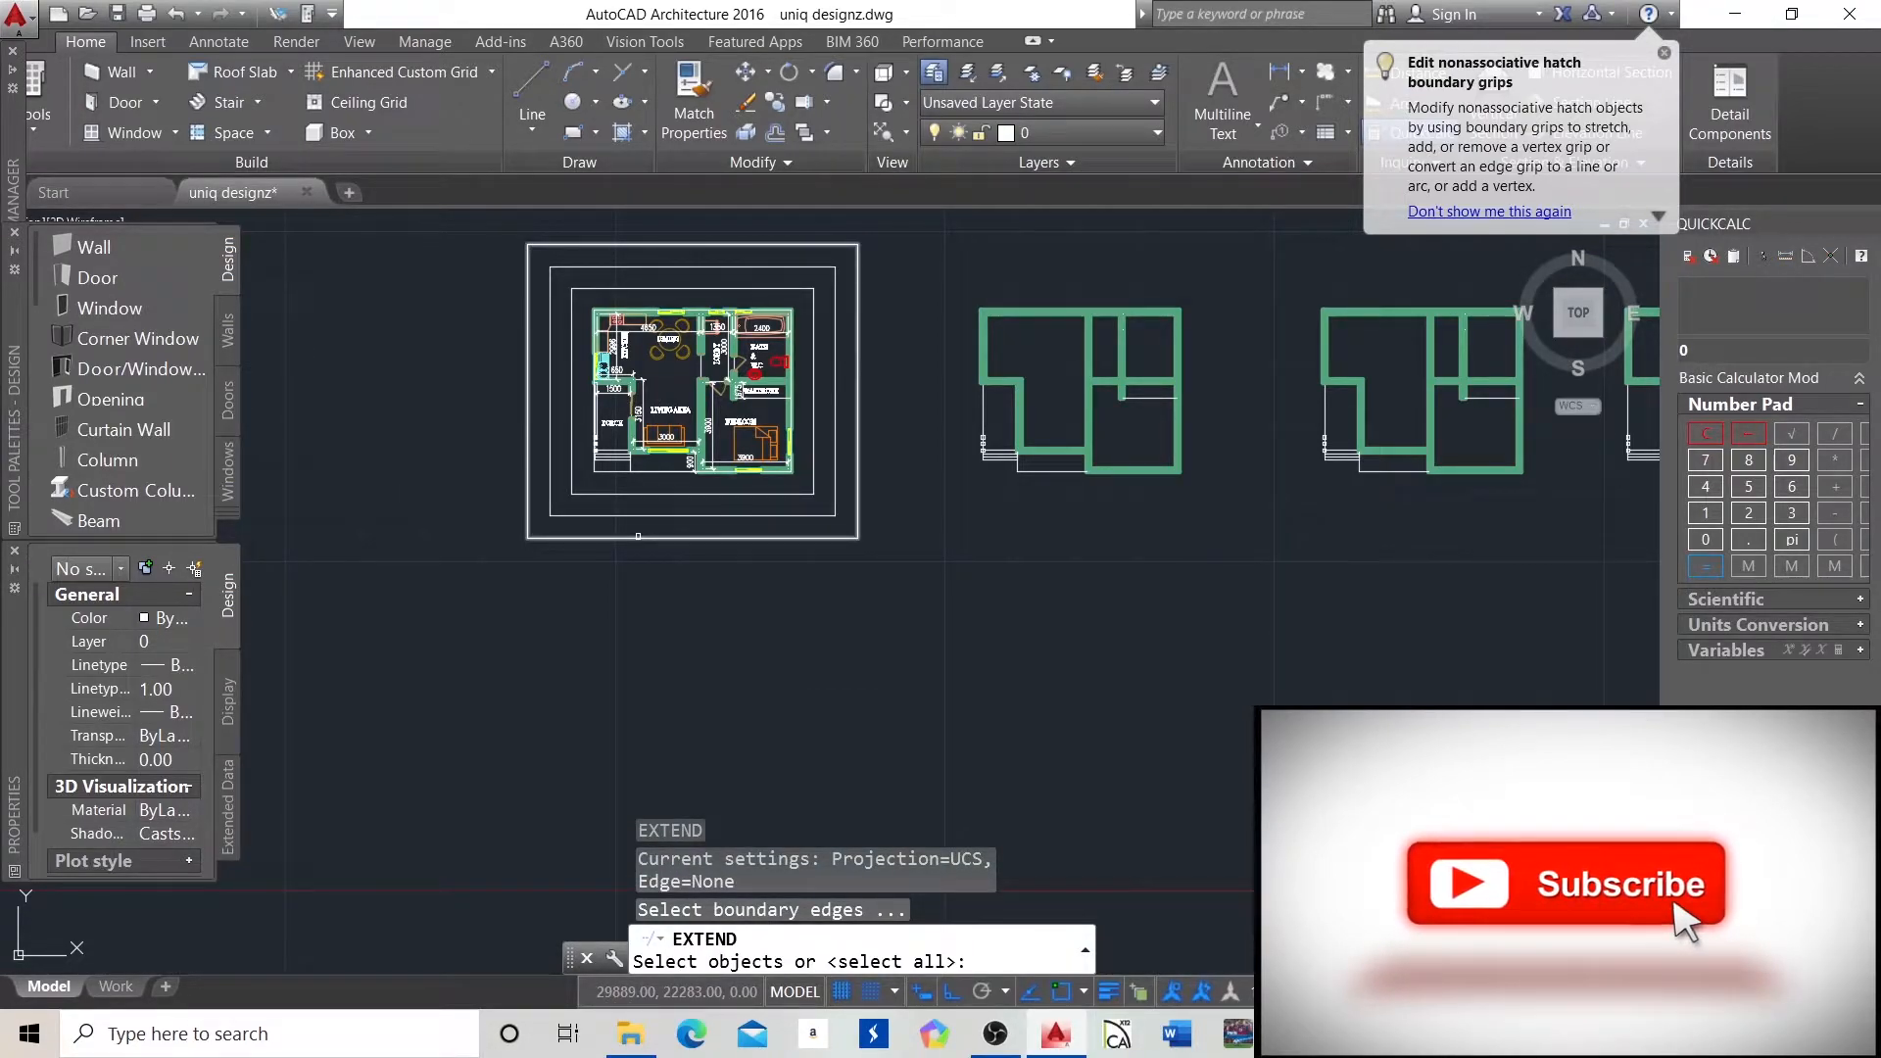
click(637, 536)
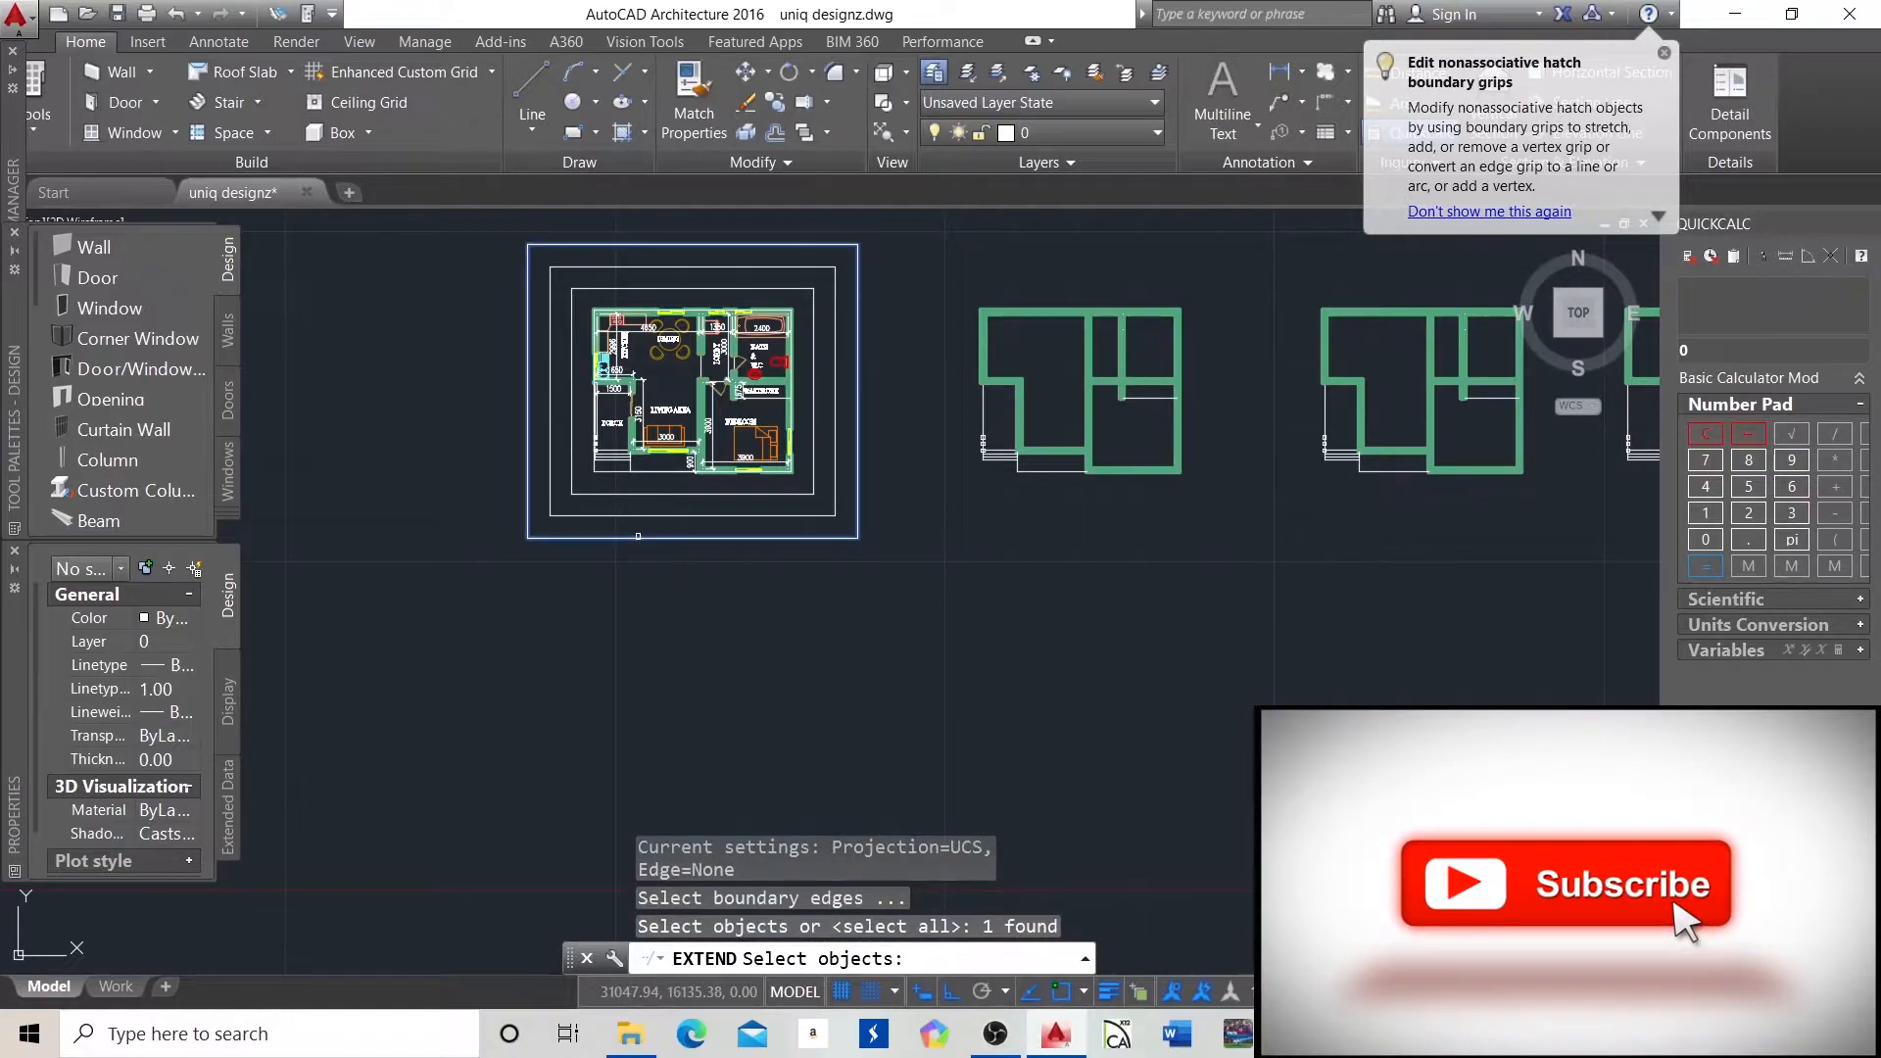
key(Return)
click(629, 513)
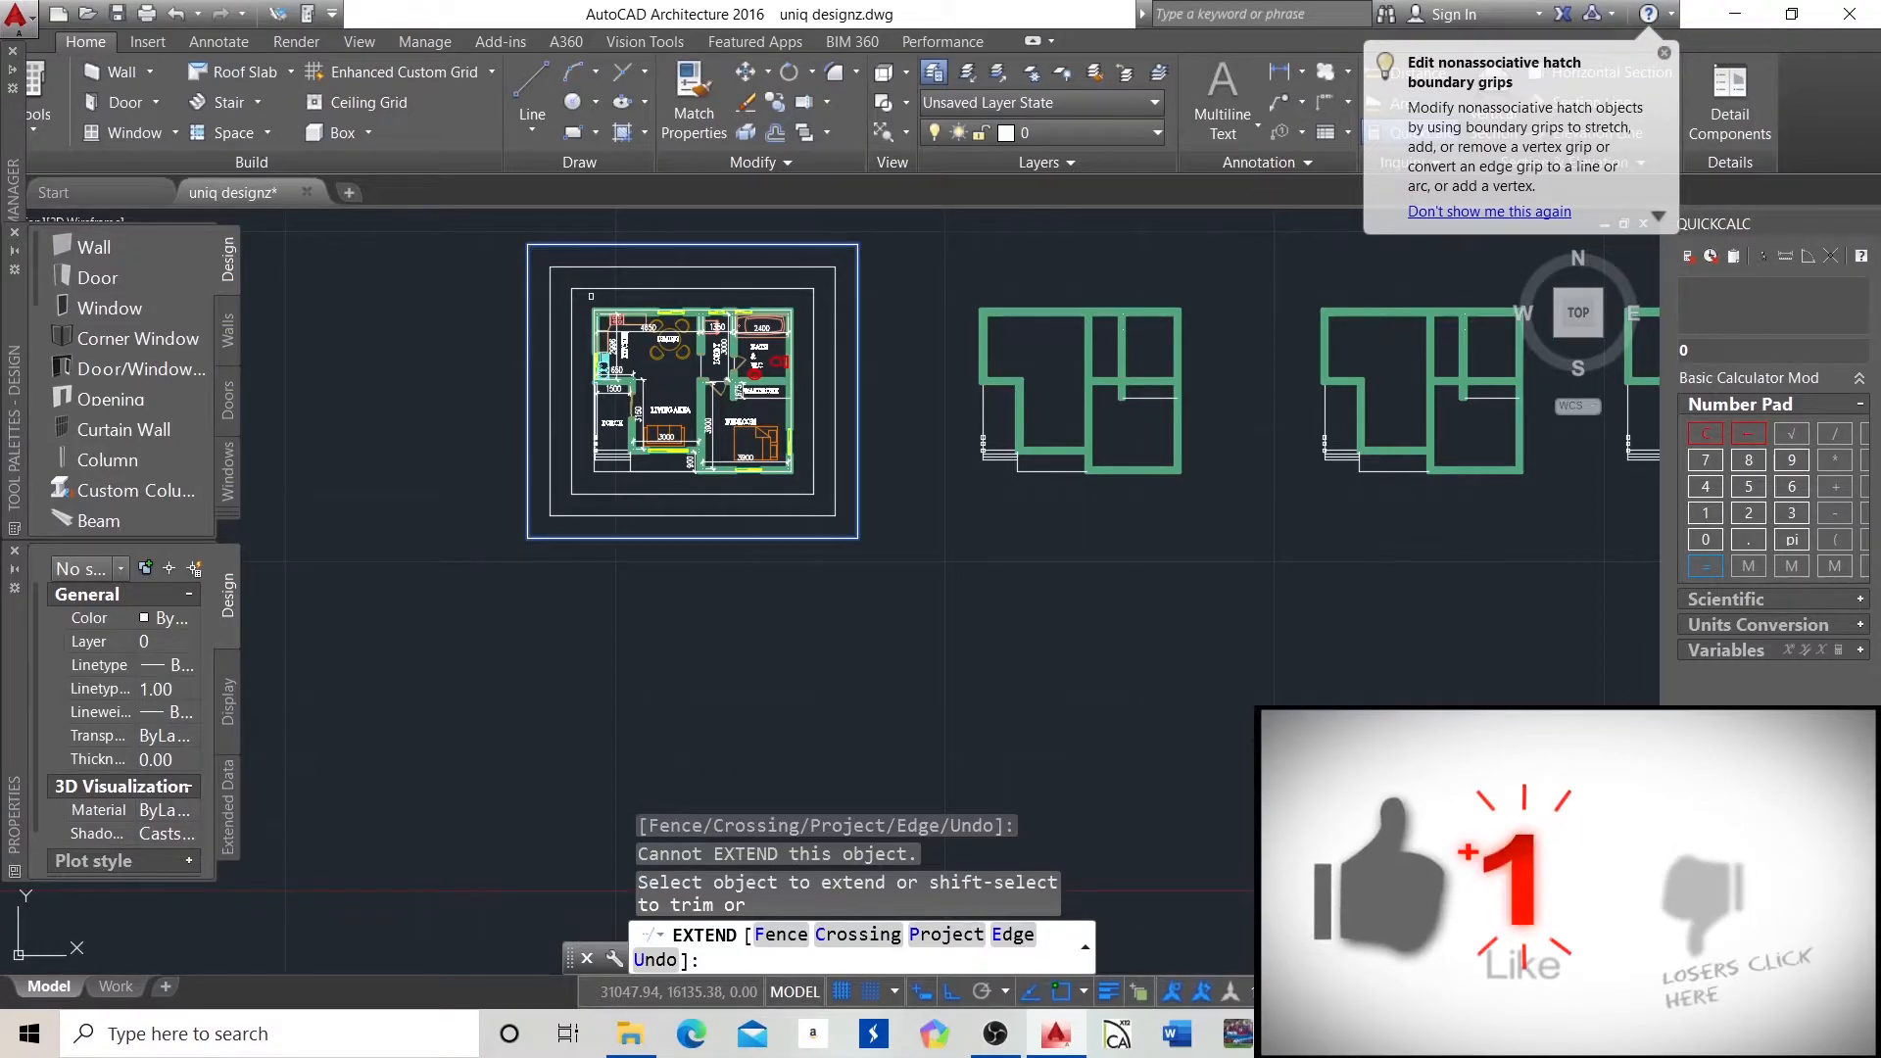
scroll(591, 296, up, 10)
scroll(630, 424, up, 6)
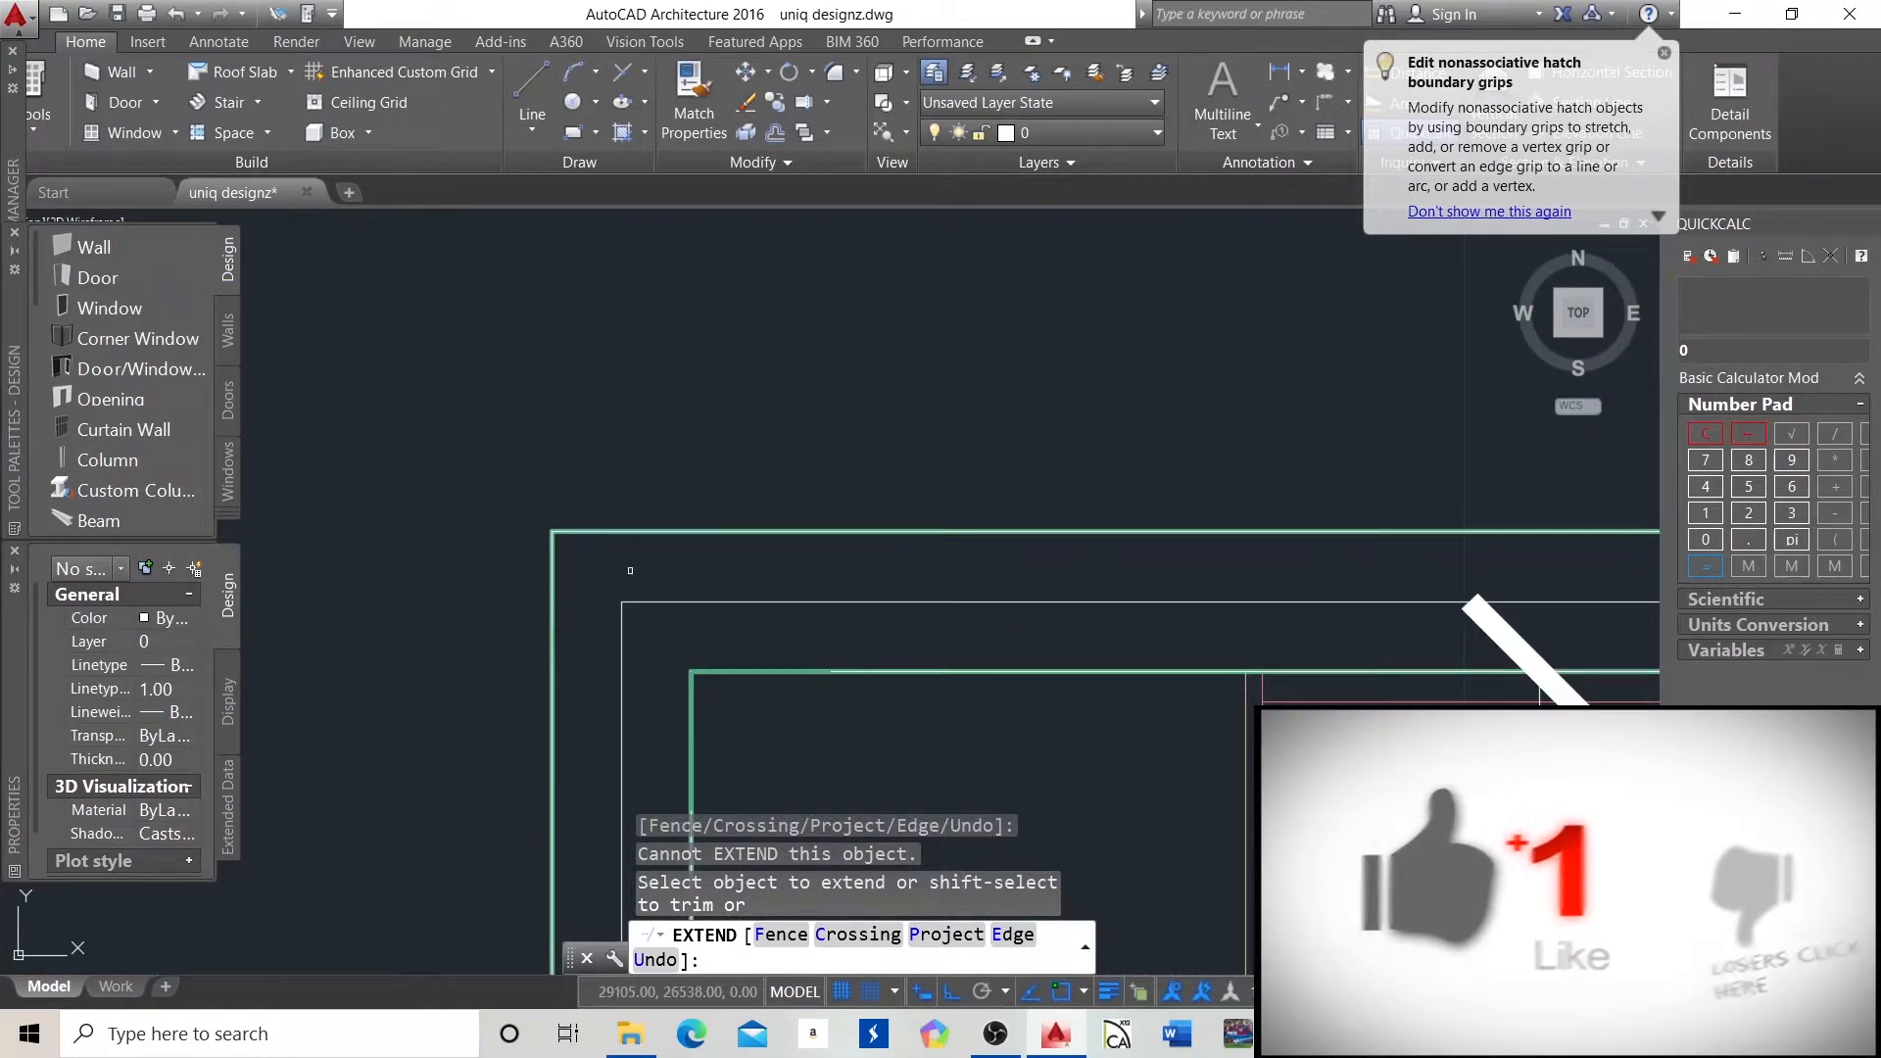
click(620, 639)
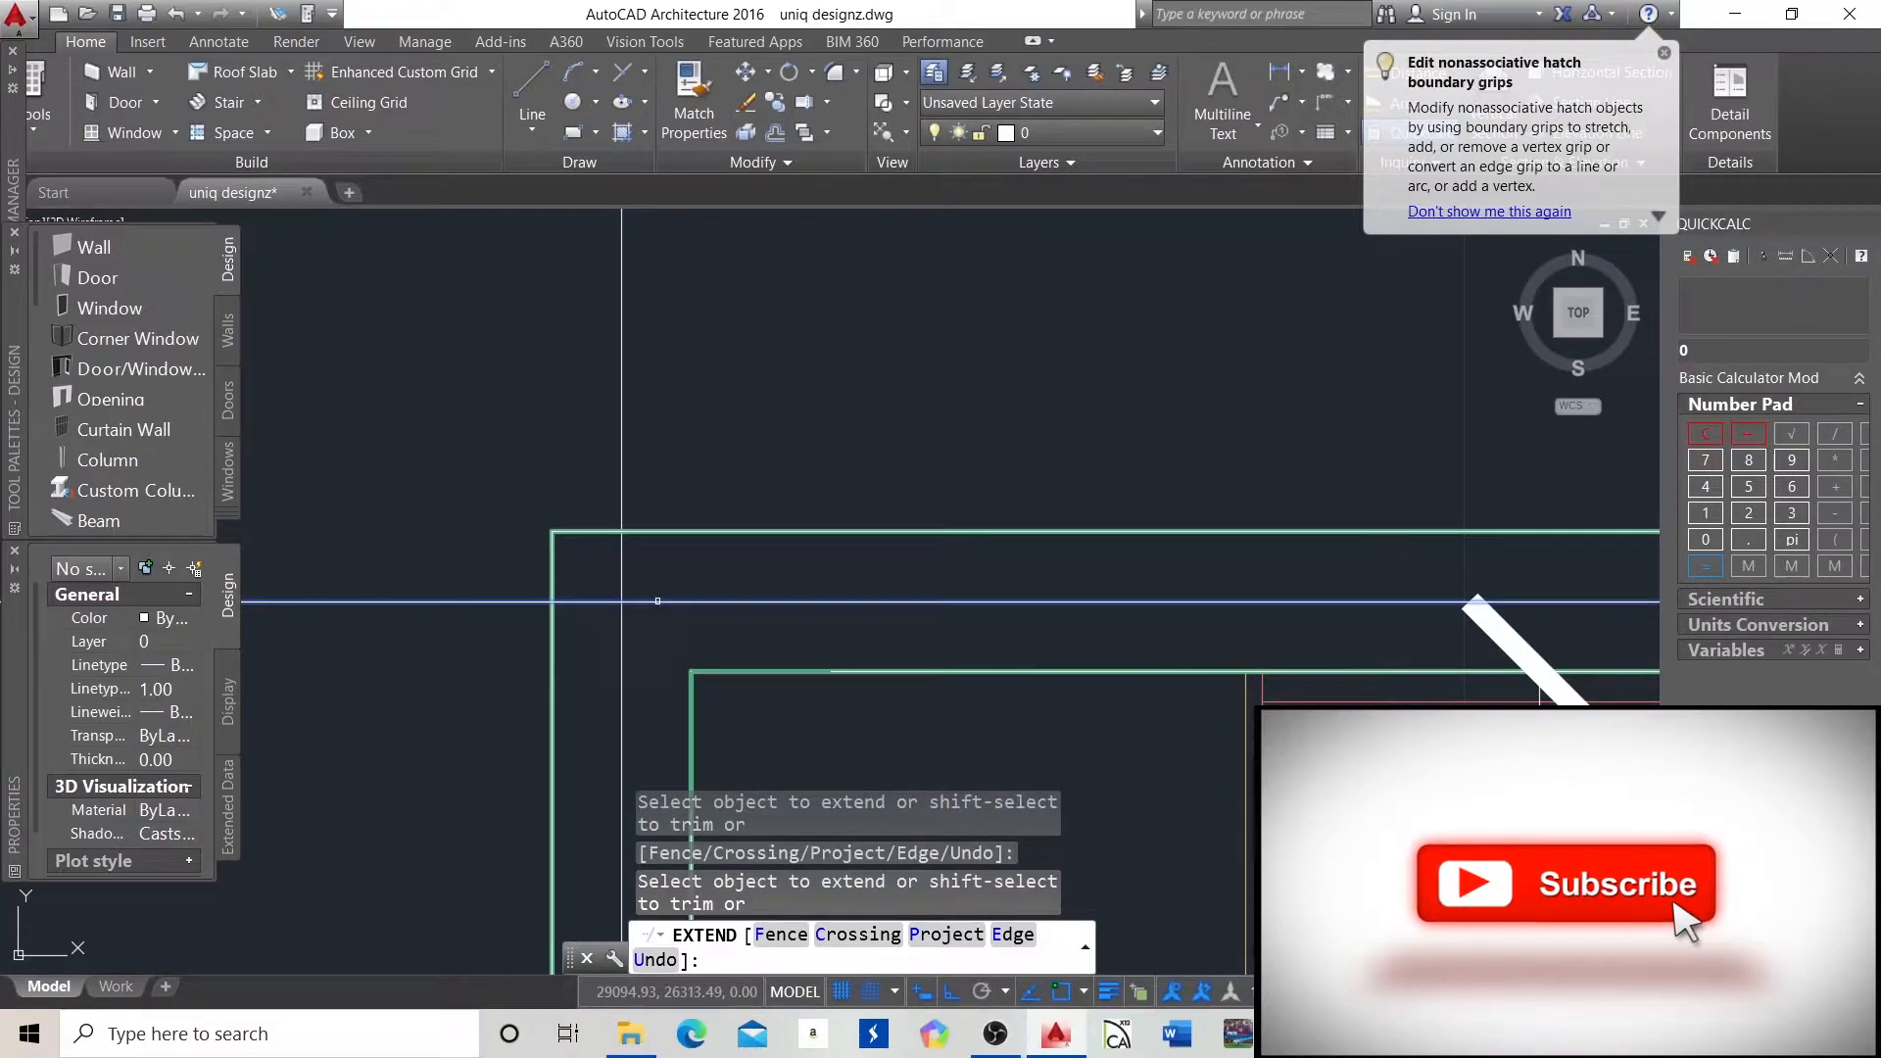
scroll(477, 353, down, 6)
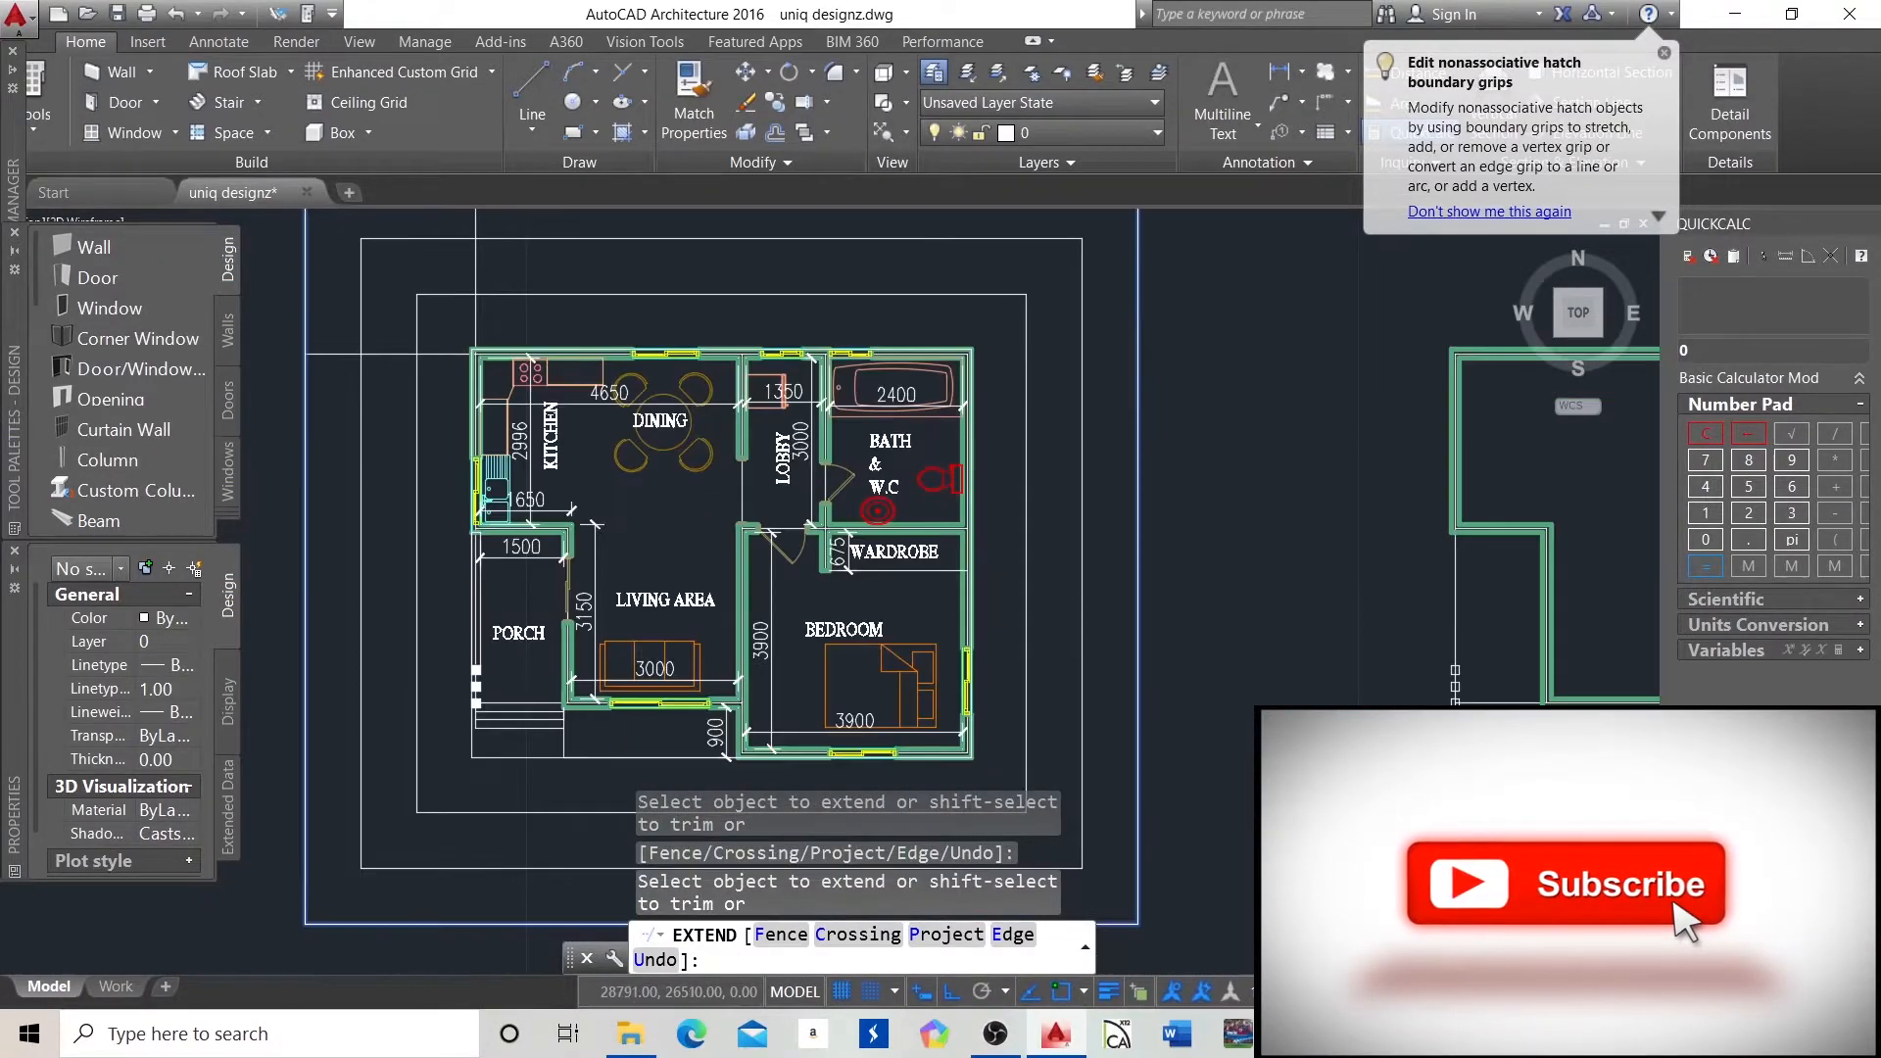
Extend the centreline of the wall between dining and lobby upward to the outermost rectangle.
scroll(663, 313, up, 7)
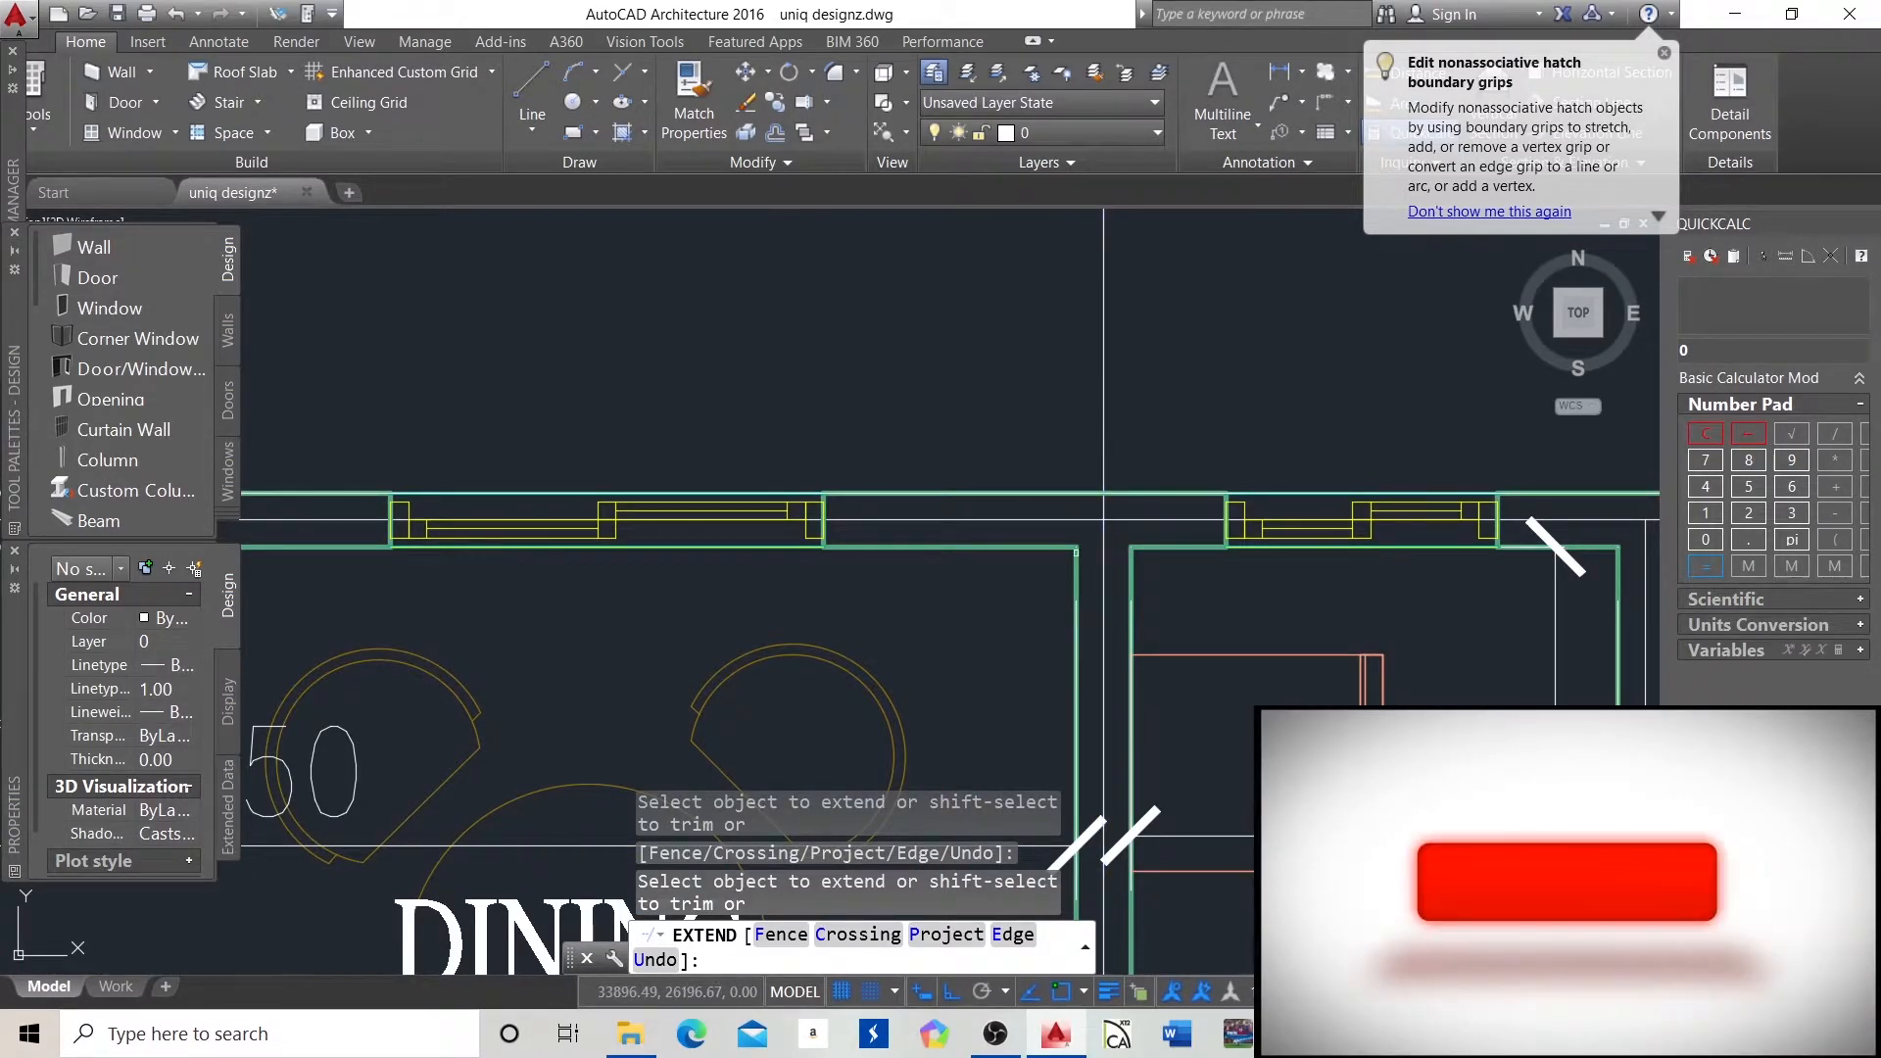
click(1104, 573)
scroll(837, 382, down, 7)
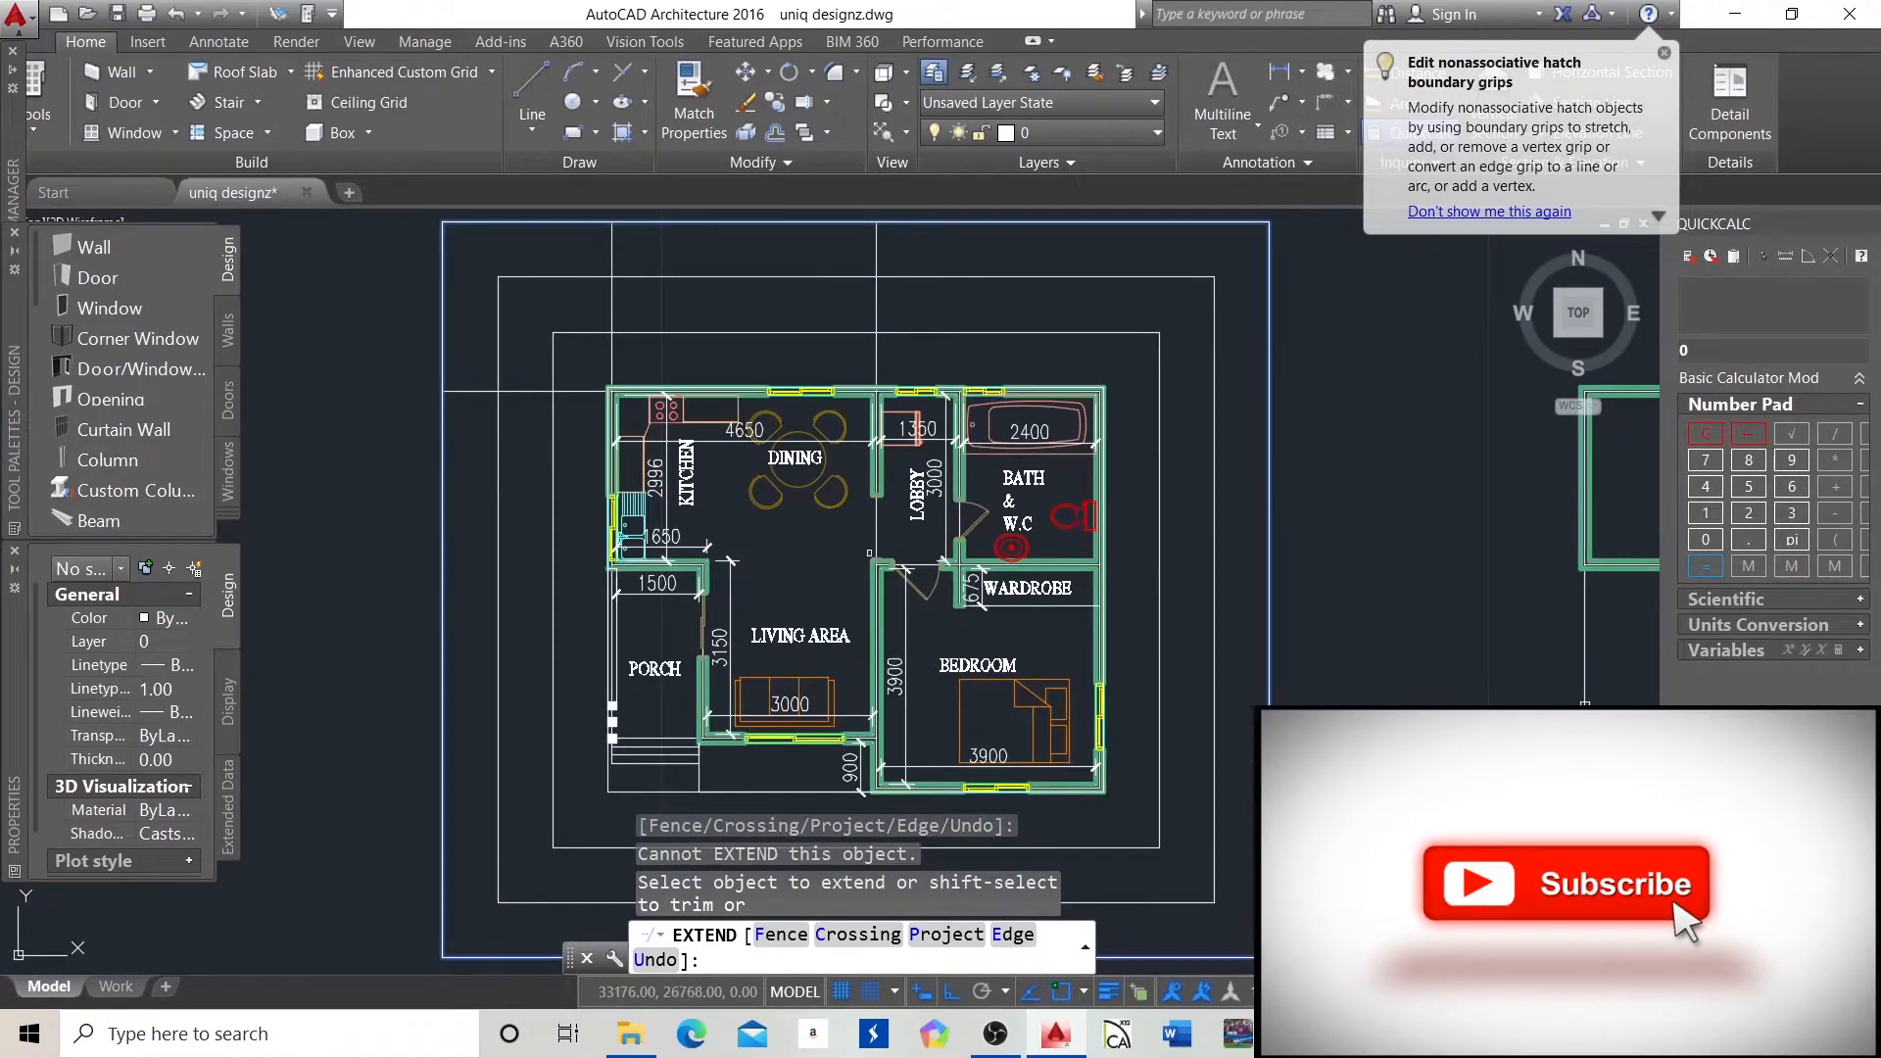
Extend the remaining vertical and horizontal wall centrelines, including those at the bedroom's lower-left corner, to the outermost rectangle and end the command.
scroll(872, 569, down, 6)
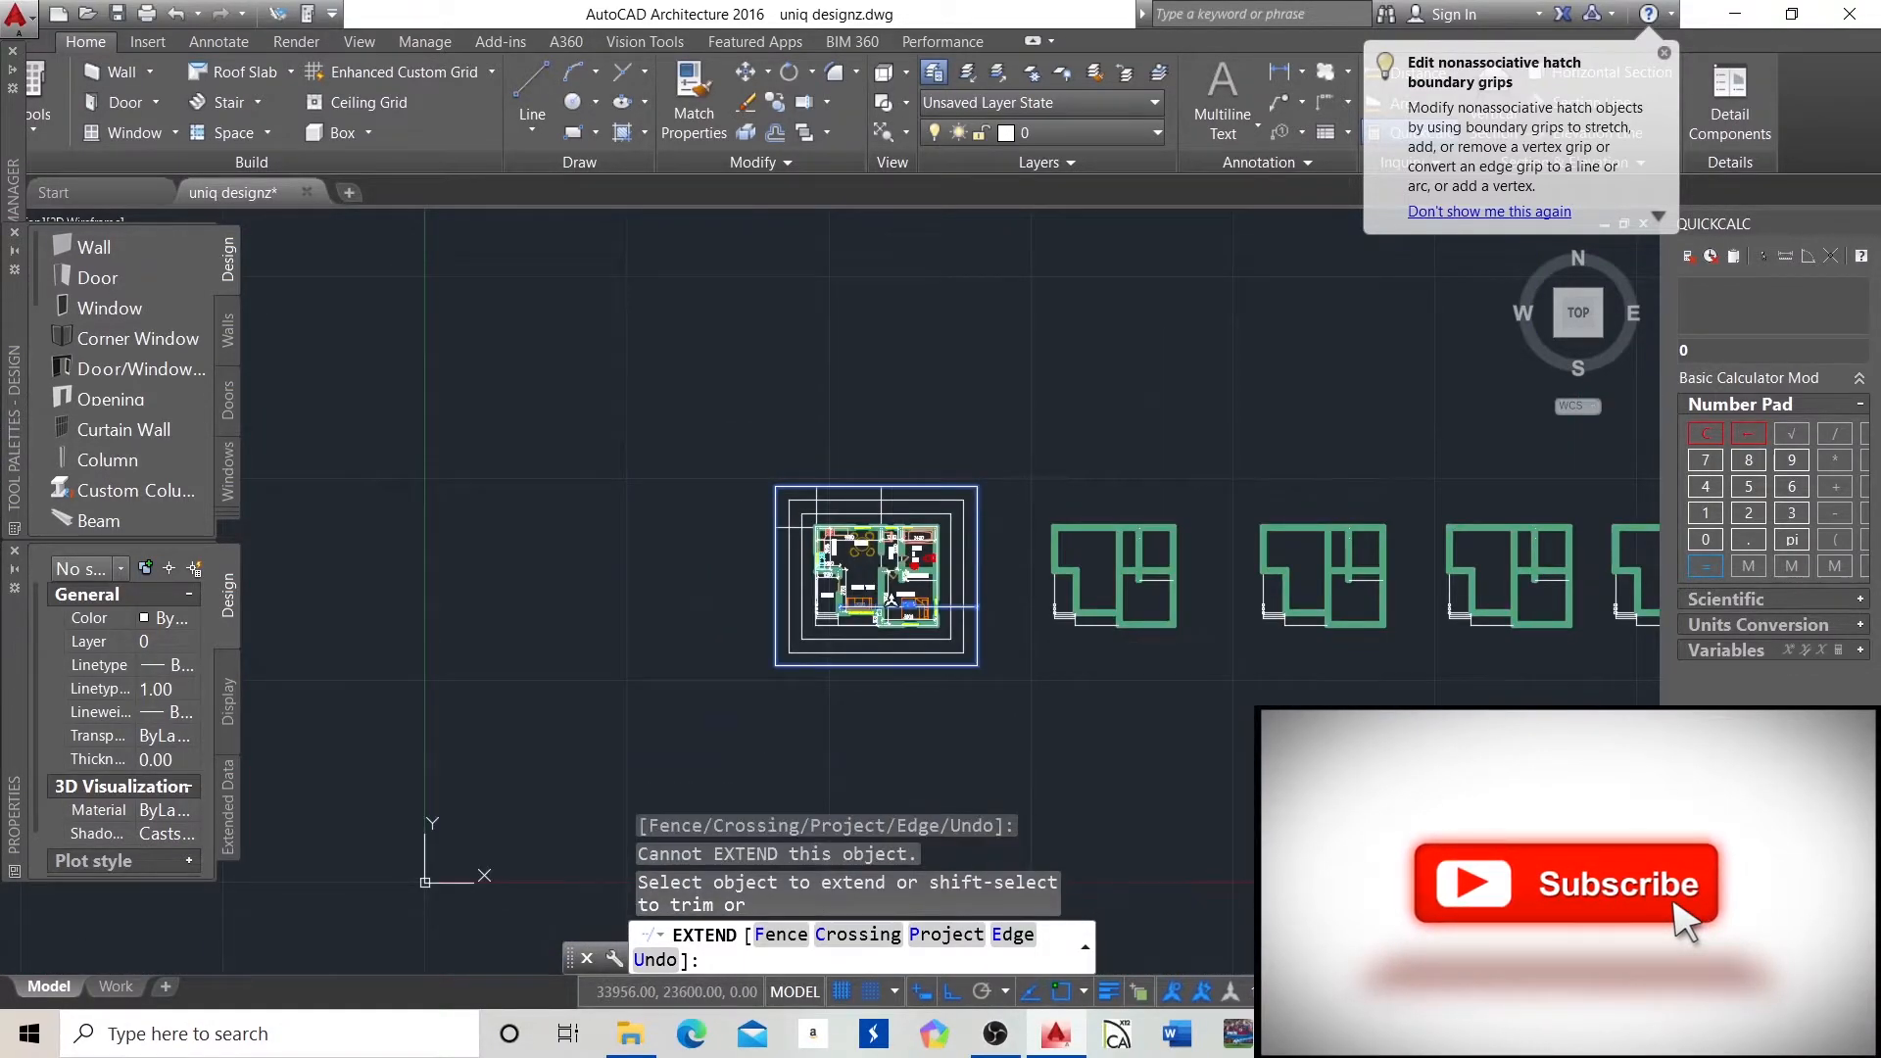
scroll(888, 543, up, 8)
scroll(887, 432, up, 5)
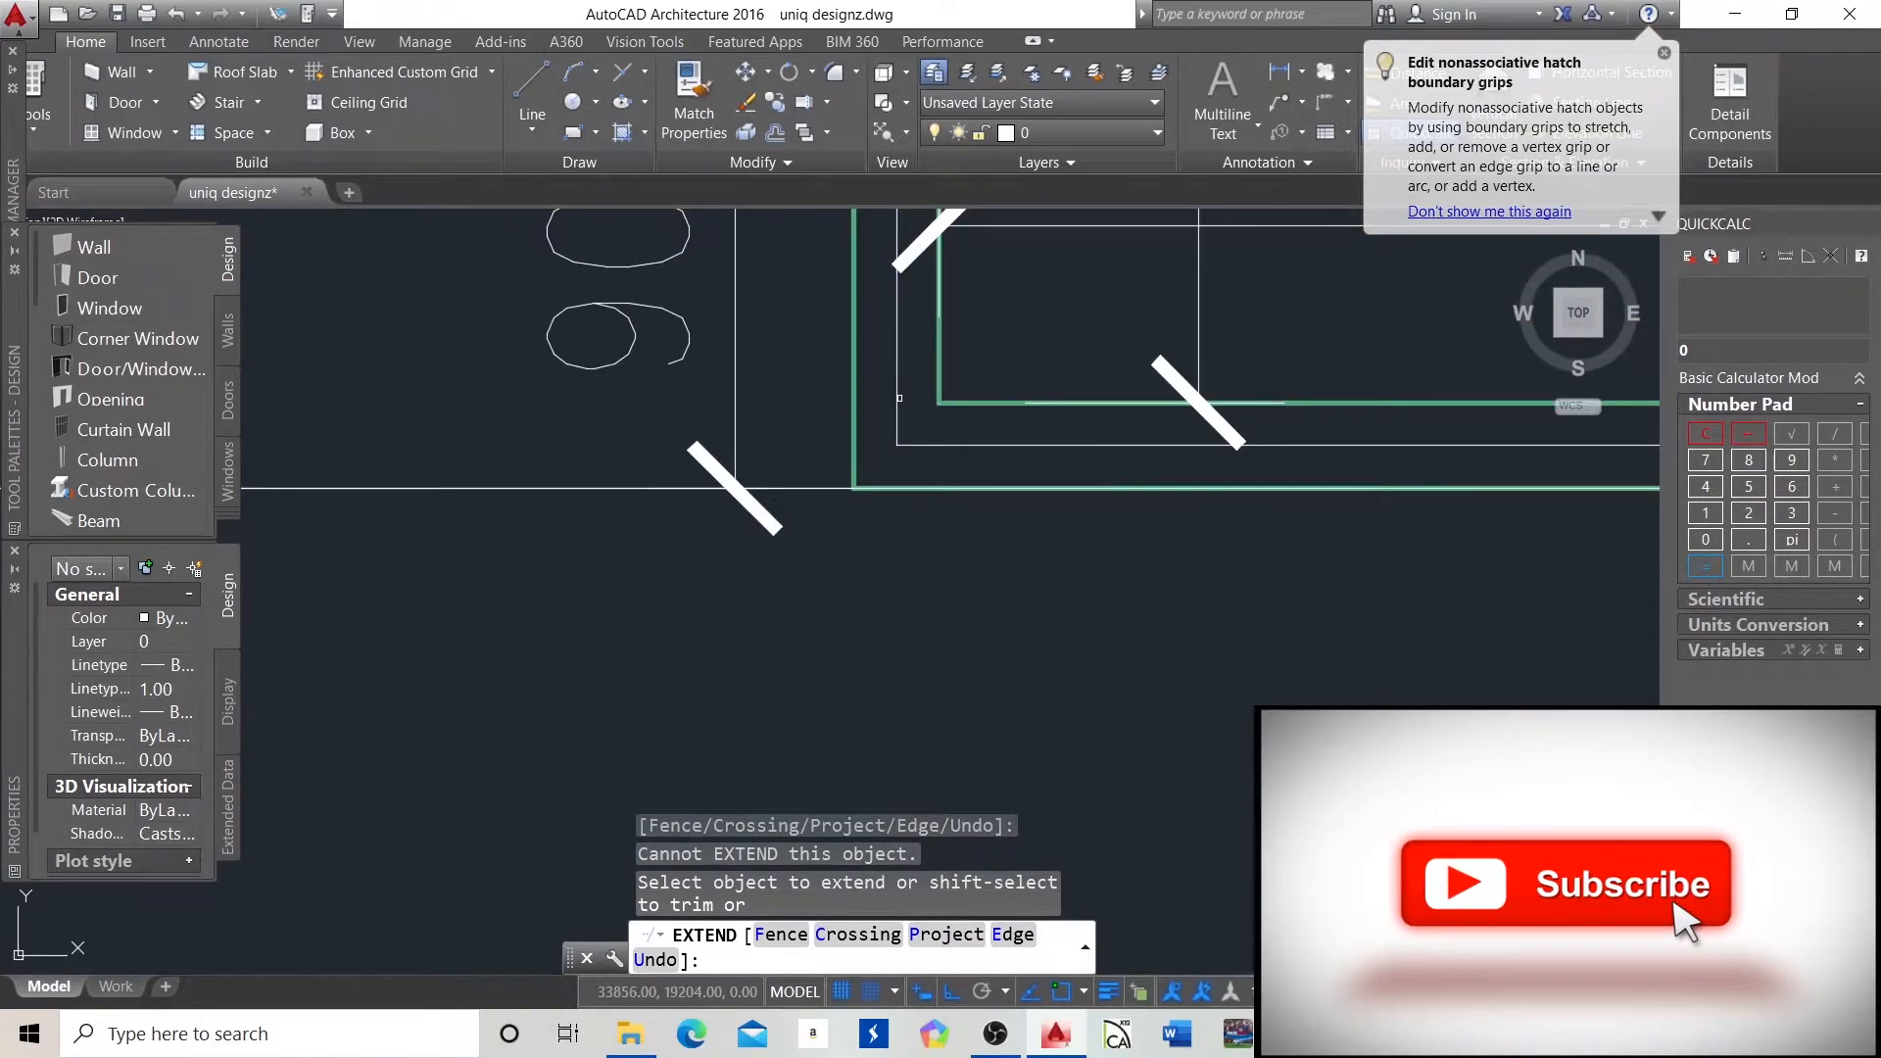
click(894, 382)
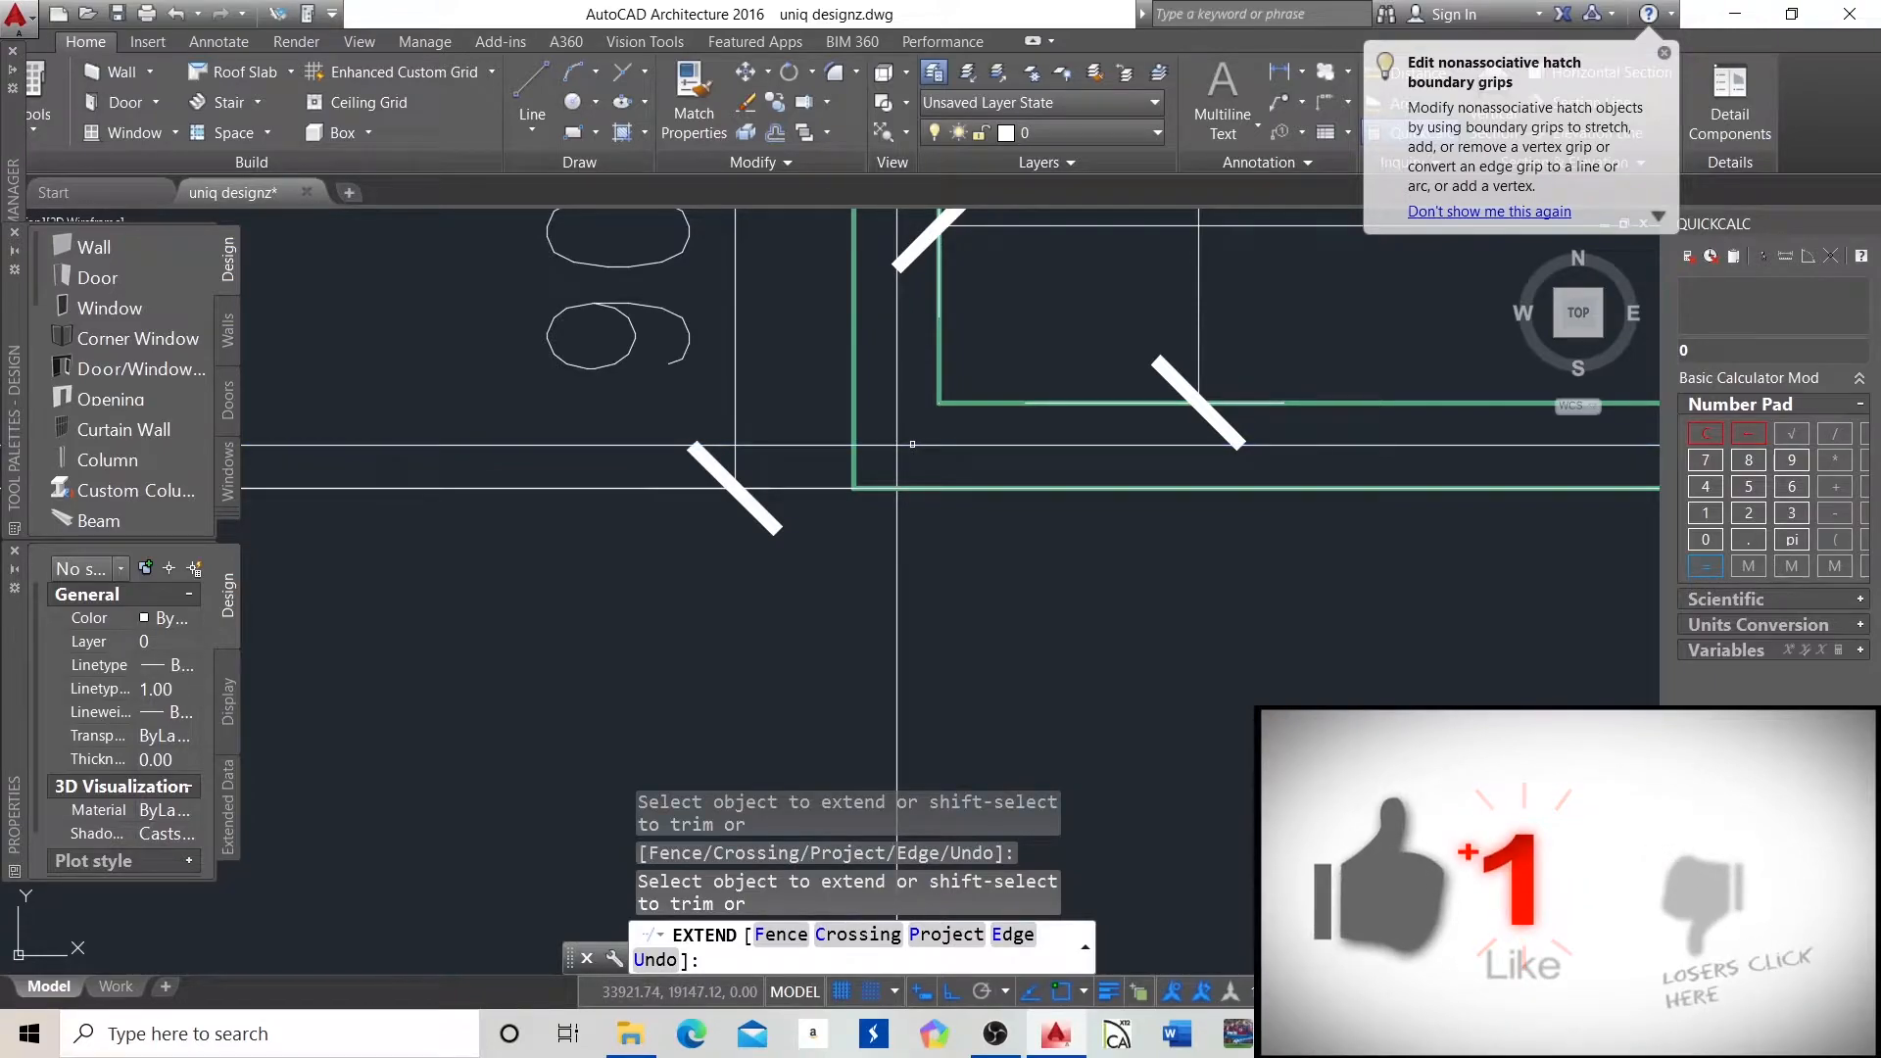
key(Escape)
key(Escape)
key(Escape)
scroll(769, 290, down, 10)
key(BackSpace)
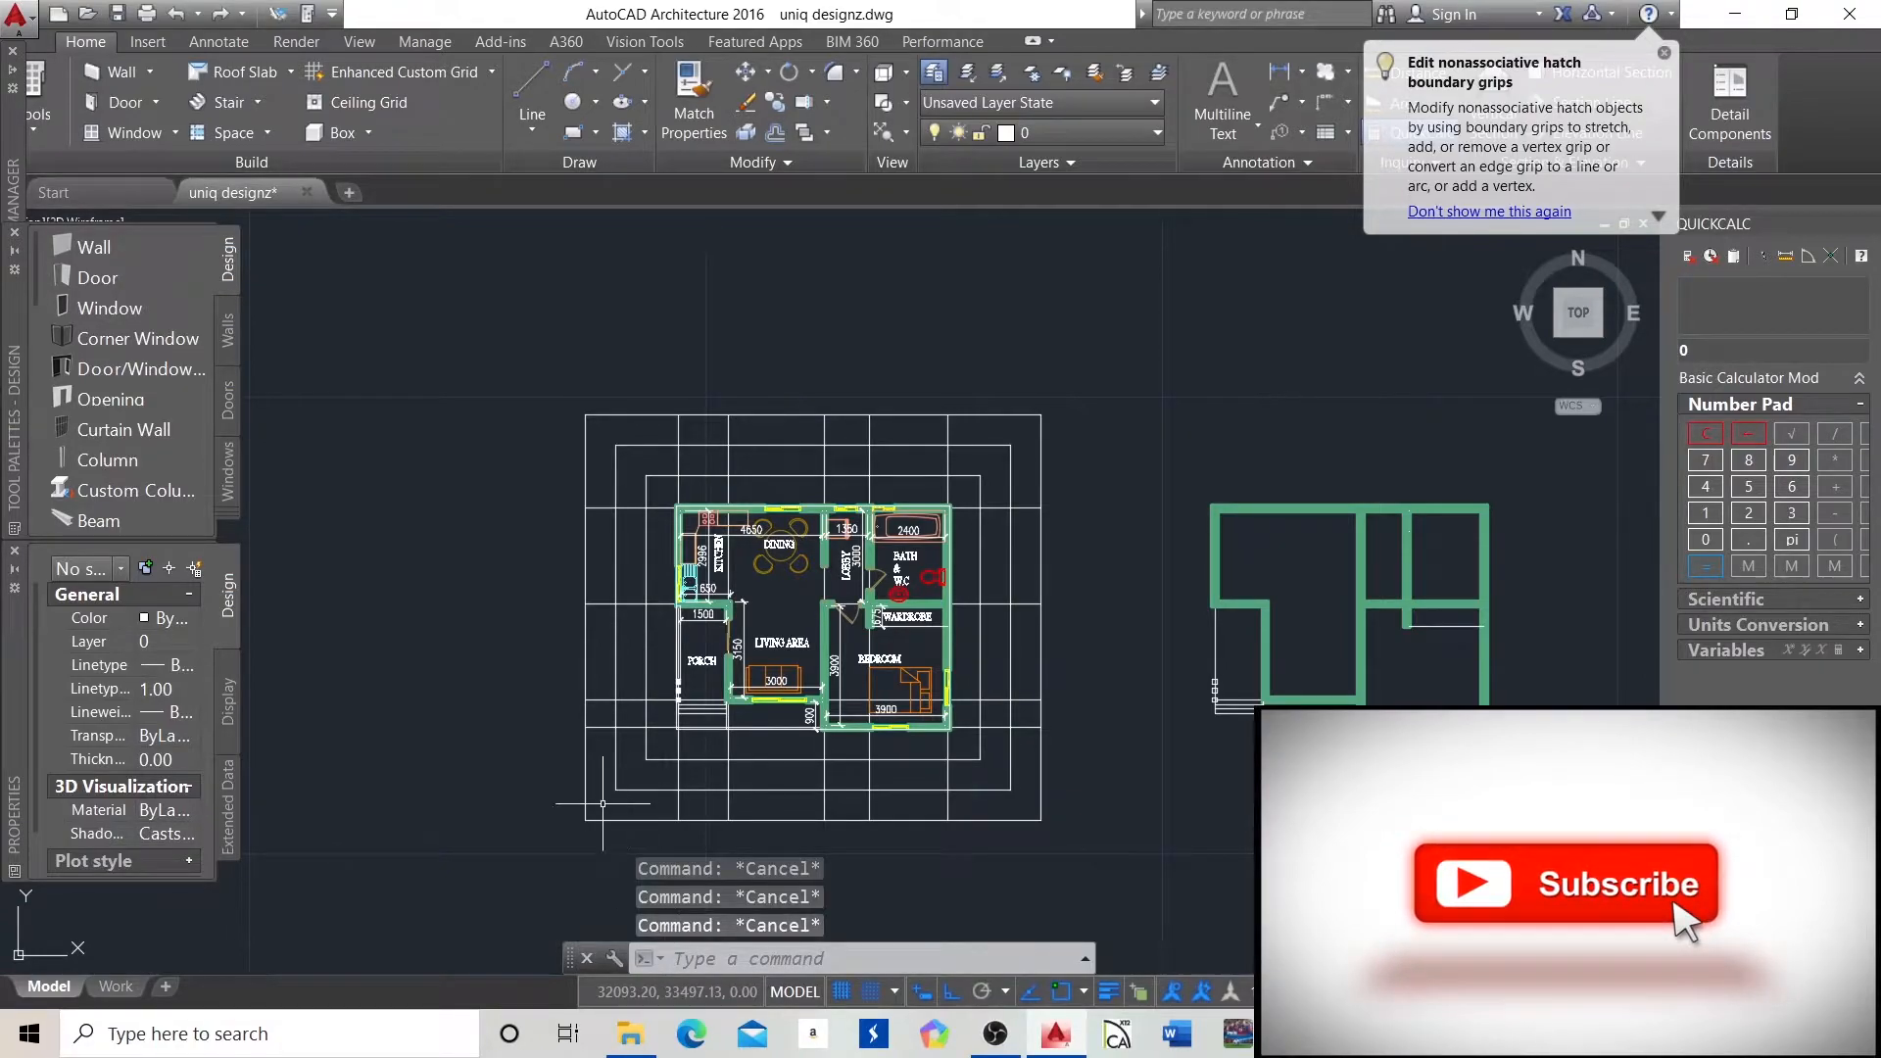
Select all five vertical wall centrelines where they extend below the plan, leaving the surrounding rectangles unselected.
scroll(538, 797, up, 4)
scroll(638, 751, down, 2)
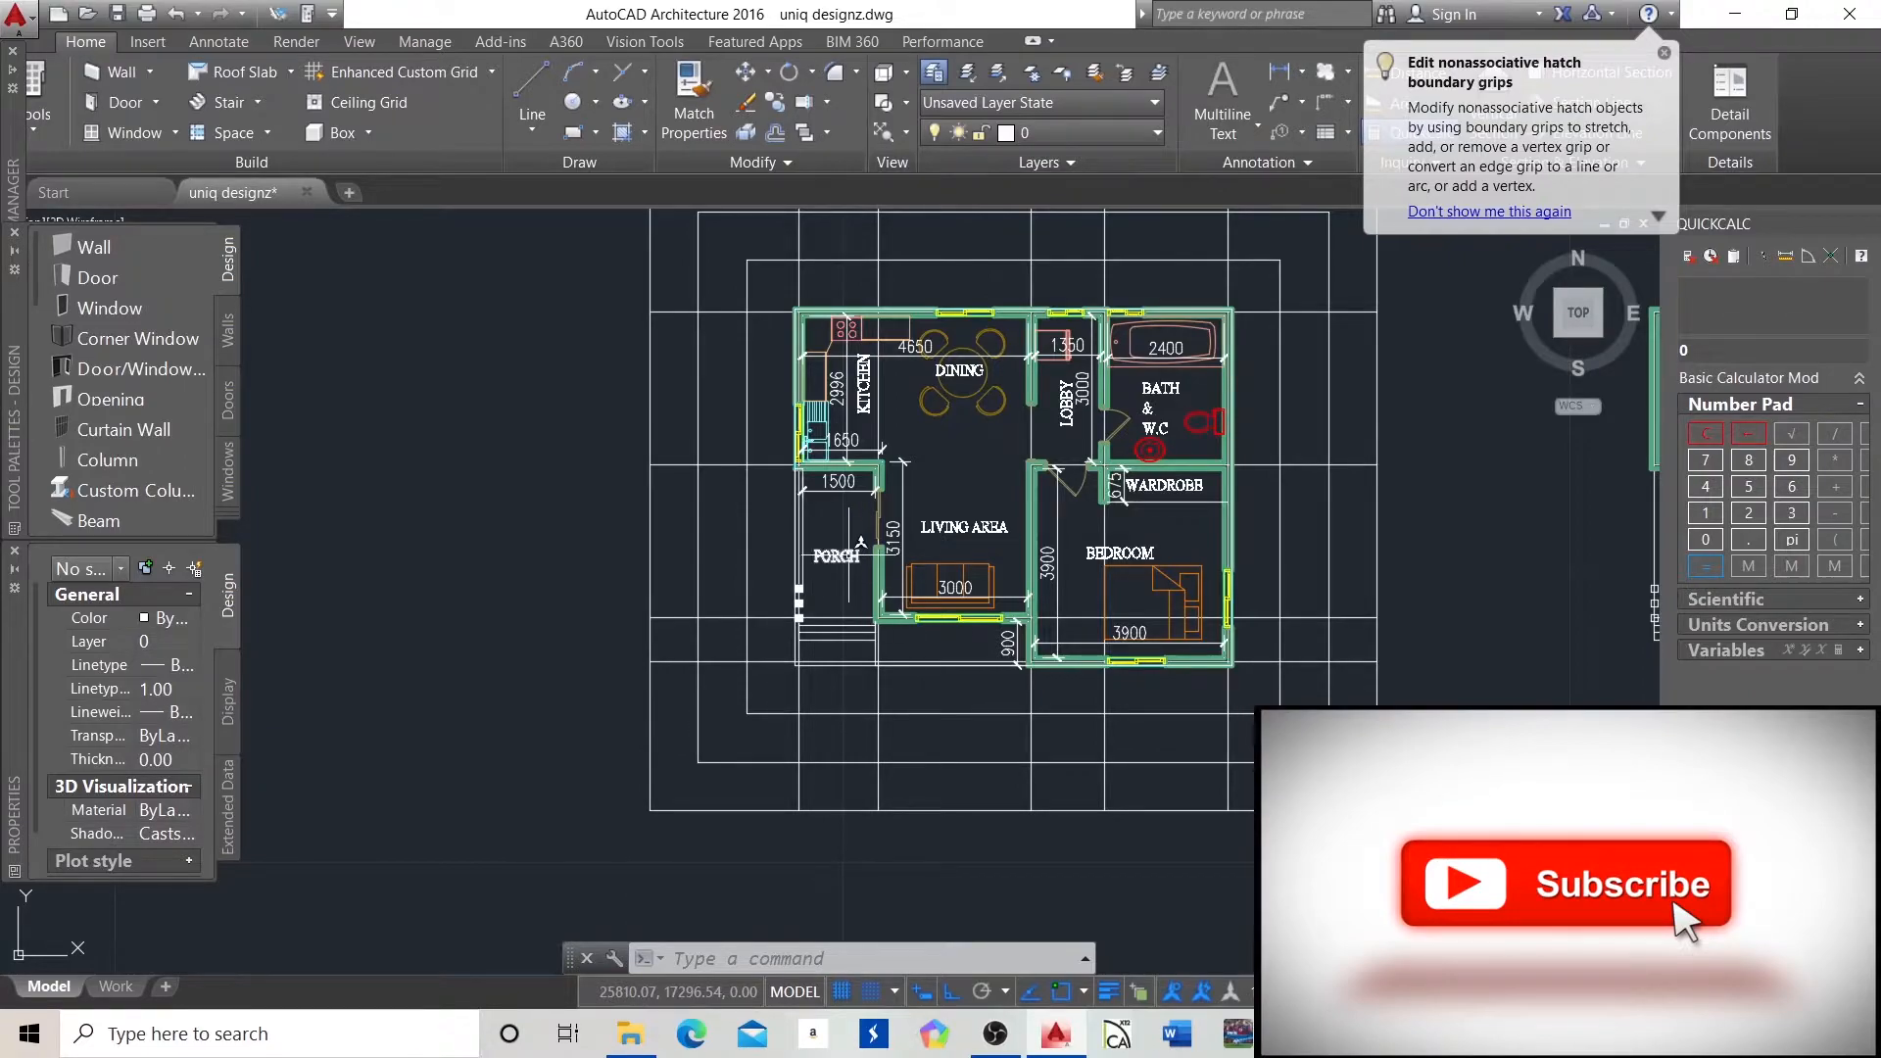
scroll(850, 535, up, 4)
scroll(551, 661, down, 8)
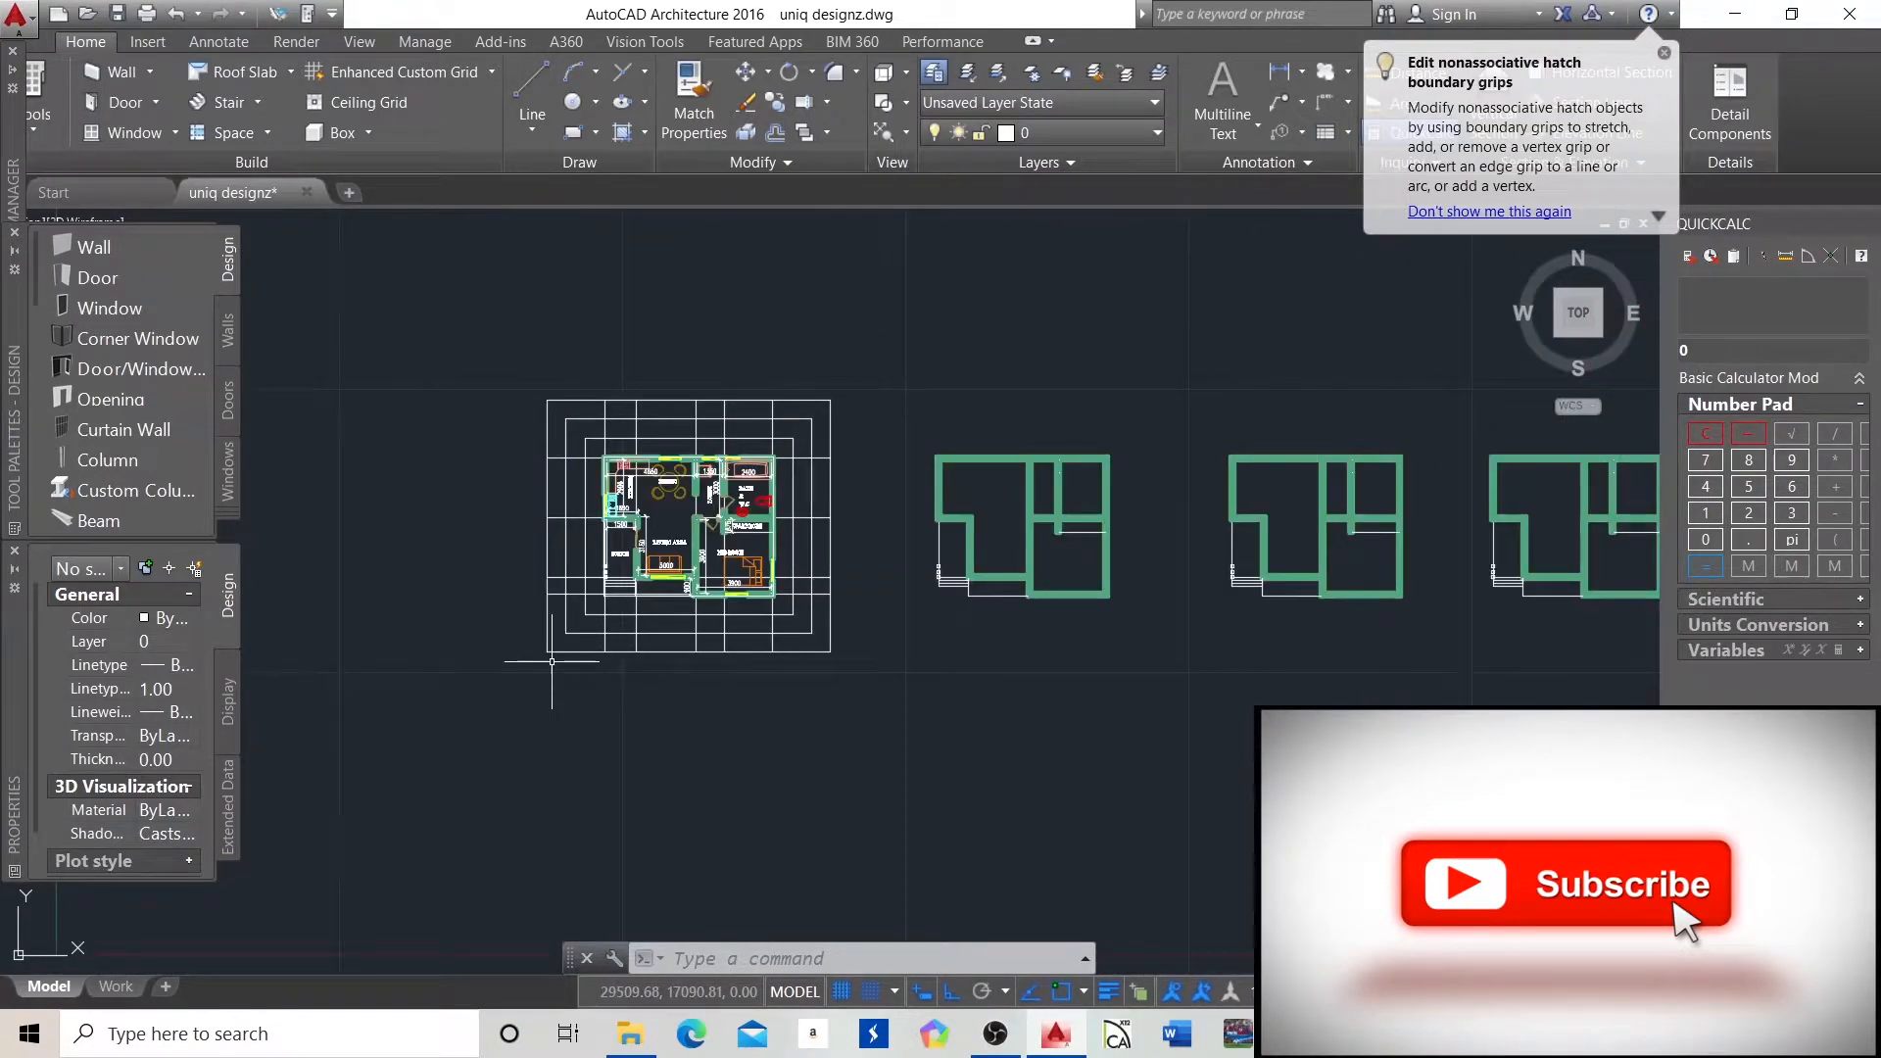
scroll(552, 661, up, 8)
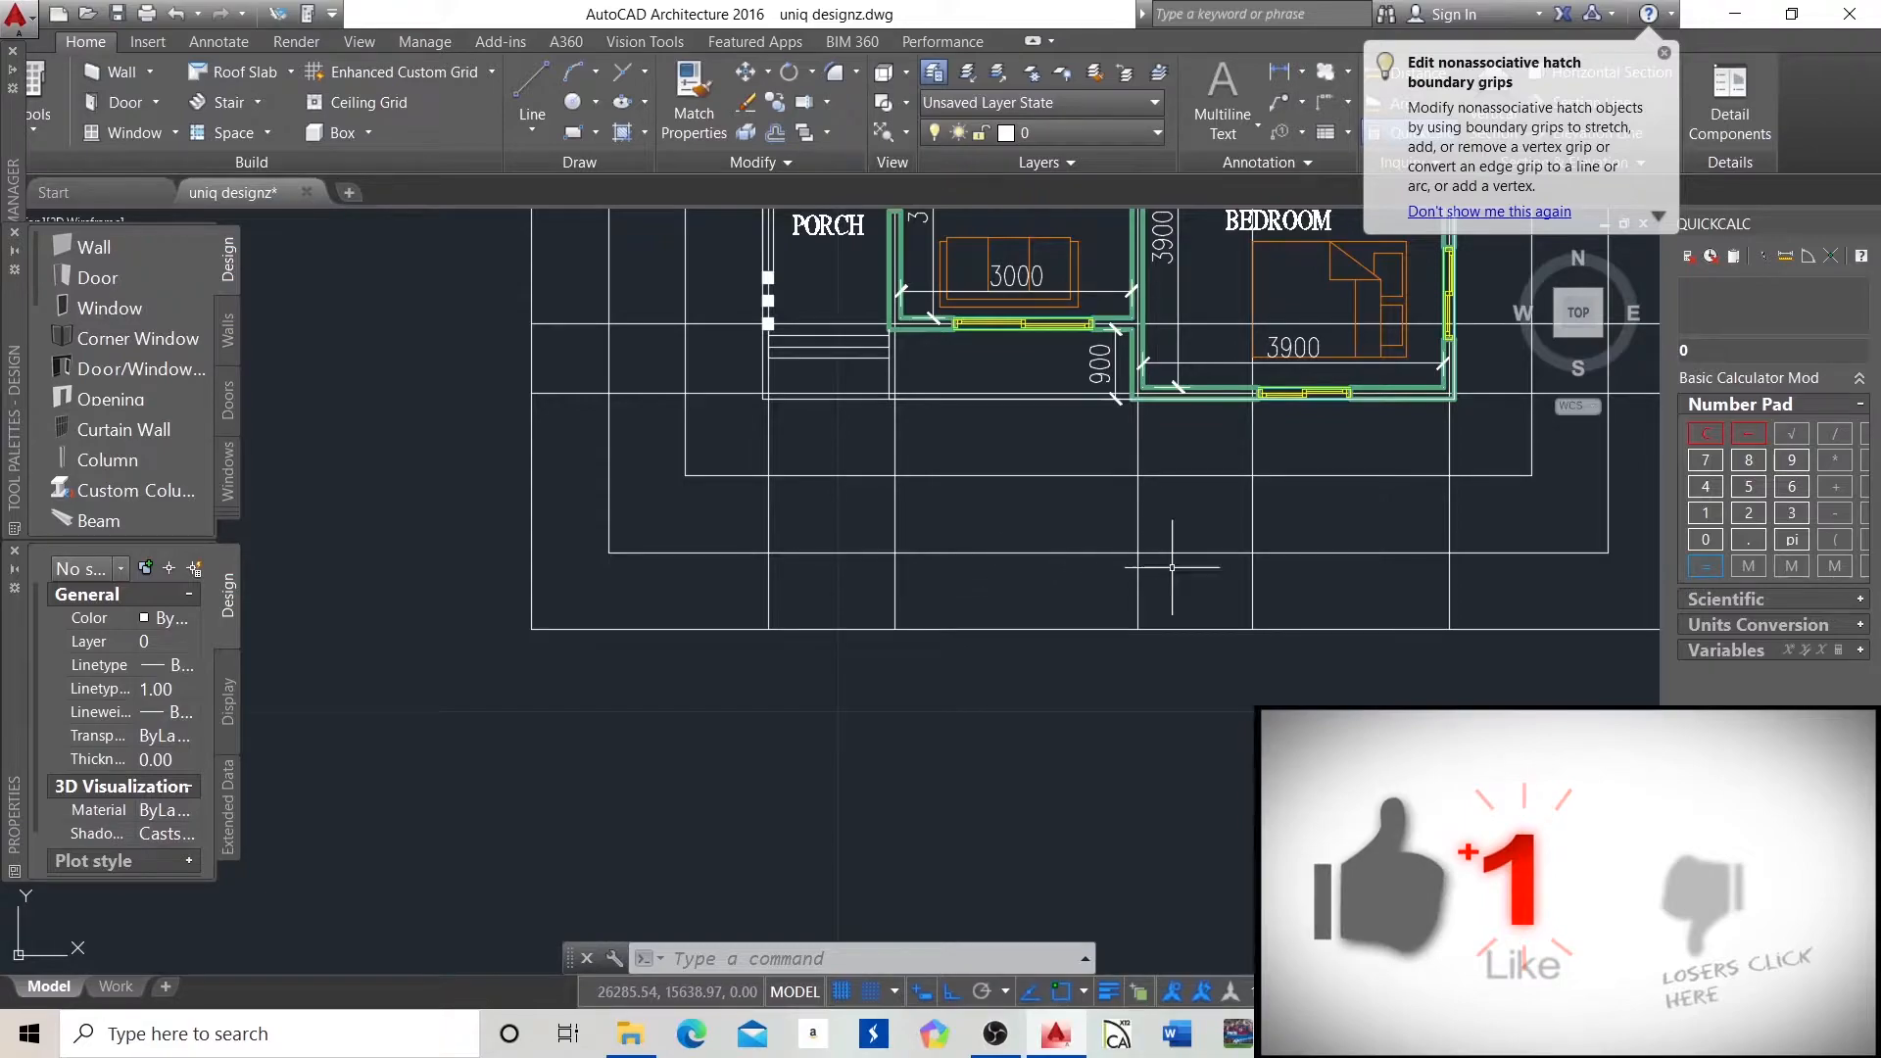
click(1300, 579)
click(733, 613)
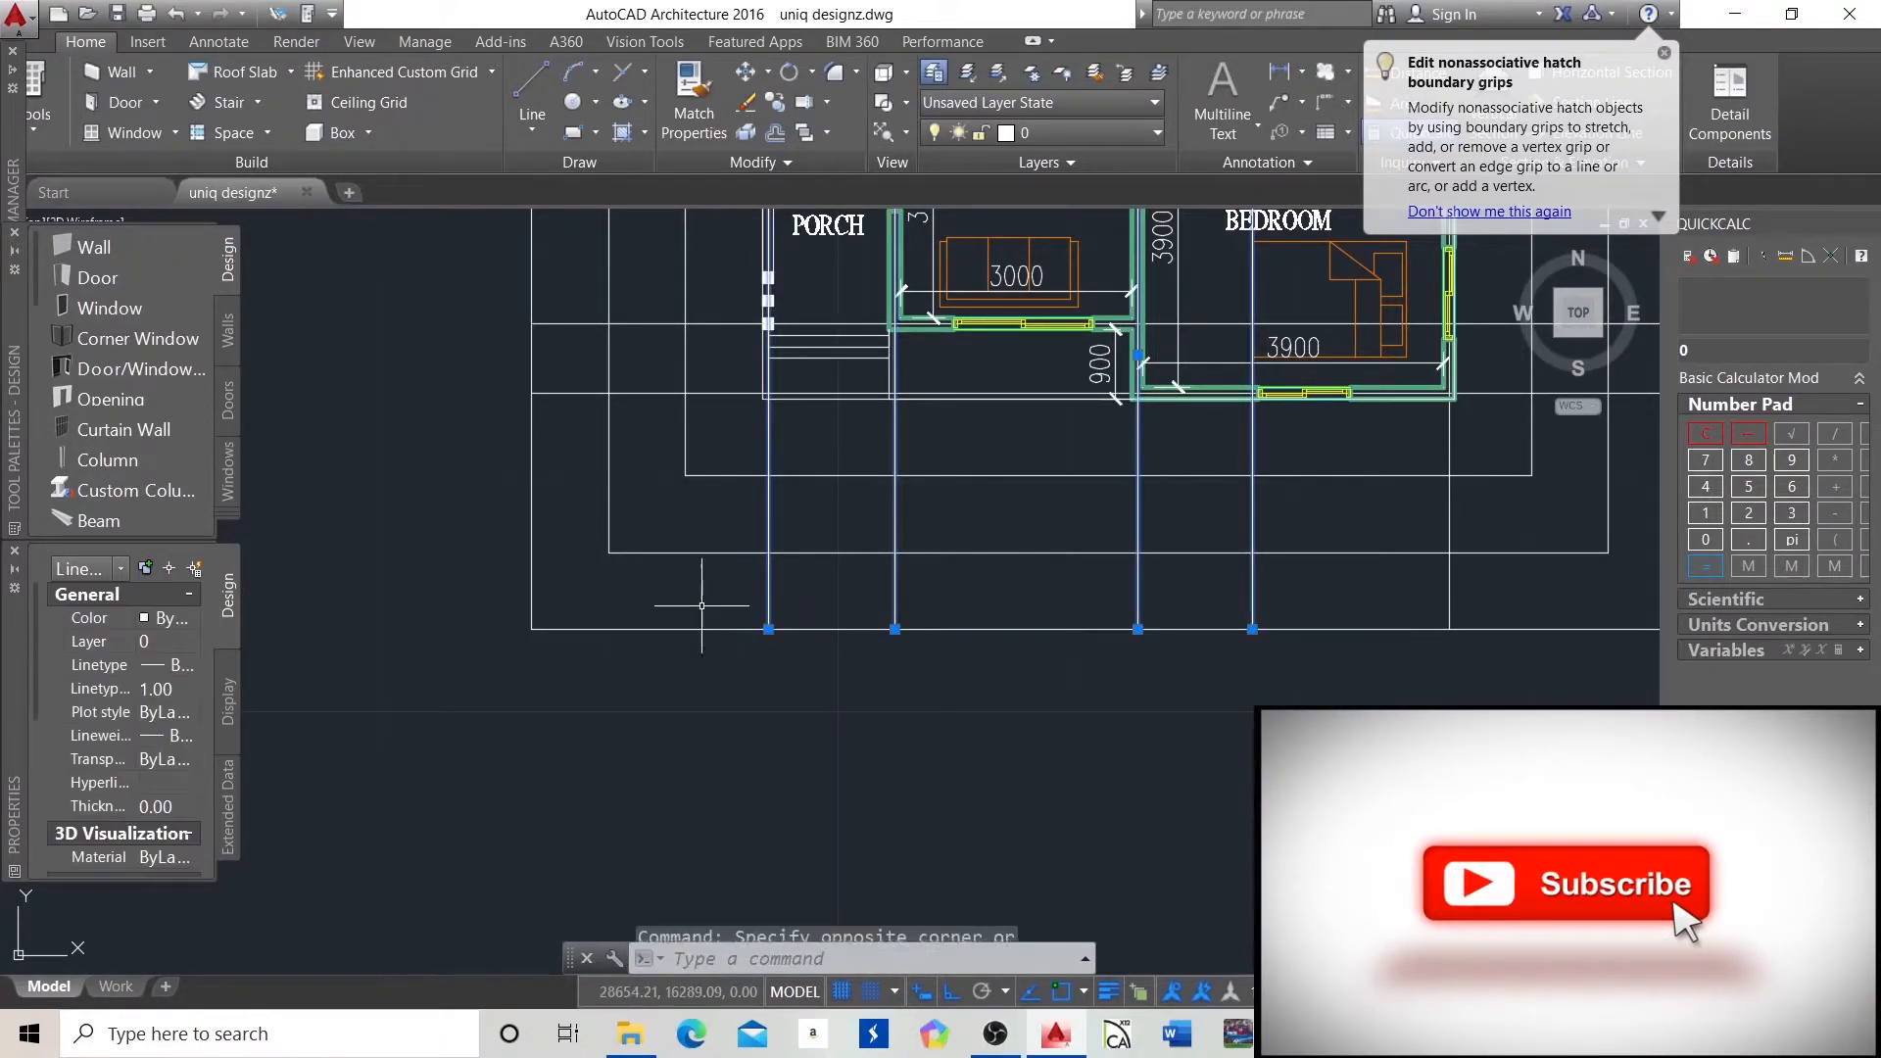
scroll(672, 621, down, 6)
scroll(946, 617, up, 5)
click(950, 617)
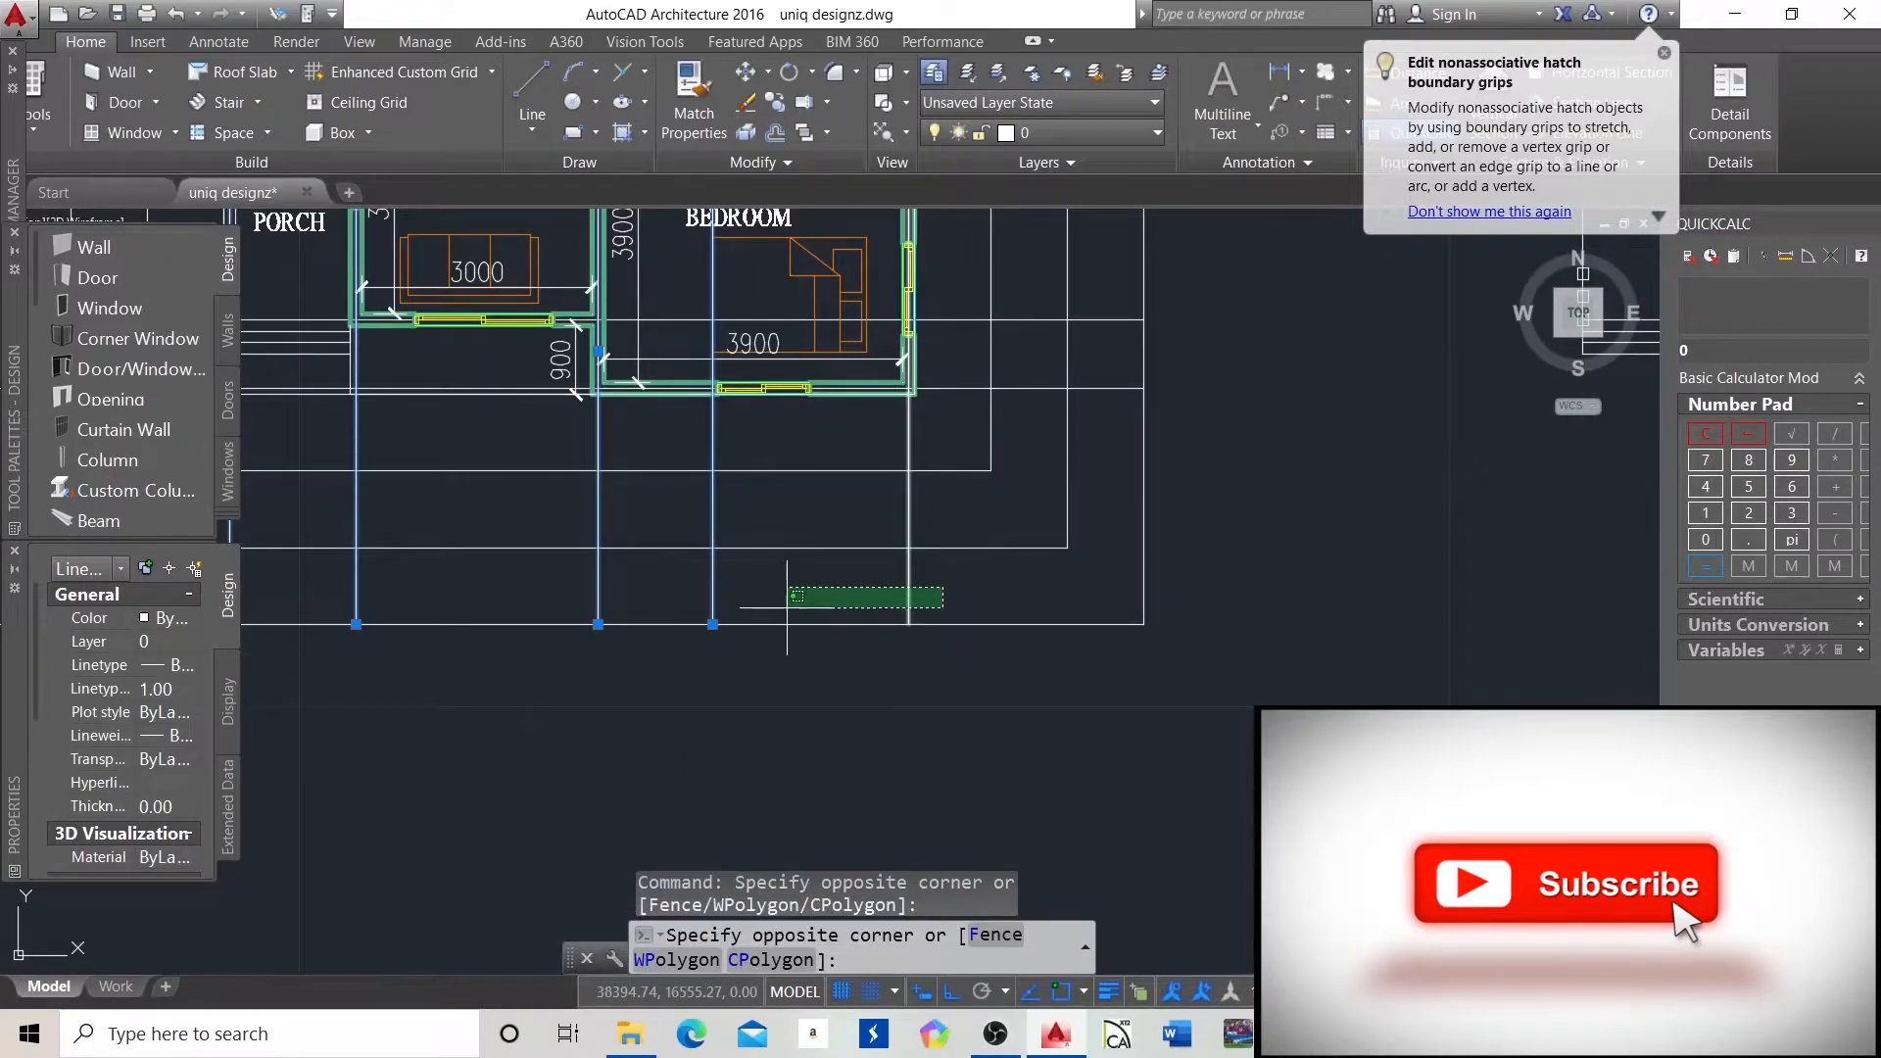
Add the four horizontal wall centrelines to the selection, without including the surrounding rectangles.
click(1125, 292)
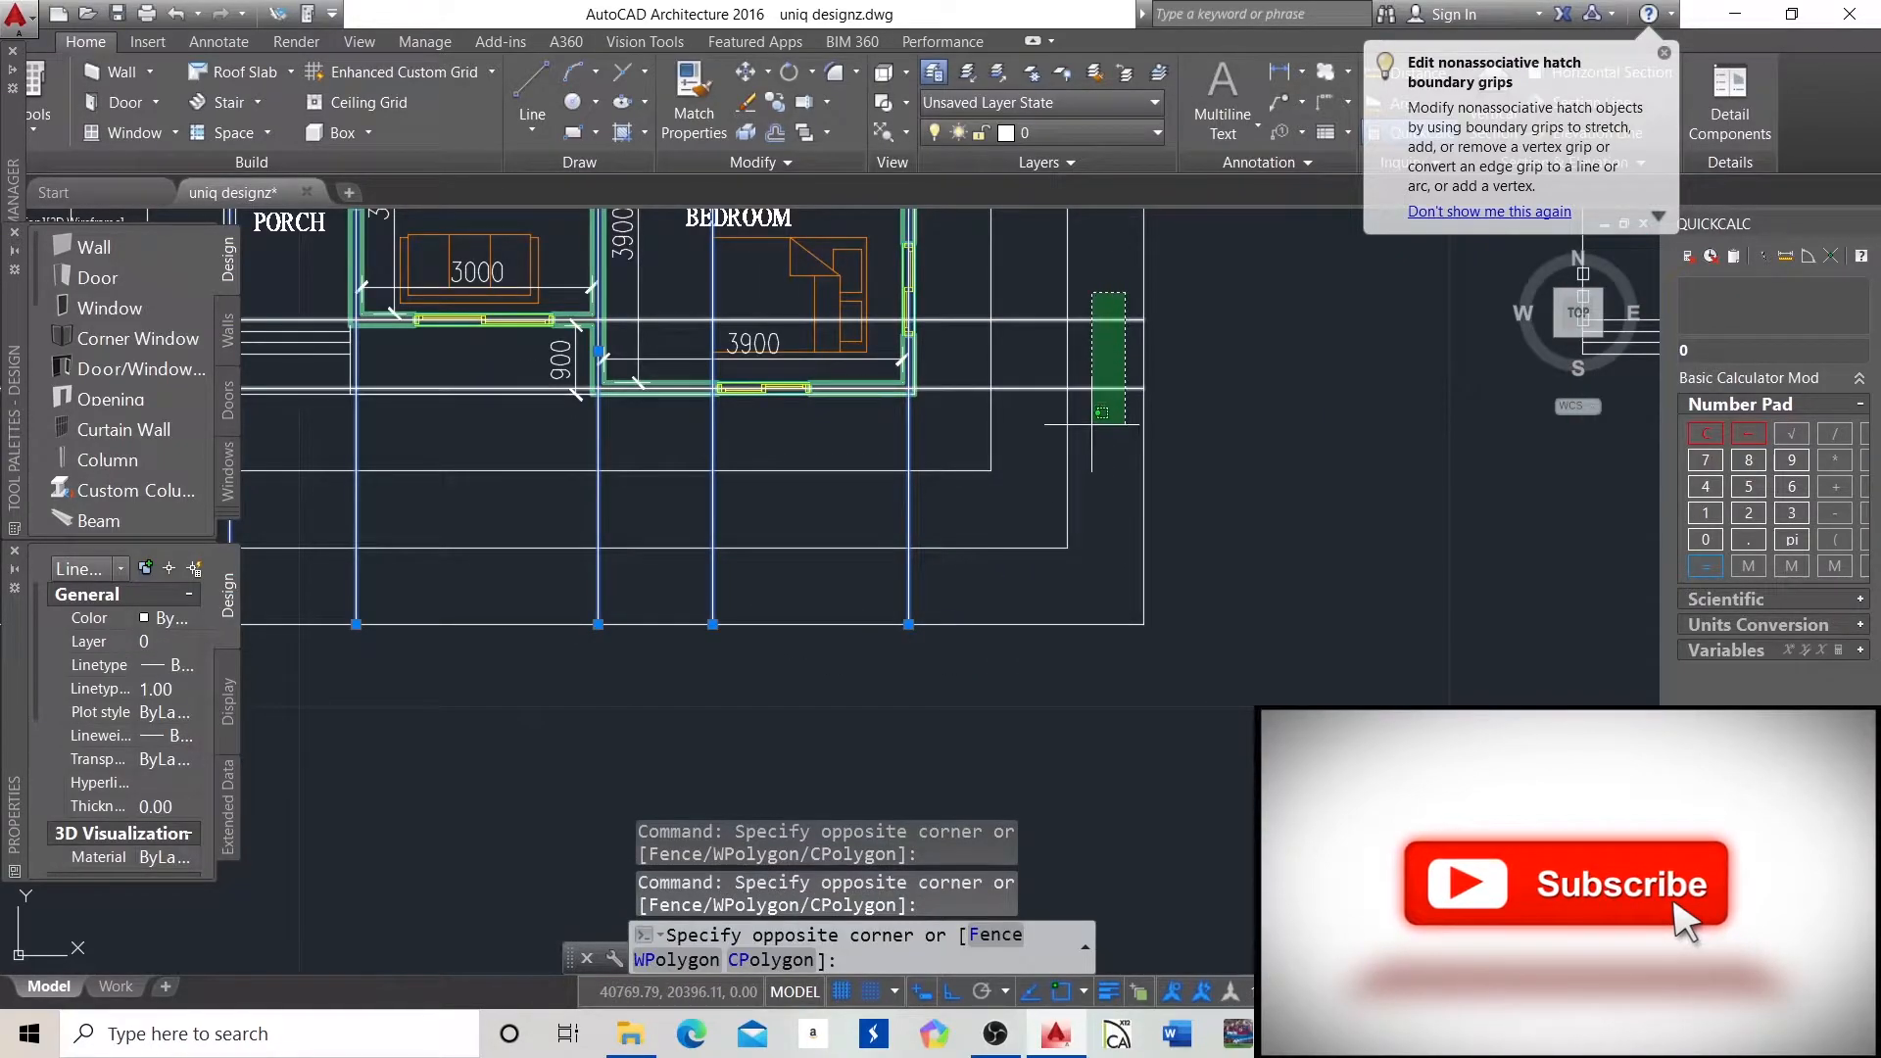
click(1097, 421)
scroll(1113, 634, down, 4)
scroll(1107, 407, up, 3)
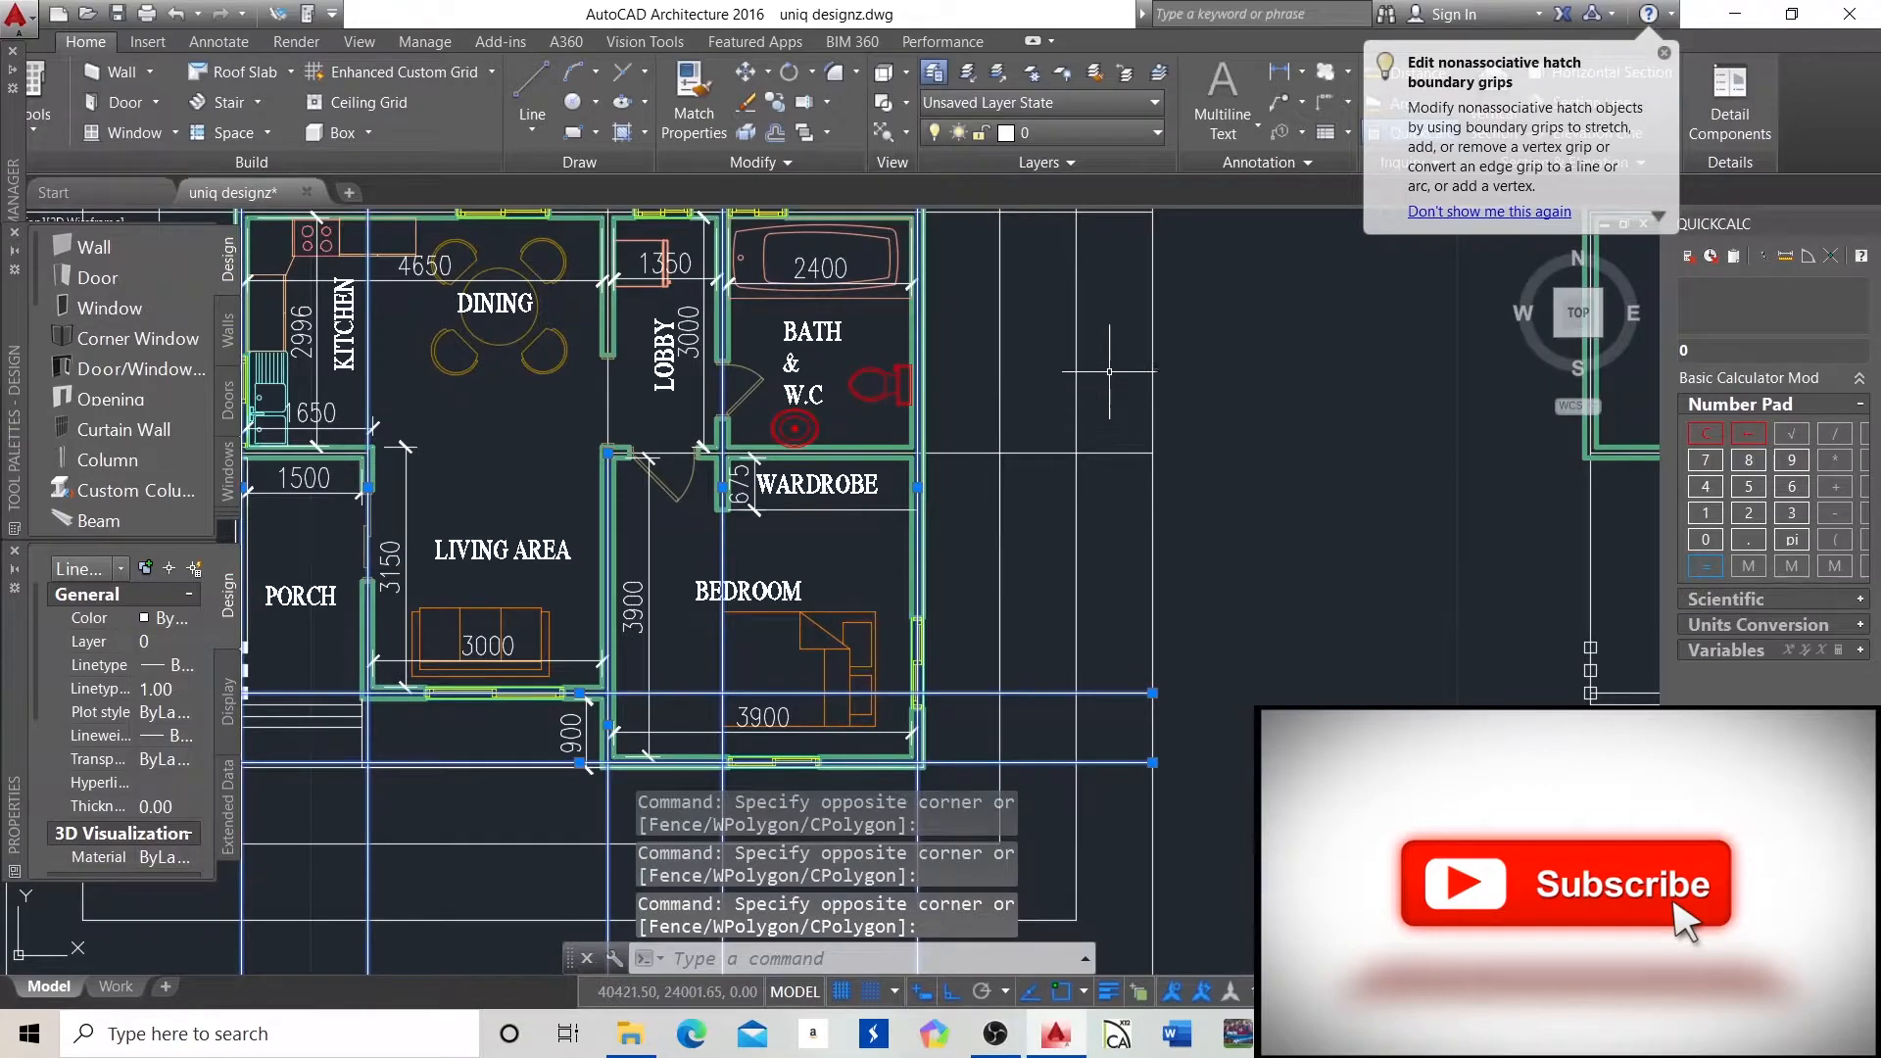
scroll(1097, 382, down, 3)
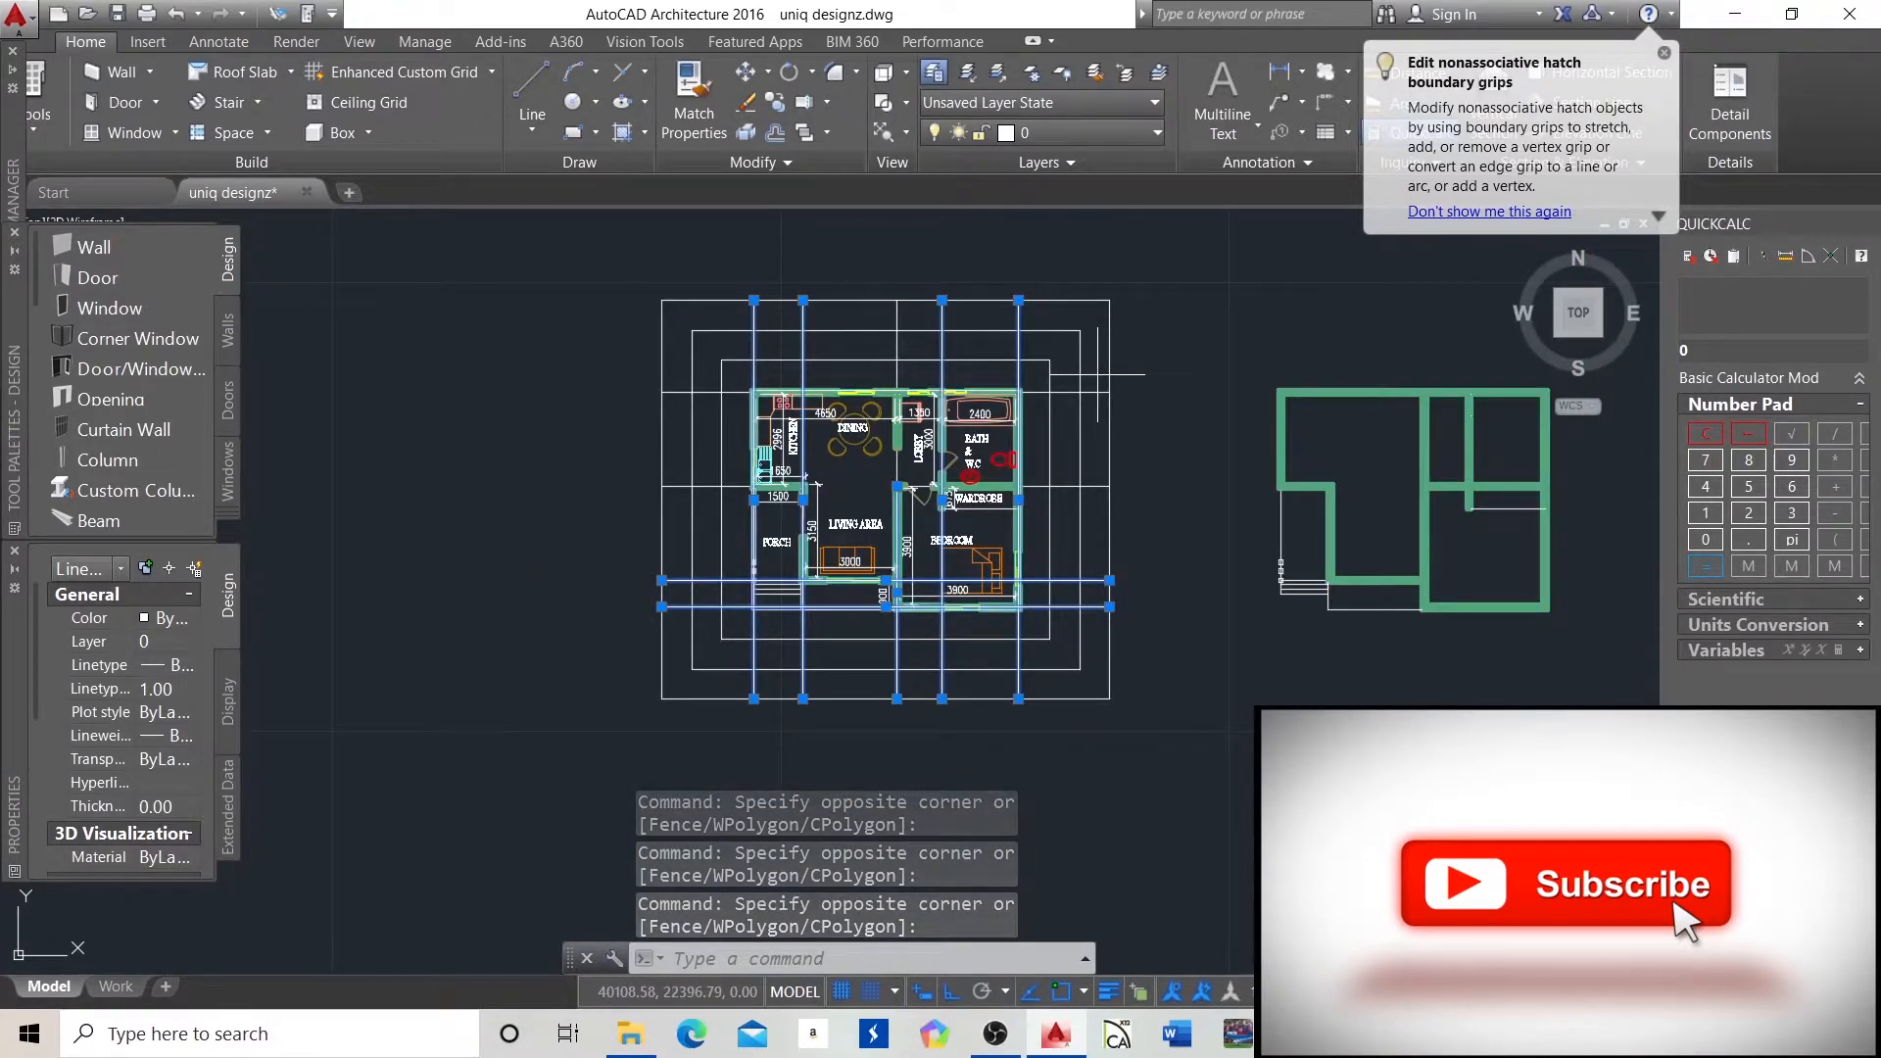
click(1097, 374)
click(1090, 511)
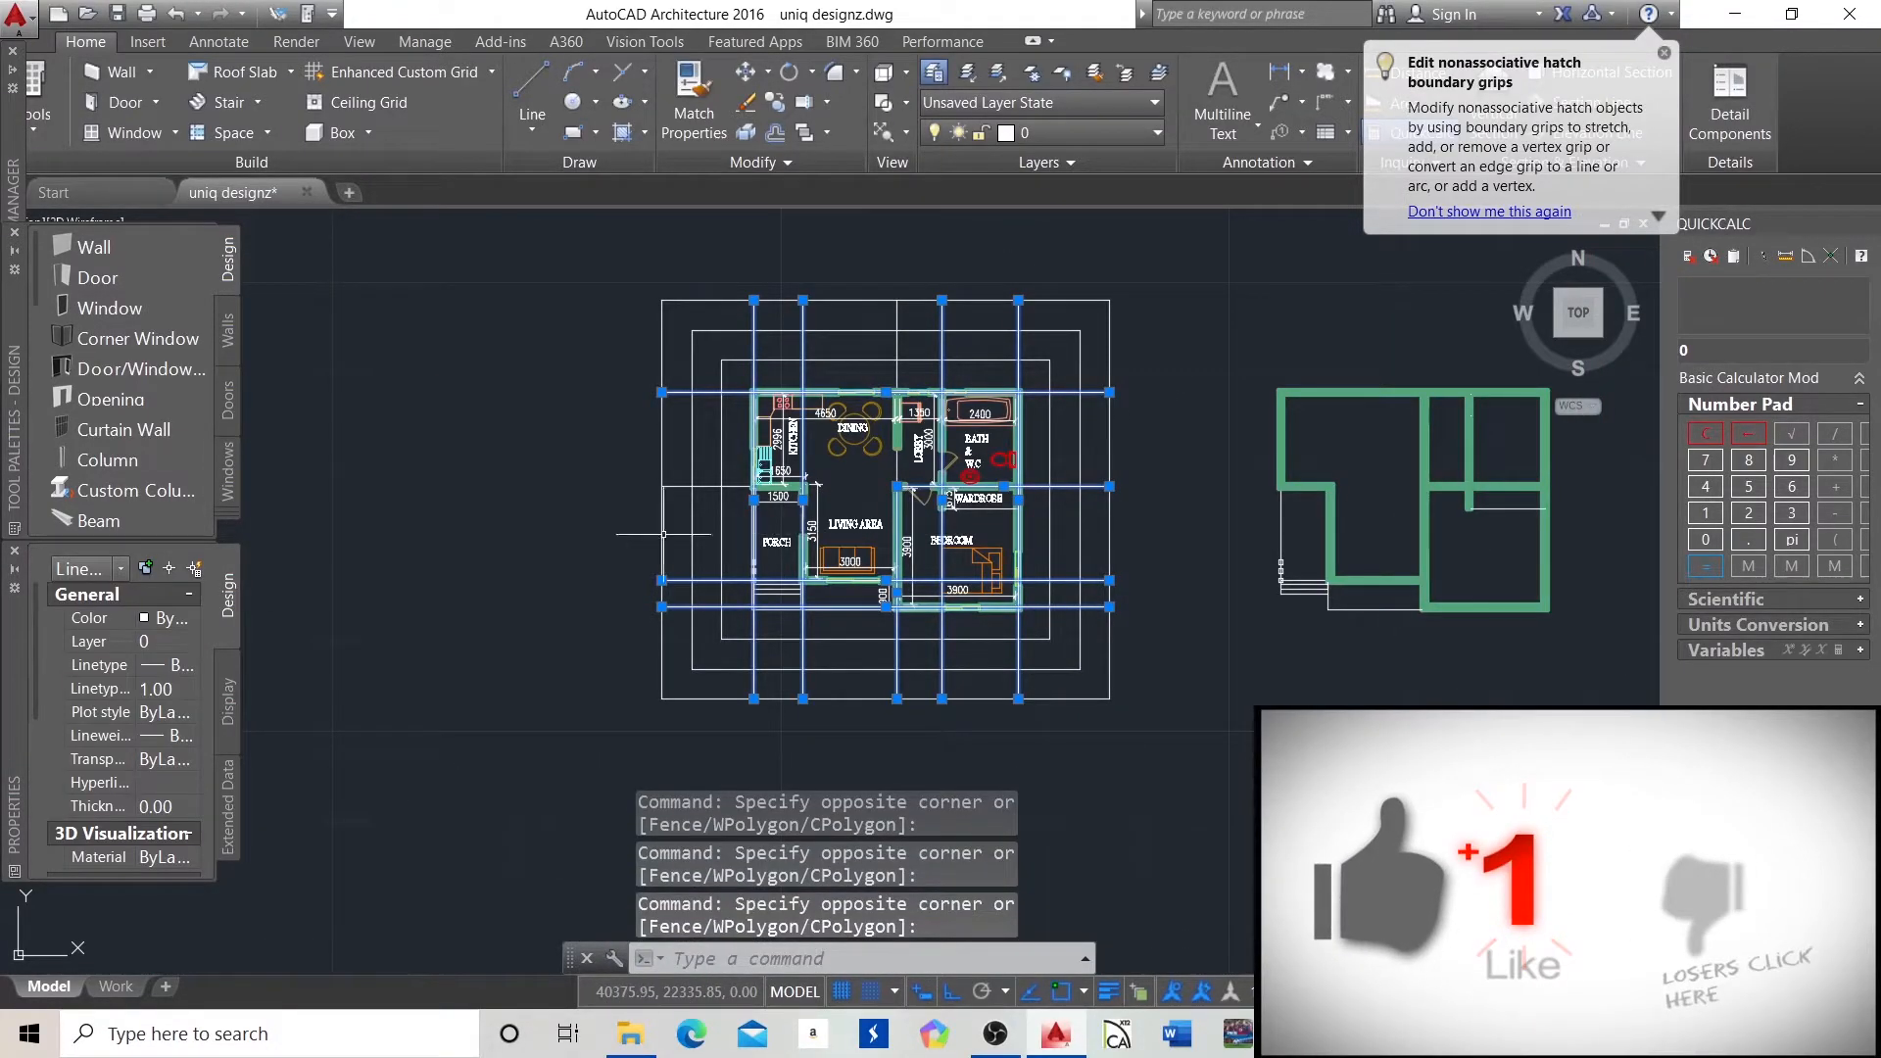
scroll(656, 503, up, 4)
click(709, 412)
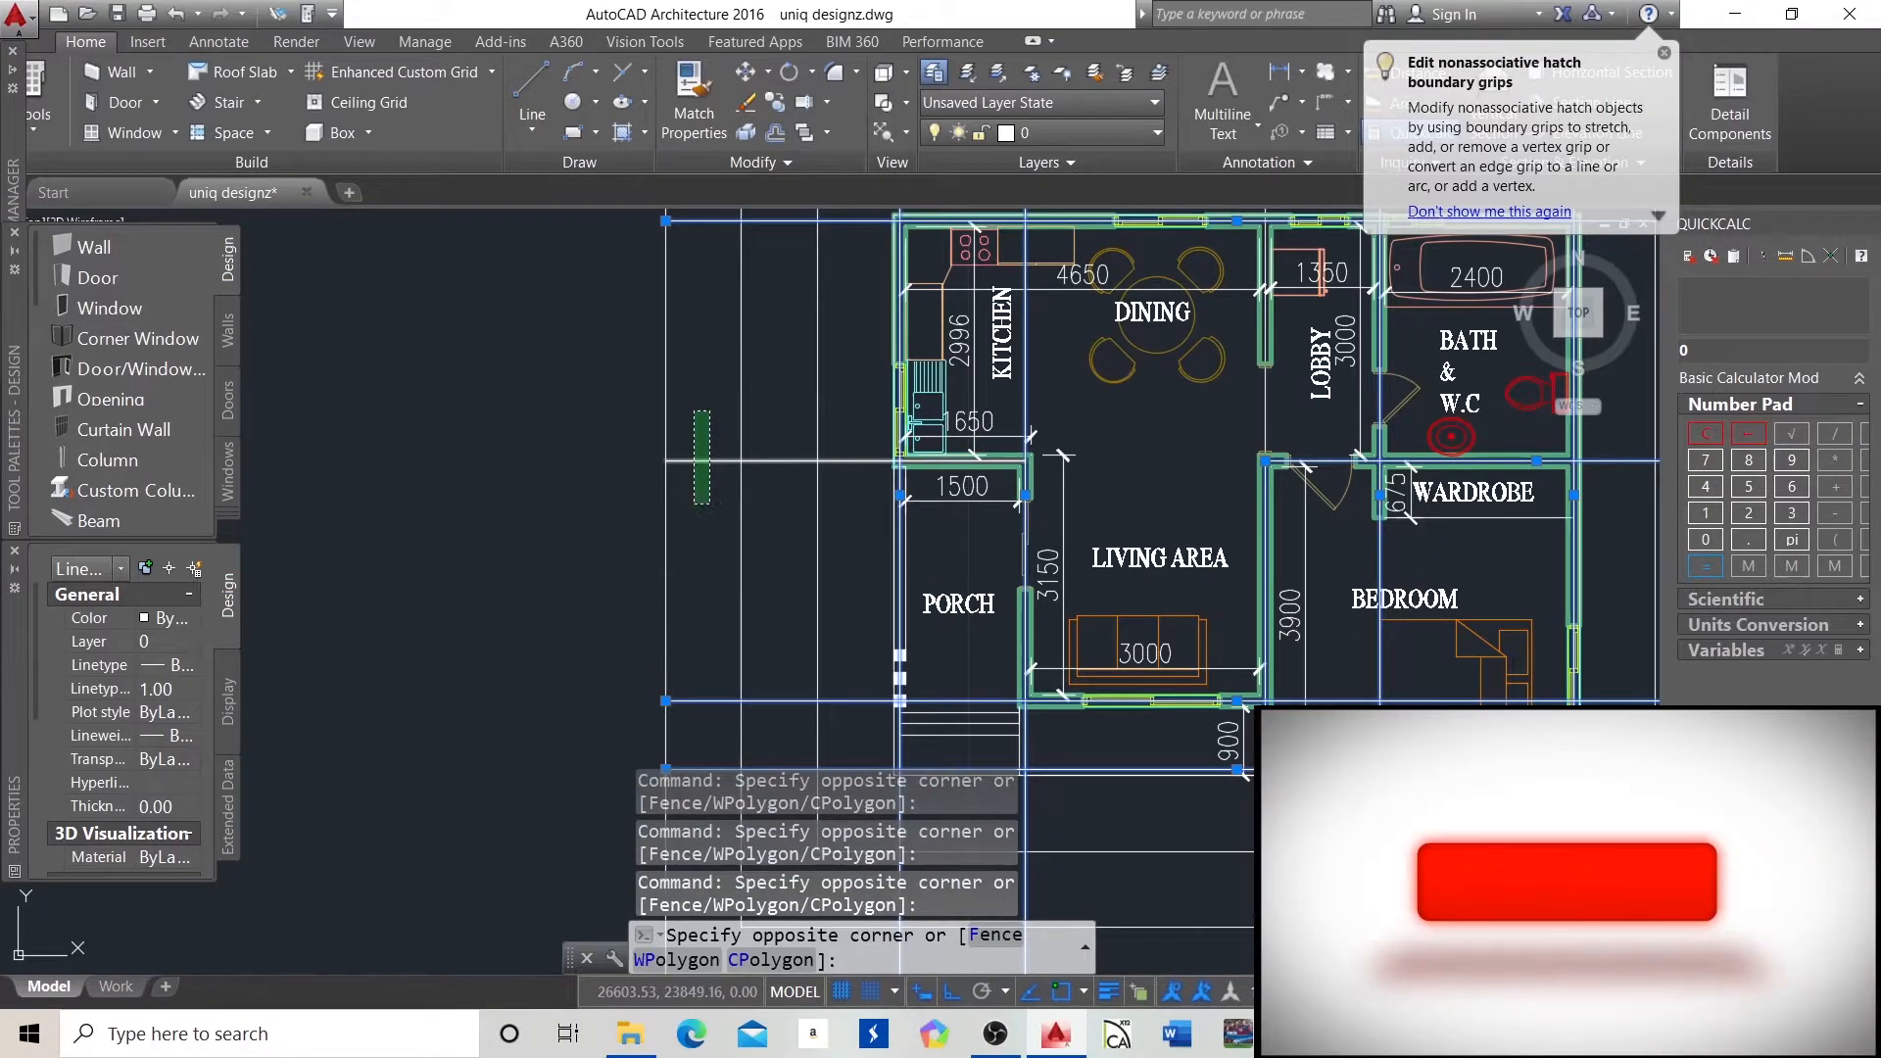
click(696, 503)
scroll(758, 609, down, 3)
scroll(858, 551, down, 2)
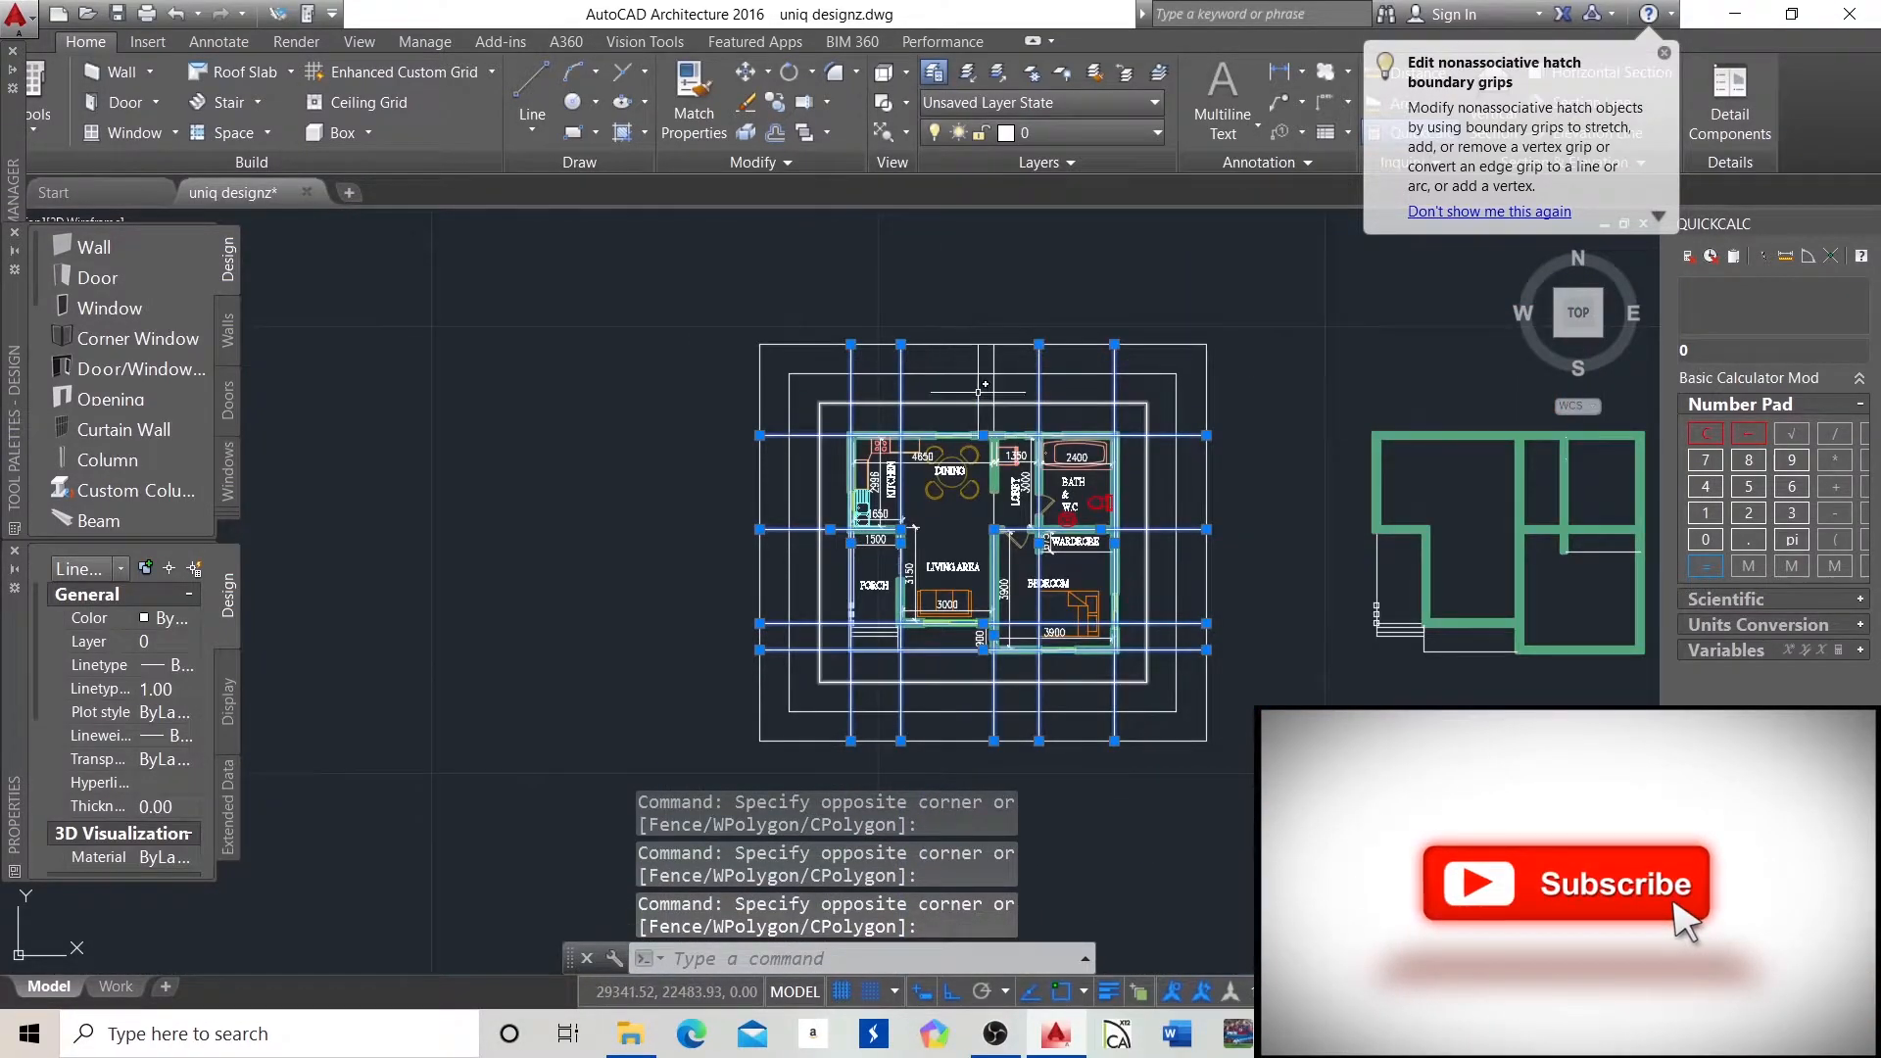
scroll(990, 382, up, 4)
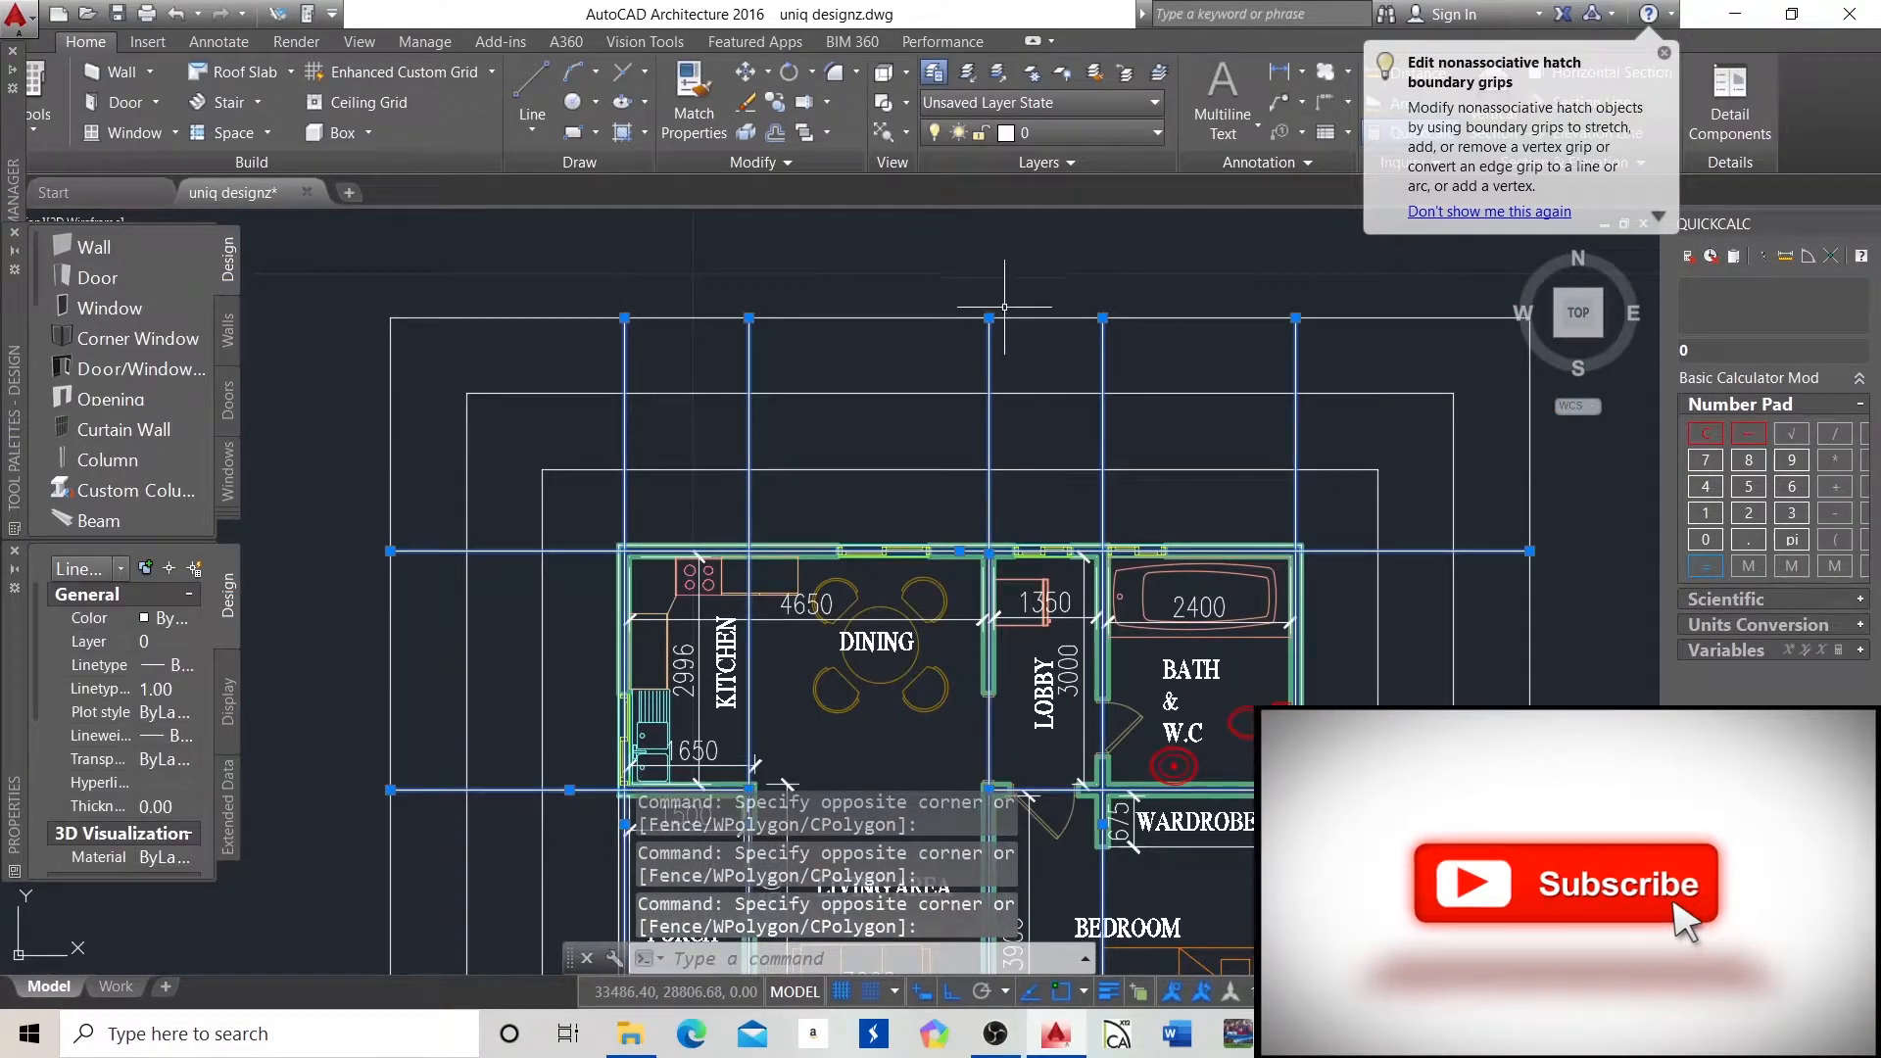
scroll(999, 305, down, 4)
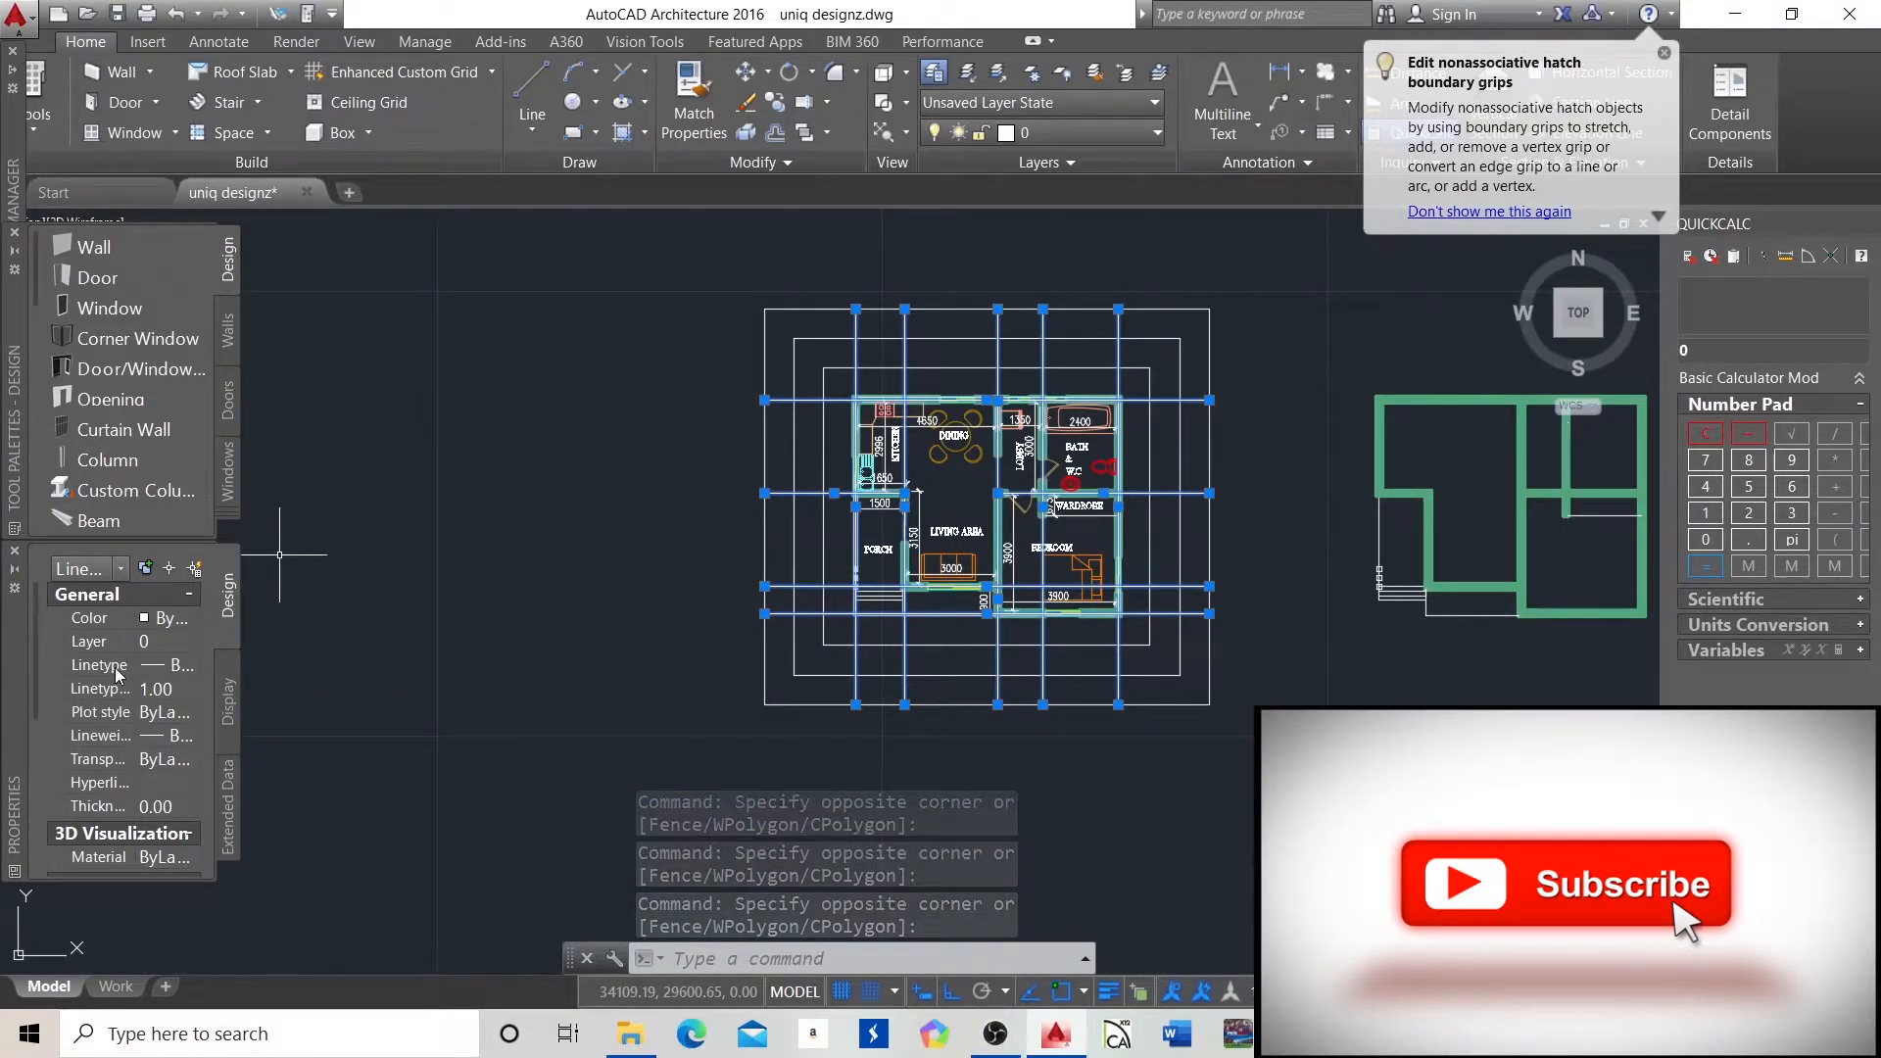
Change the linetype of the selected wall centrelines to dashed.
click(192, 670)
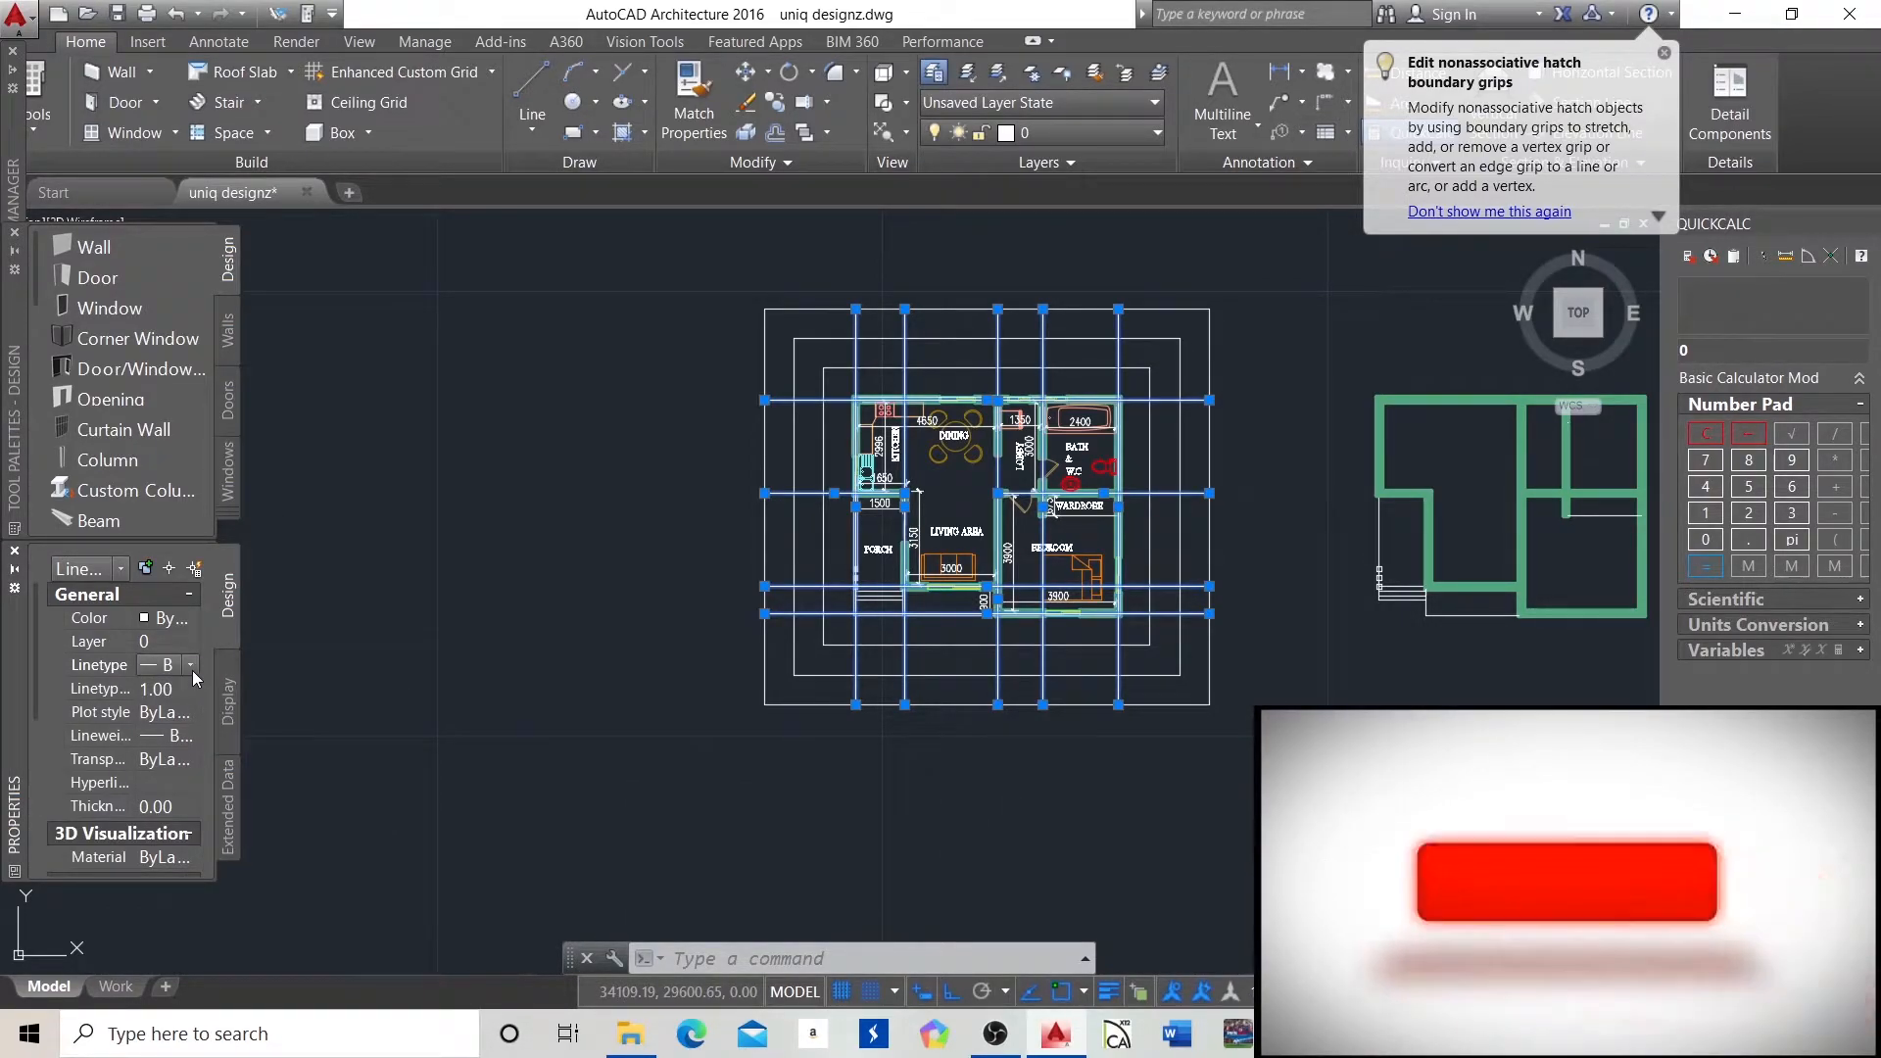
click(191, 667)
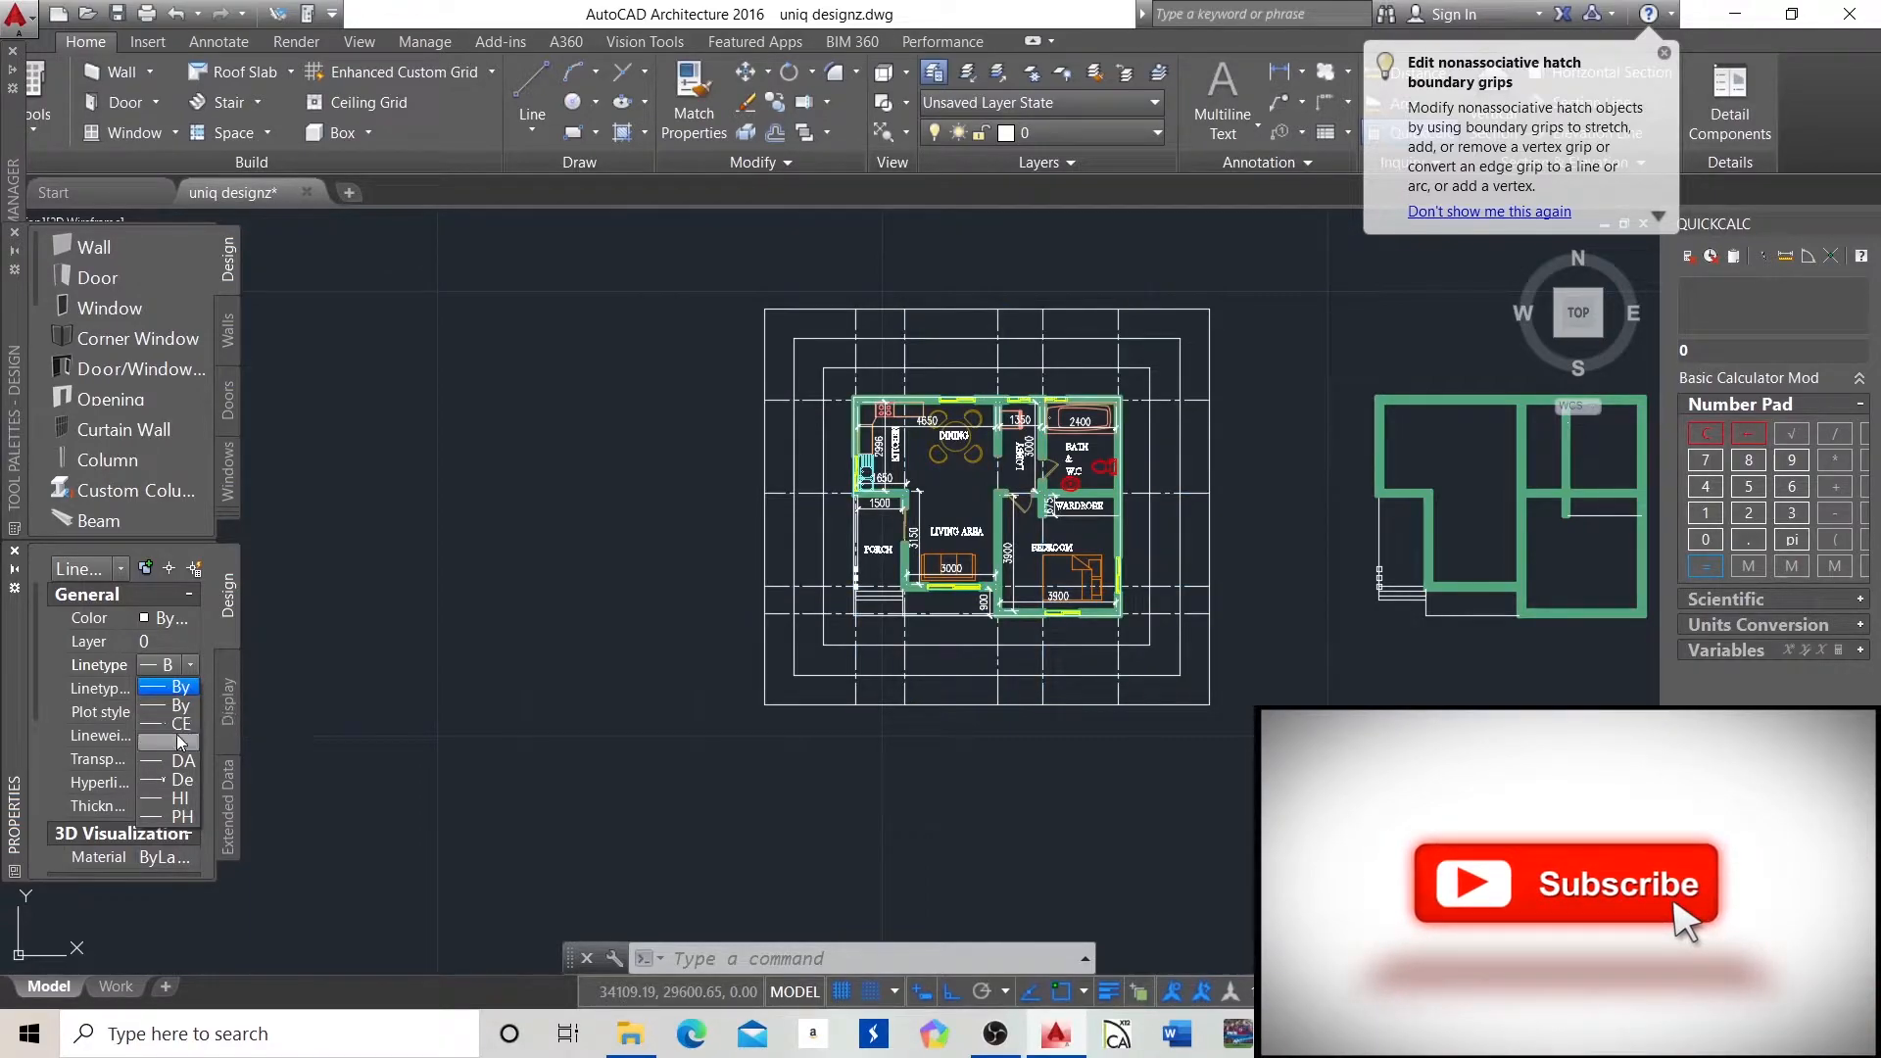
click(182, 761)
scroll(893, 362, up, 8)
scroll(666, 460, down, 11)
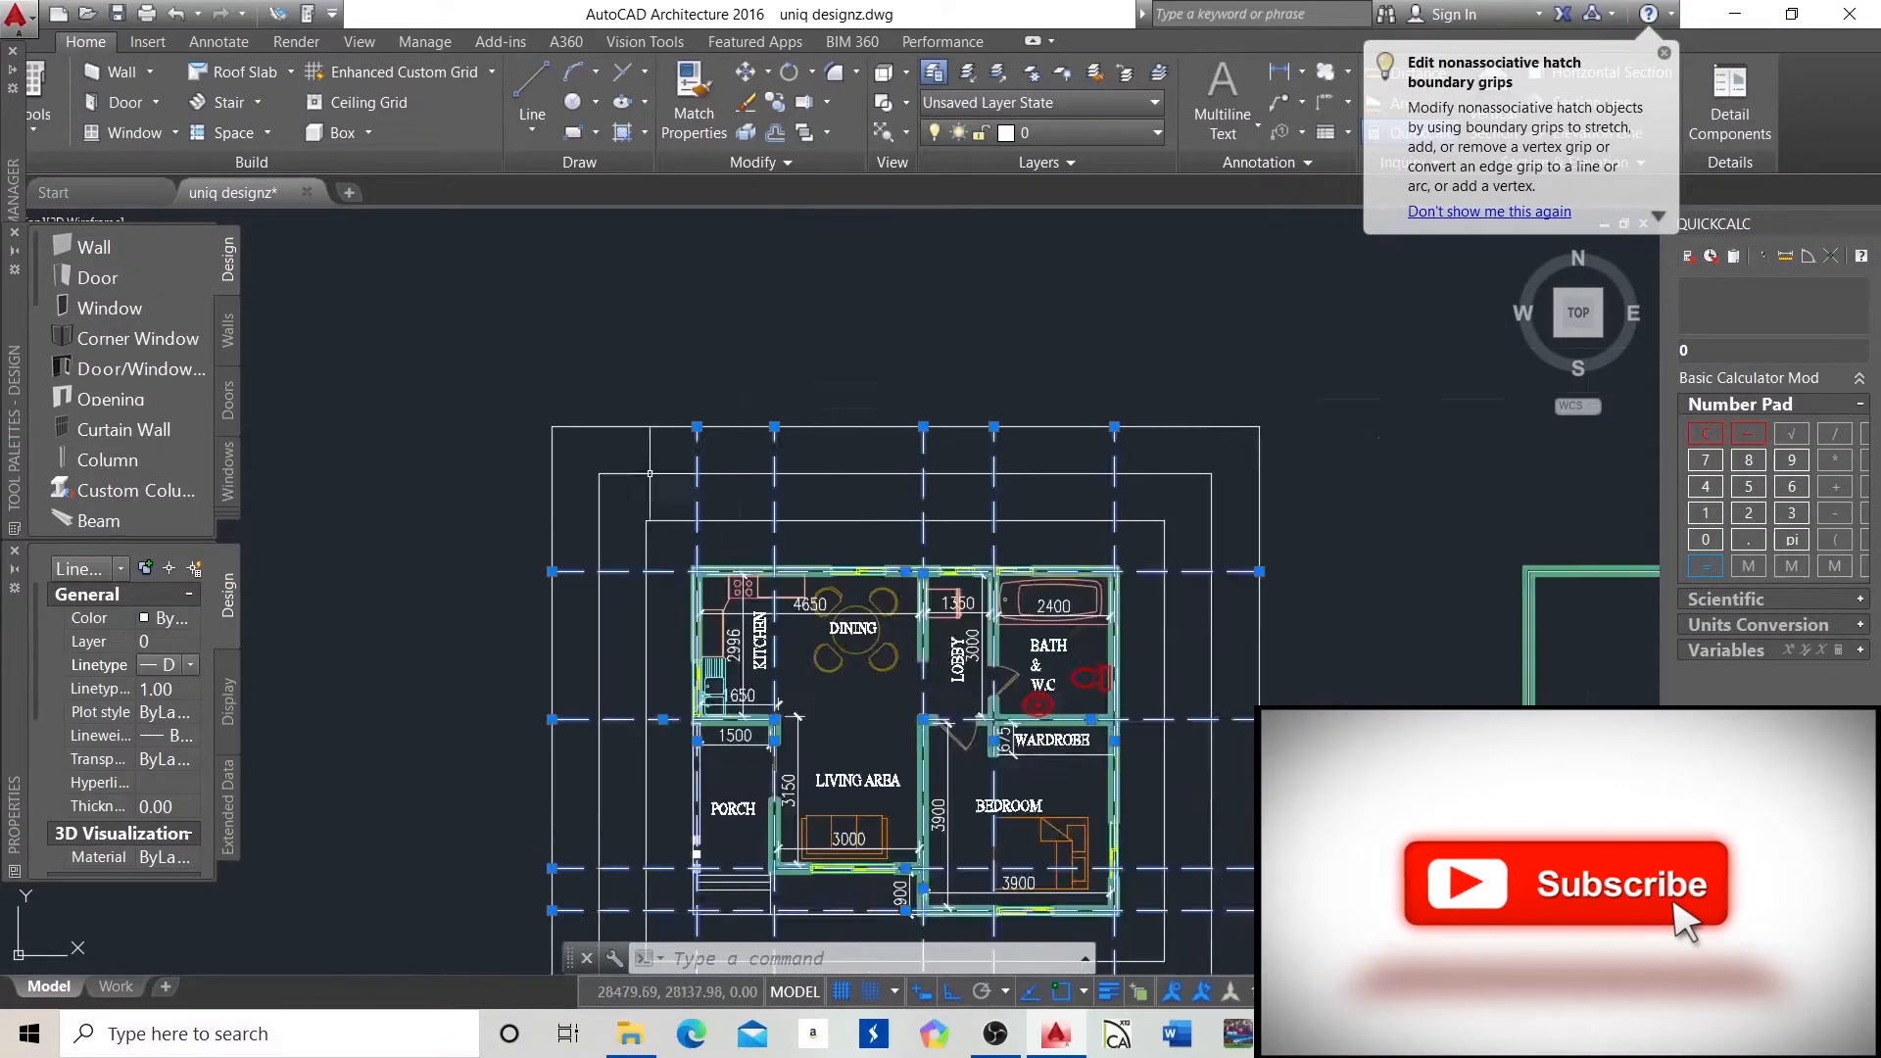
scroll(697, 524, up, 4)
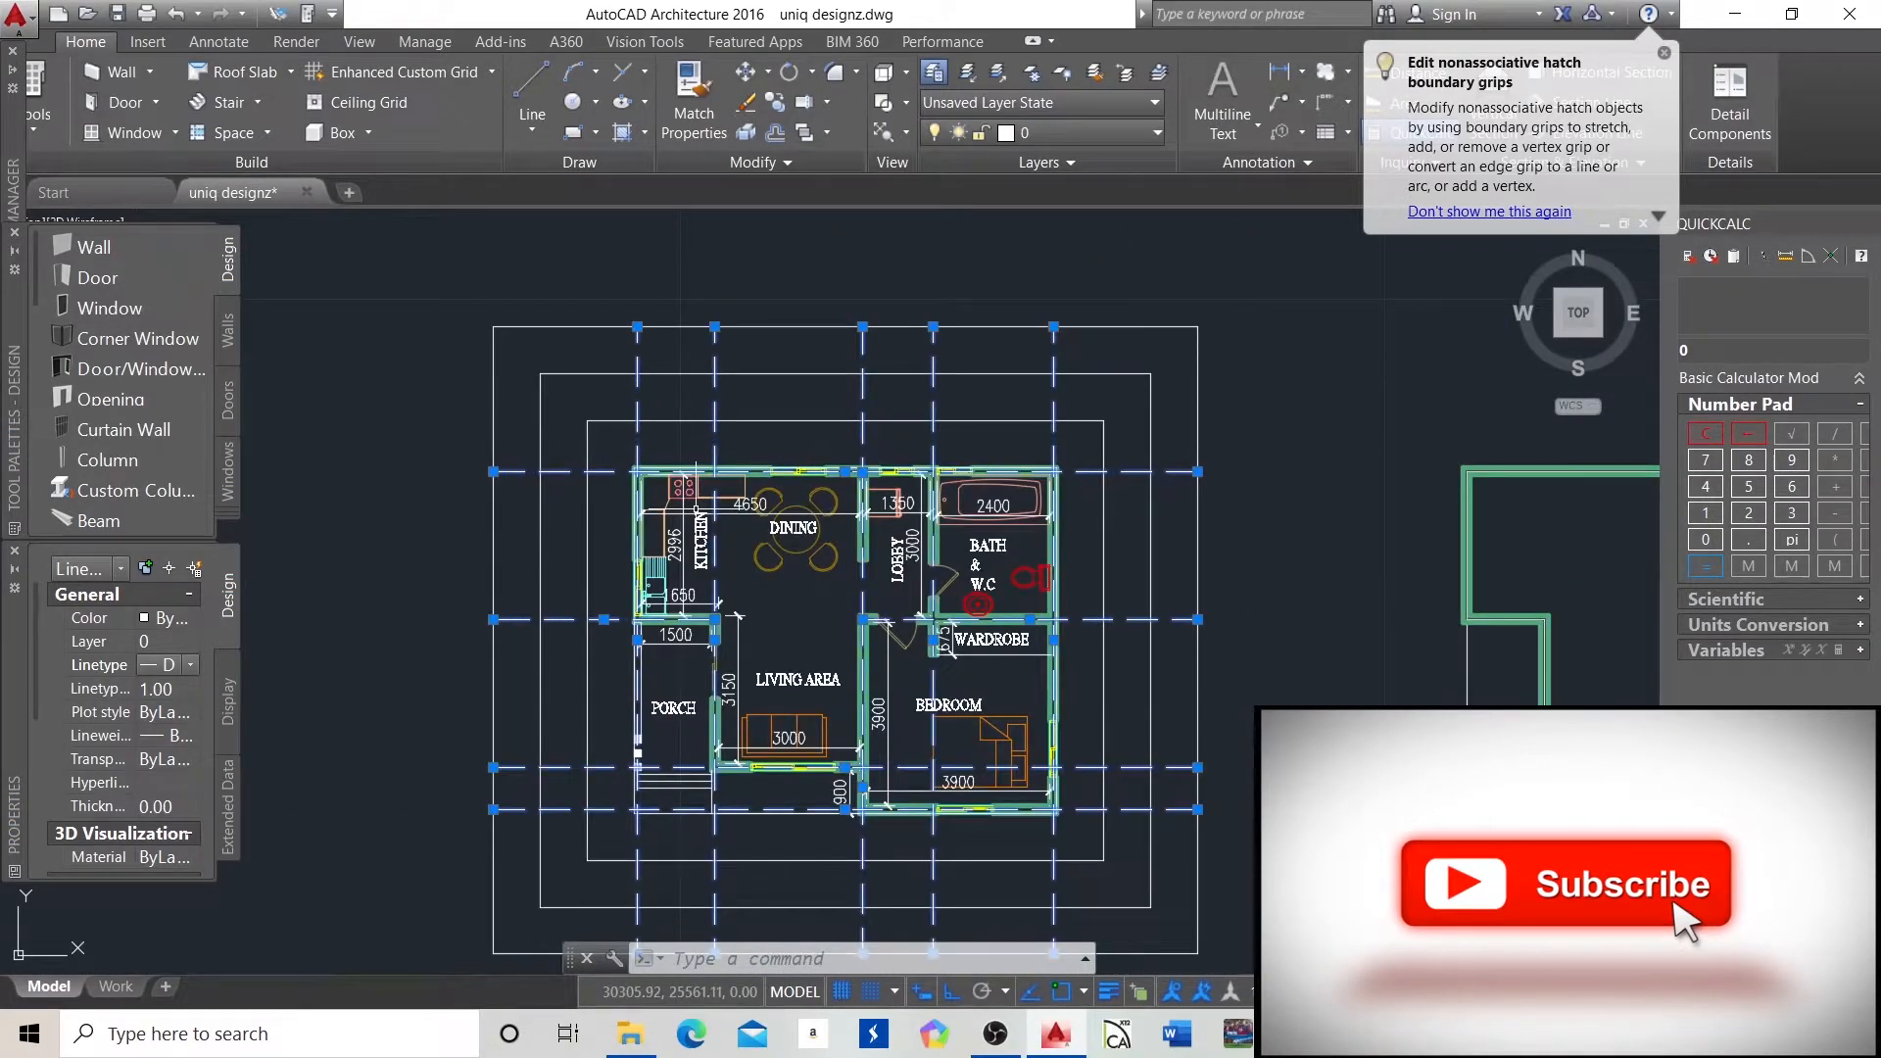
scroll(697, 510, up, 2)
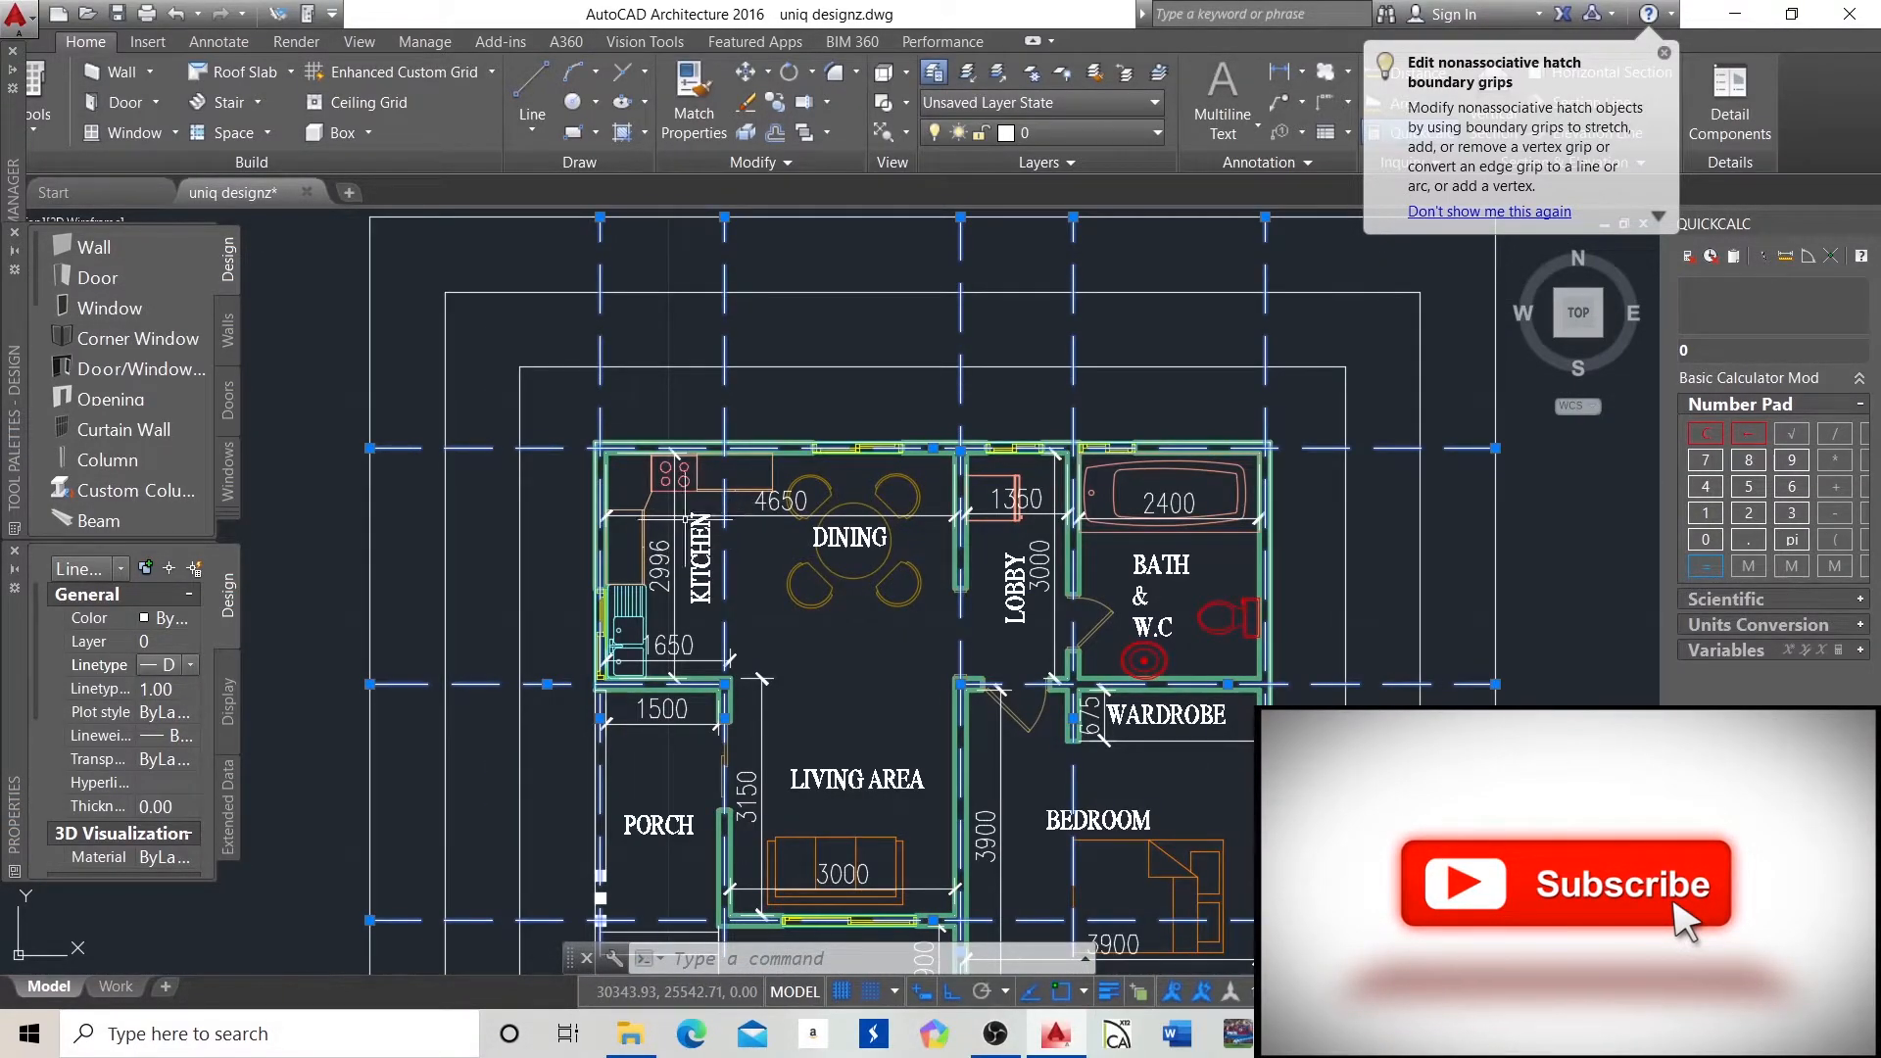
Set the colour of the selected wall centrelines to Red and clear the selection.
click(187, 619)
click(191, 618)
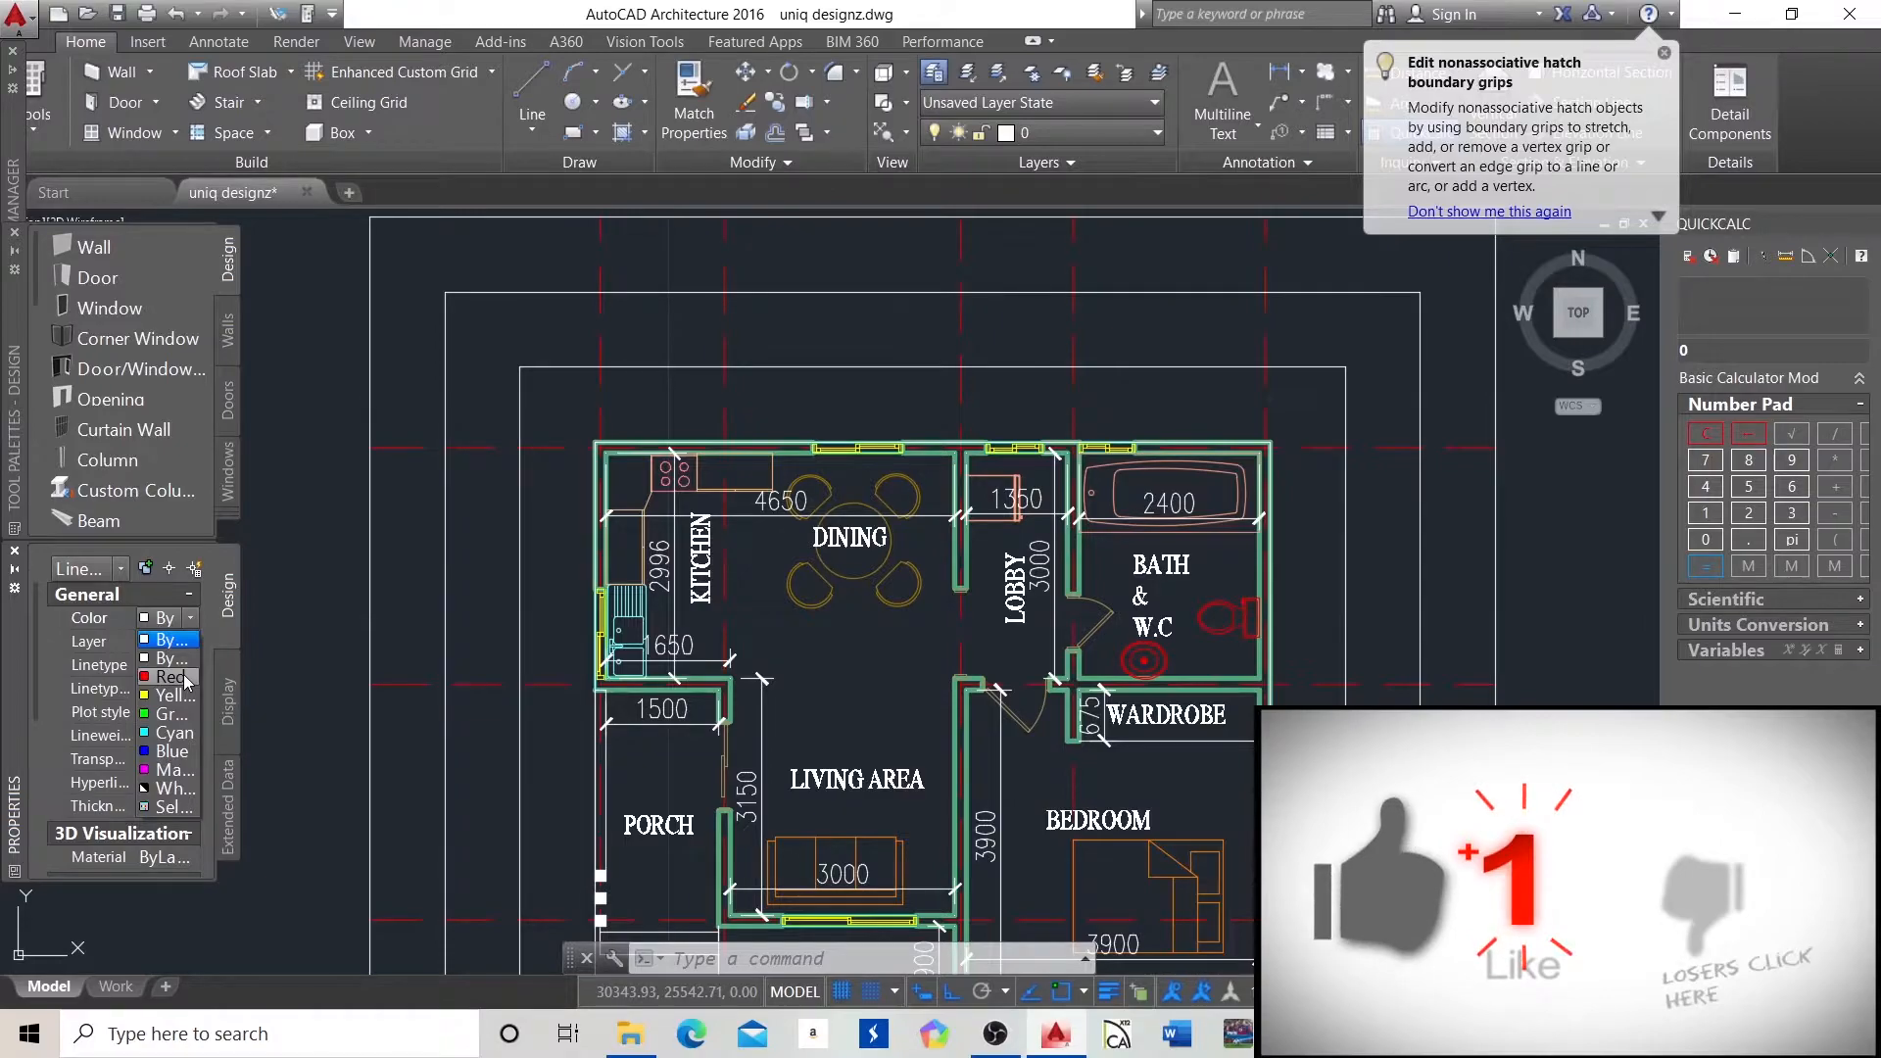
click(168, 677)
scroll(750, 656, down, 4)
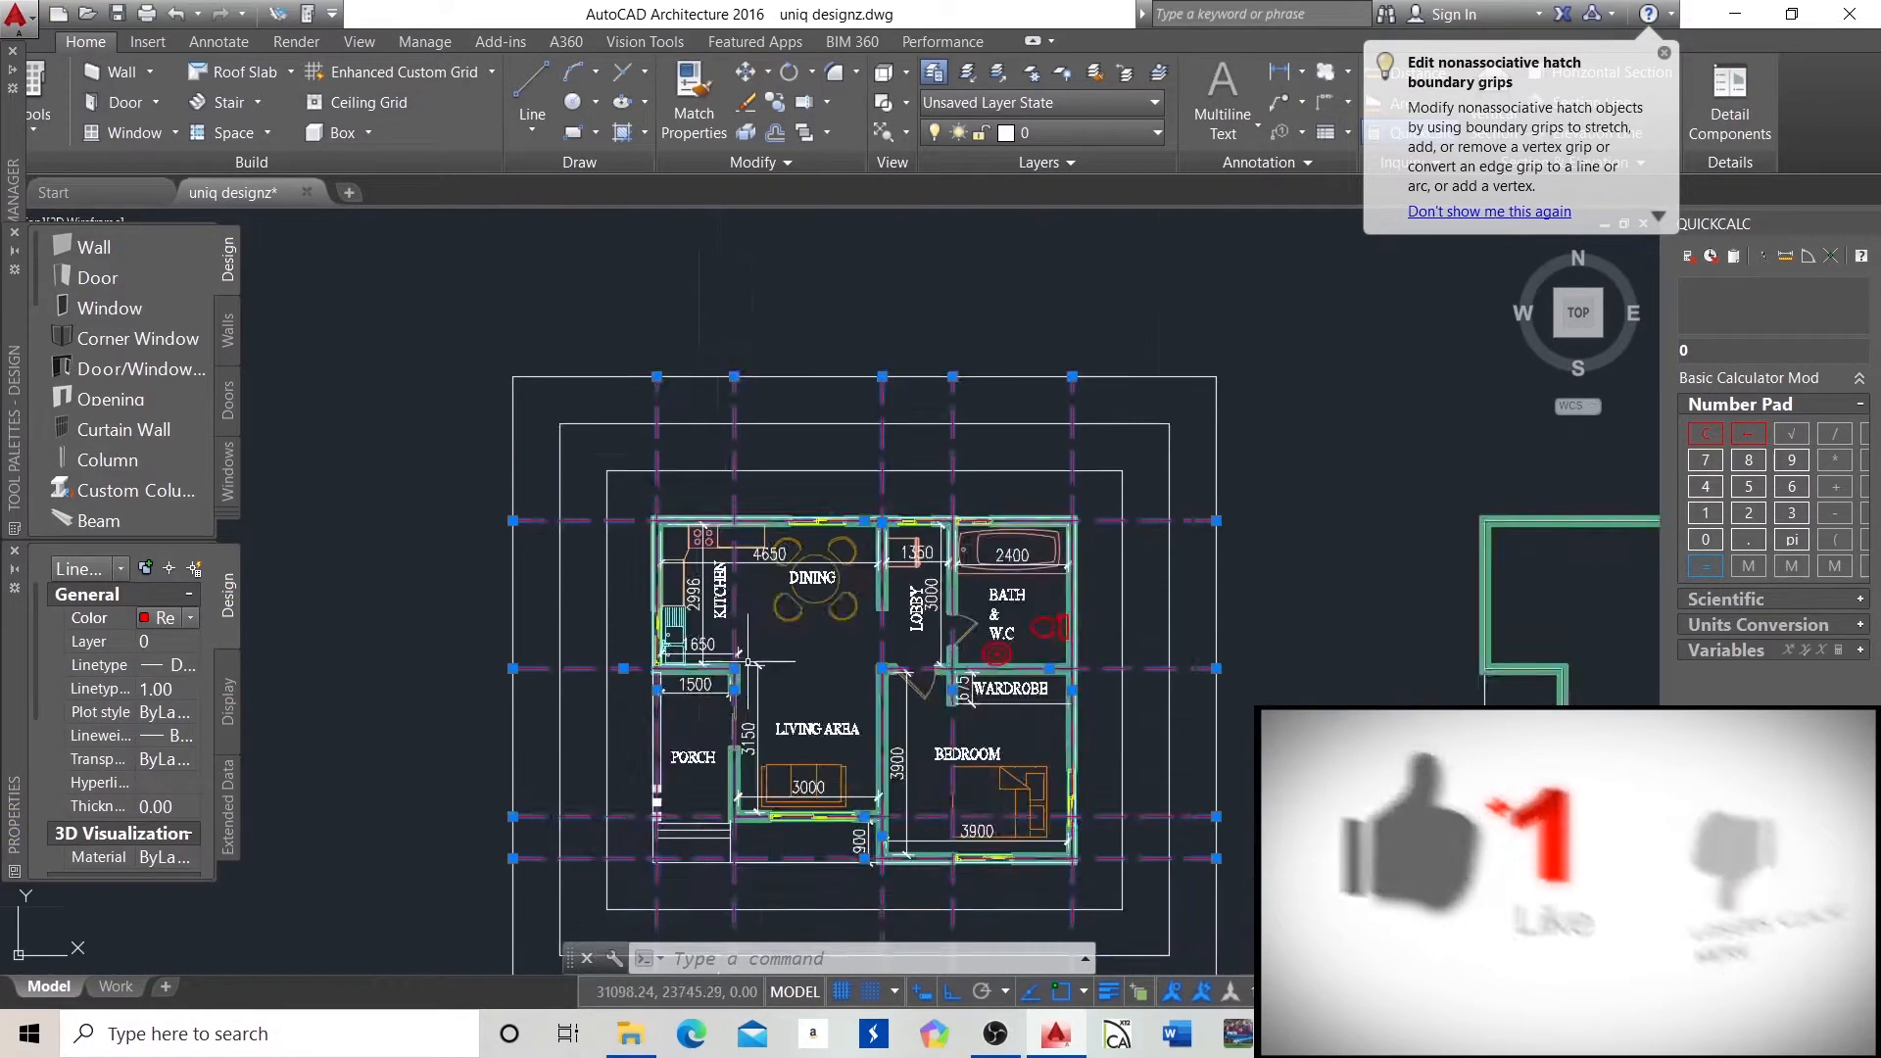
scroll(735, 608, up, 4)
key(Escape)
scroll(623, 496, down, 2)
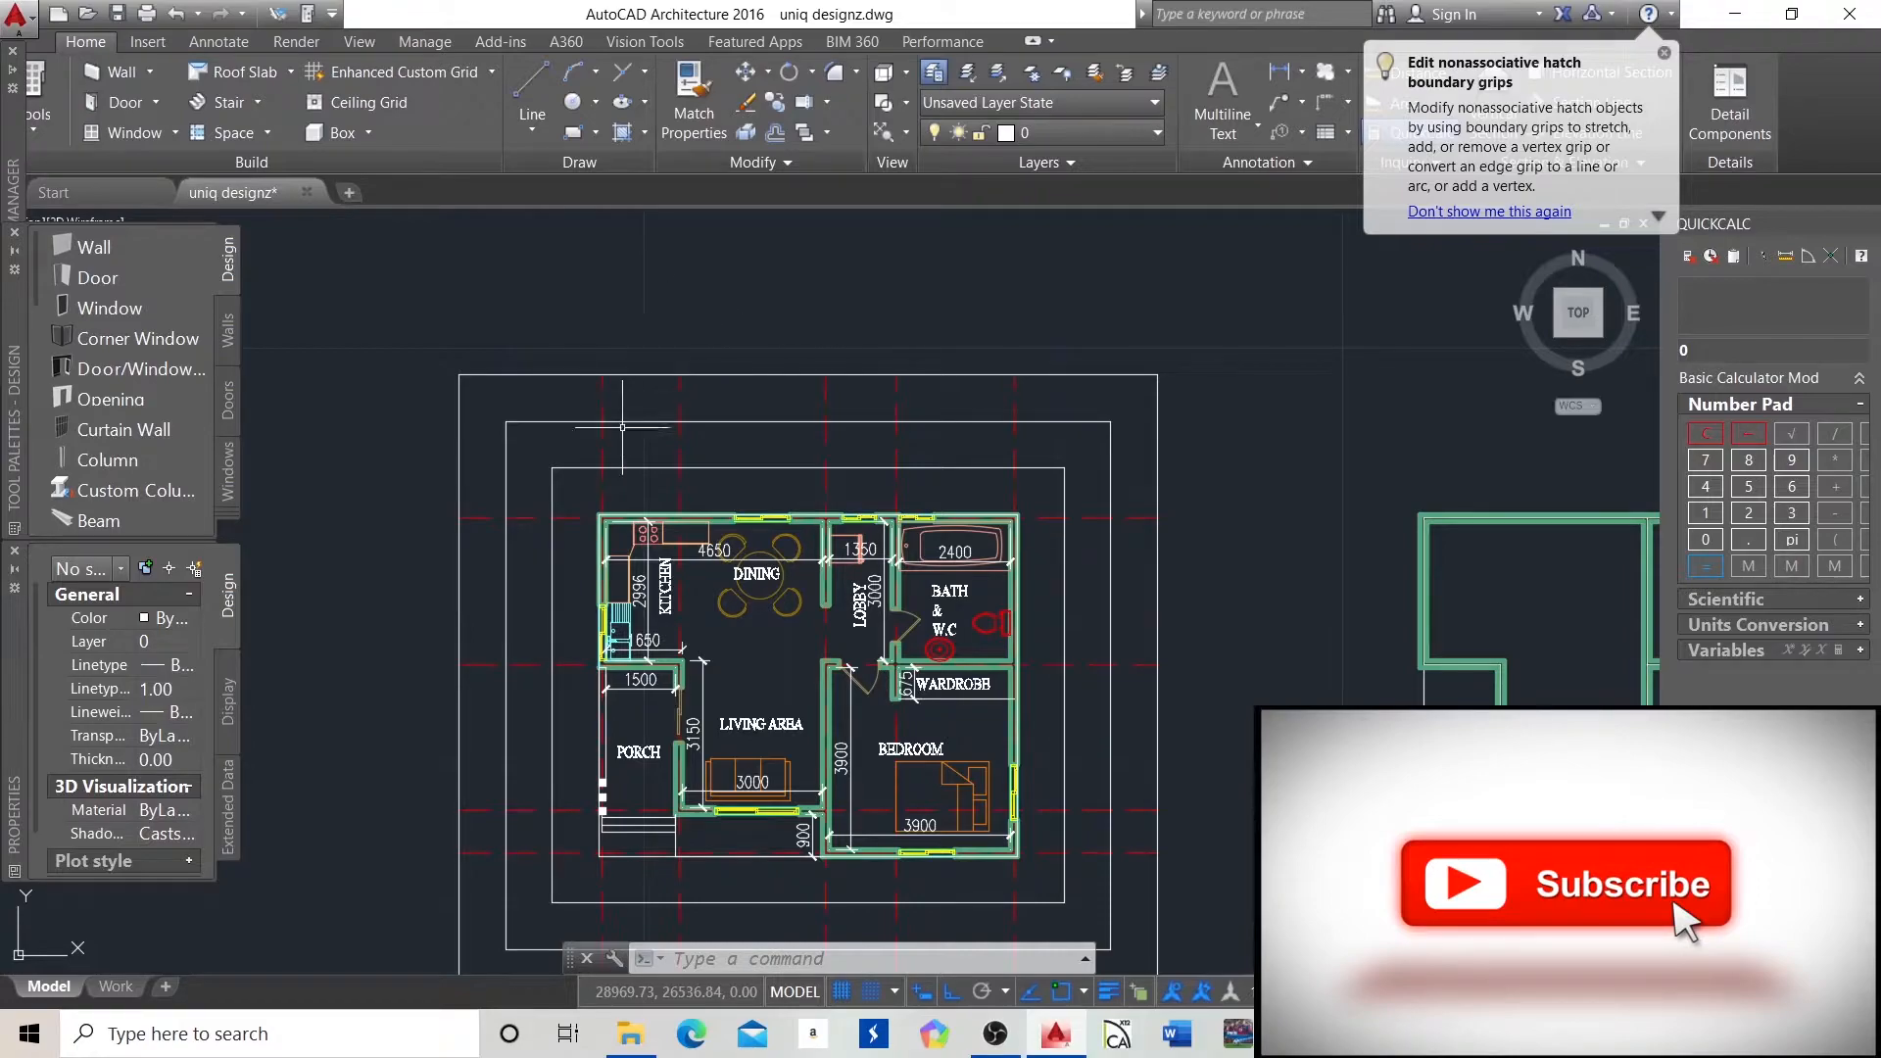
Draw a circle of radius 300 centred where the leftmost vertical centreline meets the upper edge of the outermost rectangle.
scroll(587, 348, up, 4)
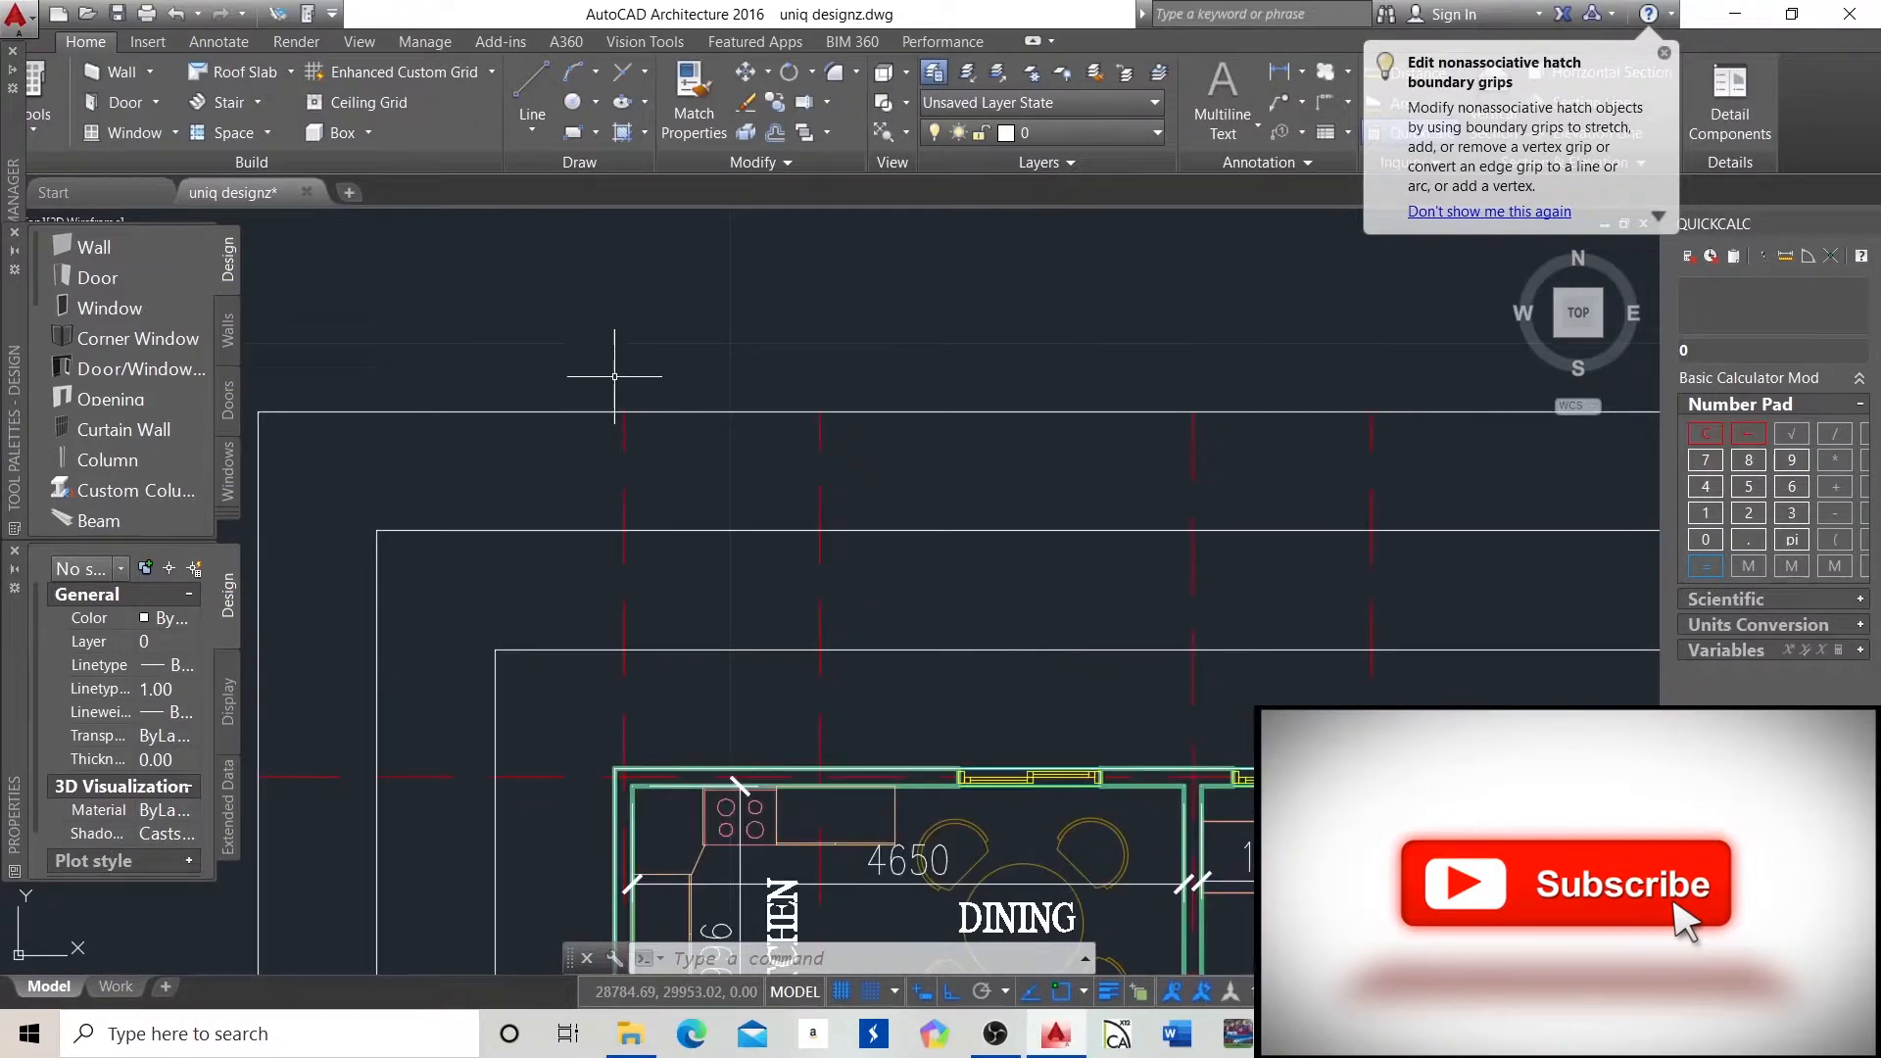
scroll(568, 331, down, 4)
scroll(611, 324, up, 4)
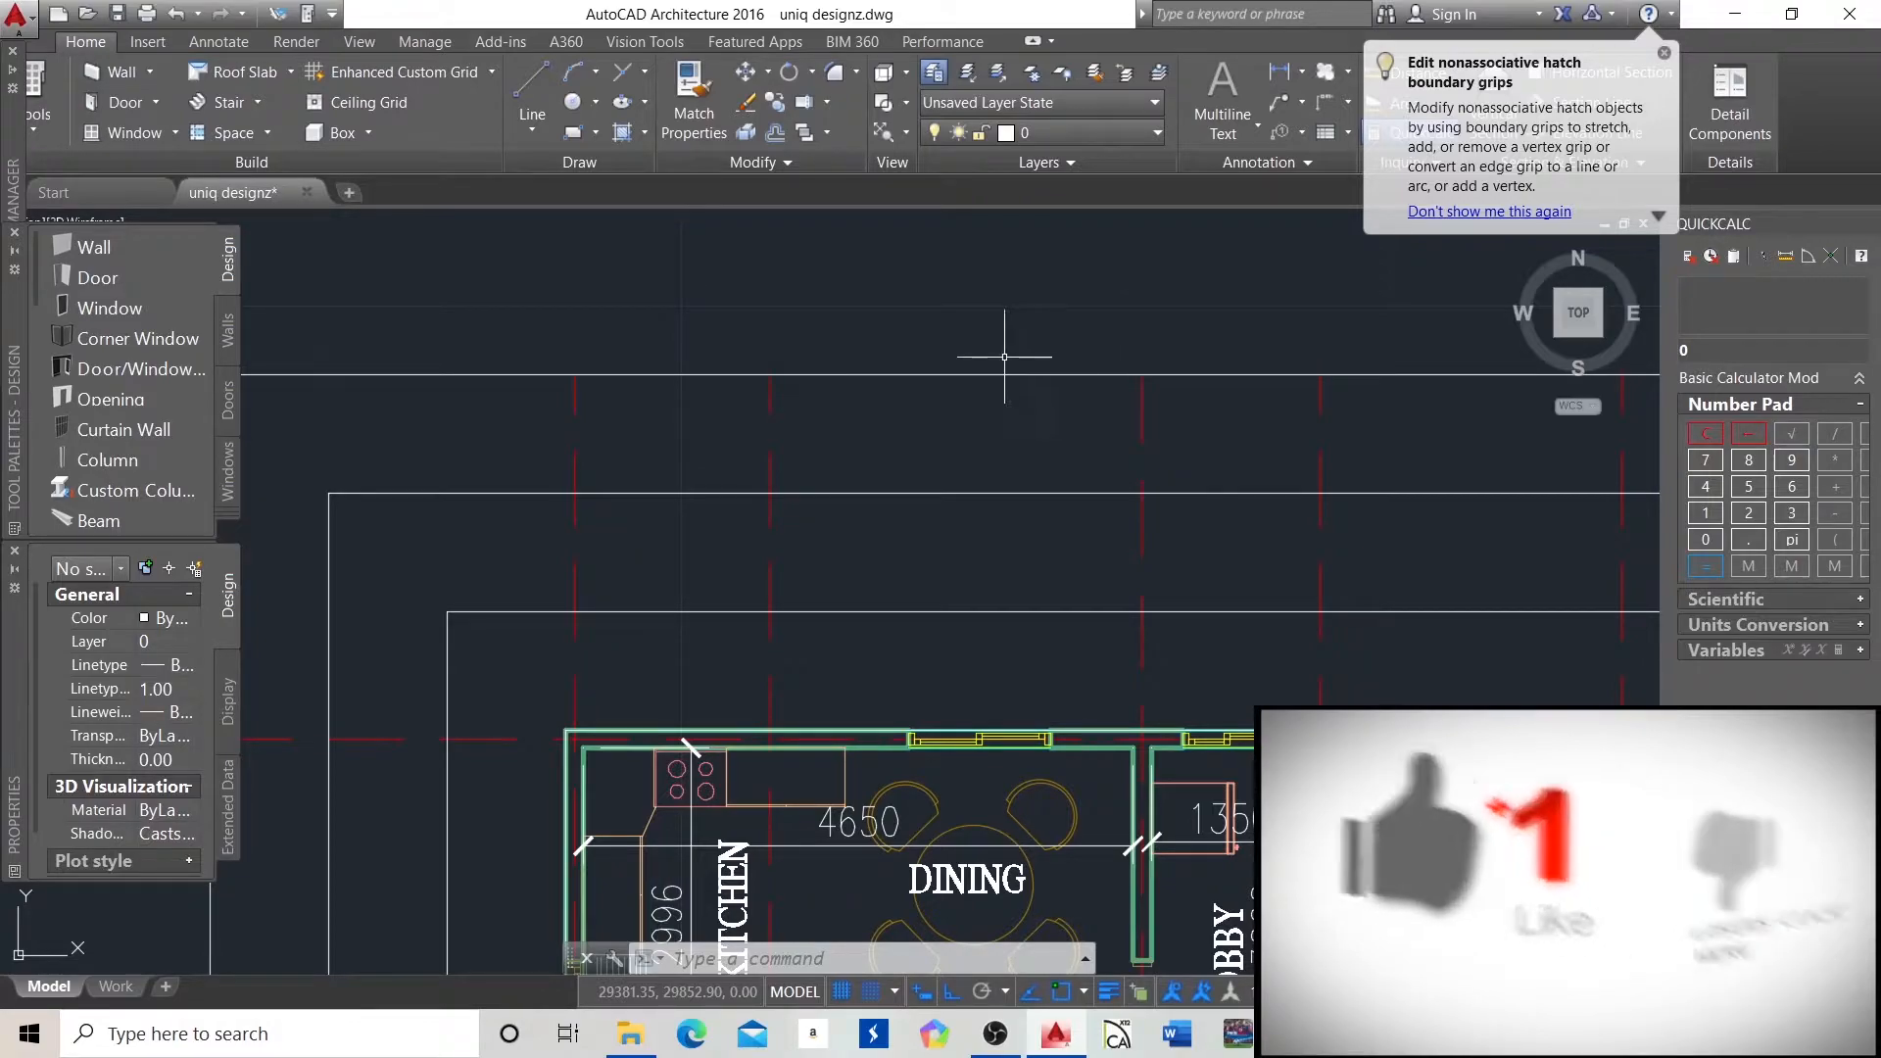
scroll(542, 380, down, 2)
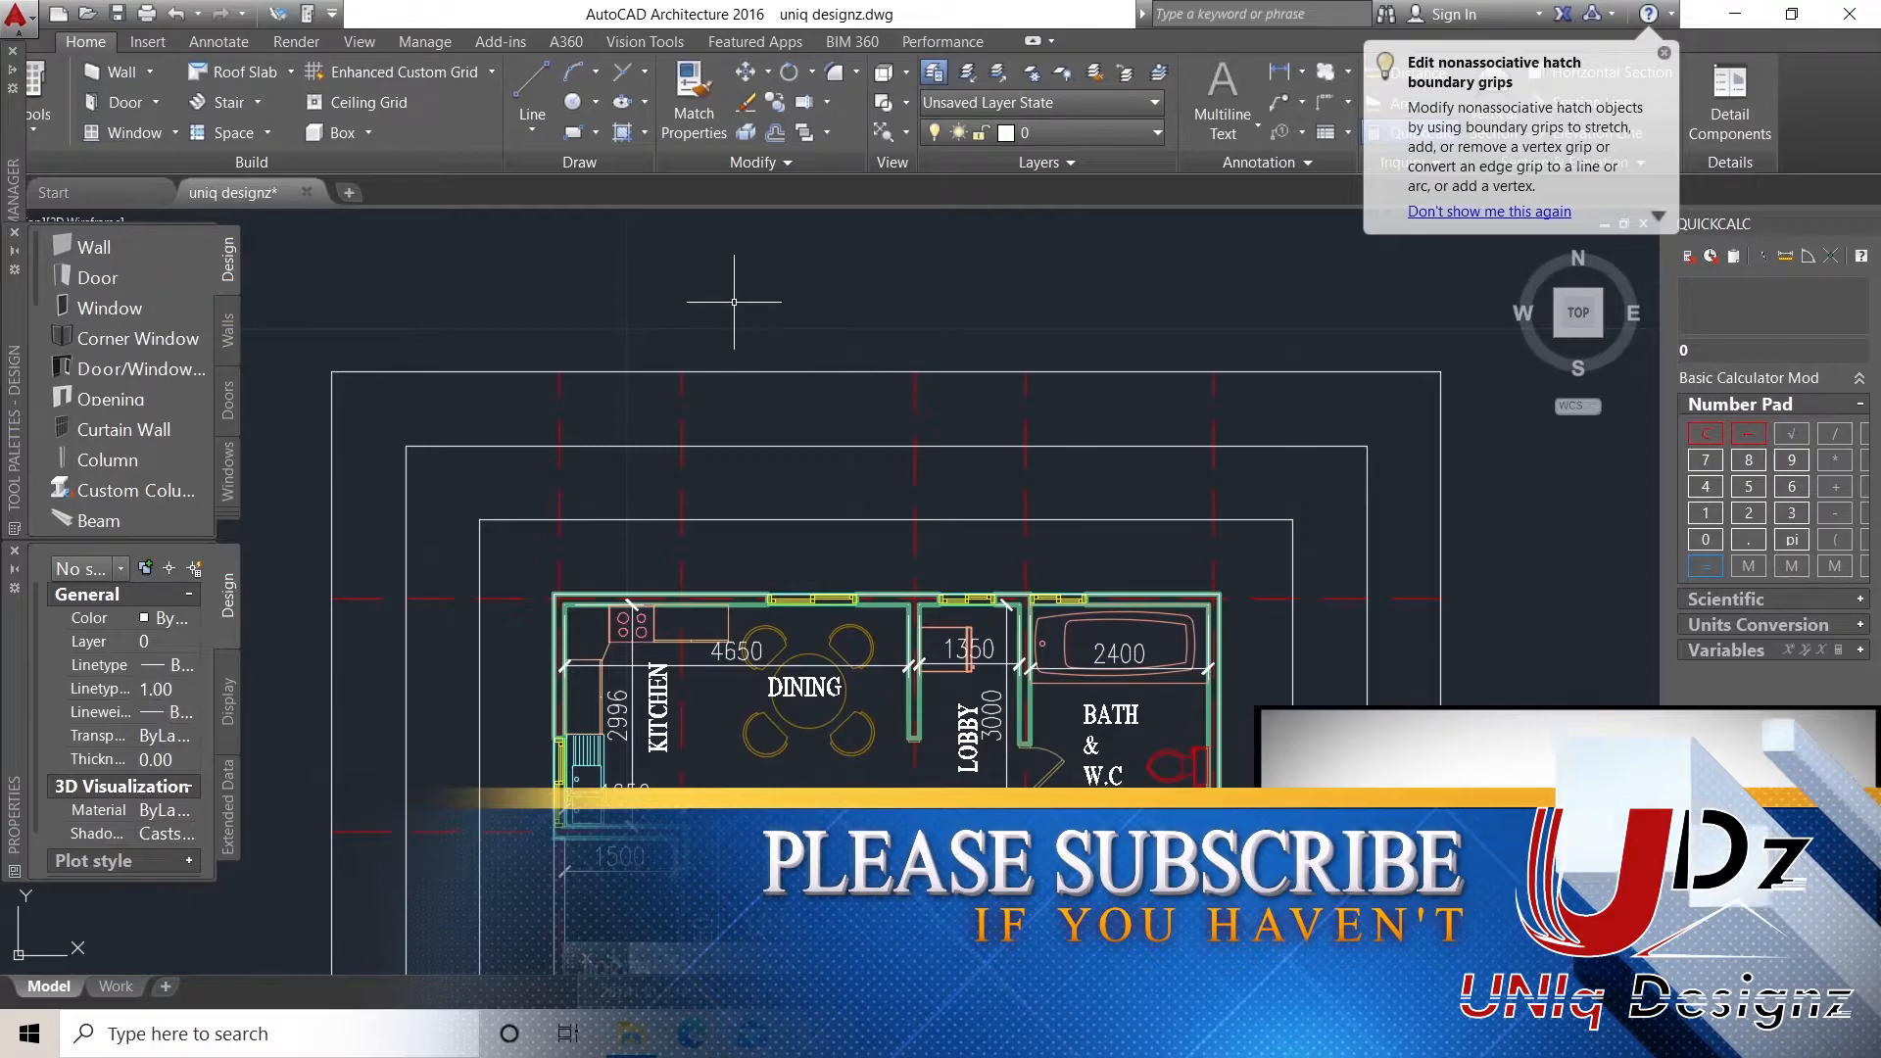
click(574, 104)
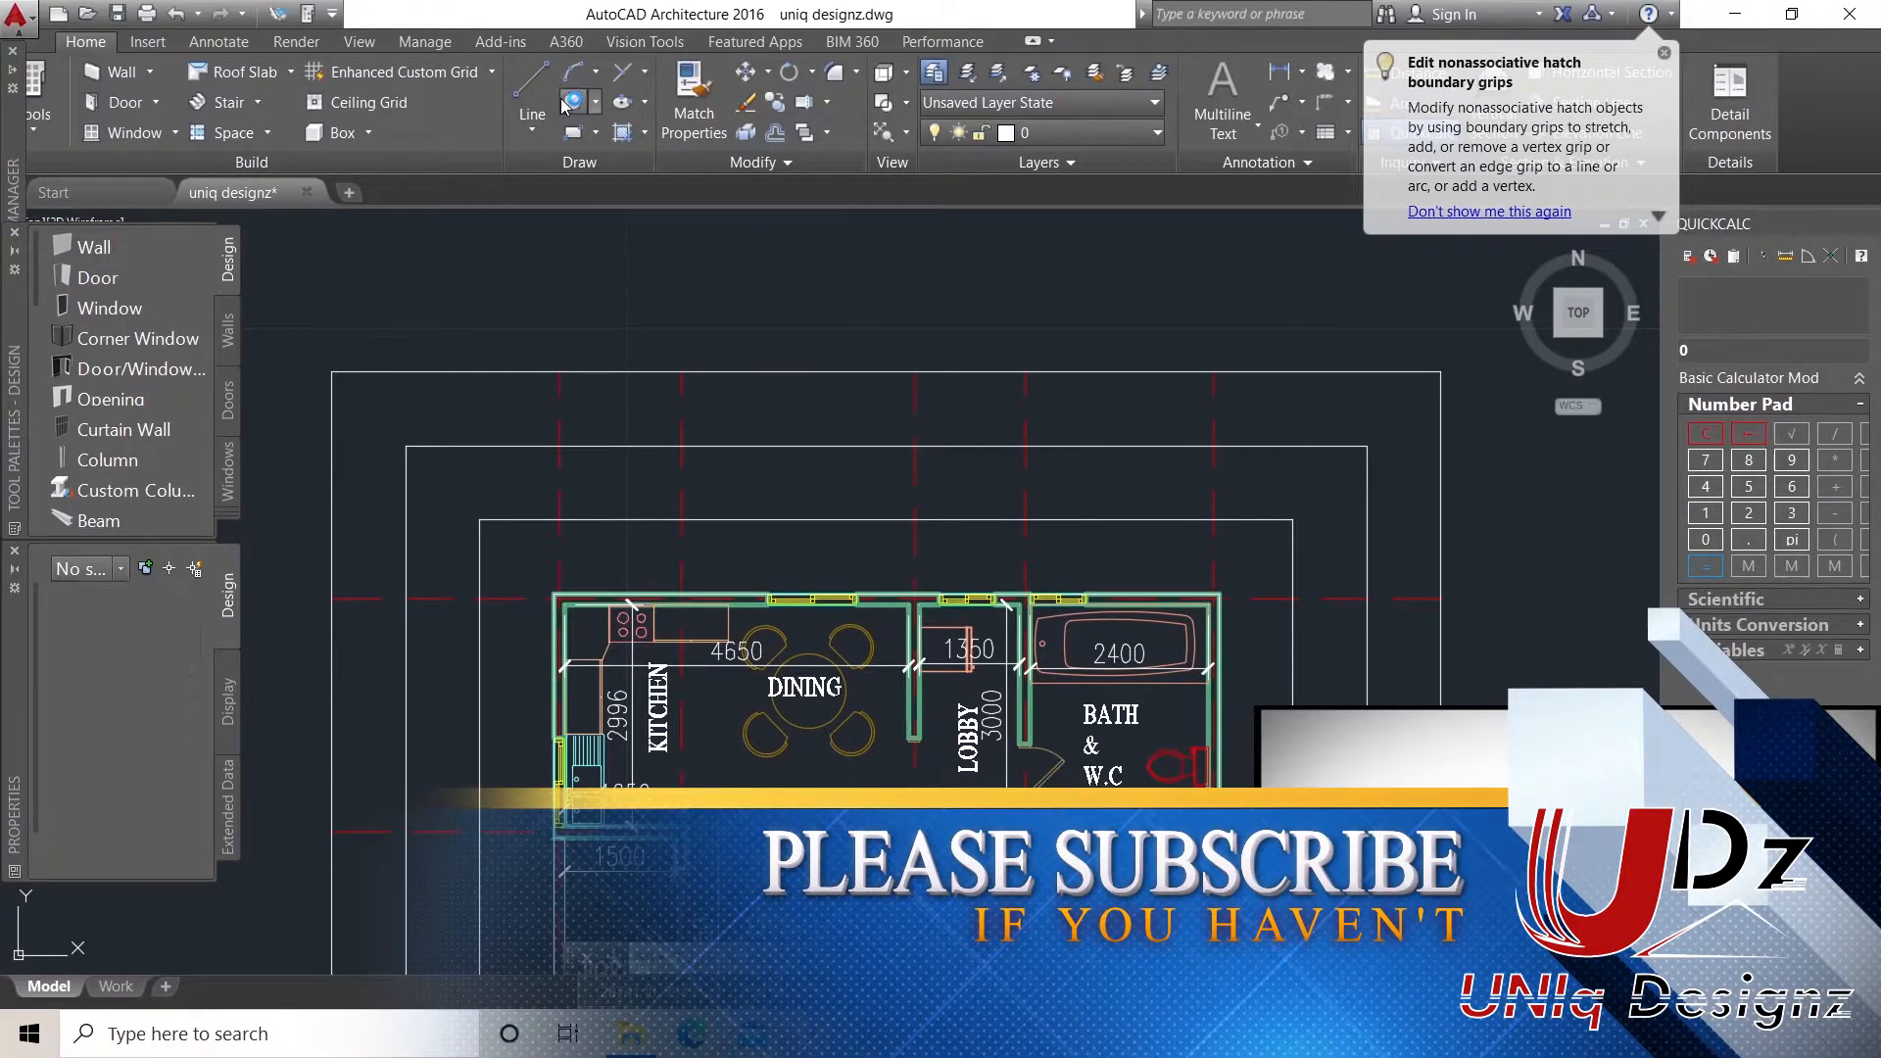
click(558, 372)
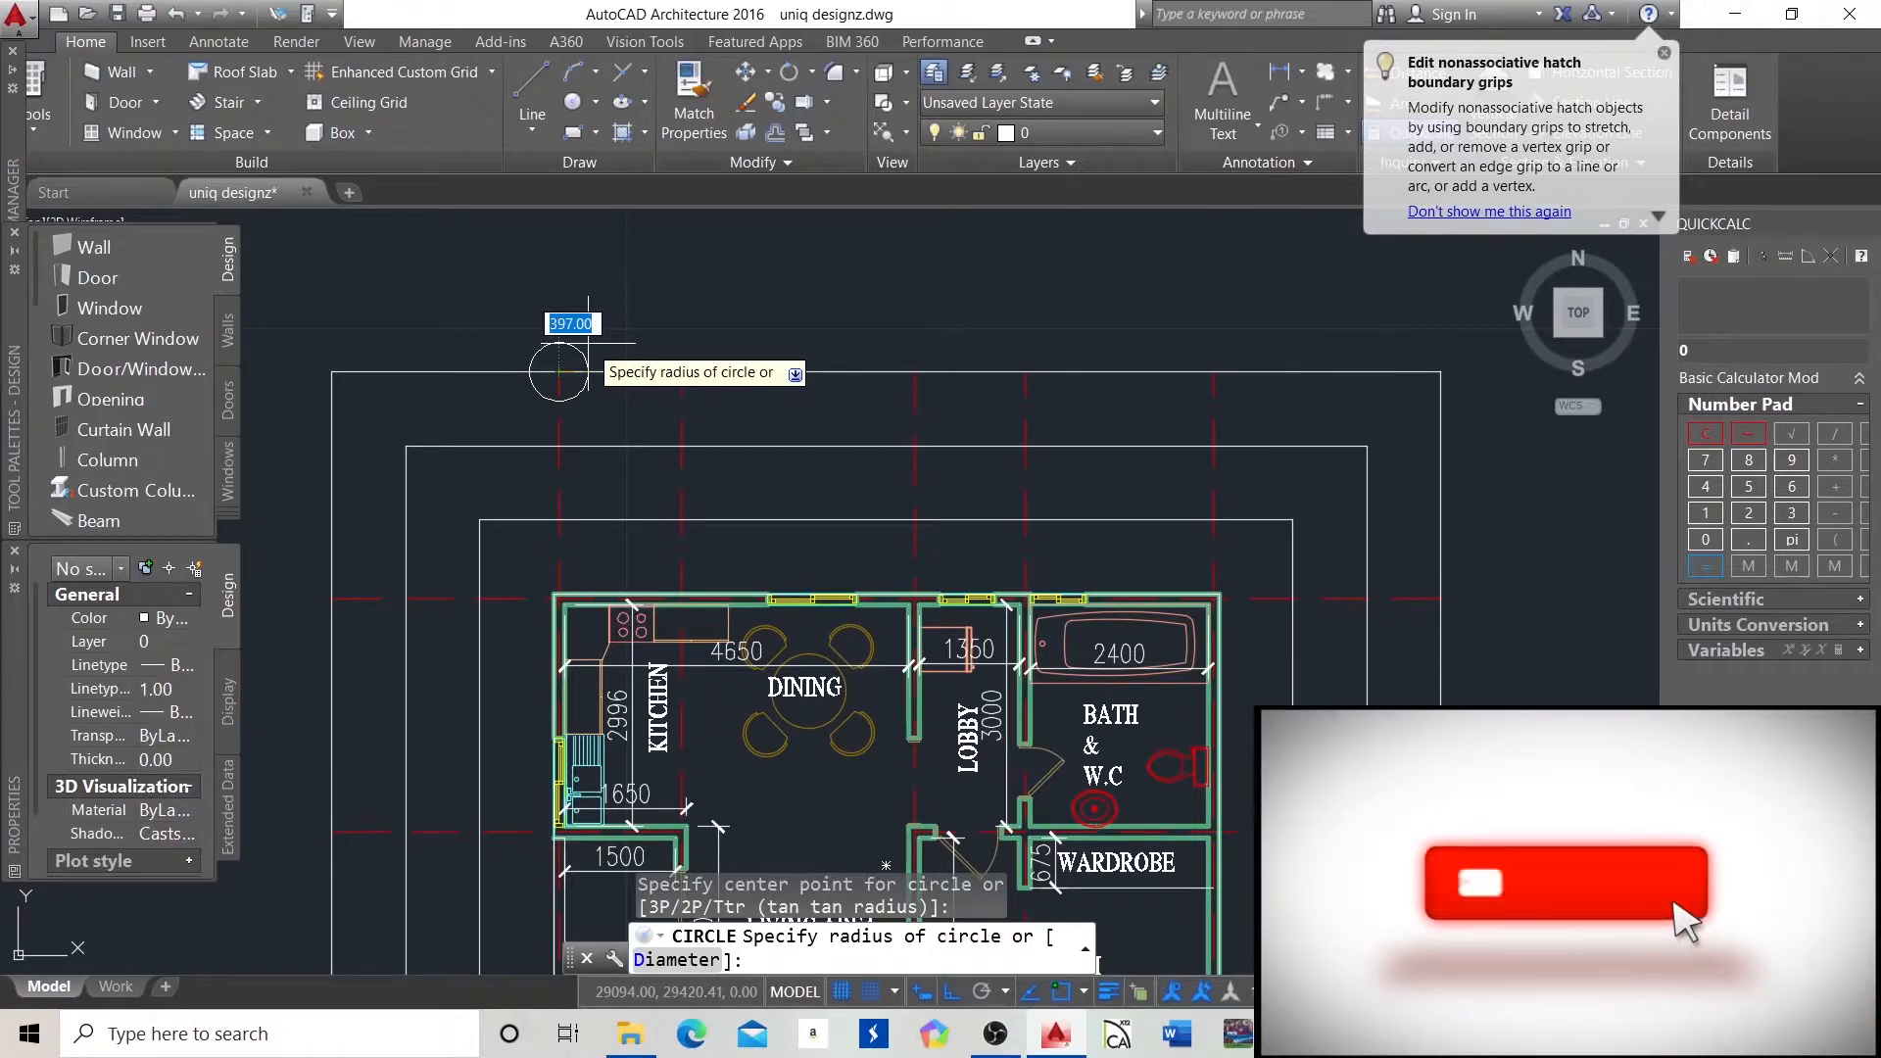
text(300)
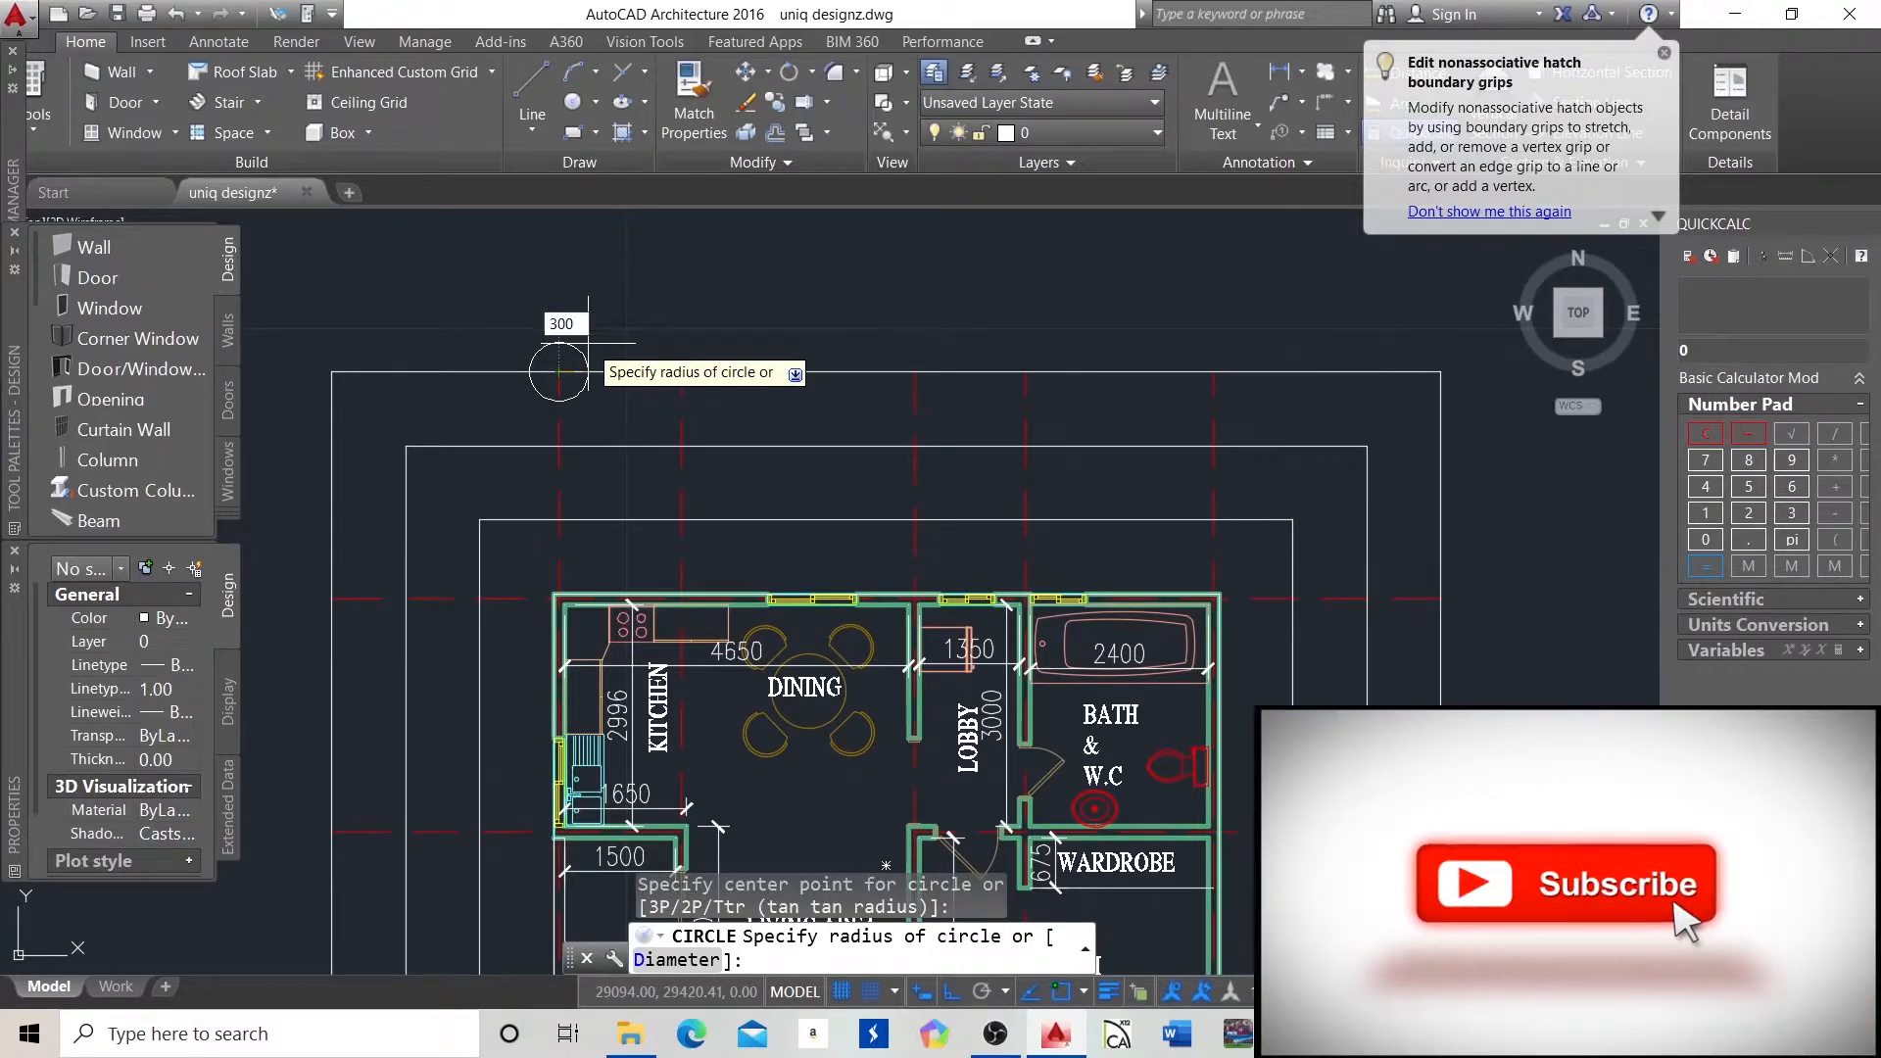
key(Return)
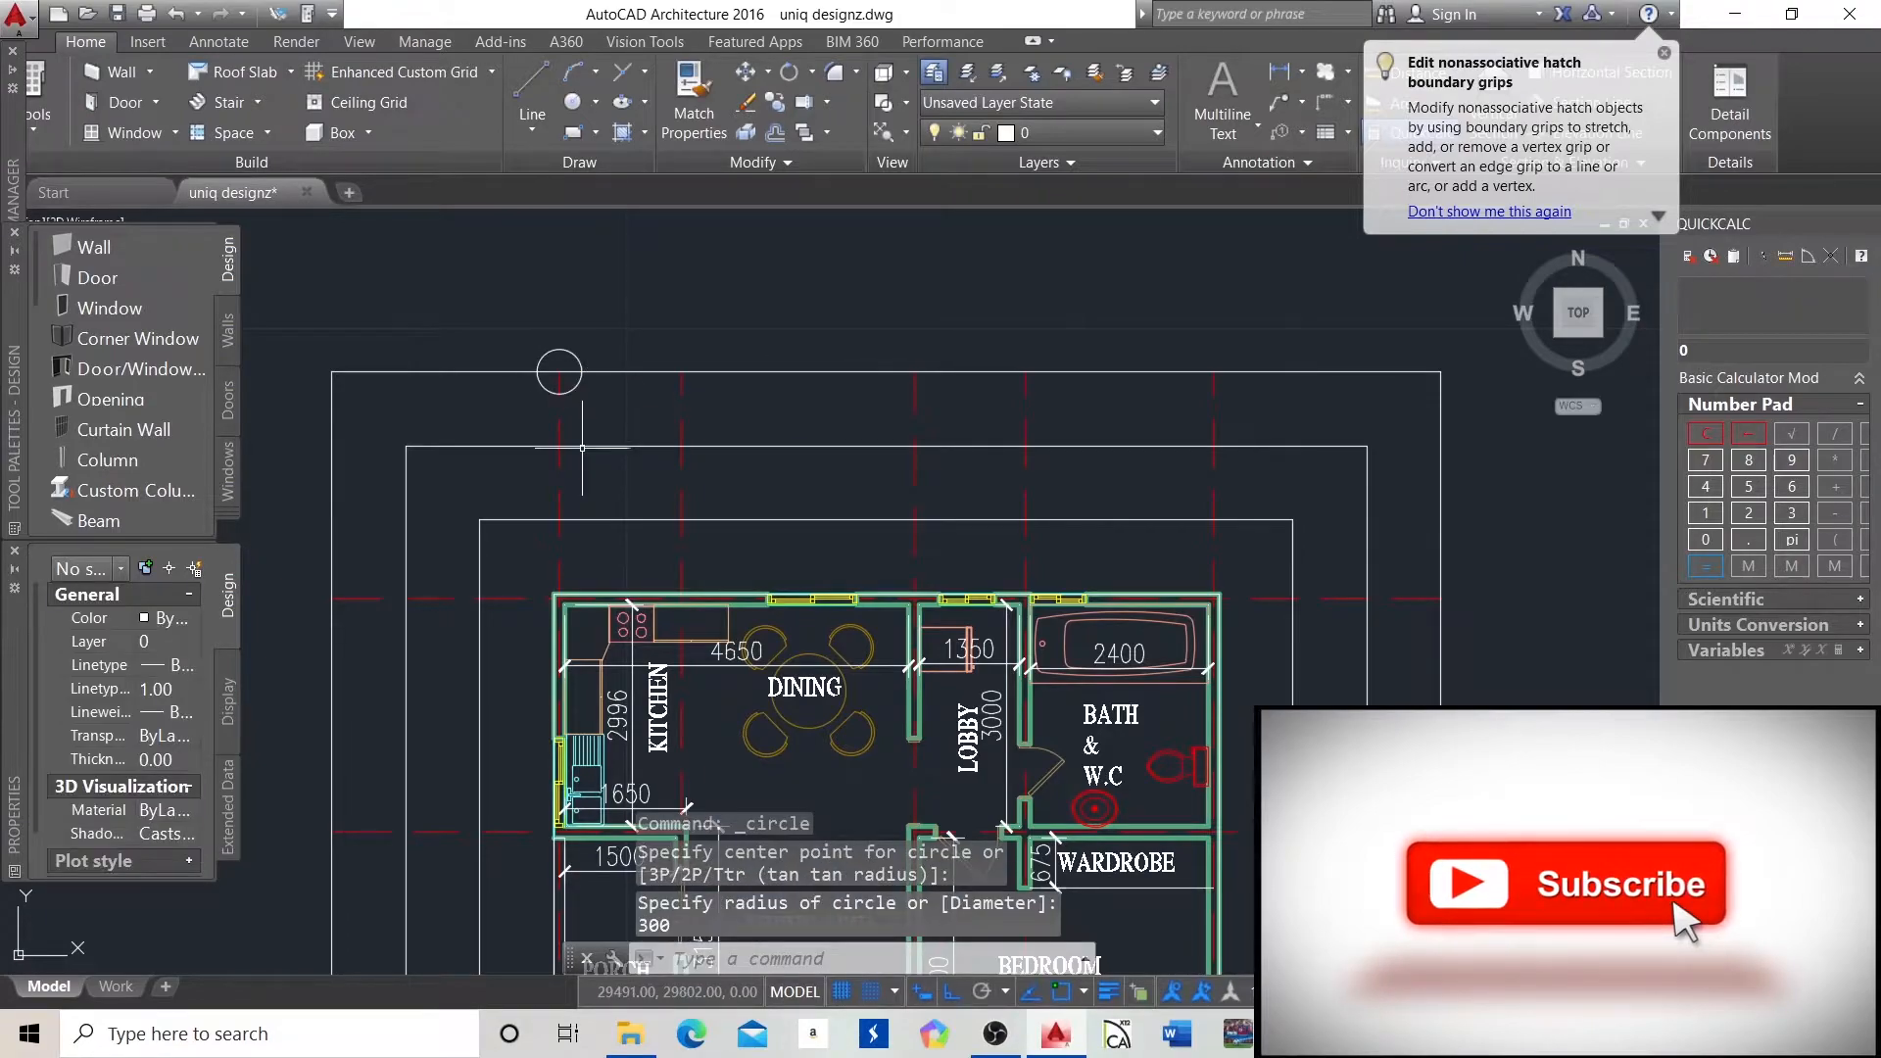
Move the circle up so its lowest point sits on the end of the leftmost vertical centreline at the outermost rectangle's upper edge.
scroll(562, 383, up, 3)
click(563, 374)
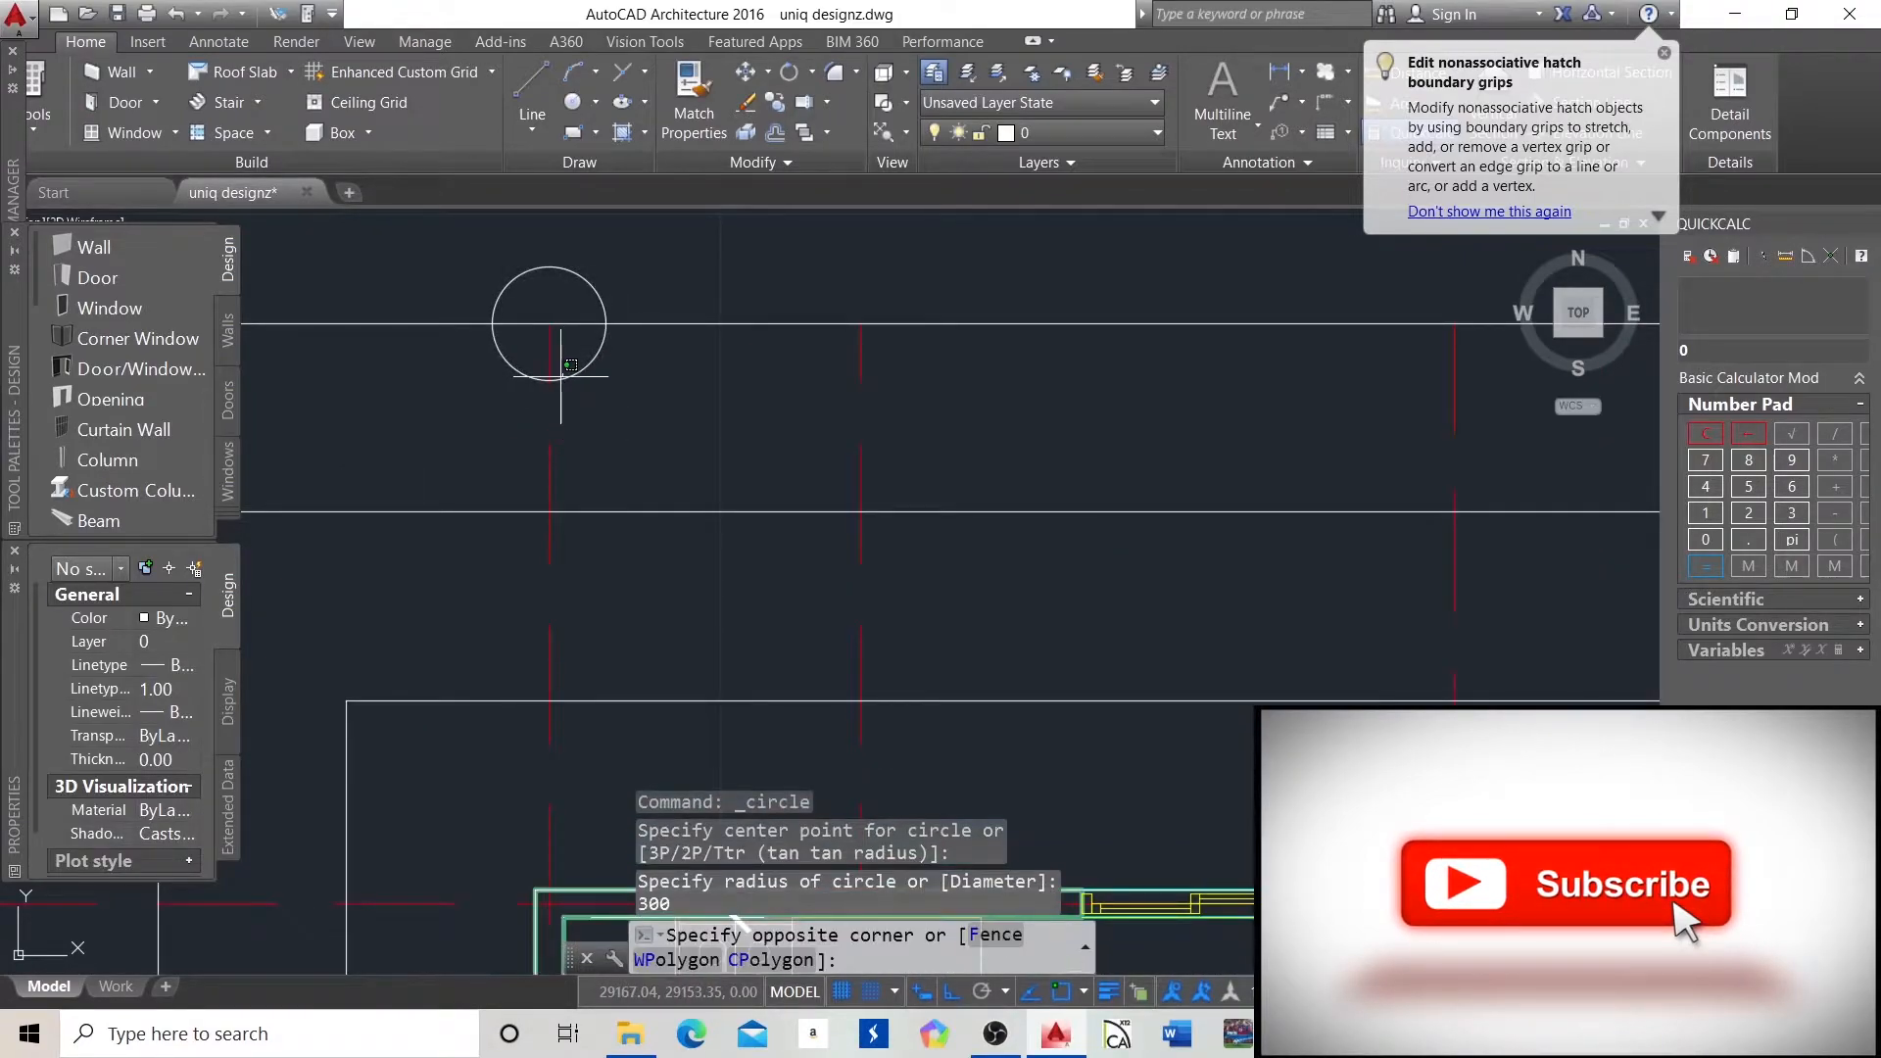
click(558, 382)
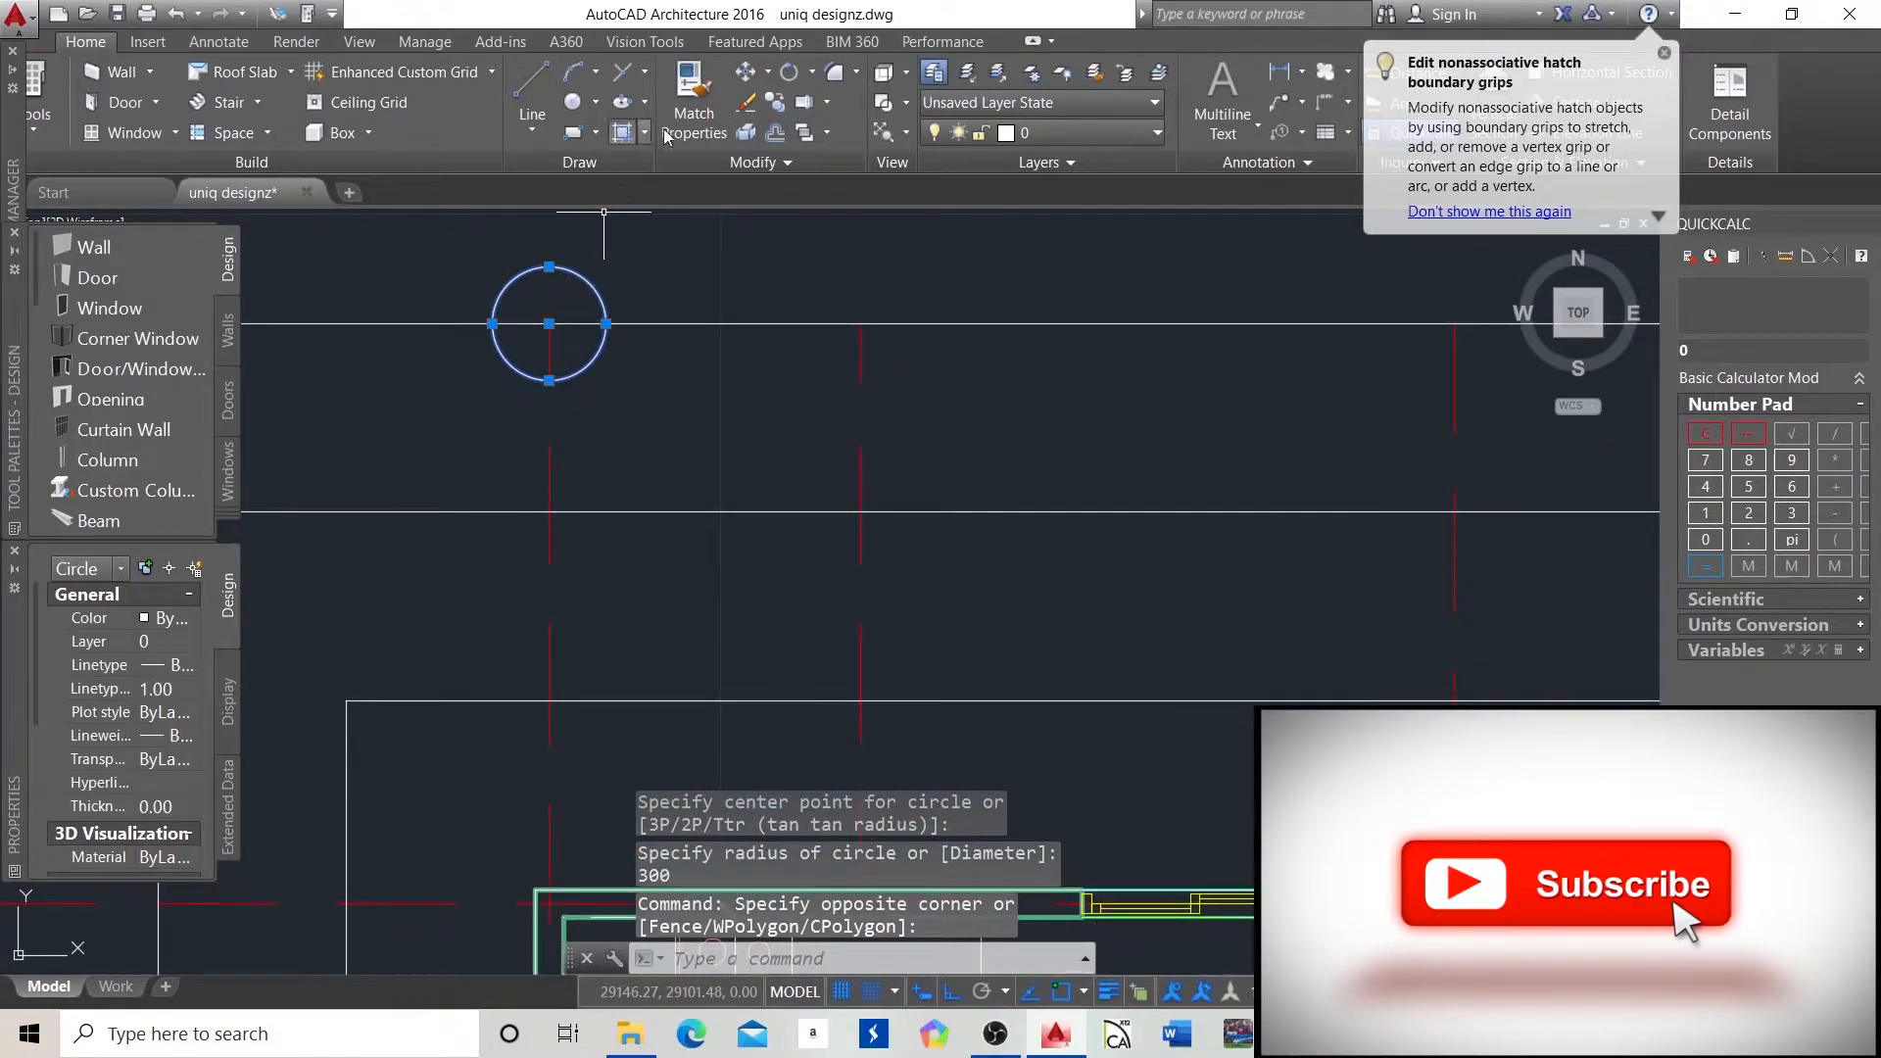
click(744, 71)
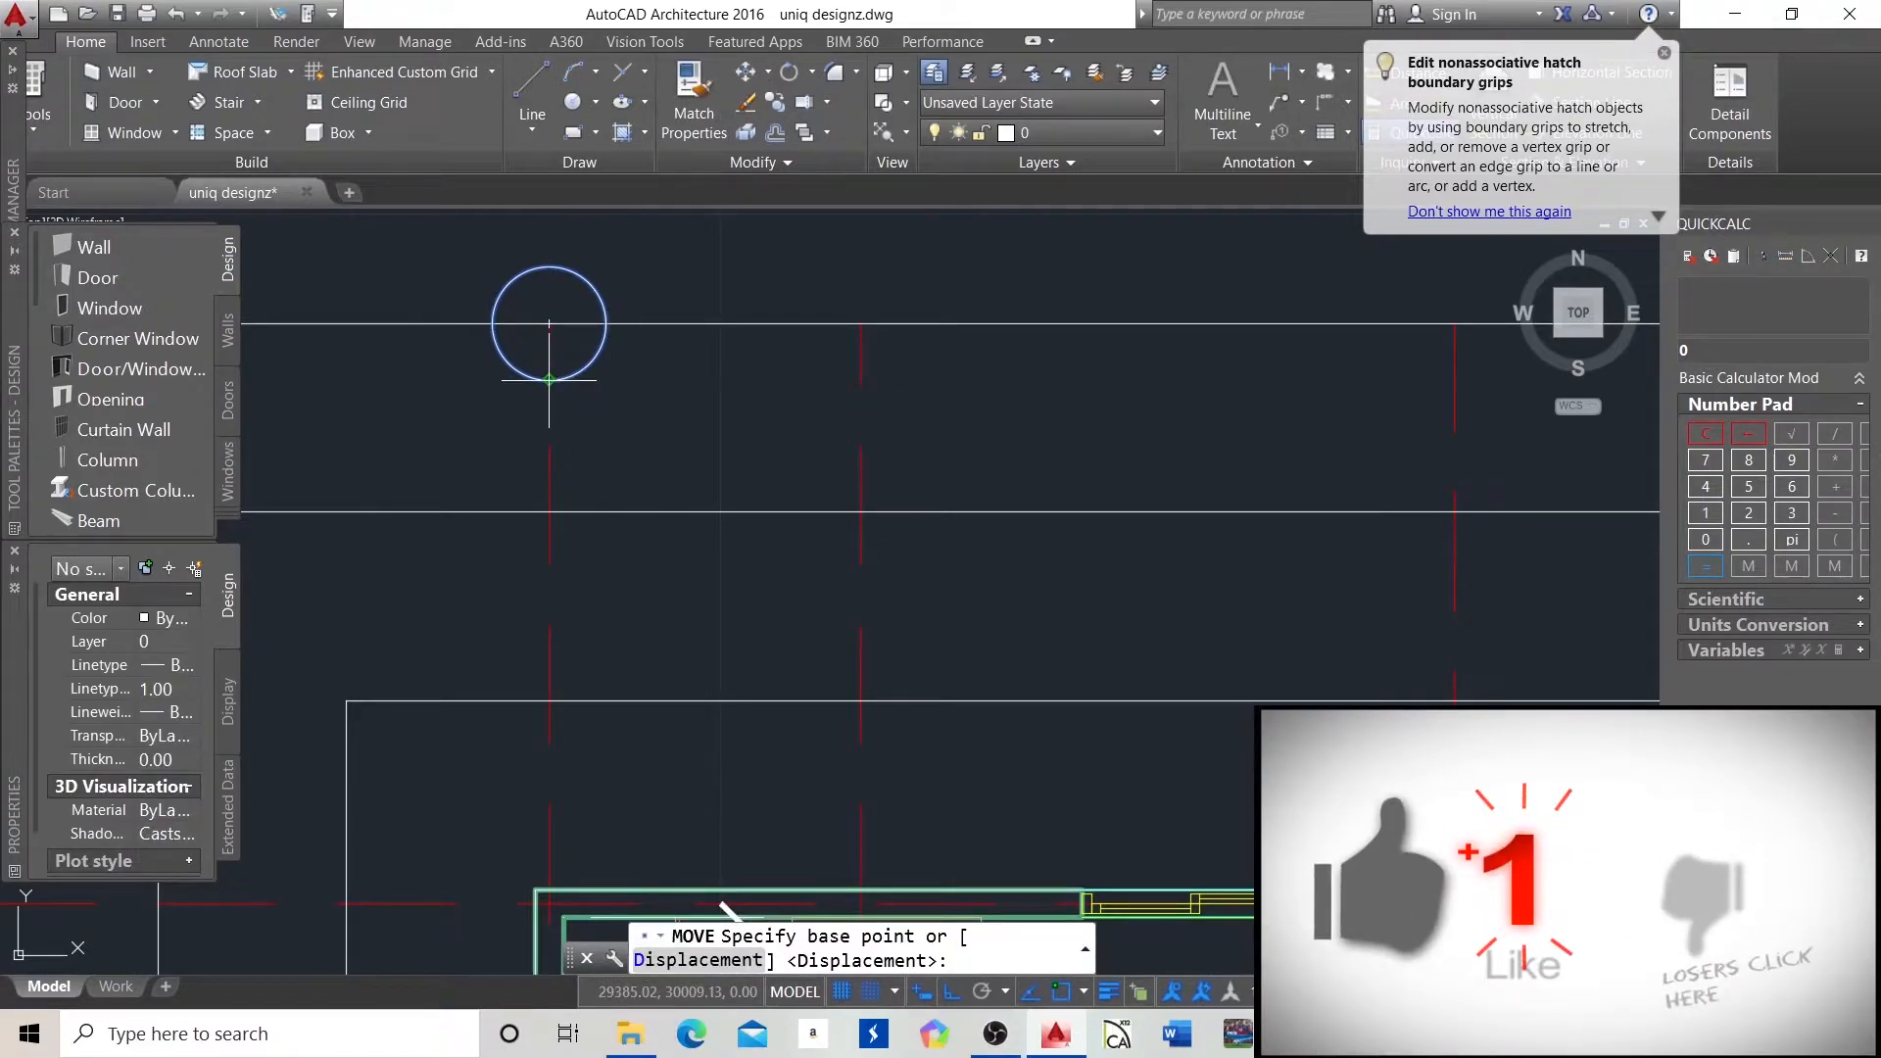
click(578, 378)
scroll(497, 469, down, 3)
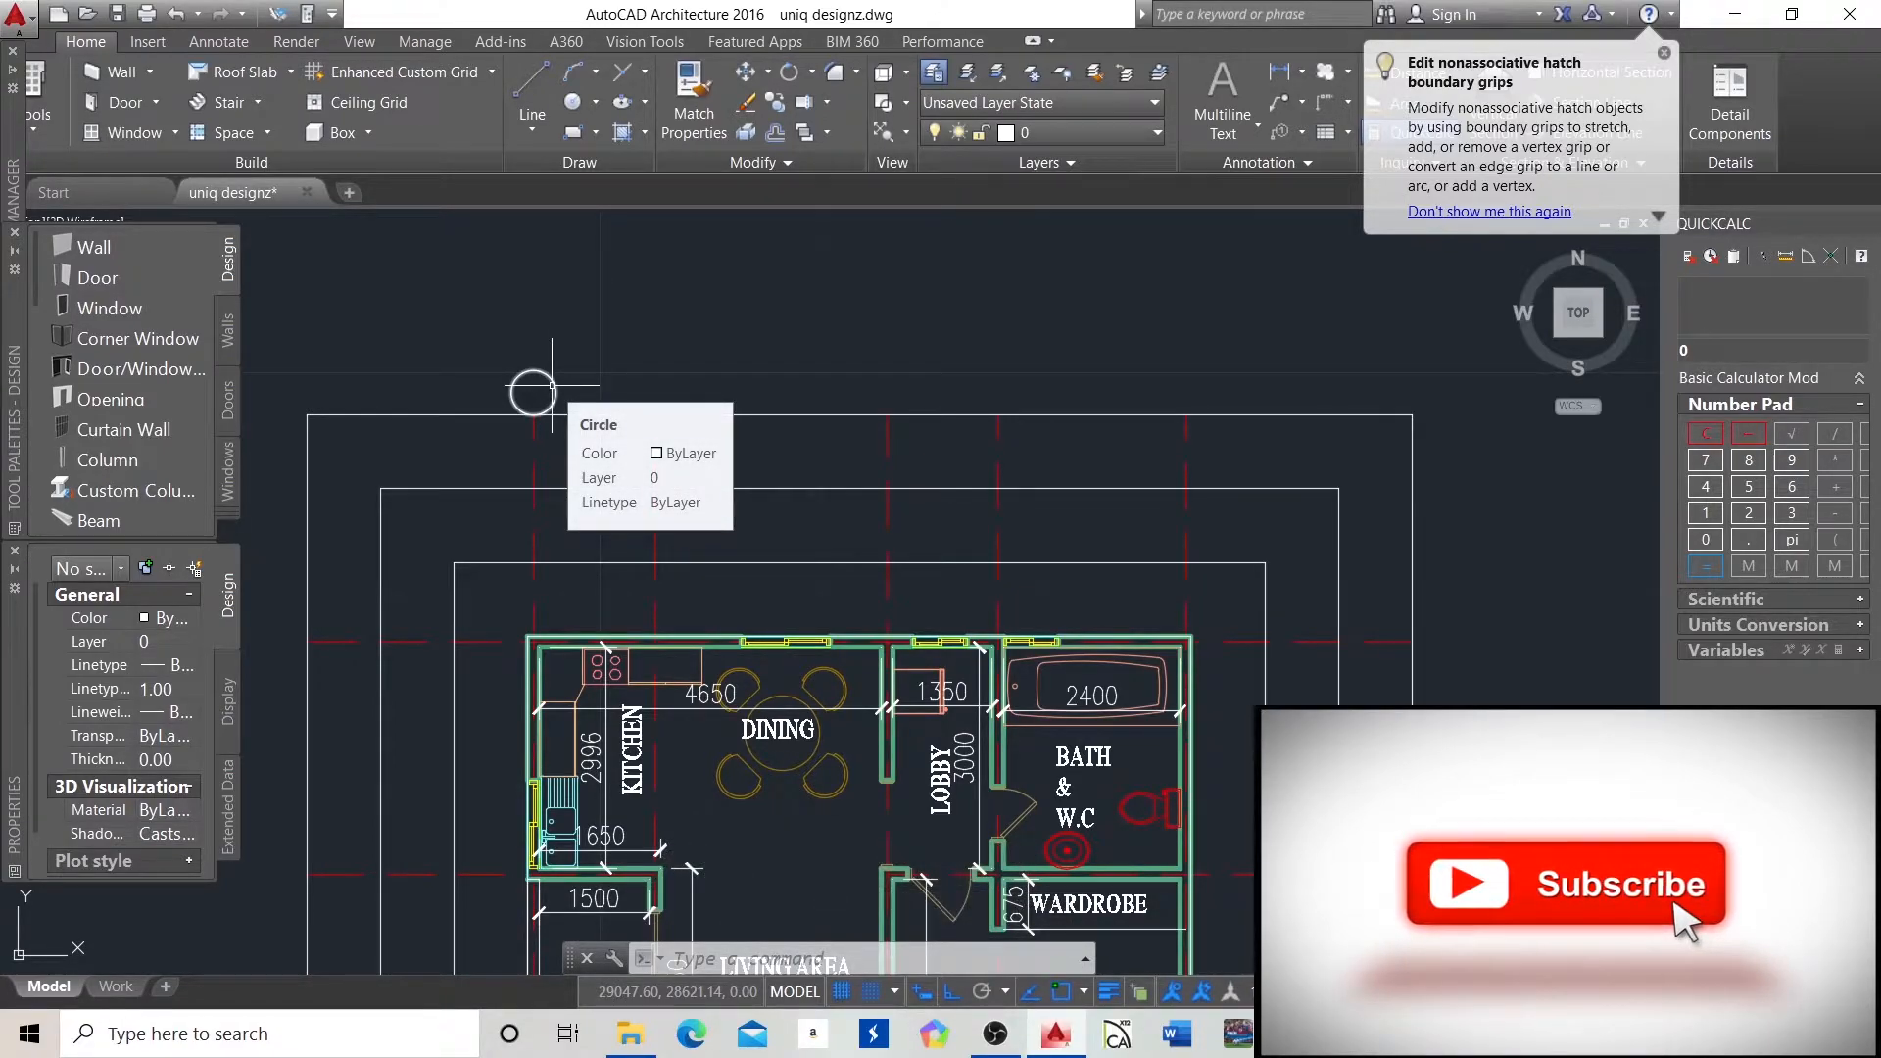
Copy the circle to the upper ends of the other four vertical centrelines and the left ends of the four horizontal centrelines.
click(551, 386)
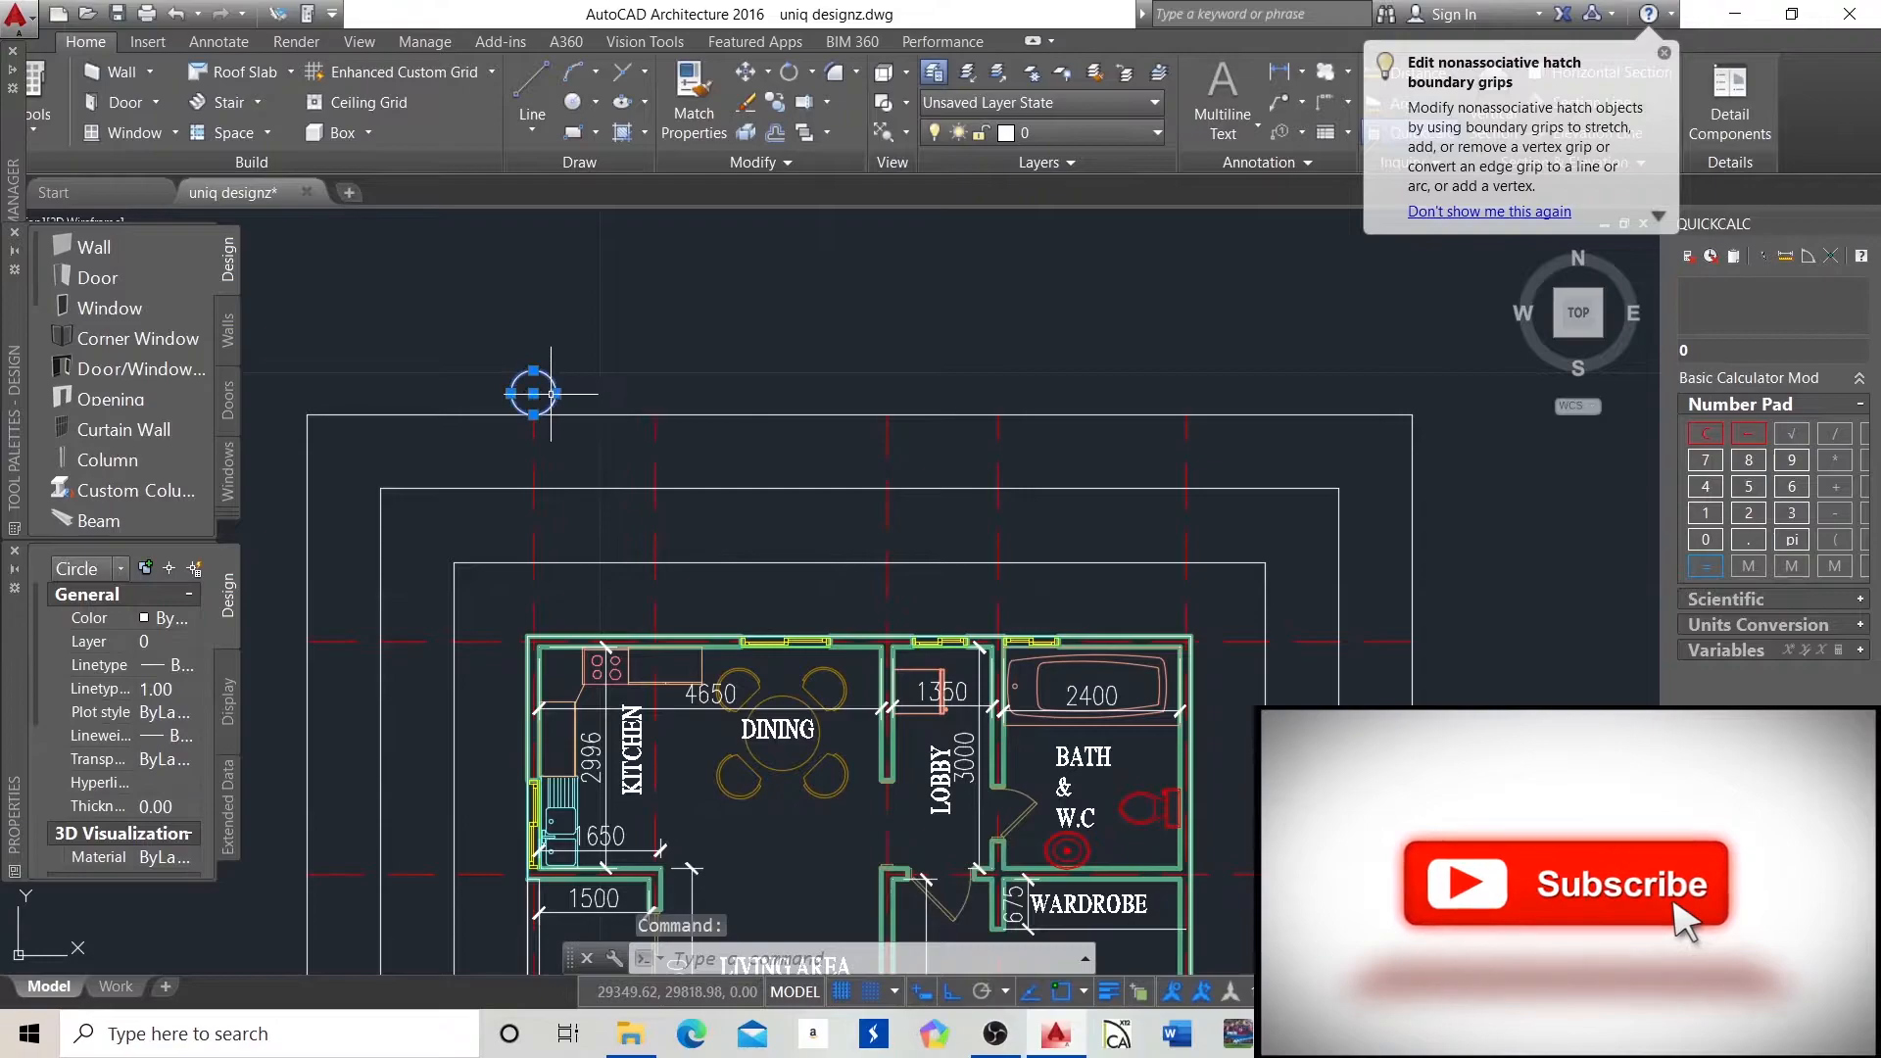
click(775, 104)
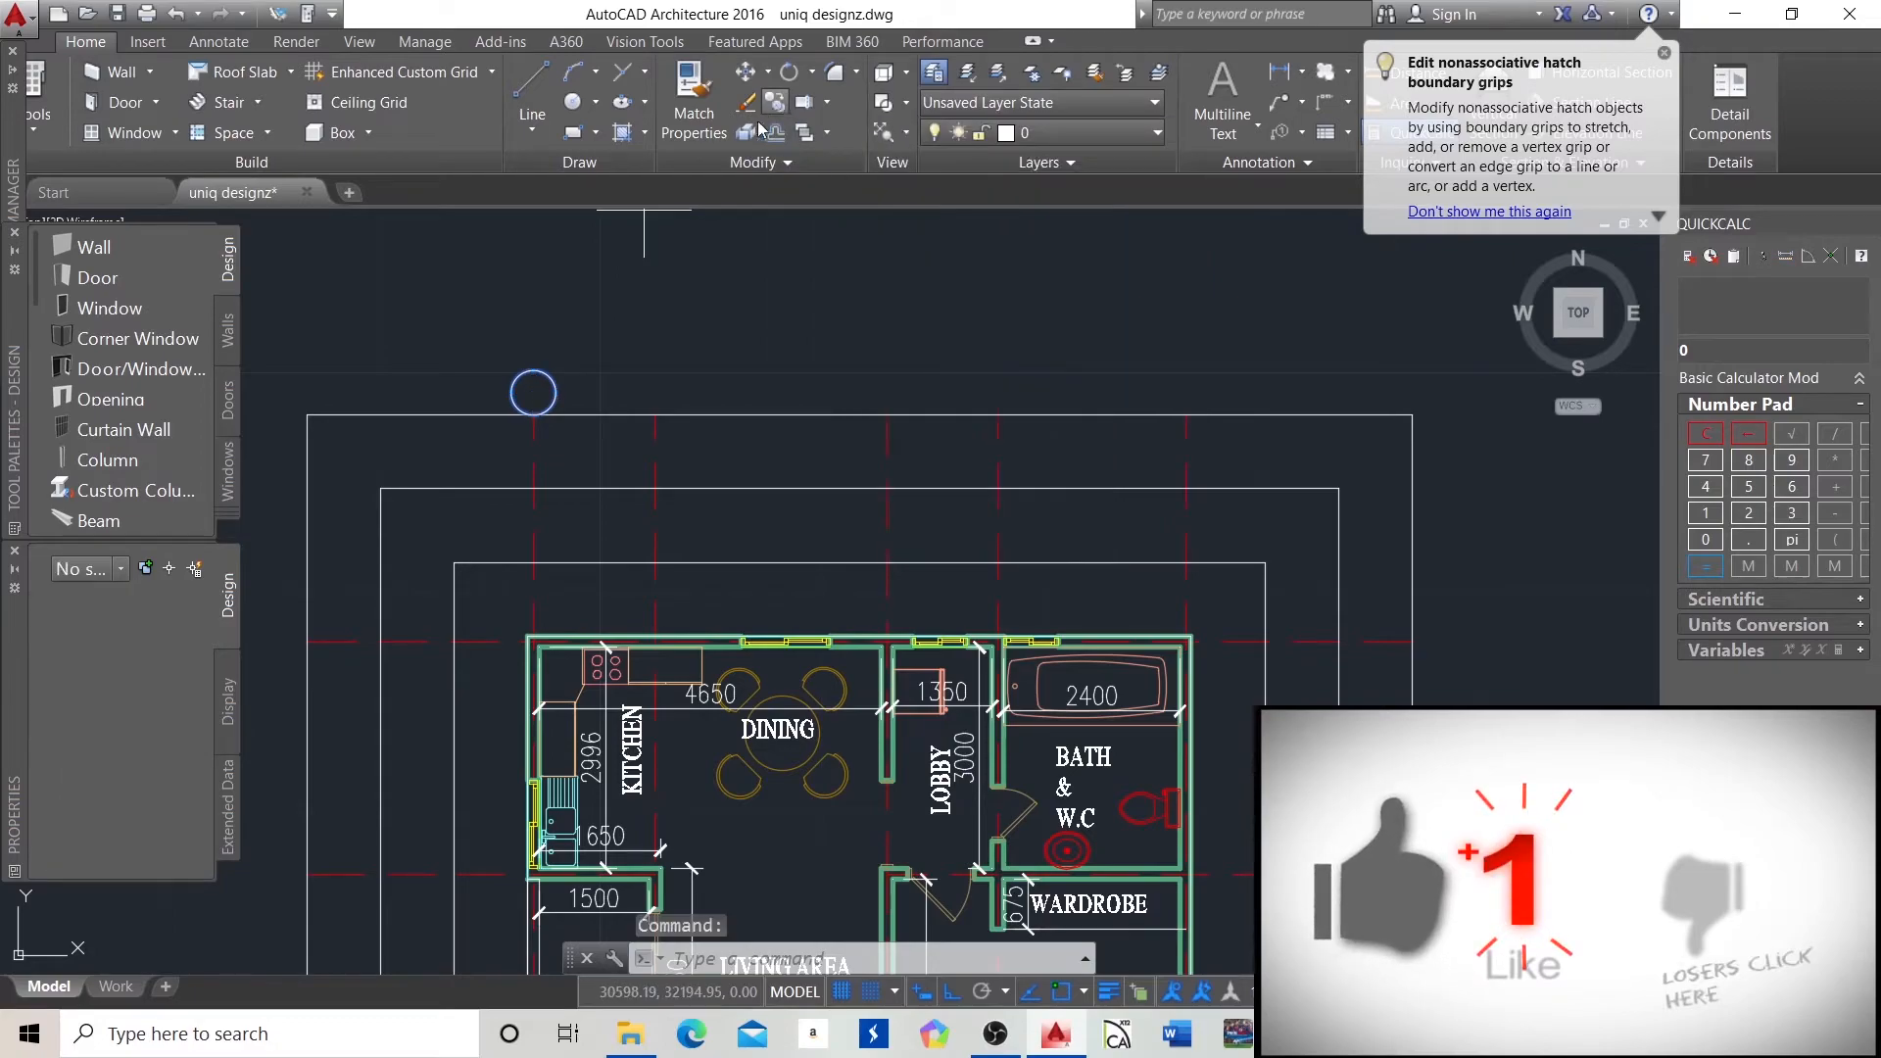
click(533, 391)
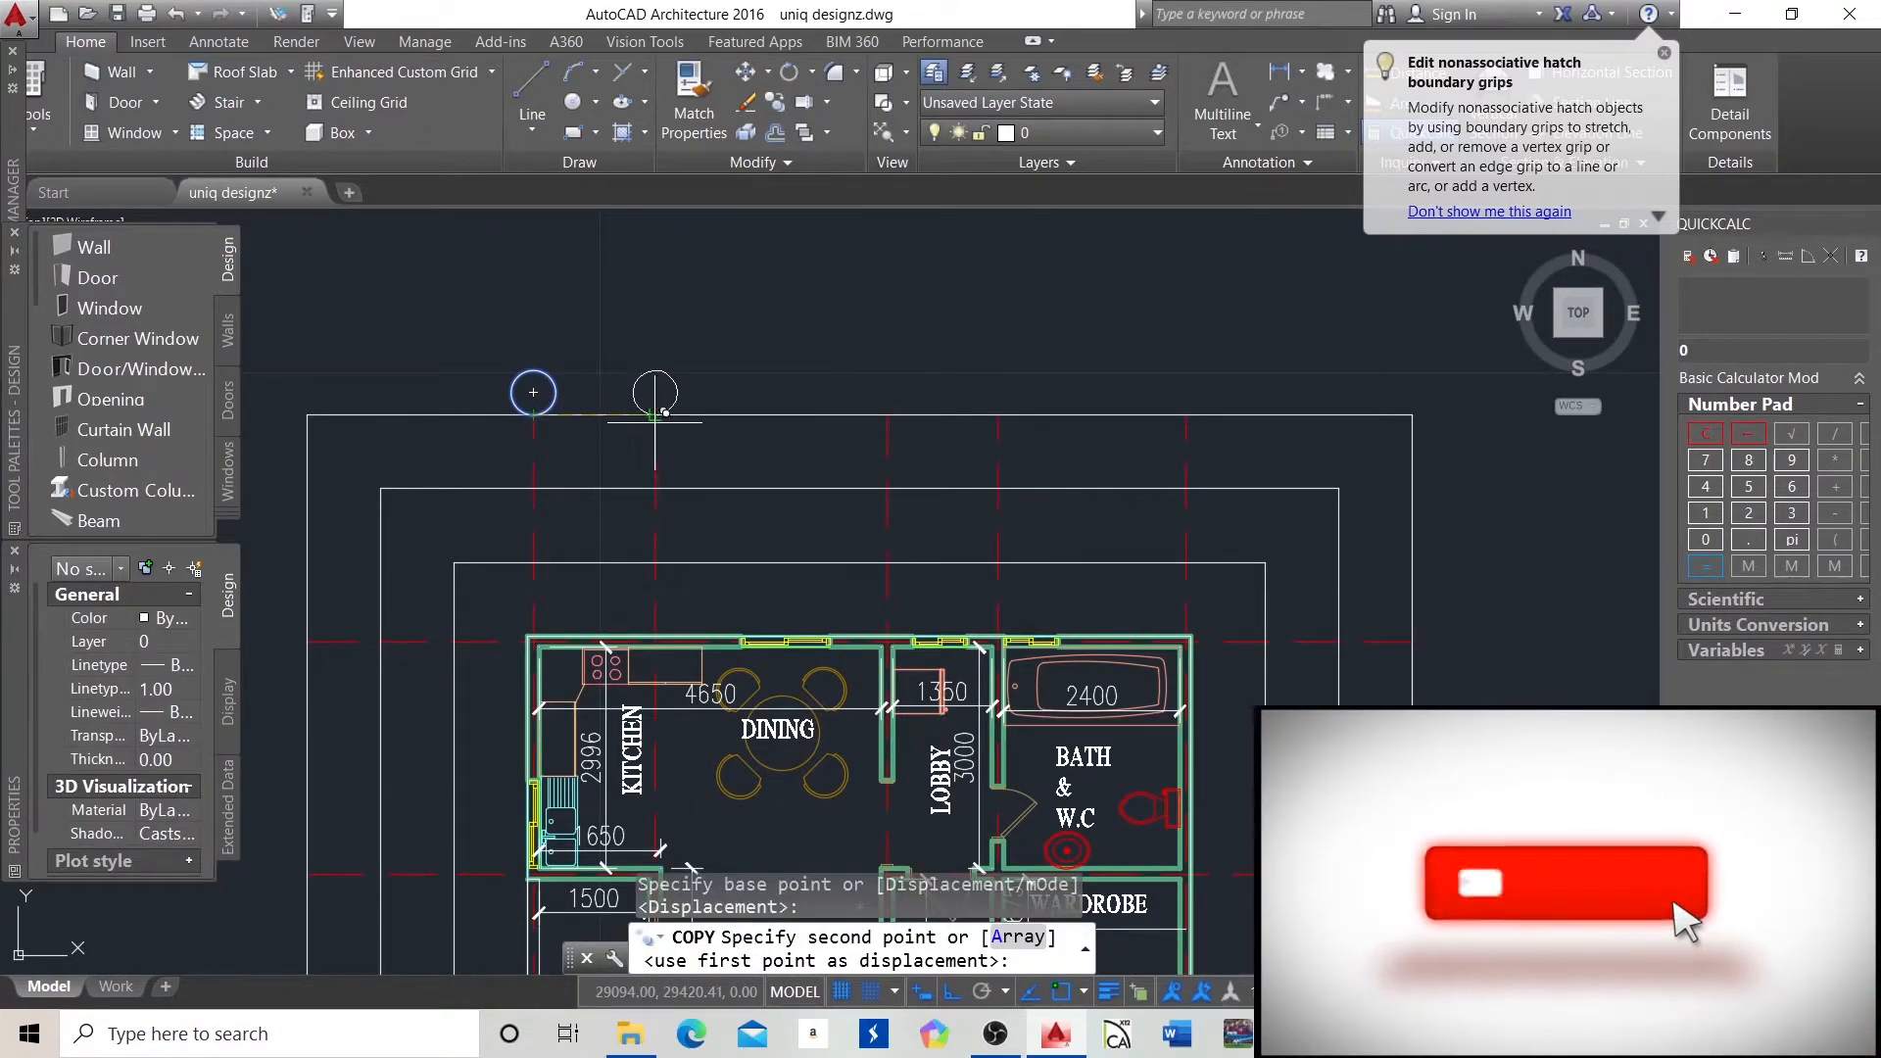
click(655, 392)
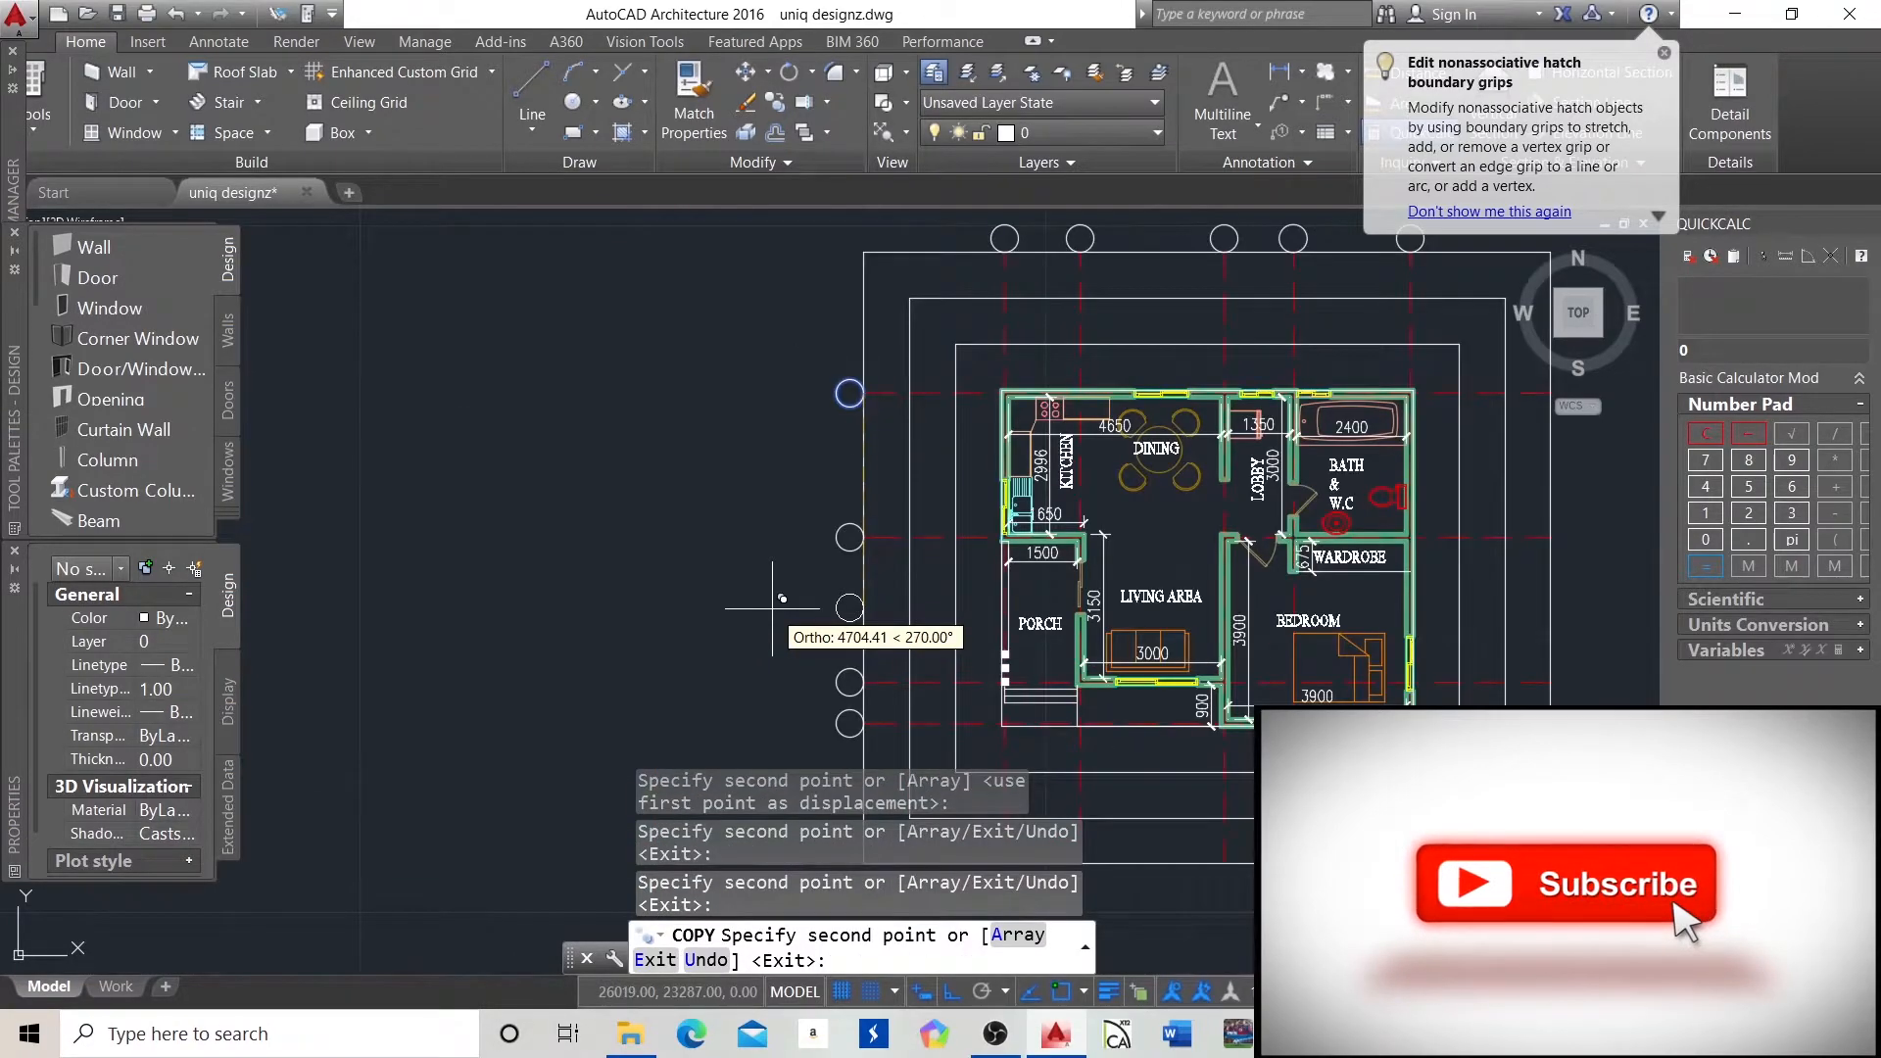
key(Escape)
key(Escape)
key(Escape)
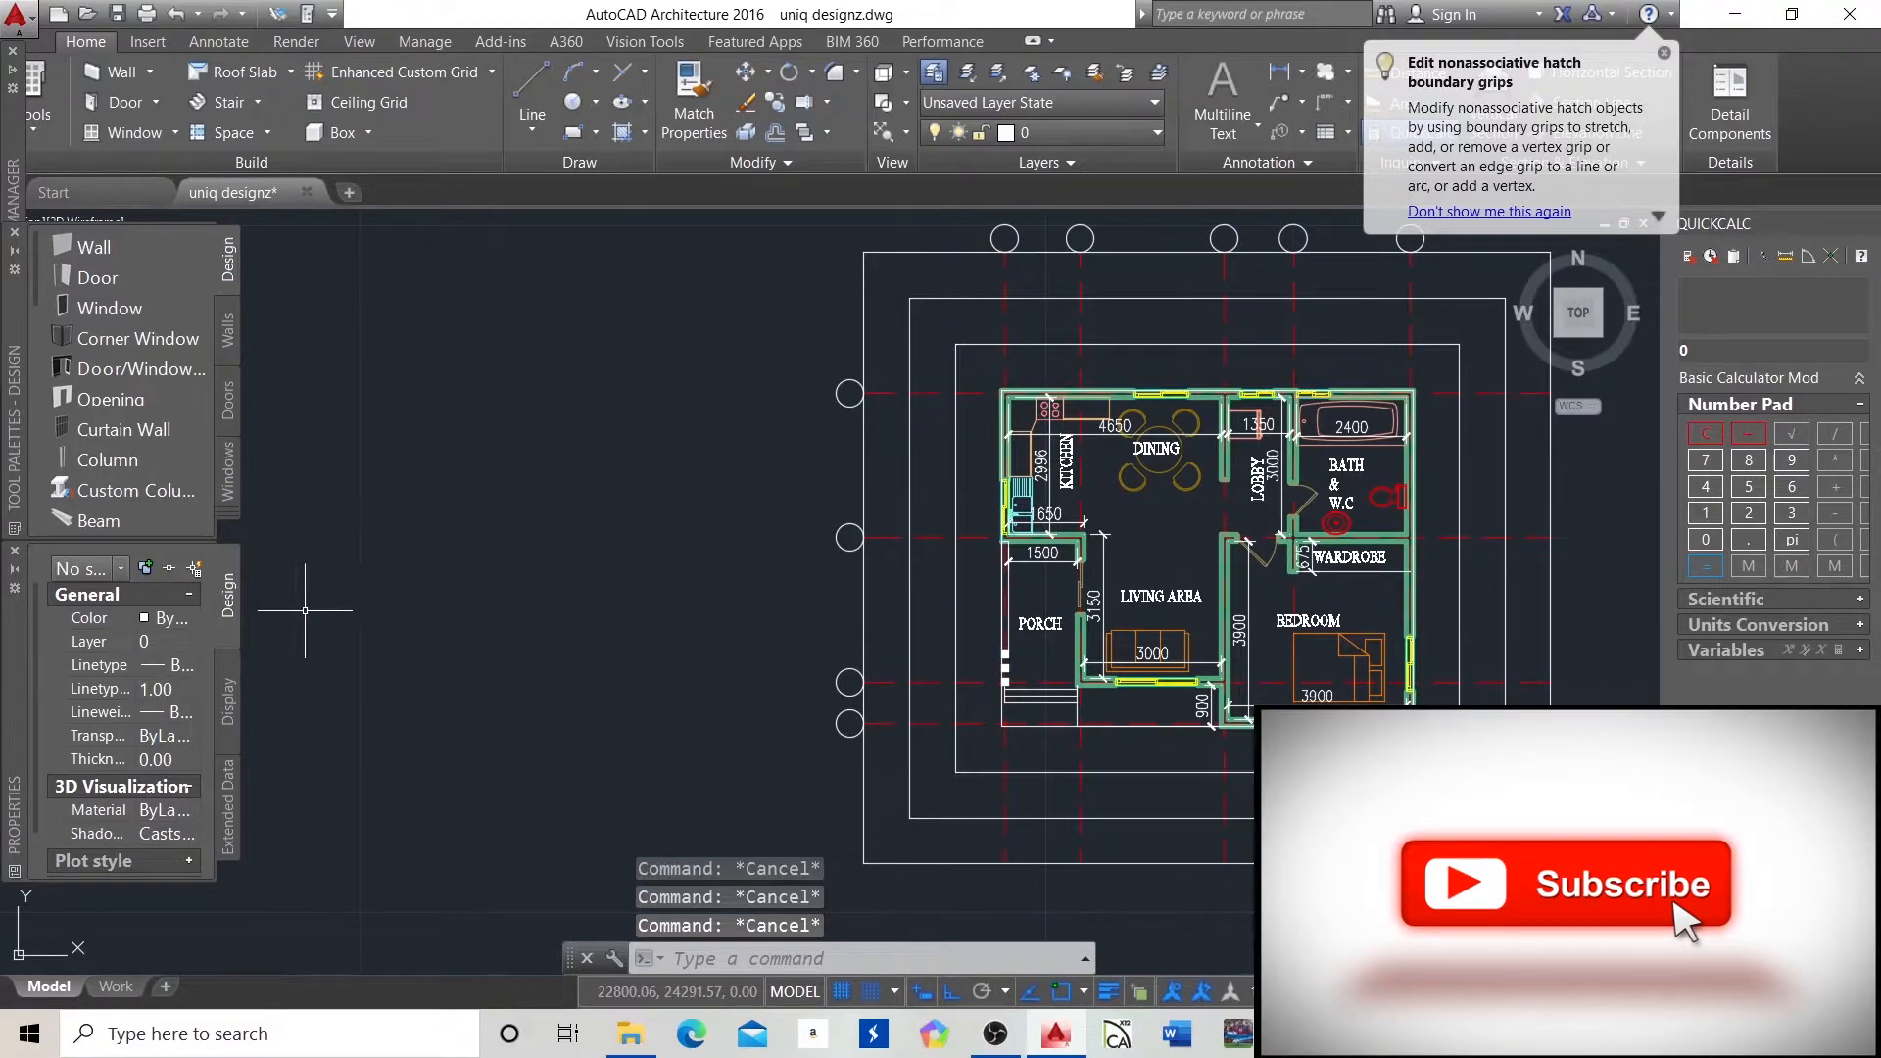
scroll(448, 598, down, 2)
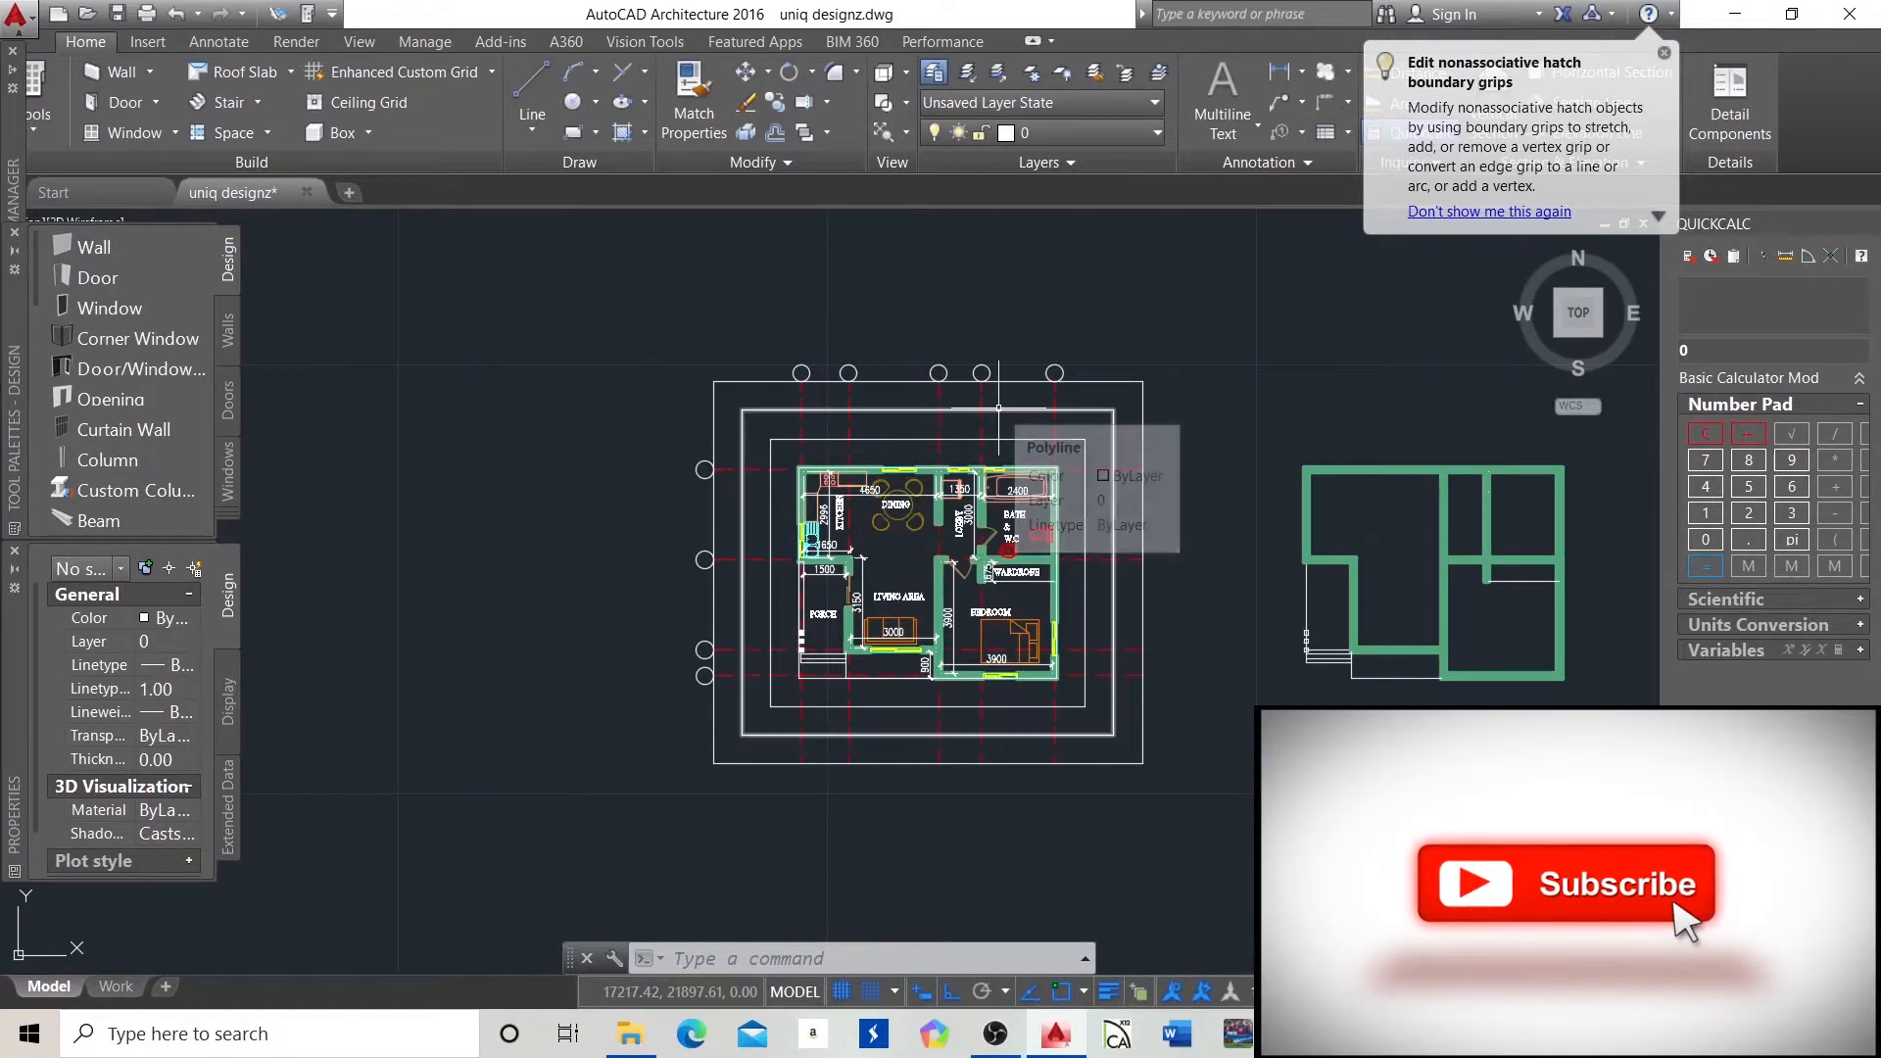
scroll(1103, 397, up, 4)
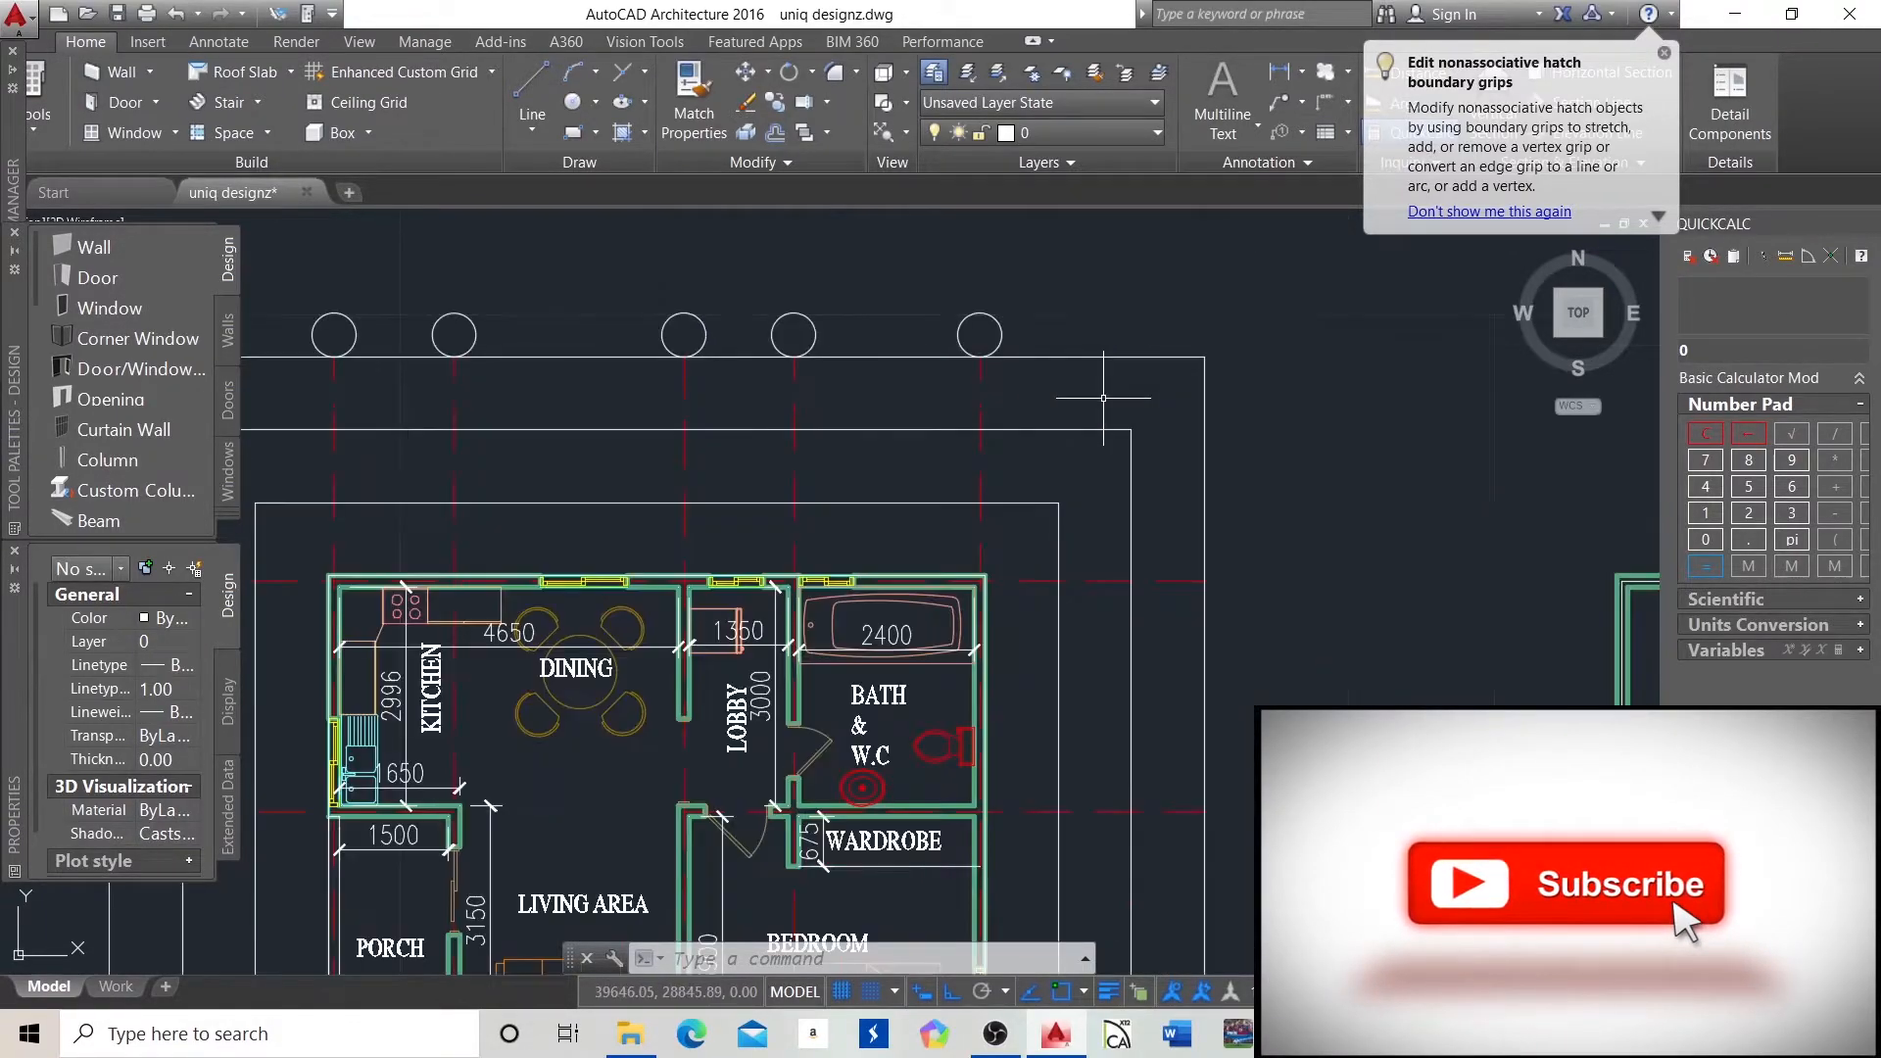
scroll(1197, 421, down, 2)
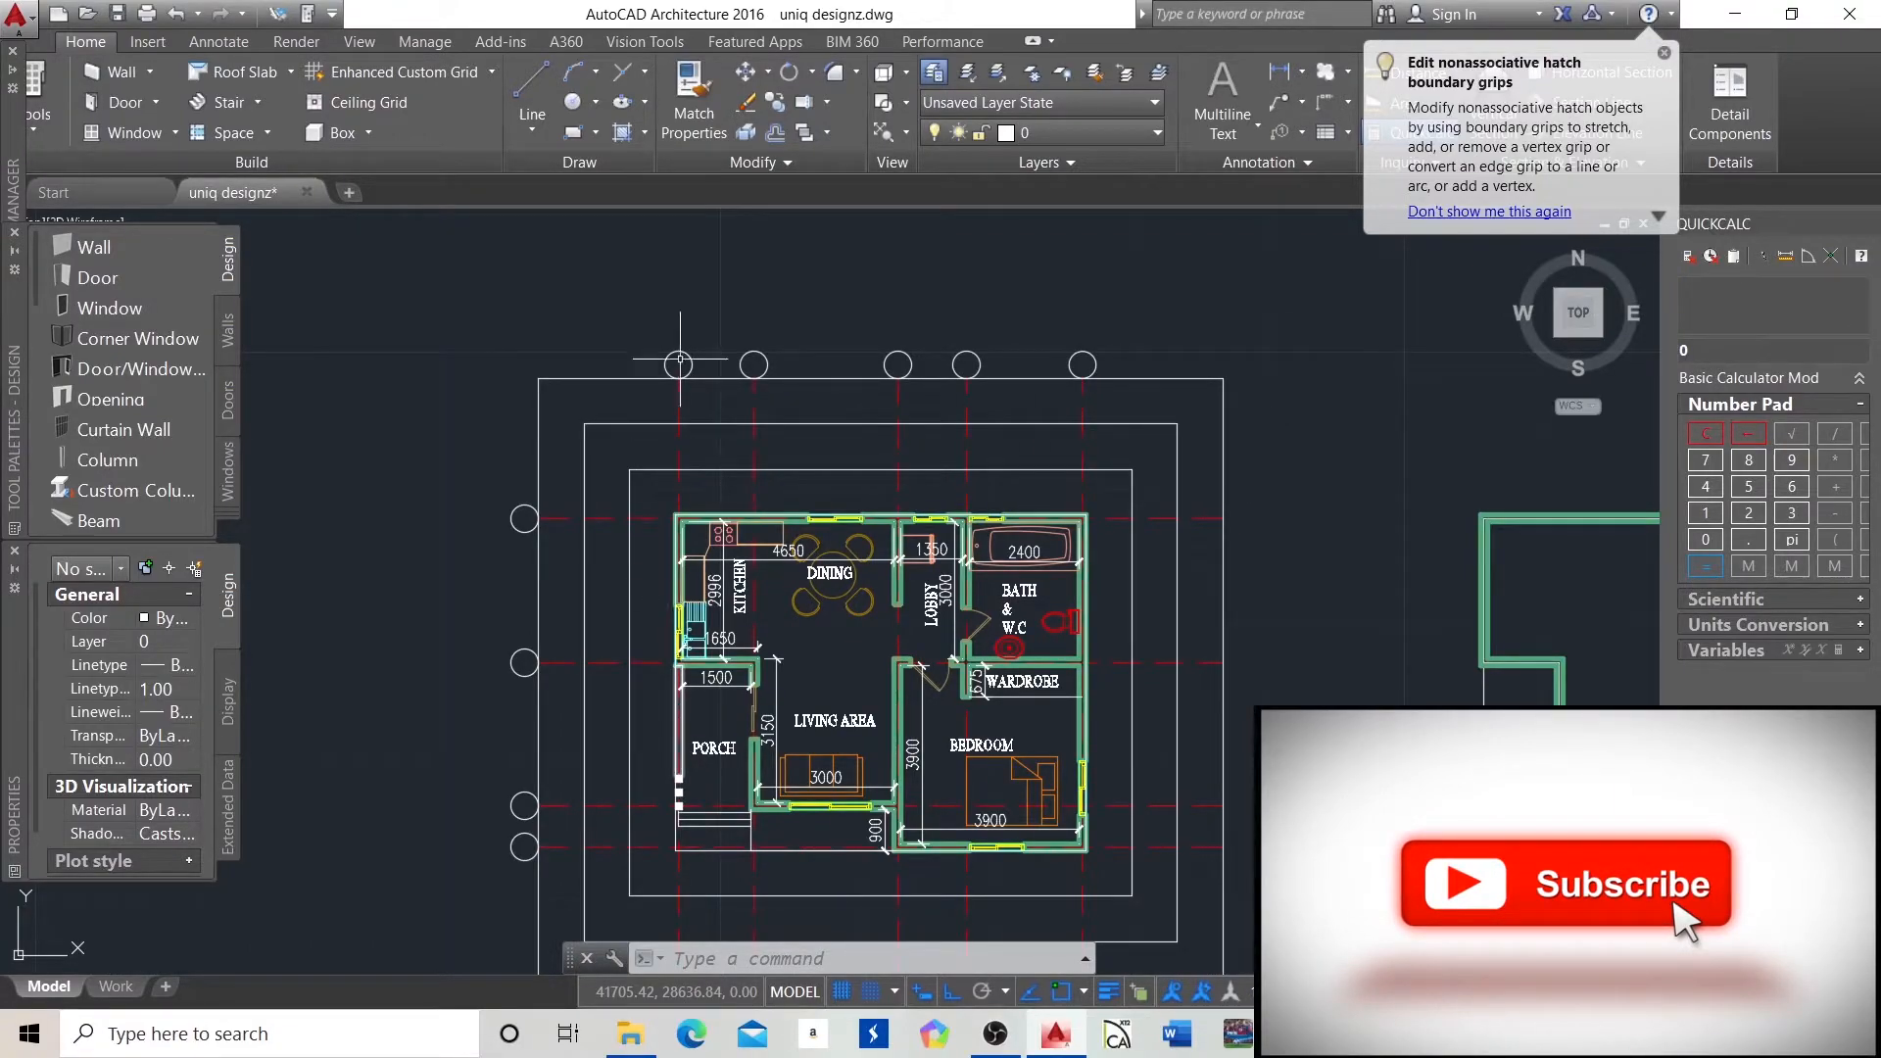
scroll(685, 324, up, 8)
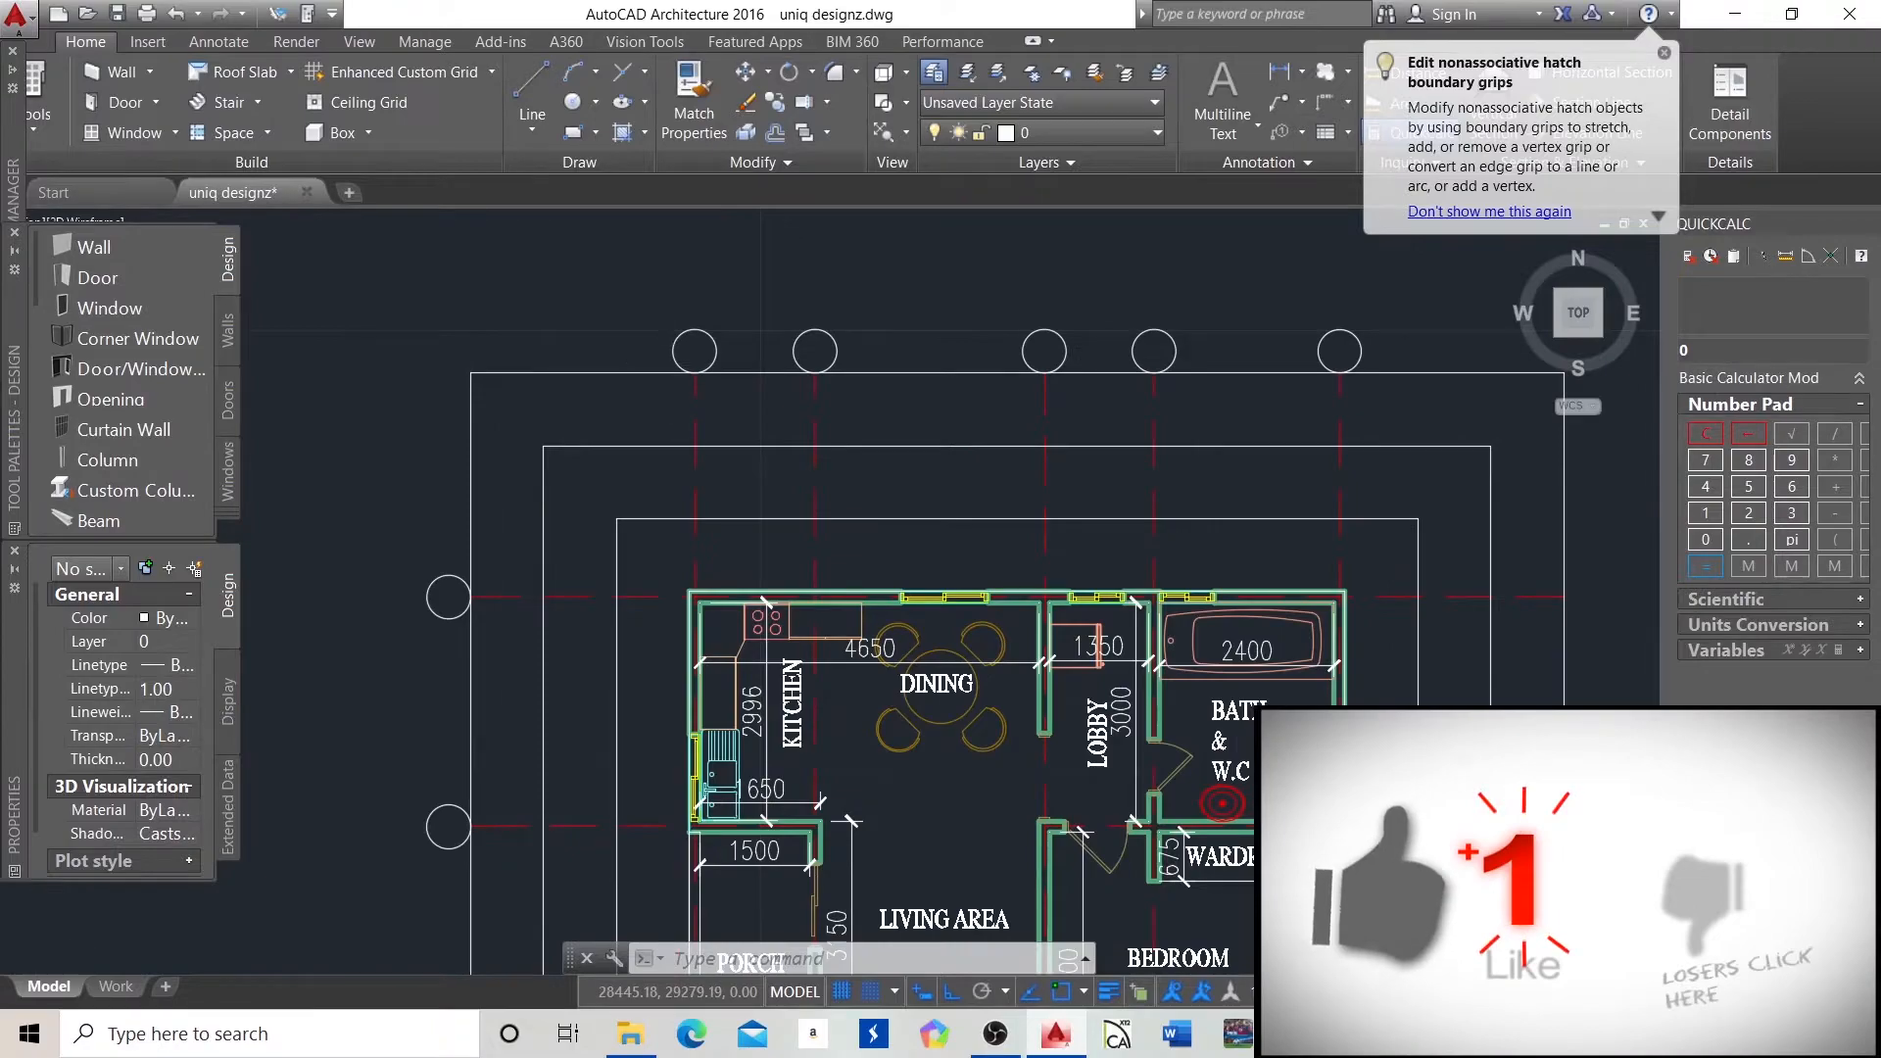
scroll(711, 318, down, 4)
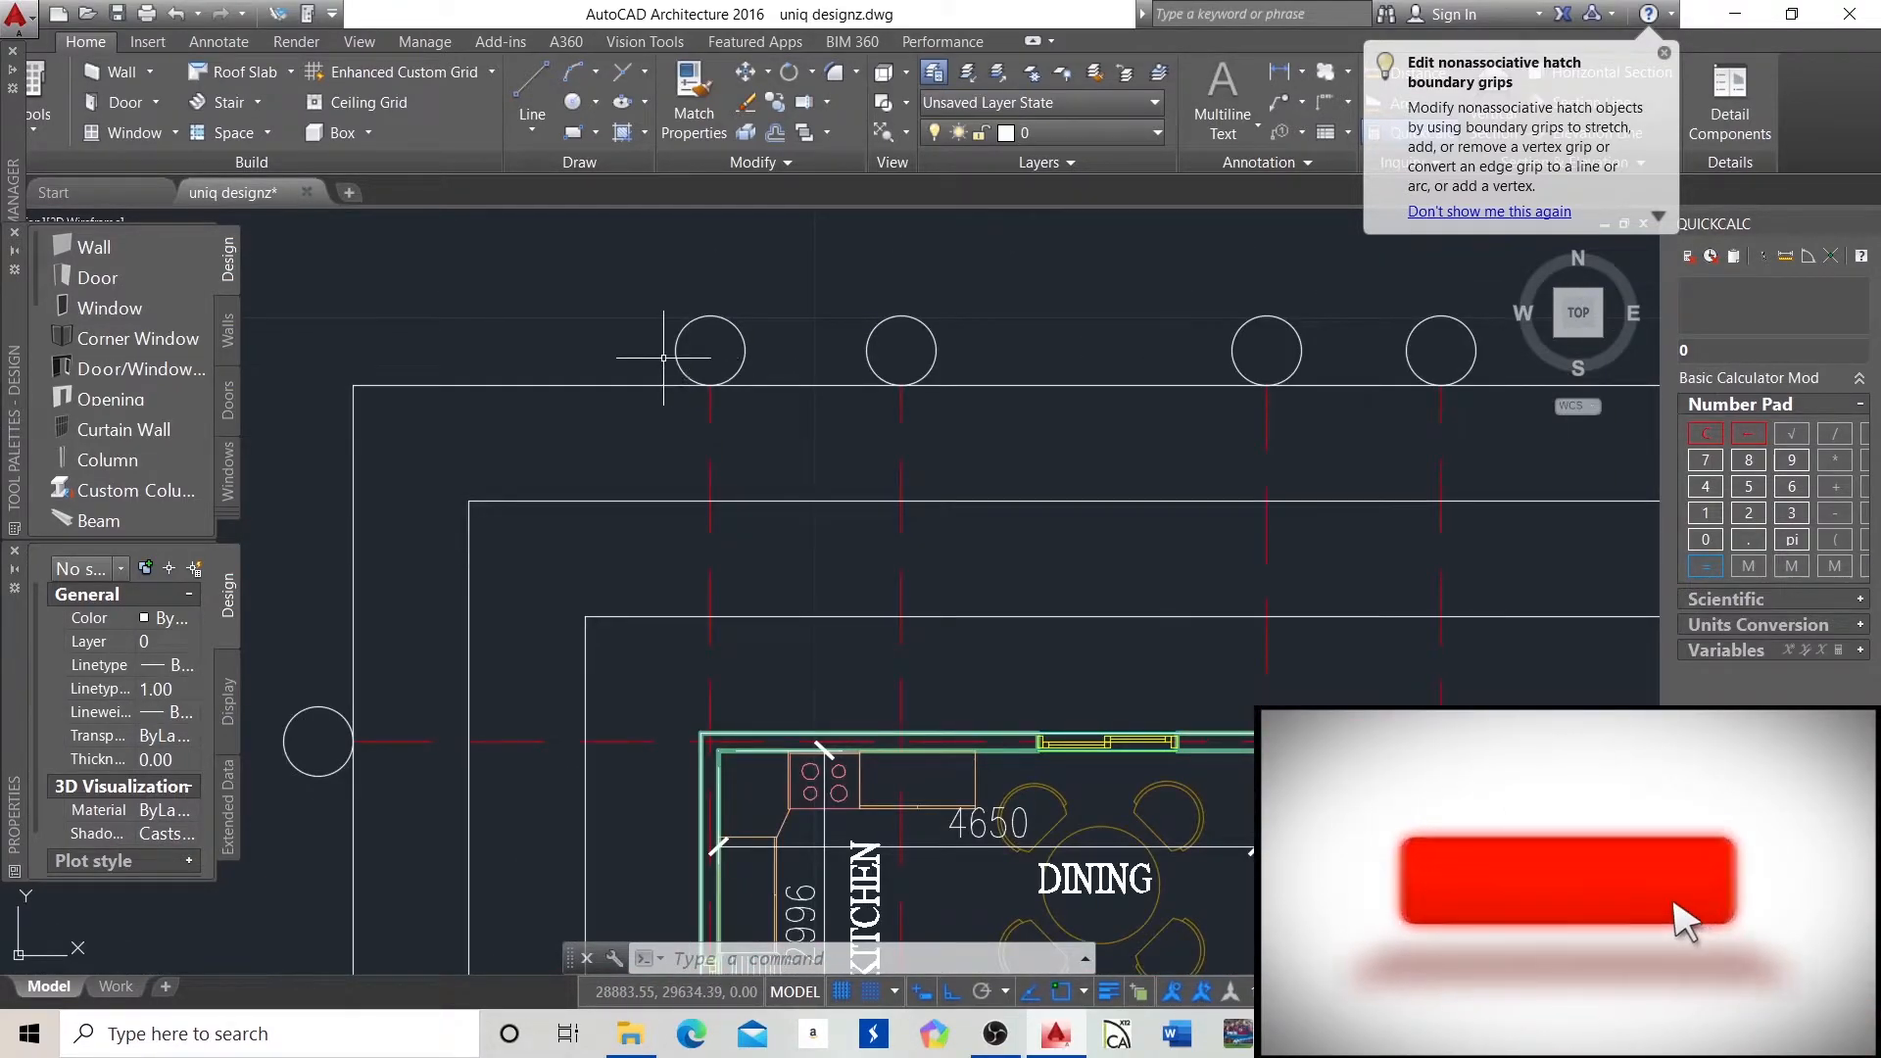
scroll(658, 360, down, 3)
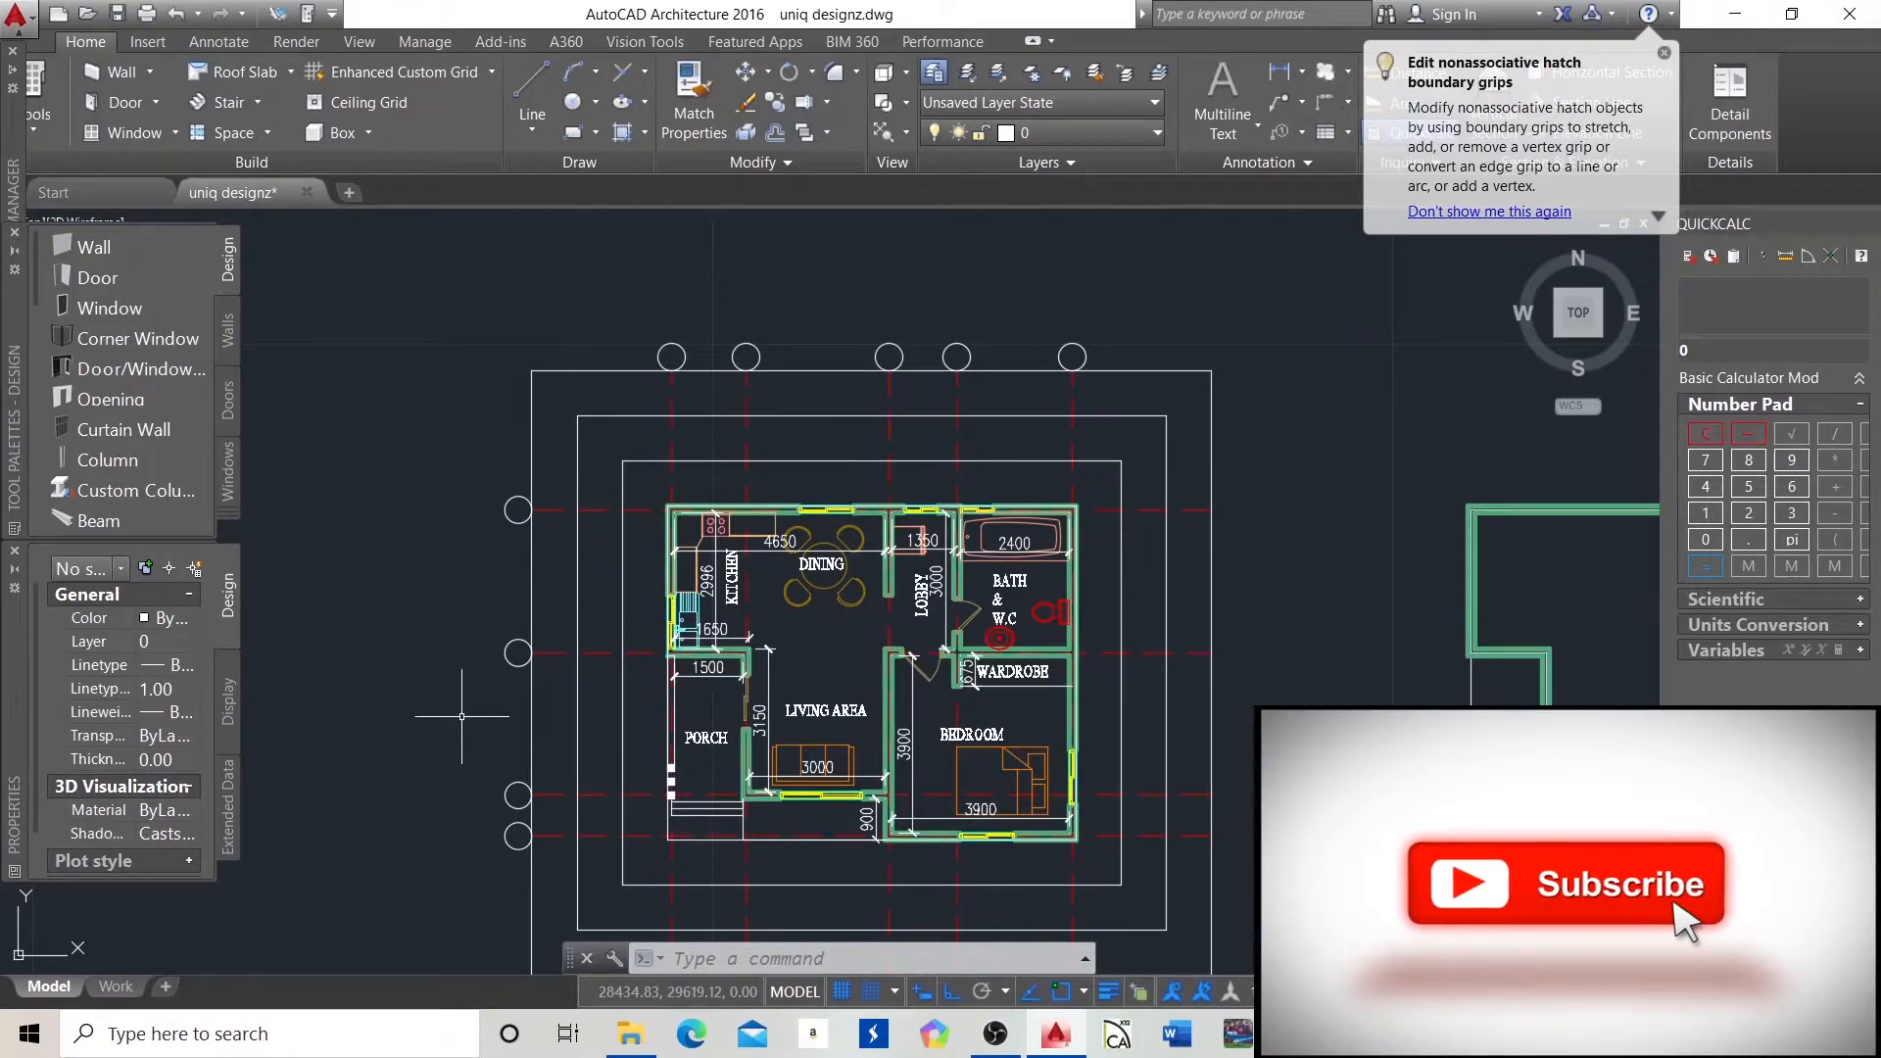
scroll(534, 300, down, 2)
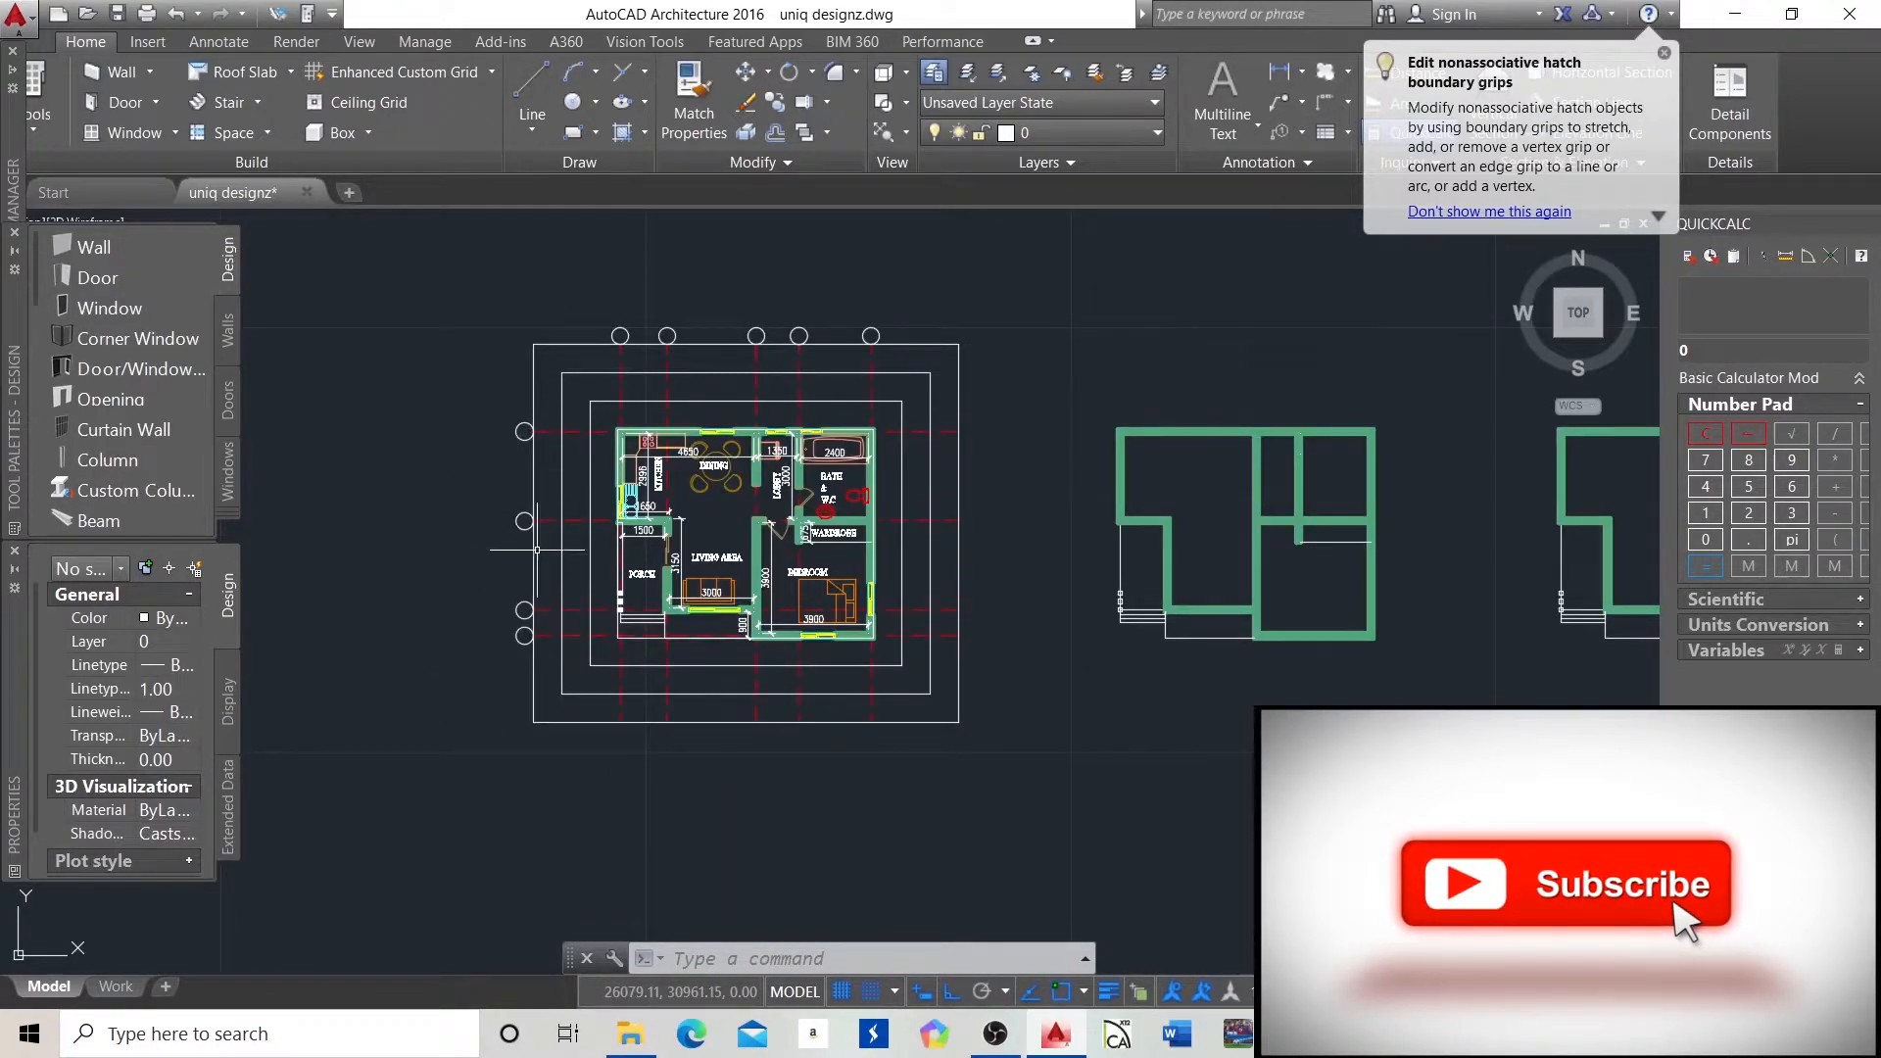
Add the multiline text "A" in the Romantic font inside the leftmost grid circle above the plan.
scroll(605, 304, up, 6)
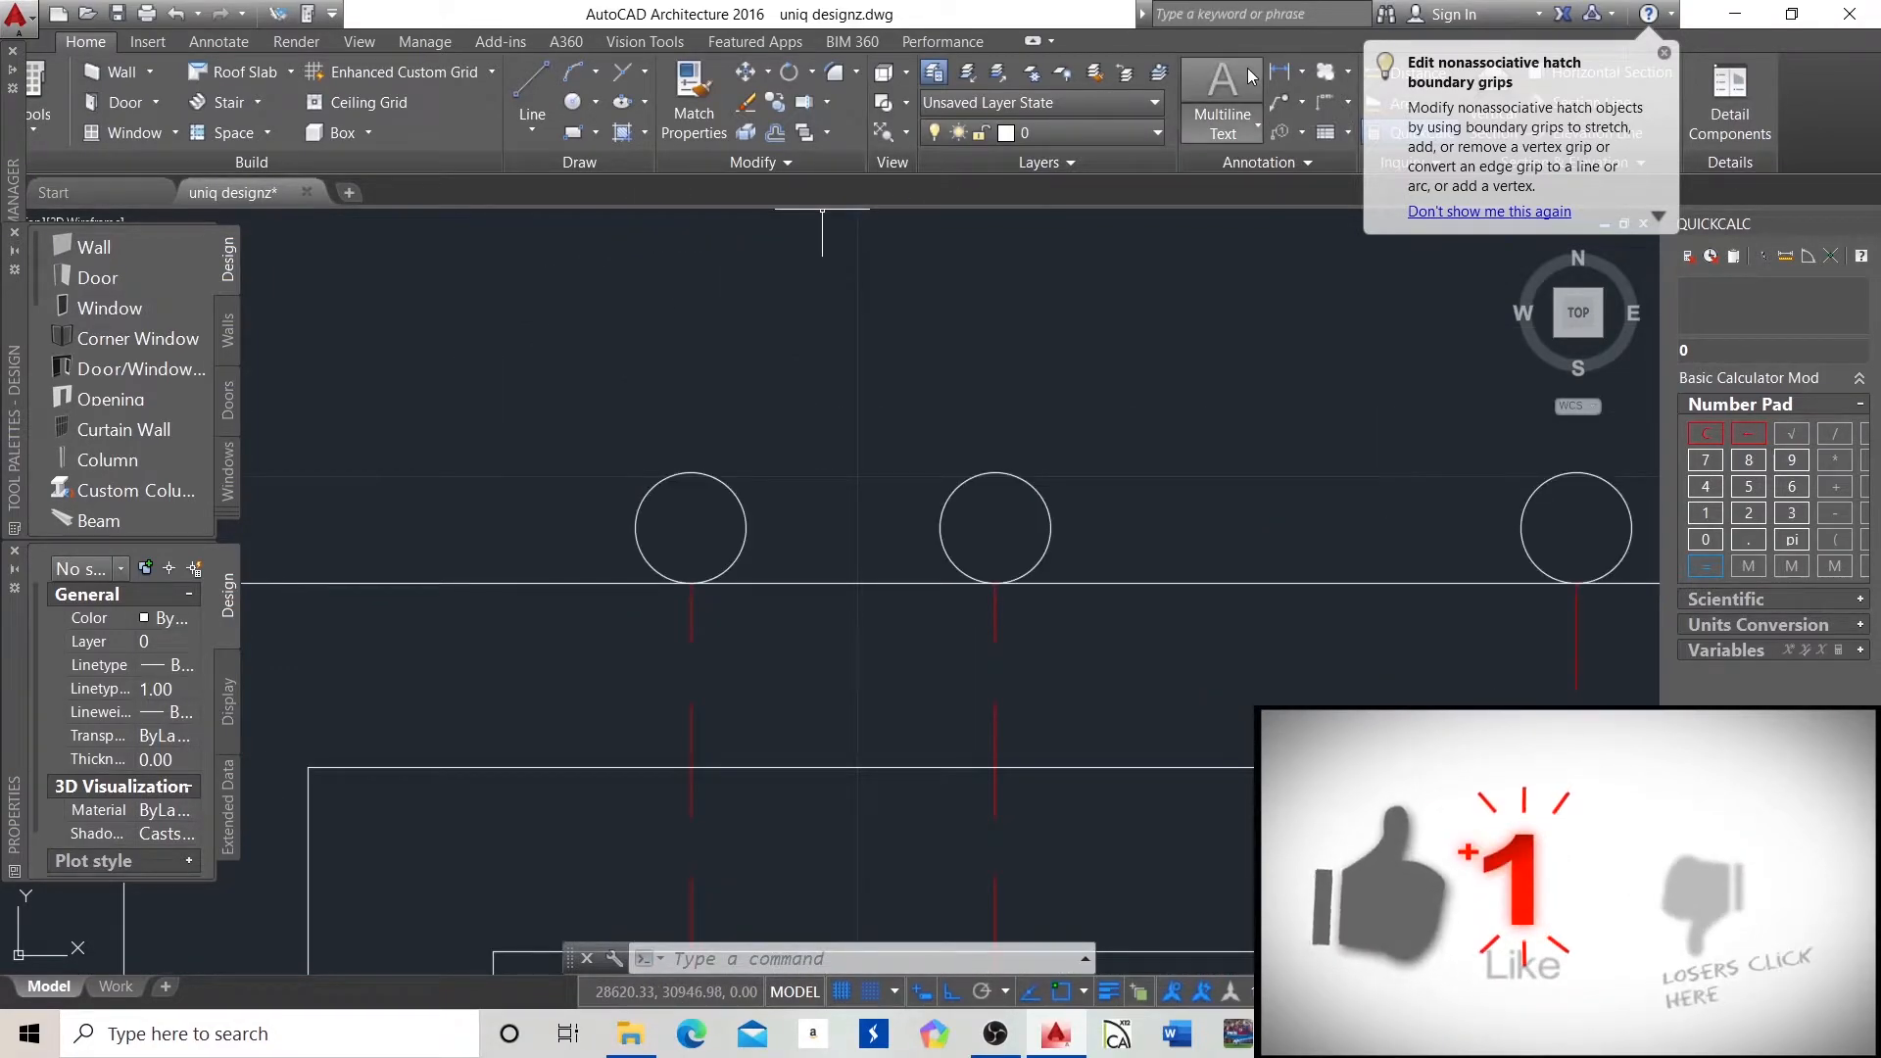
click(1223, 98)
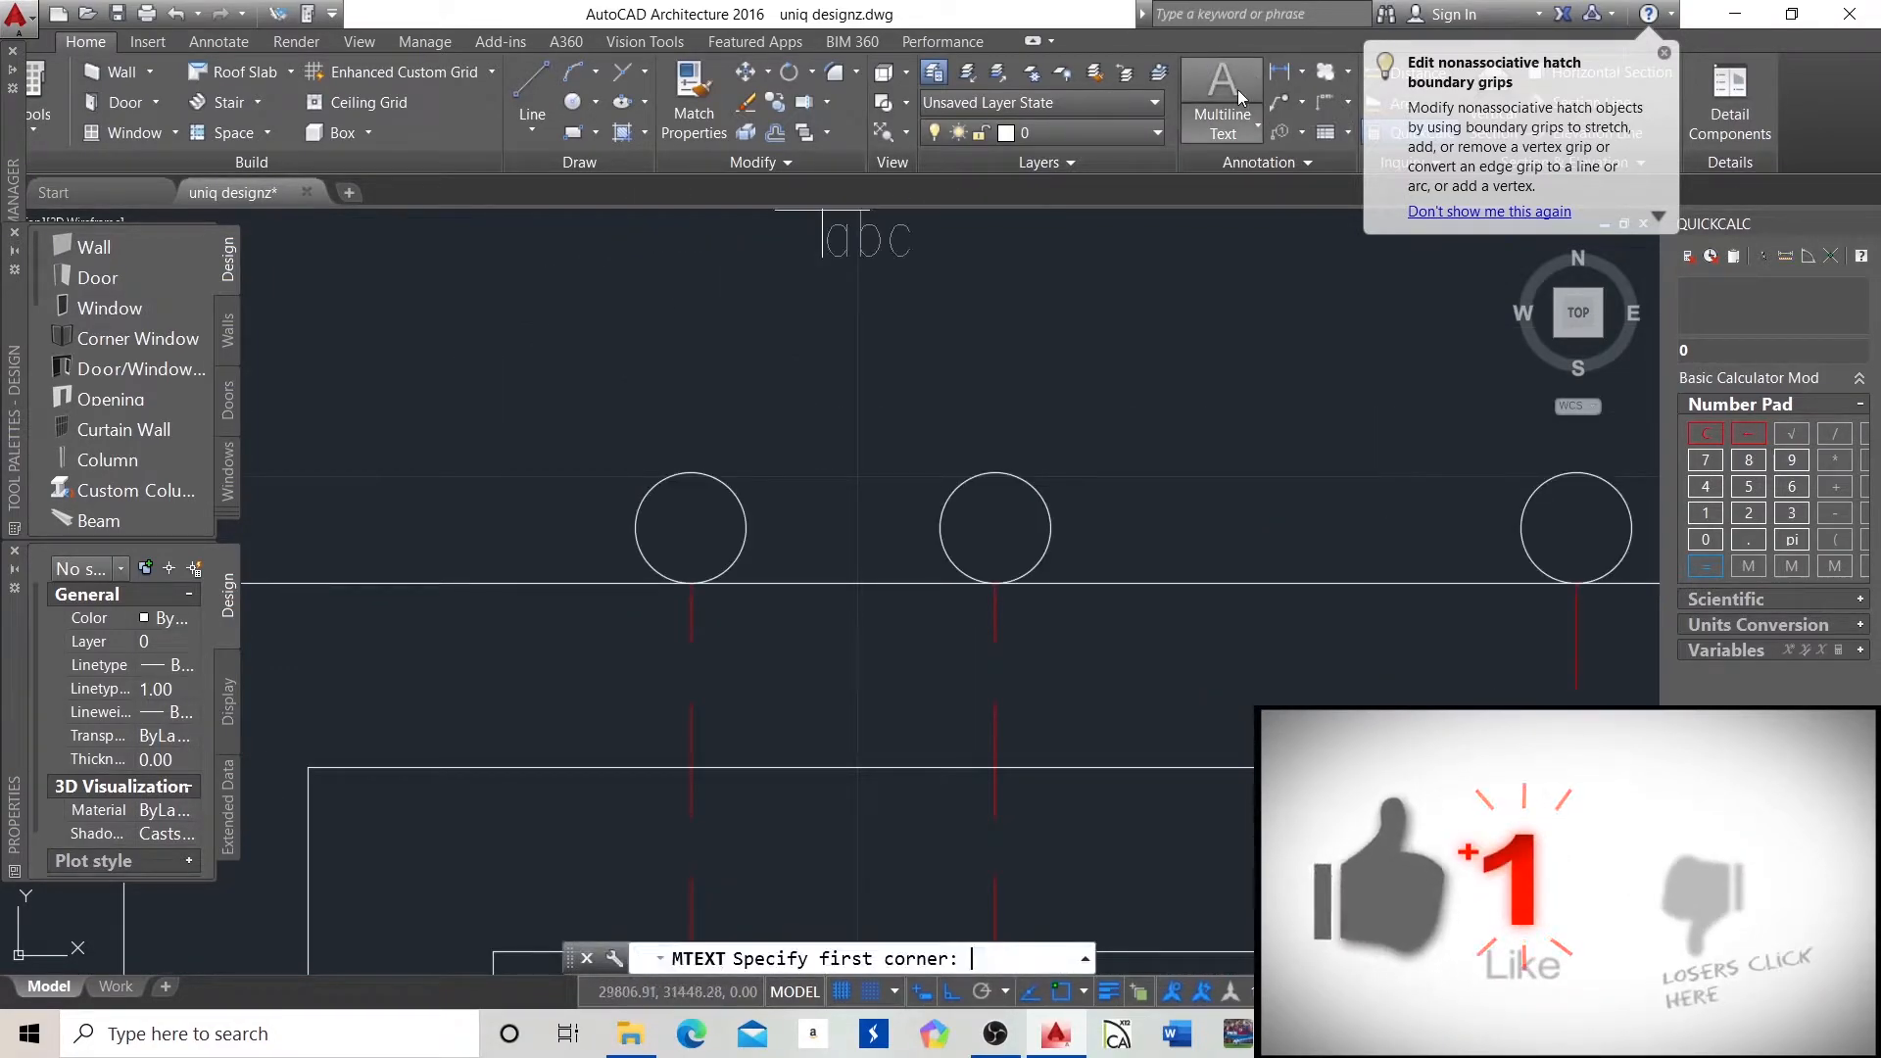
click(666, 514)
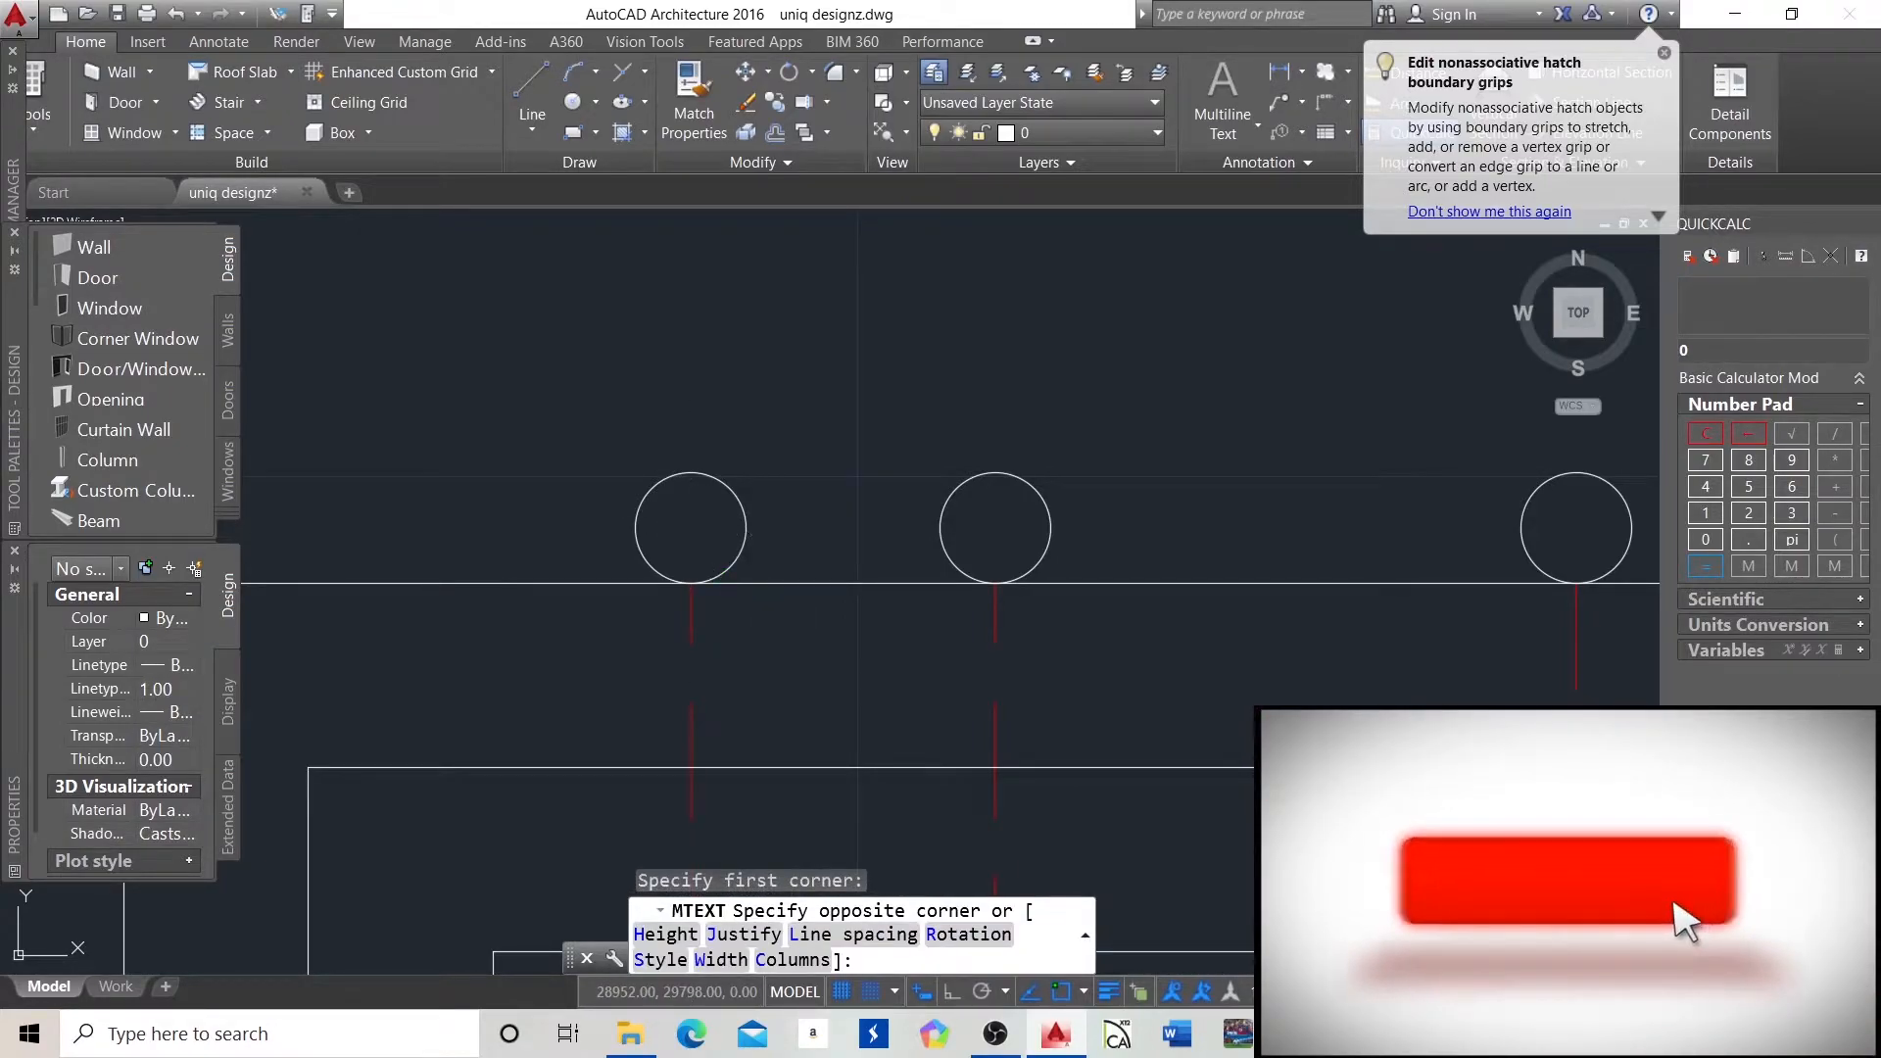
click(719, 585)
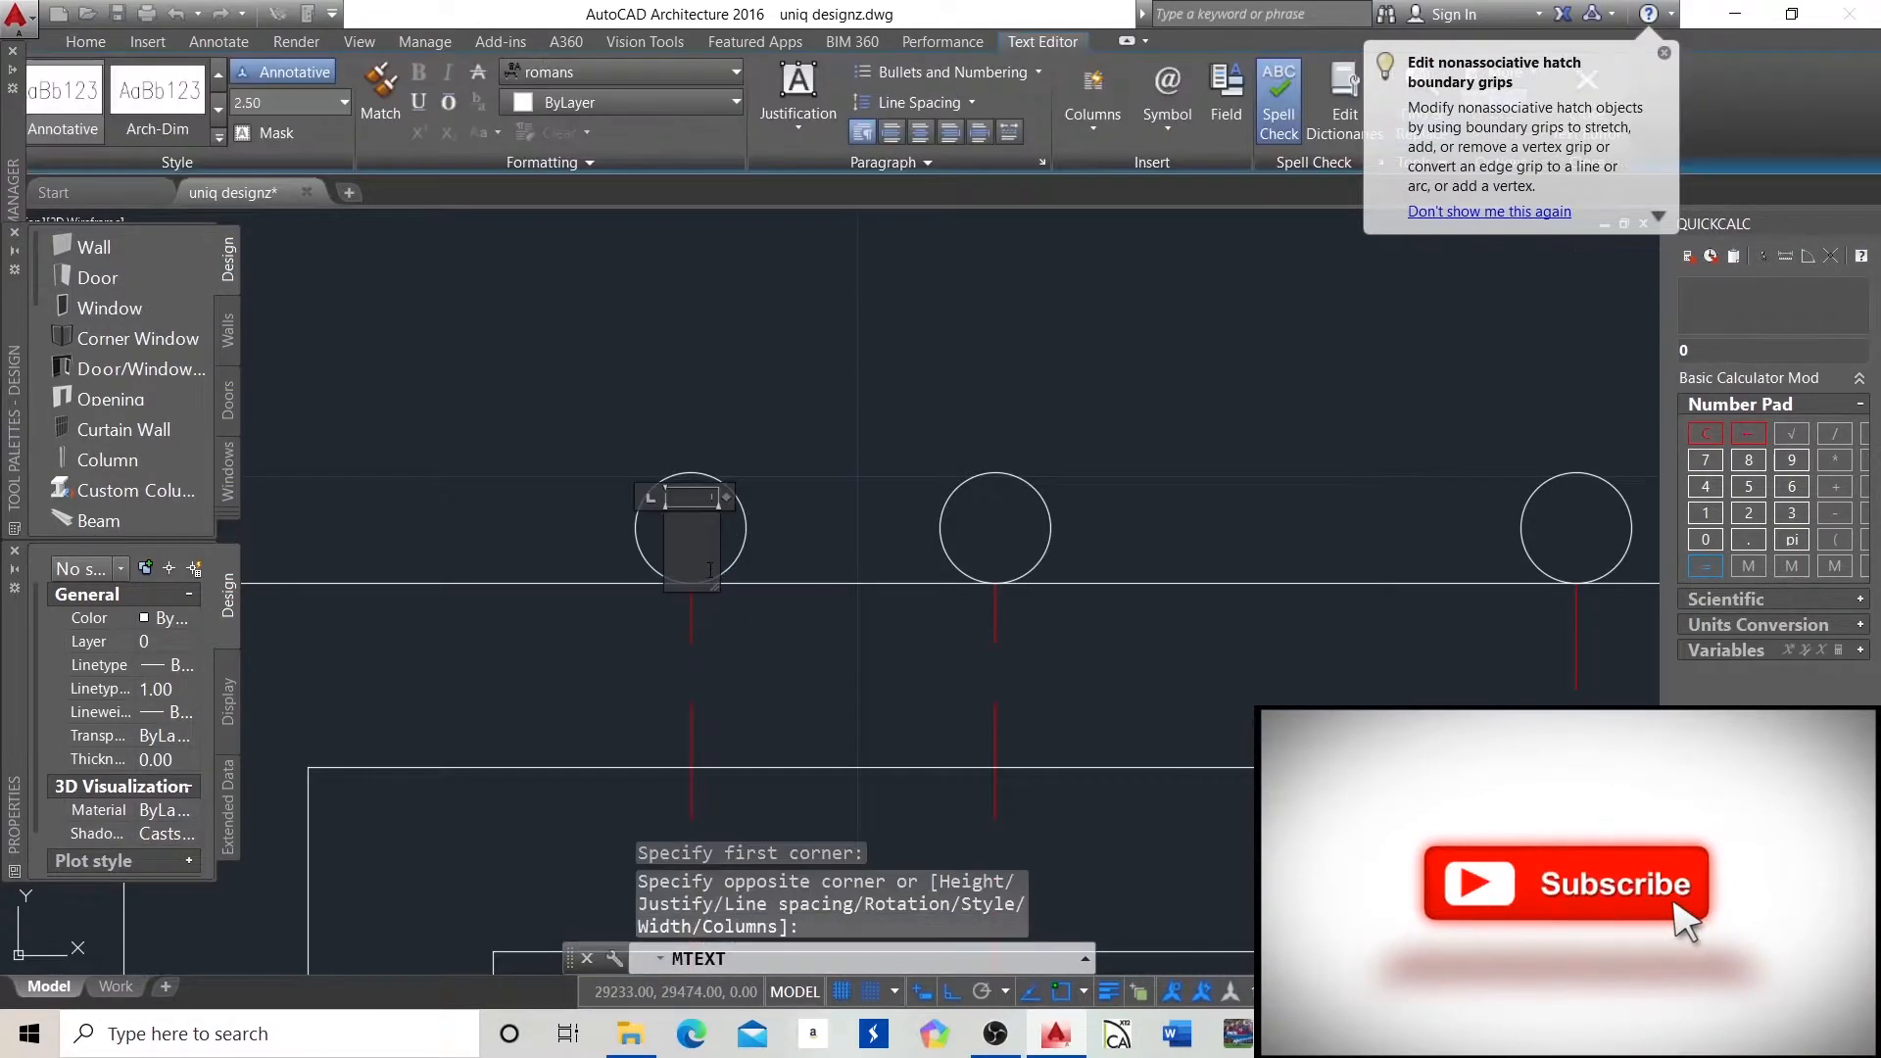
click(740, 68)
click(589, 161)
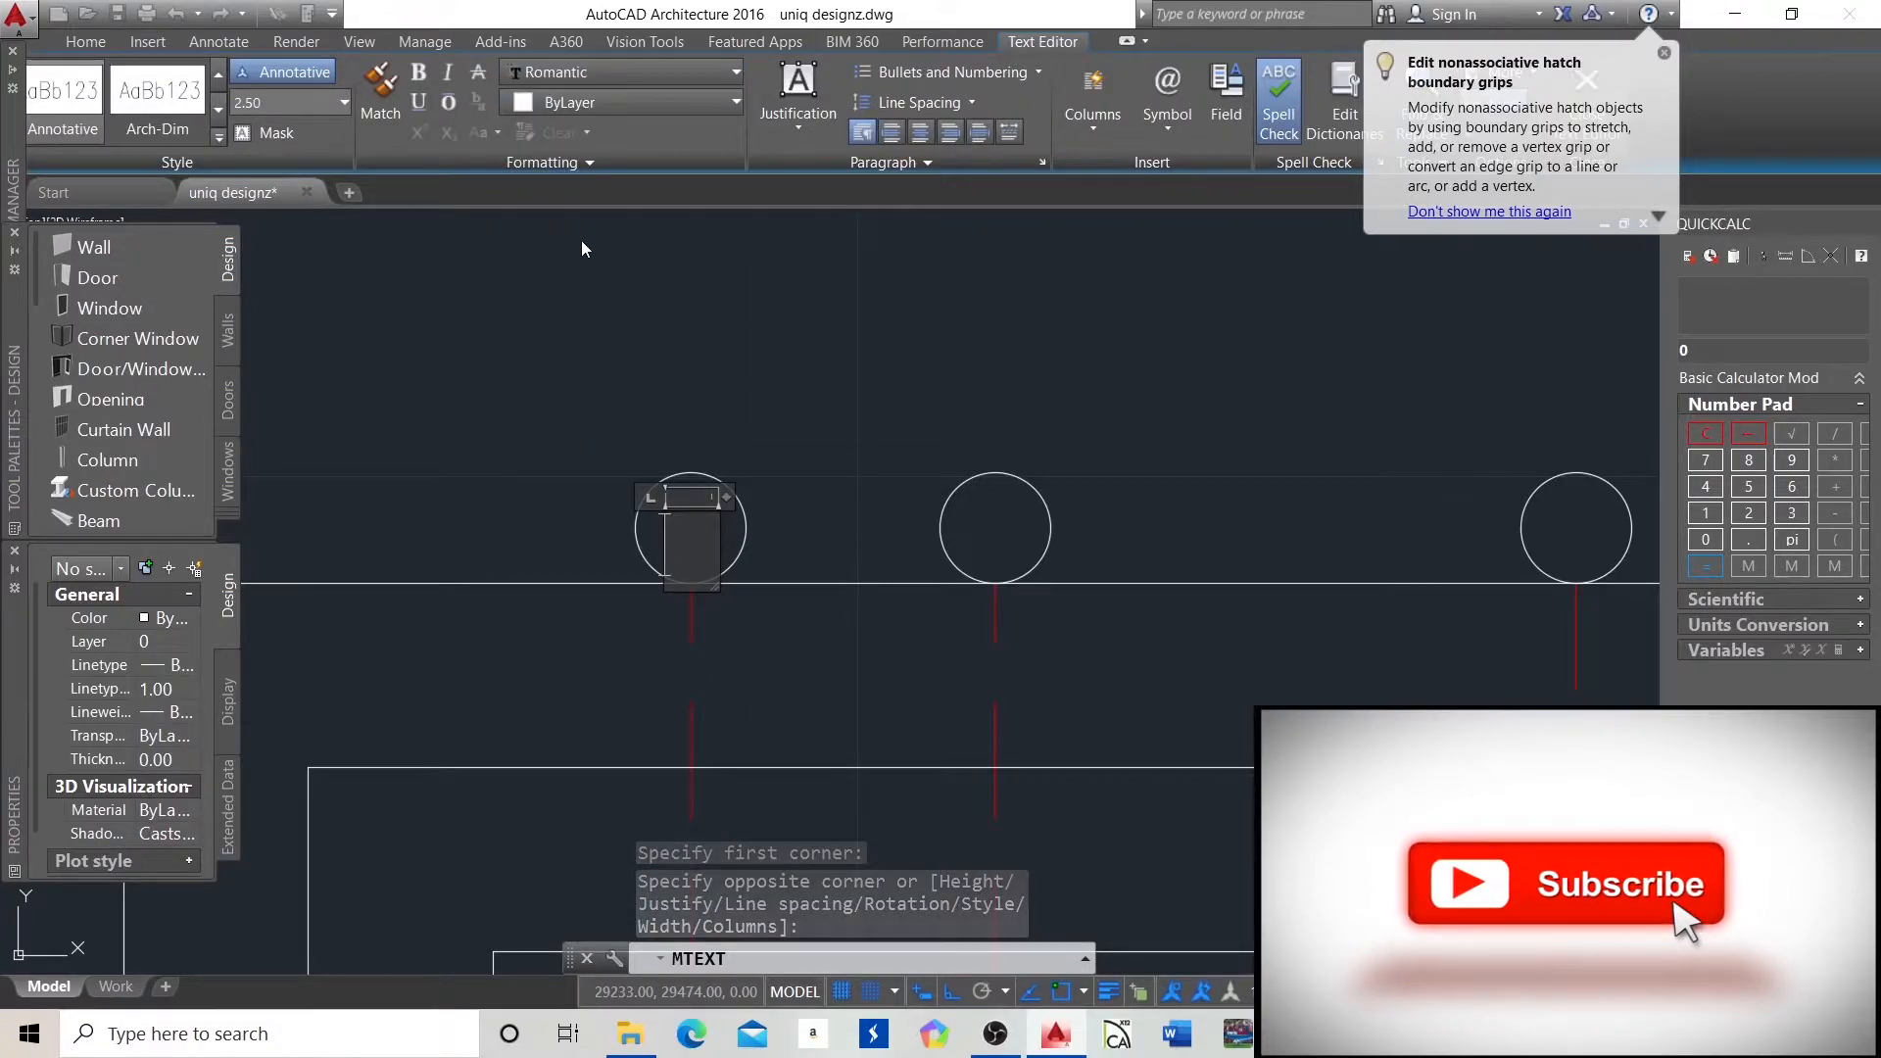
text(A)
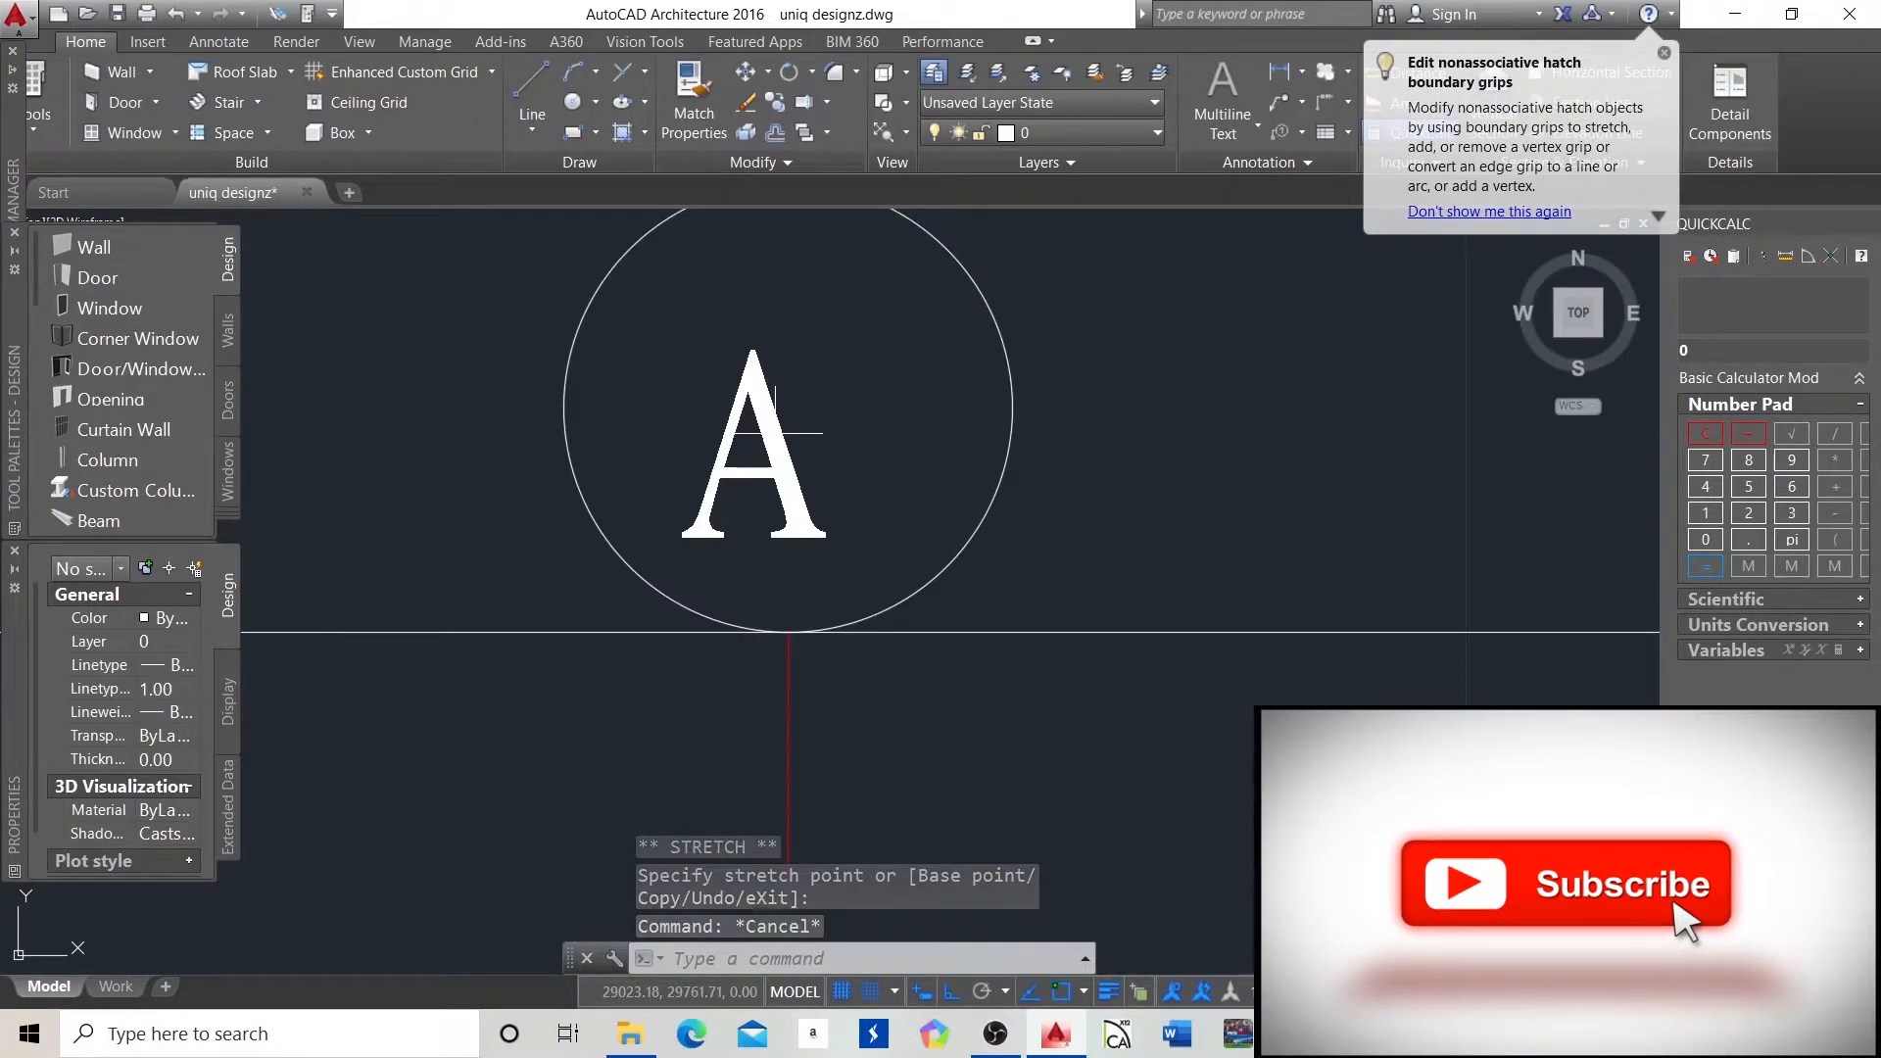
Set the text height of the grid letter A to 3.50 and finish editing the text.
click(775, 434)
click(720, 496)
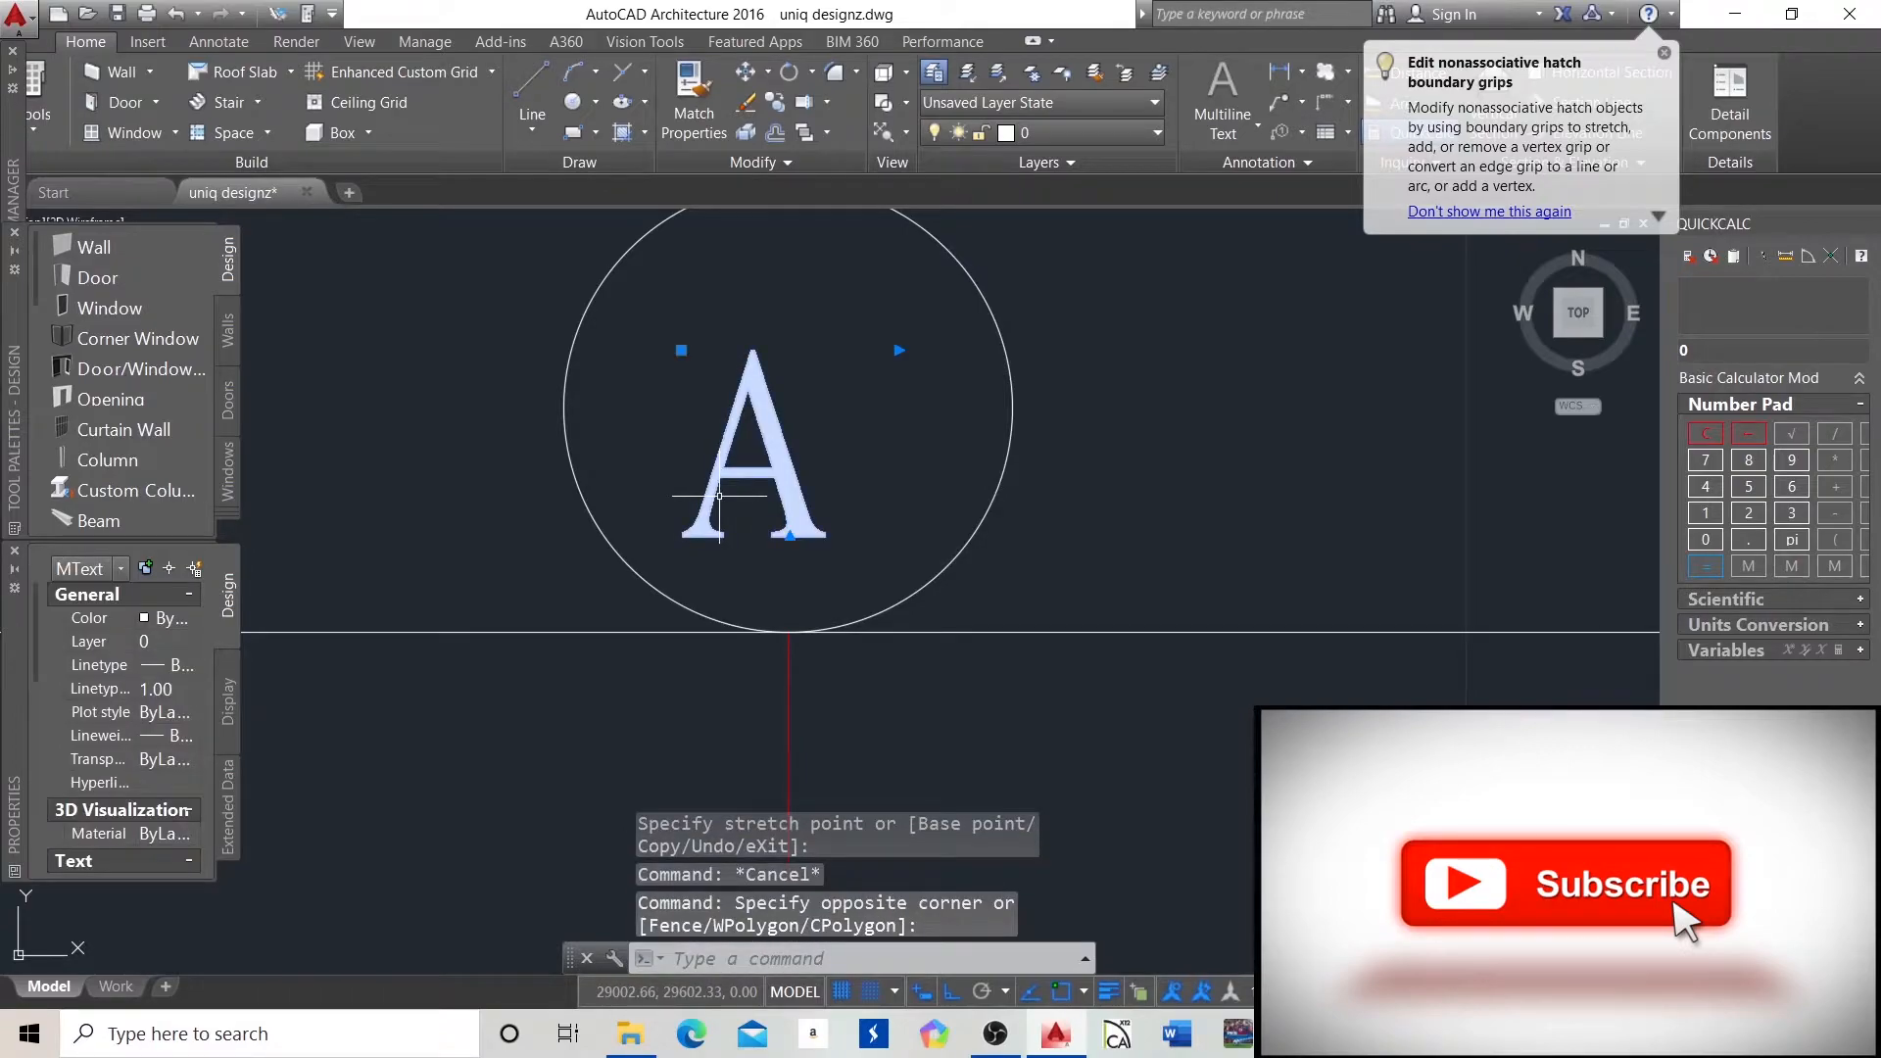
click(728, 482)
click(728, 482)
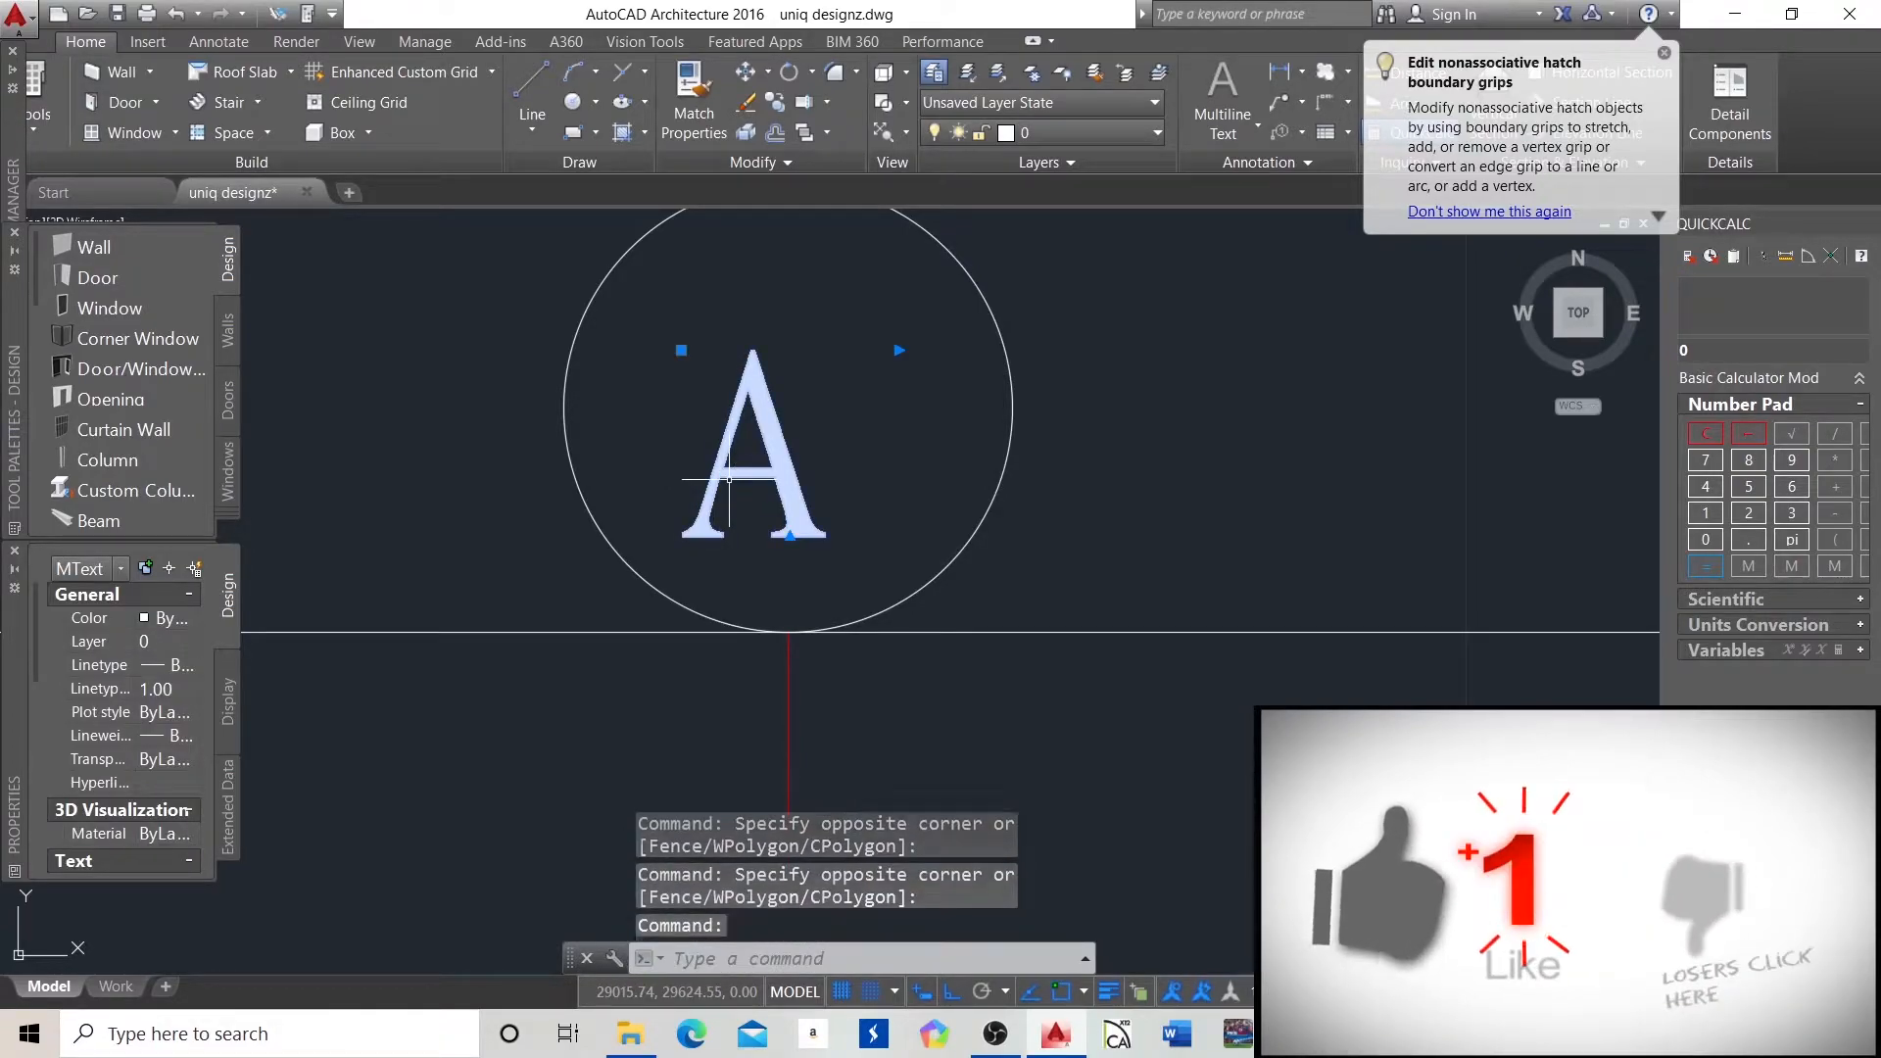
click(735, 467)
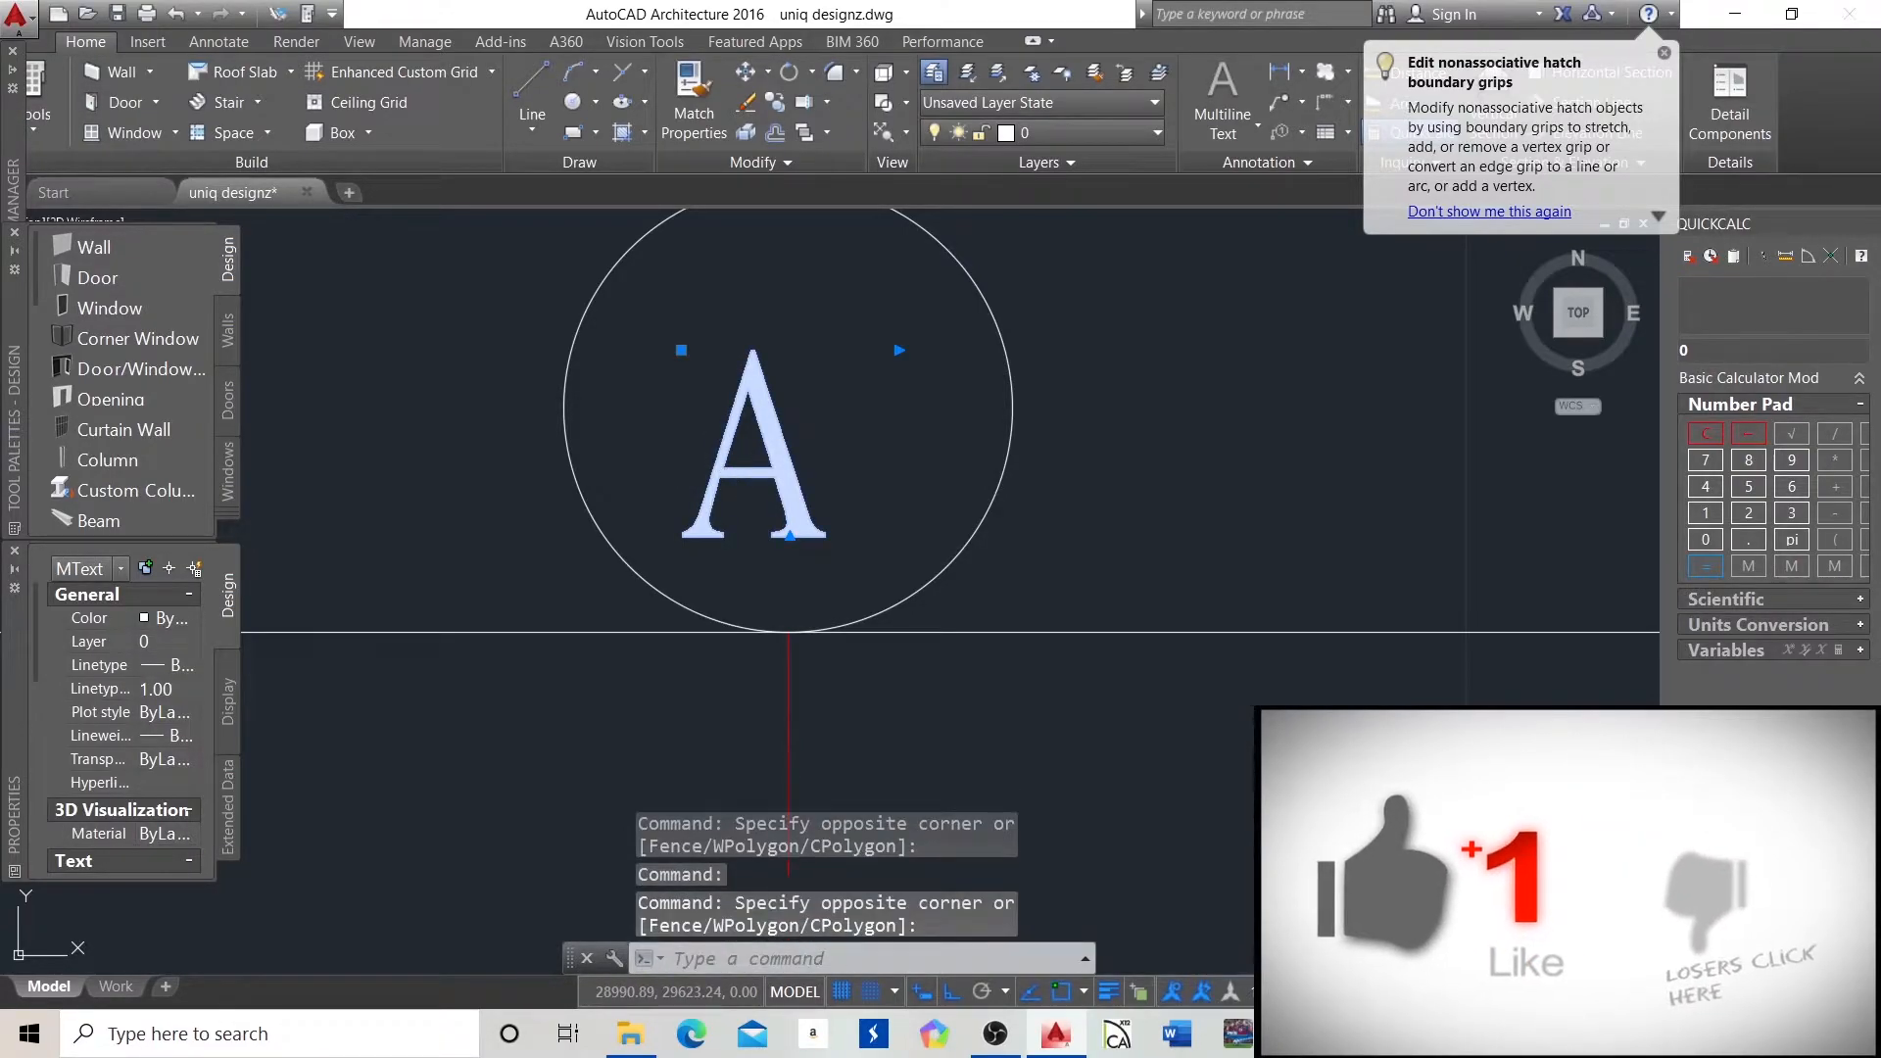
double_click(712, 471)
drag(862, 460, 670, 431)
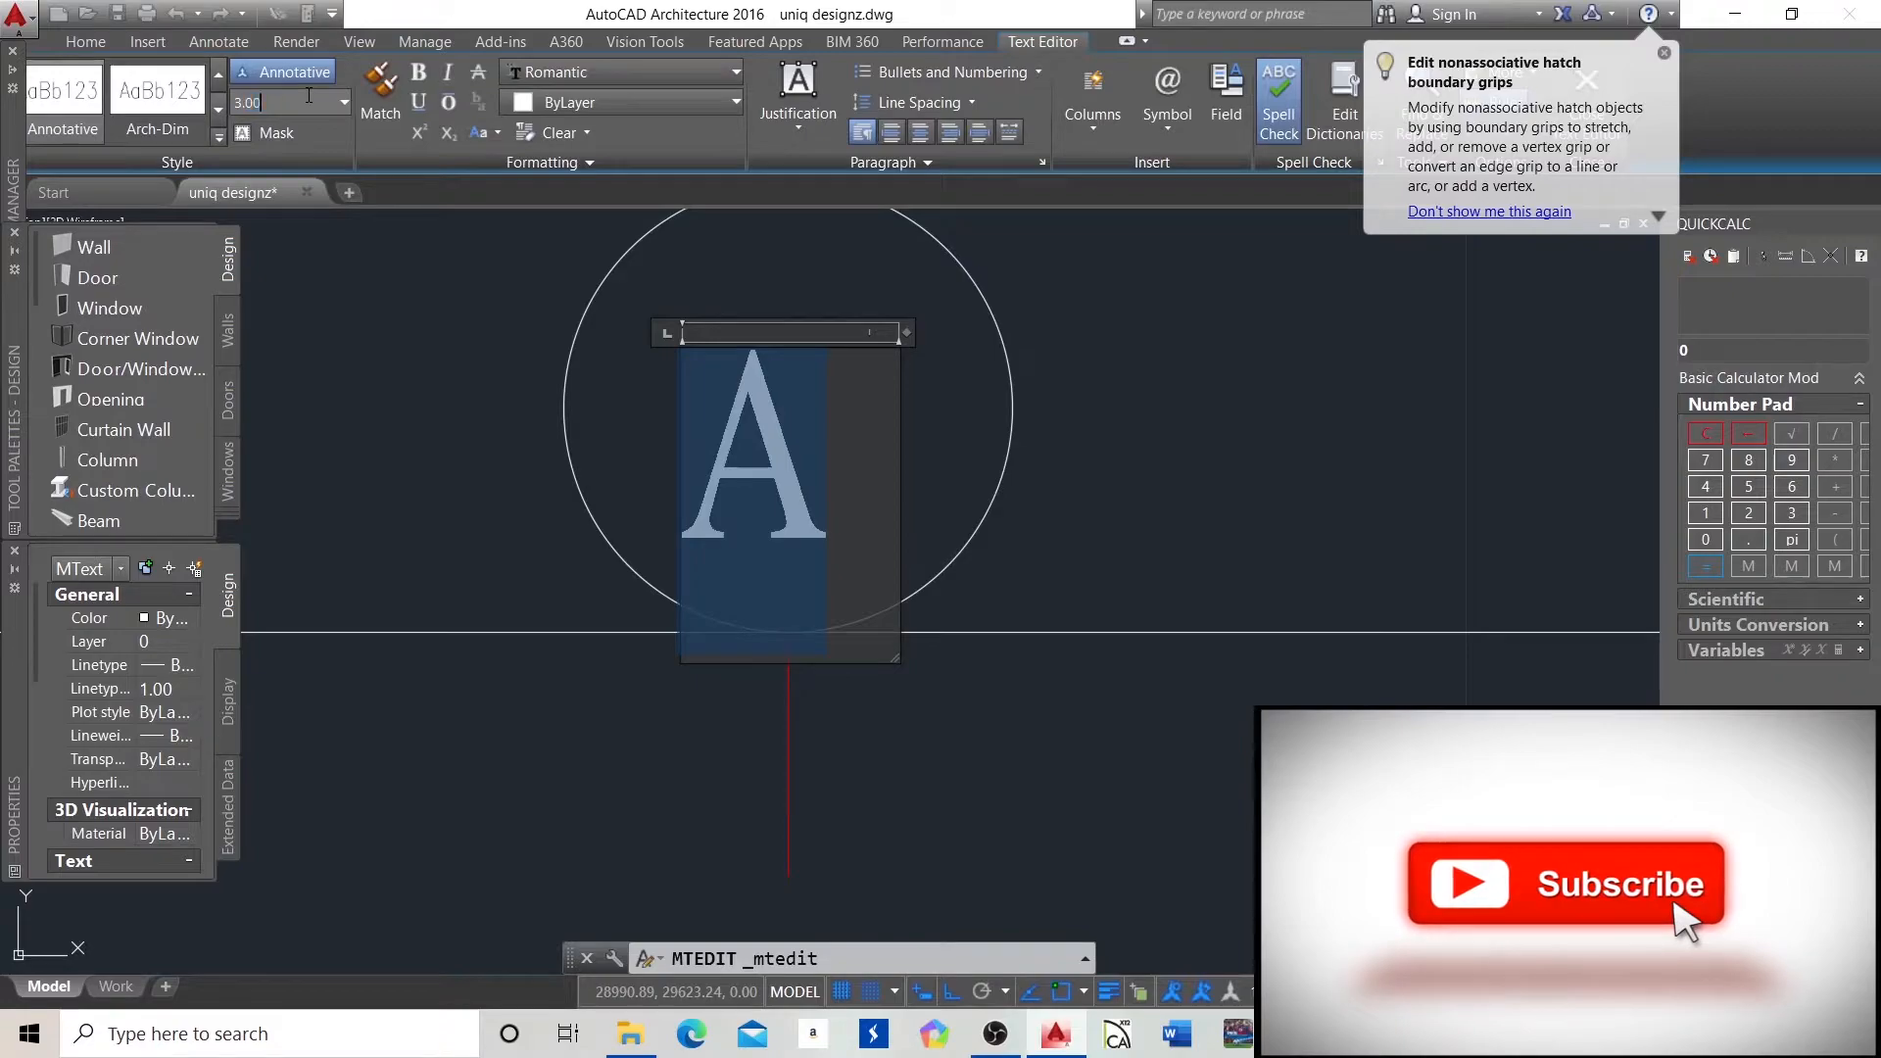
key(Return)
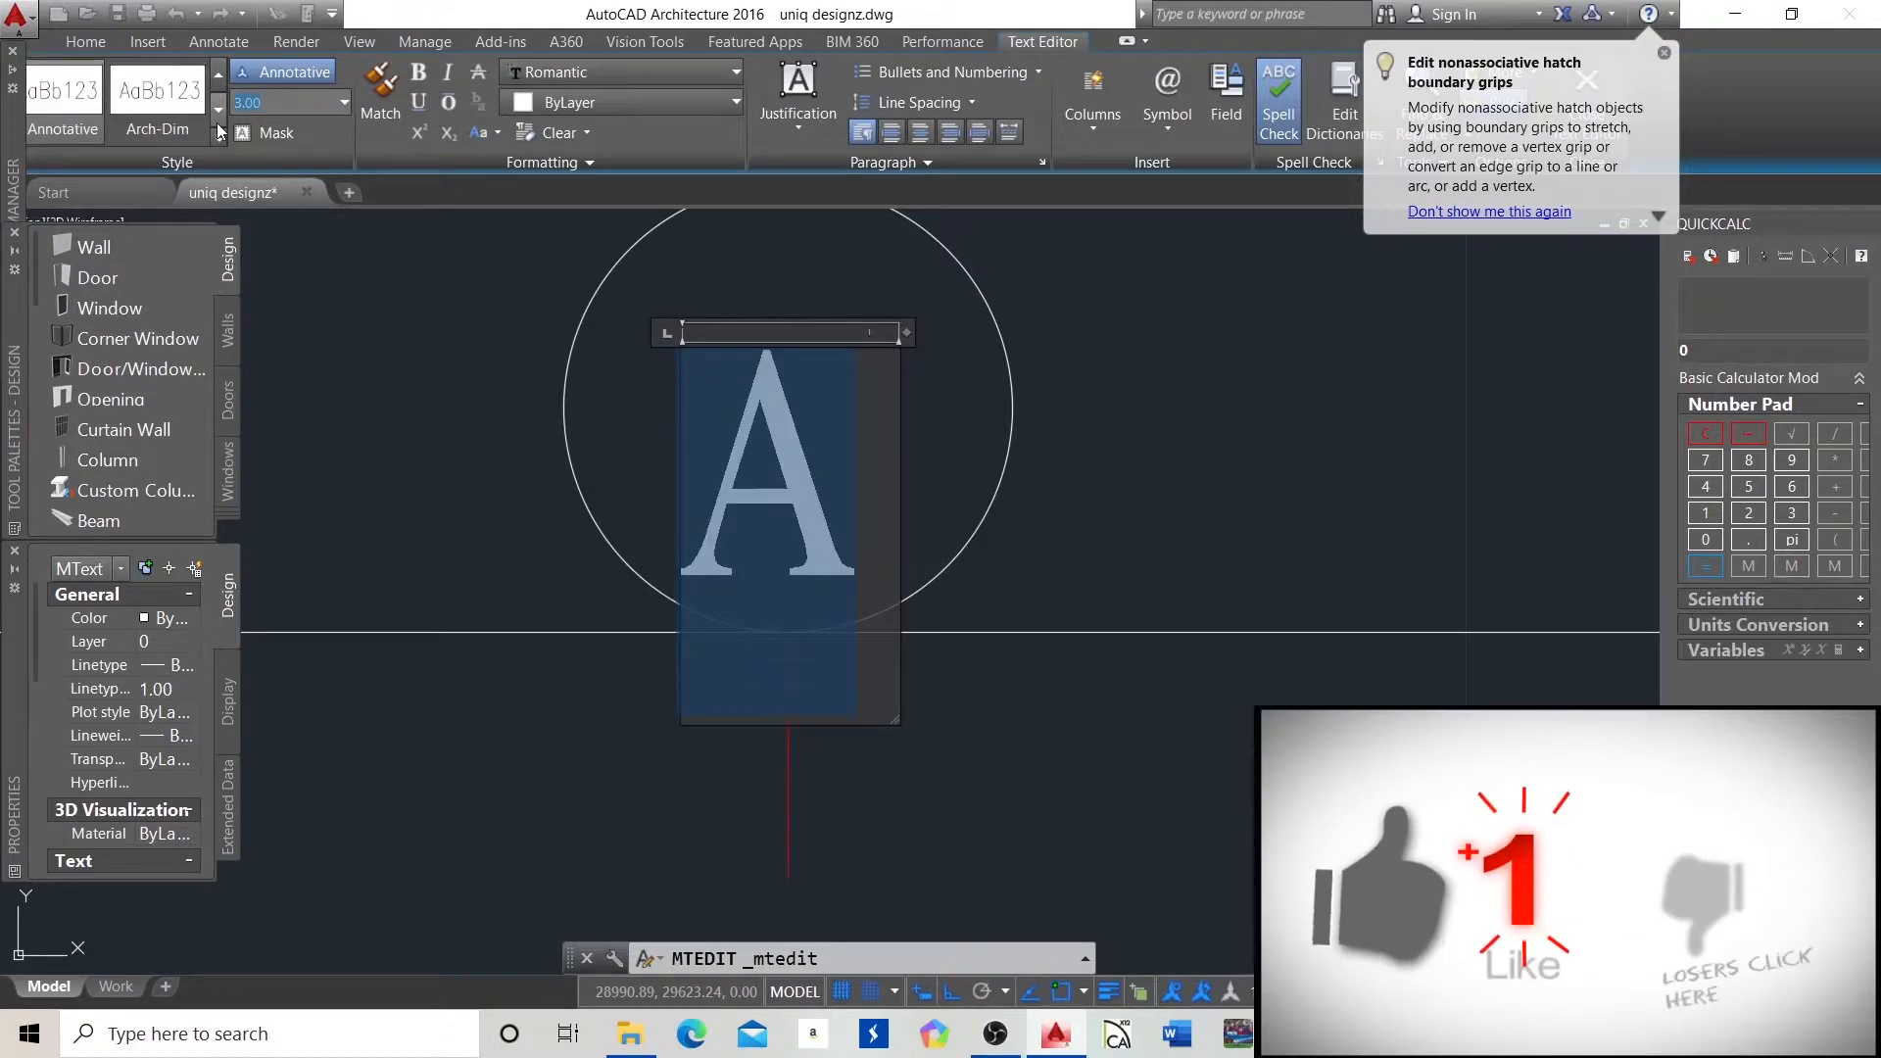
text(3.50)
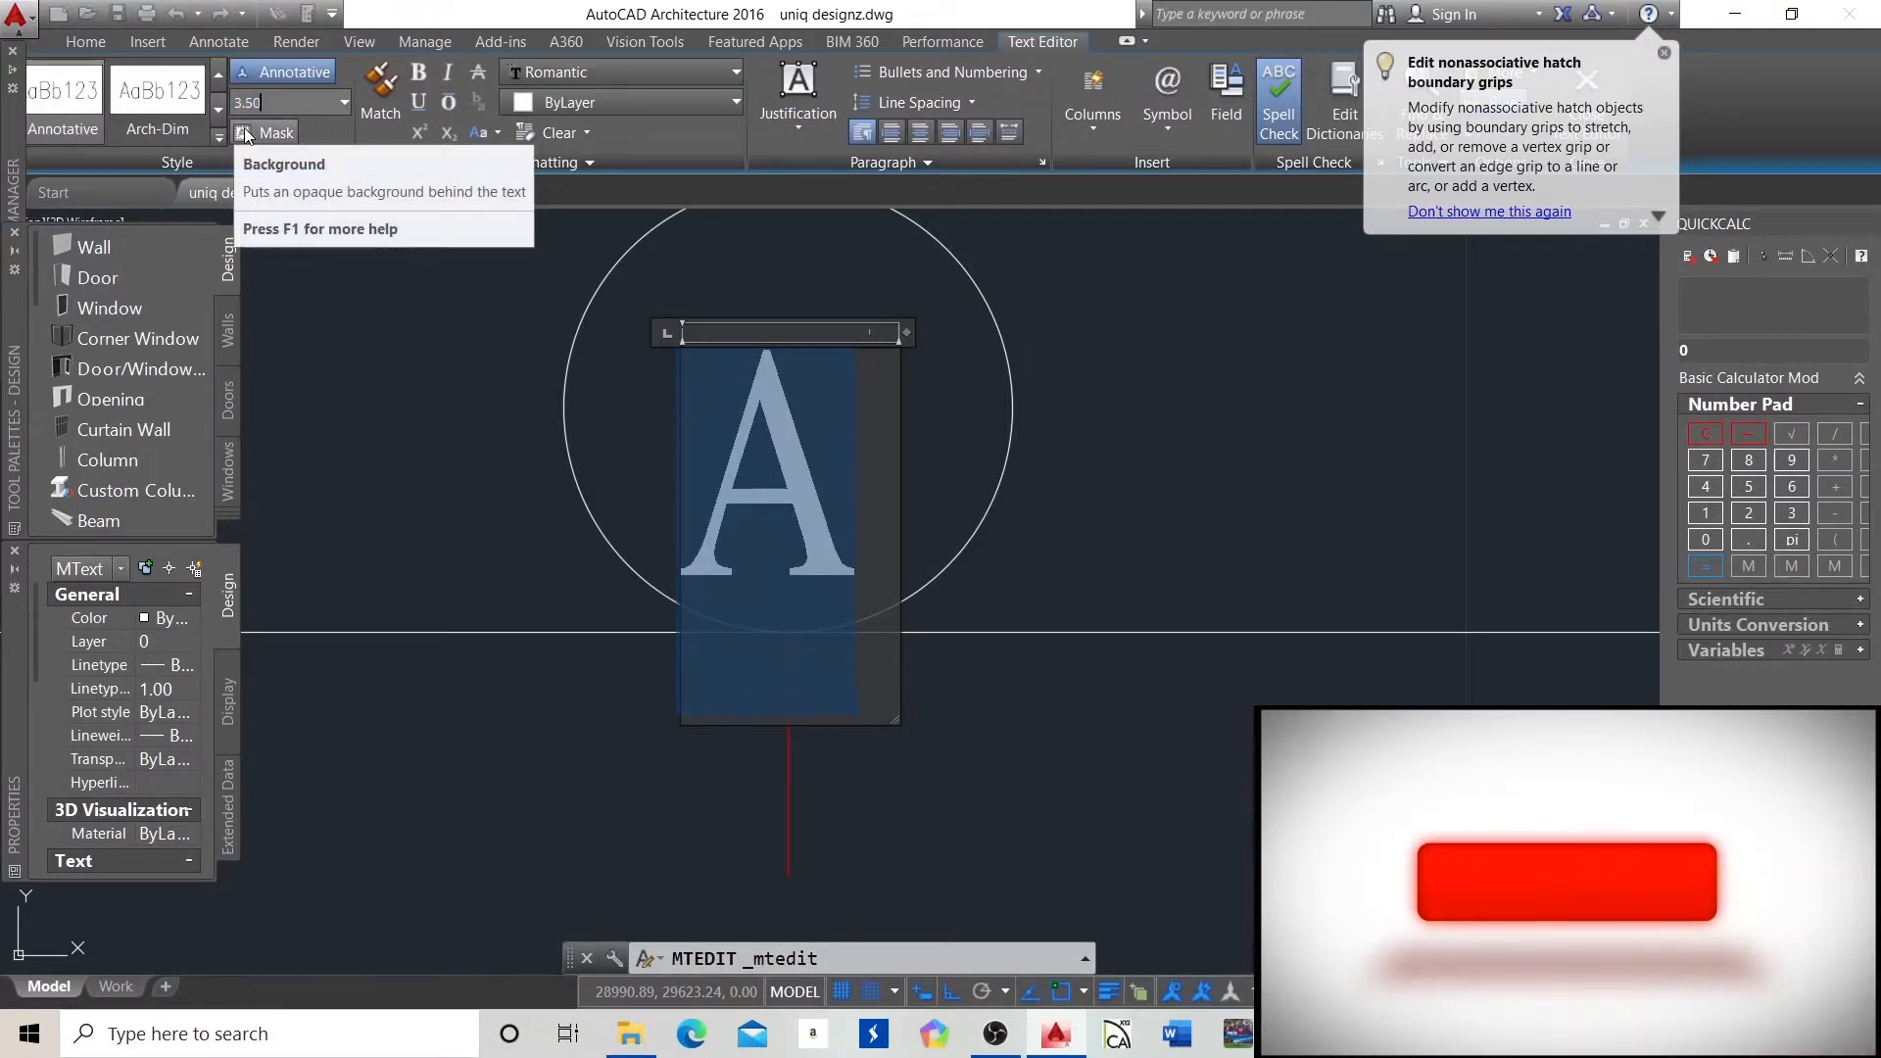
key(Return)
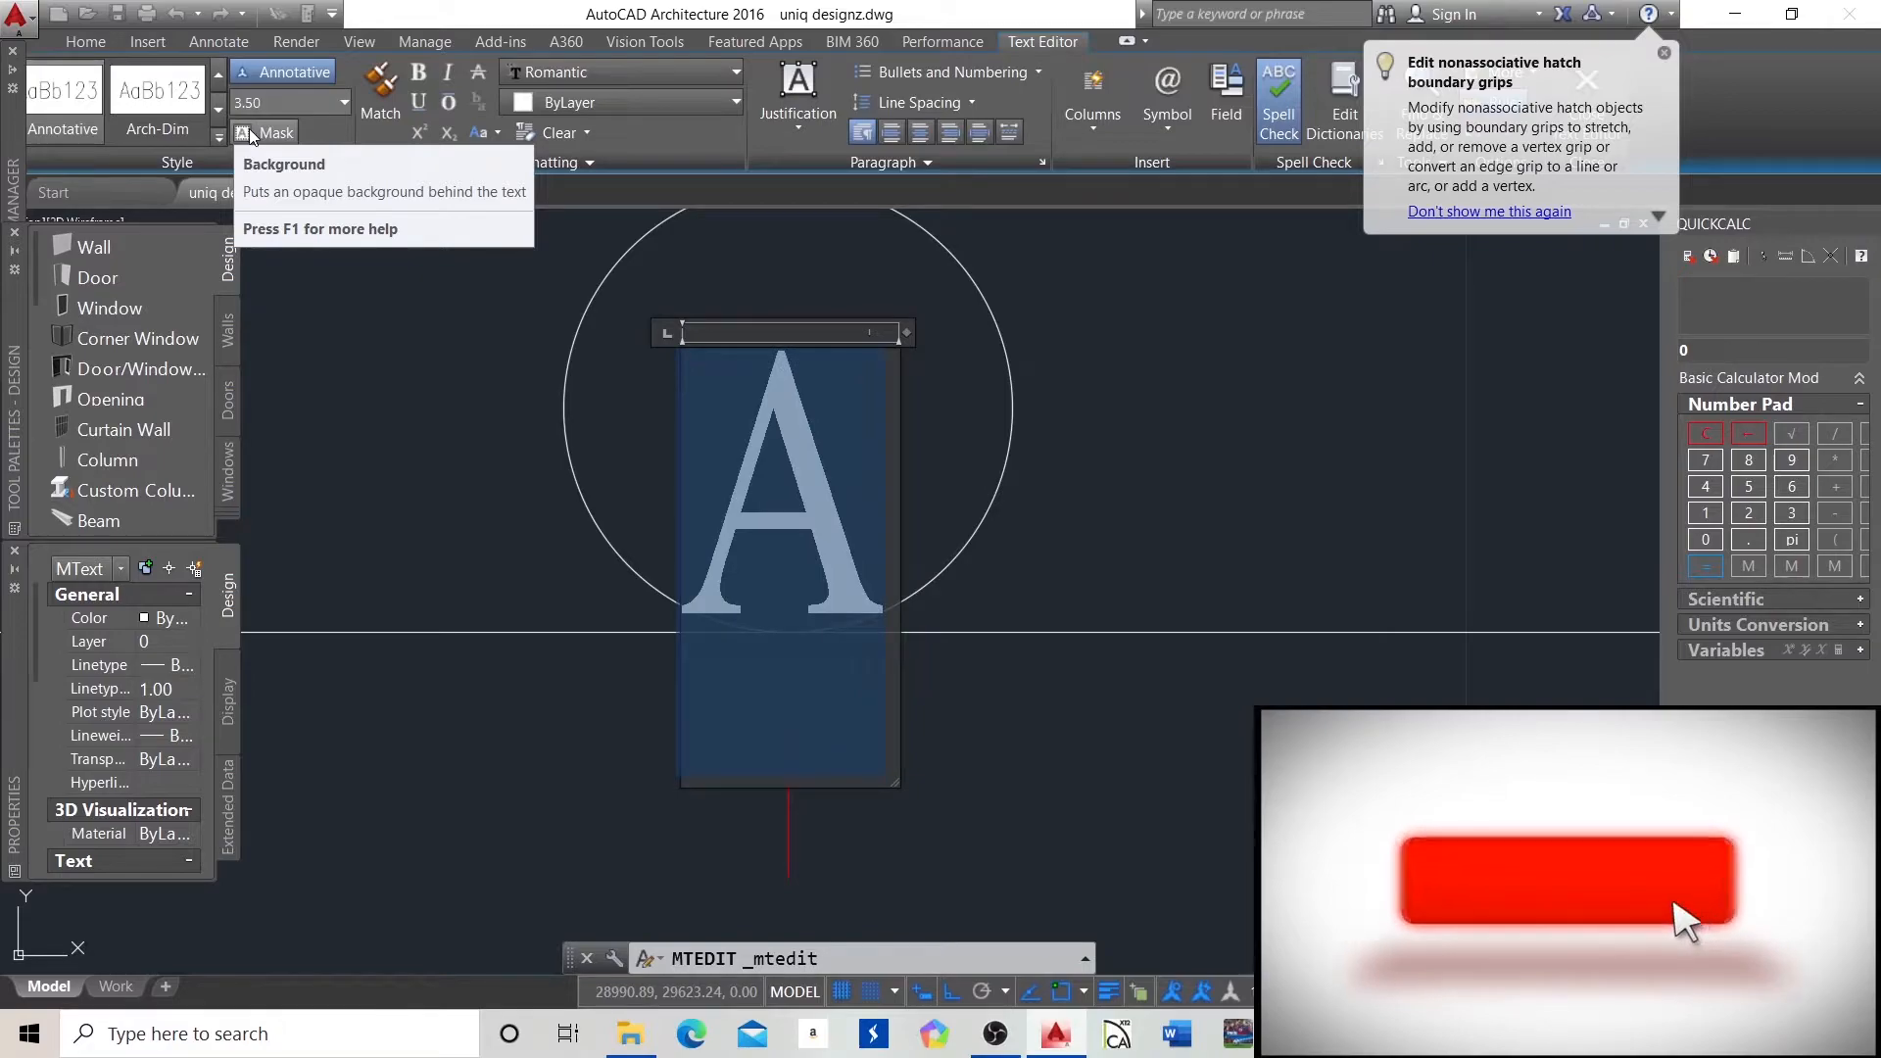
click(996, 493)
Move the letter A upward inside its grid circle, with the text's upper-left corner on the circle.
click(820, 472)
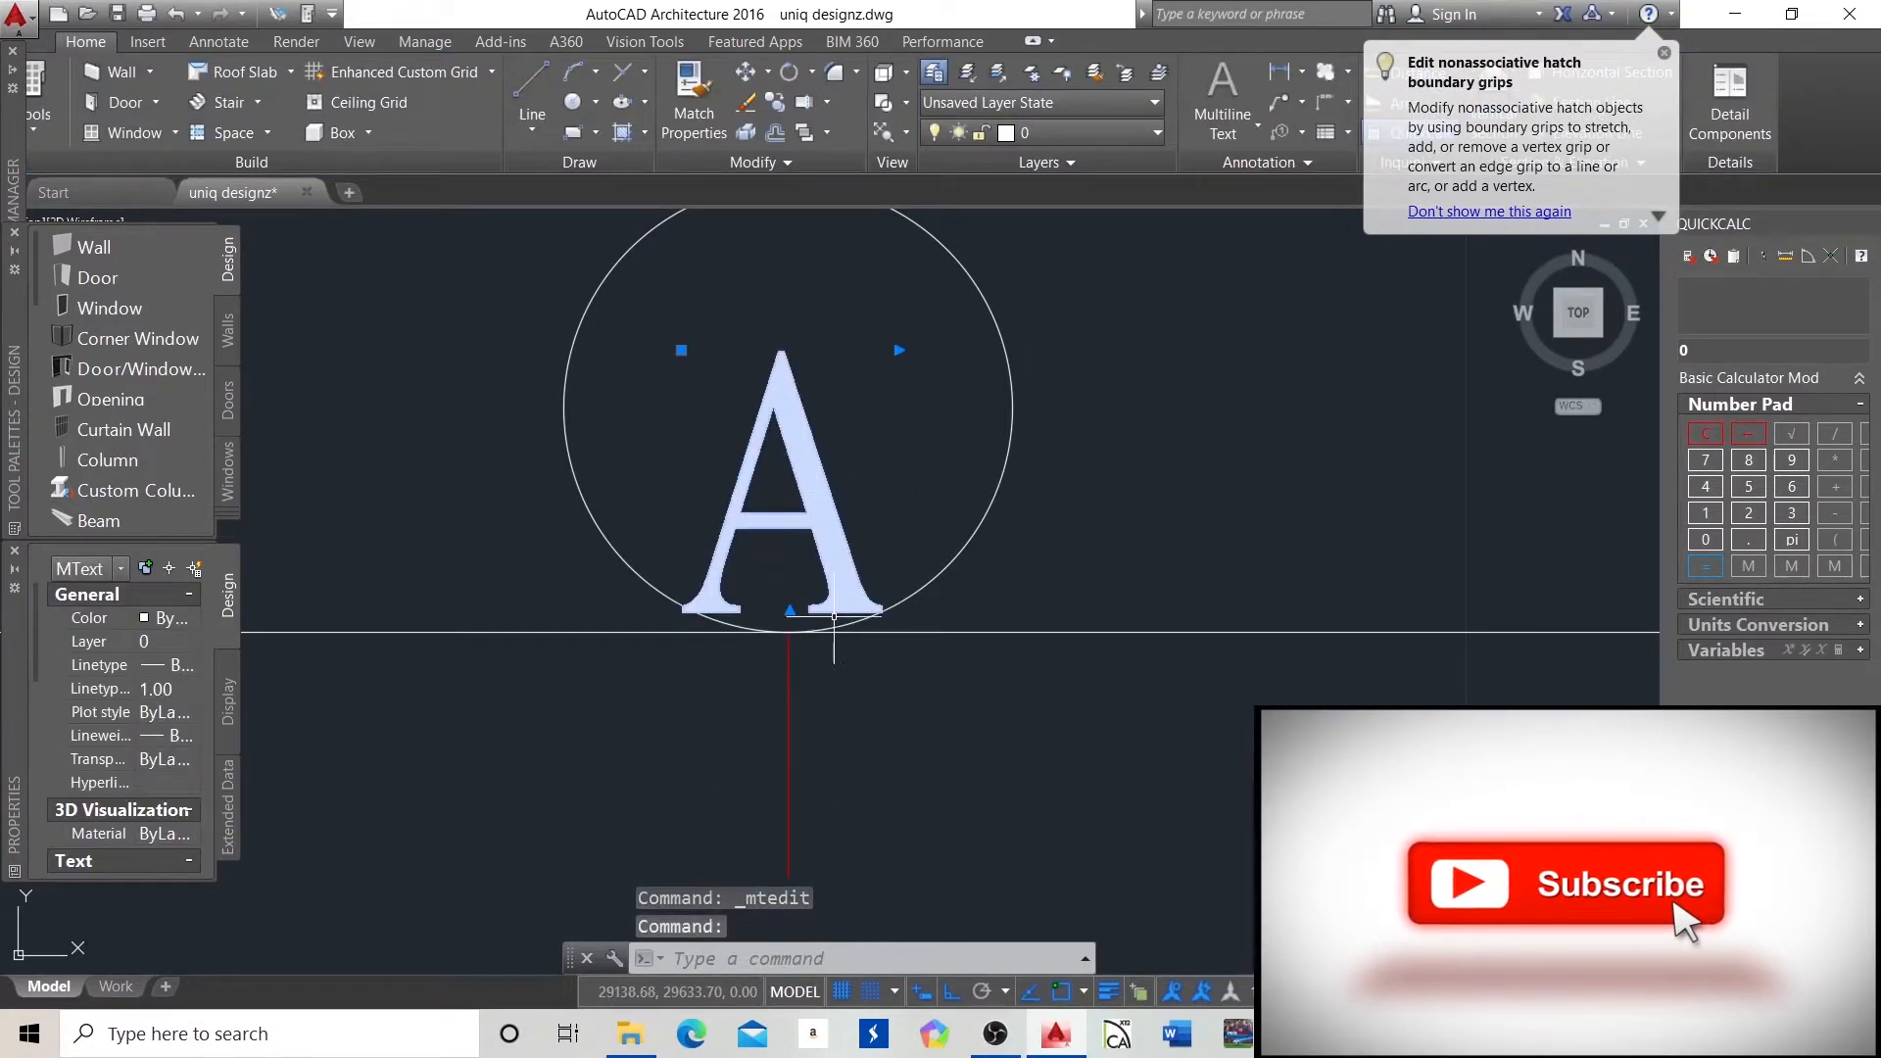
scroll(843, 632, down, 4)
scroll(793, 555, up, 2)
scroll(794, 554, up, 2)
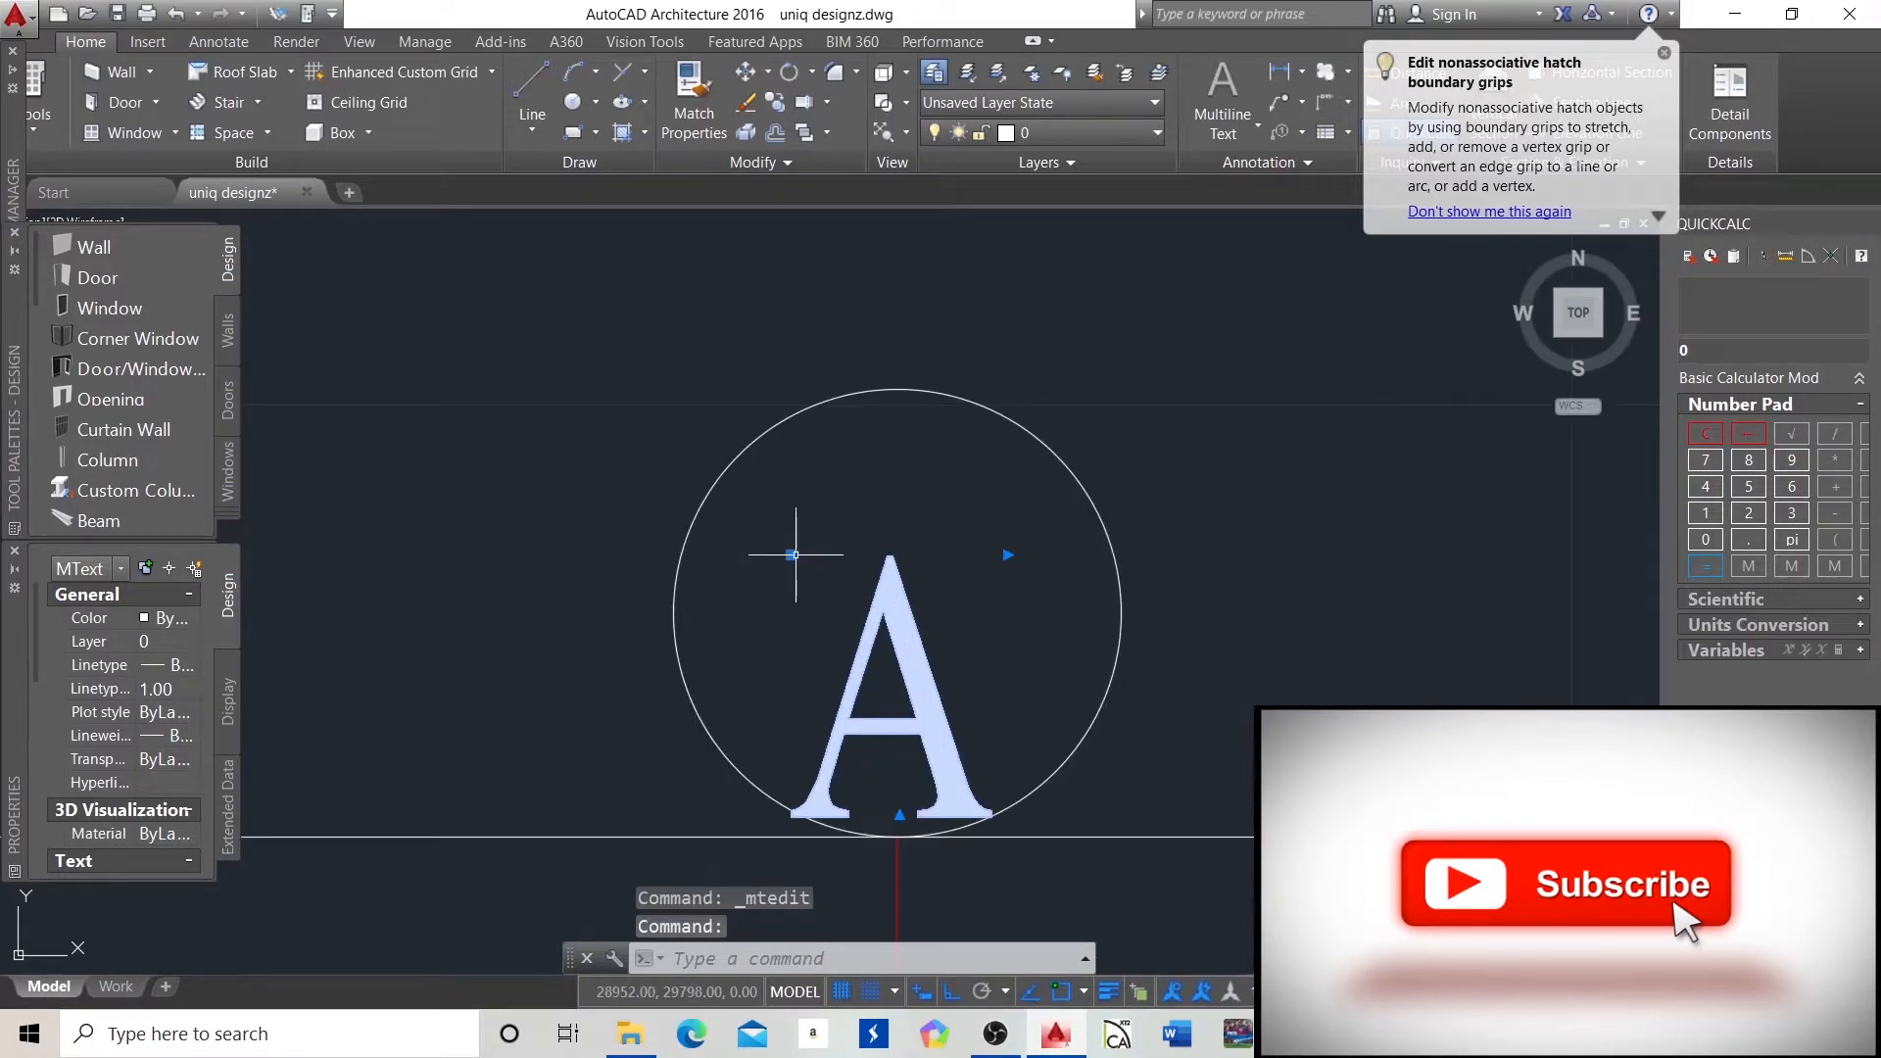
click(792, 554)
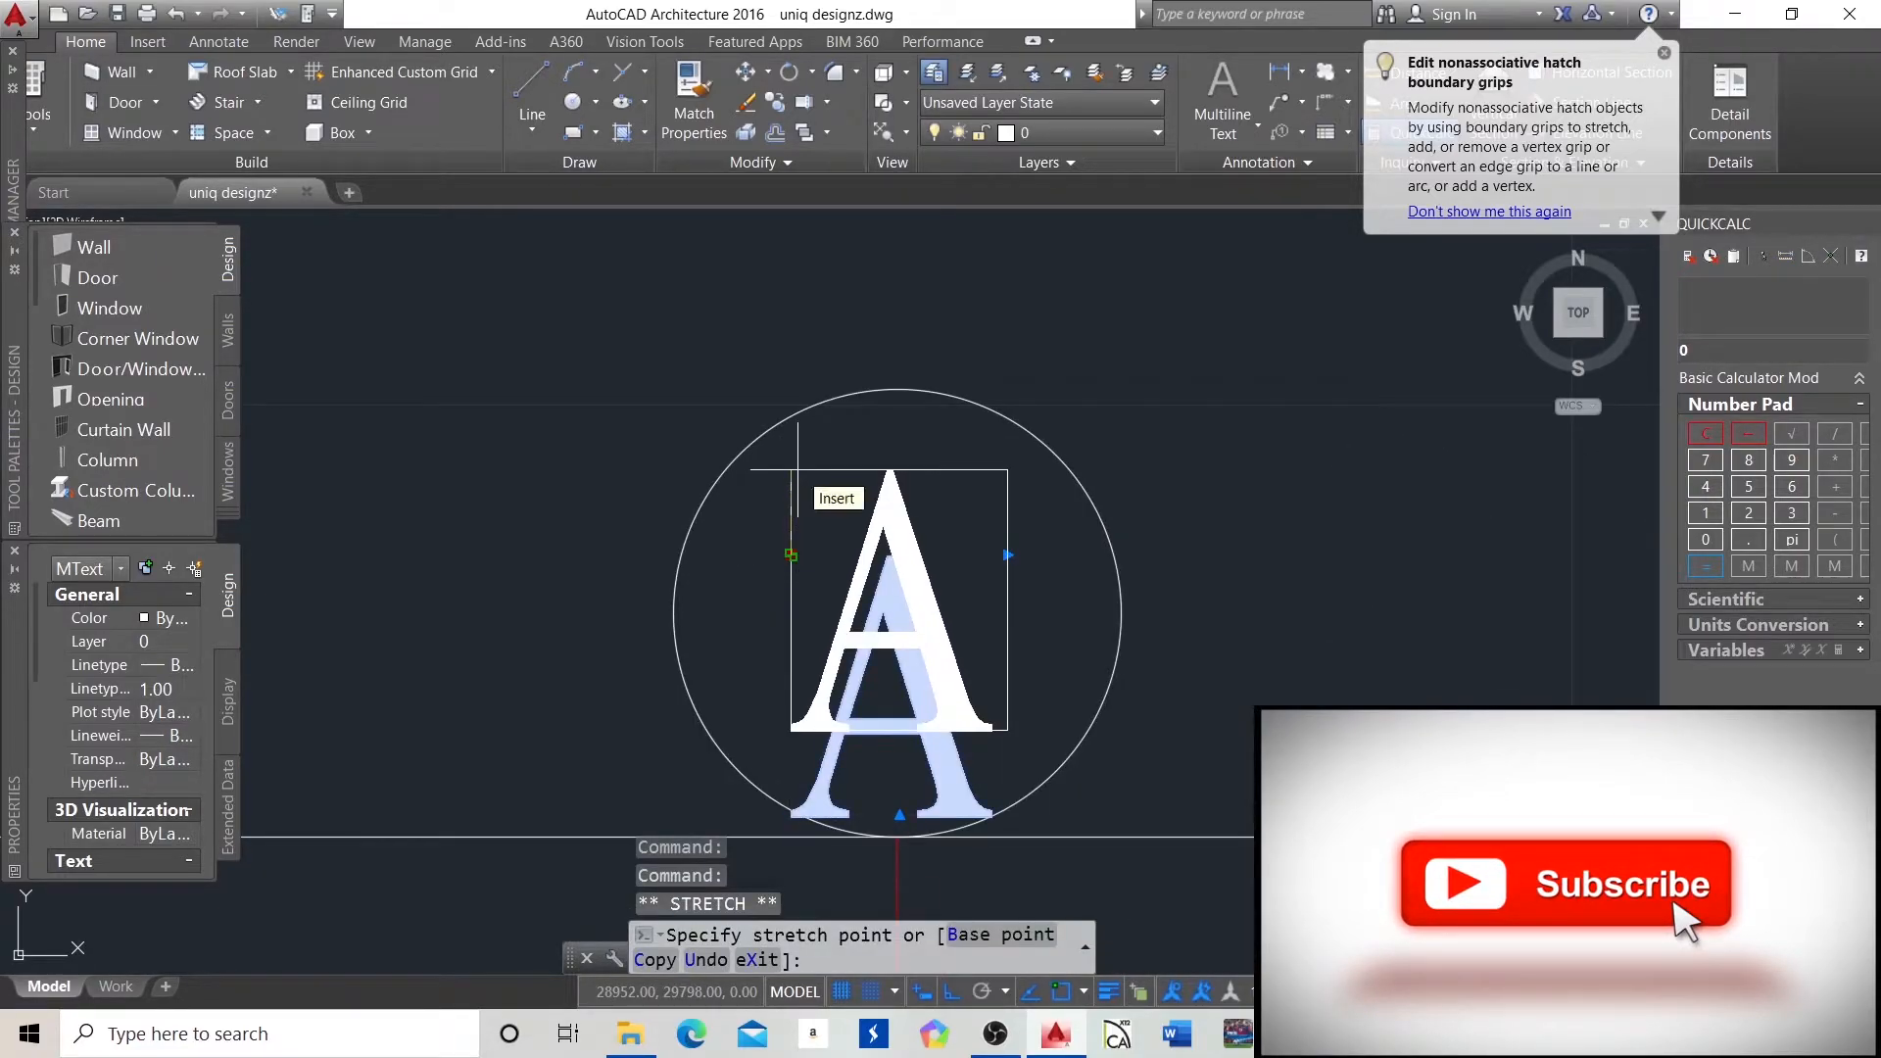
key(Escape)
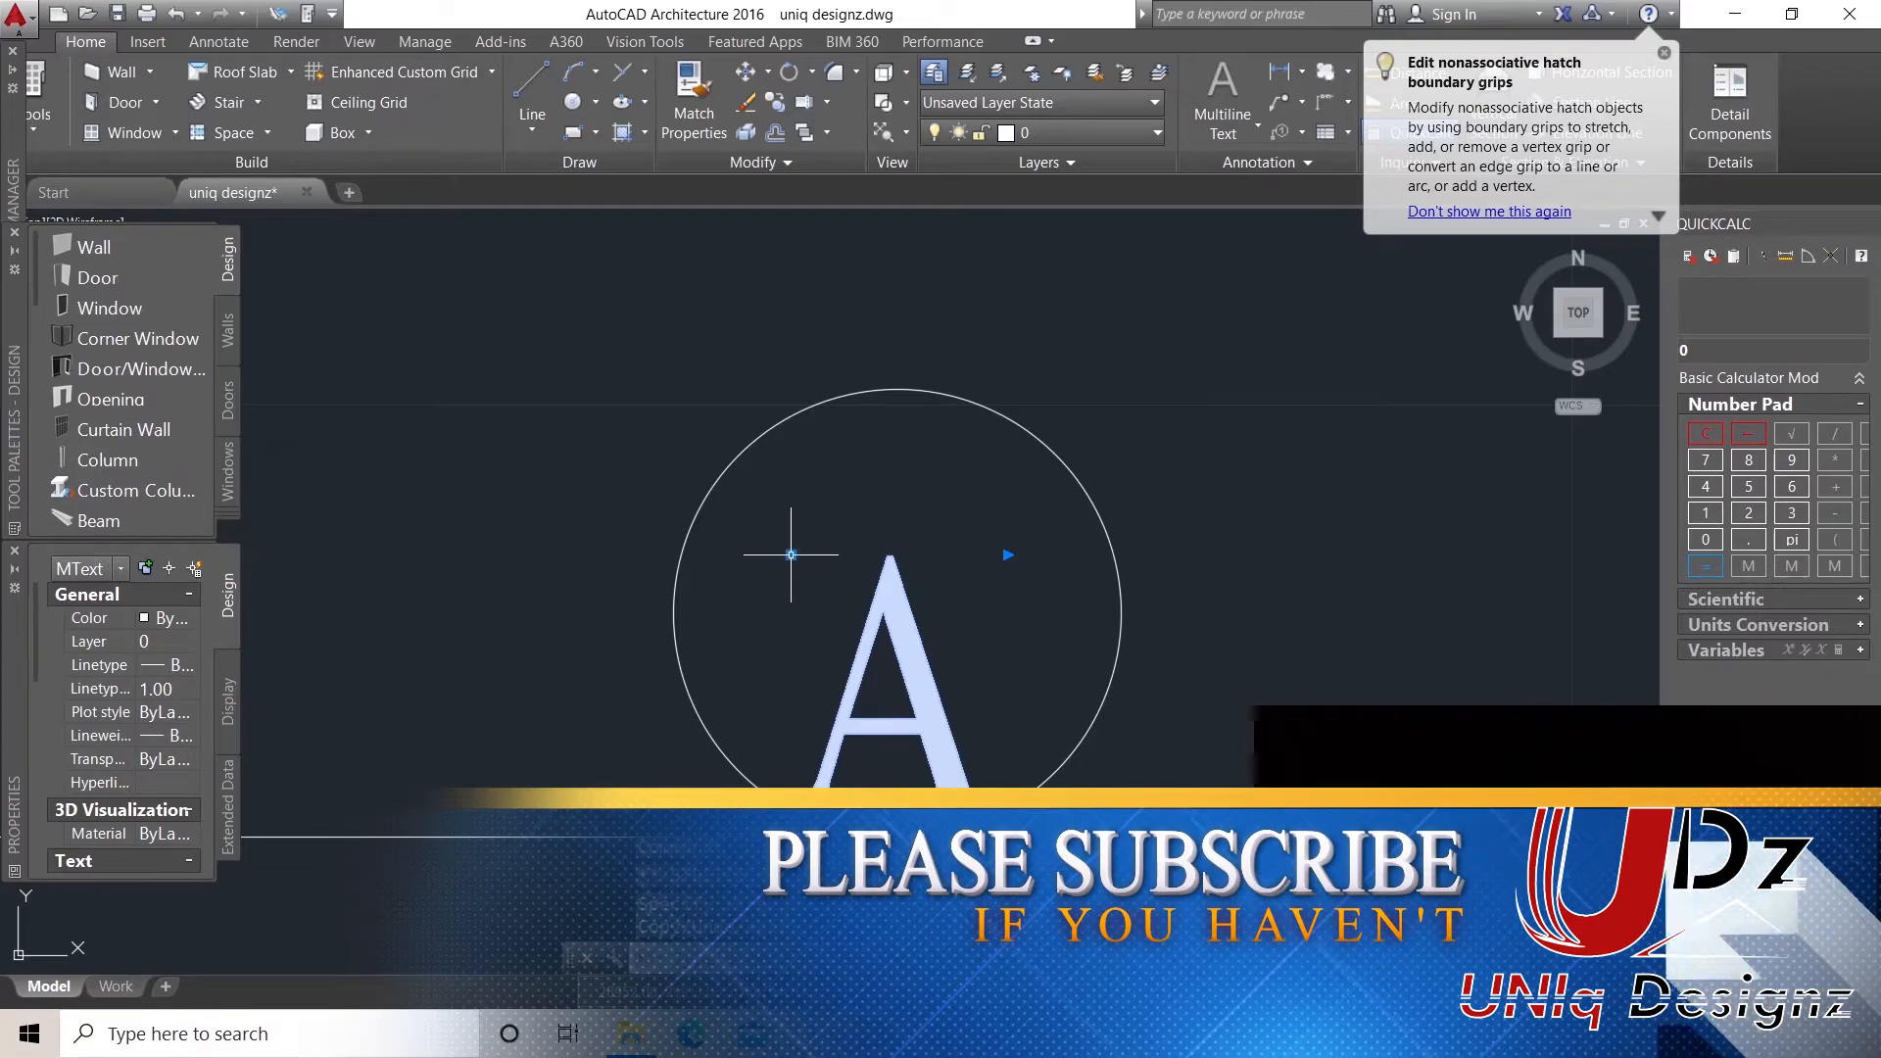
click(797, 416)
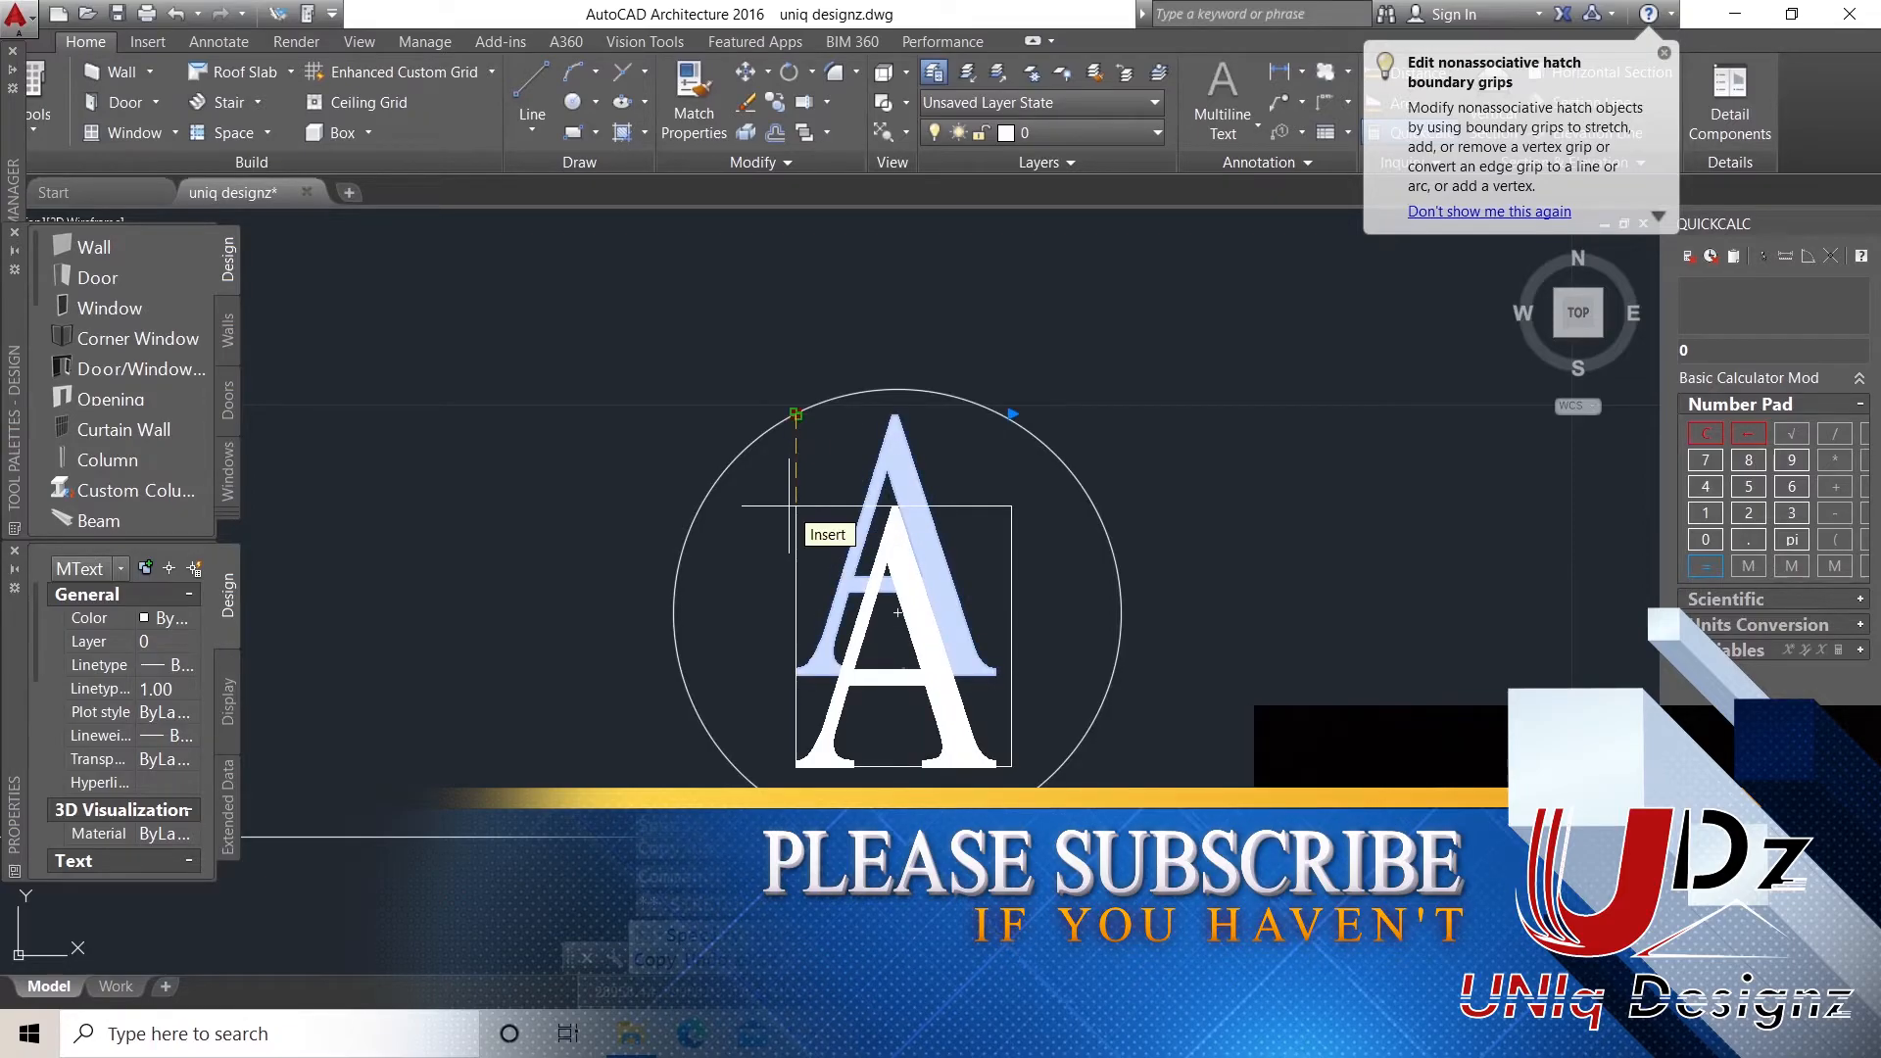
key(Escape)
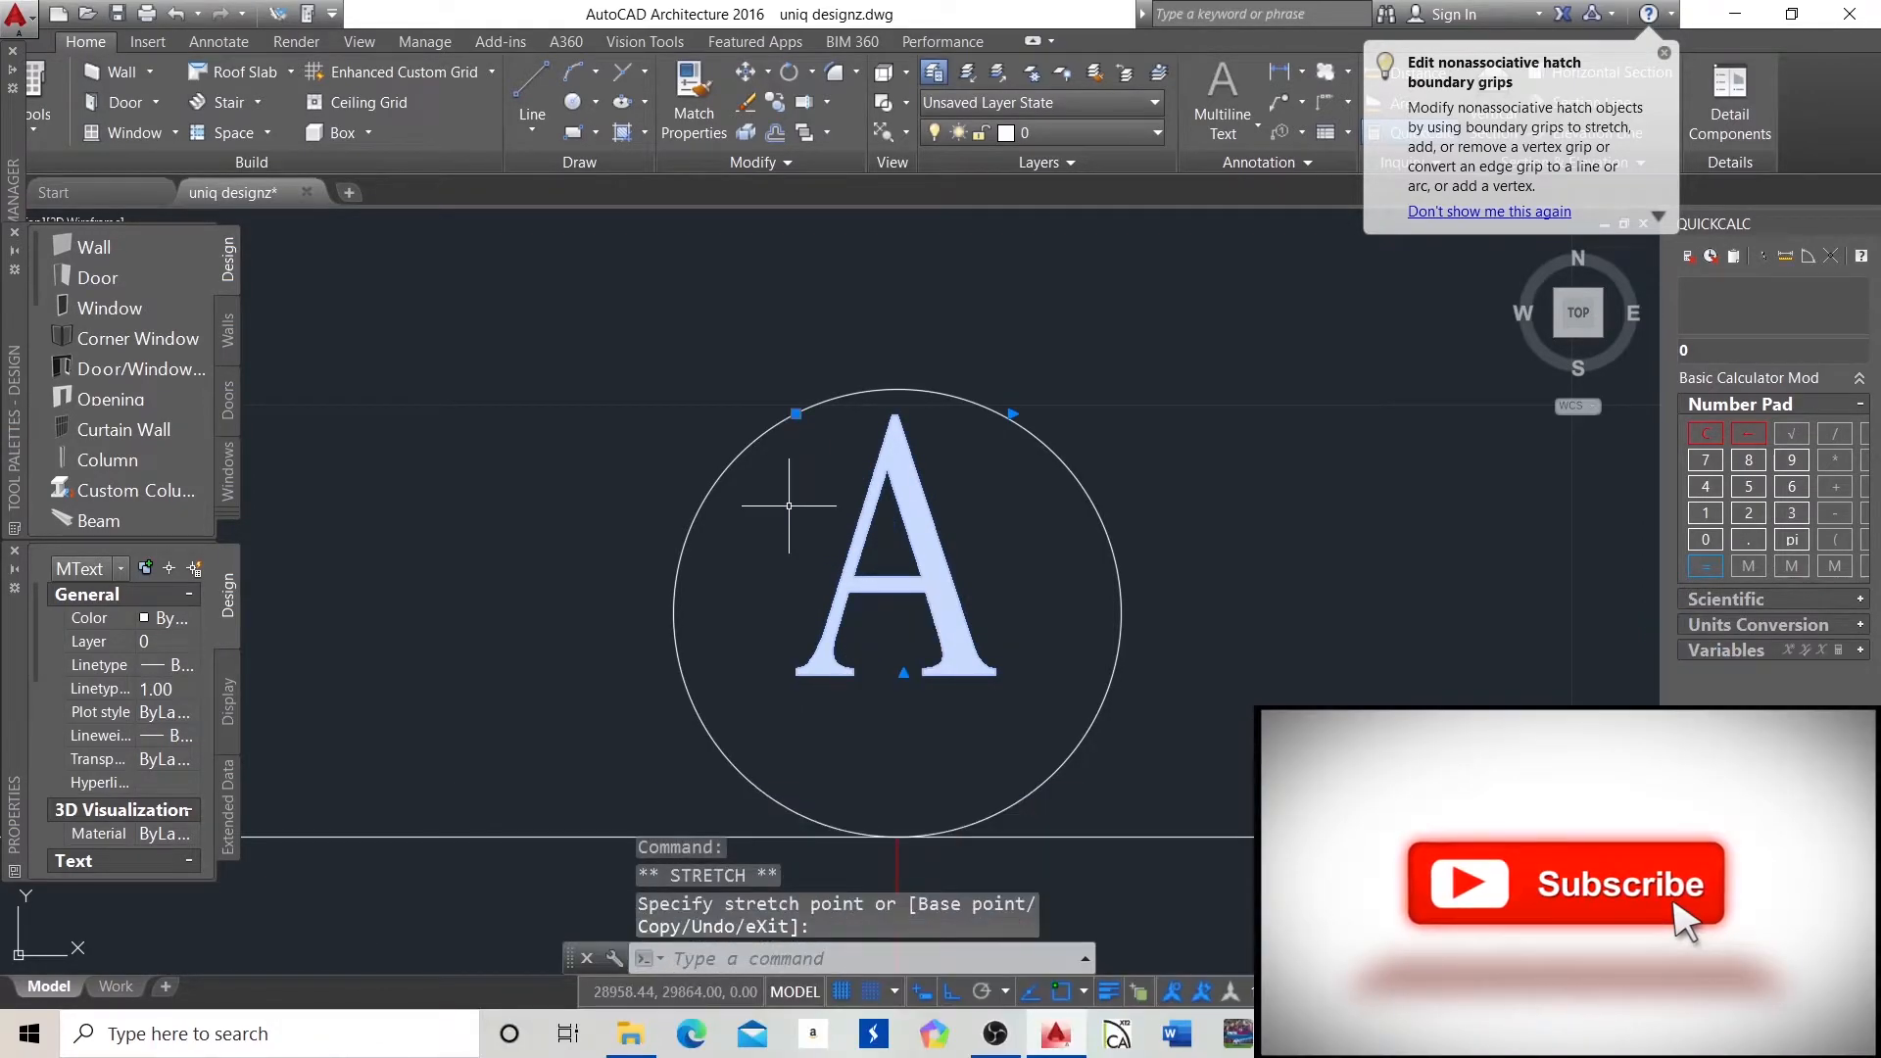
Copy the letter A into the second grid circle from the left above the plan.
scroll(774, 483, down, 5)
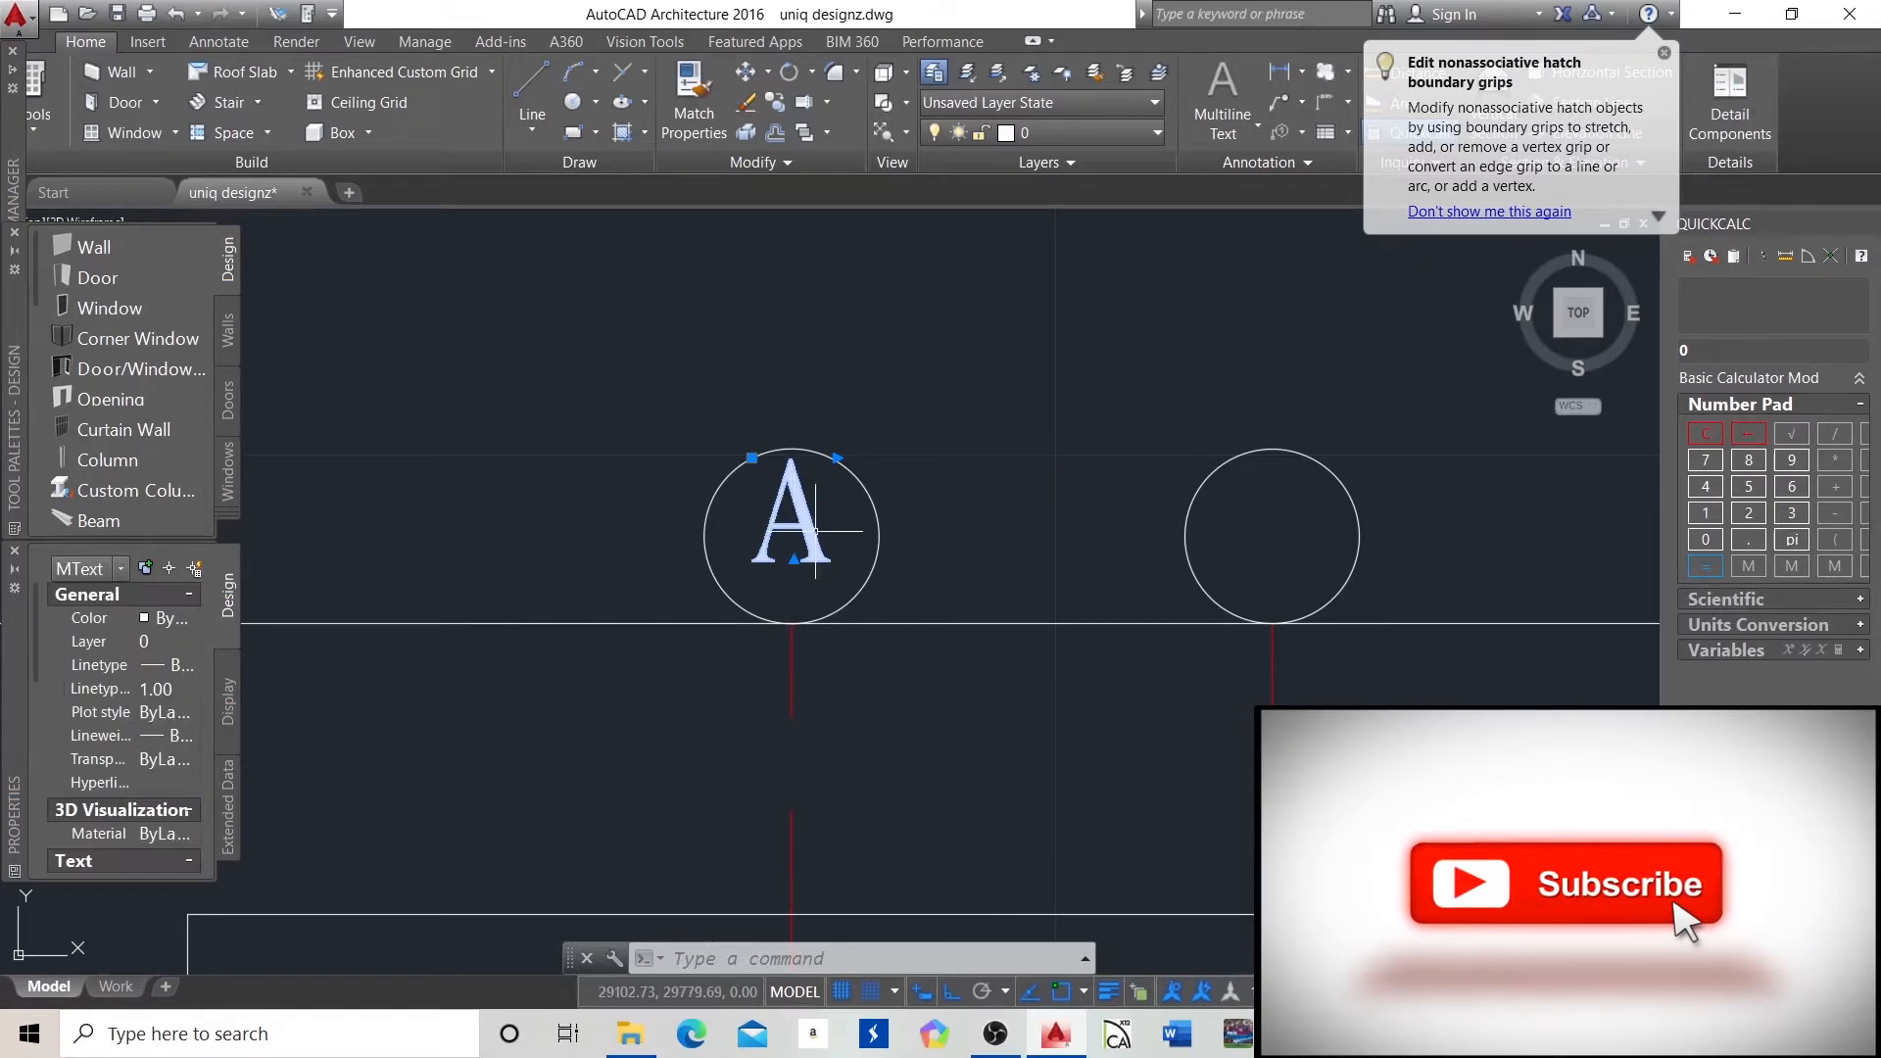
key(ctrl+c)
scroll(826, 610, down, 2)
key(ctrl+v)
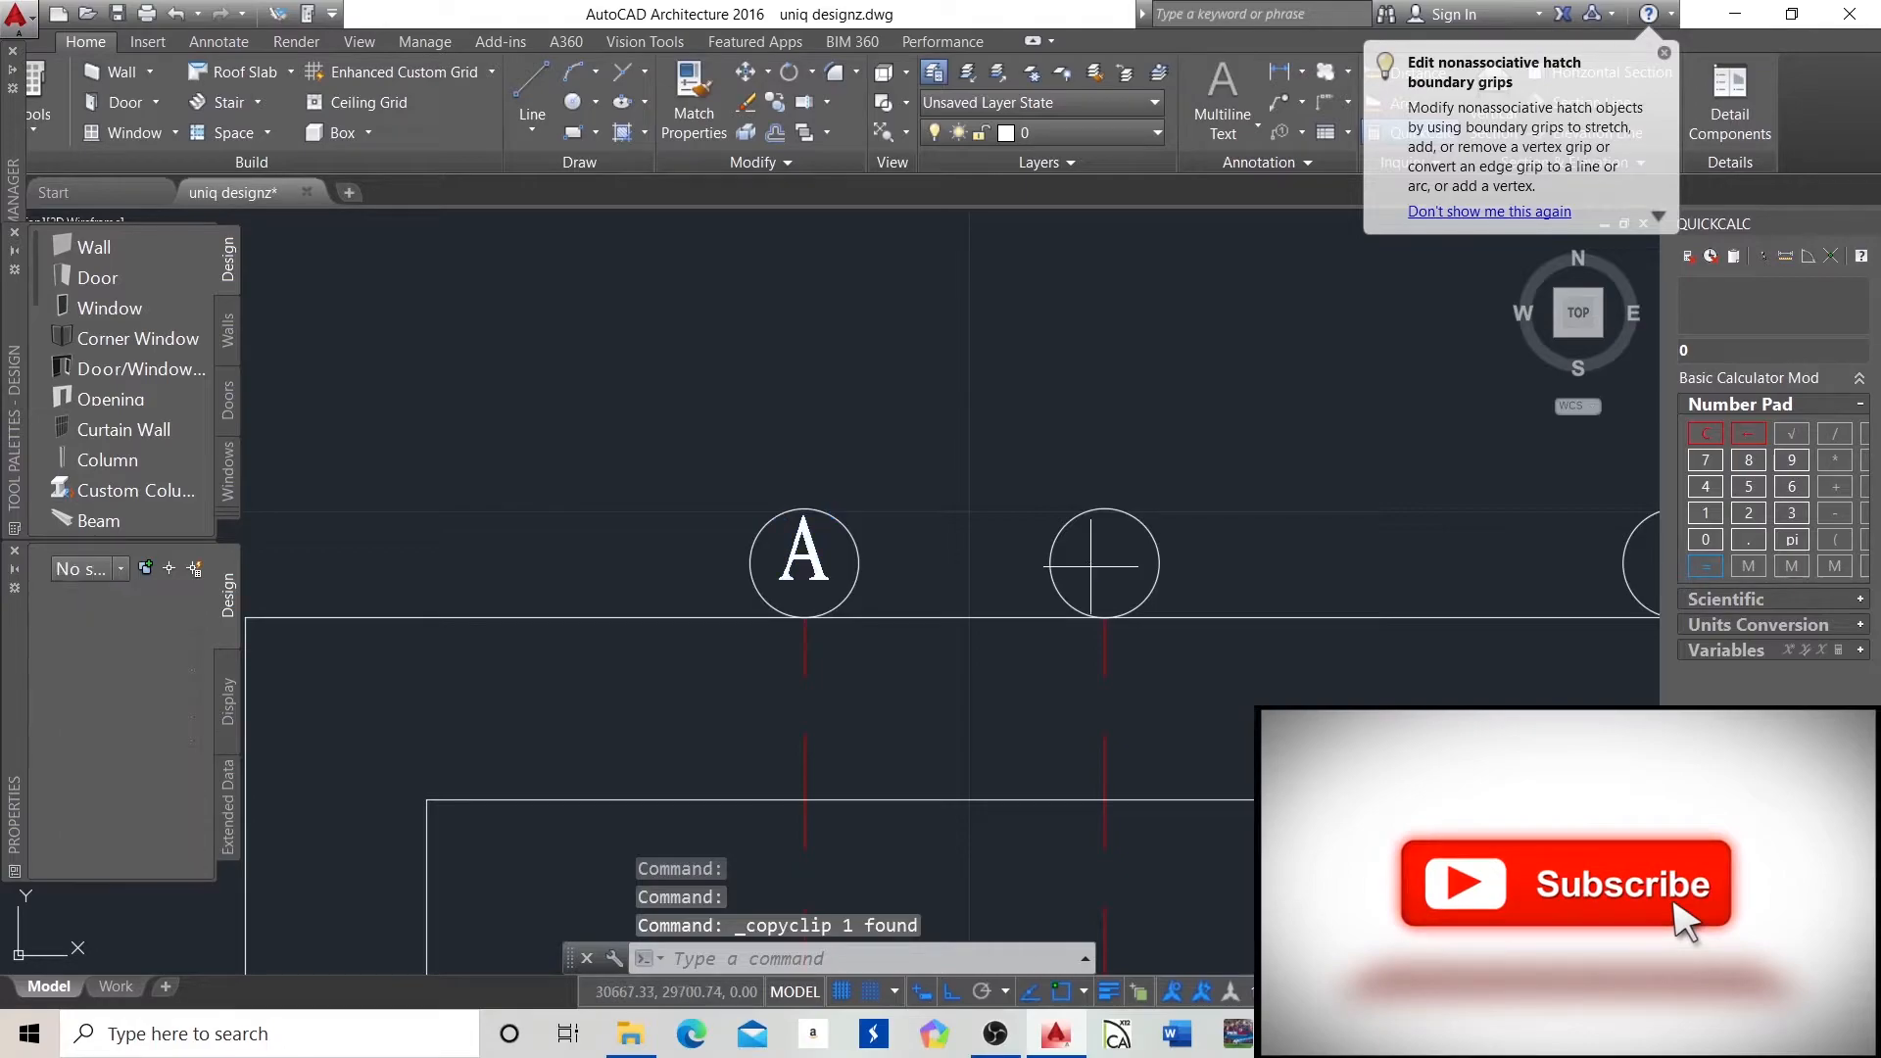
click(1102, 568)
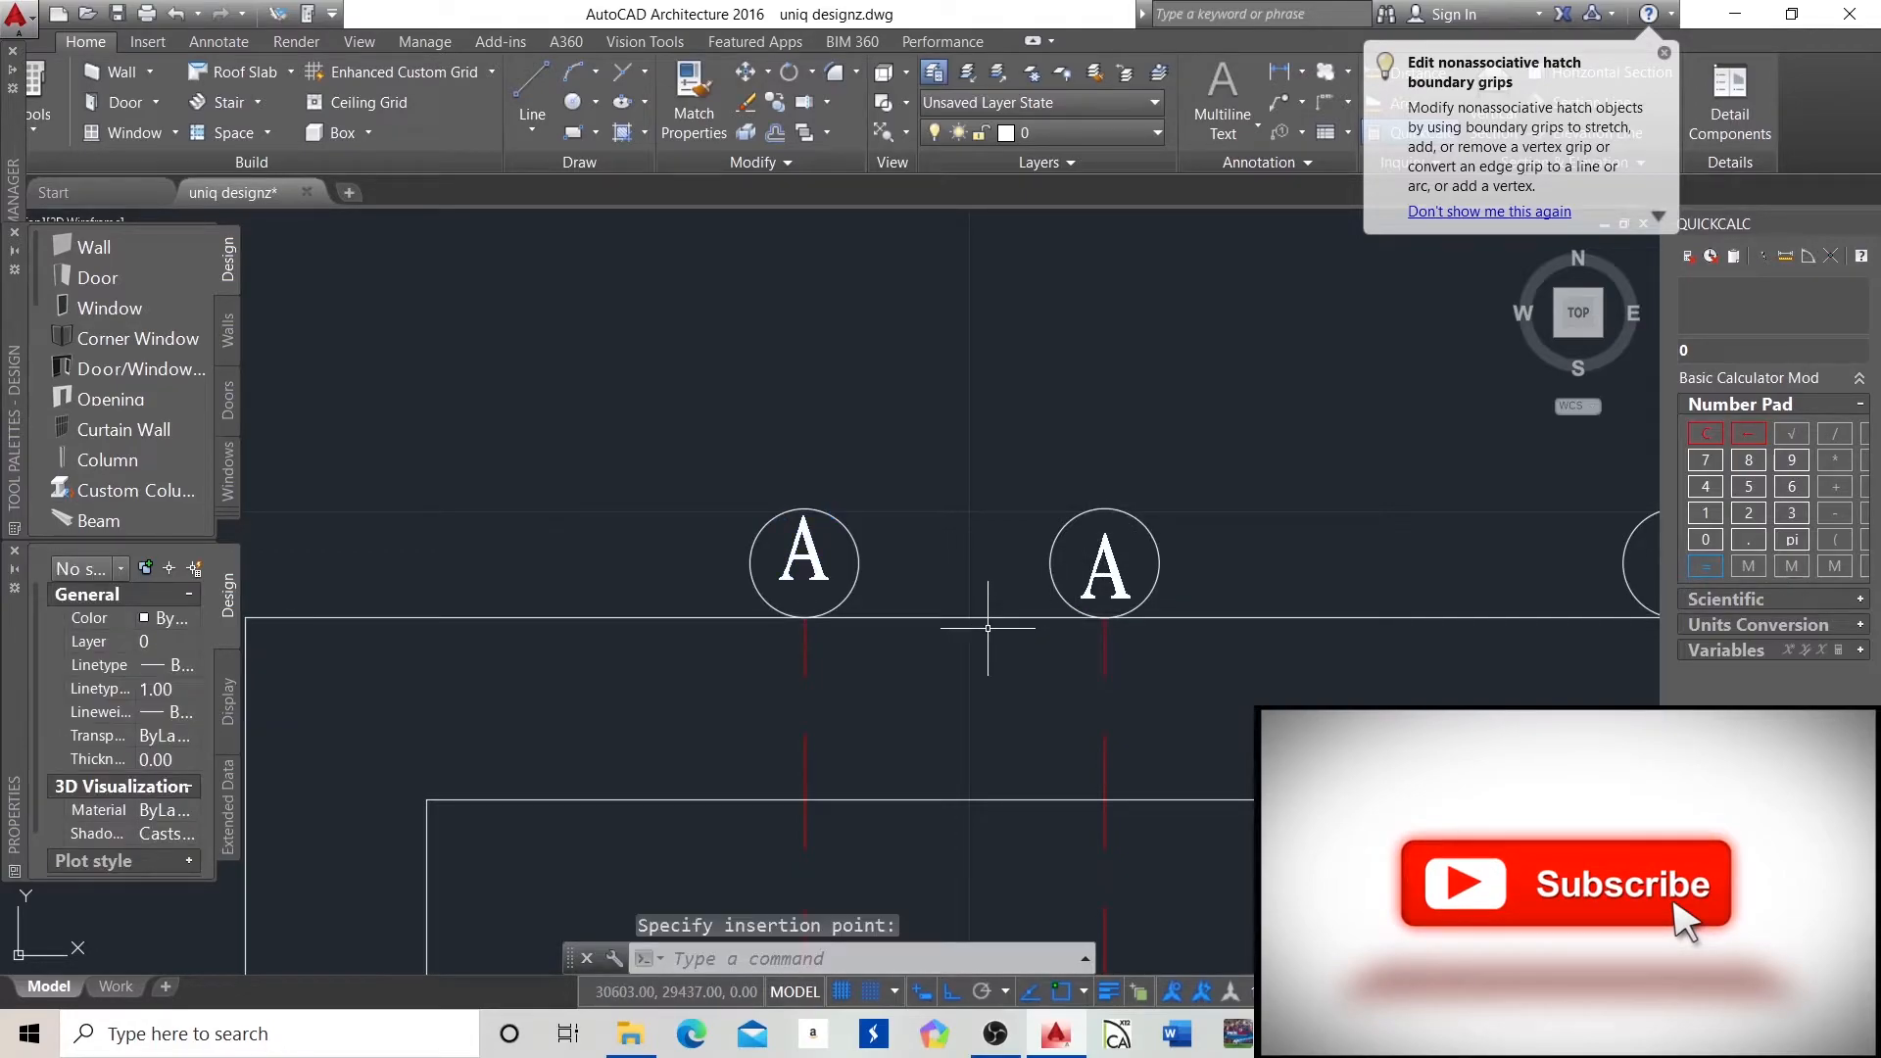
scroll(987, 627, down, 5)
text(*)
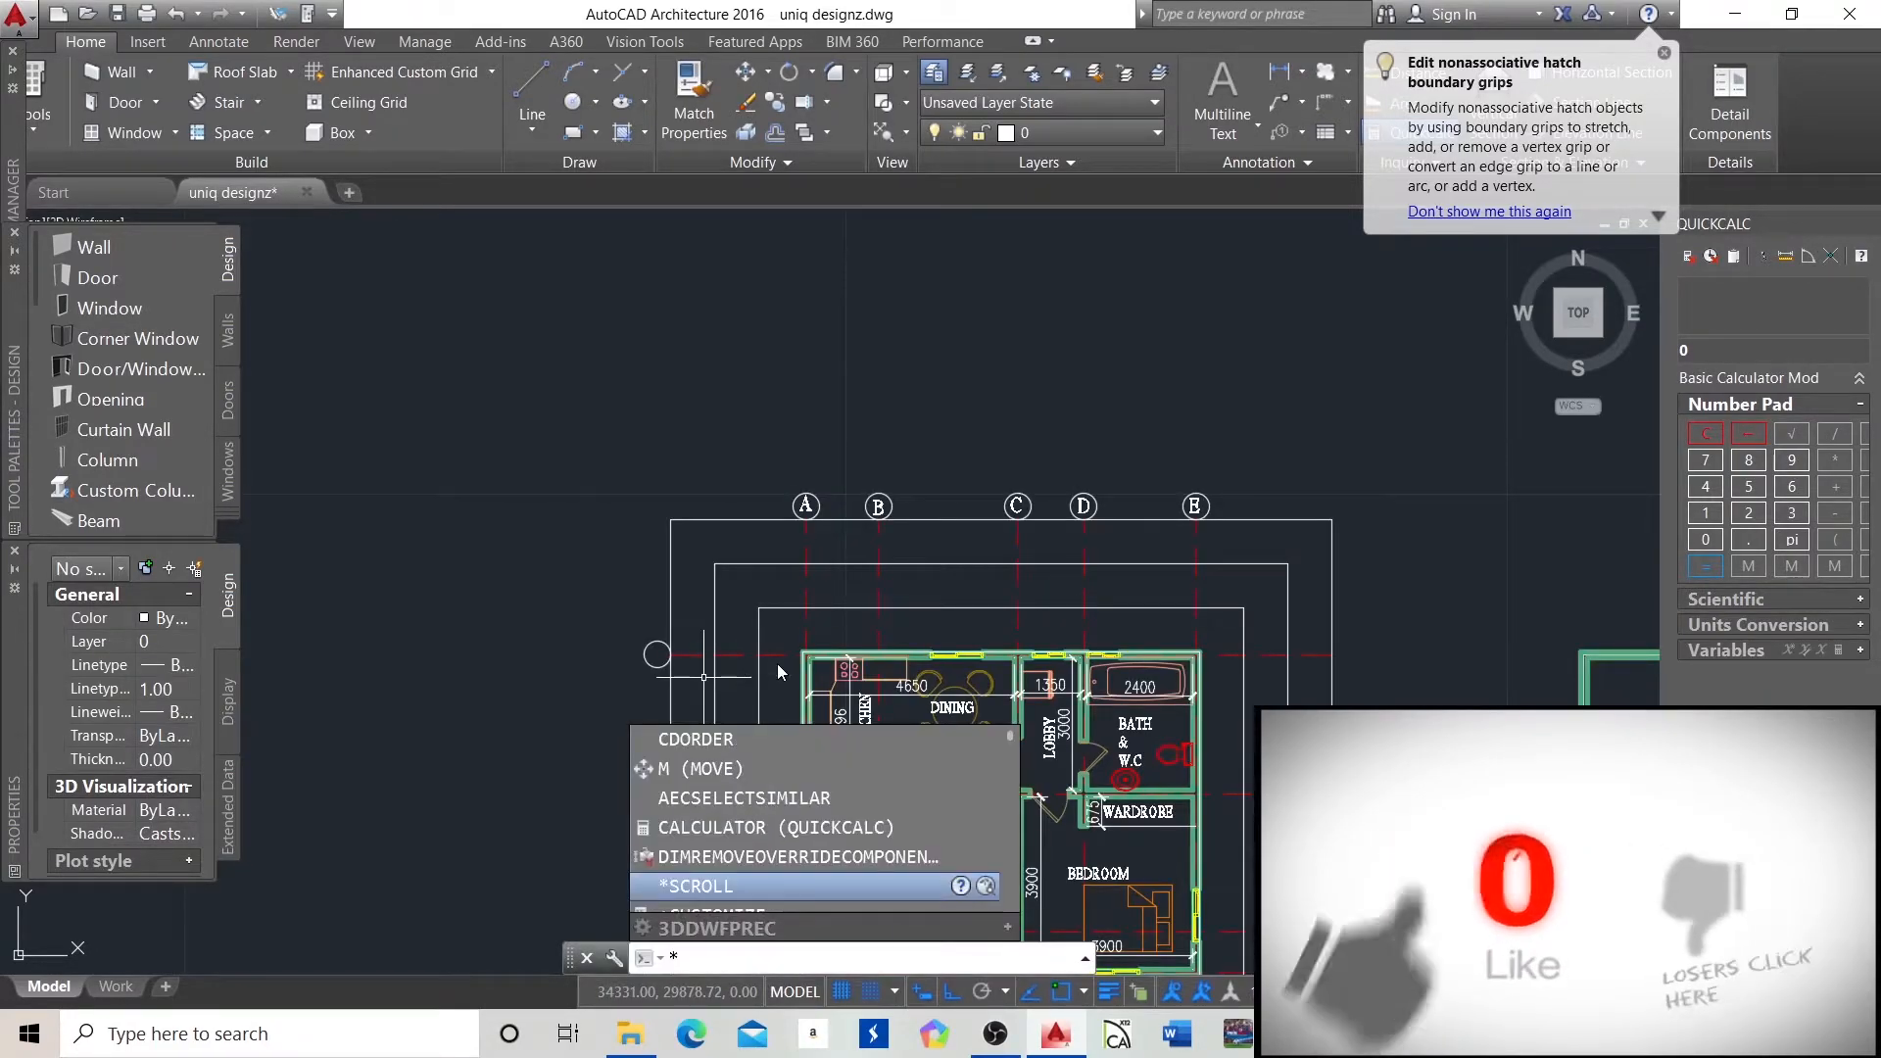
key(Escape)
scroll(796, 533, up, 5)
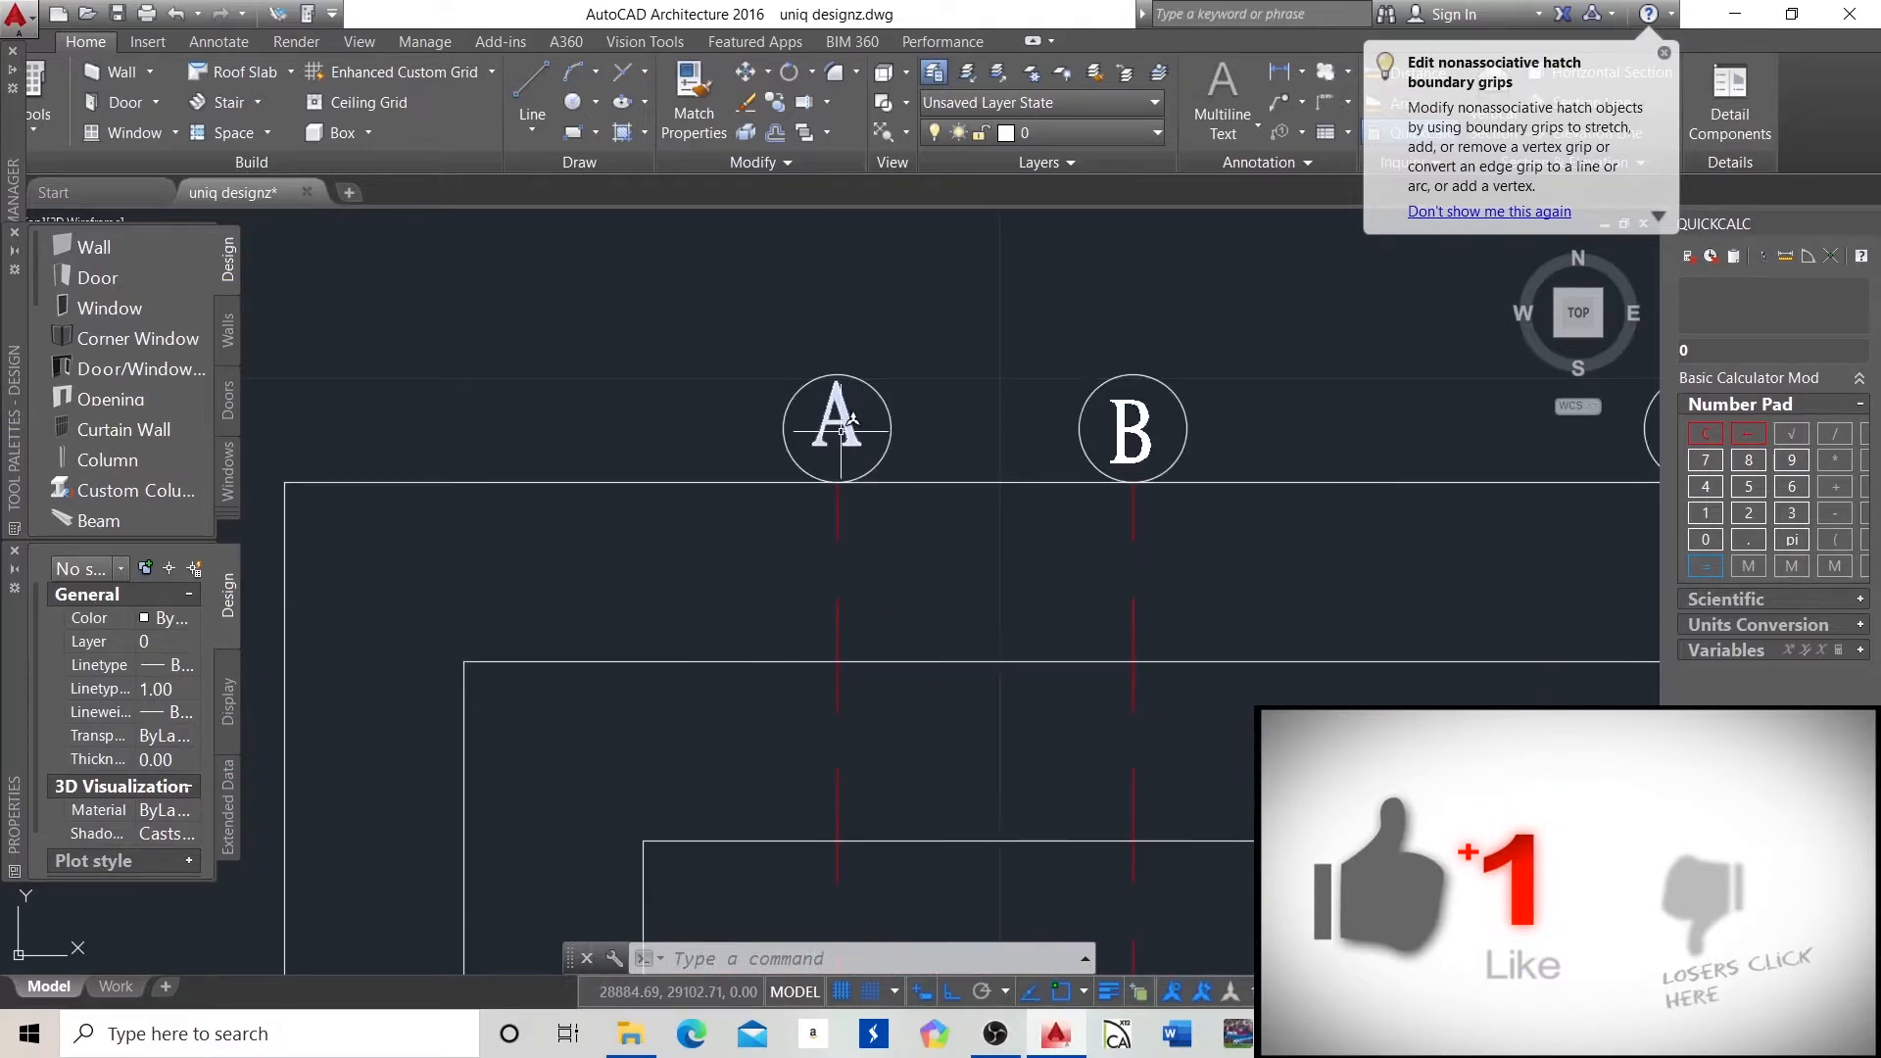
scroll(879, 434, down, 5)
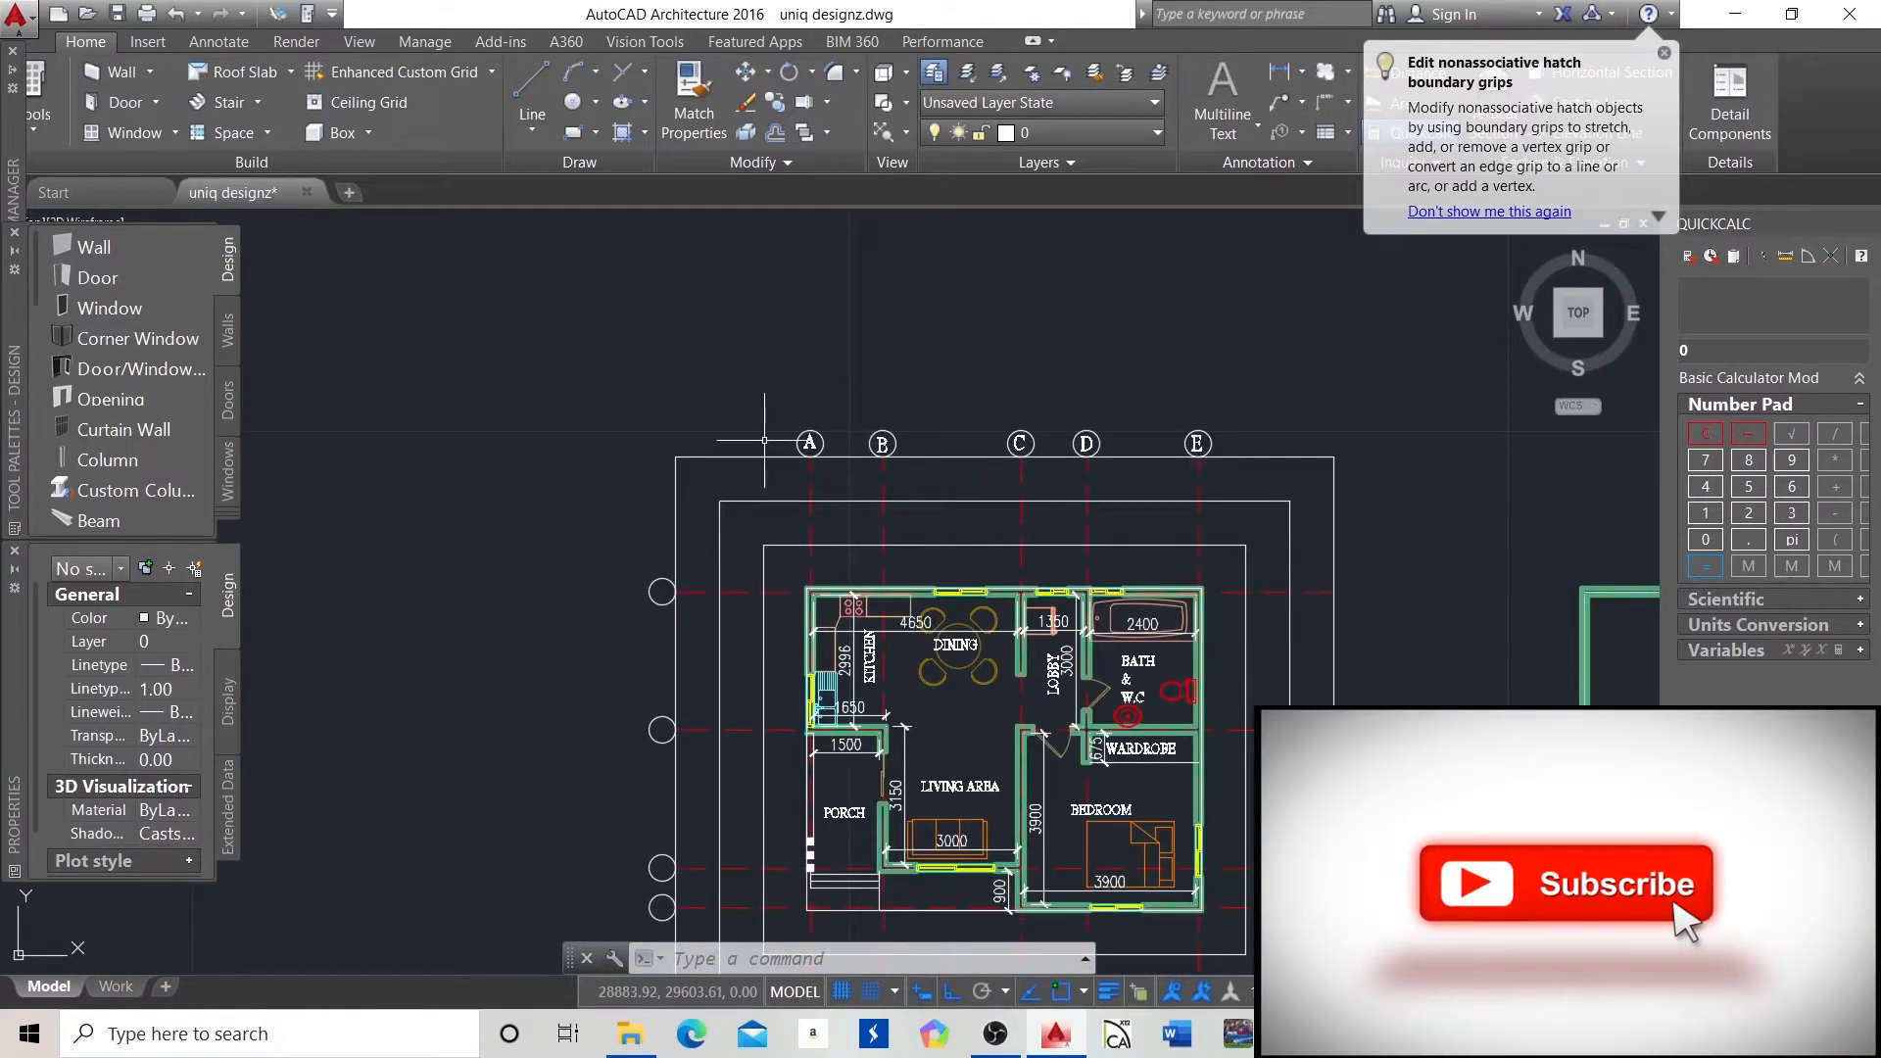
Copy the letter A from its grid circle into the uppermost circle beside the plan's left side.
scroll(798, 451, up, 2)
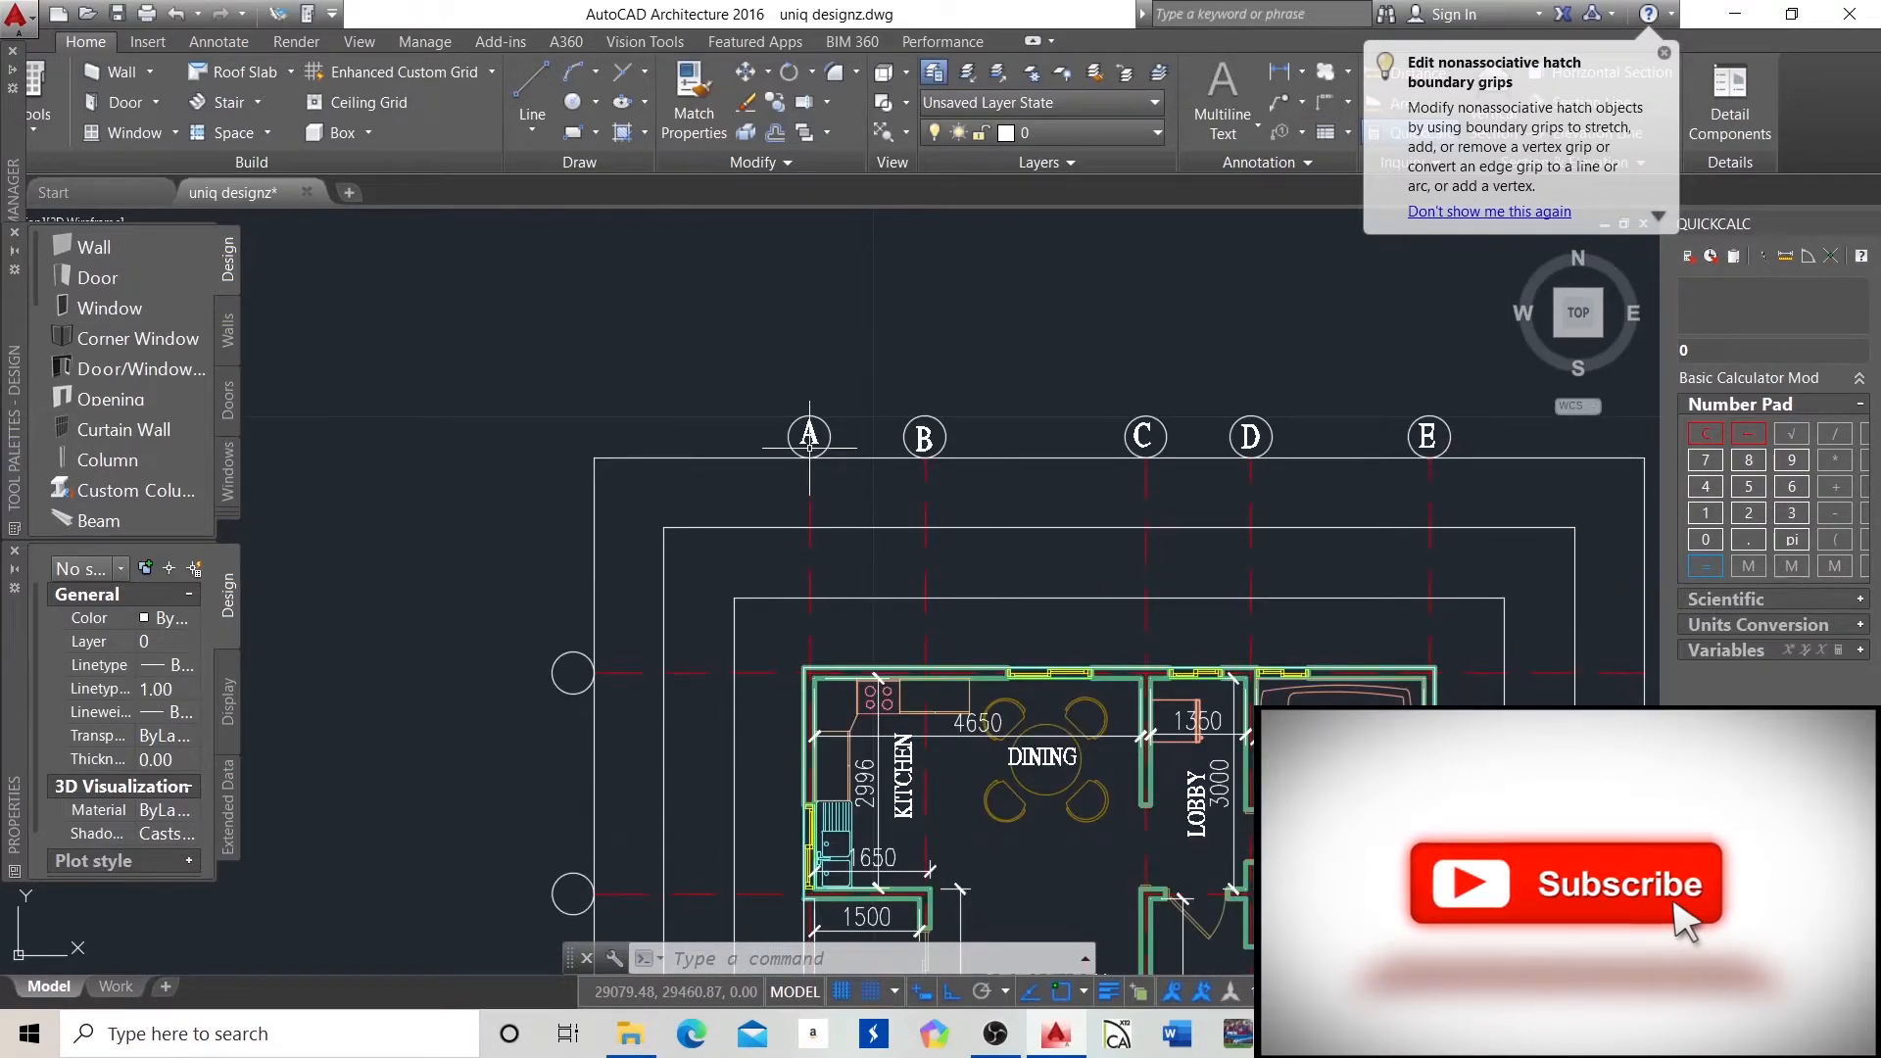
click(810, 434)
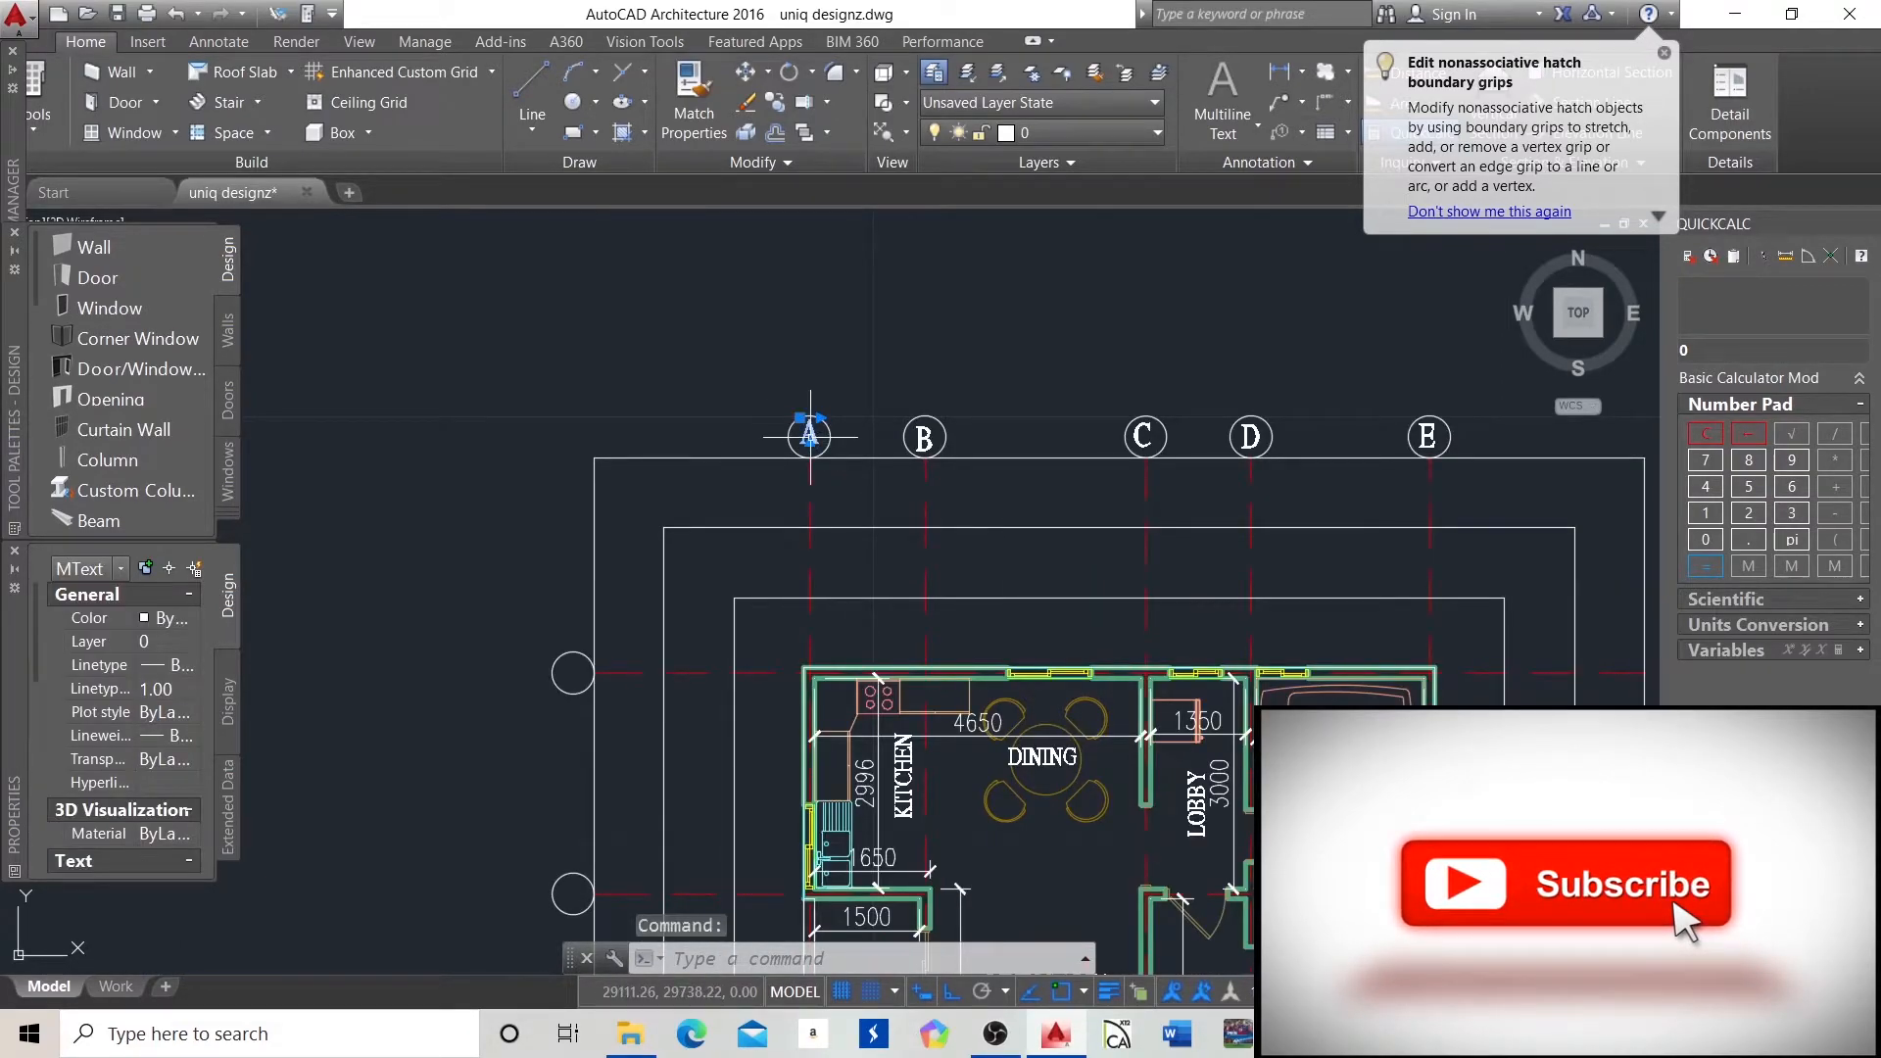
key(ctrl+c)
scroll(555, 695, up, 2)
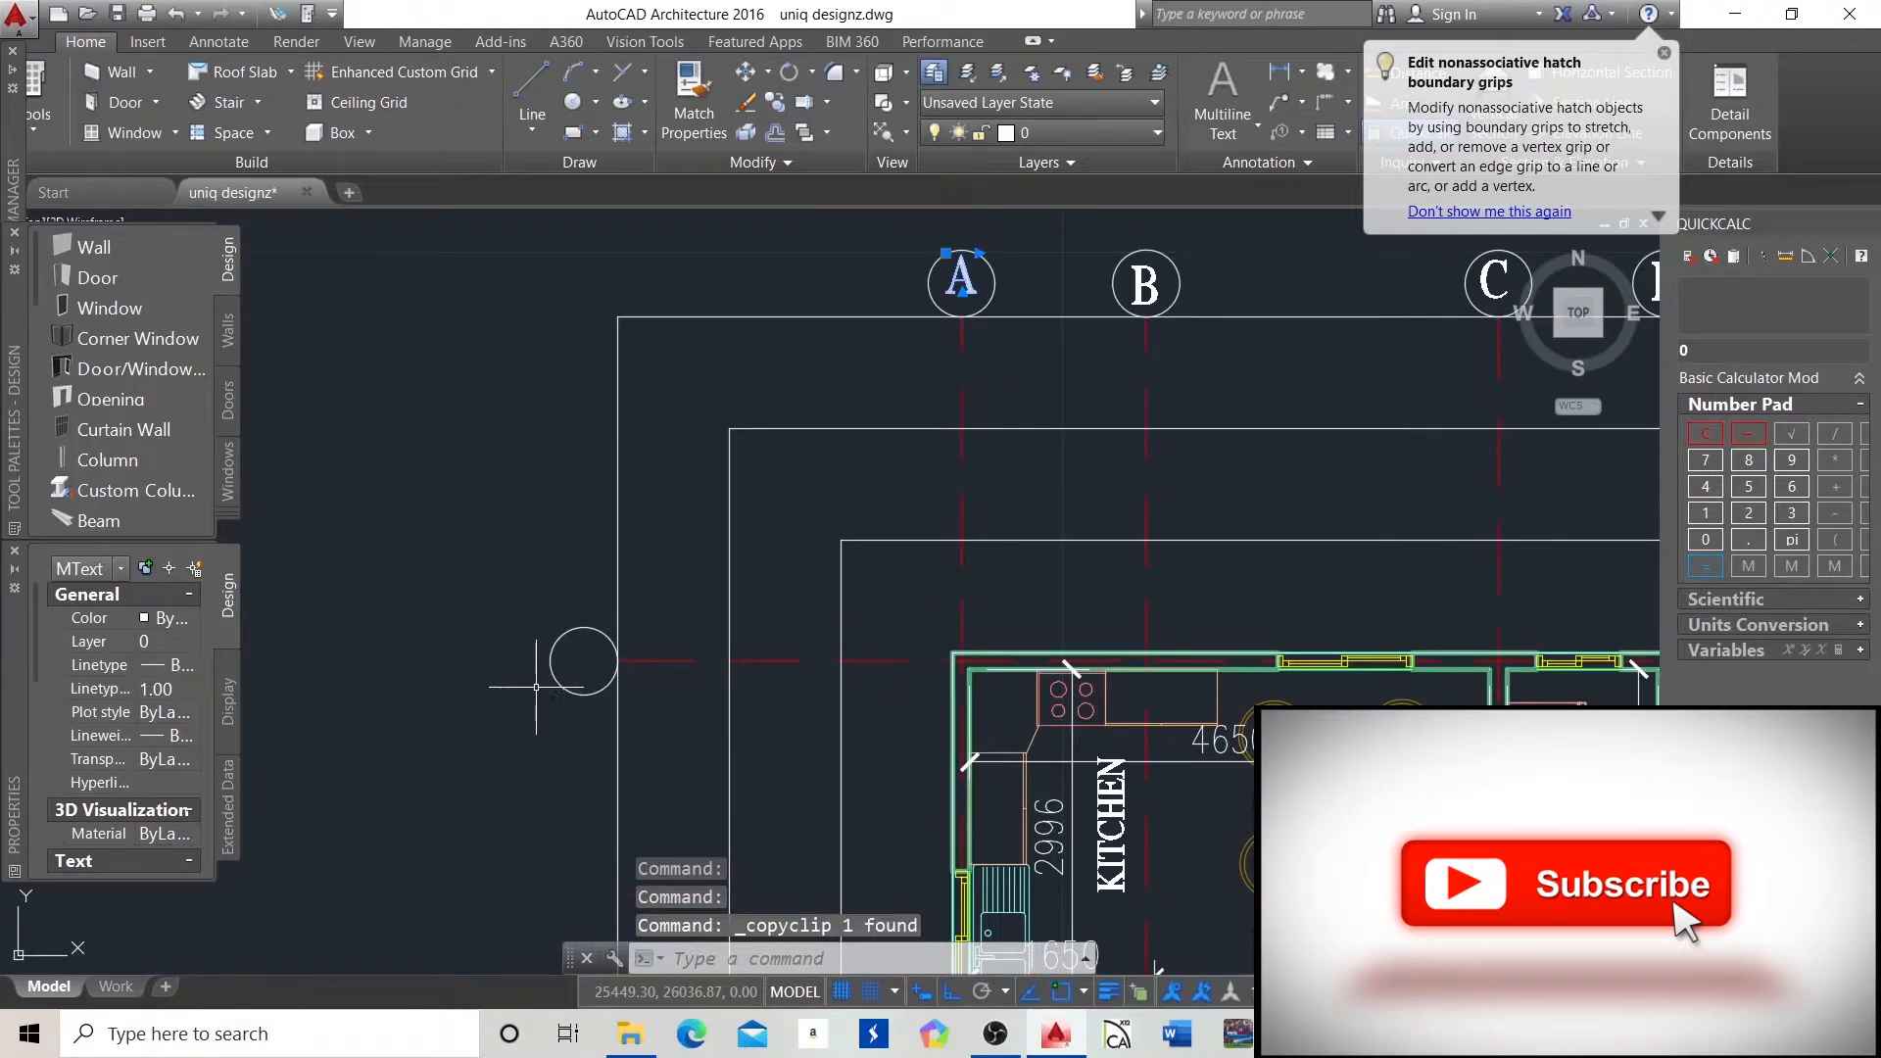
key(ctrl+v)
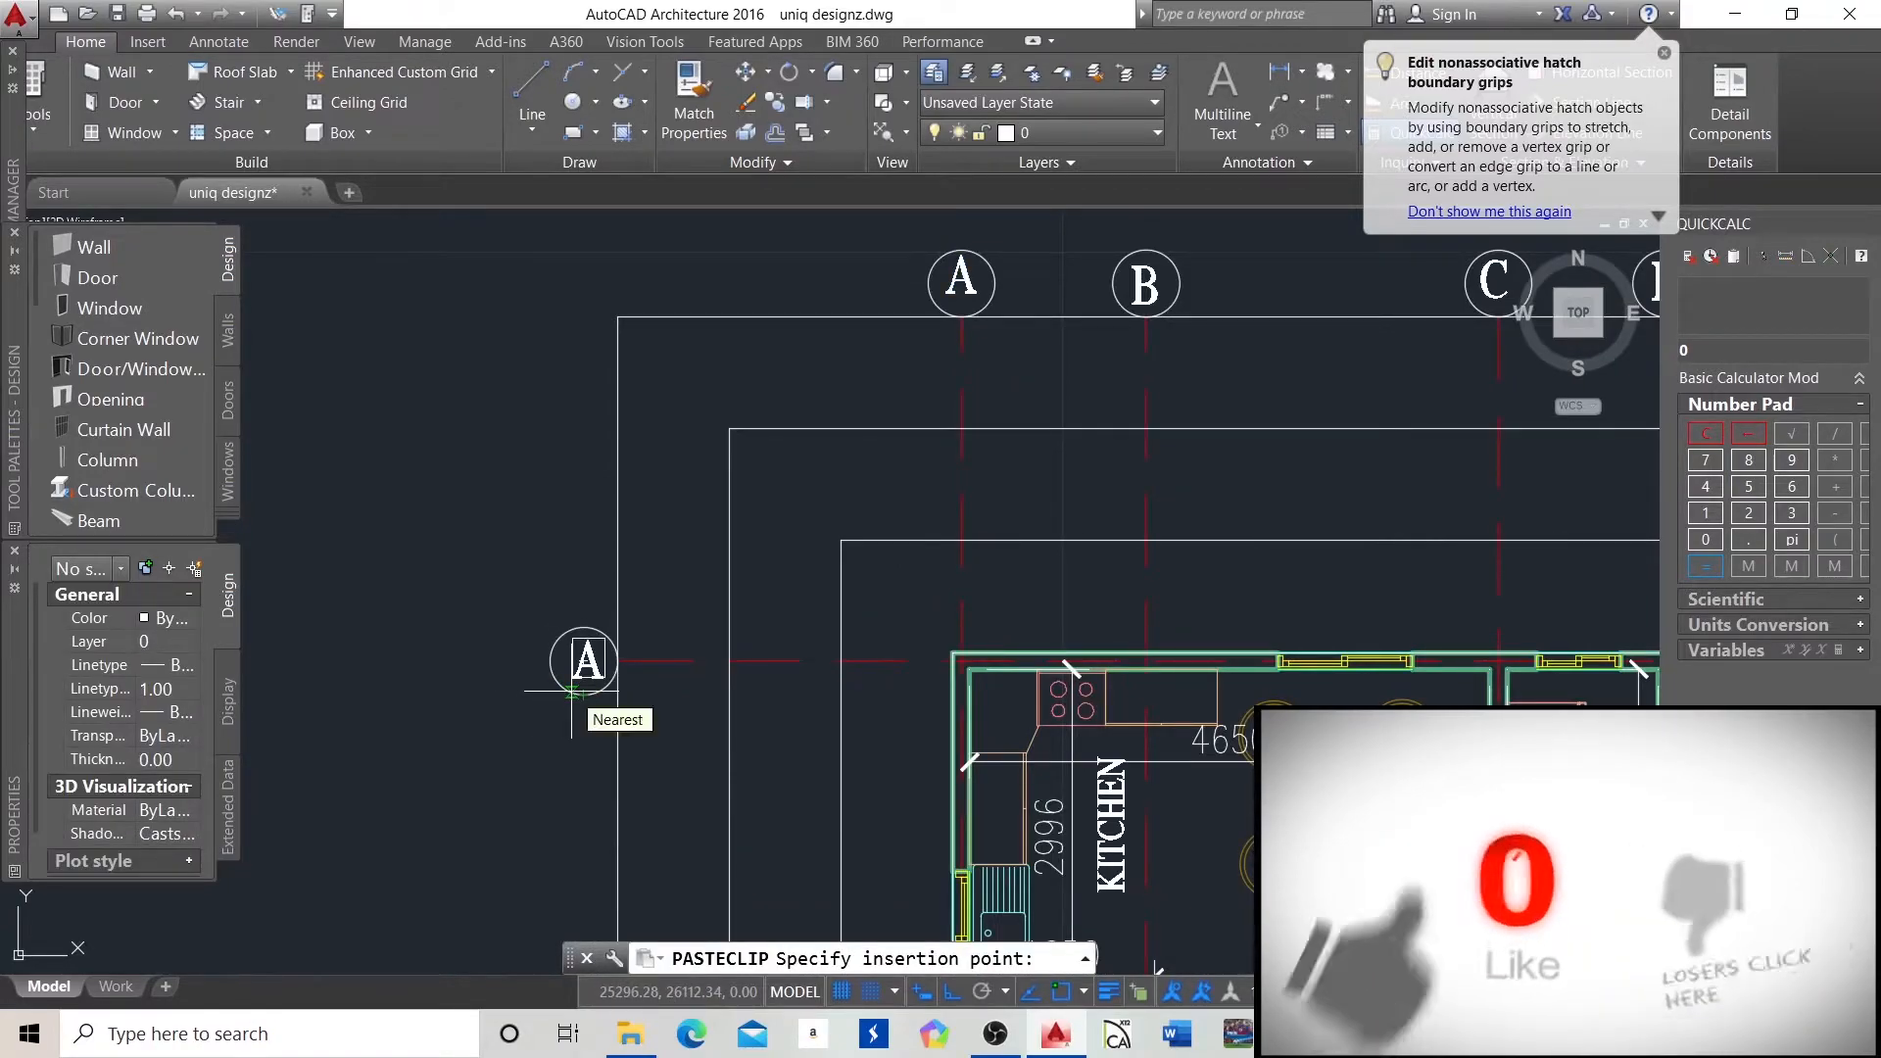
click(572, 691)
scroll(572, 691, up, 3)
scroll(431, 702, down, 3)
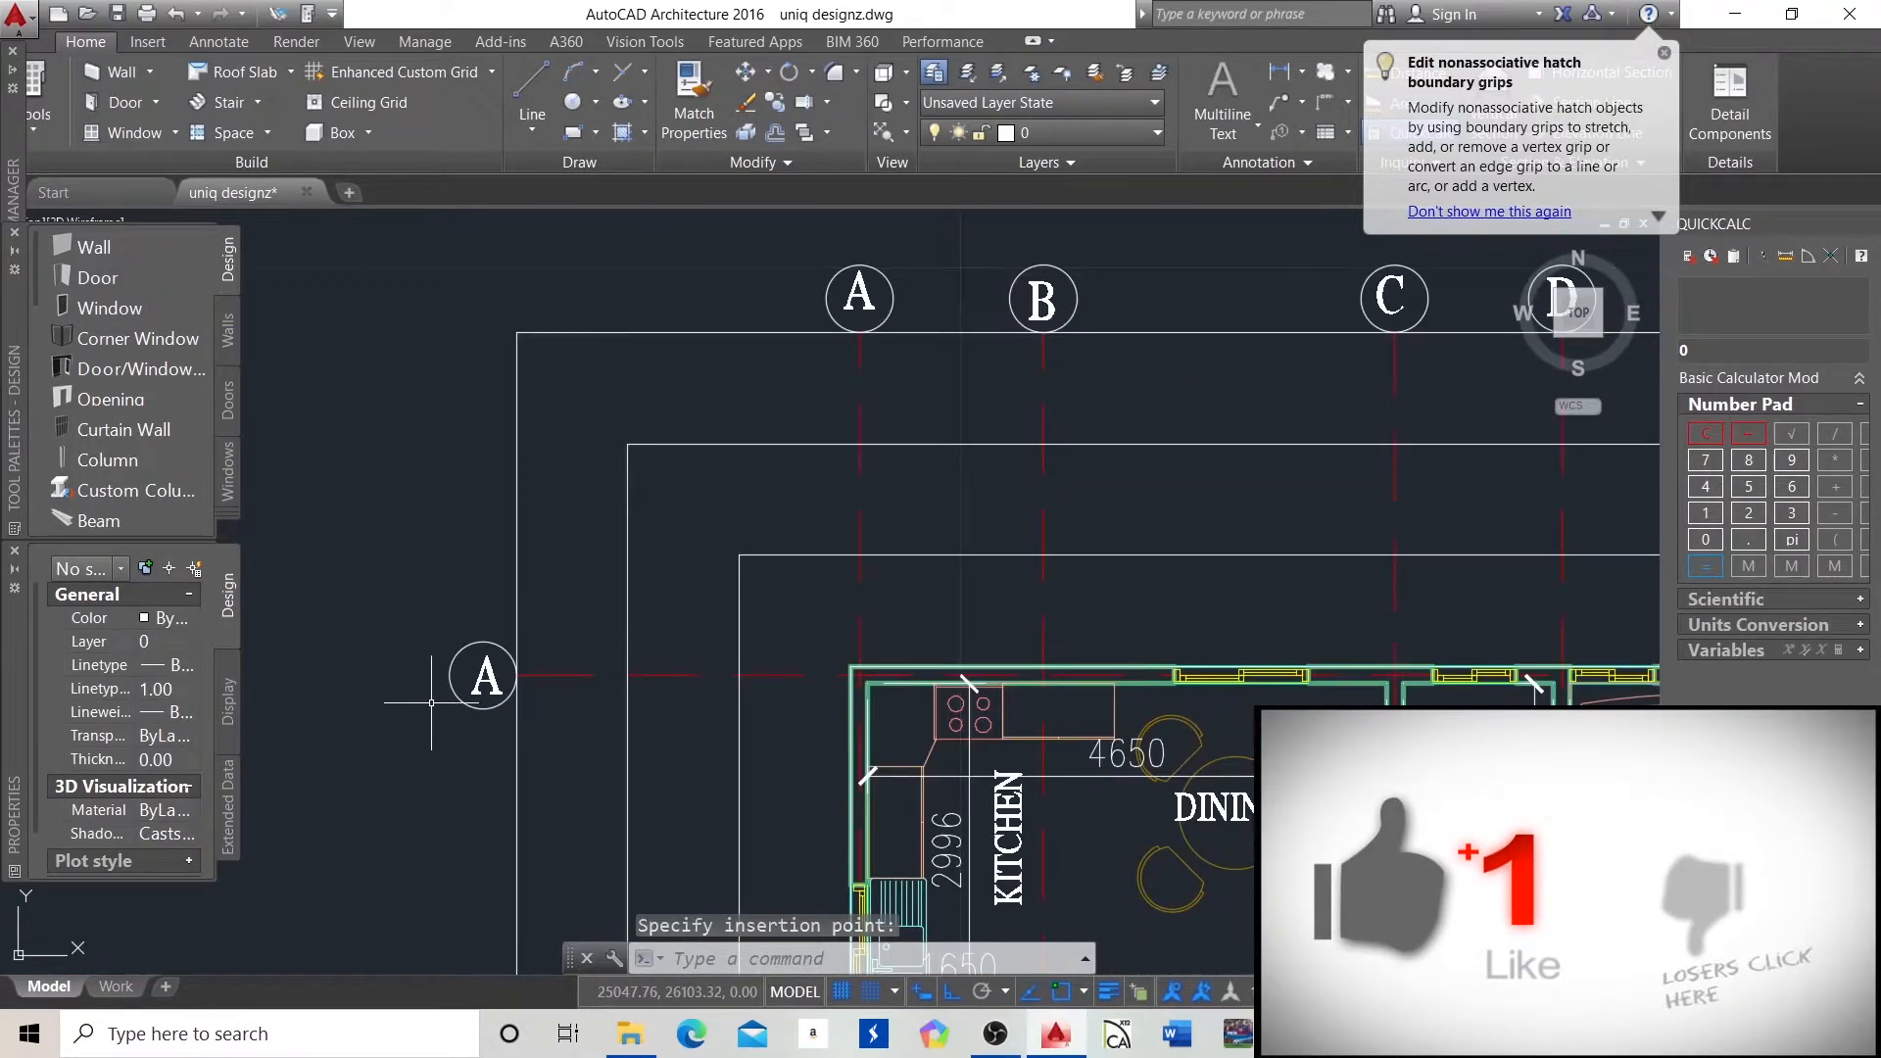
Change the text in the uppermost grid circle left of the plan to "1".
scroll(431, 703, down, 2)
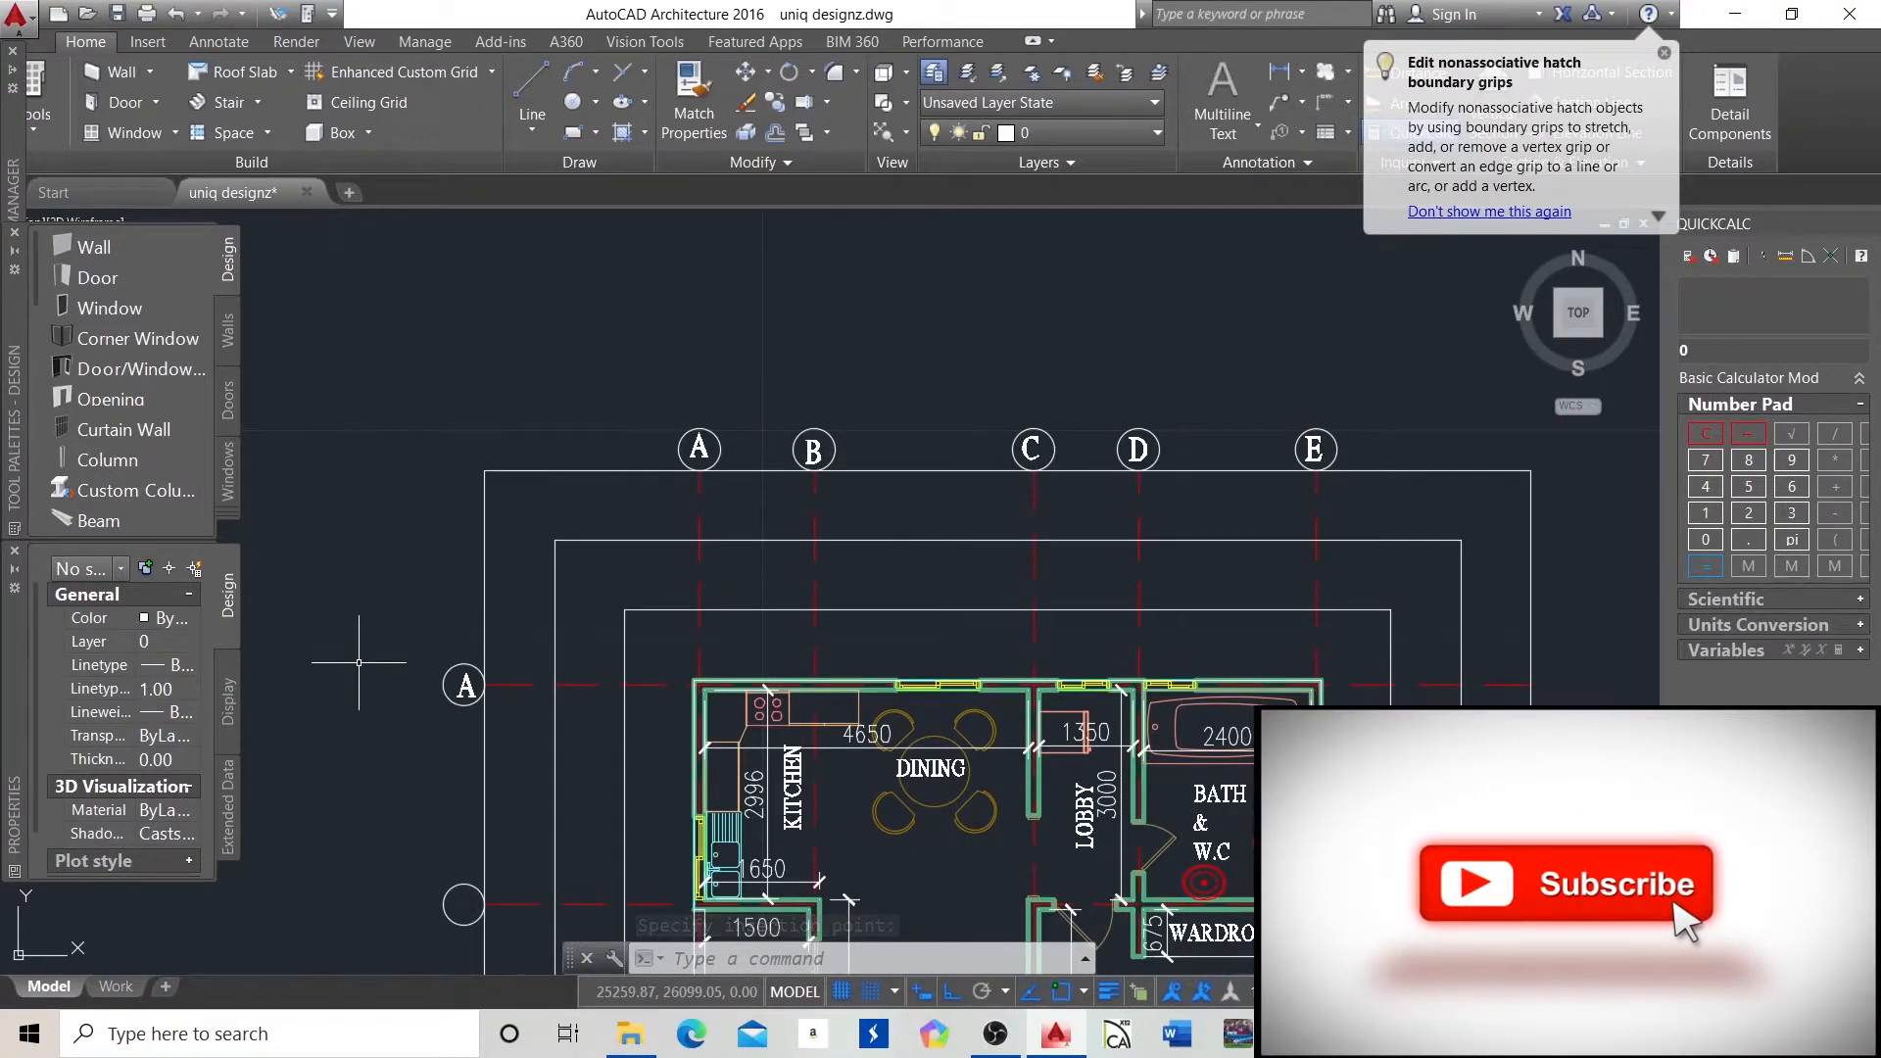
scroll(595, 427, down, 2)
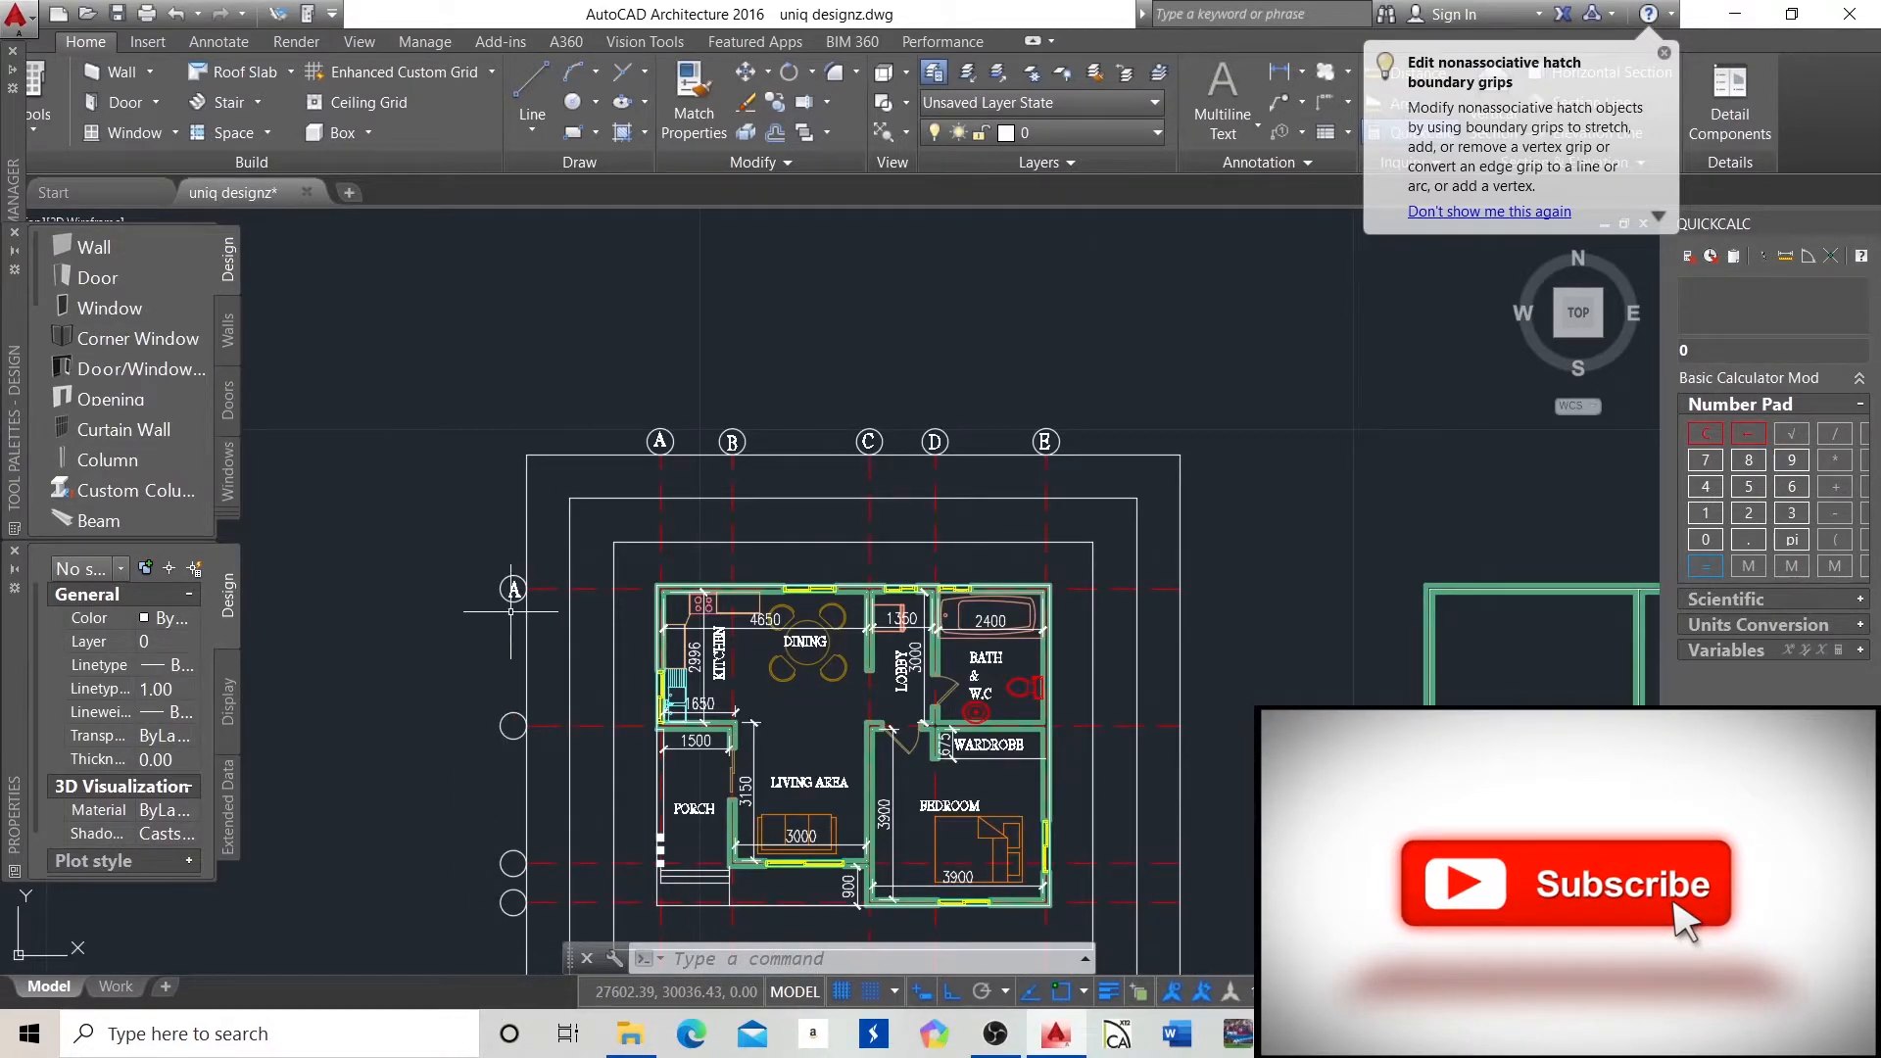
scroll(510, 610, up, 5)
double_click(542, 582)
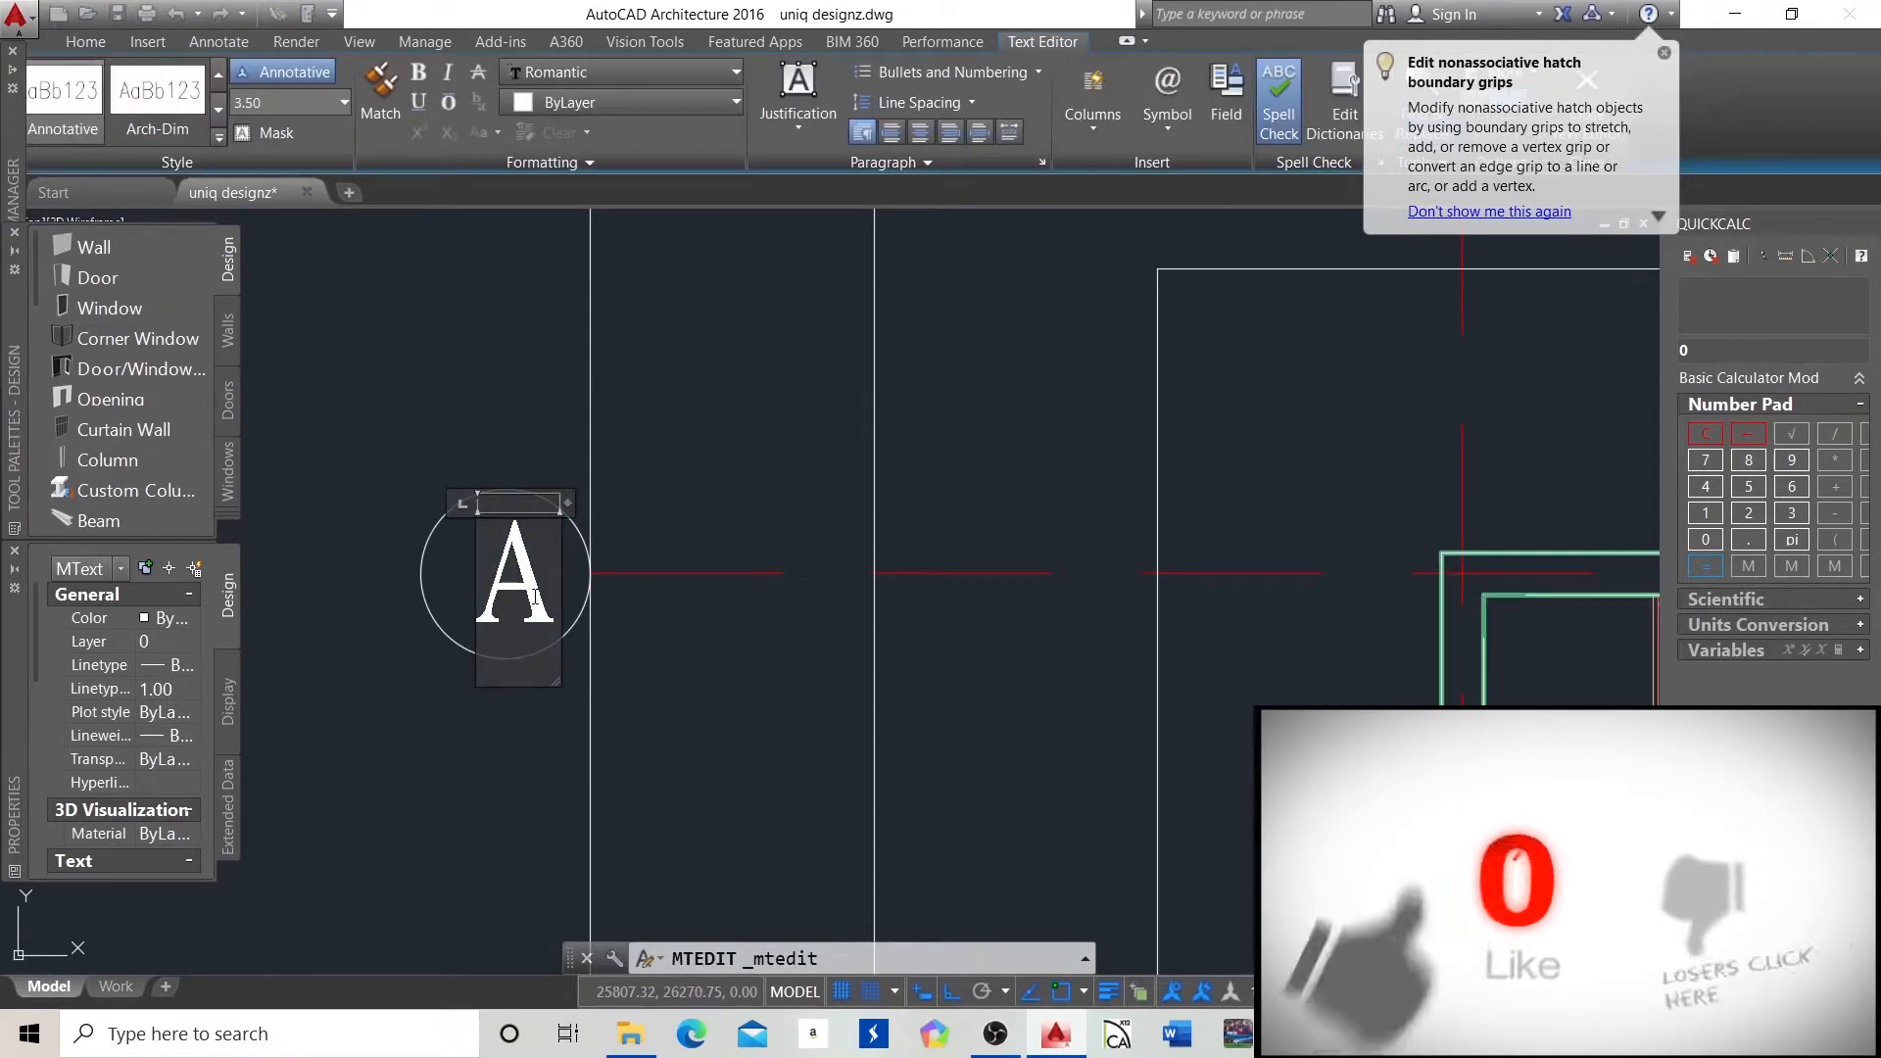
key(BackSpace)
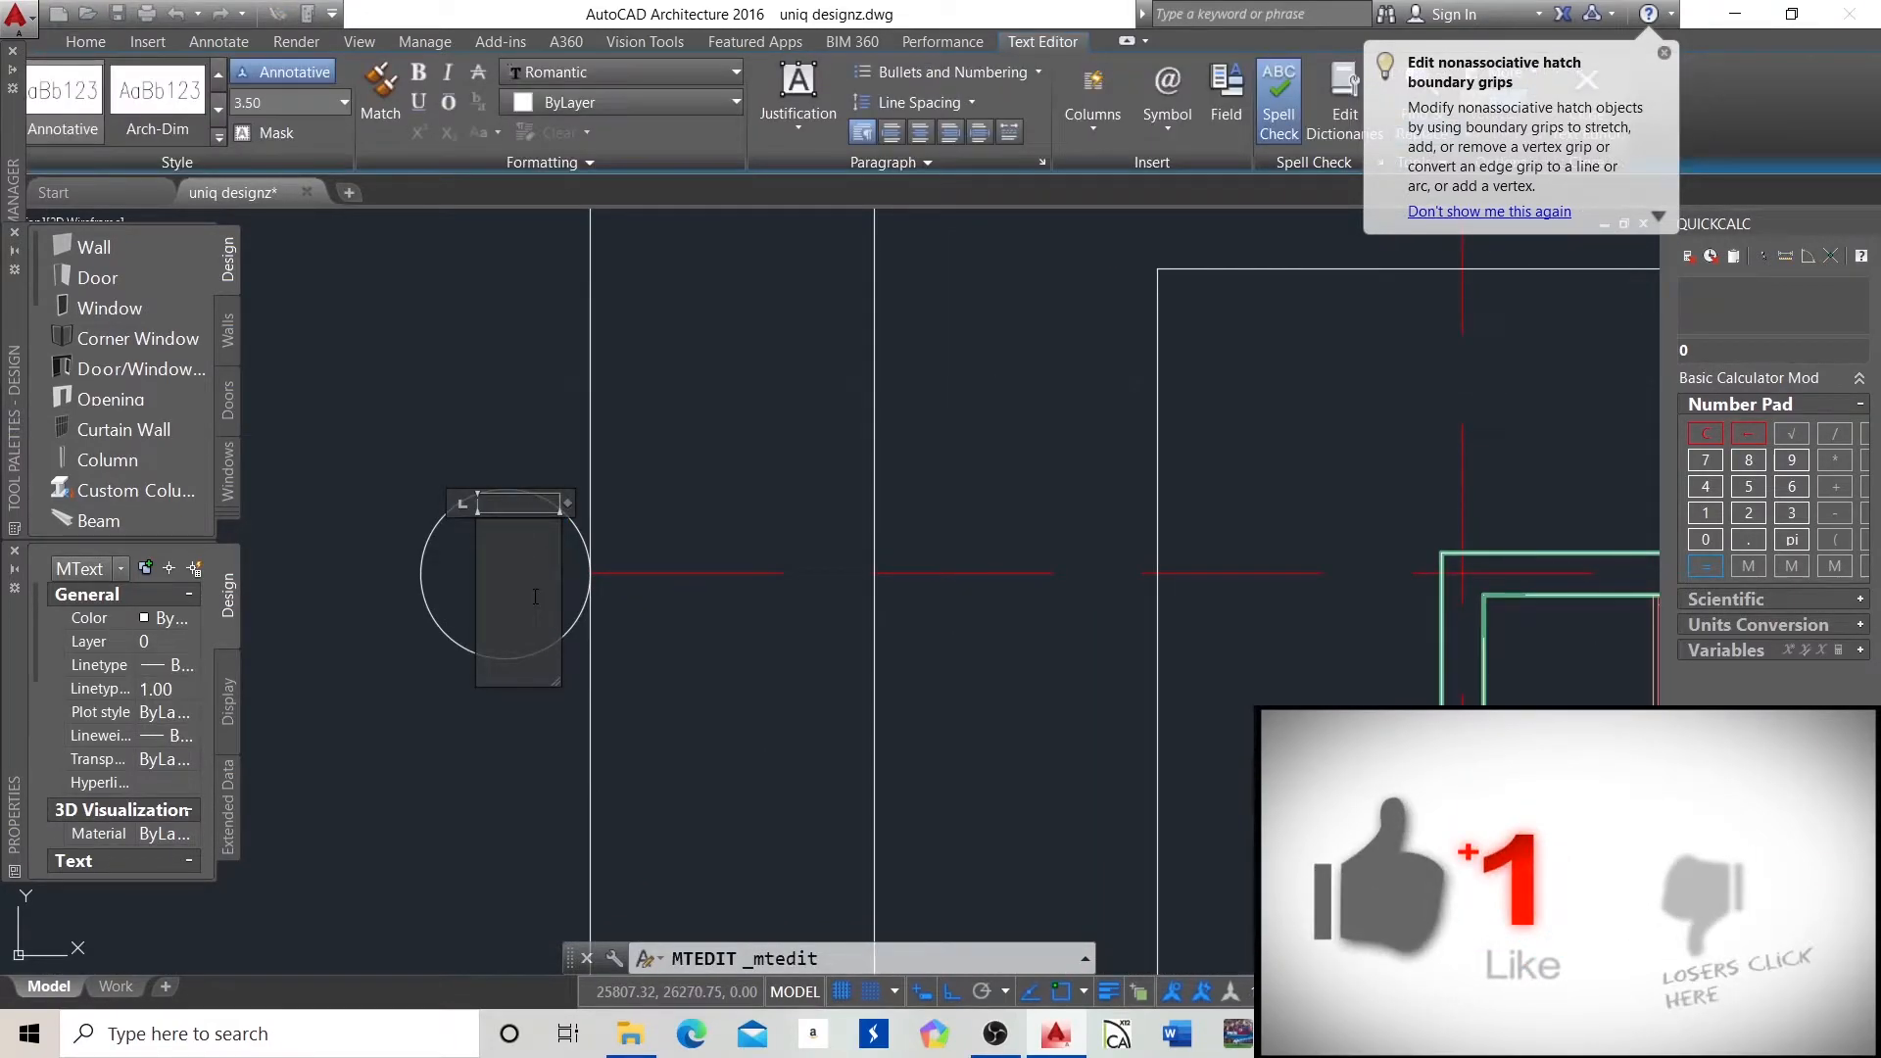
text(1)
key(ctrl+Return)
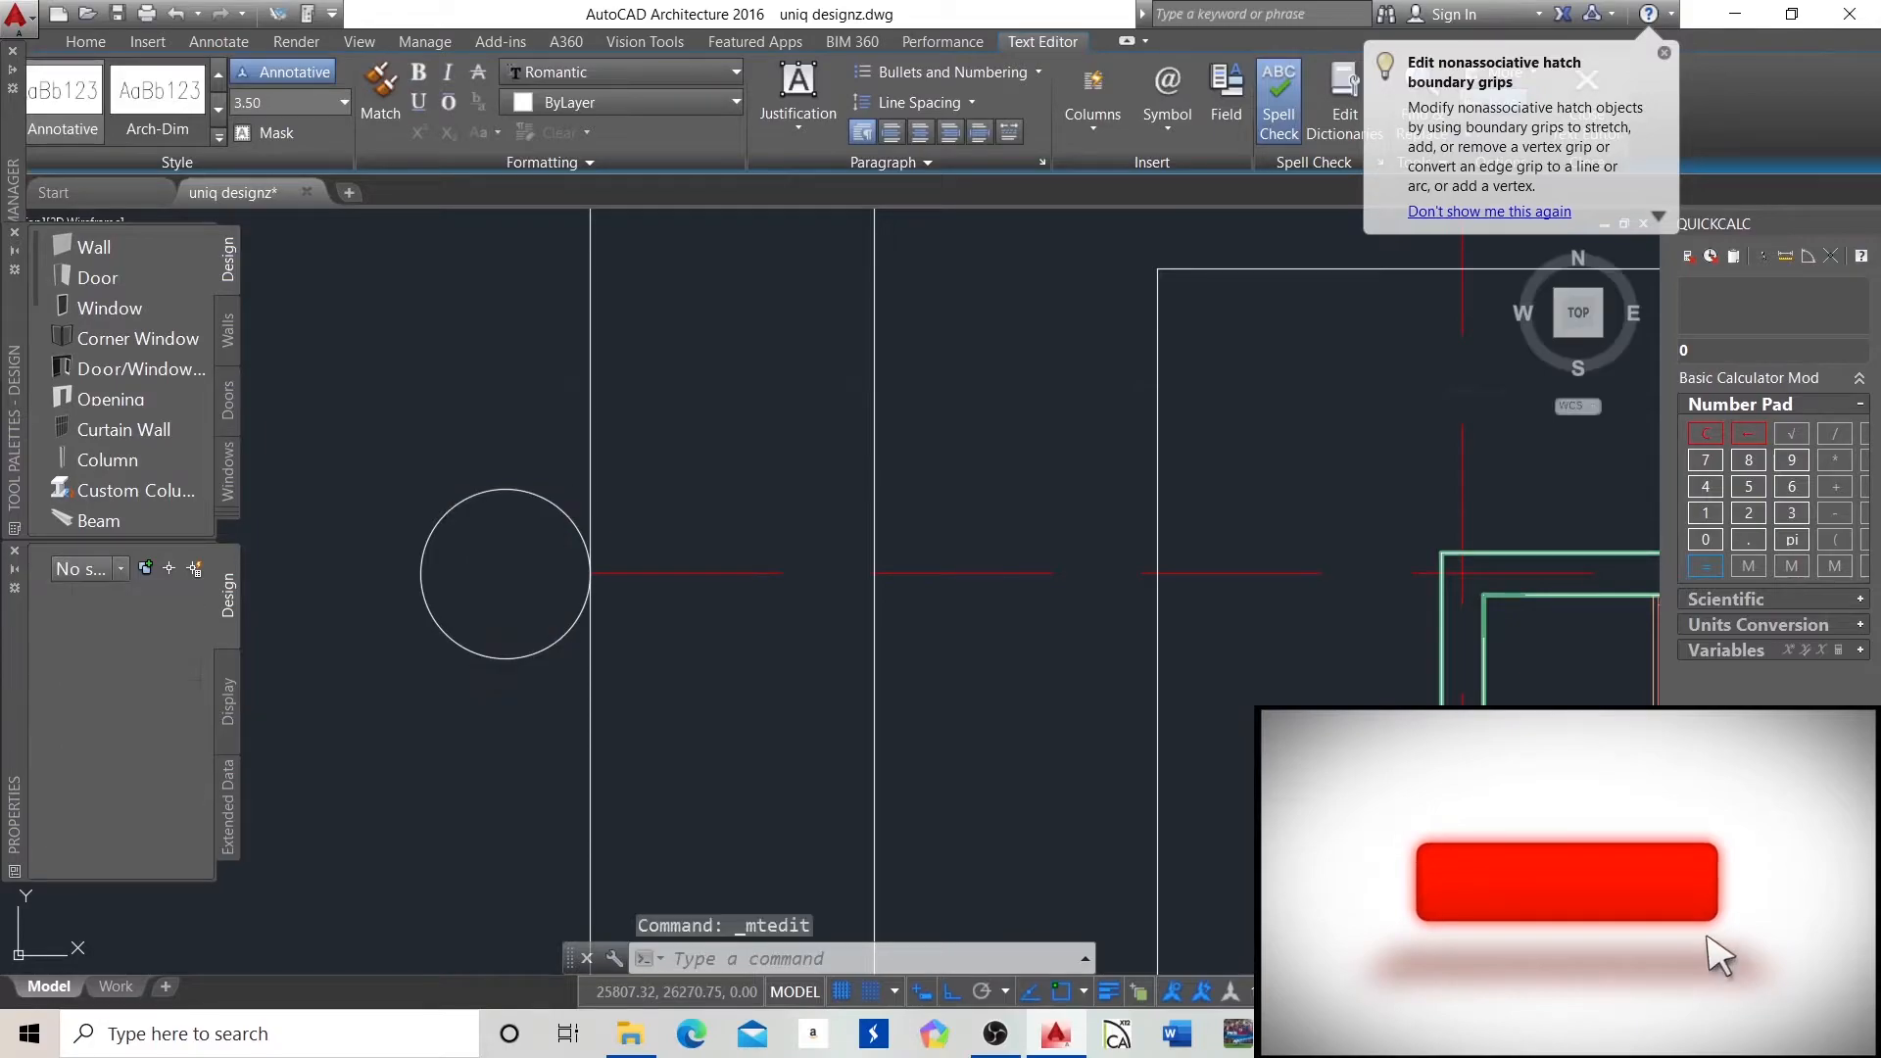
Copy the number 1 into the next grid circle below it on the plan's left side.
scroll(483, 513, down, 6)
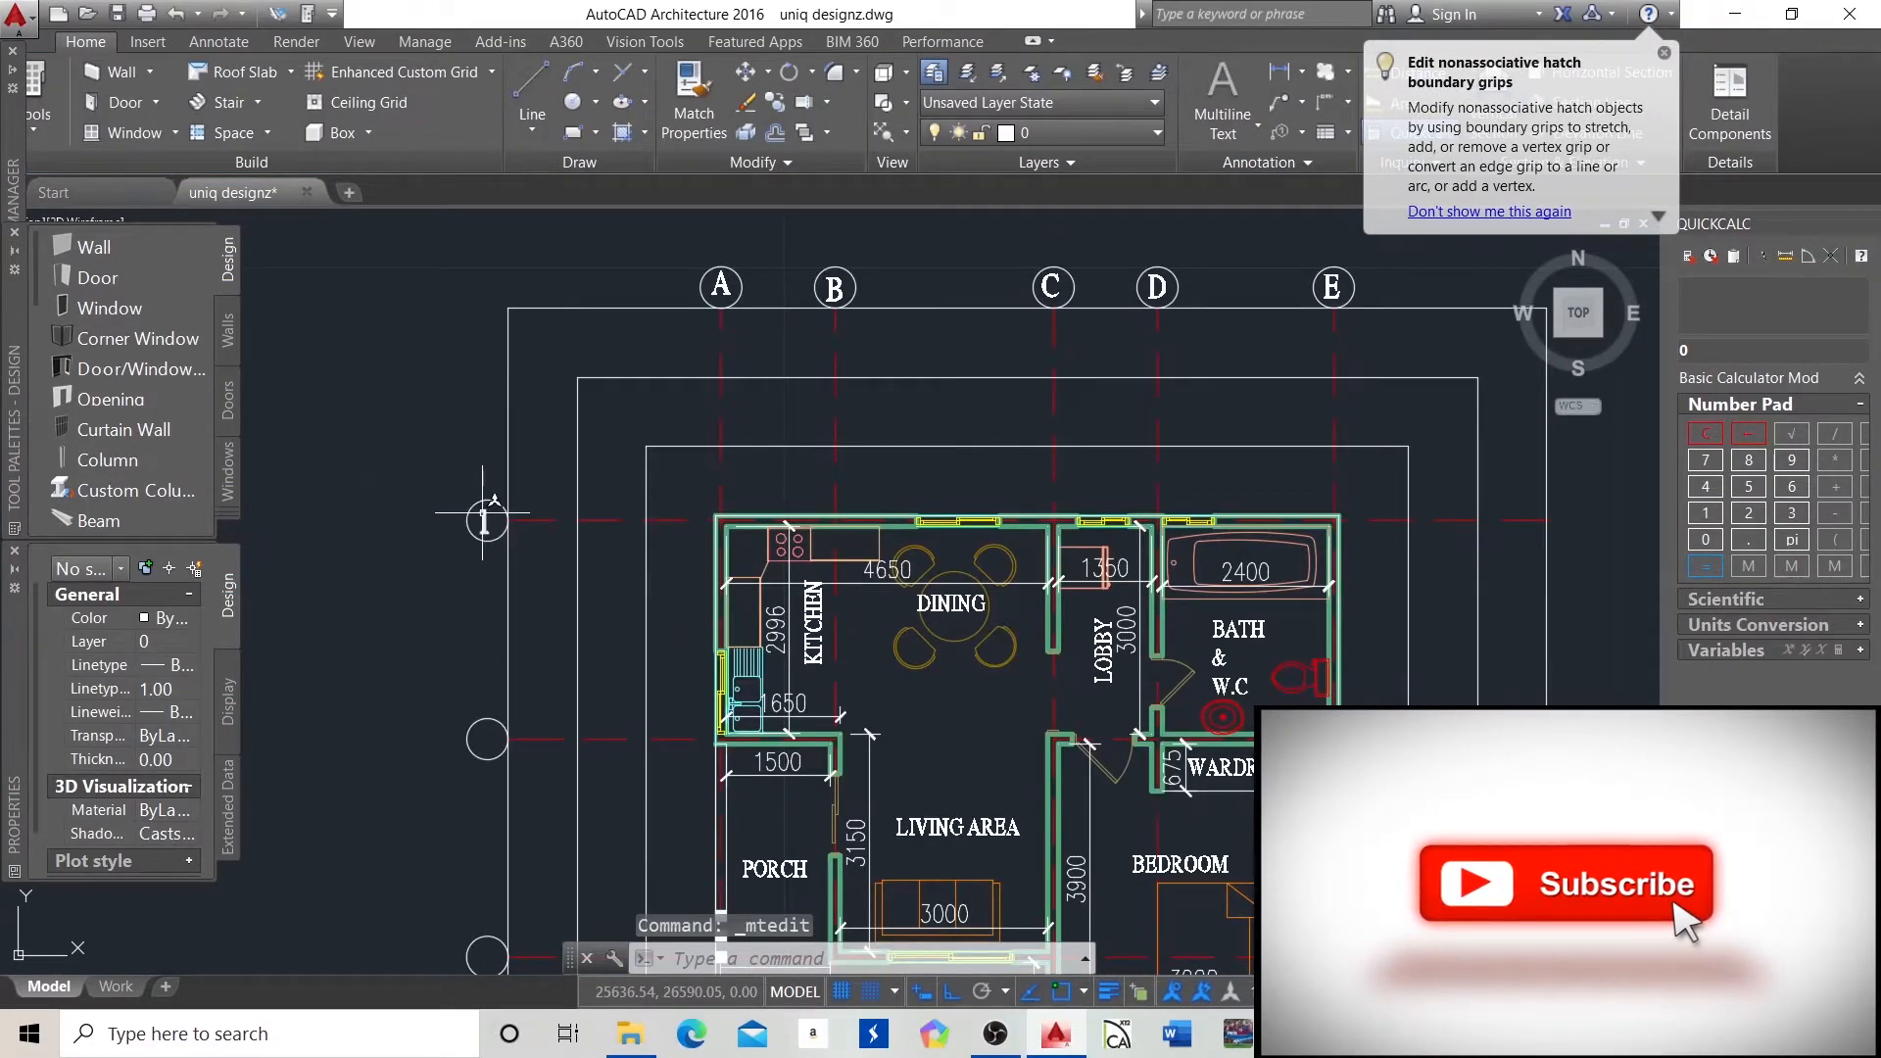
click(485, 522)
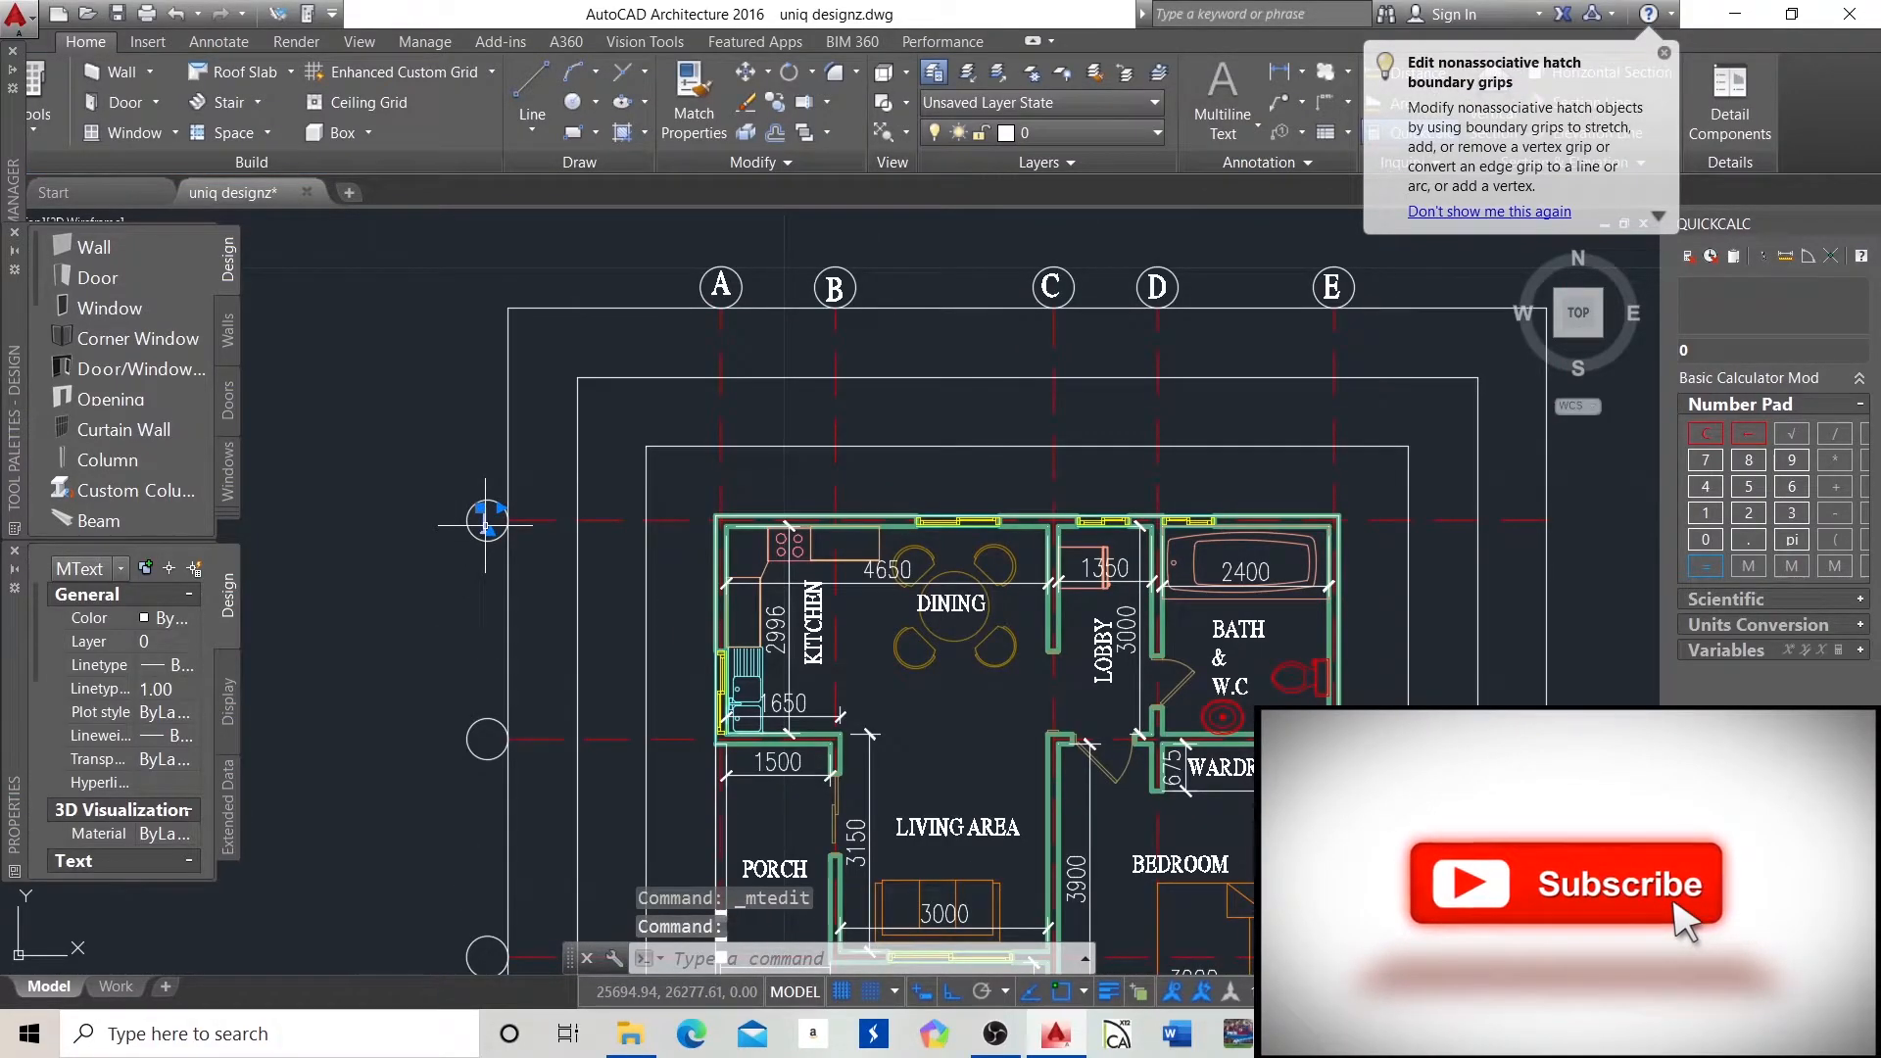
key(ctrl+c)
key(ctrl+v)
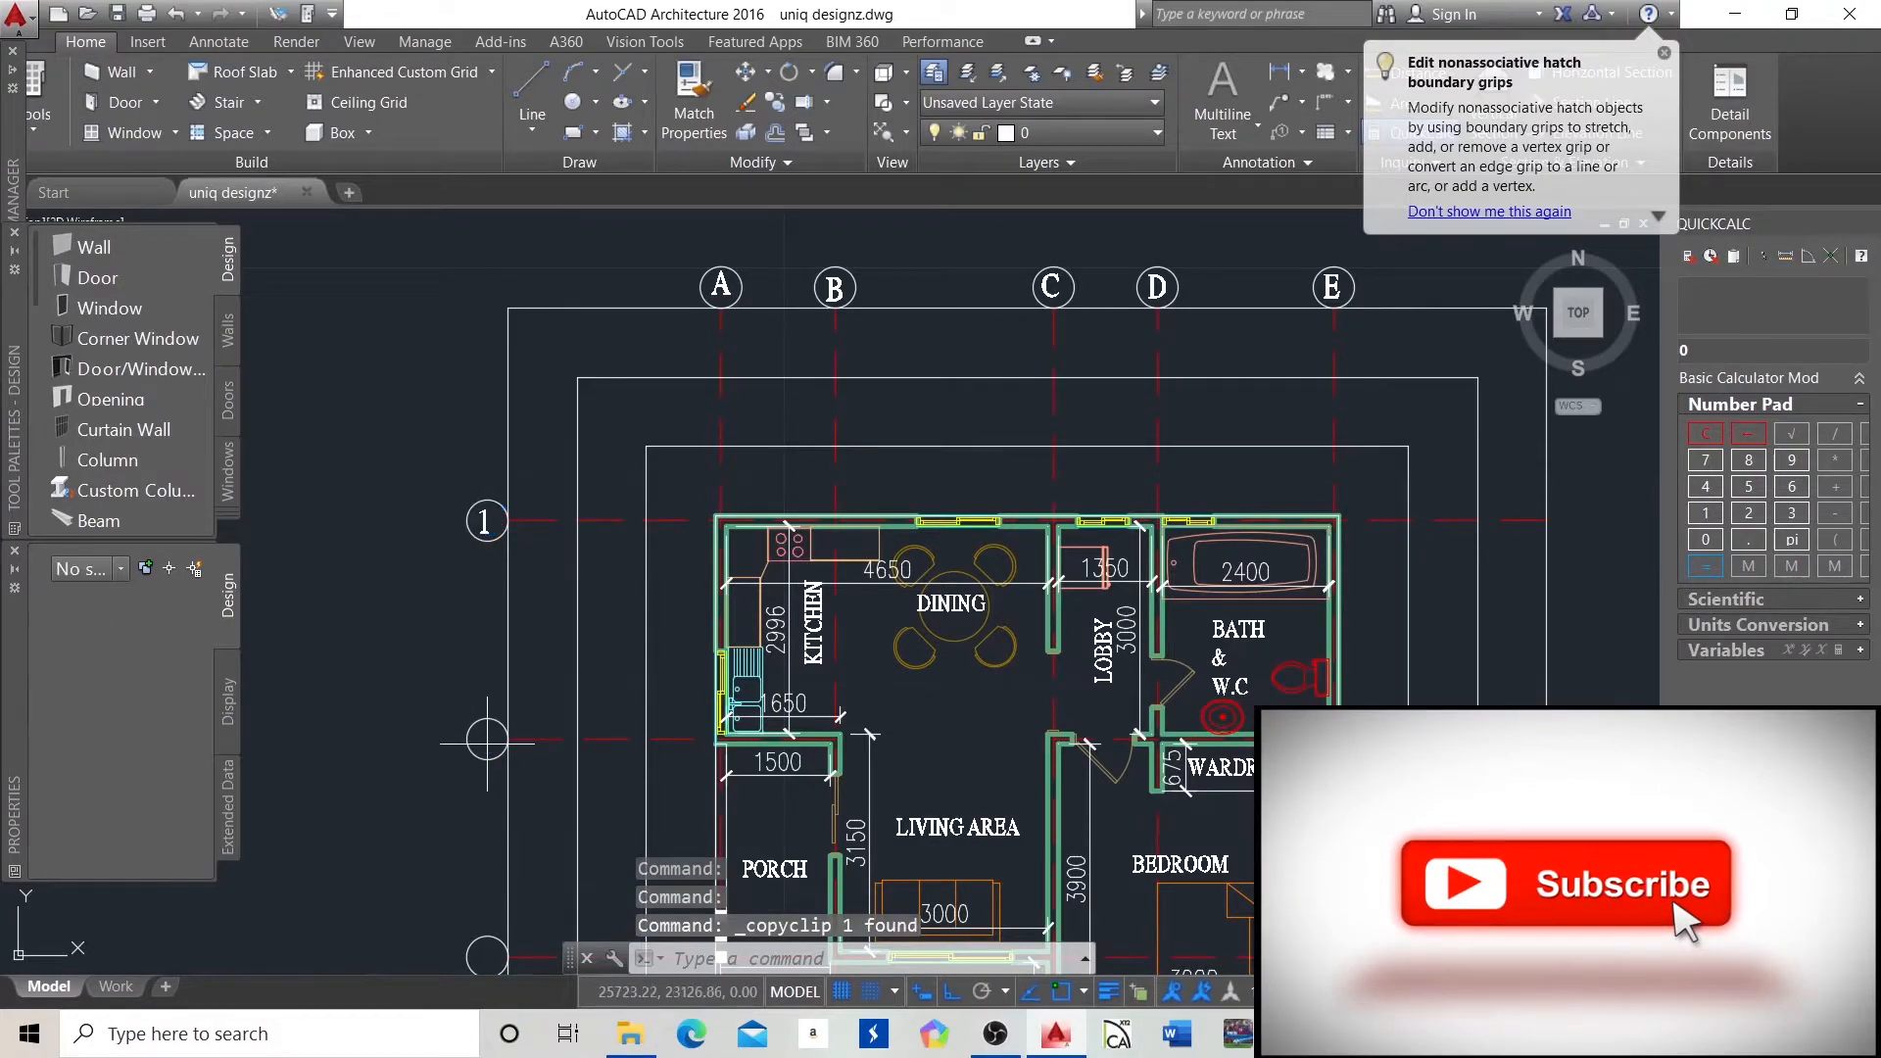
click(475, 756)
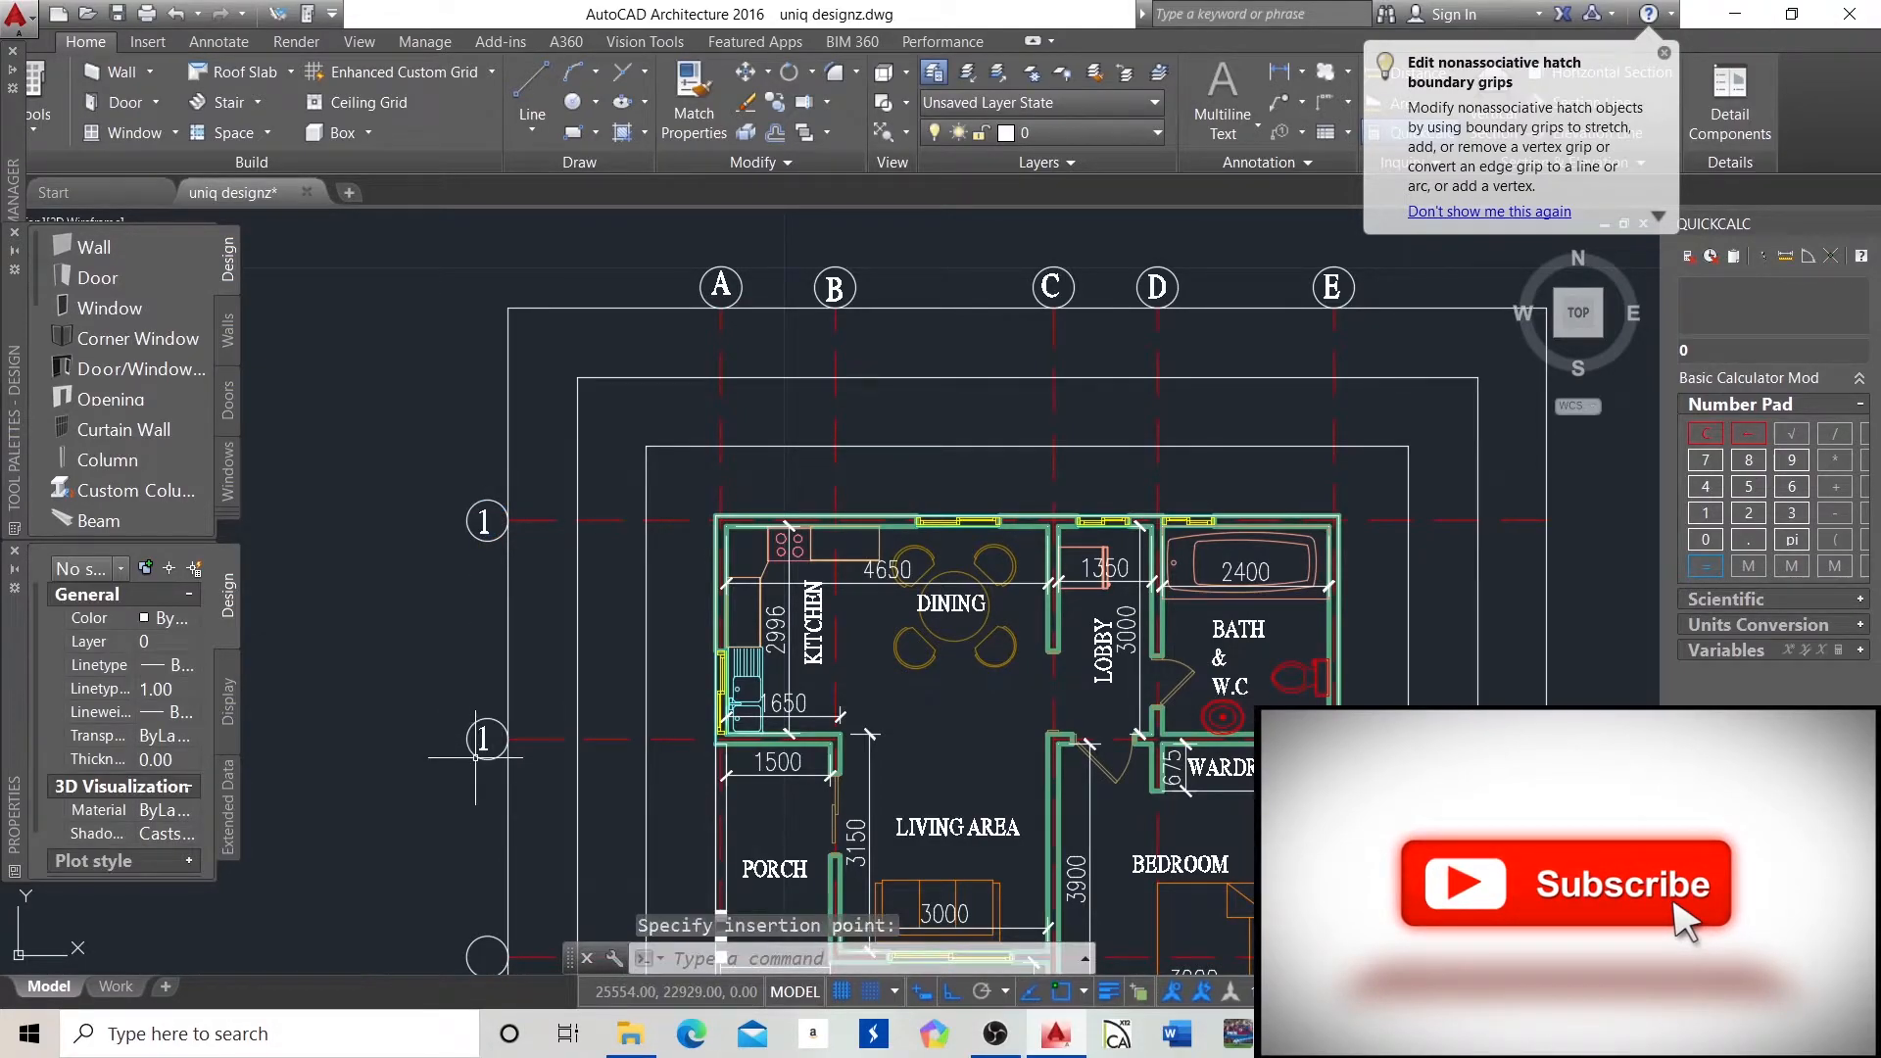
scroll(659, 426, down, 2)
text(*)
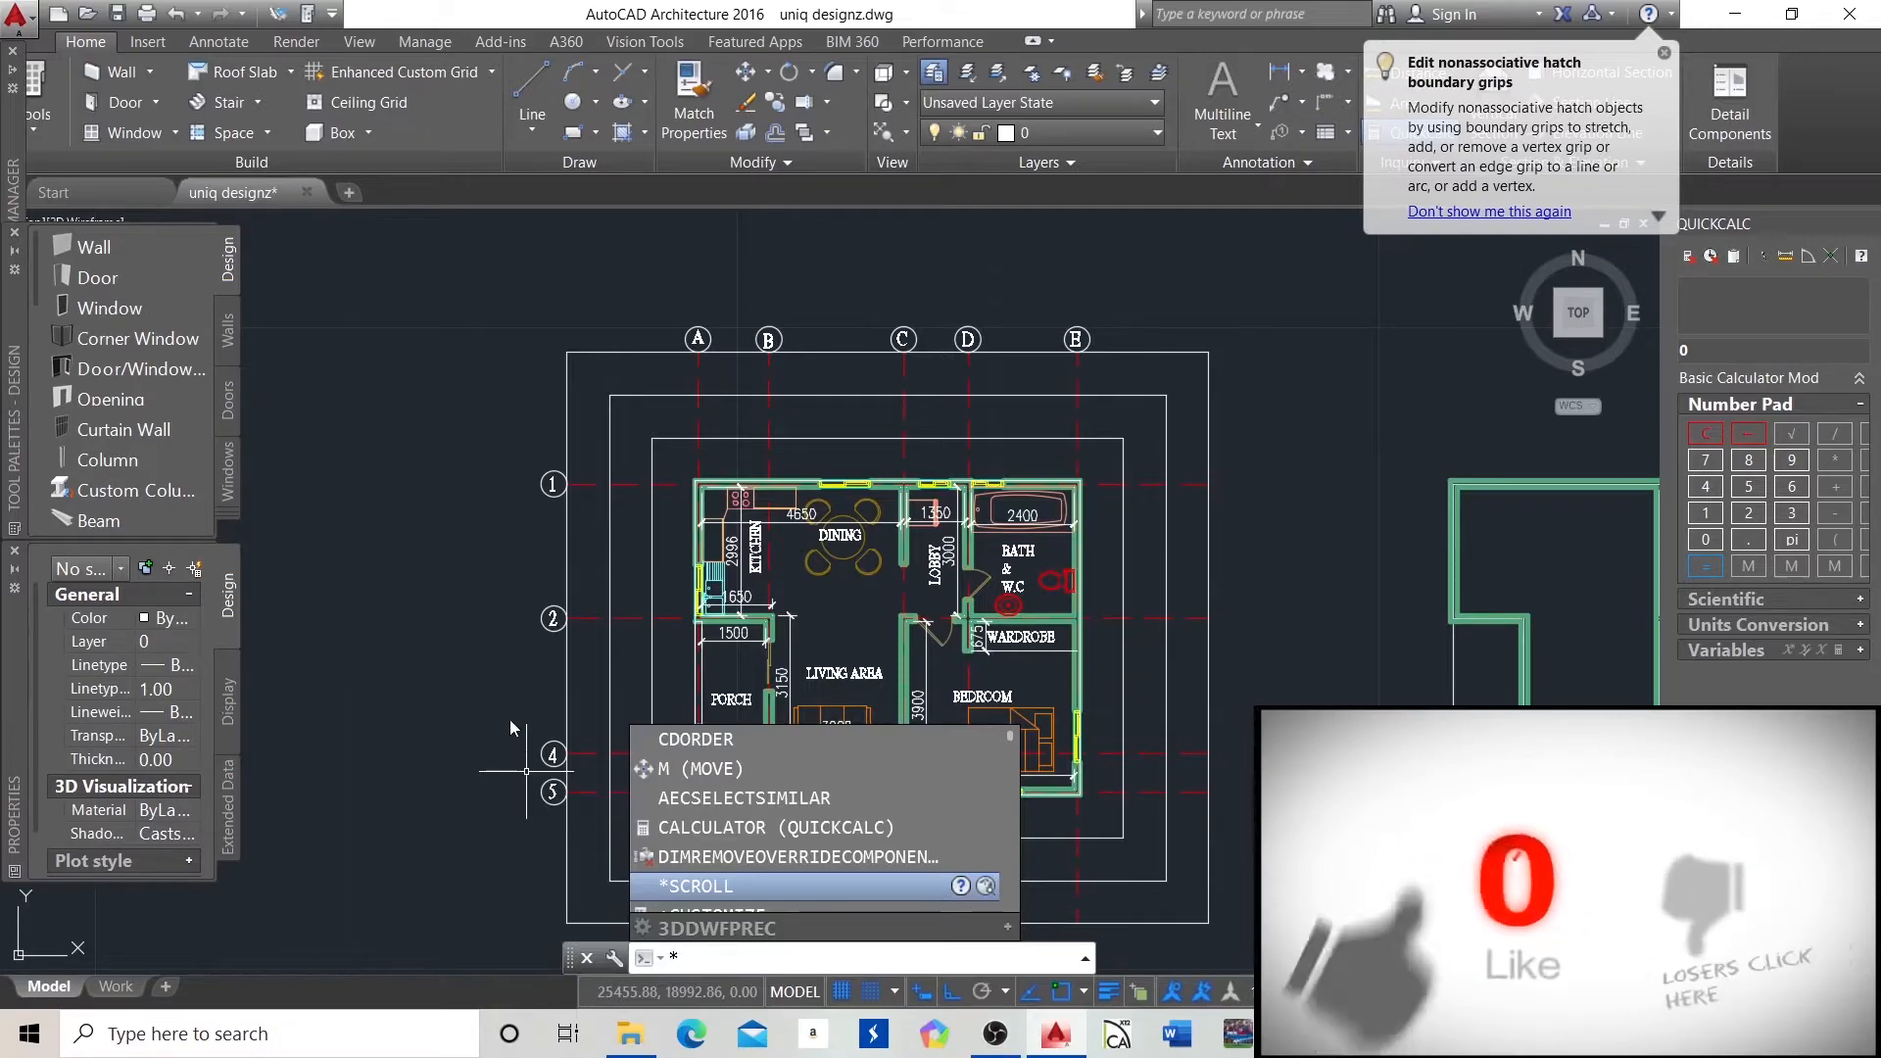
key(Escape)
key(Escape)
key(Escape)
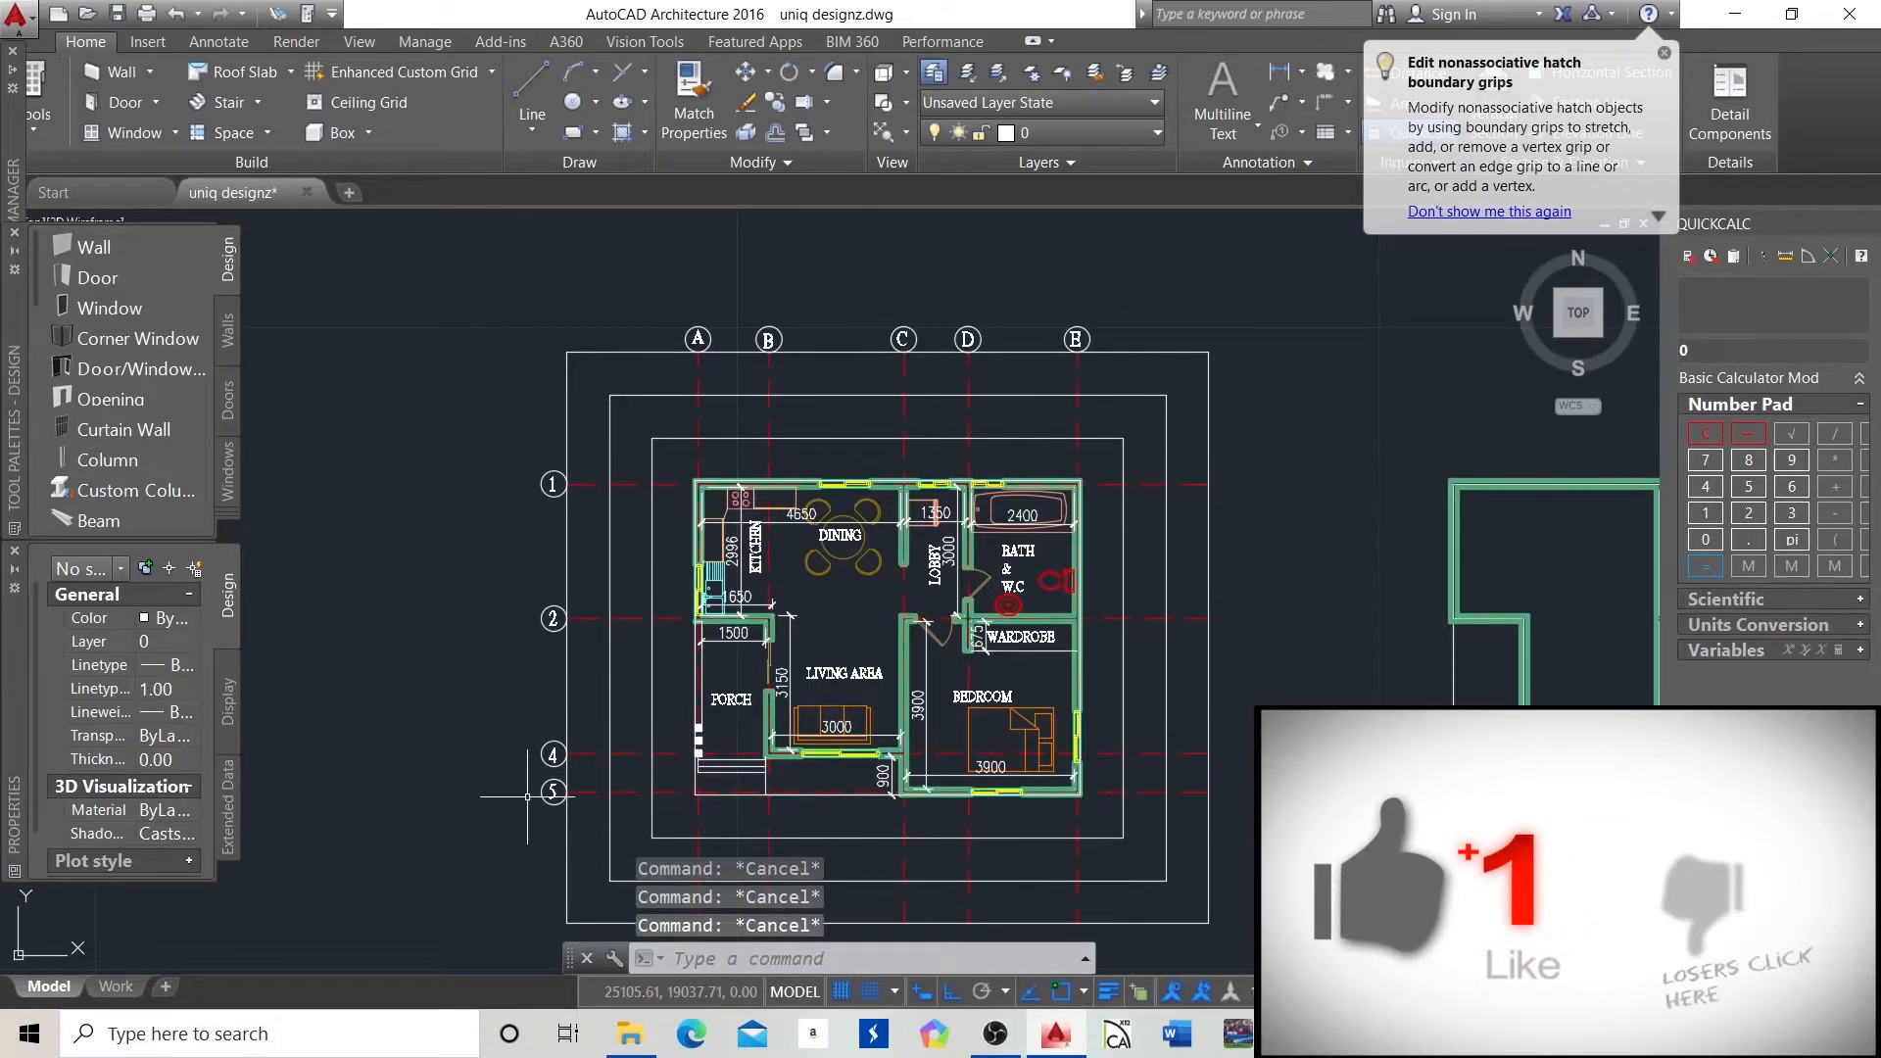
Examine the lettered grid bubbles above the plan and the numbered ones along its left side.
scroll(527, 796, up, 3)
scroll(605, 720, down, 3)
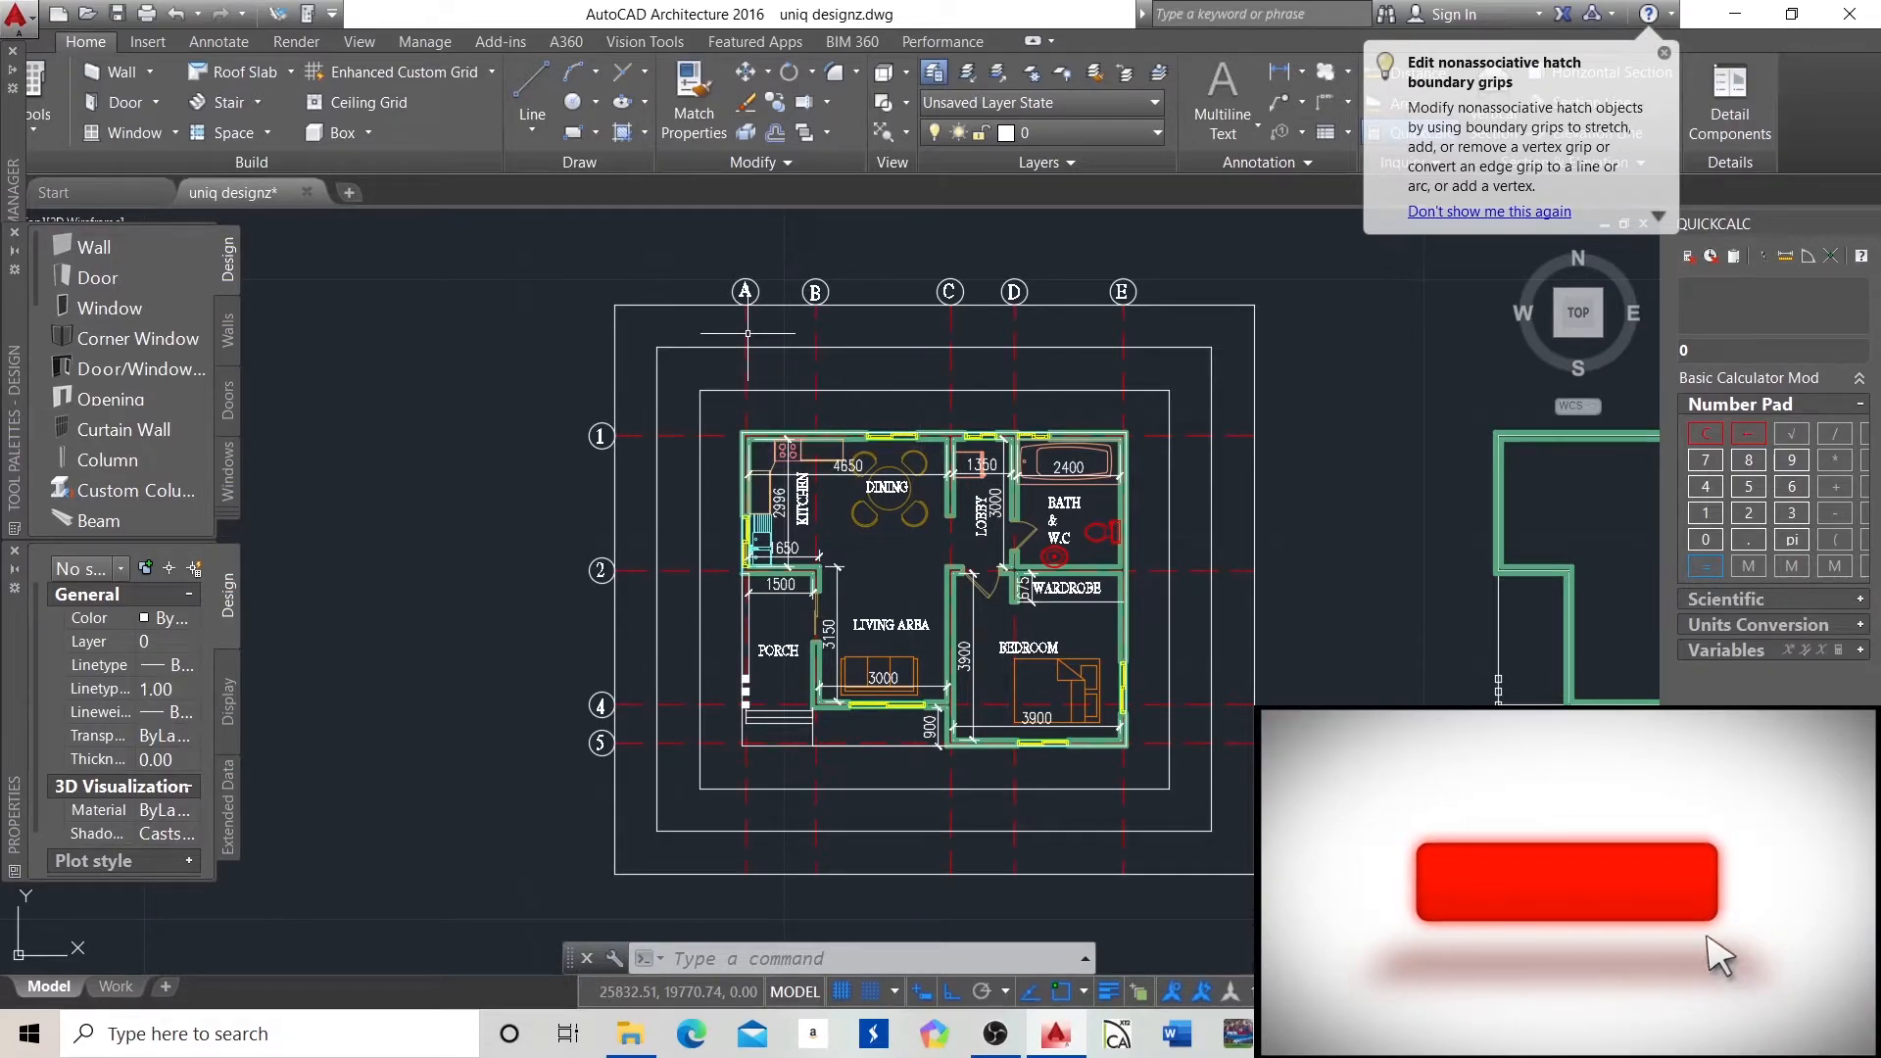
mouse_move(747, 333)
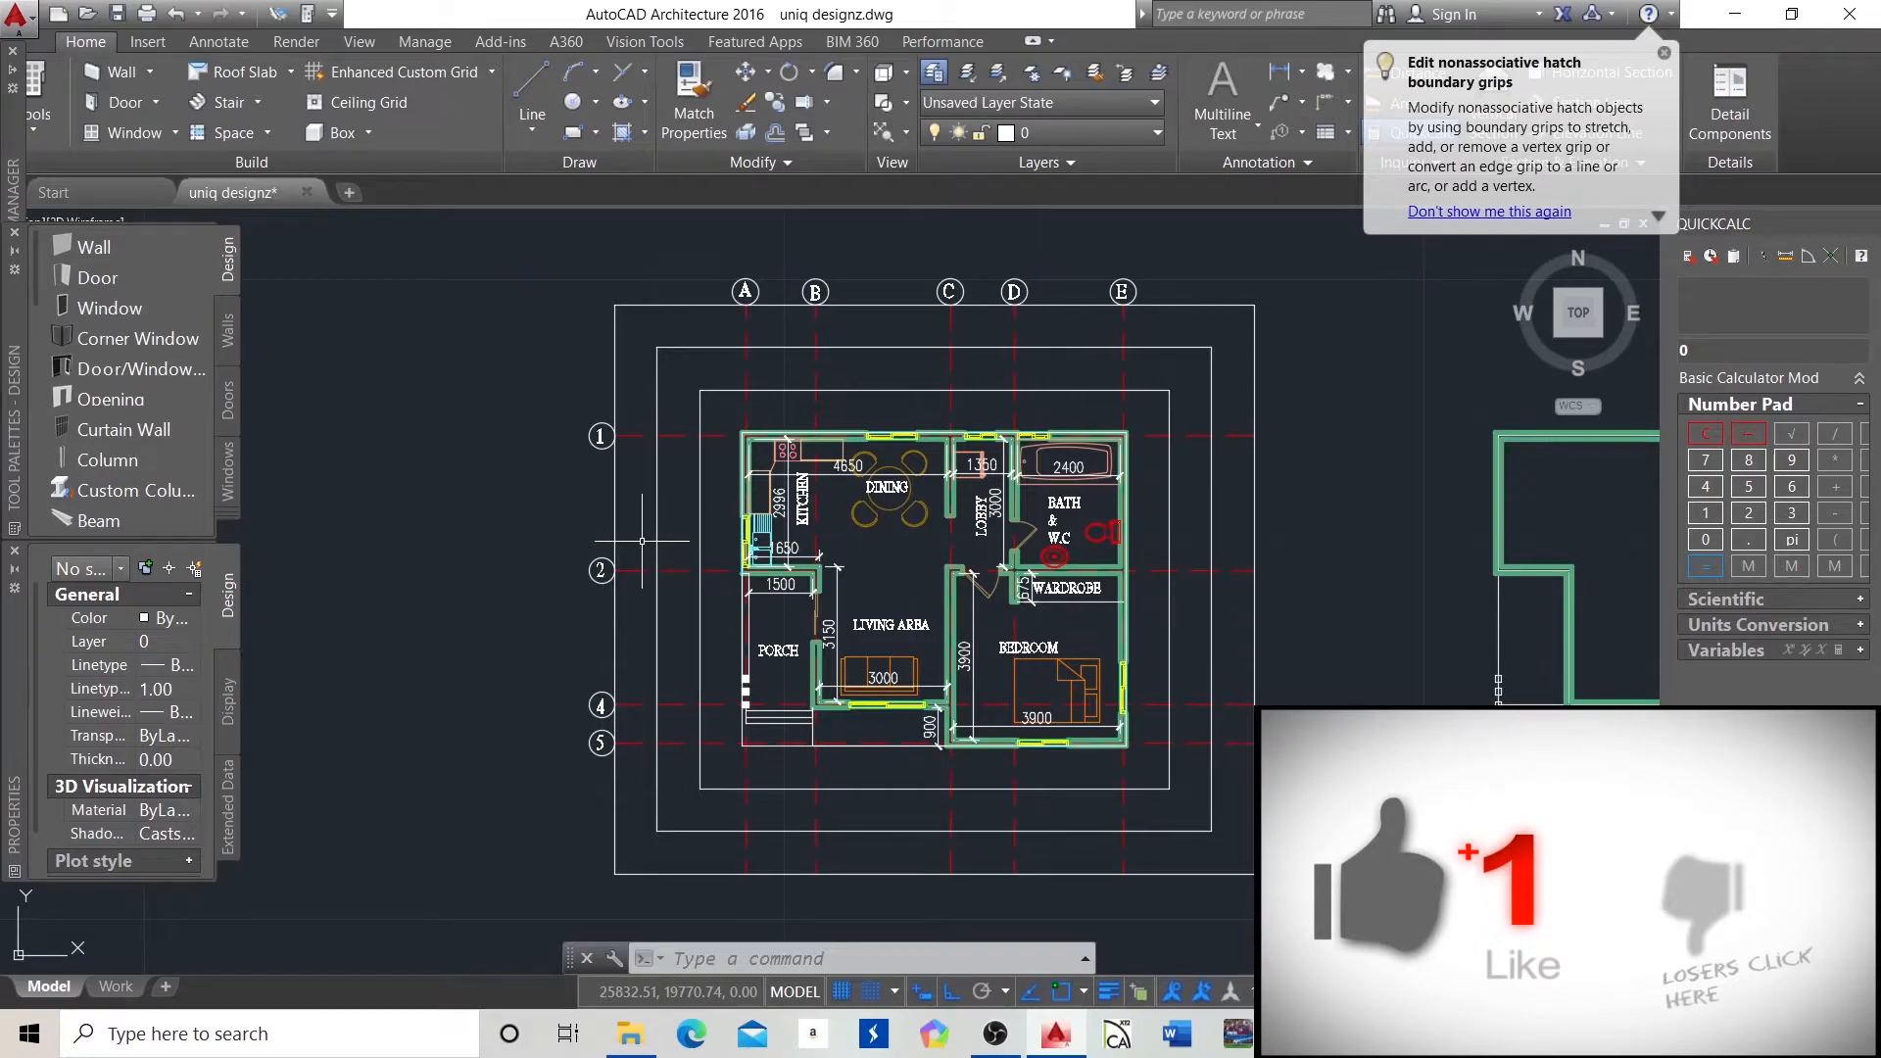
scroll(642, 540, down, 3)
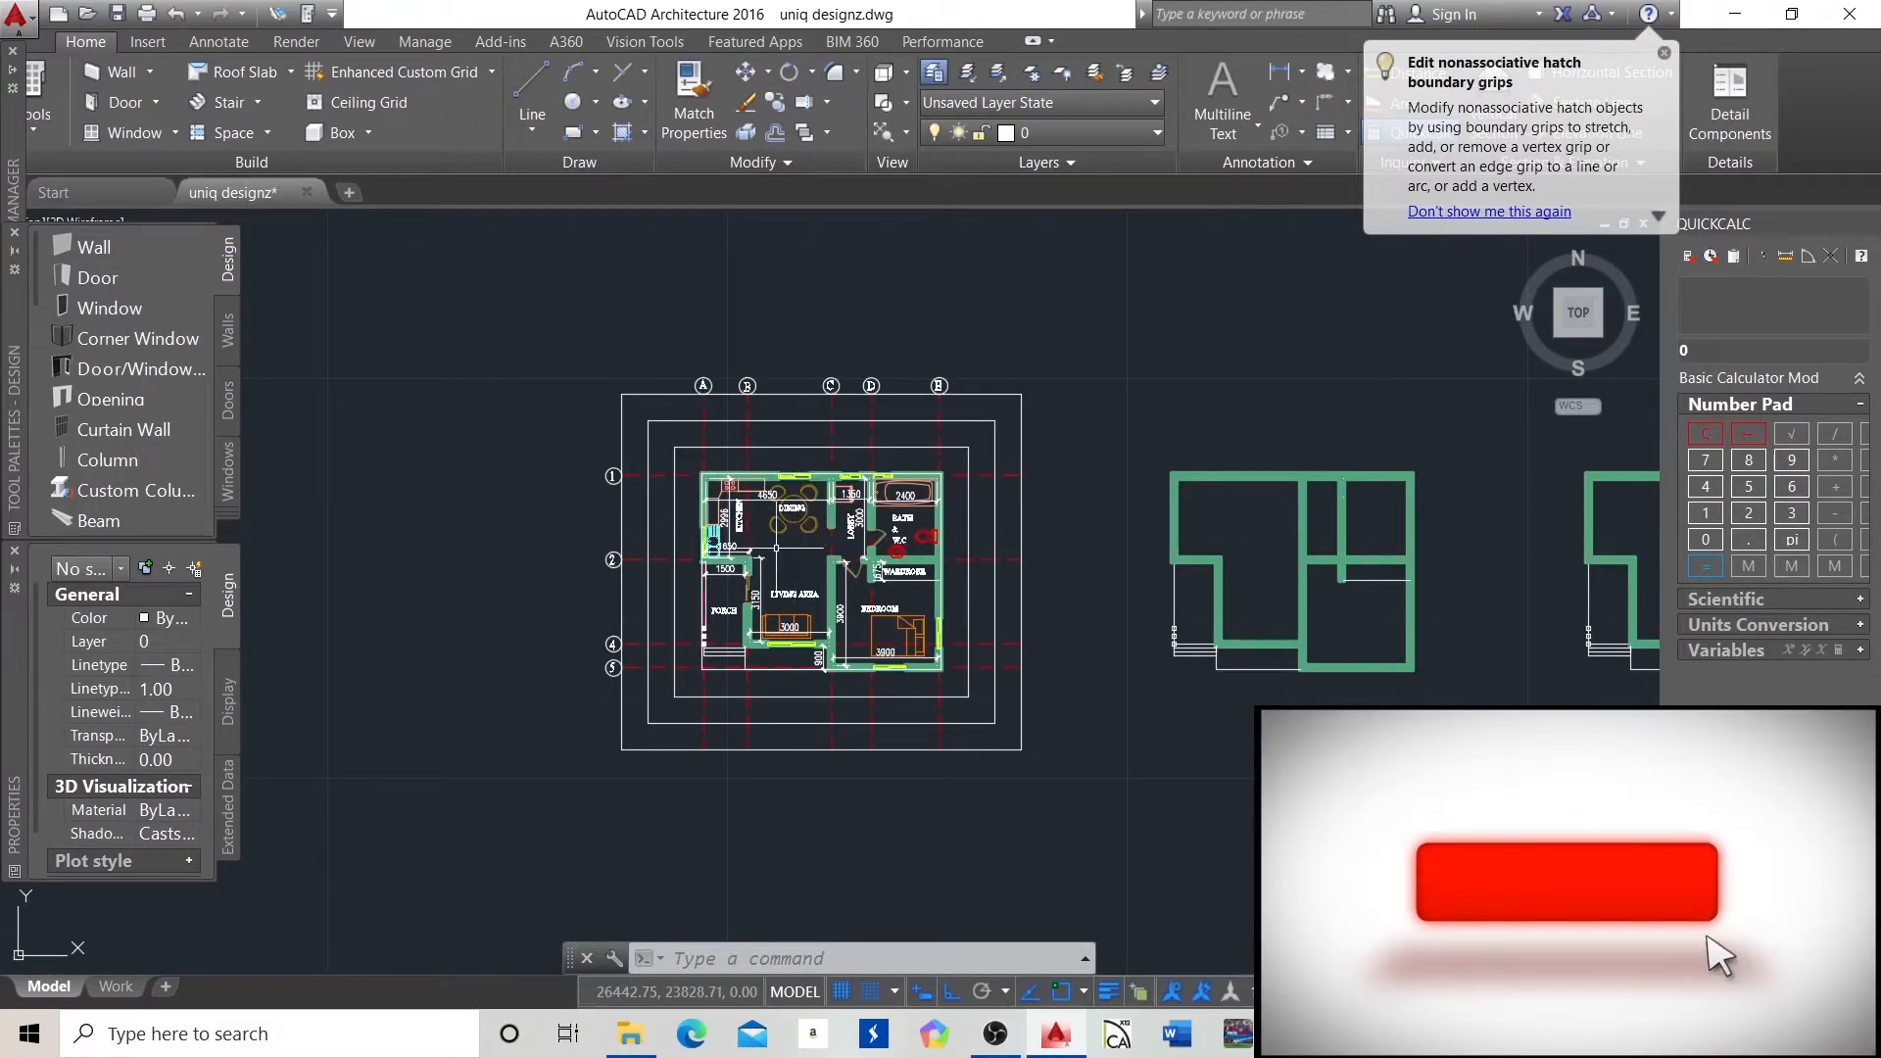
scroll(695, 412, up, 4)
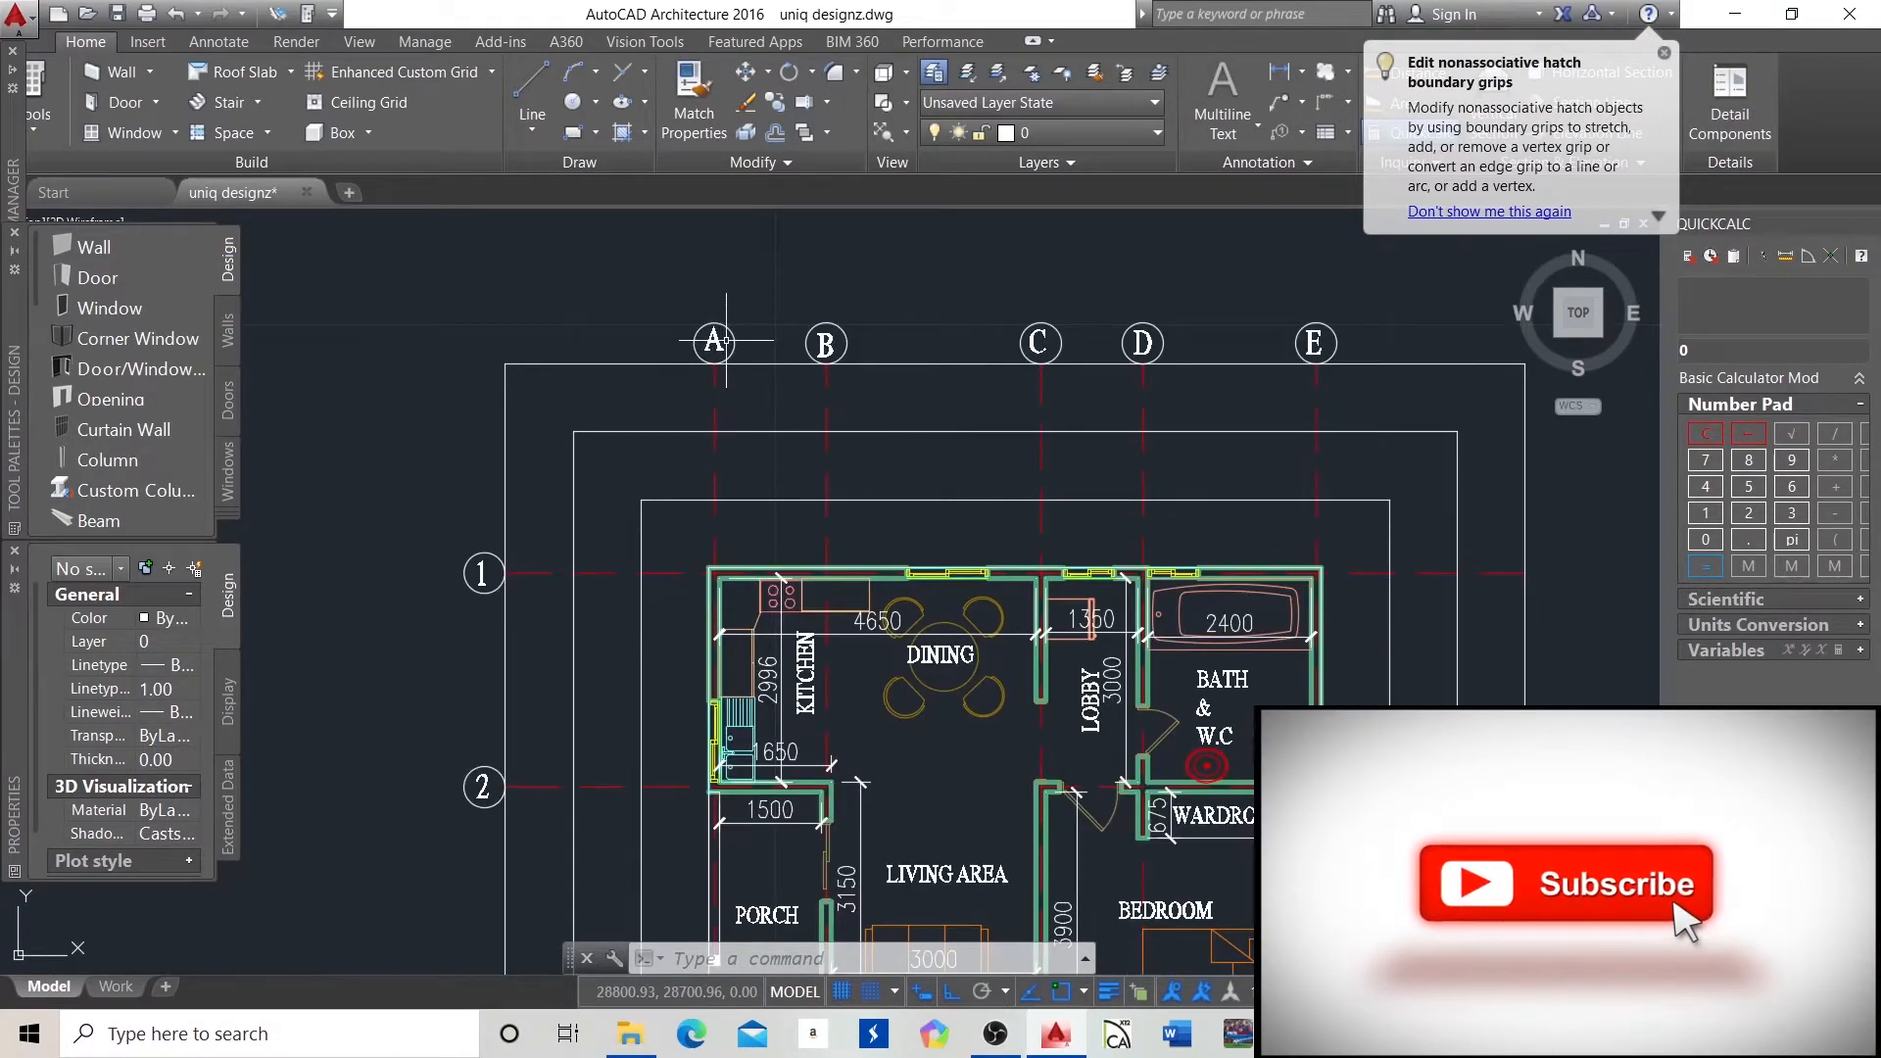
scroll(714, 340, down, 6)
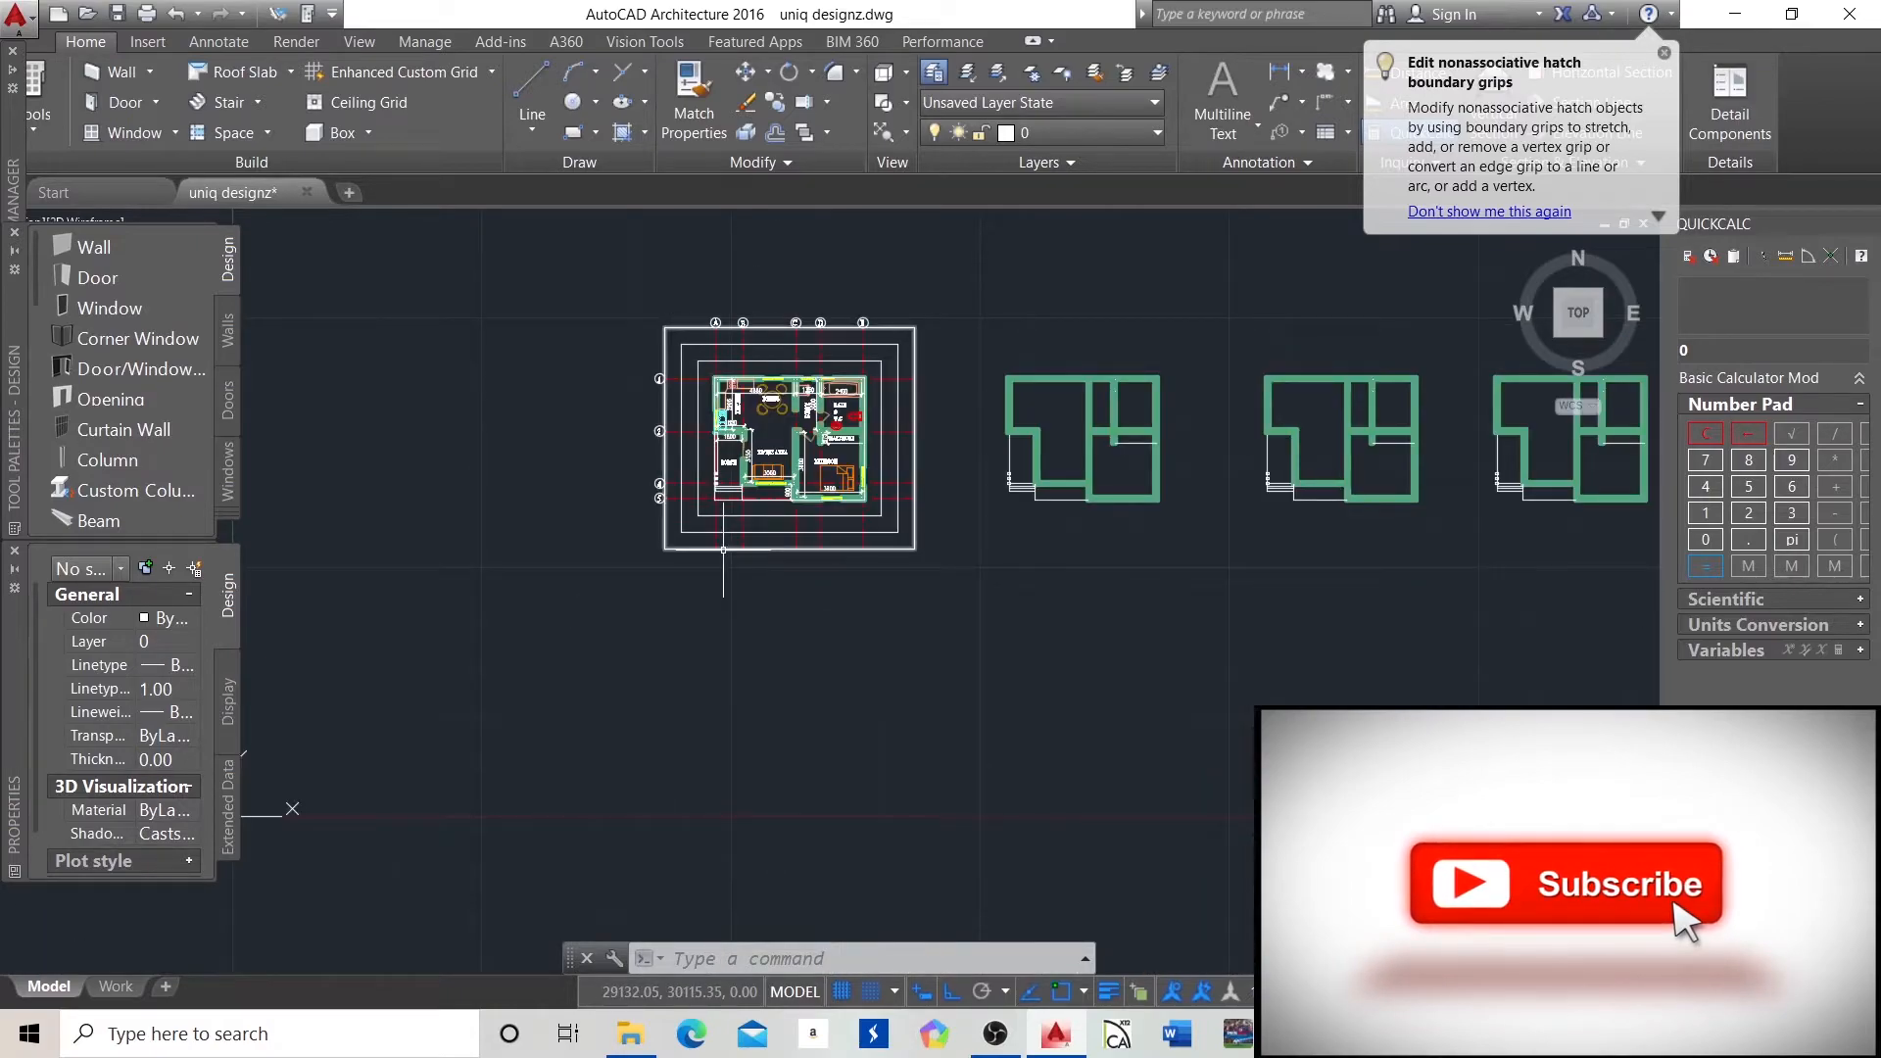
scroll(718, 364, up, 4)
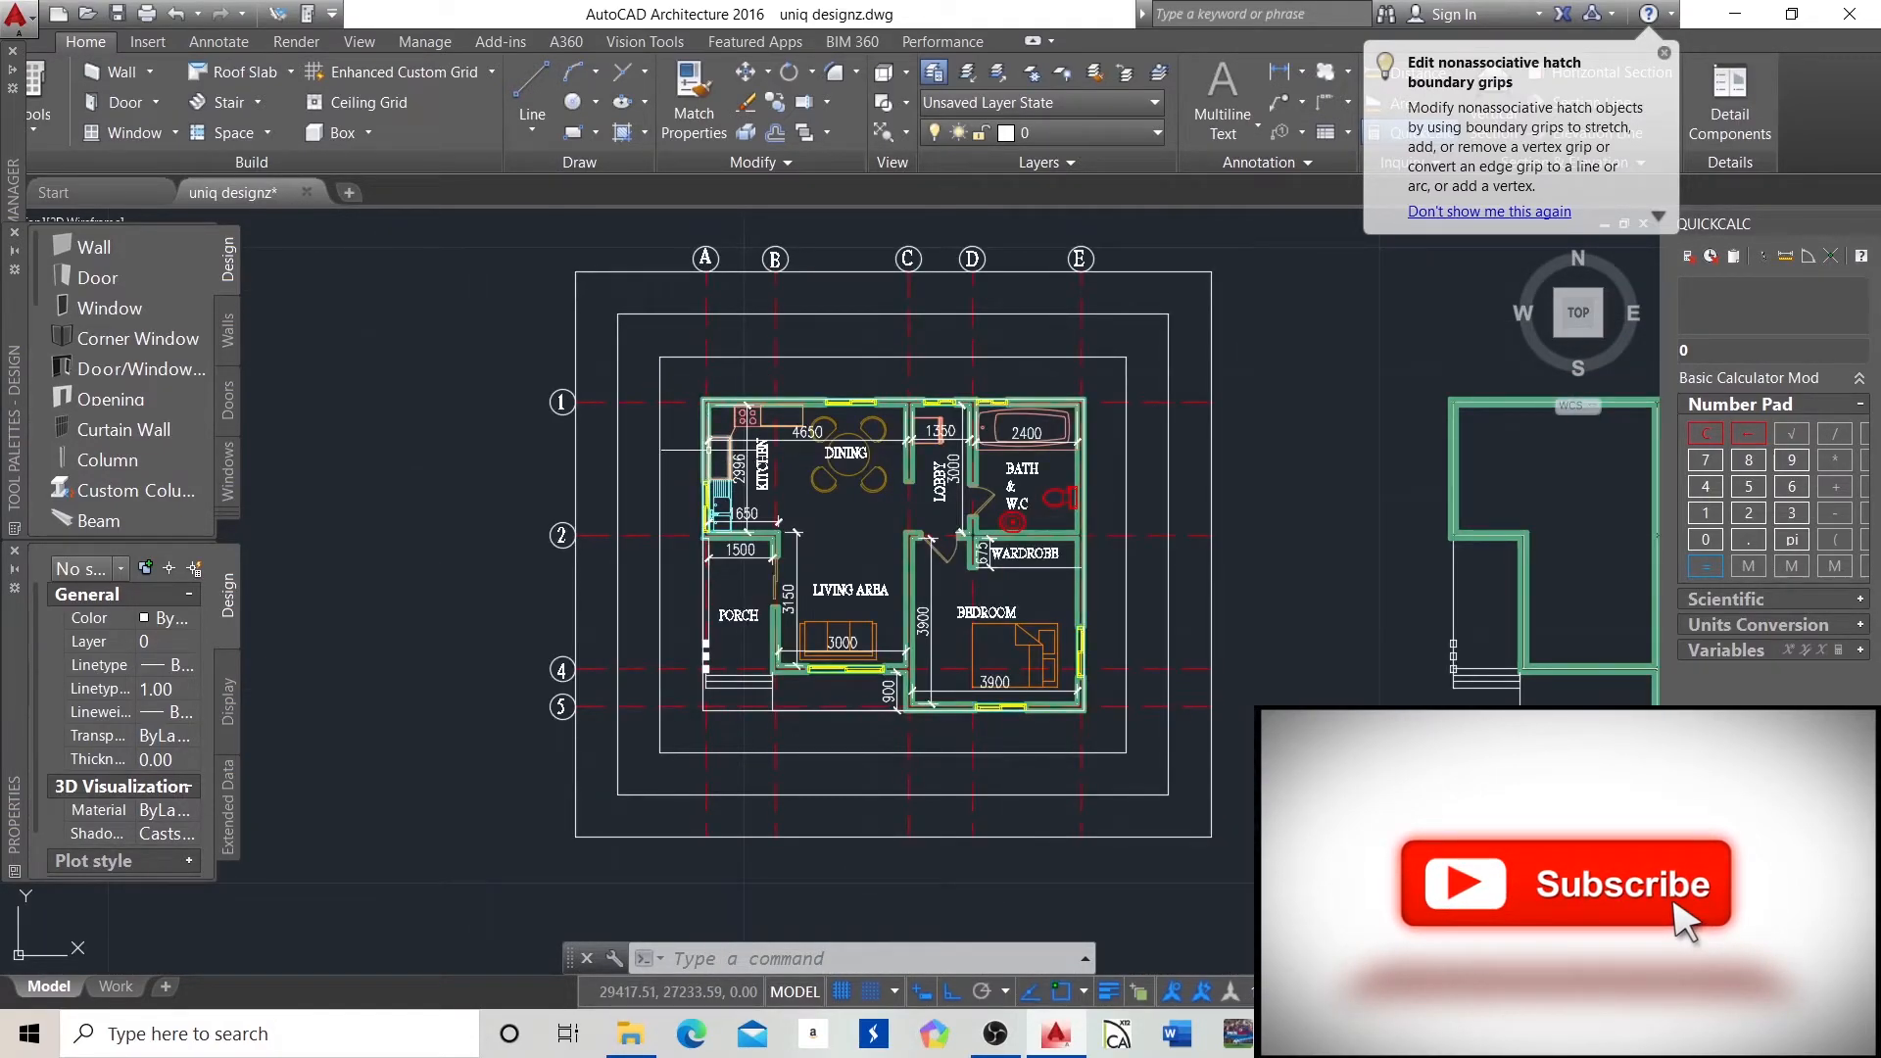
mouse_move(715, 455)
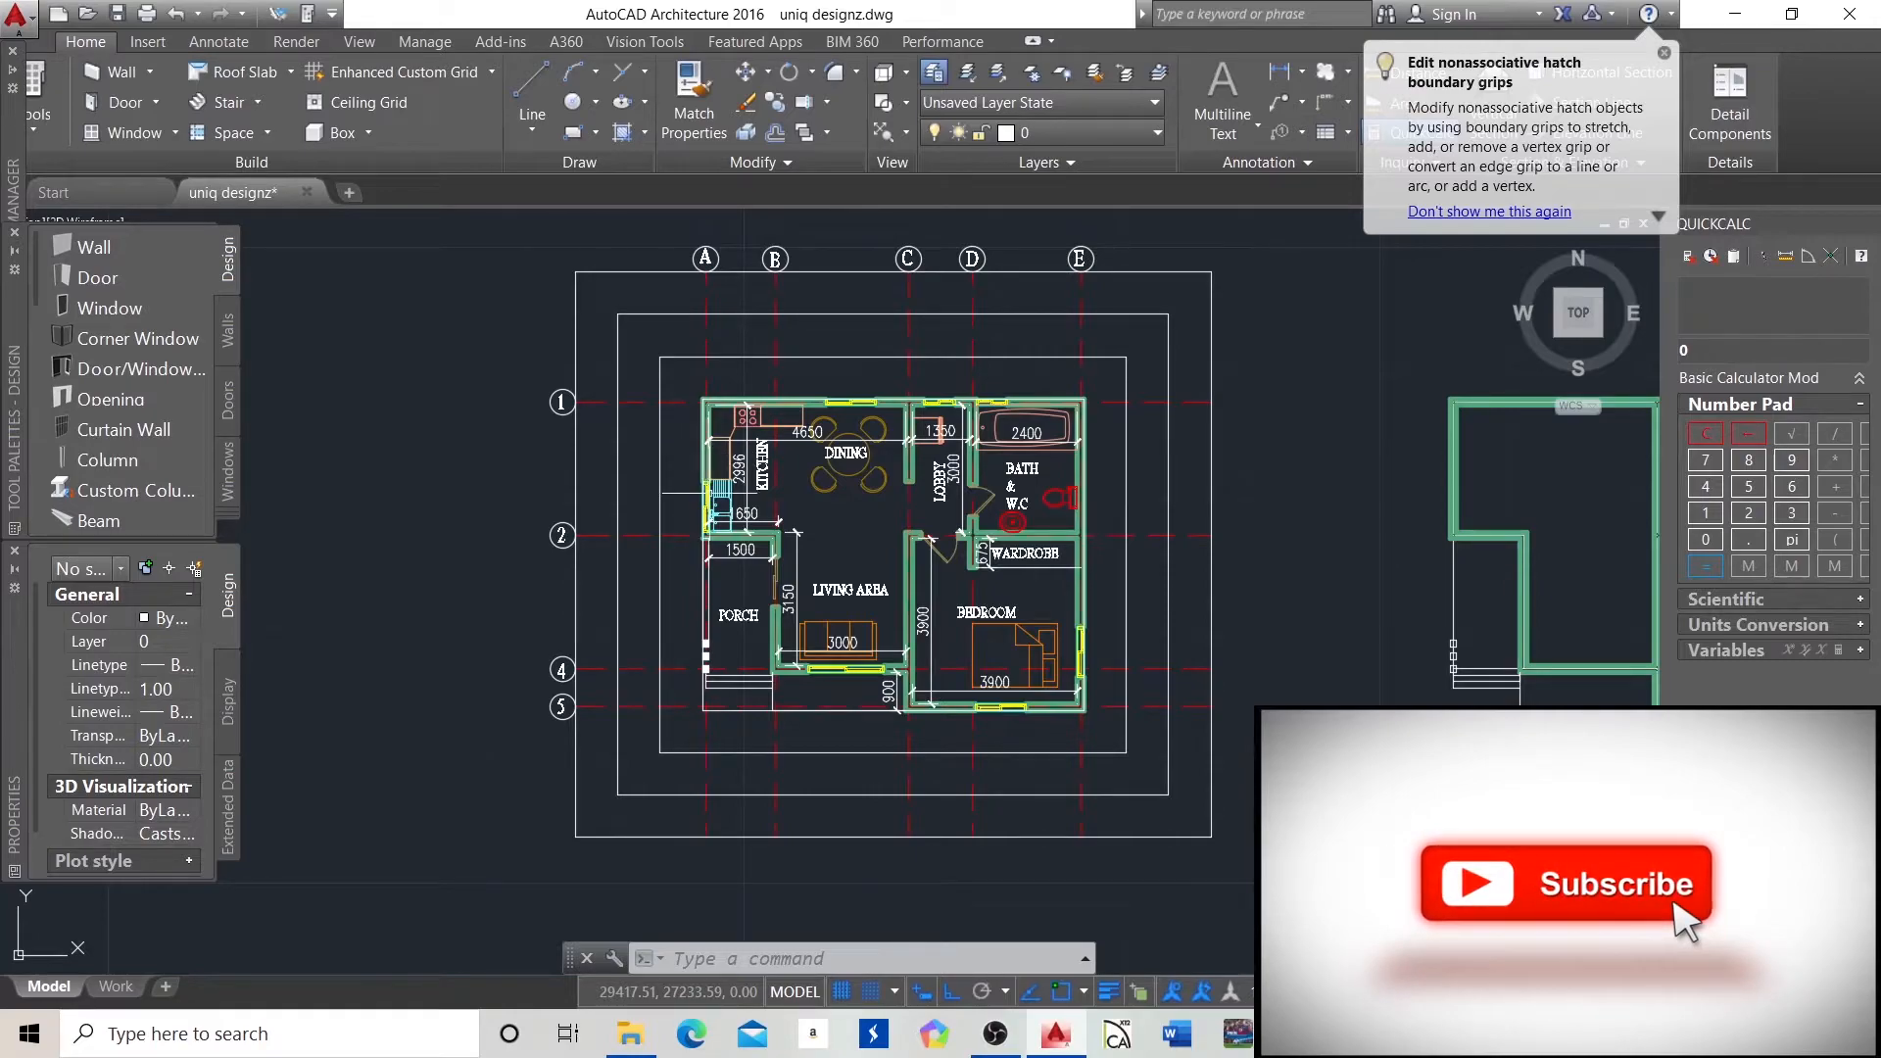
scroll(685, 563, down, 2)
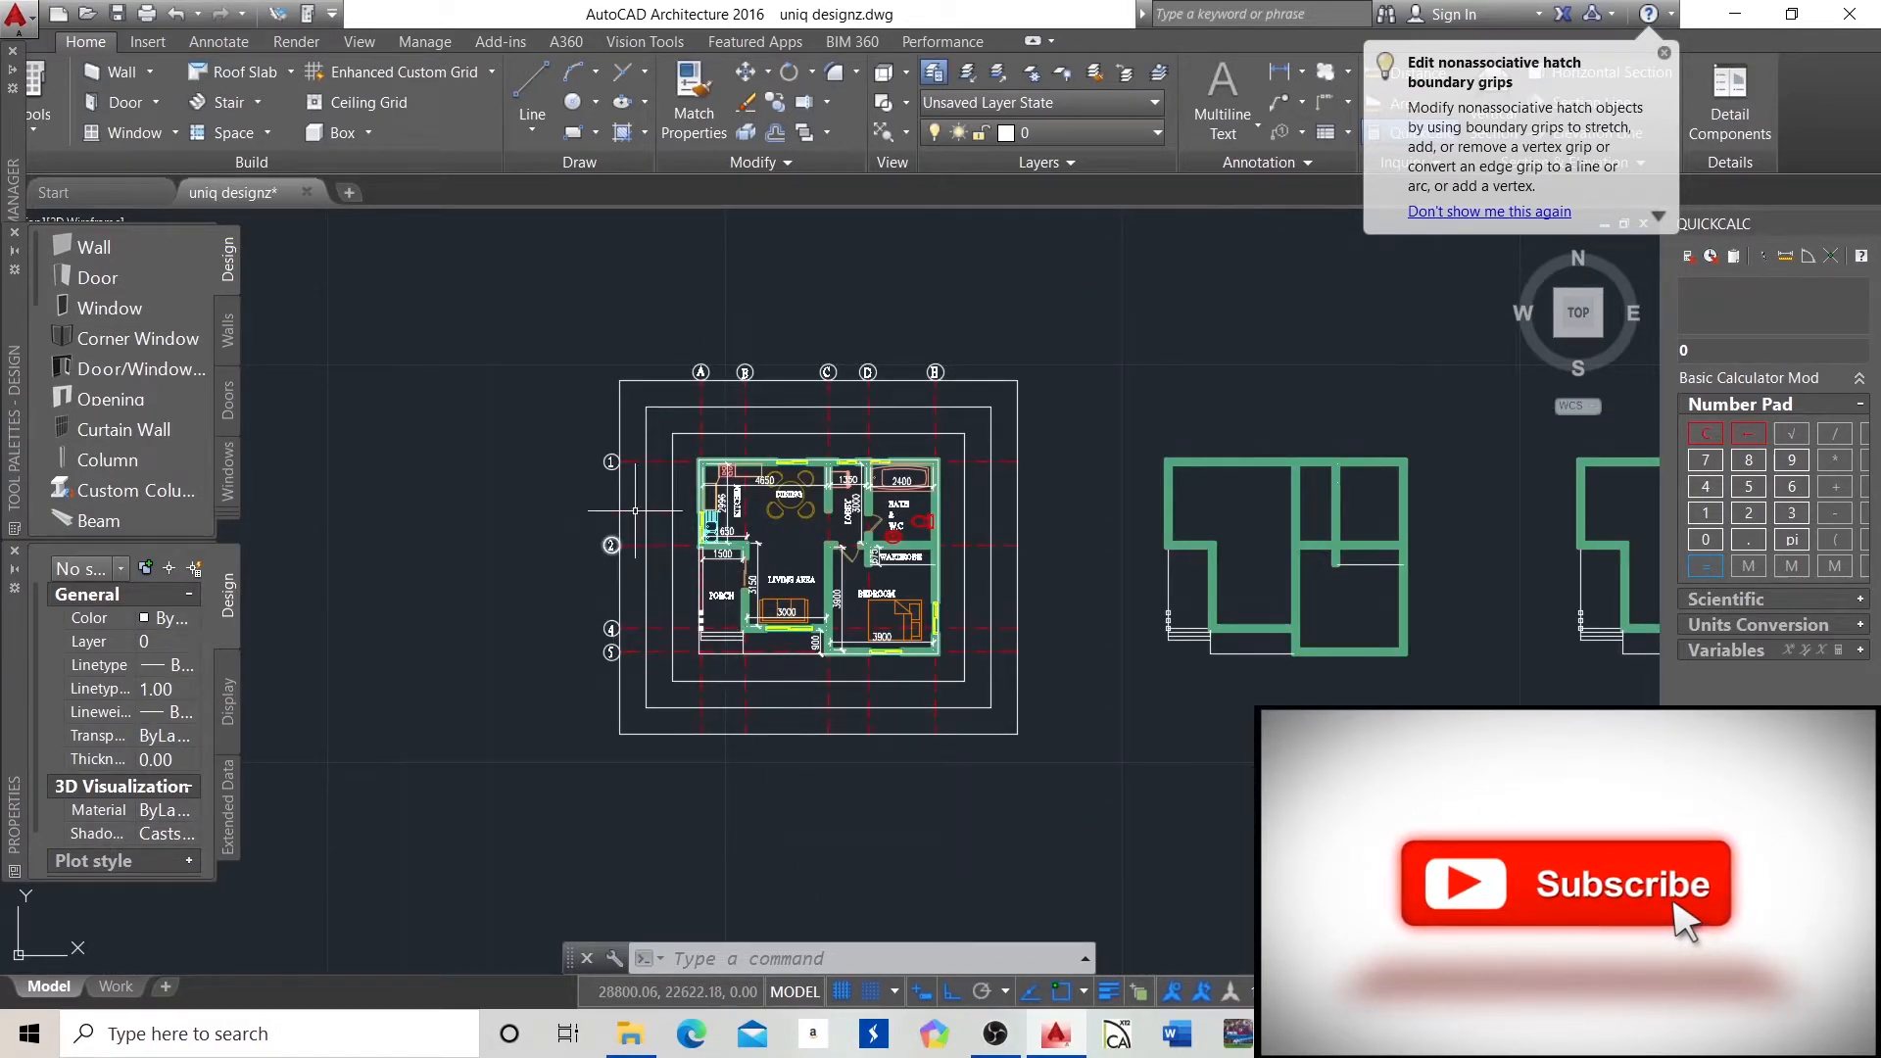
scroll(784, 348, up, 5)
scroll(1068, 391, down, 2)
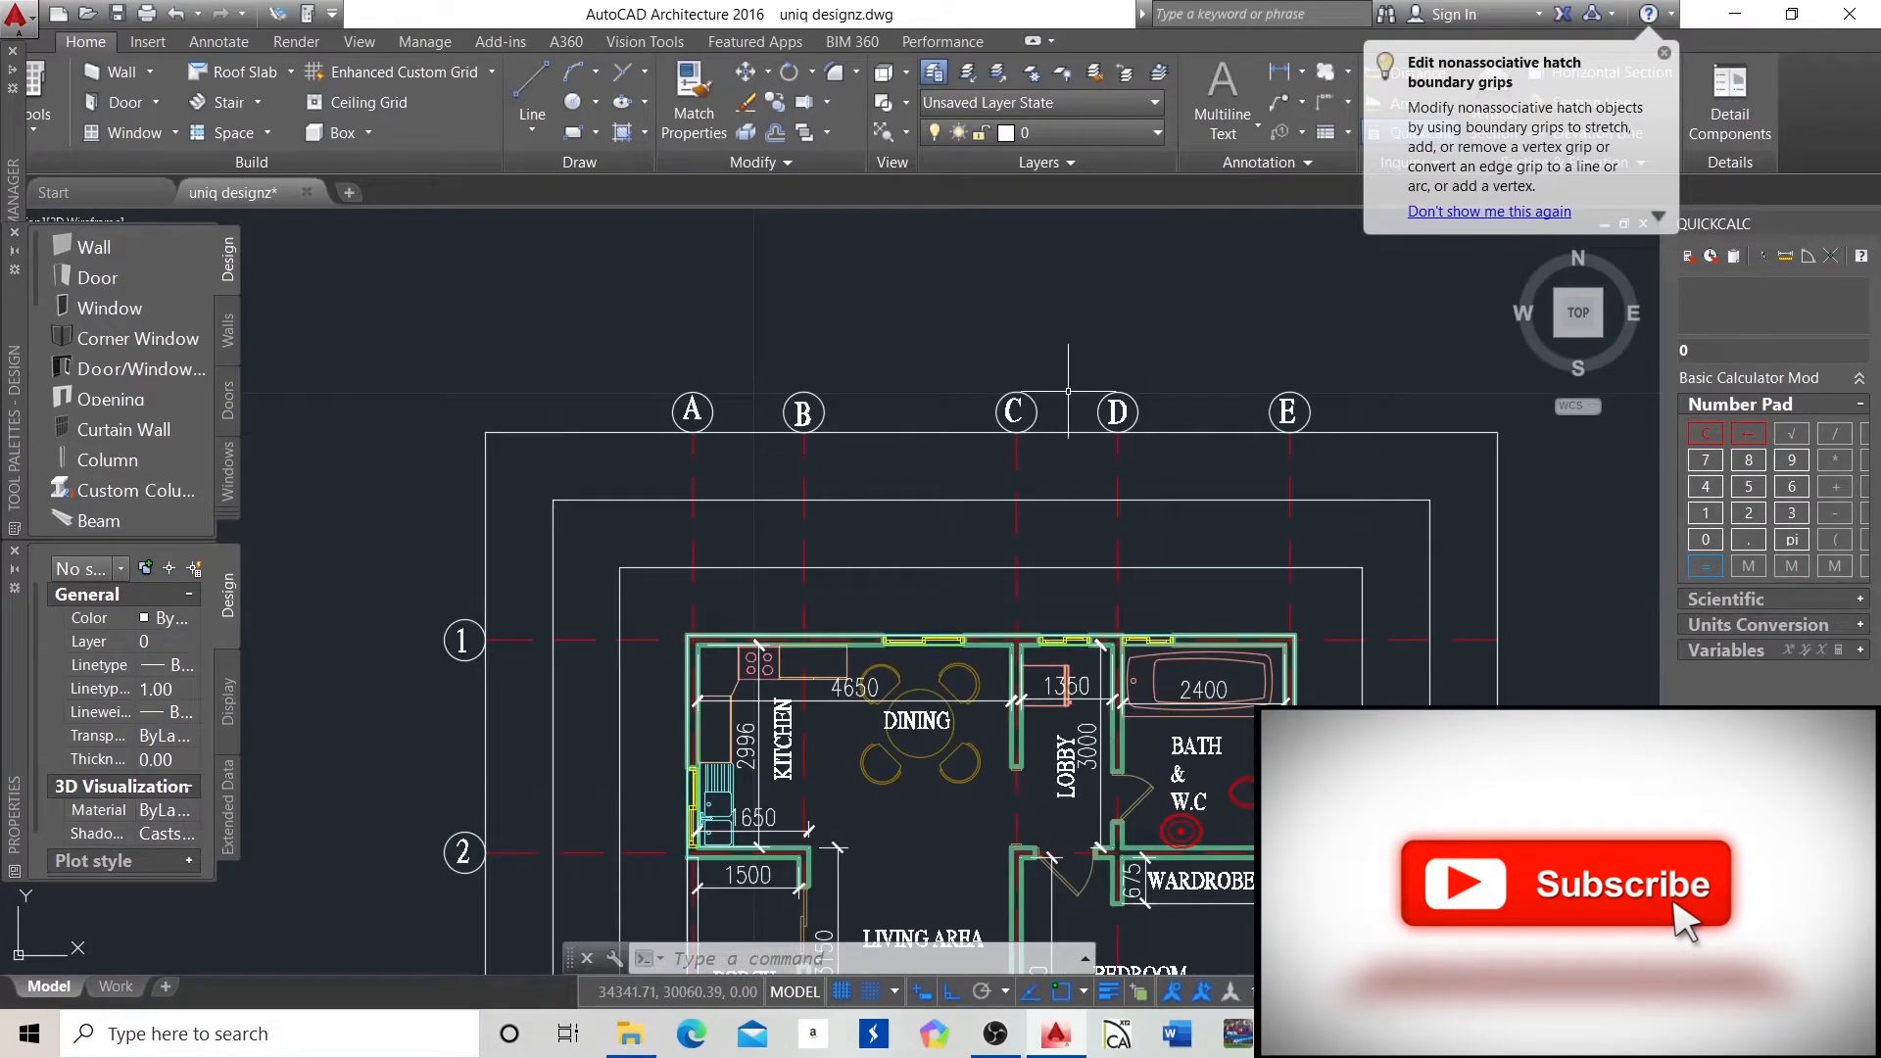
click(1375, 376)
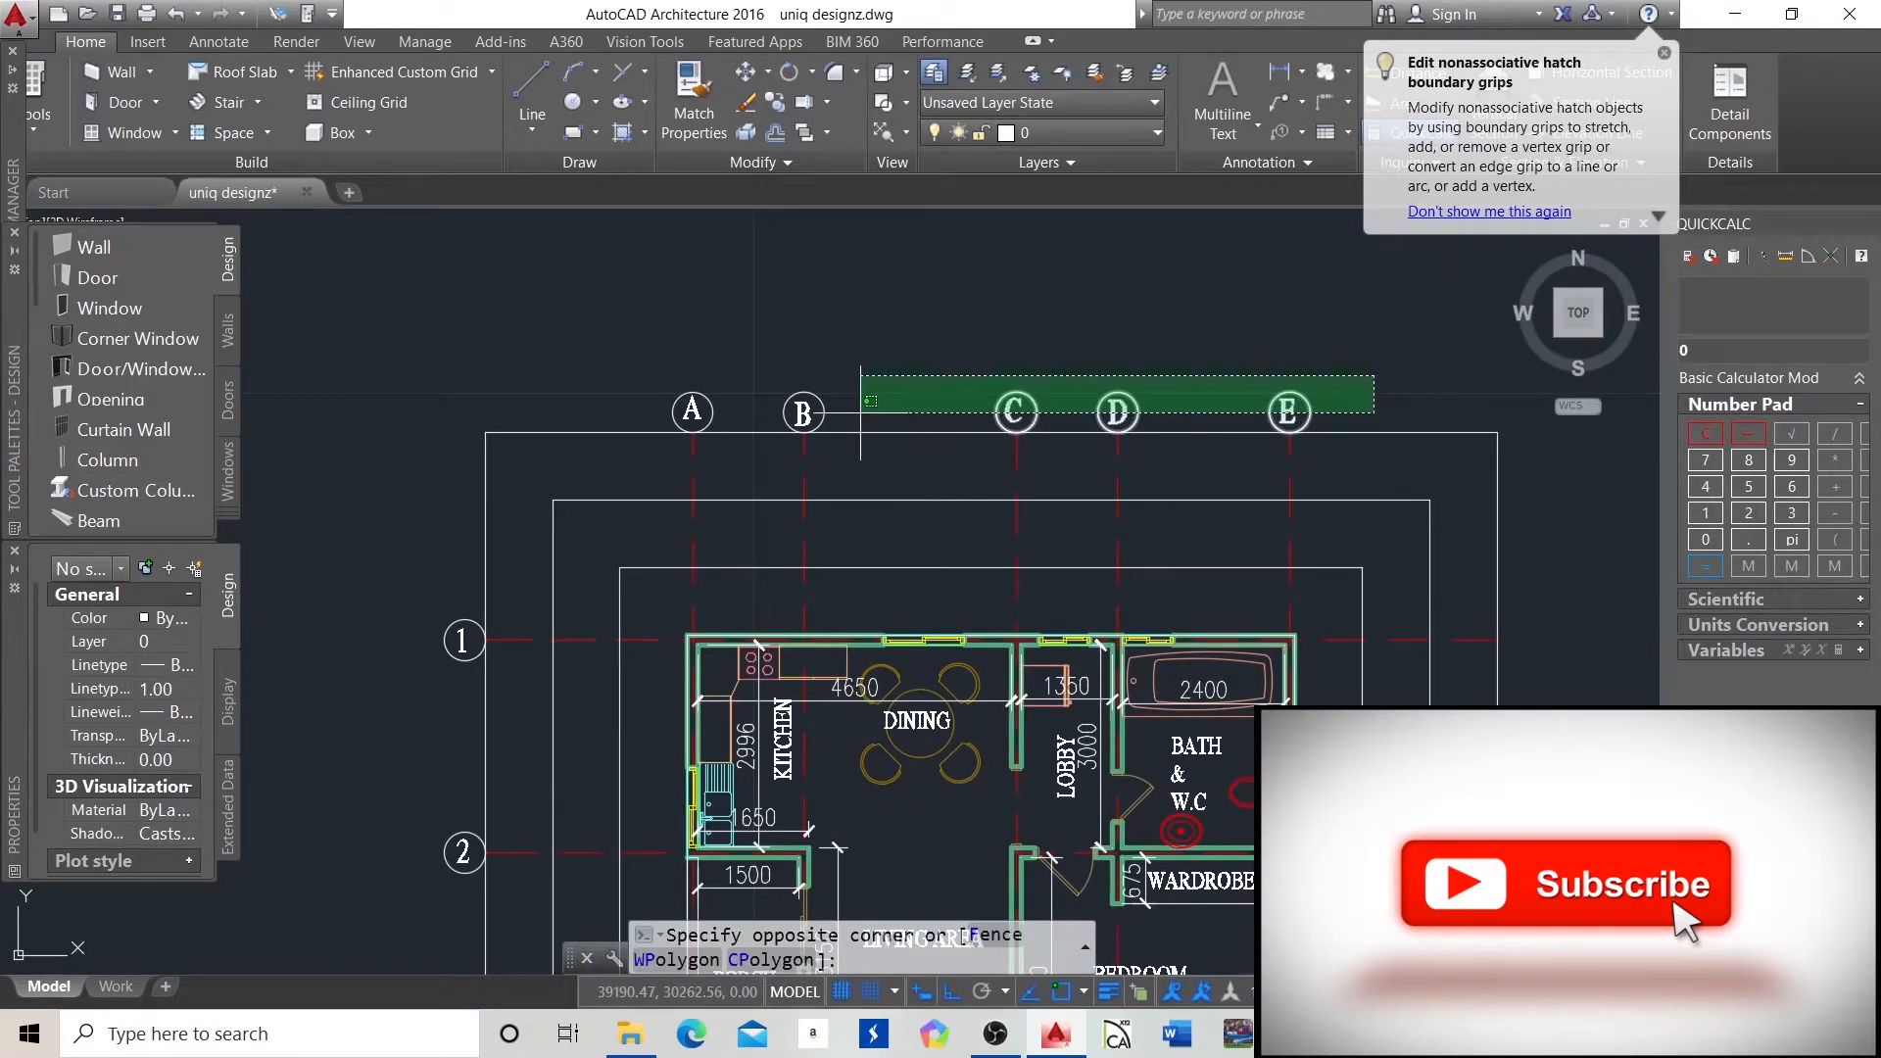
click(650, 426)
key(Escape)
key(Escape)
key(Escape)
scroll(664, 456, down, 2)
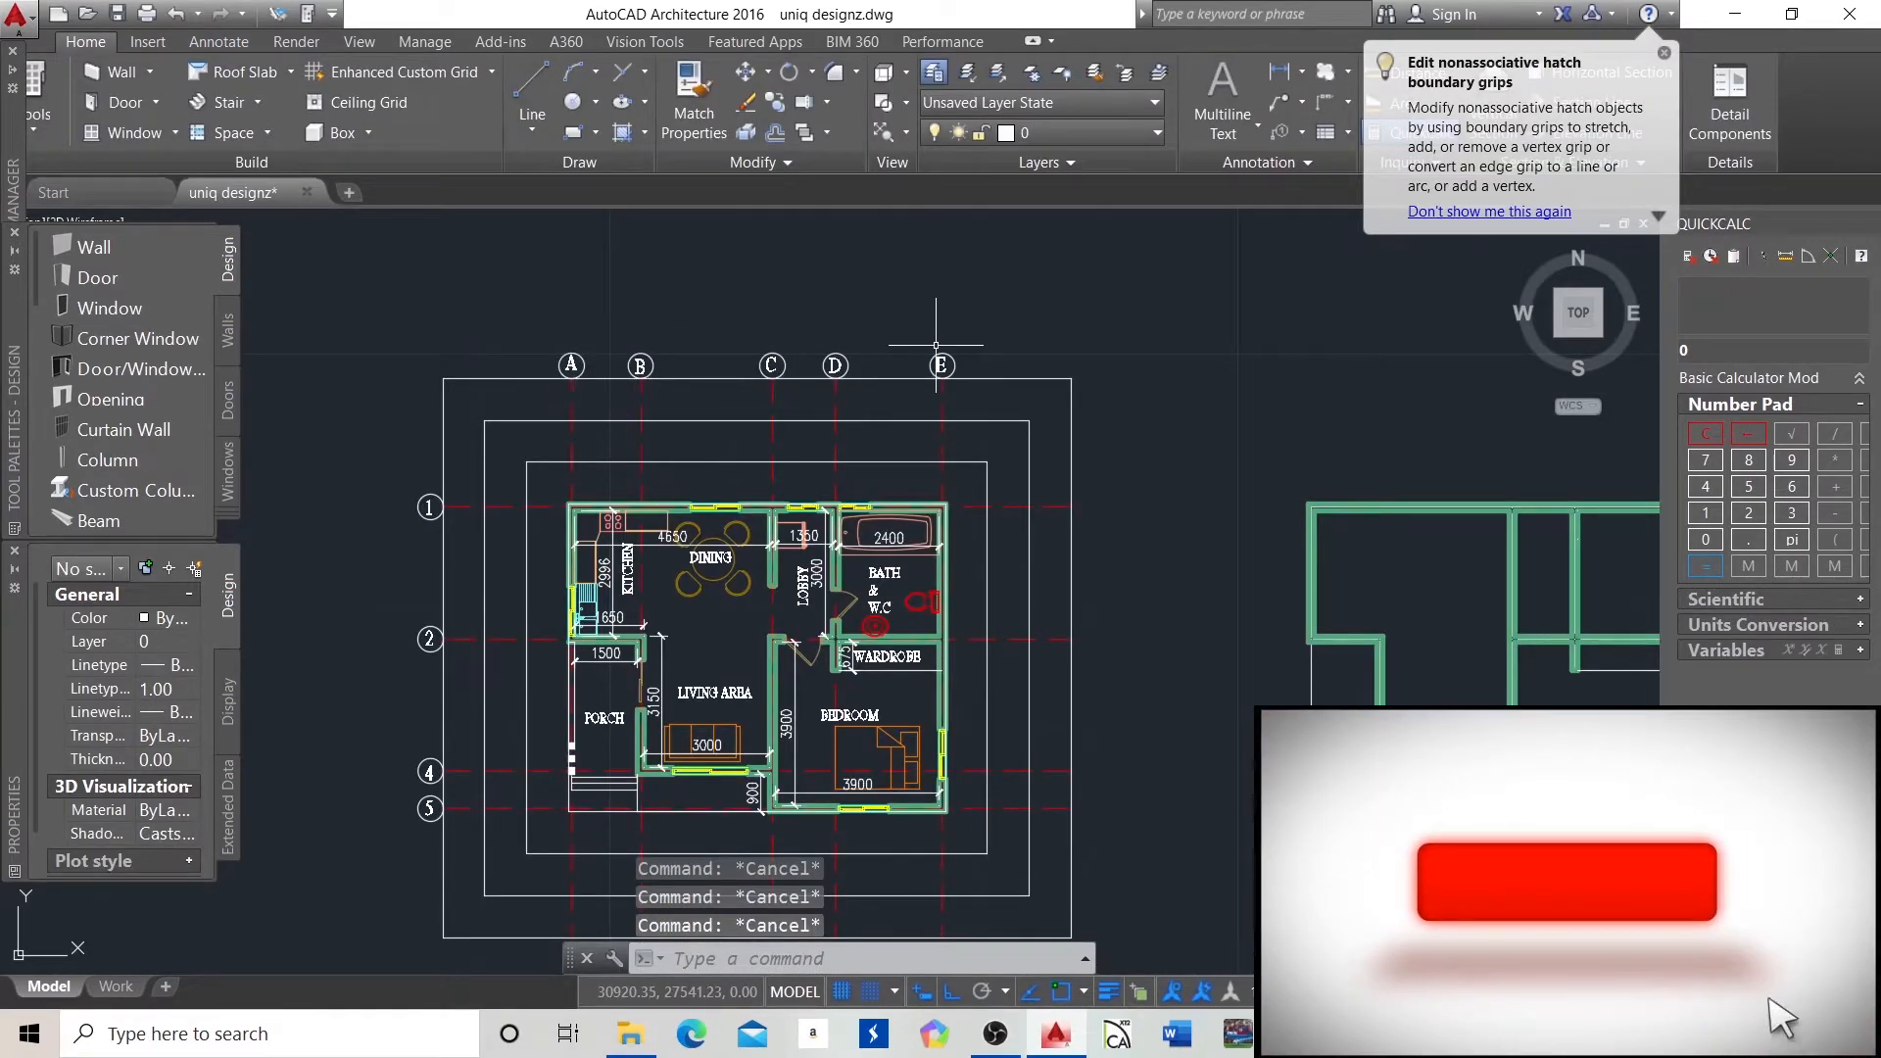
Copy the lettered grid bubbles A to E from above the plan straight down to the lower ends of their grid lines.
click(1019, 313)
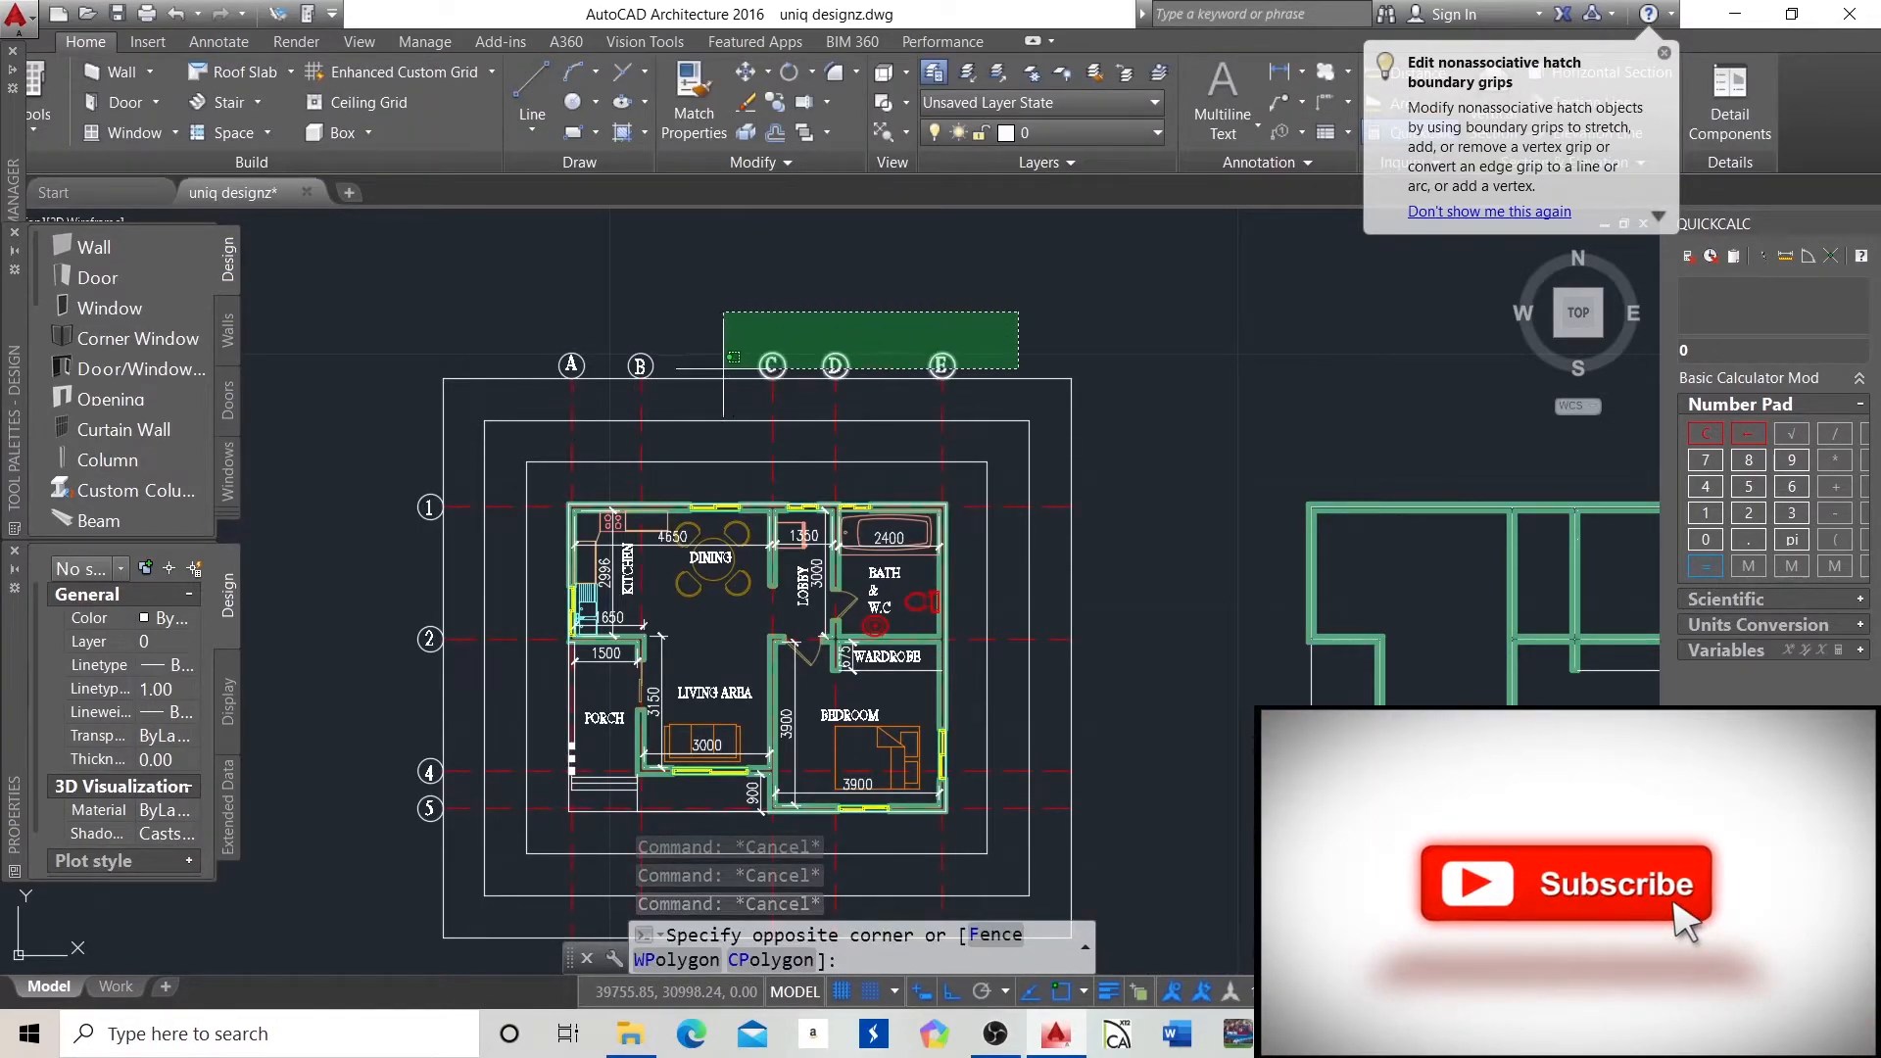
click(524, 382)
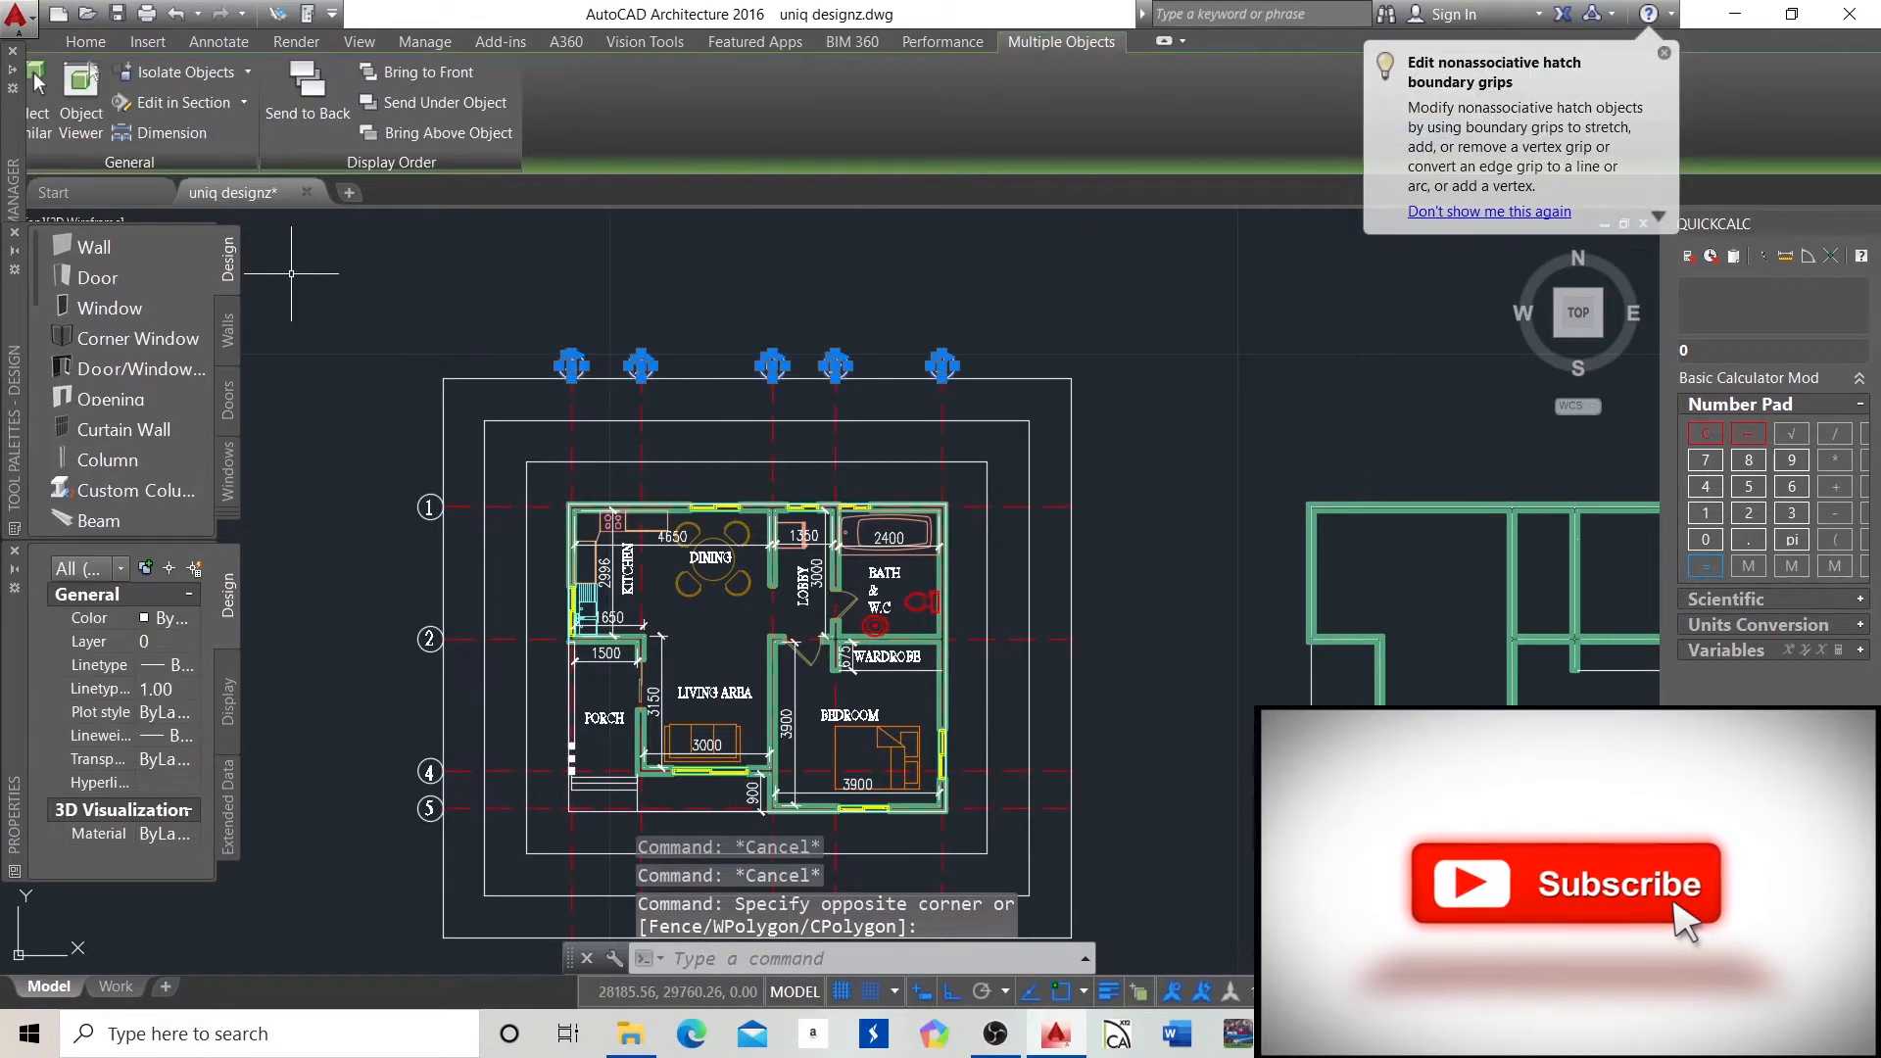
click(86, 41)
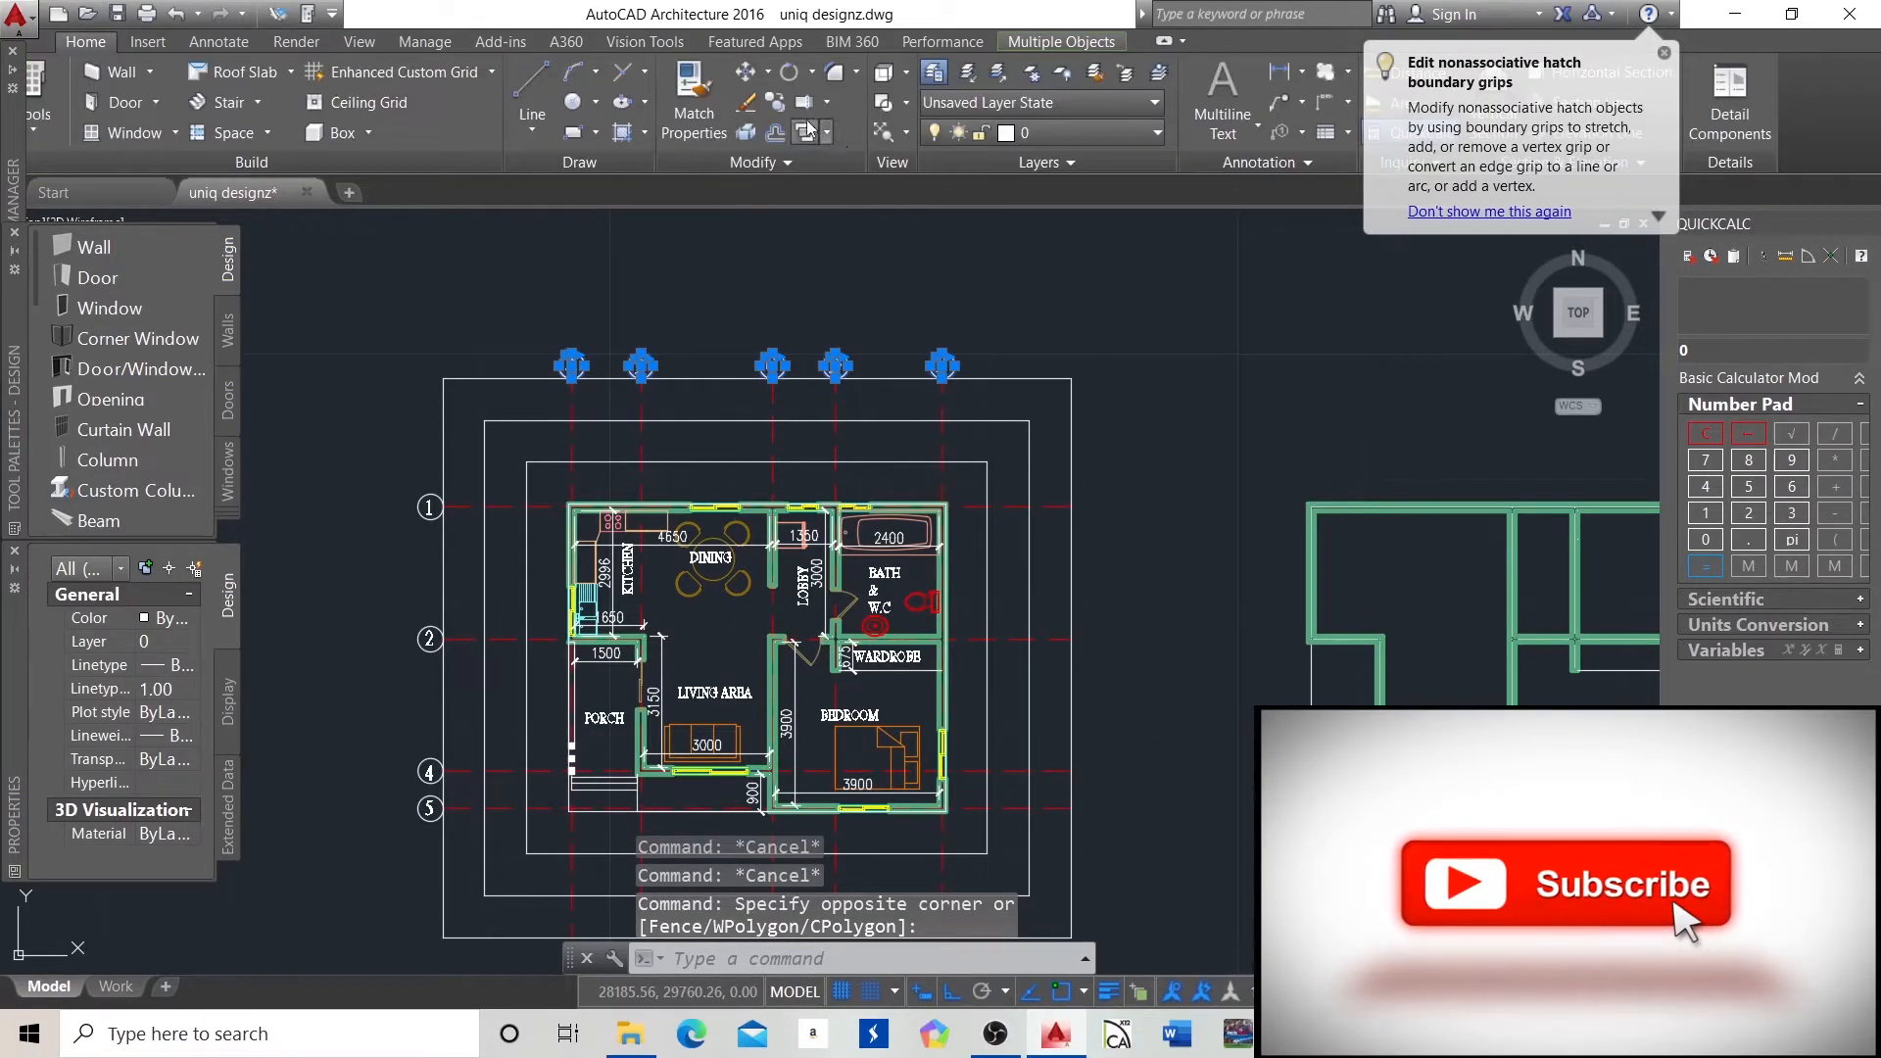
click(774, 102)
scroll(548, 353, up, 6)
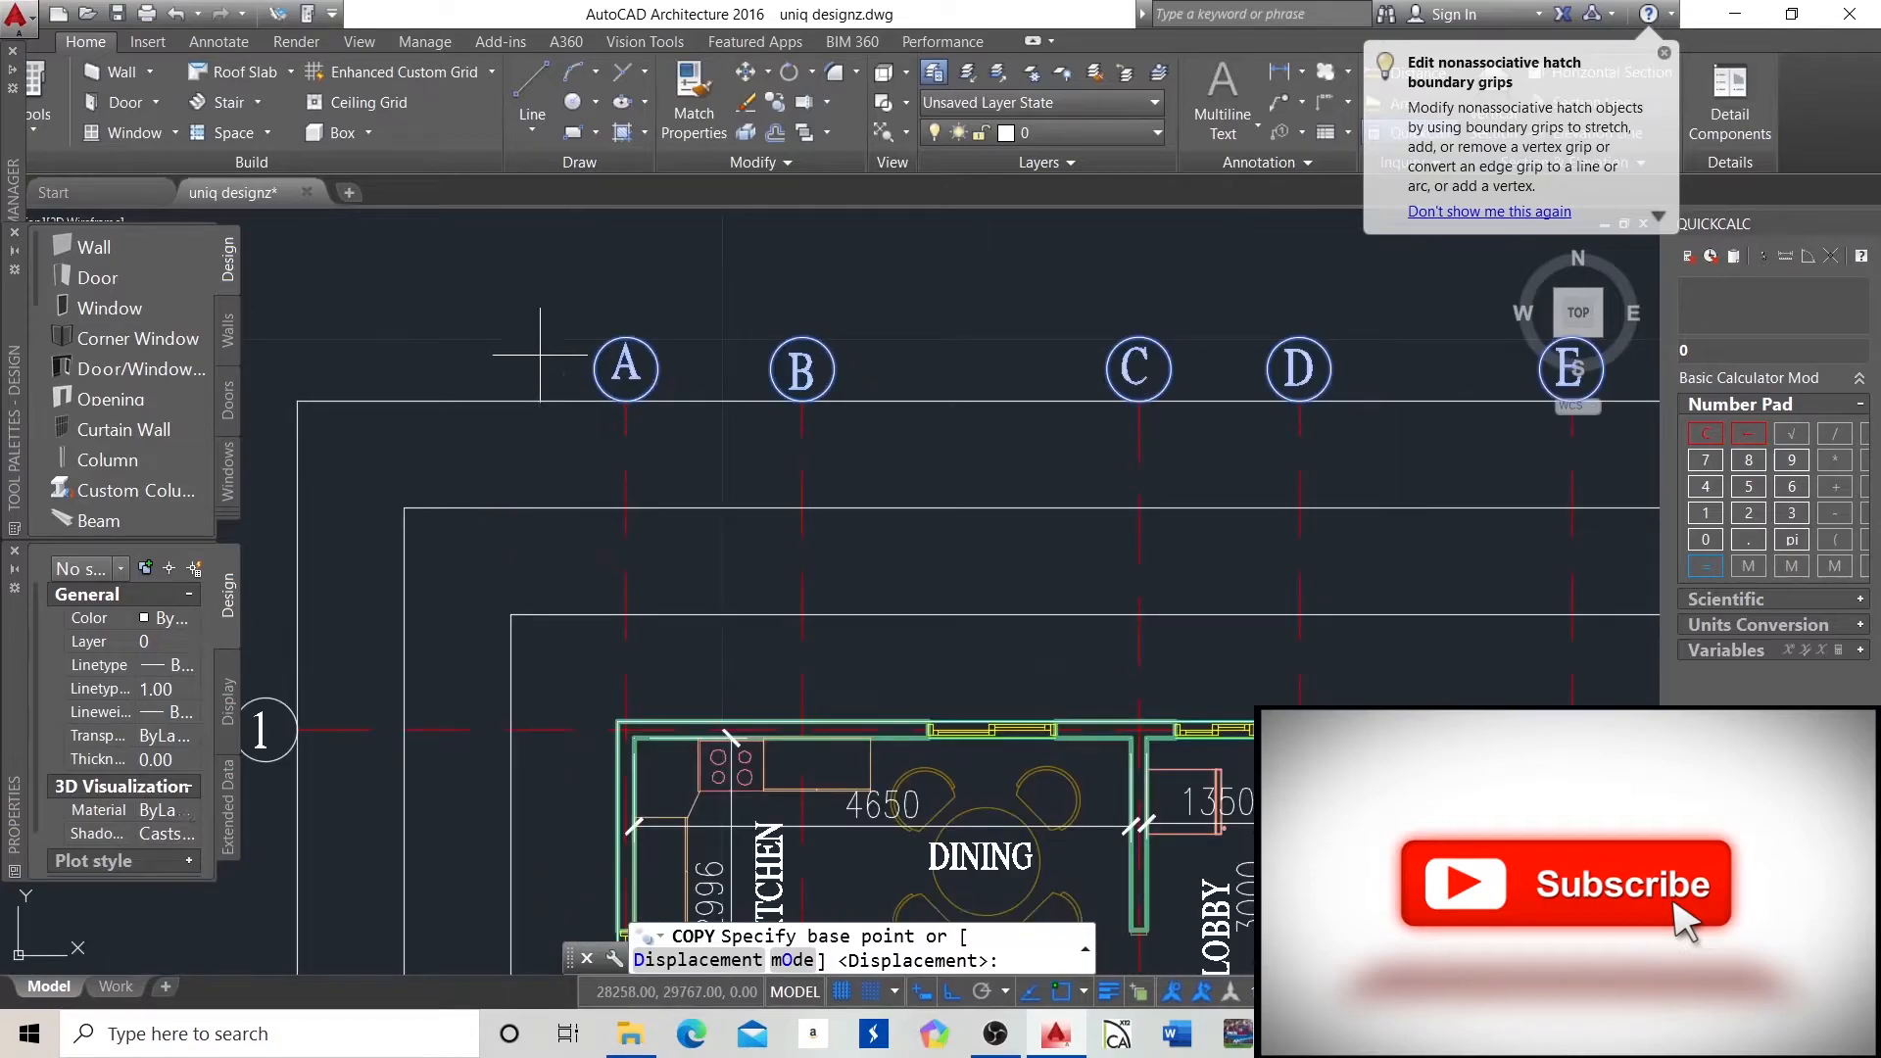
click(638, 350)
scroll(632, 294, down, 5)
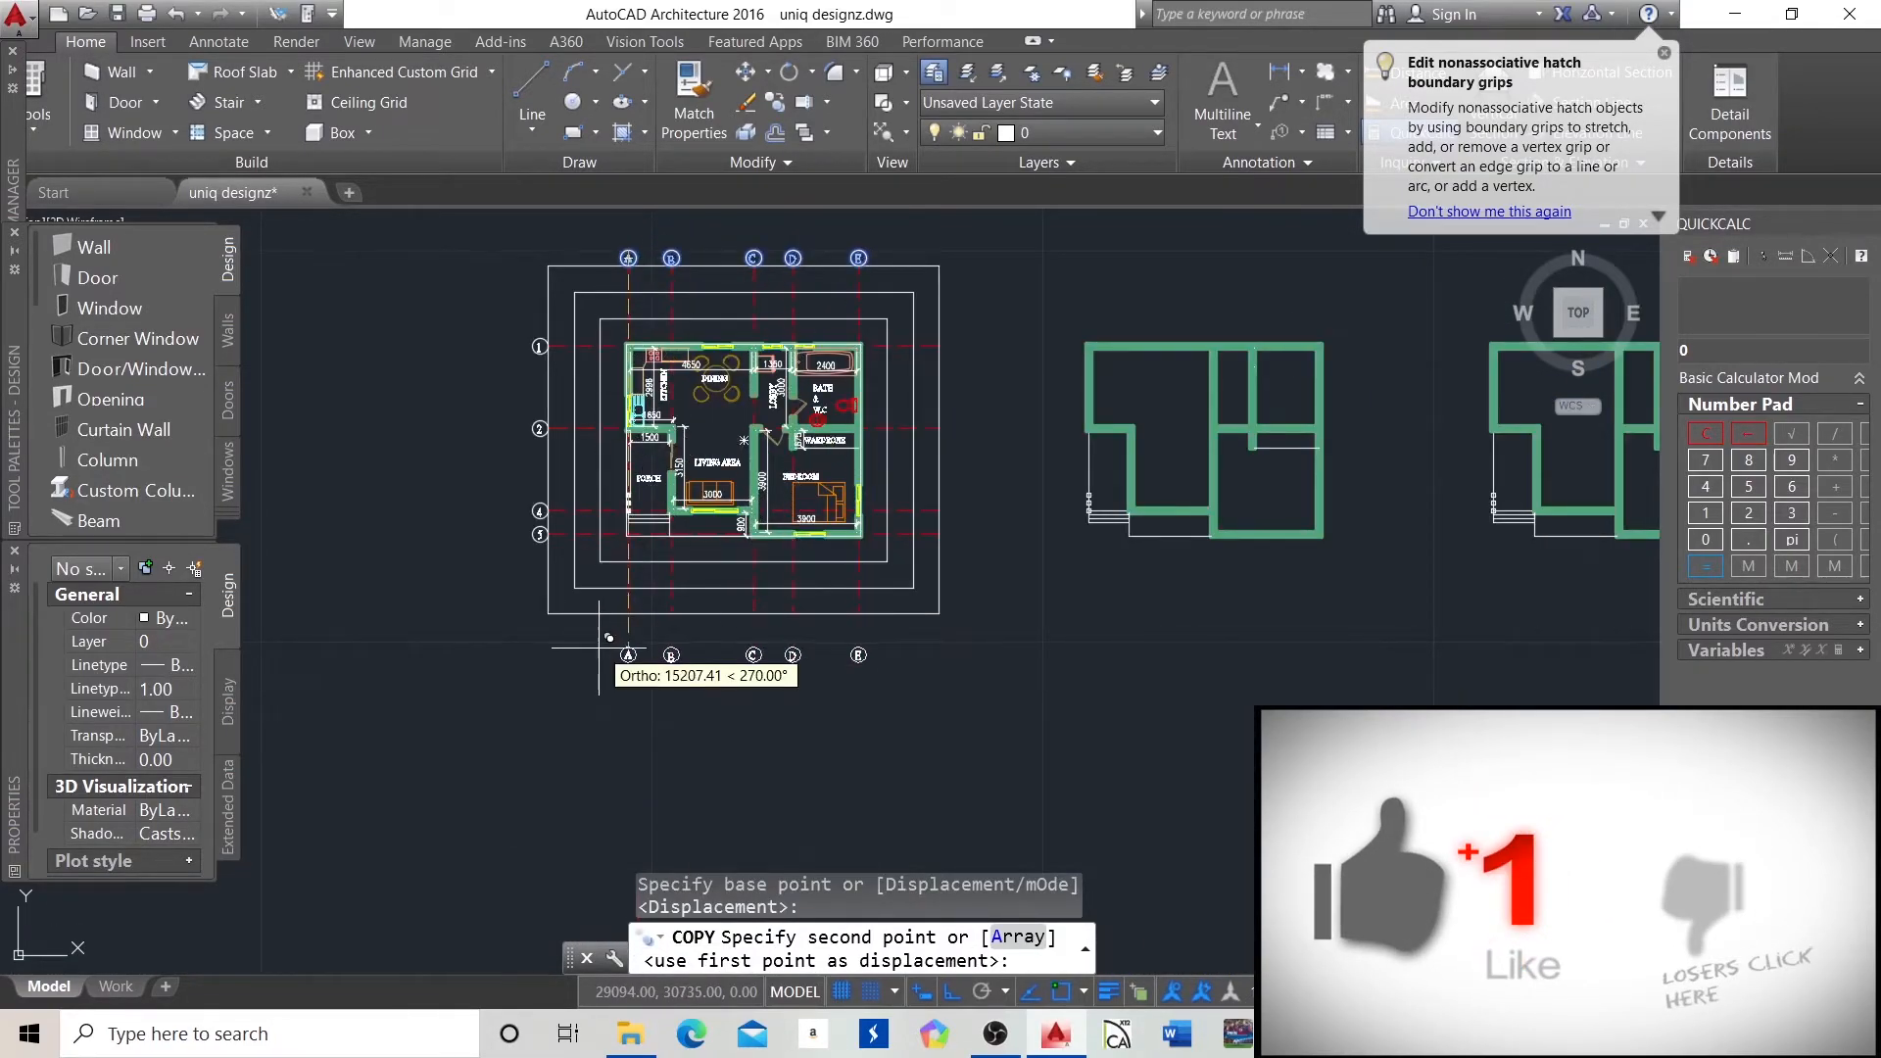
scroll(598, 646, up, 6)
click(717, 511)
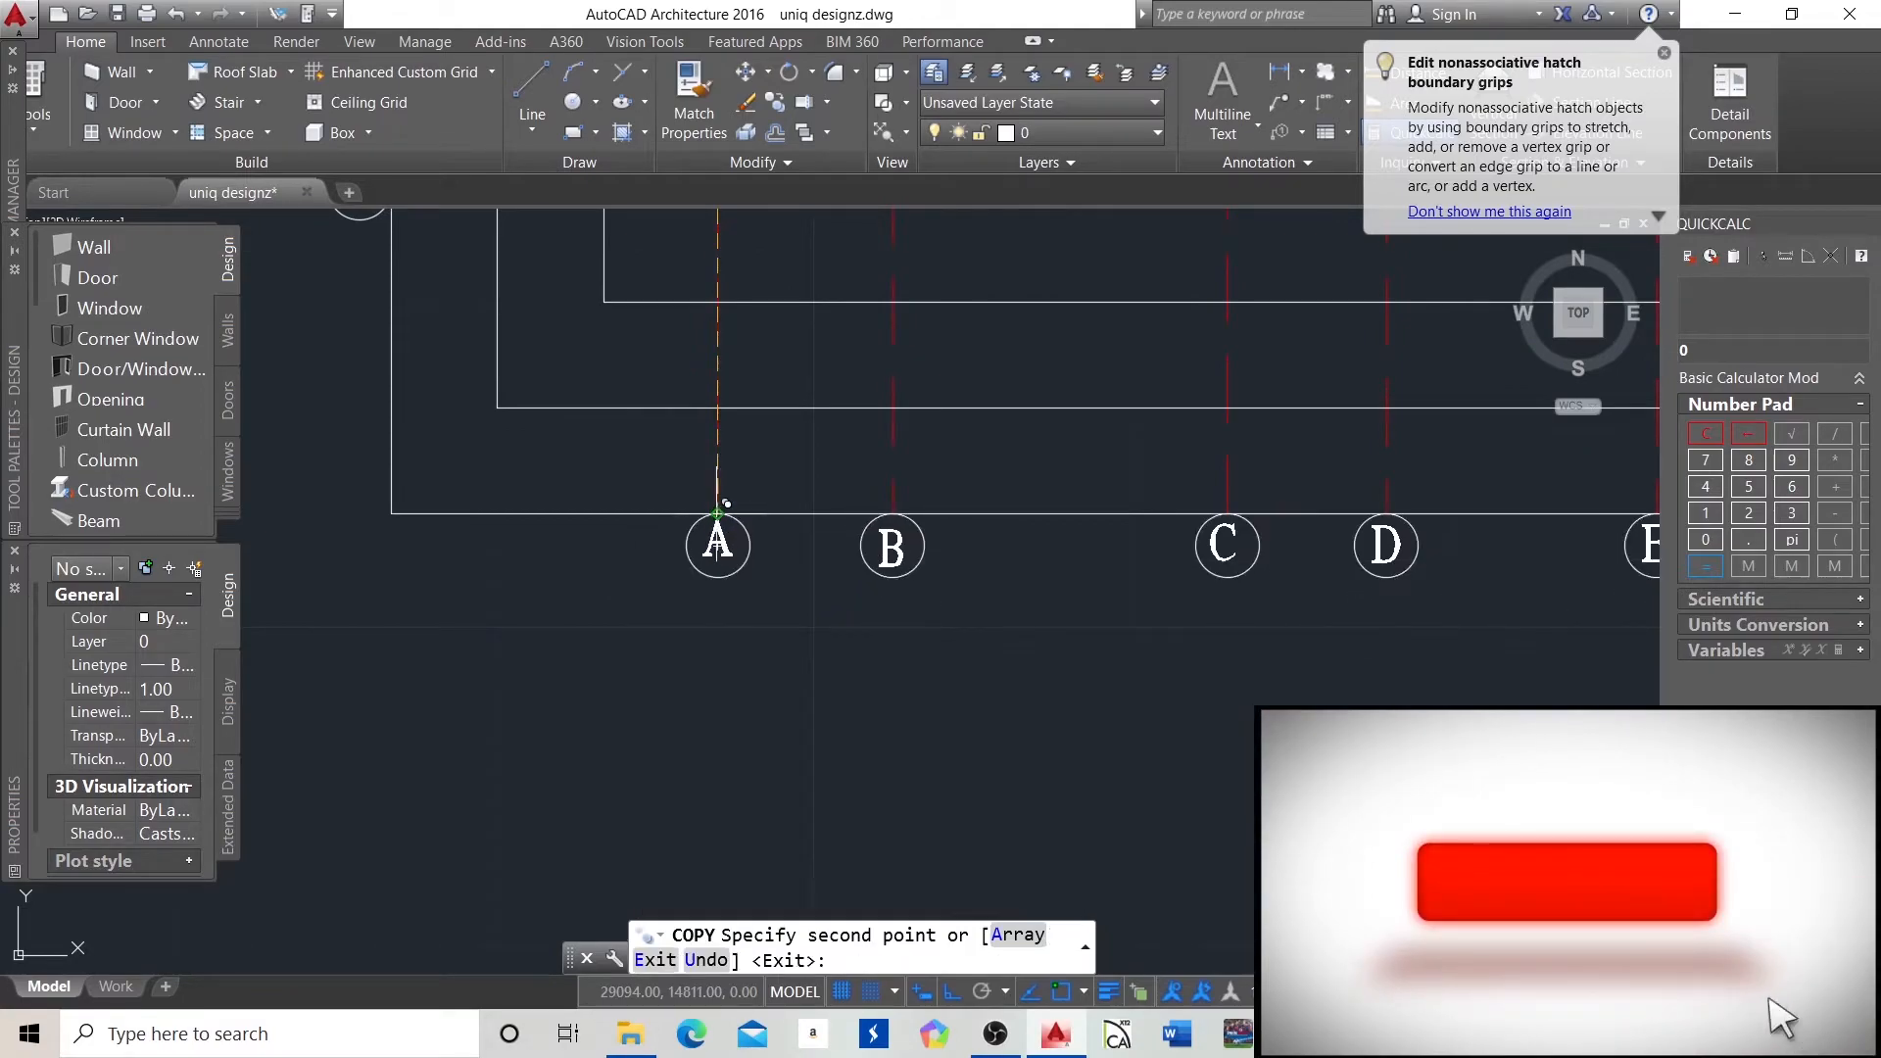
scroll(546, 610, down, 5)
key(Escape)
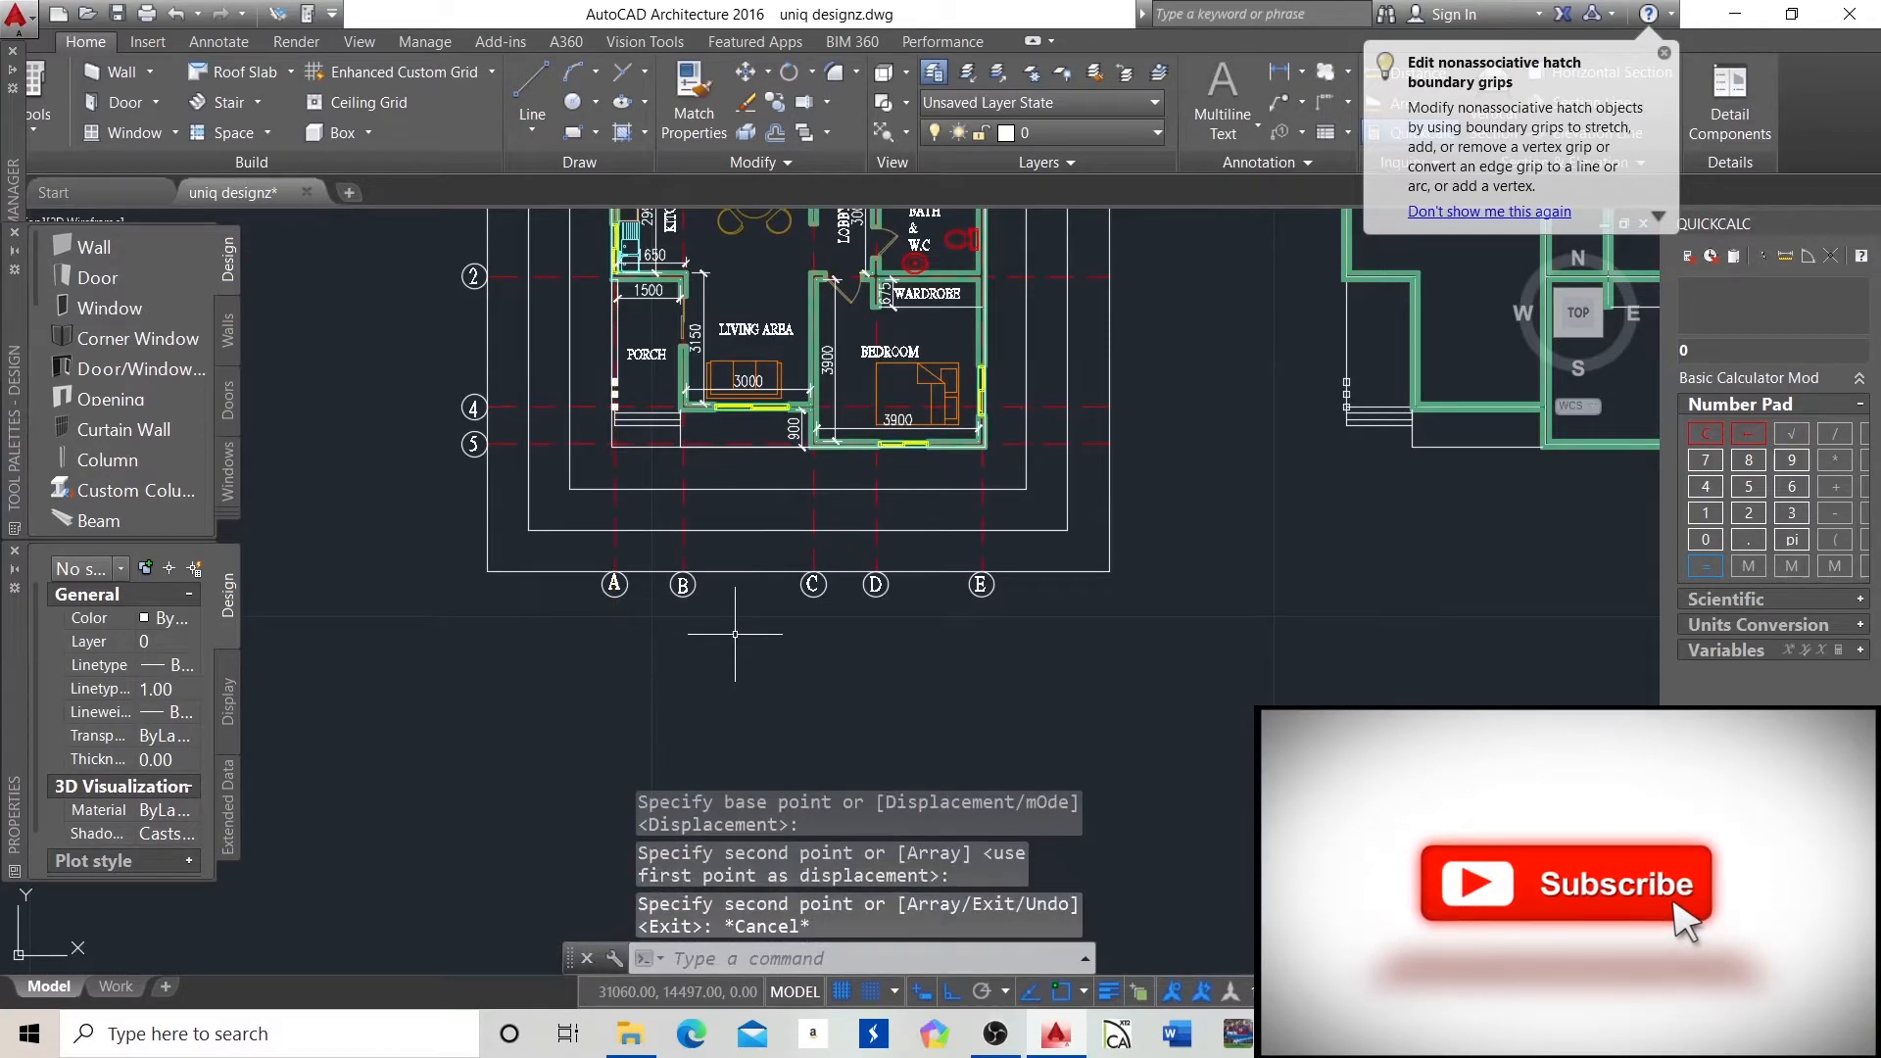
Copy the numbered grid bubbles 1, 2, 4 and 5 from the plan's left side to the right ends of their grid lines.
scroll(735, 634, down, 4)
scroll(612, 618, up, 4)
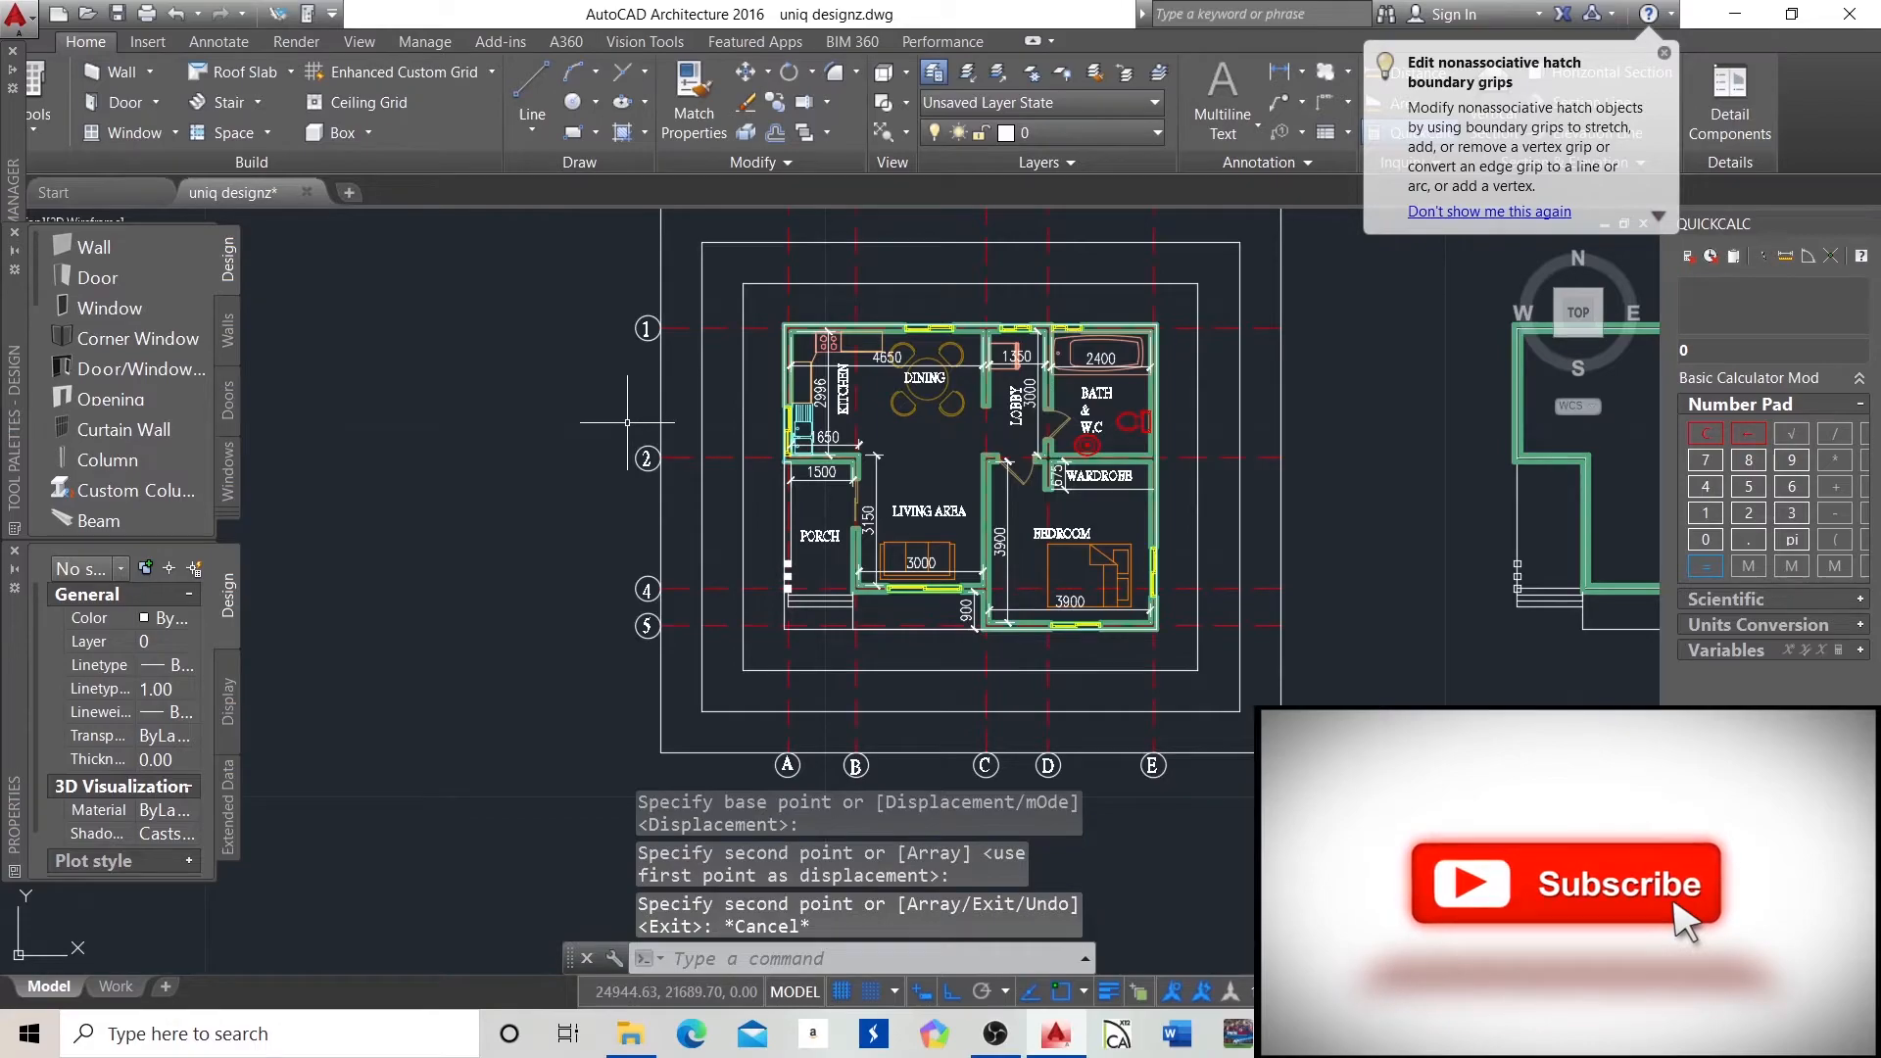
key(Escape)
key(Escape)
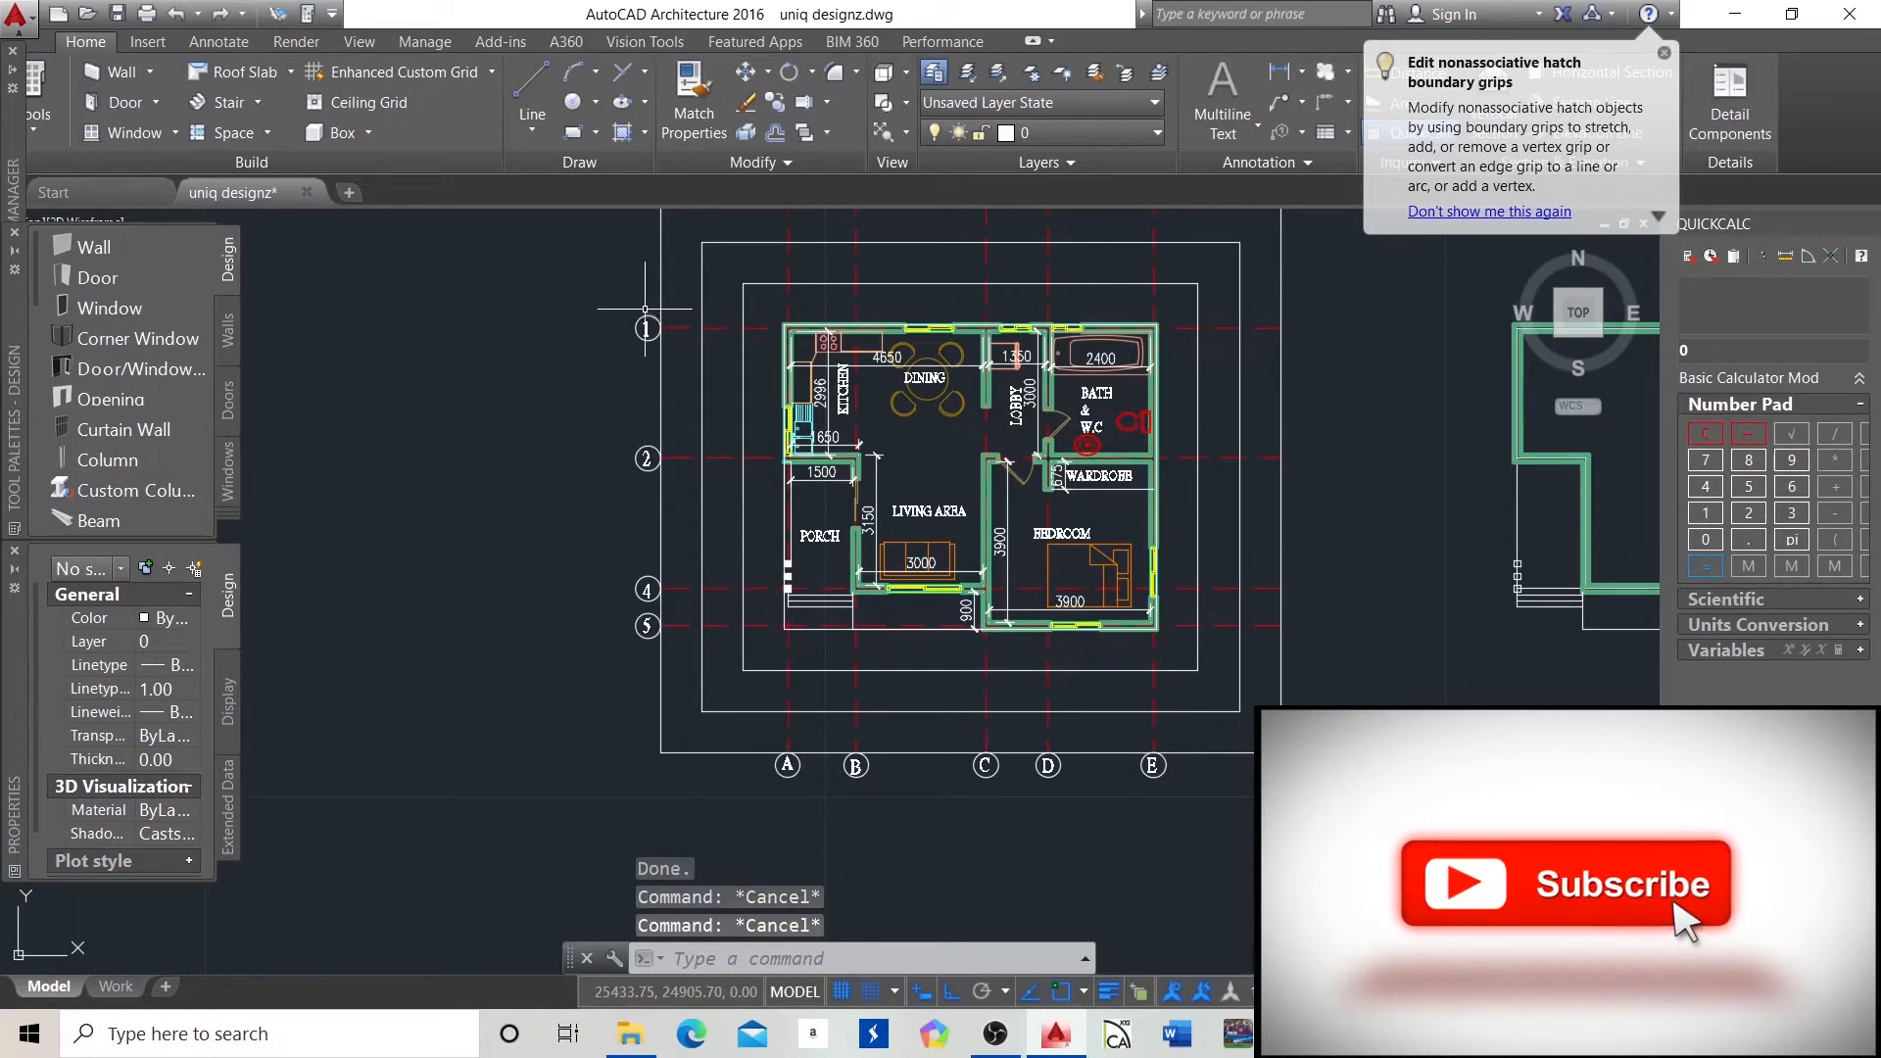
click(646, 308)
click(537, 571)
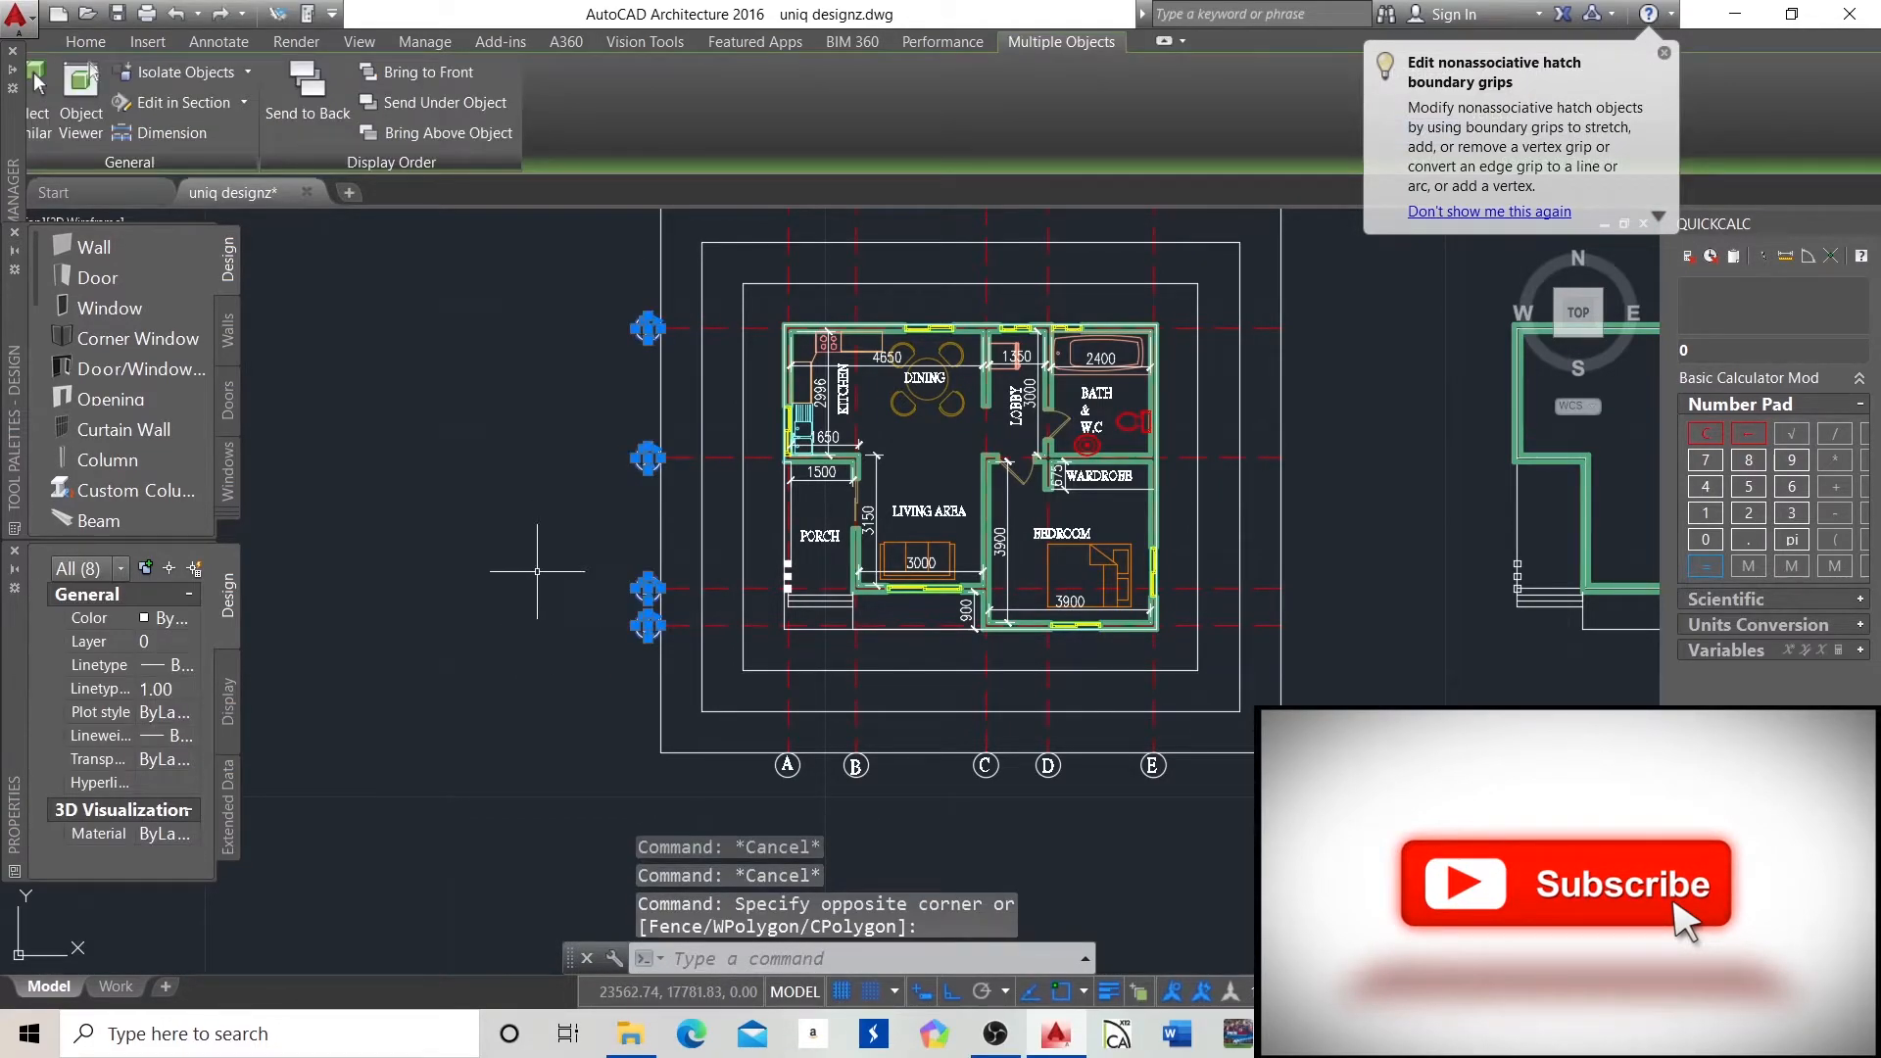
click(86, 42)
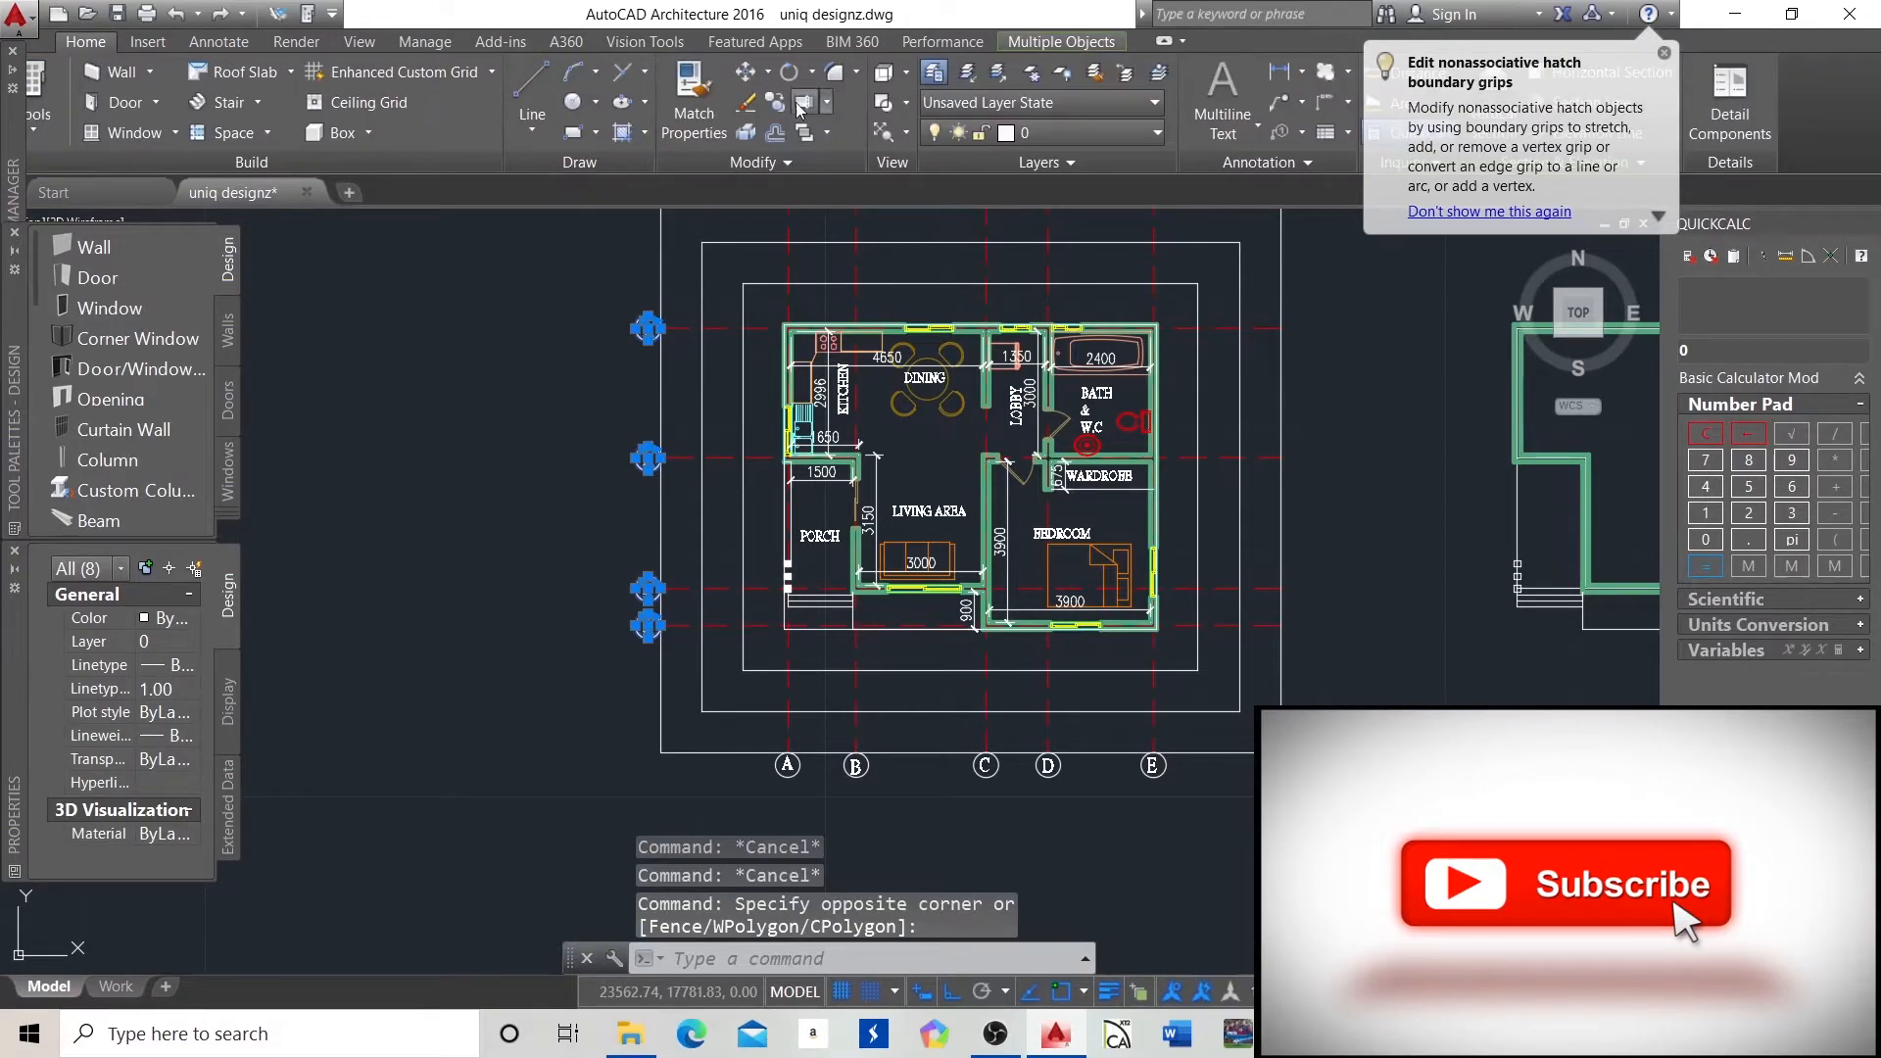
click(802, 103)
scroll(608, 334, up, 2)
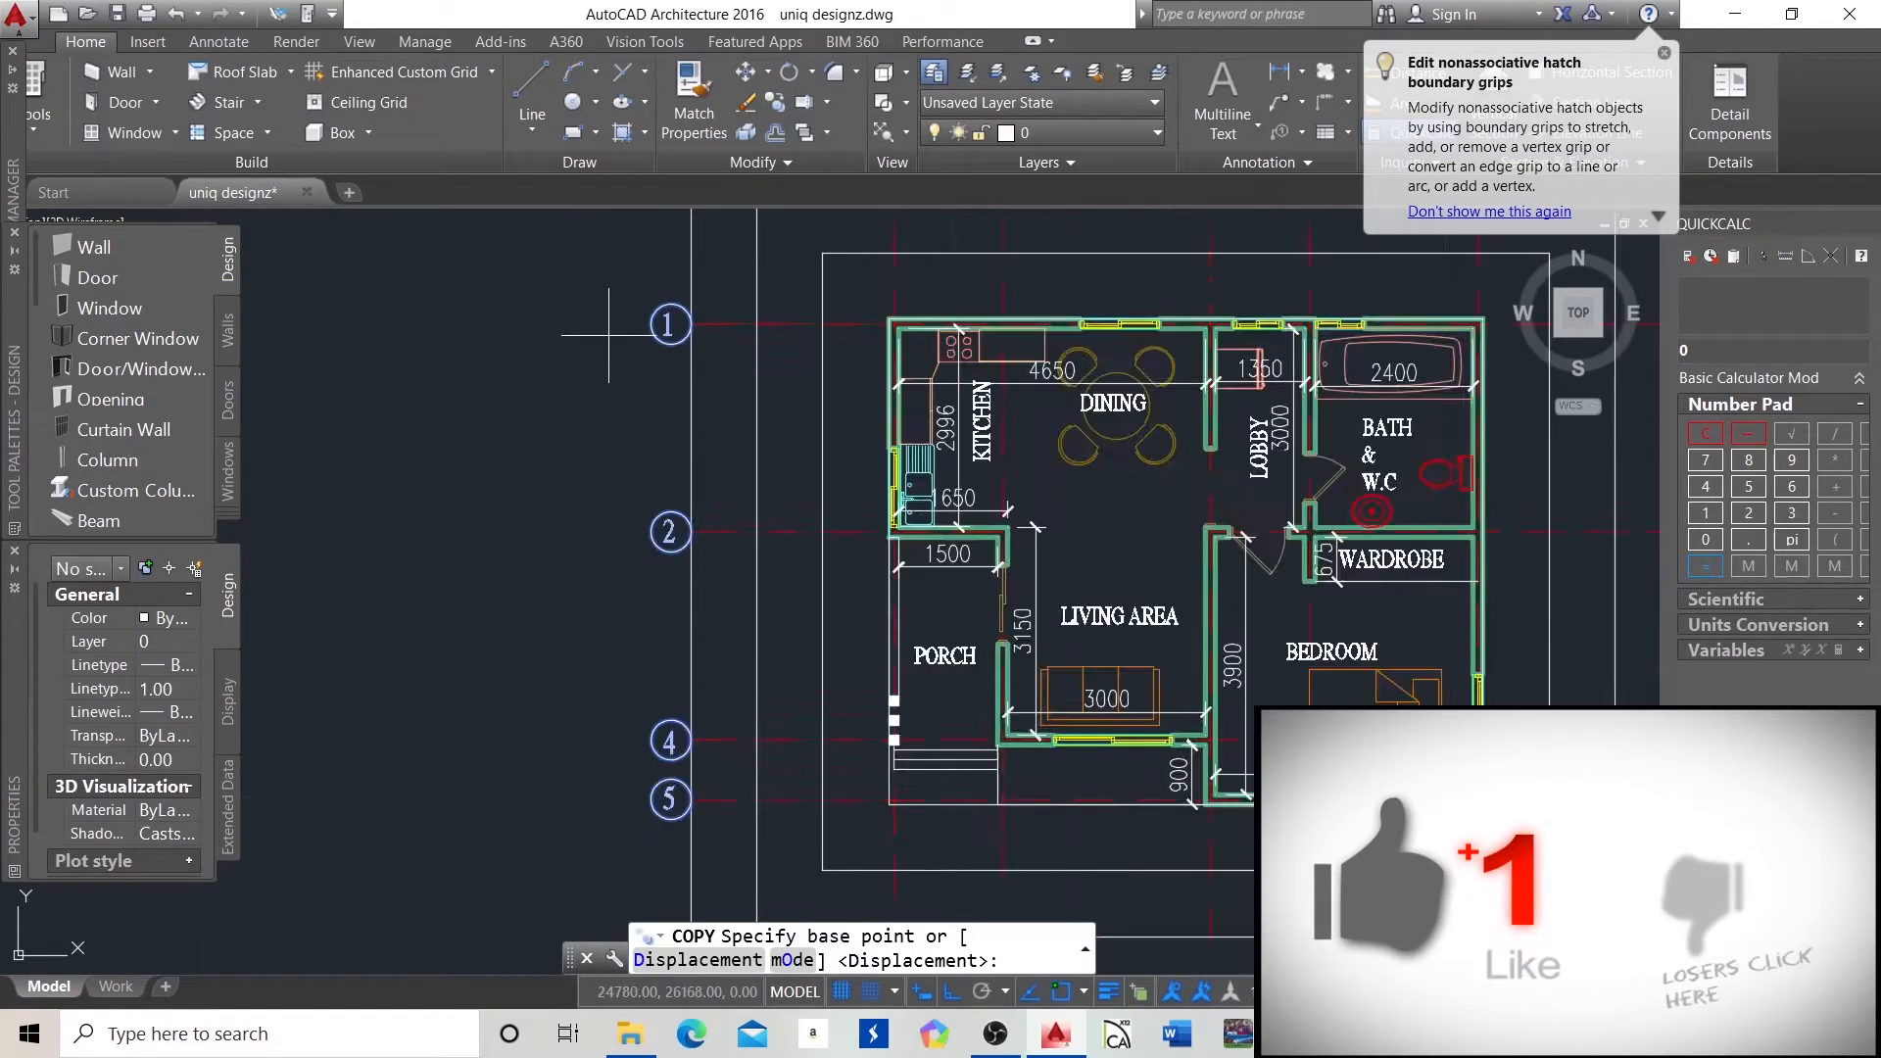
scroll(609, 334, up, 2)
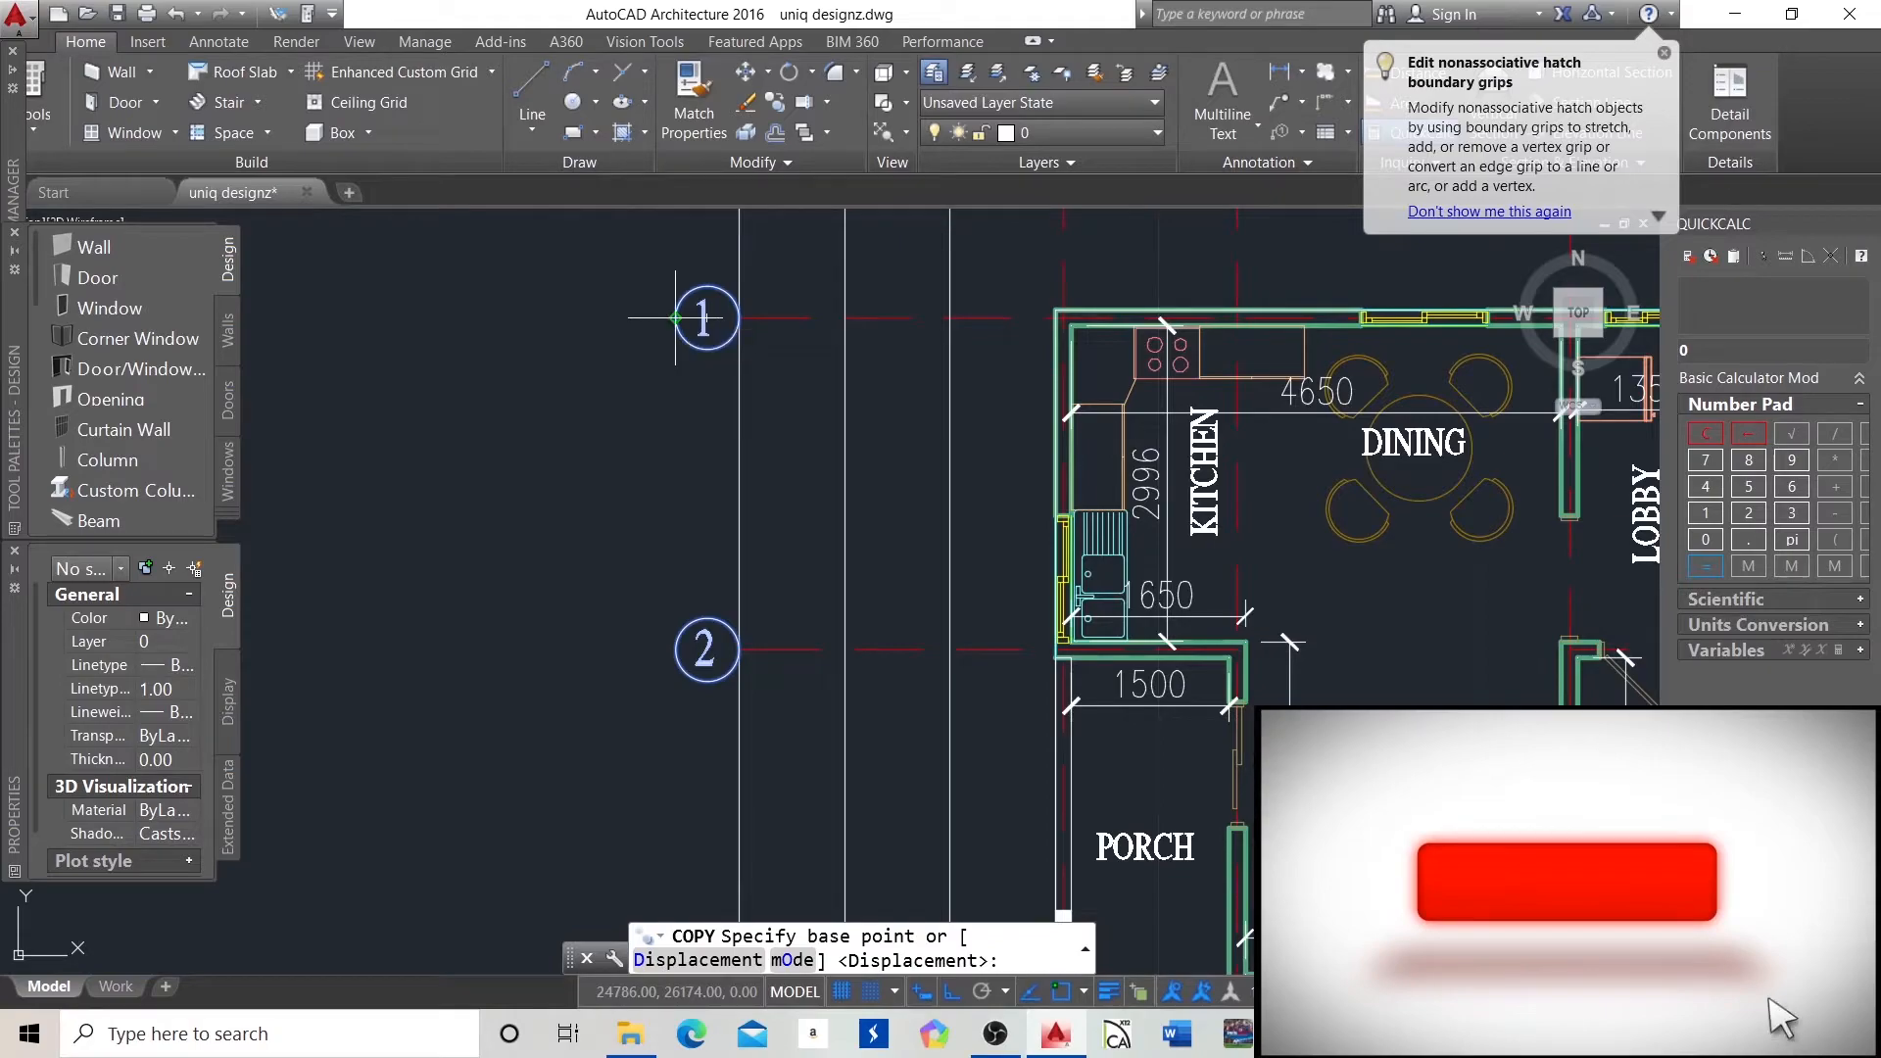
click(675, 317)
scroll(548, 362, down, 6)
scroll(970, 319, up, 2)
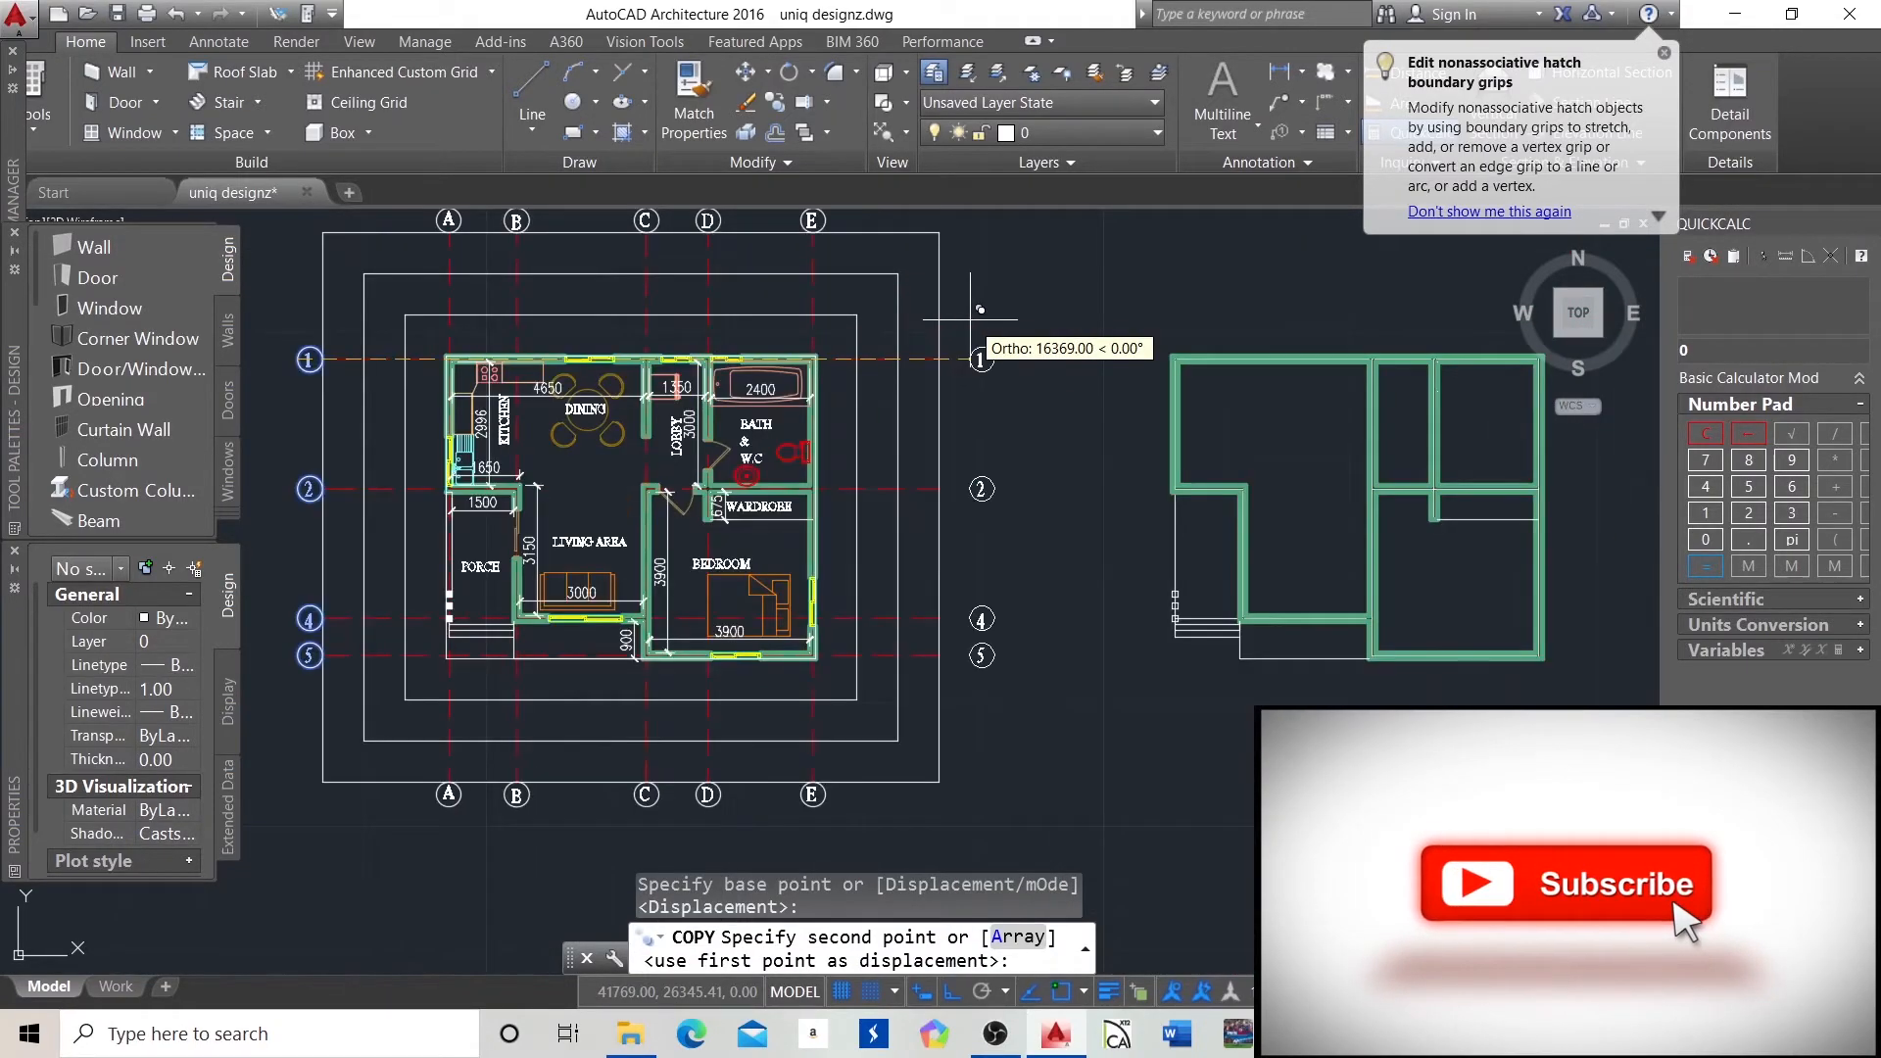
scroll(970, 318, up, 2)
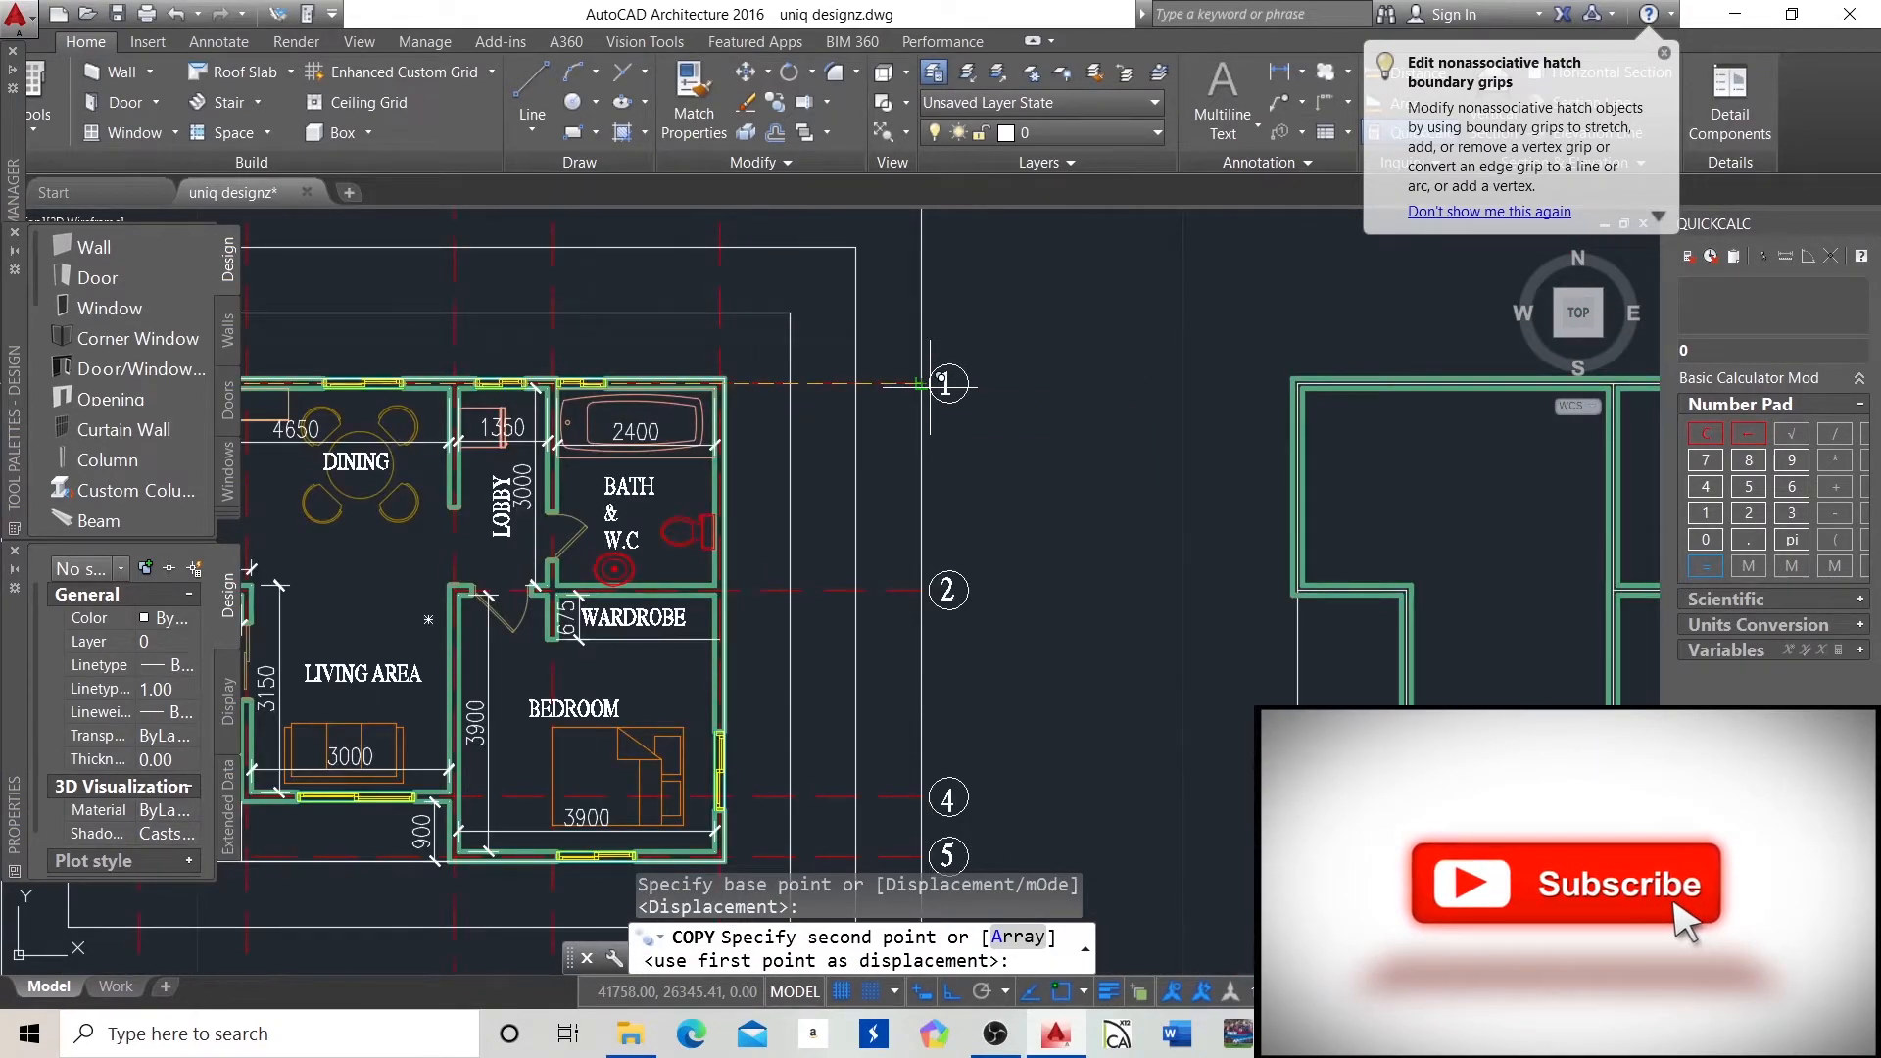
click(907, 383)
scroll(811, 264, down, 2)
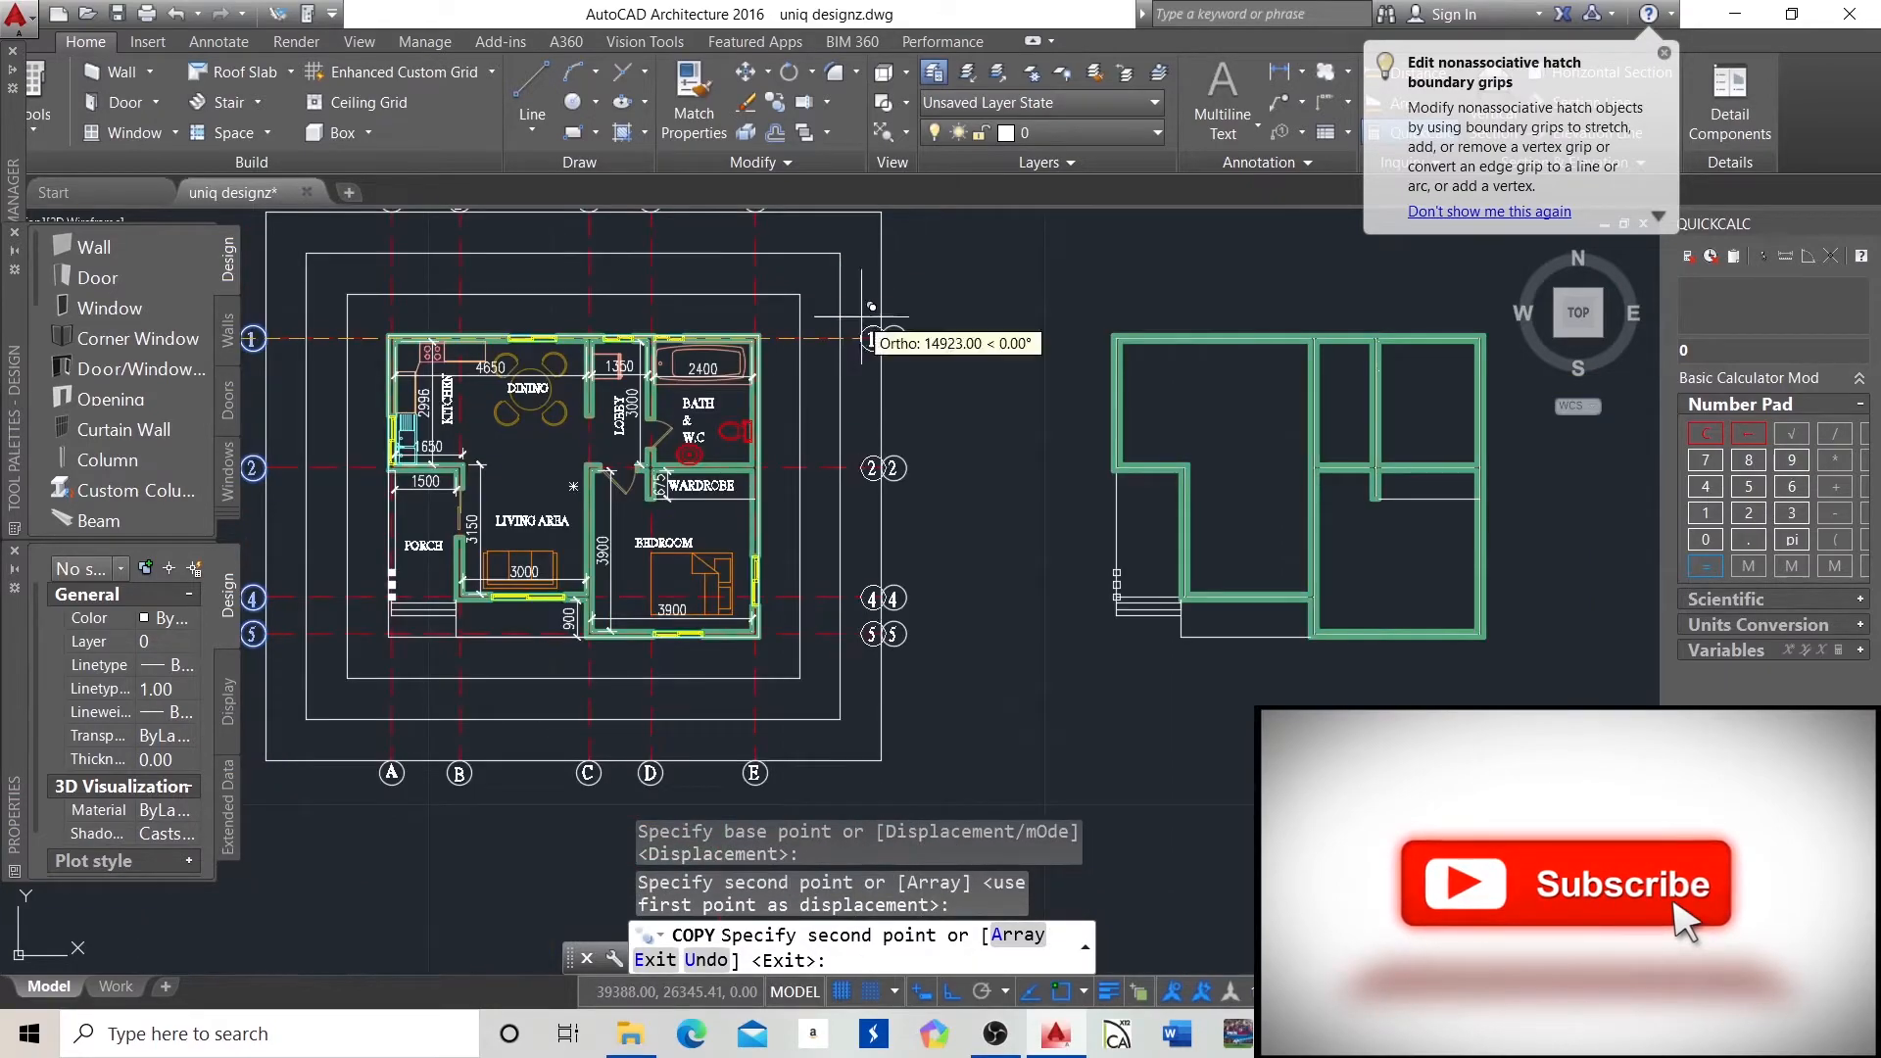
key(Escape)
key(Escape)
key(Escape)
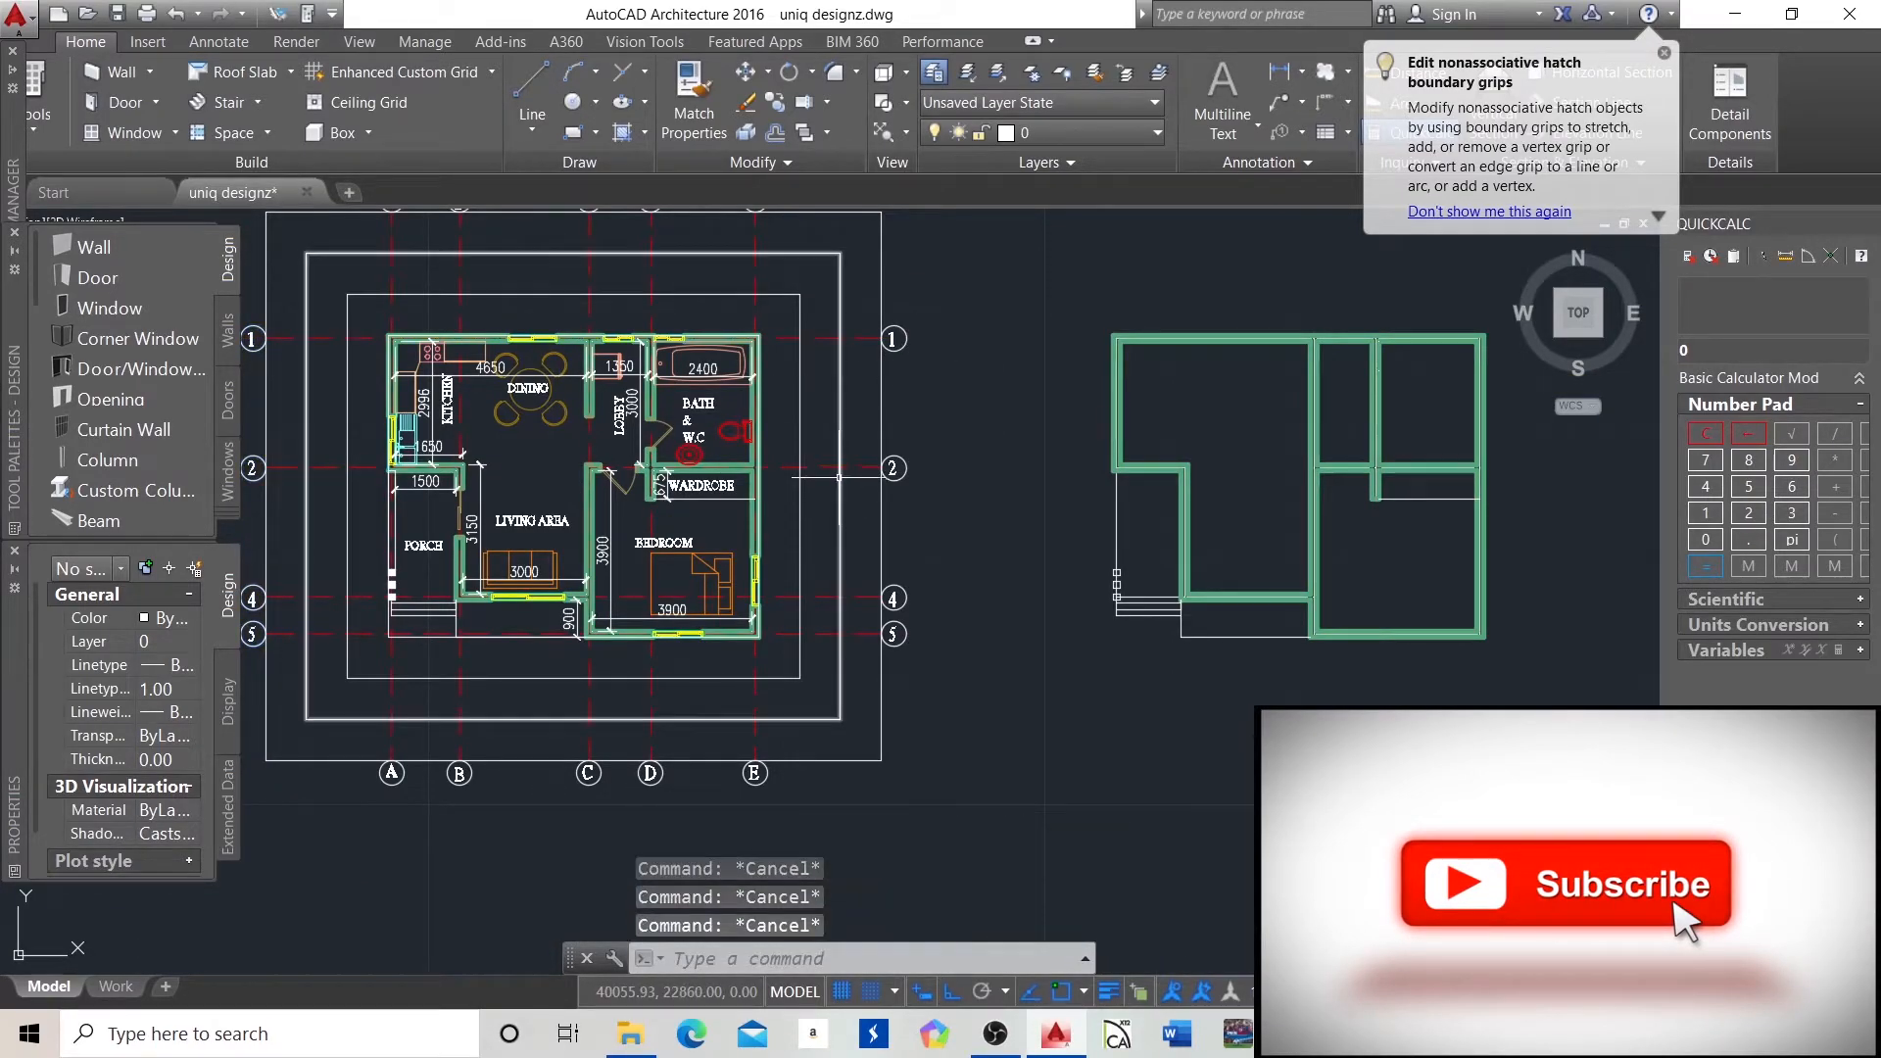
Dimension the spacings between grid lines A to E above the plan with a linear dimension and continued dimensions along the innermost rectangle.
scroll(968, 503, down, 2)
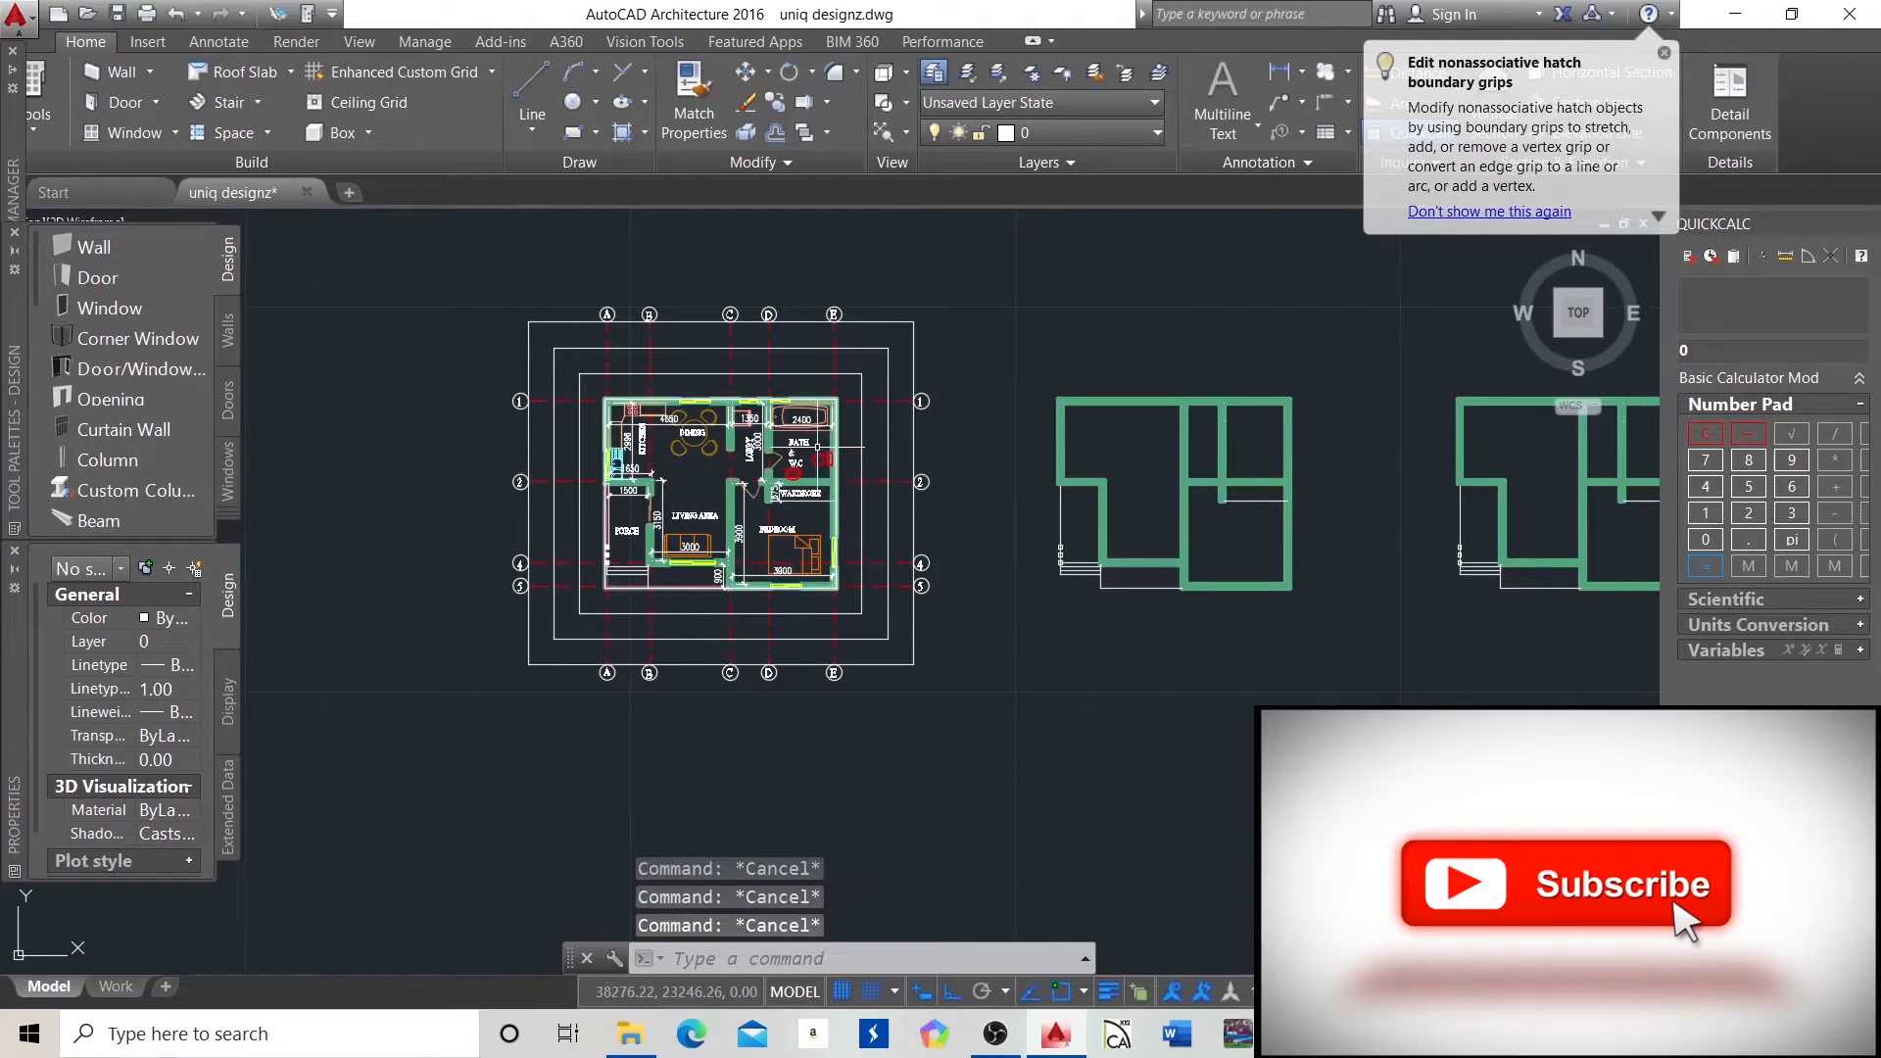
scroll(669, 373, up, 2)
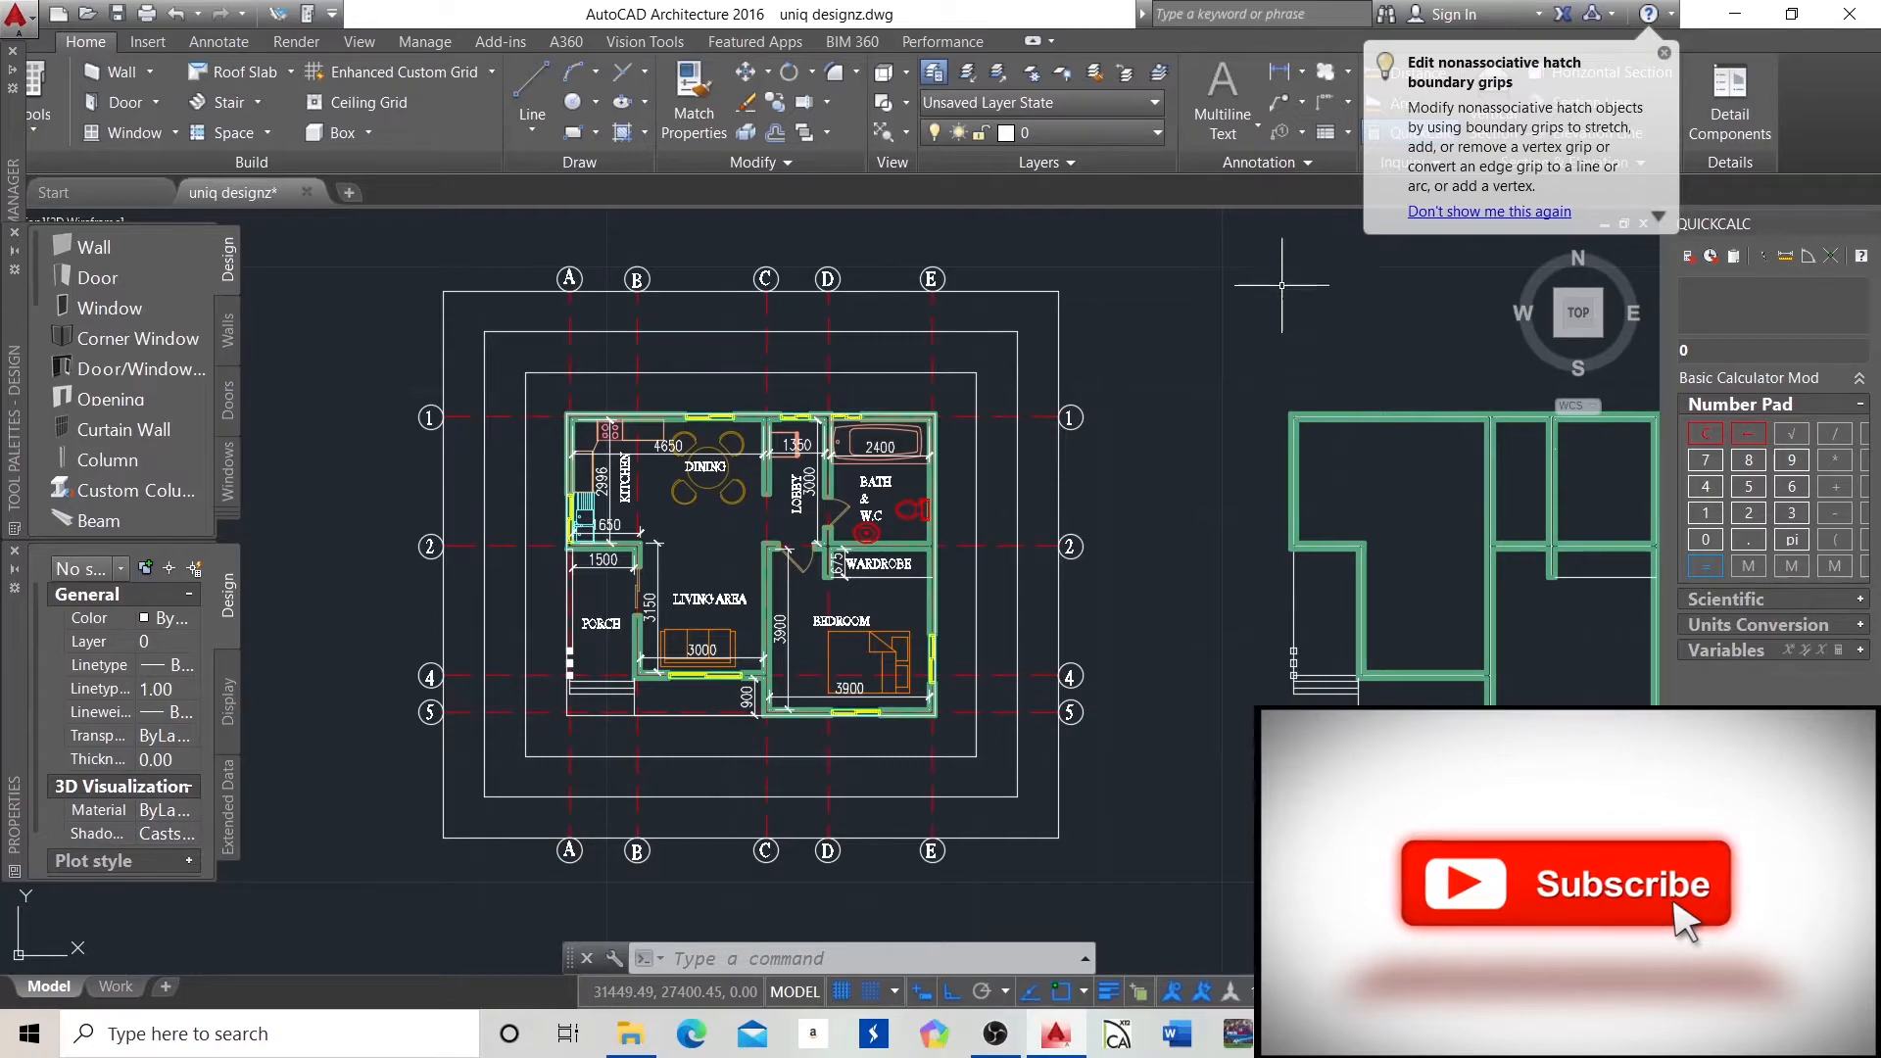
click(1301, 73)
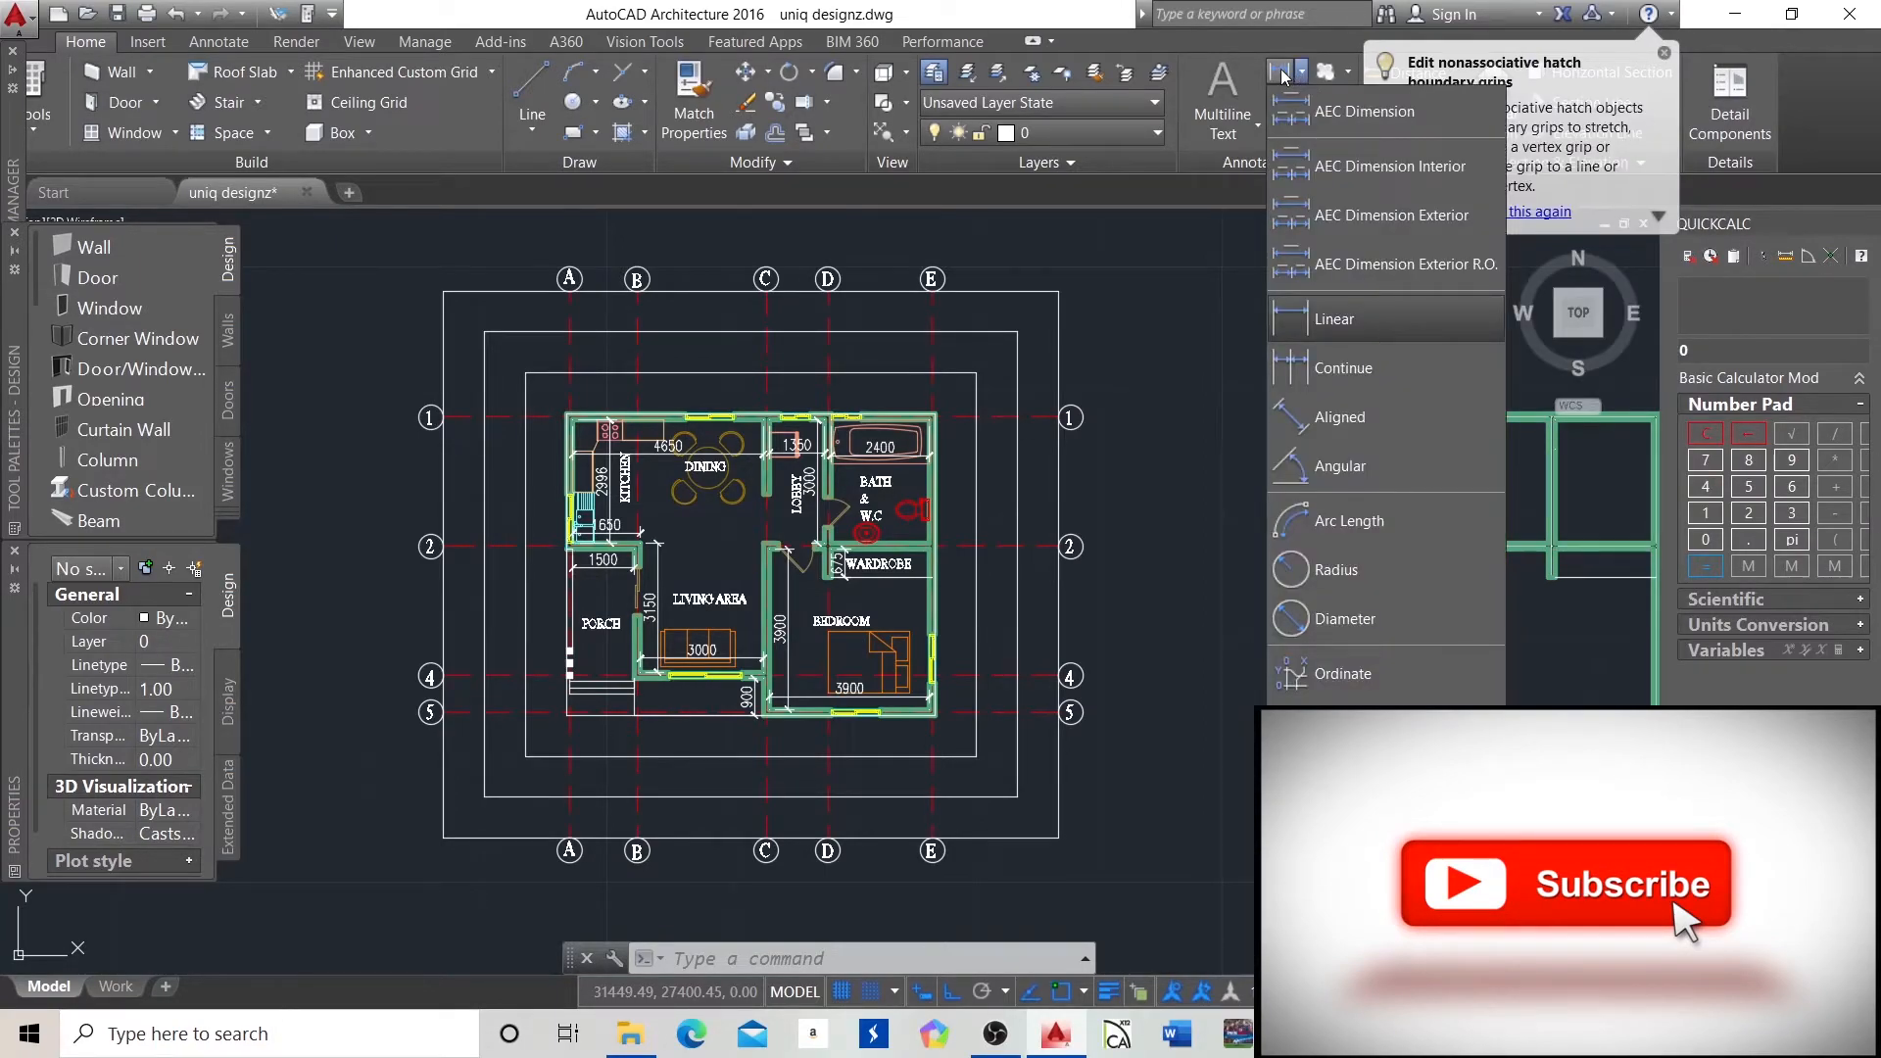
click(1282, 75)
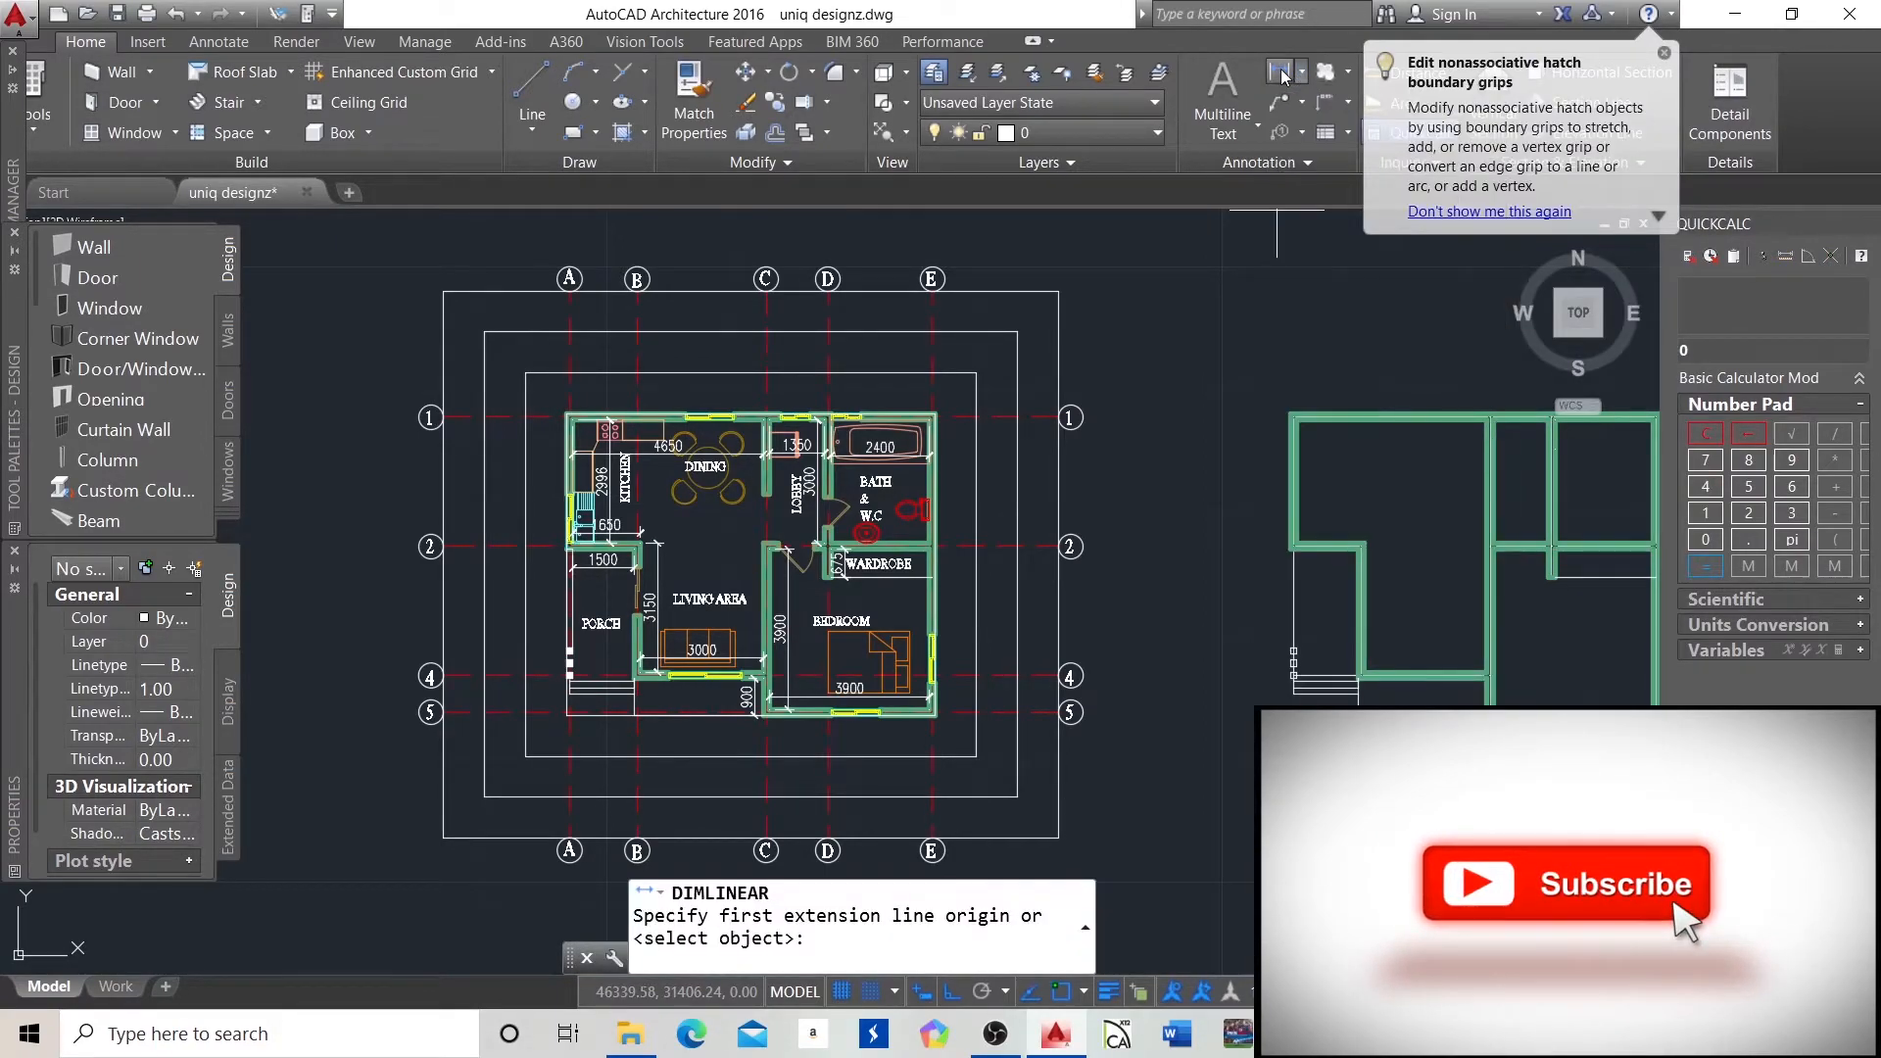
scroll(536, 403, up, 5)
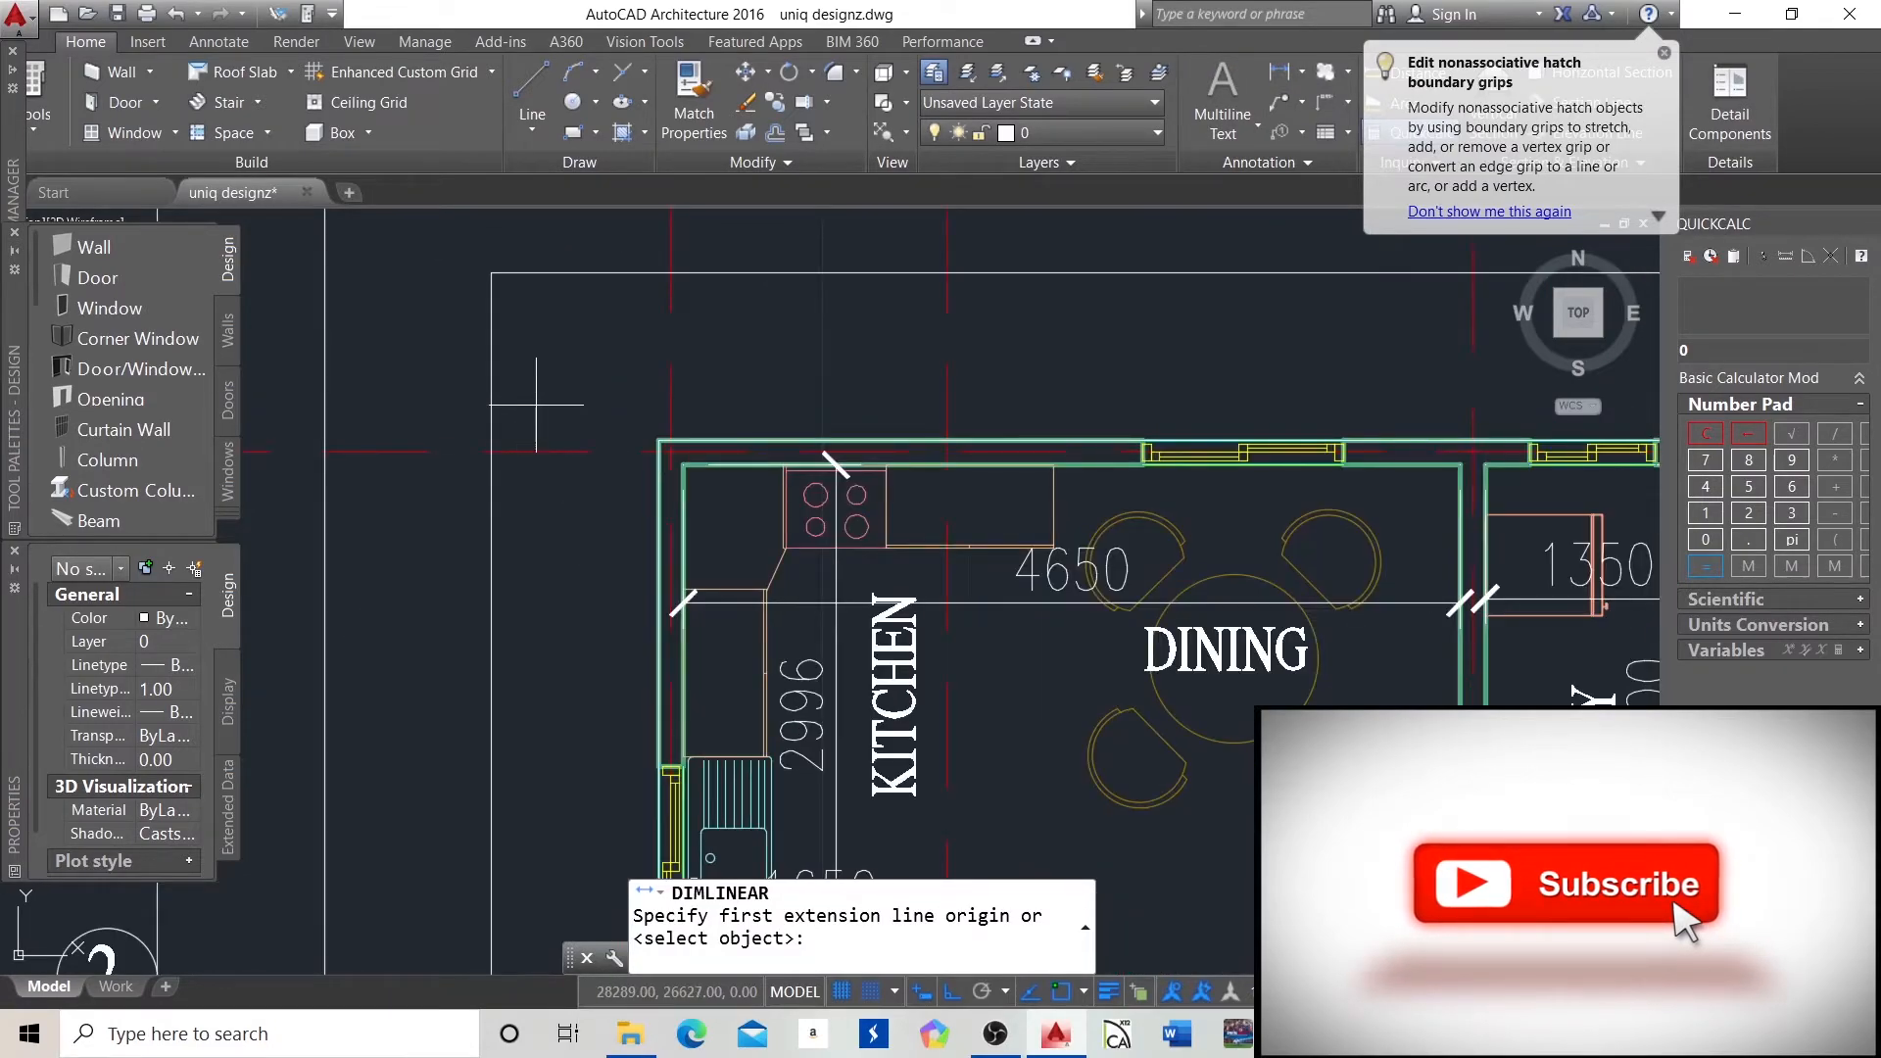
scroll(547, 471, down, 2)
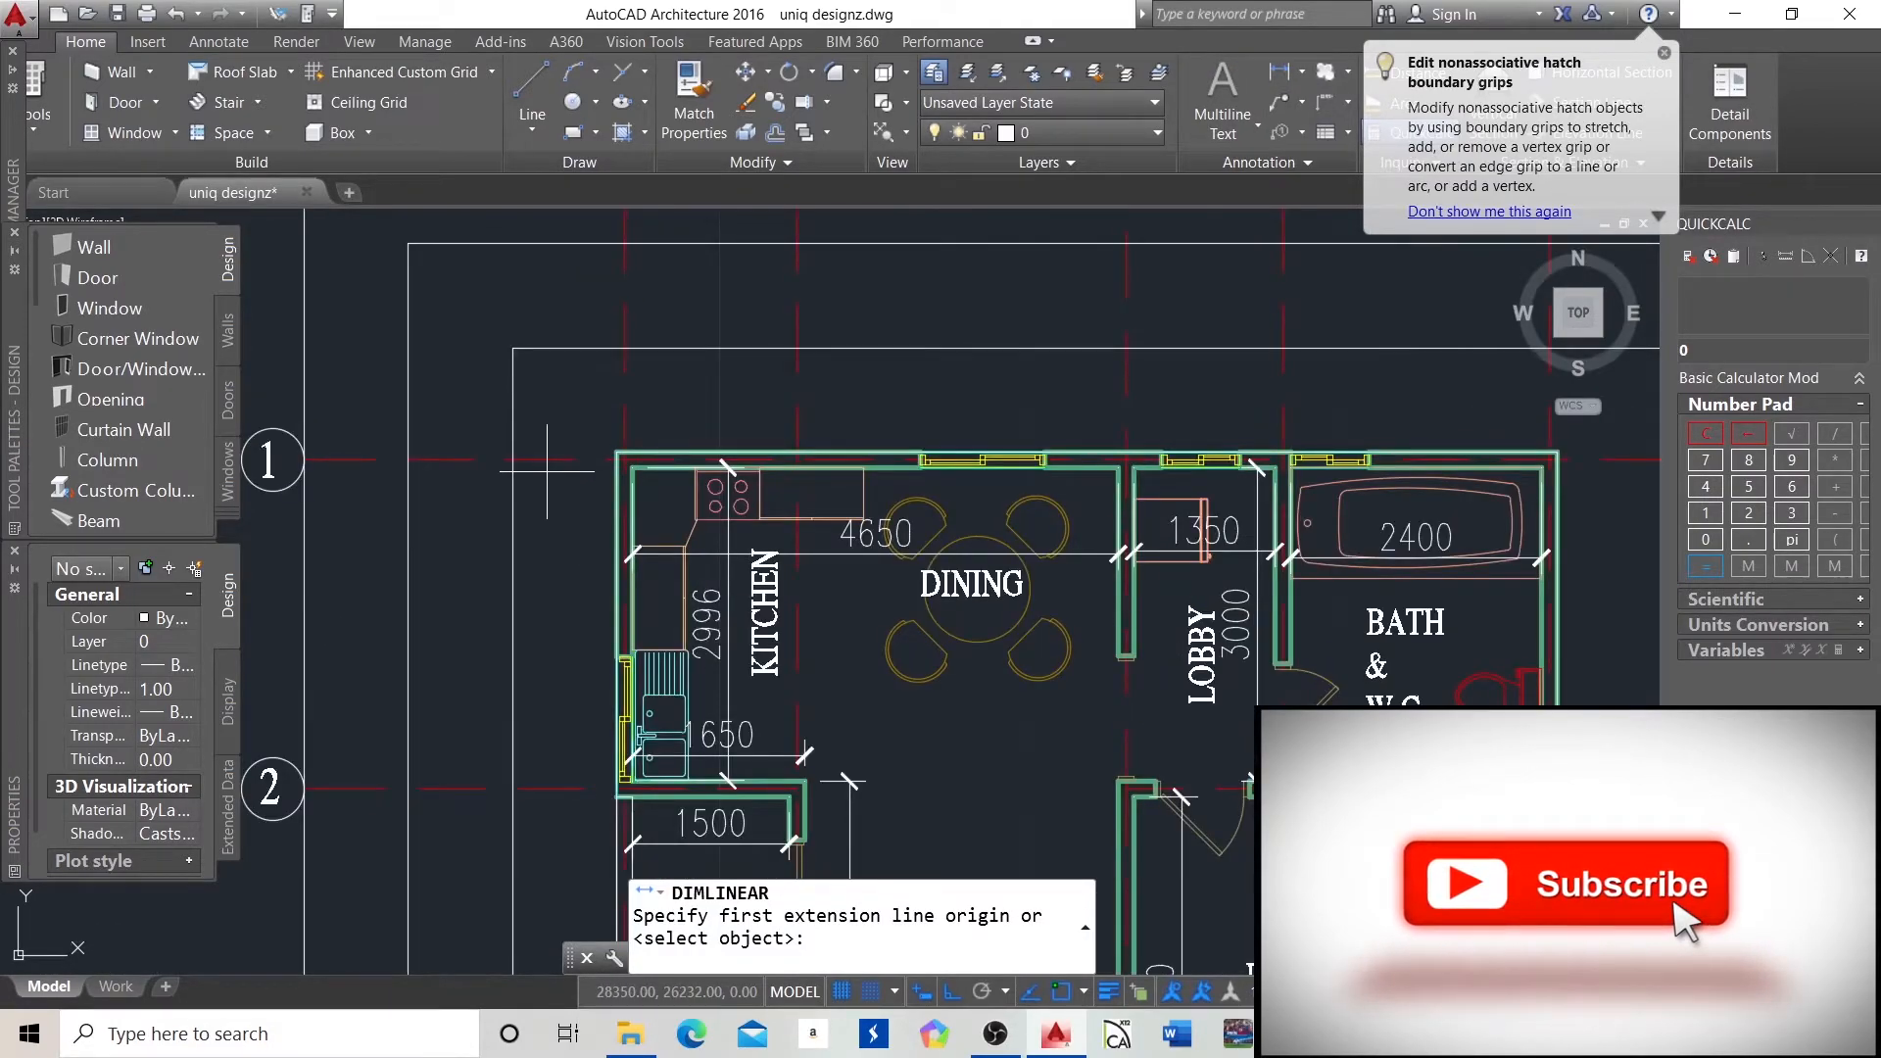
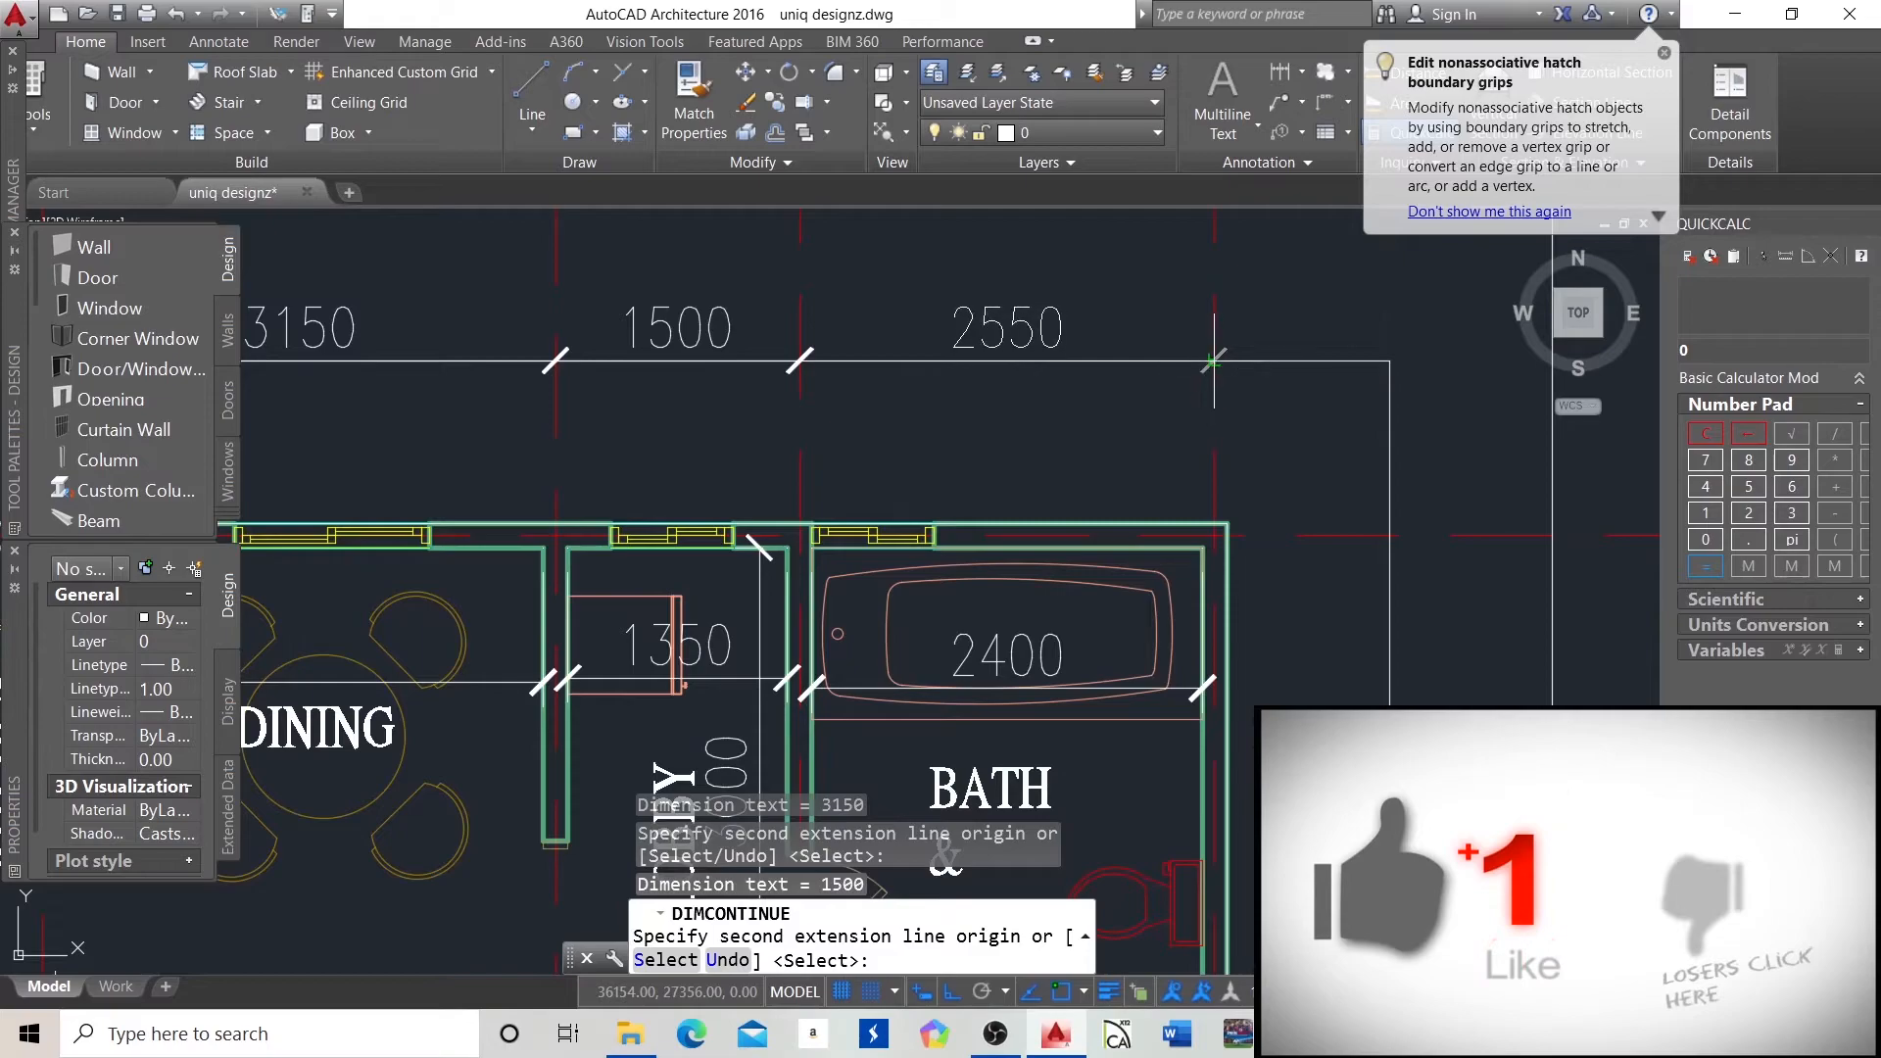
click(1214, 361)
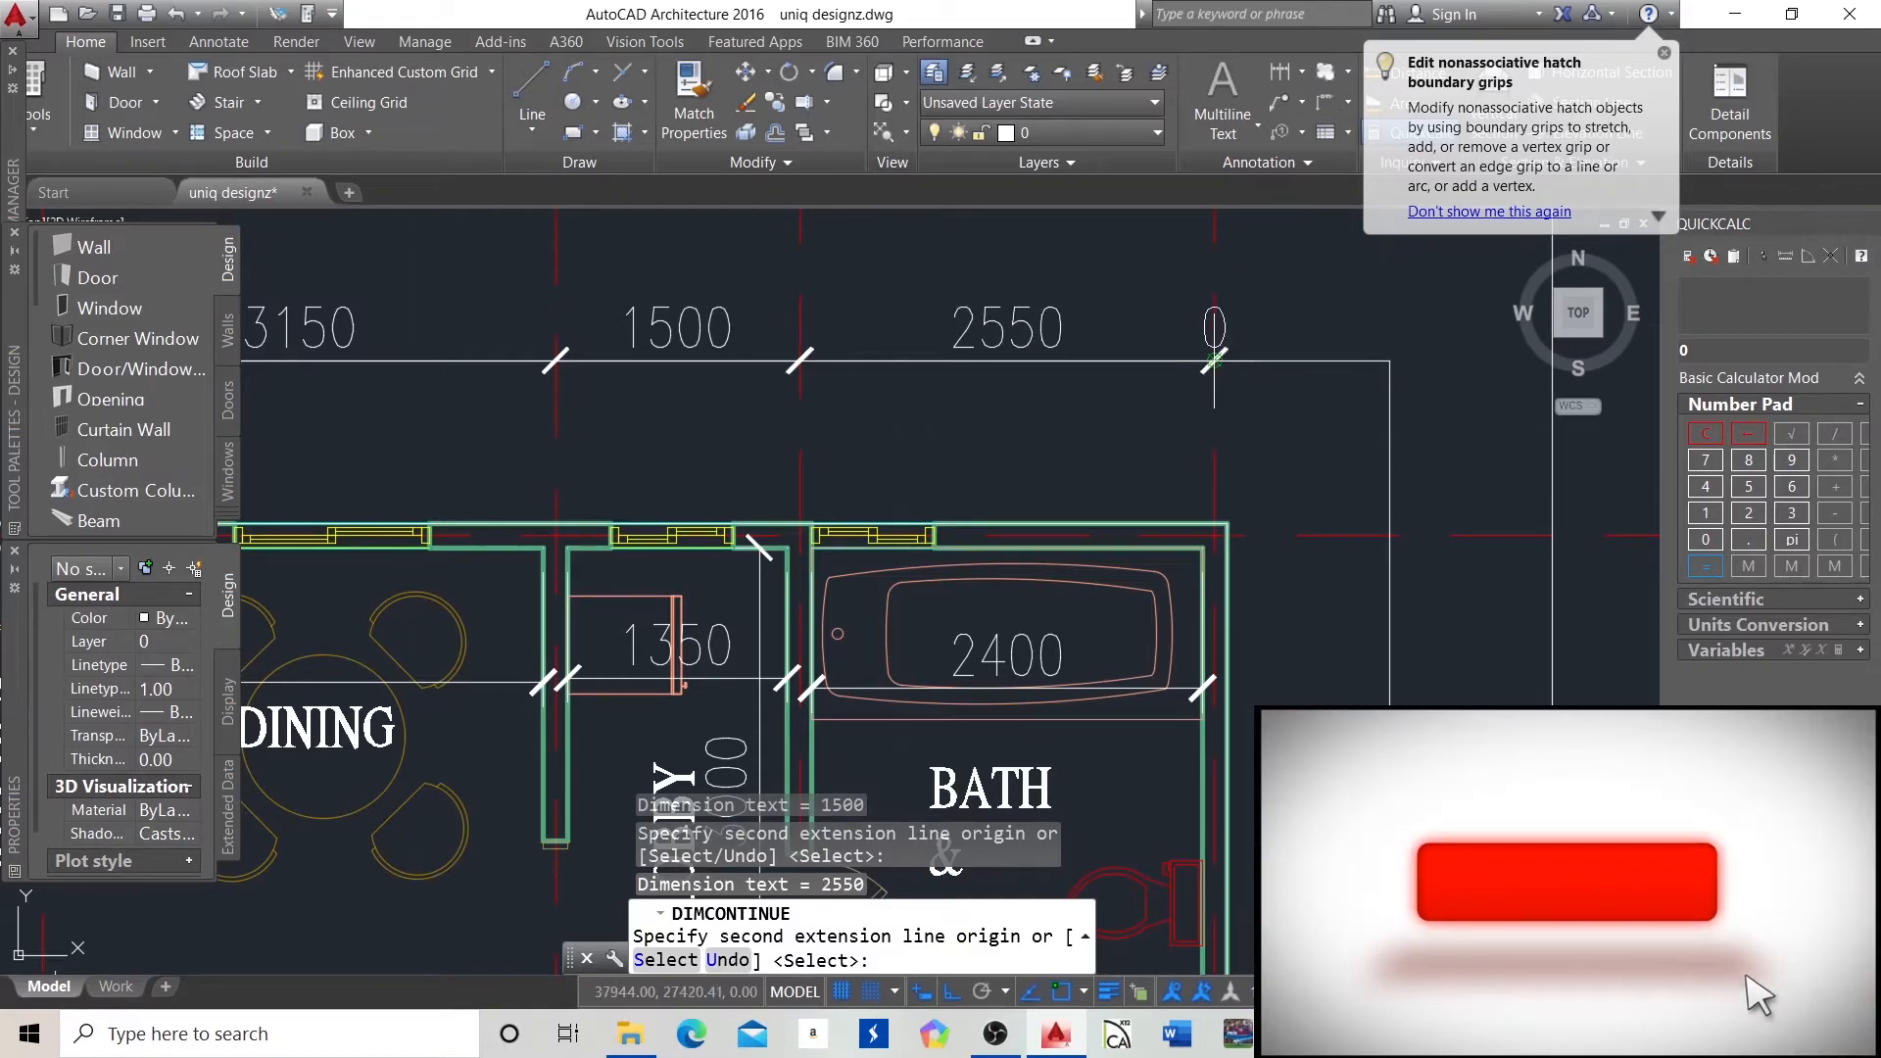
scroll(1183, 377, down, 4)
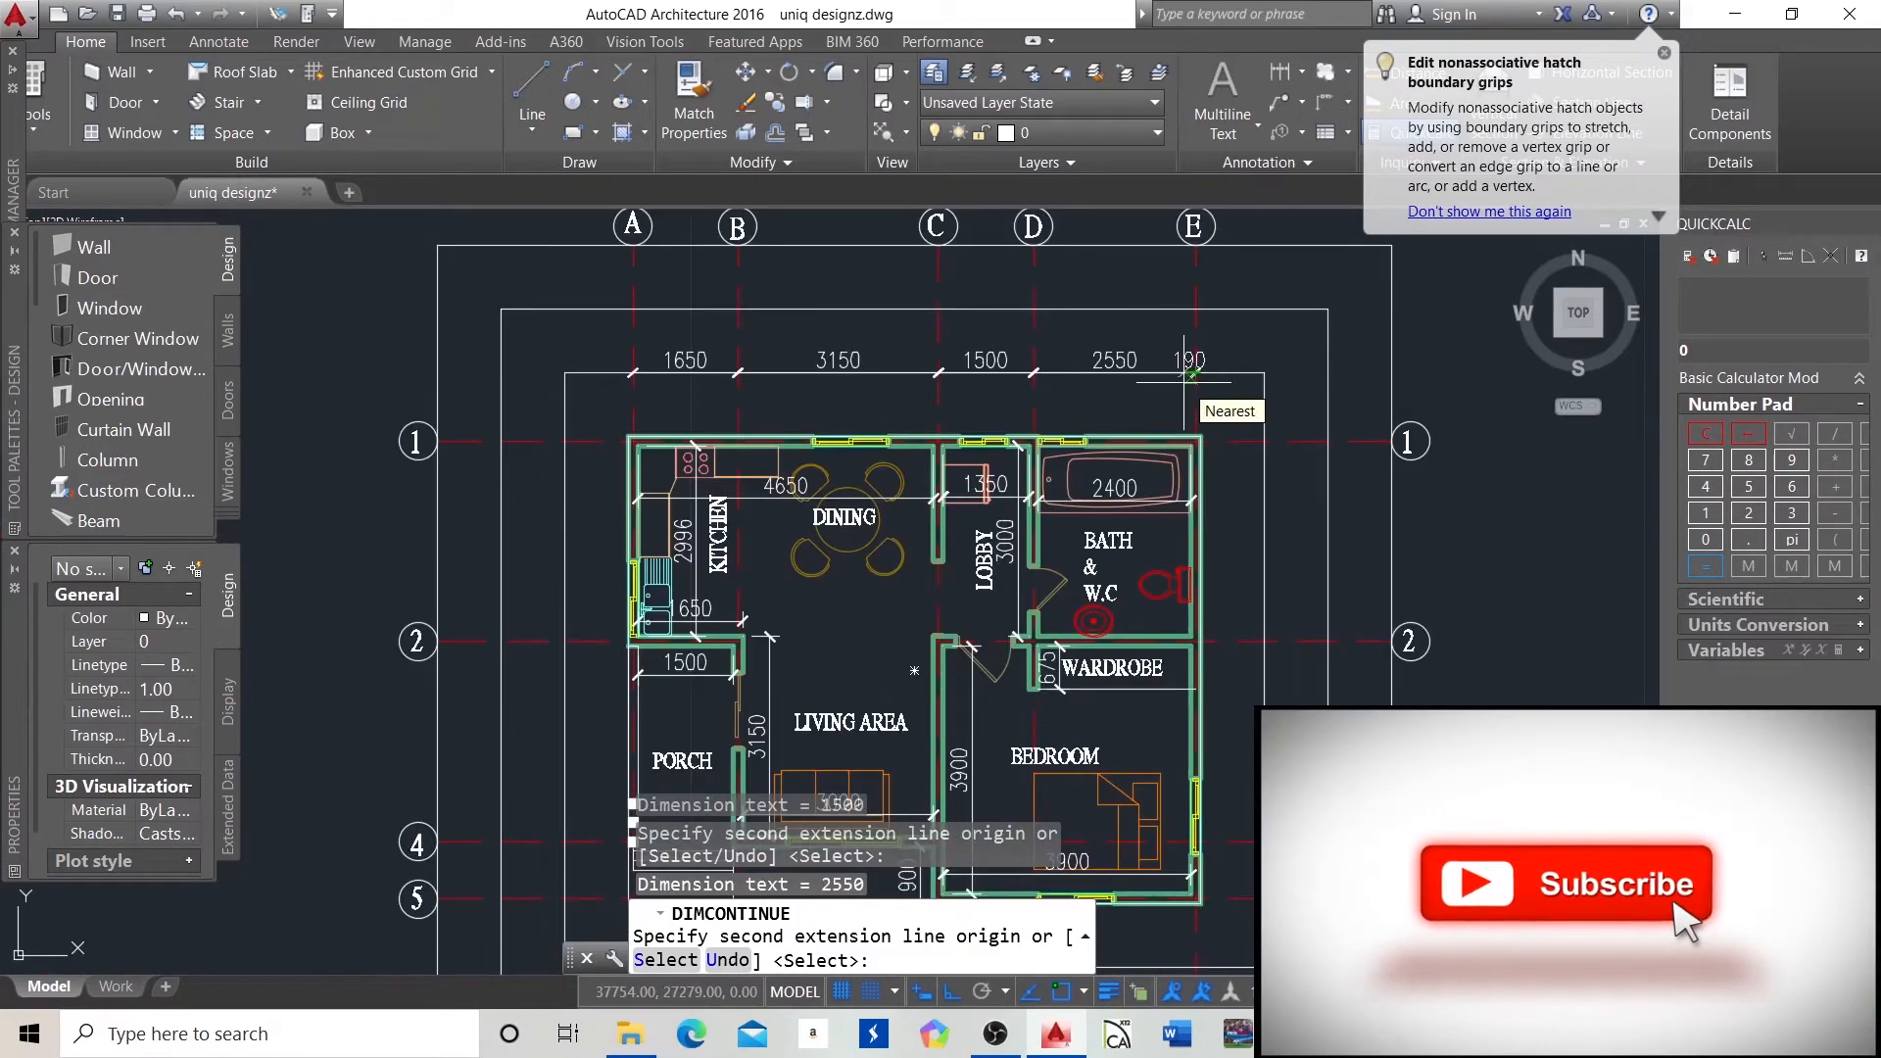
key(Escape)
key(Escape)
key(Escape)
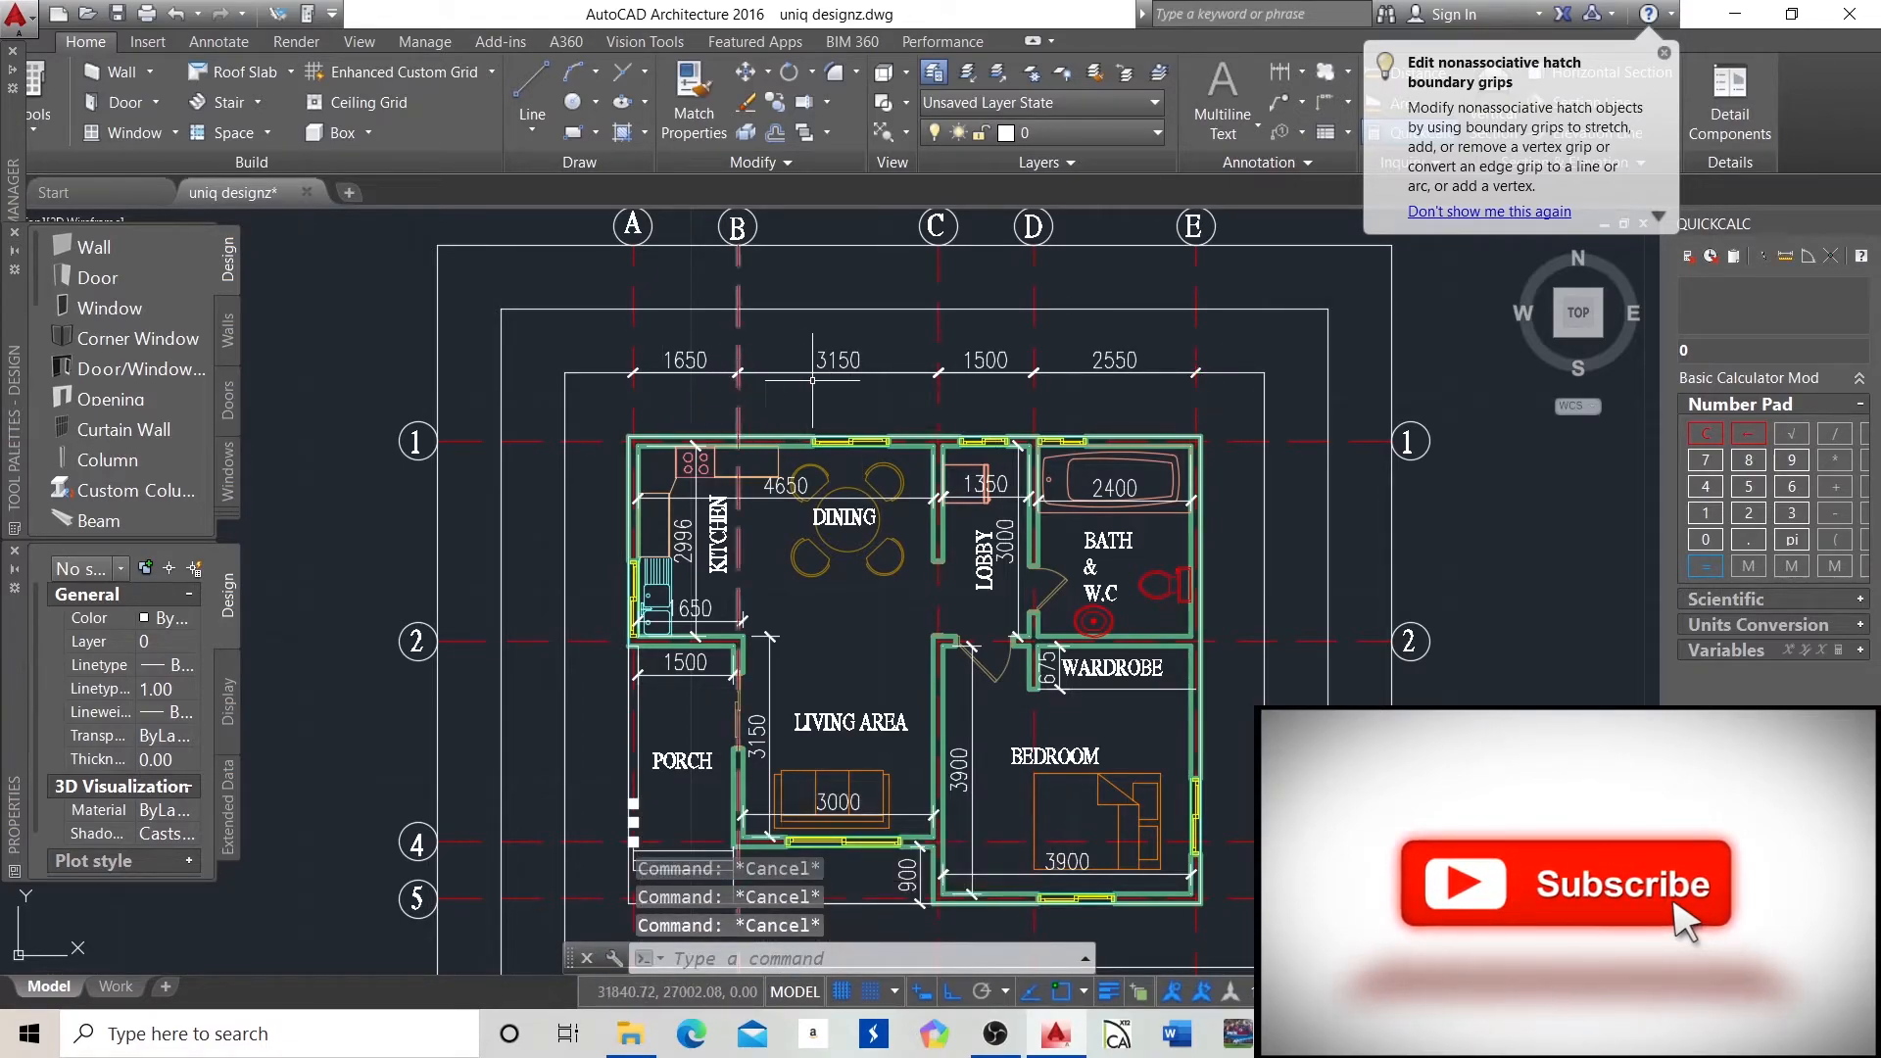
Place a linear dimension between grid lines A and B below the plan, along the innermost rectangle's lower edge.
scroll(1134, 301, down, 2)
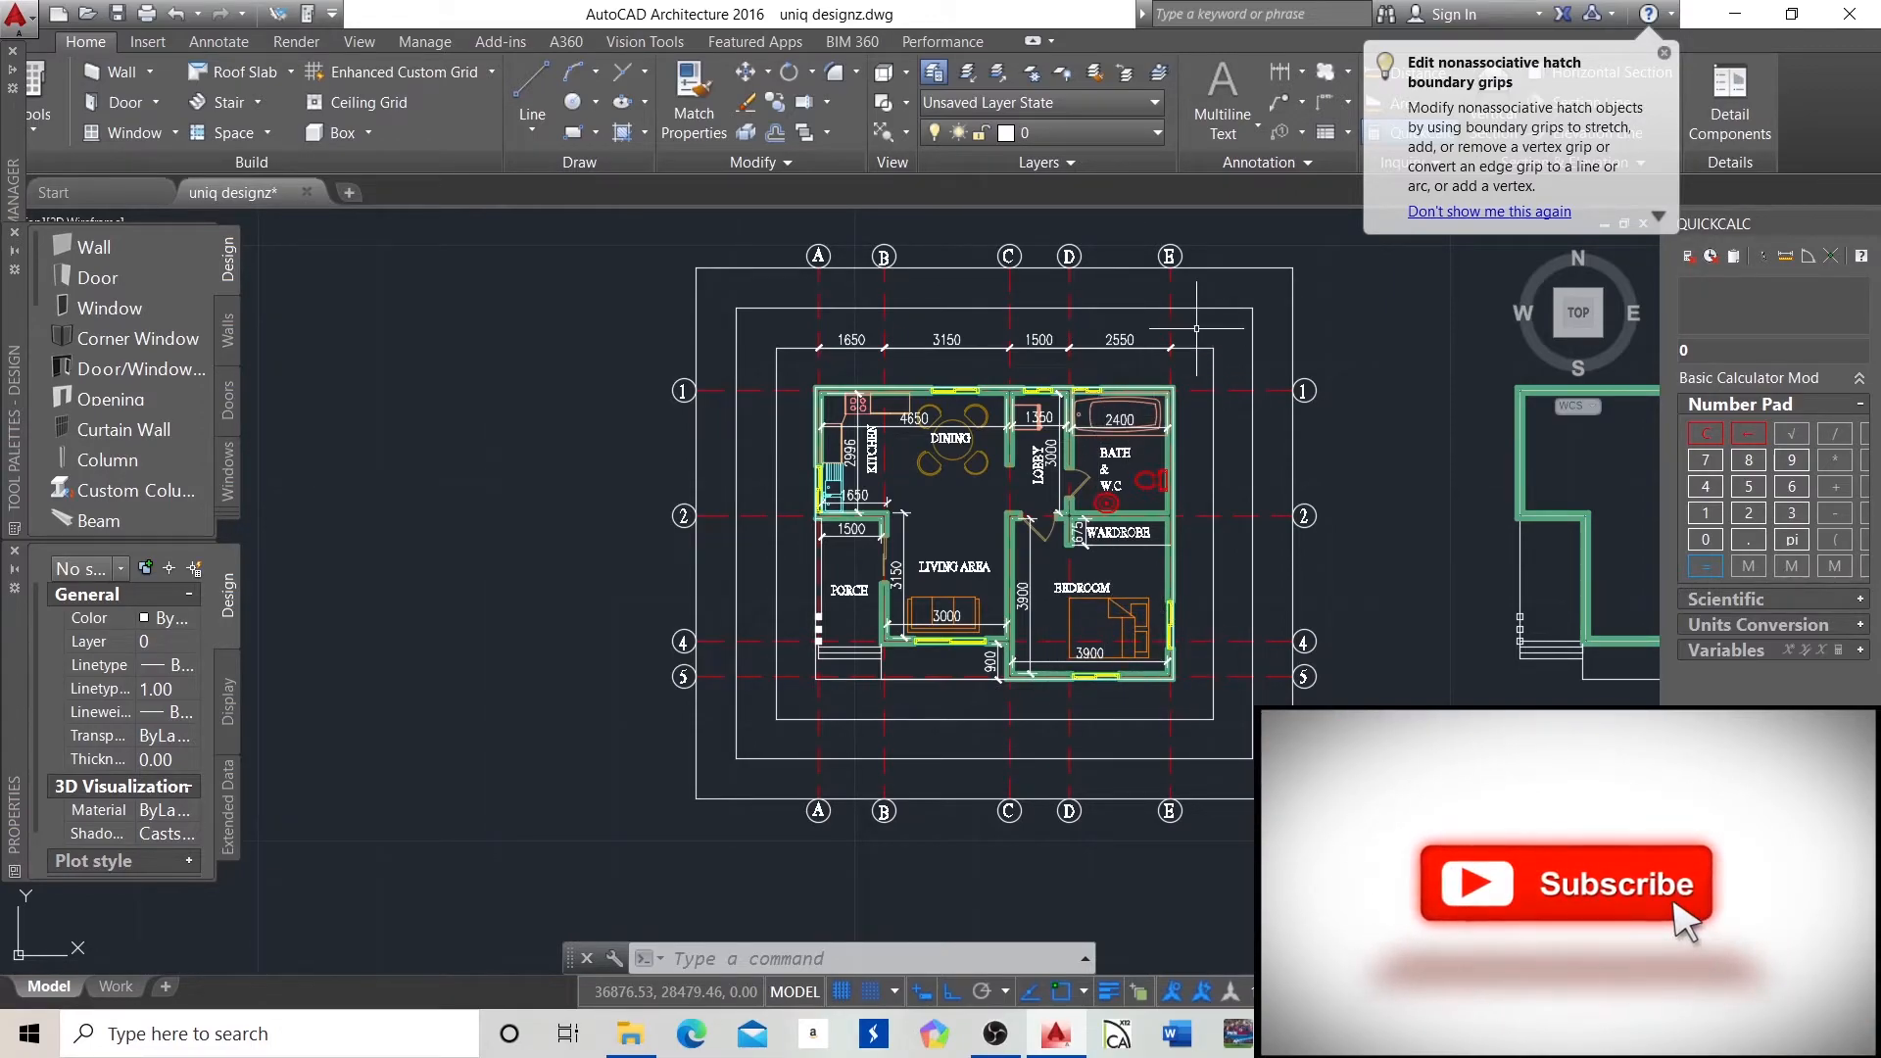
click(1301, 74)
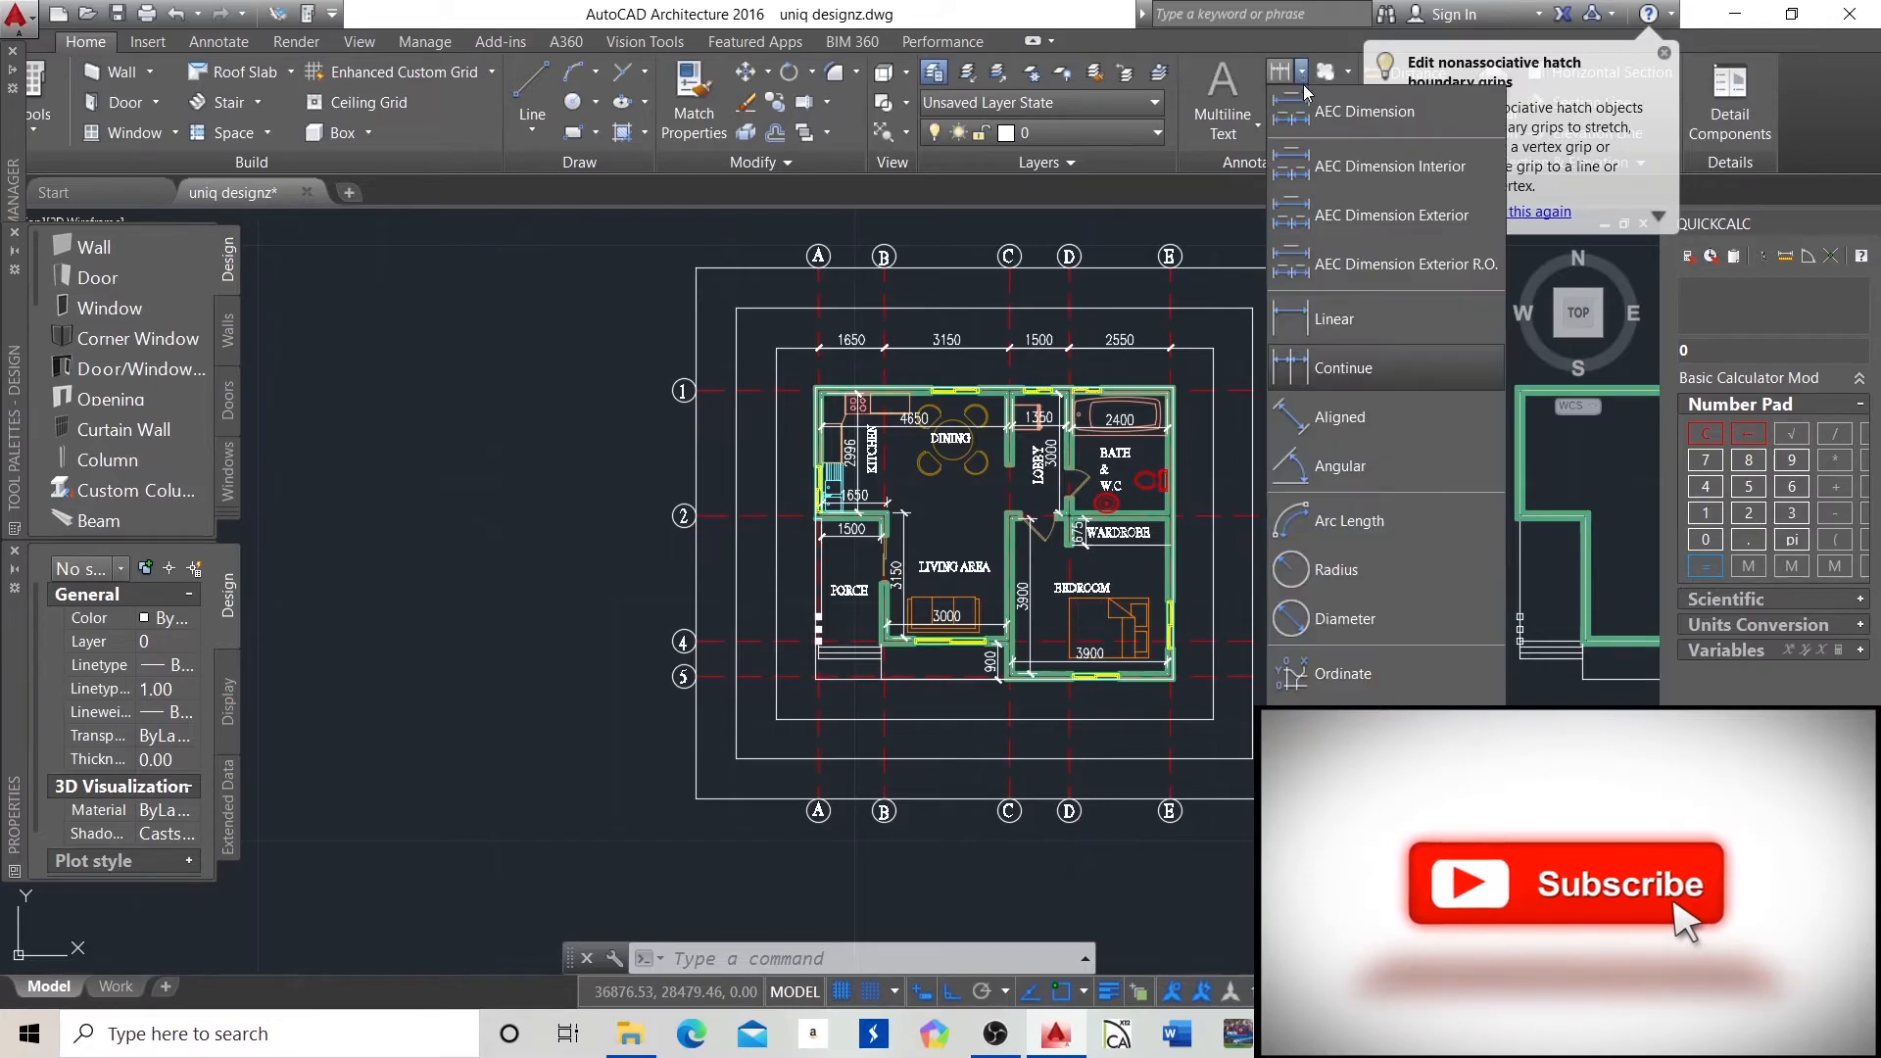
click(1309, 323)
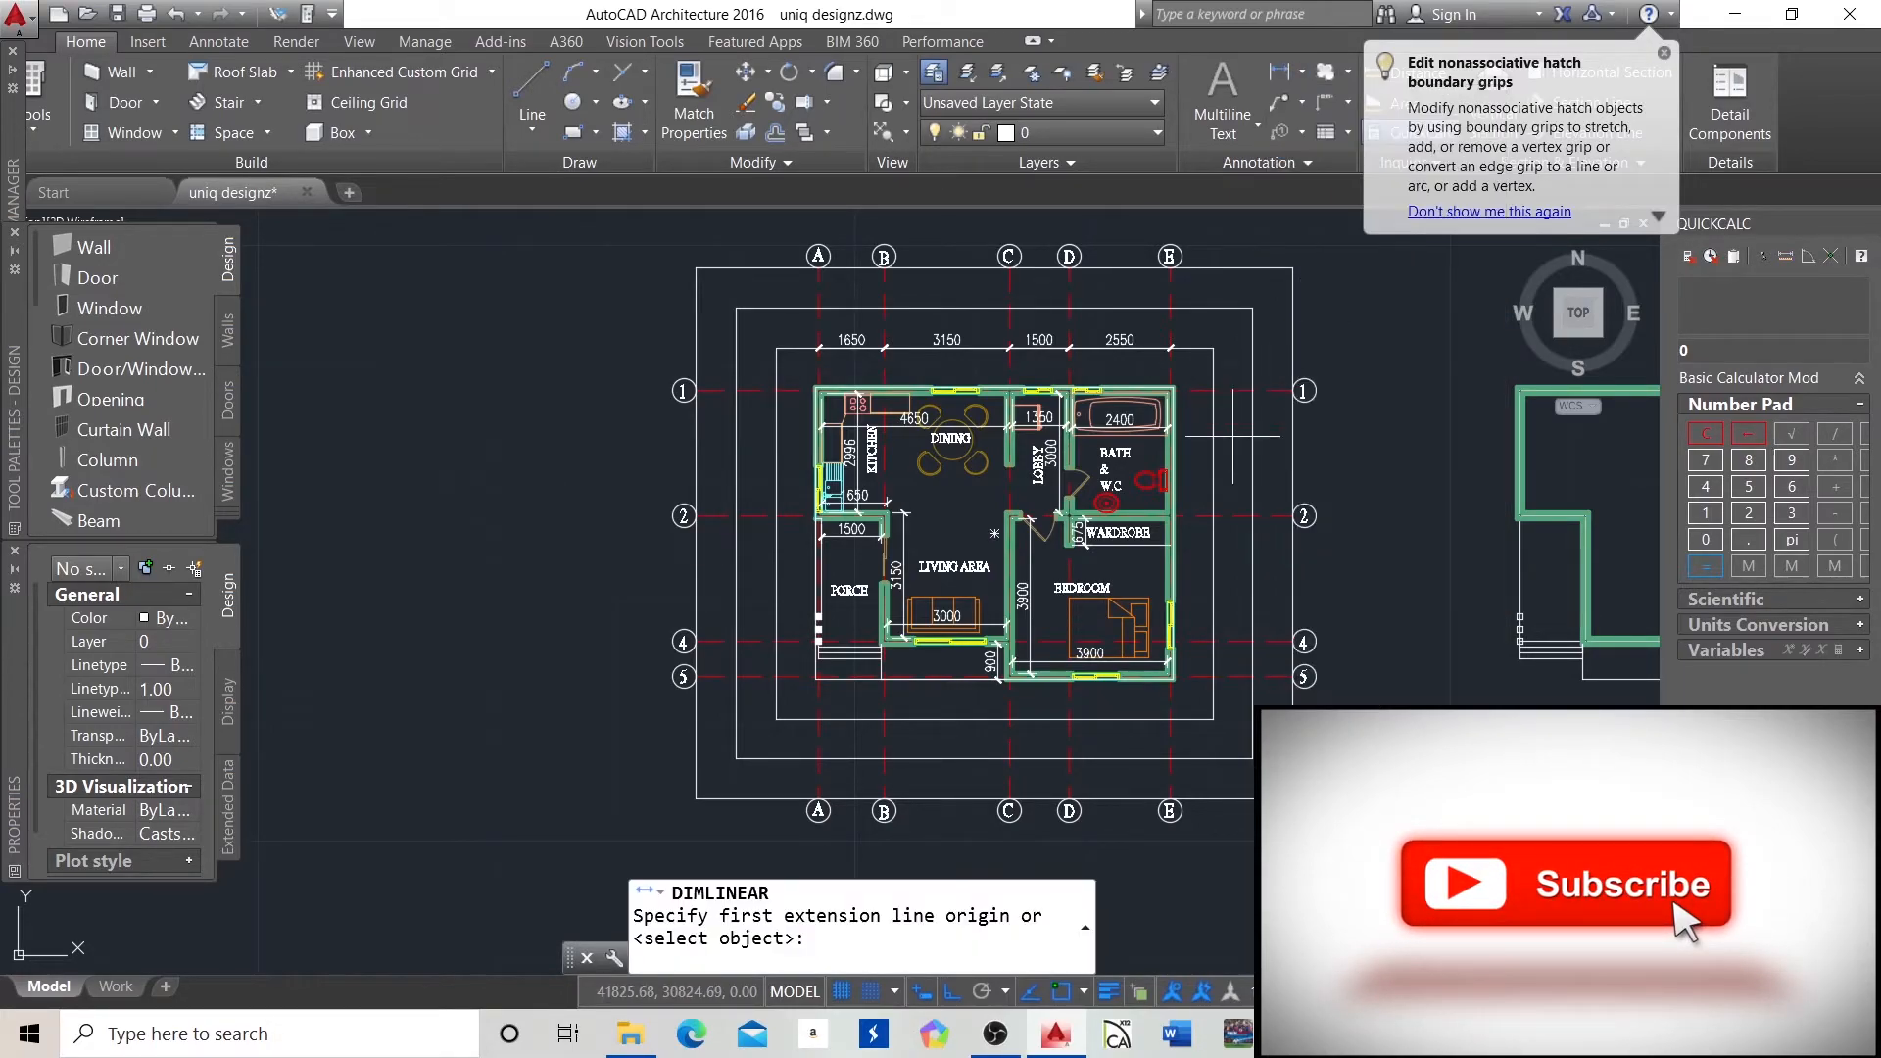
scroll(1115, 779, up, 4)
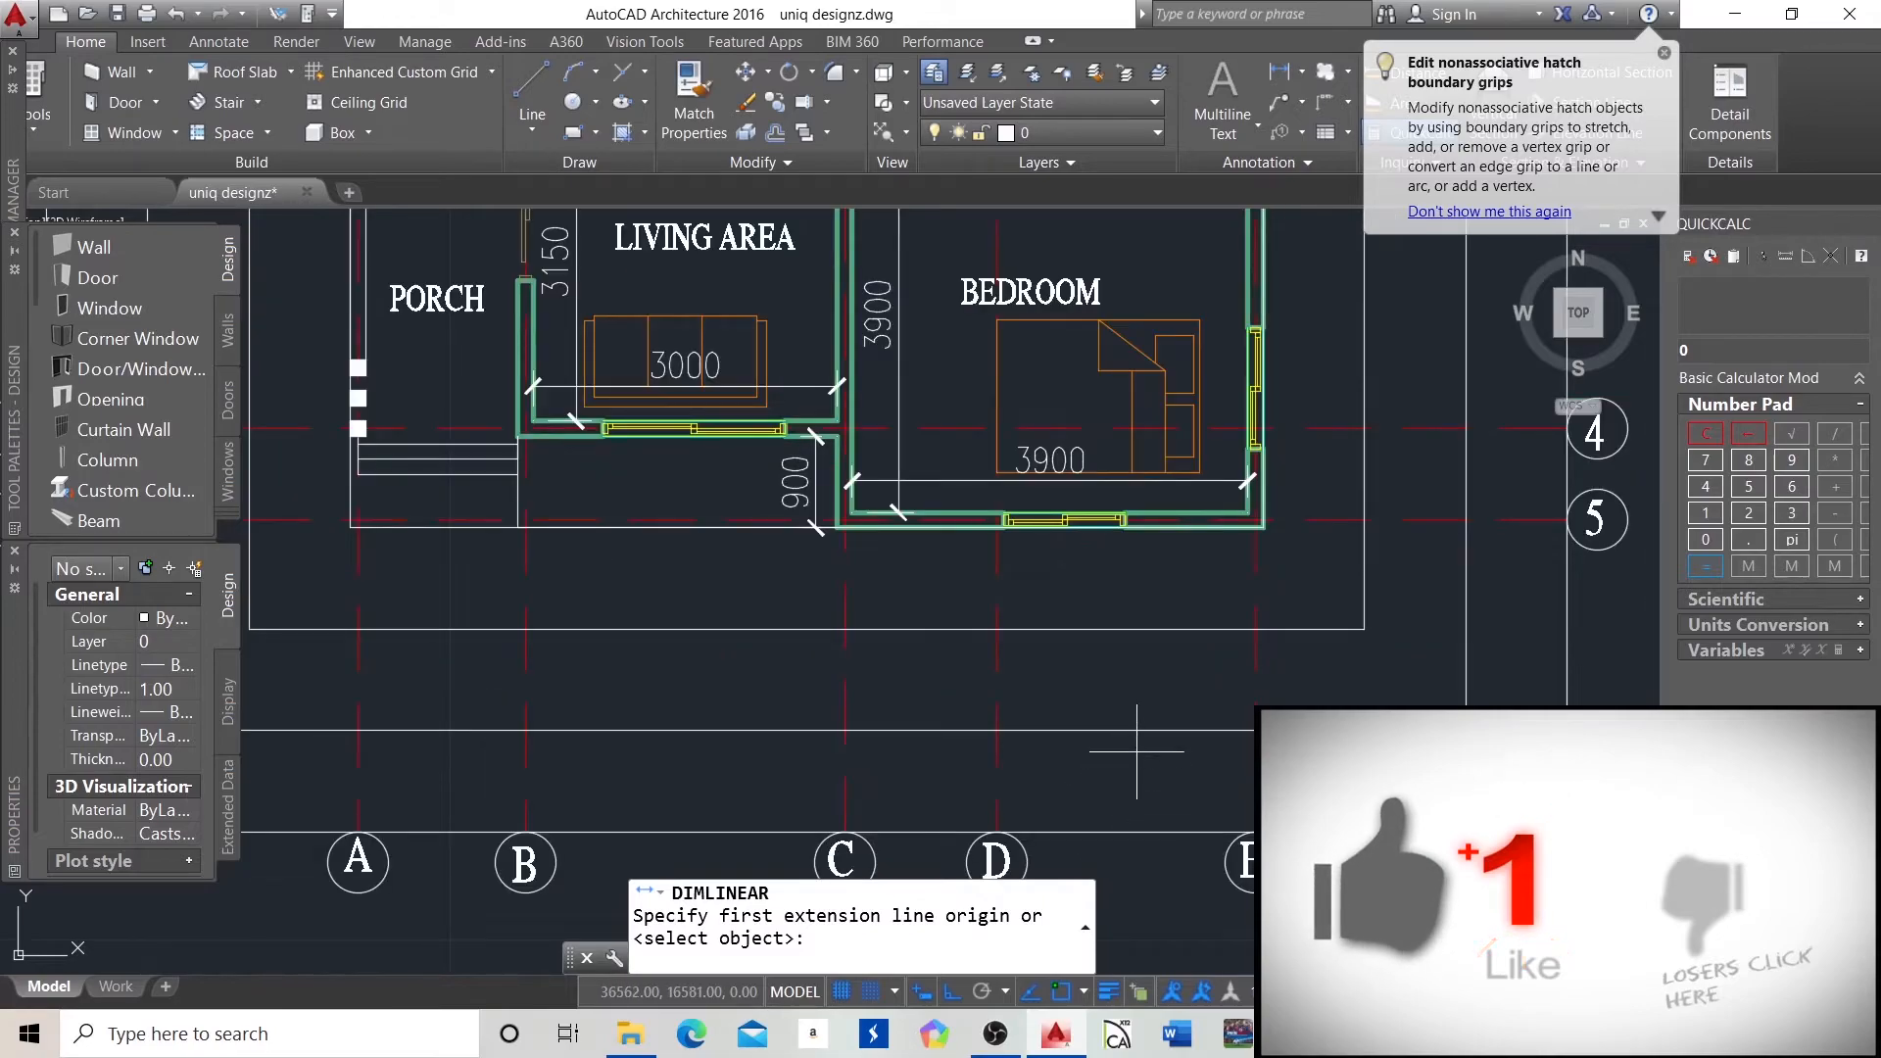
scroll(1078, 585, down, 4)
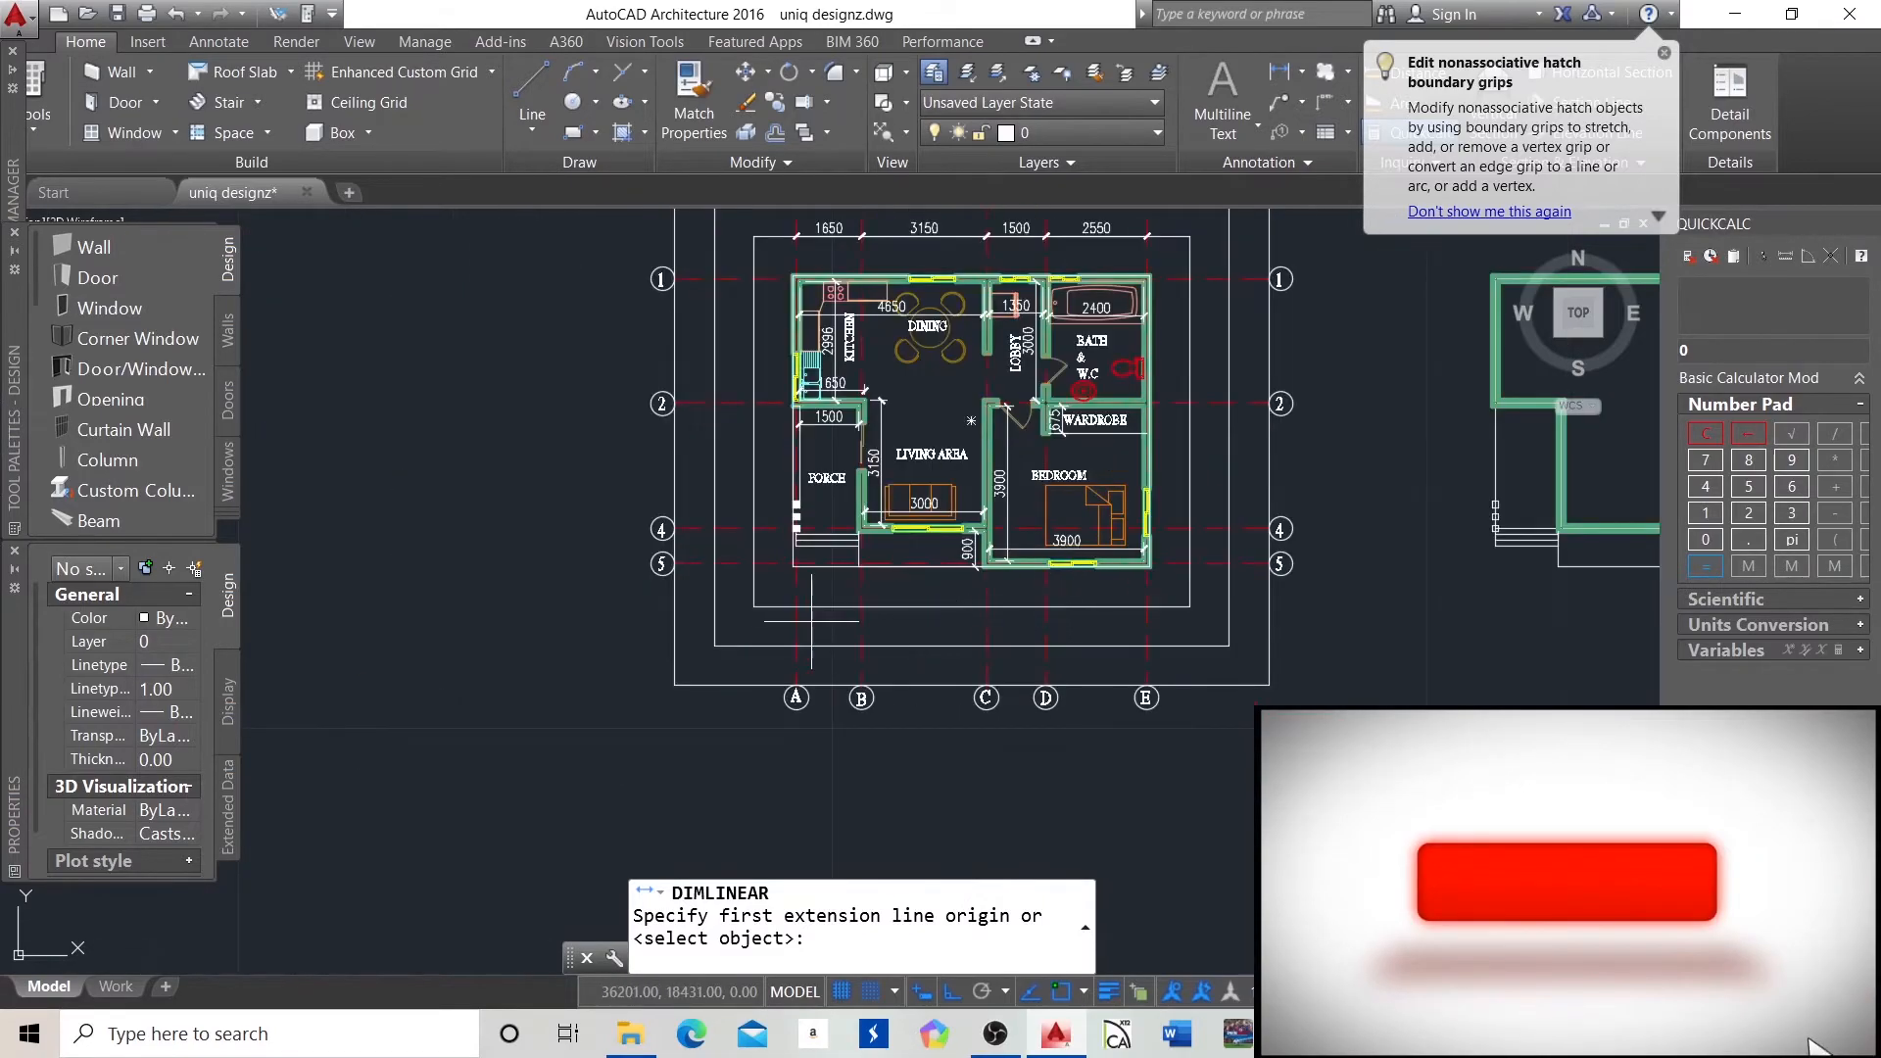
scroll(810, 623, up, 4)
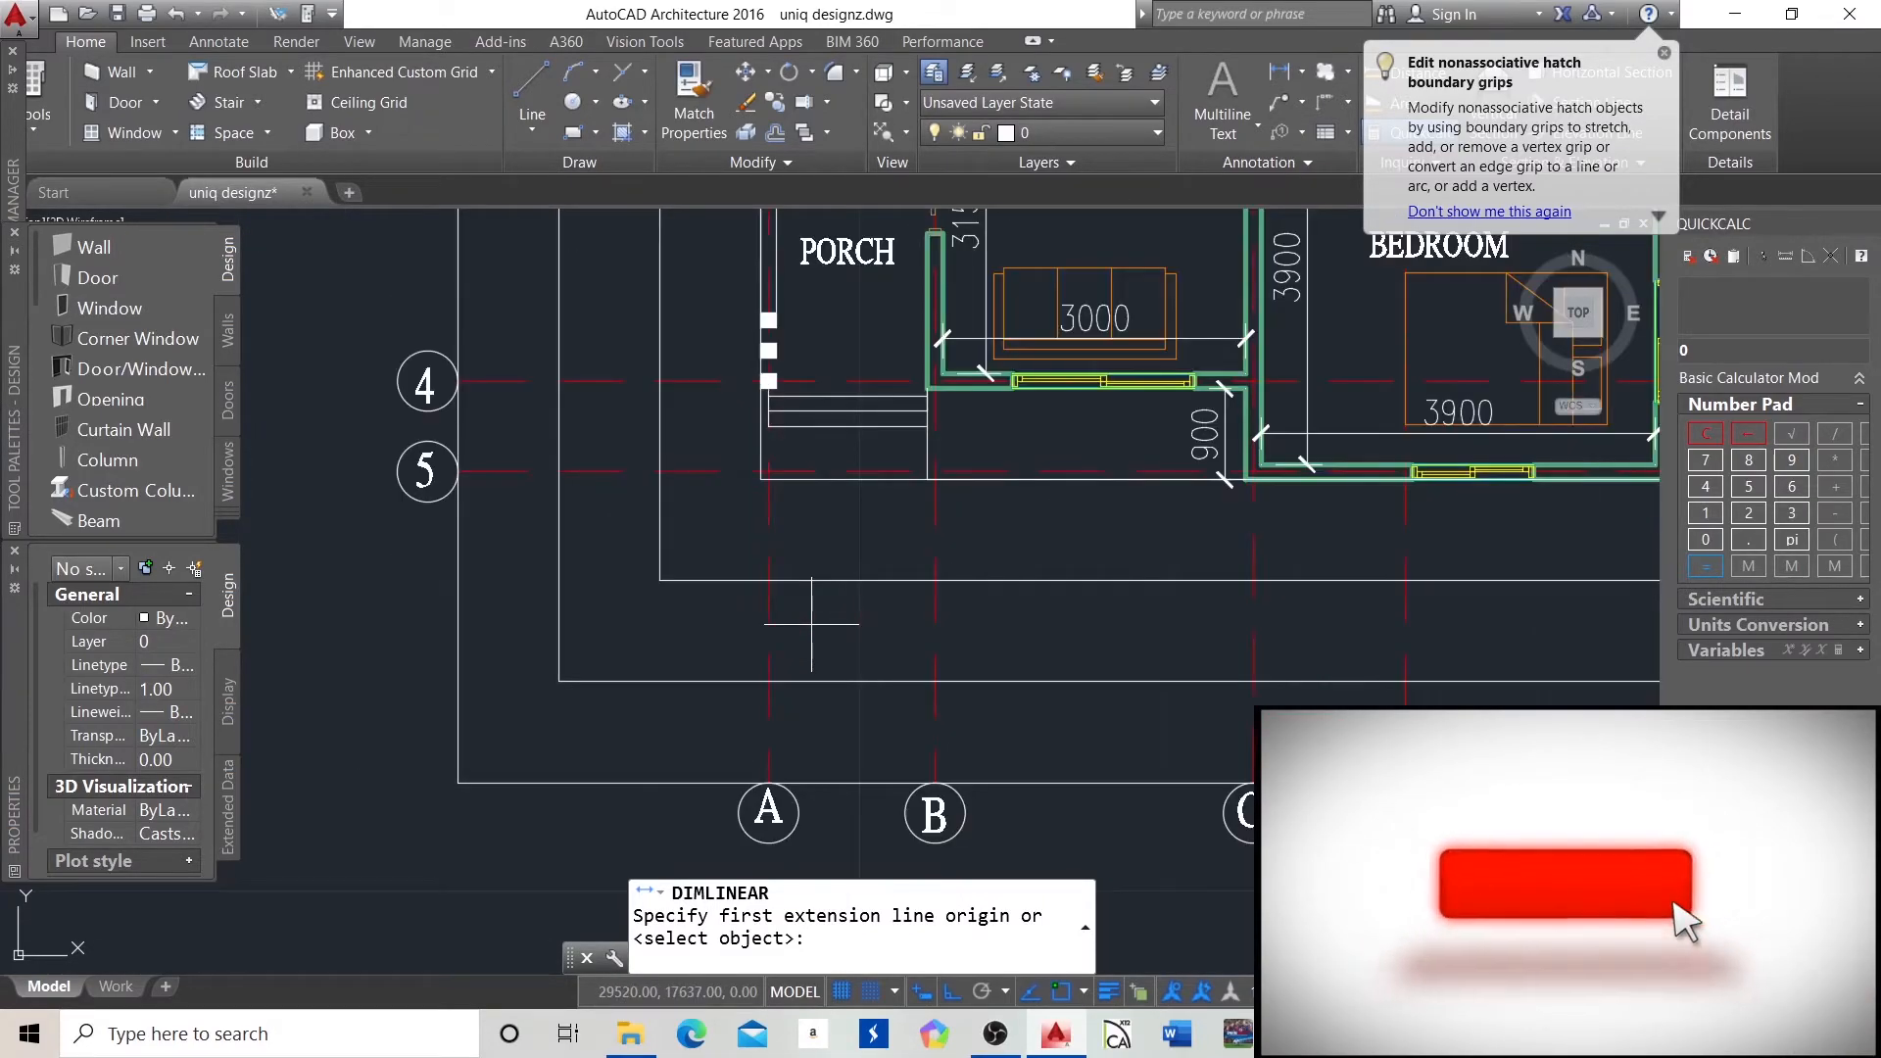
click(769, 579)
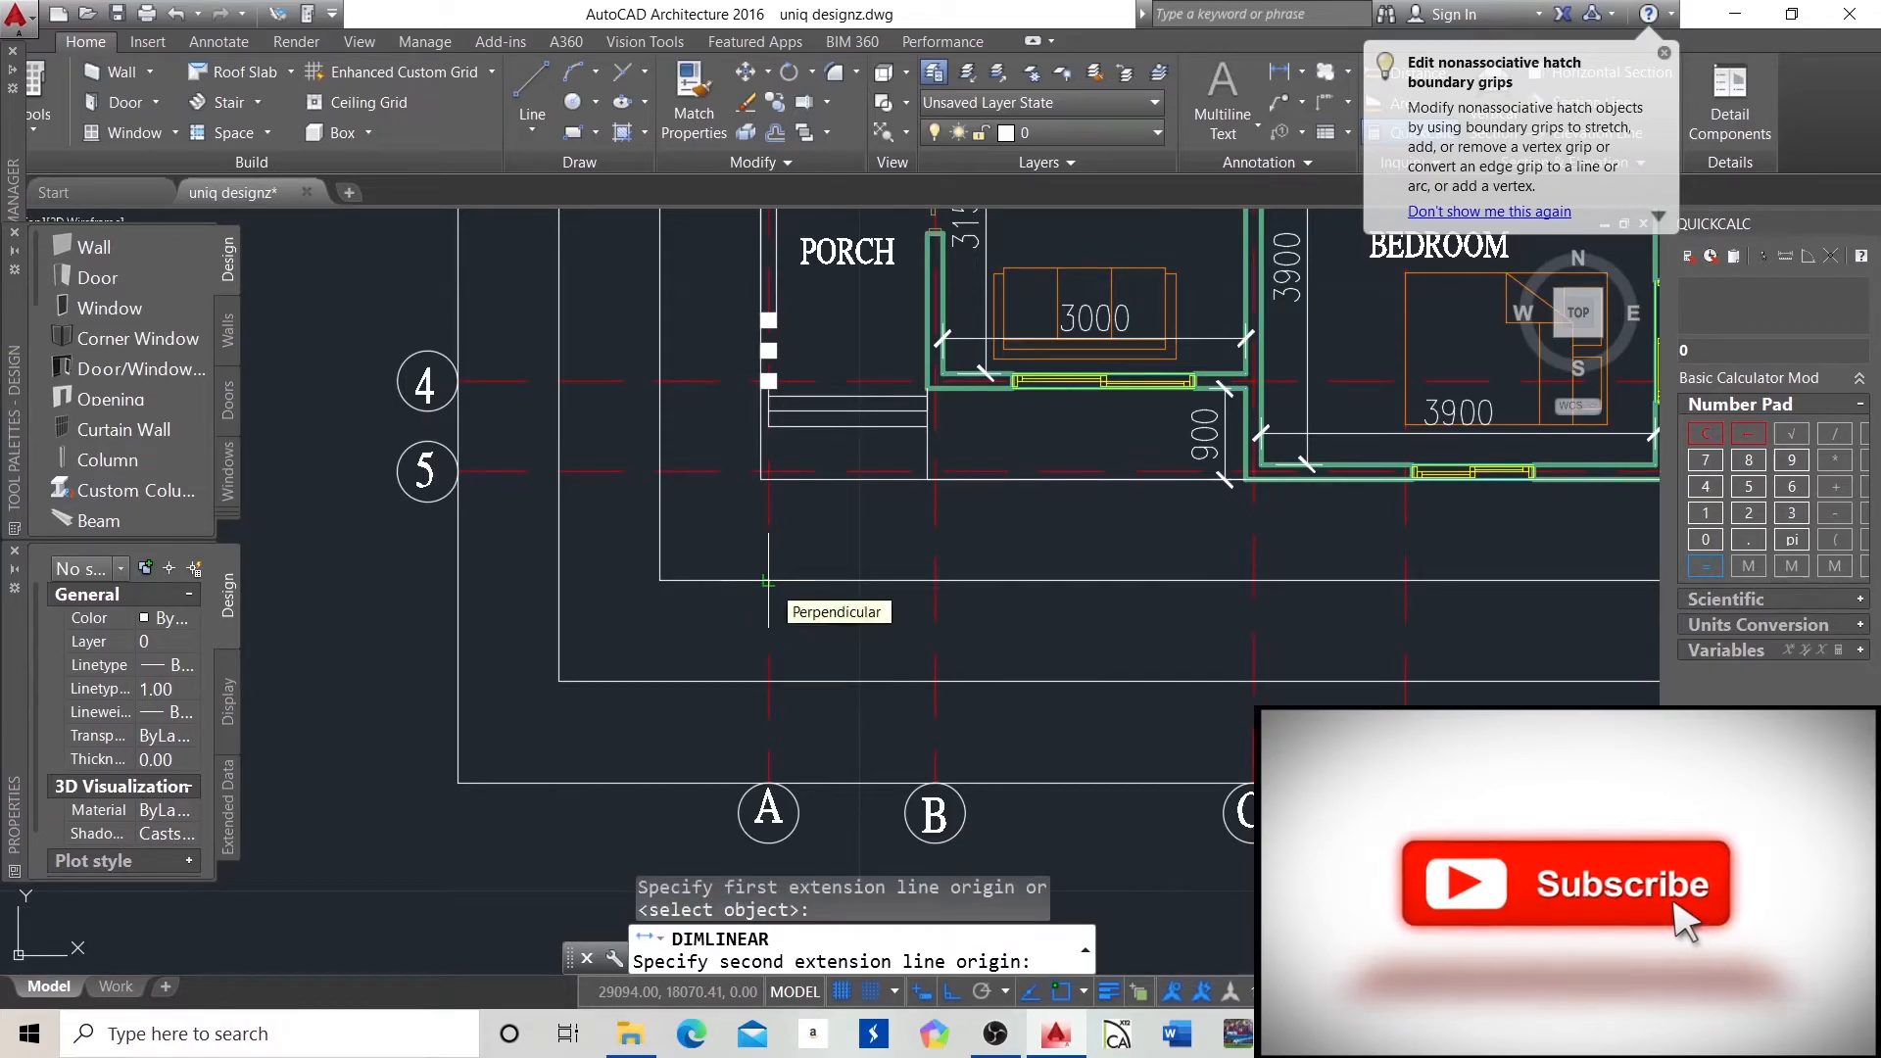
scroll(921, 607, up, 6)
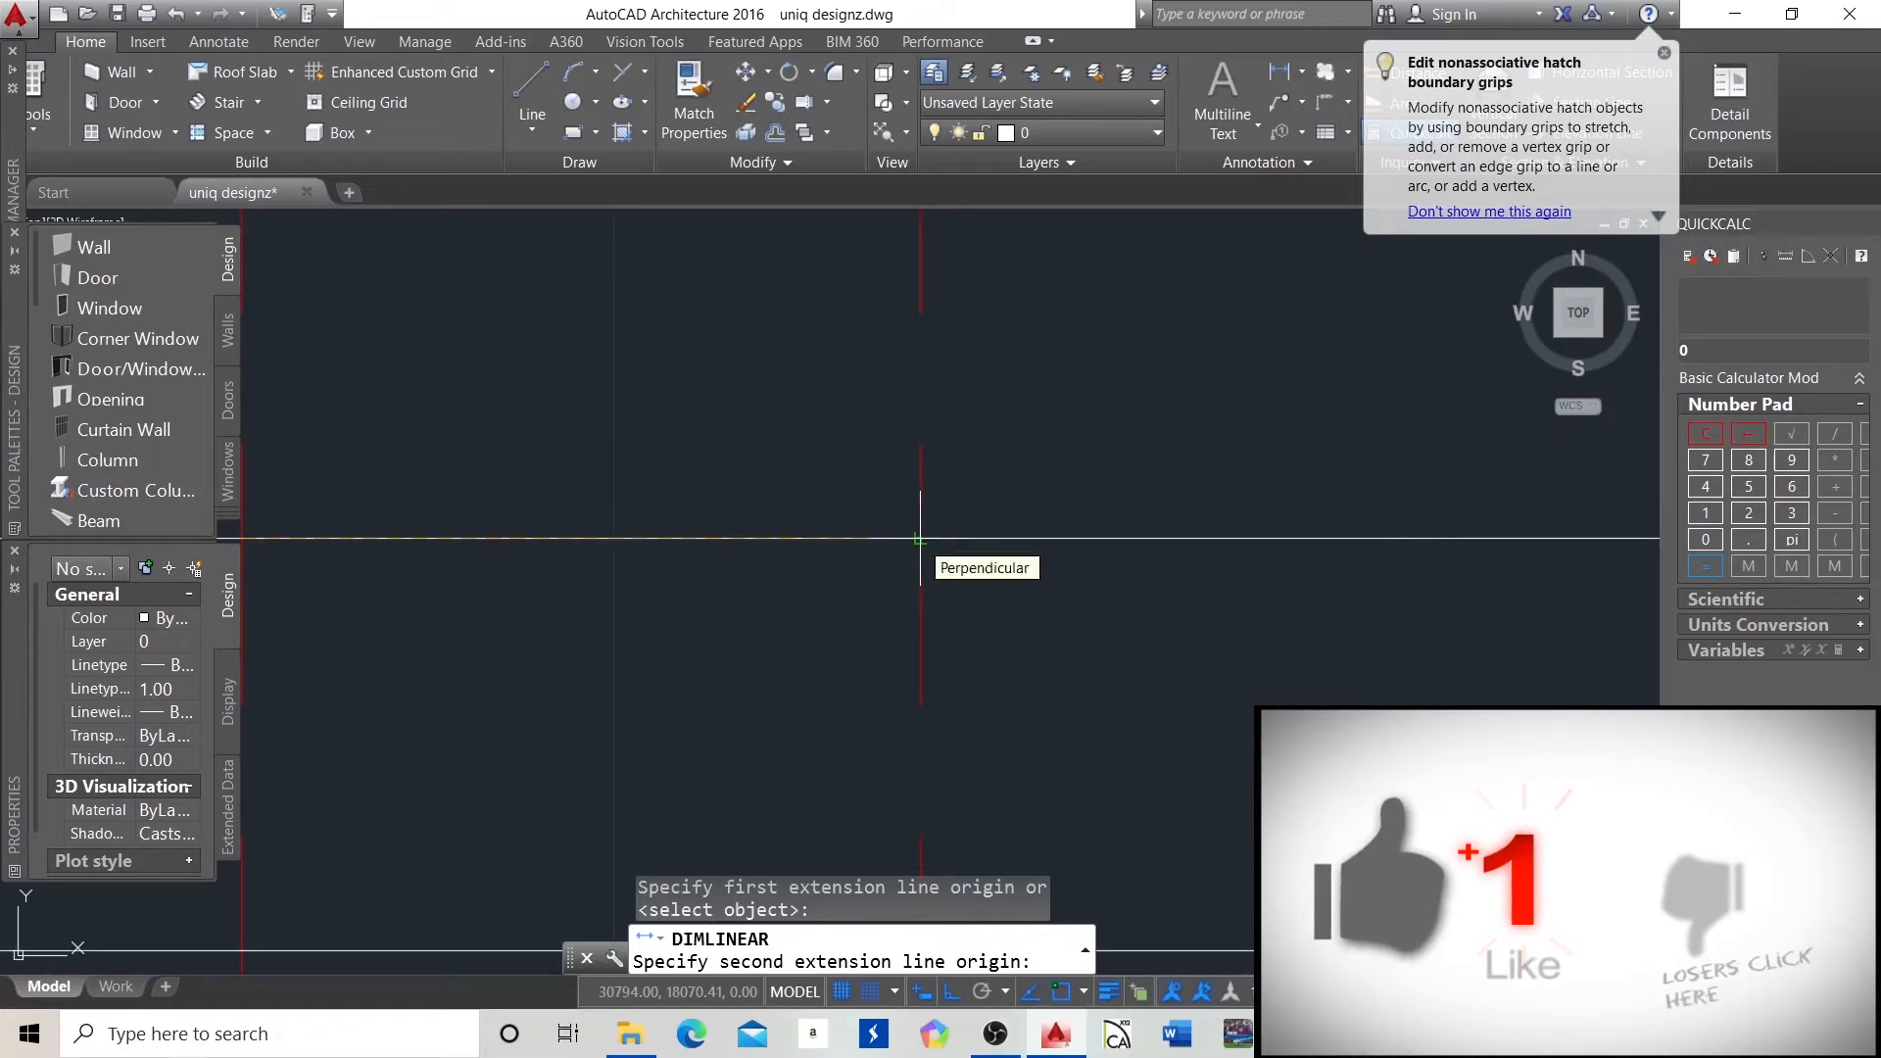
click(919, 539)
click(919, 538)
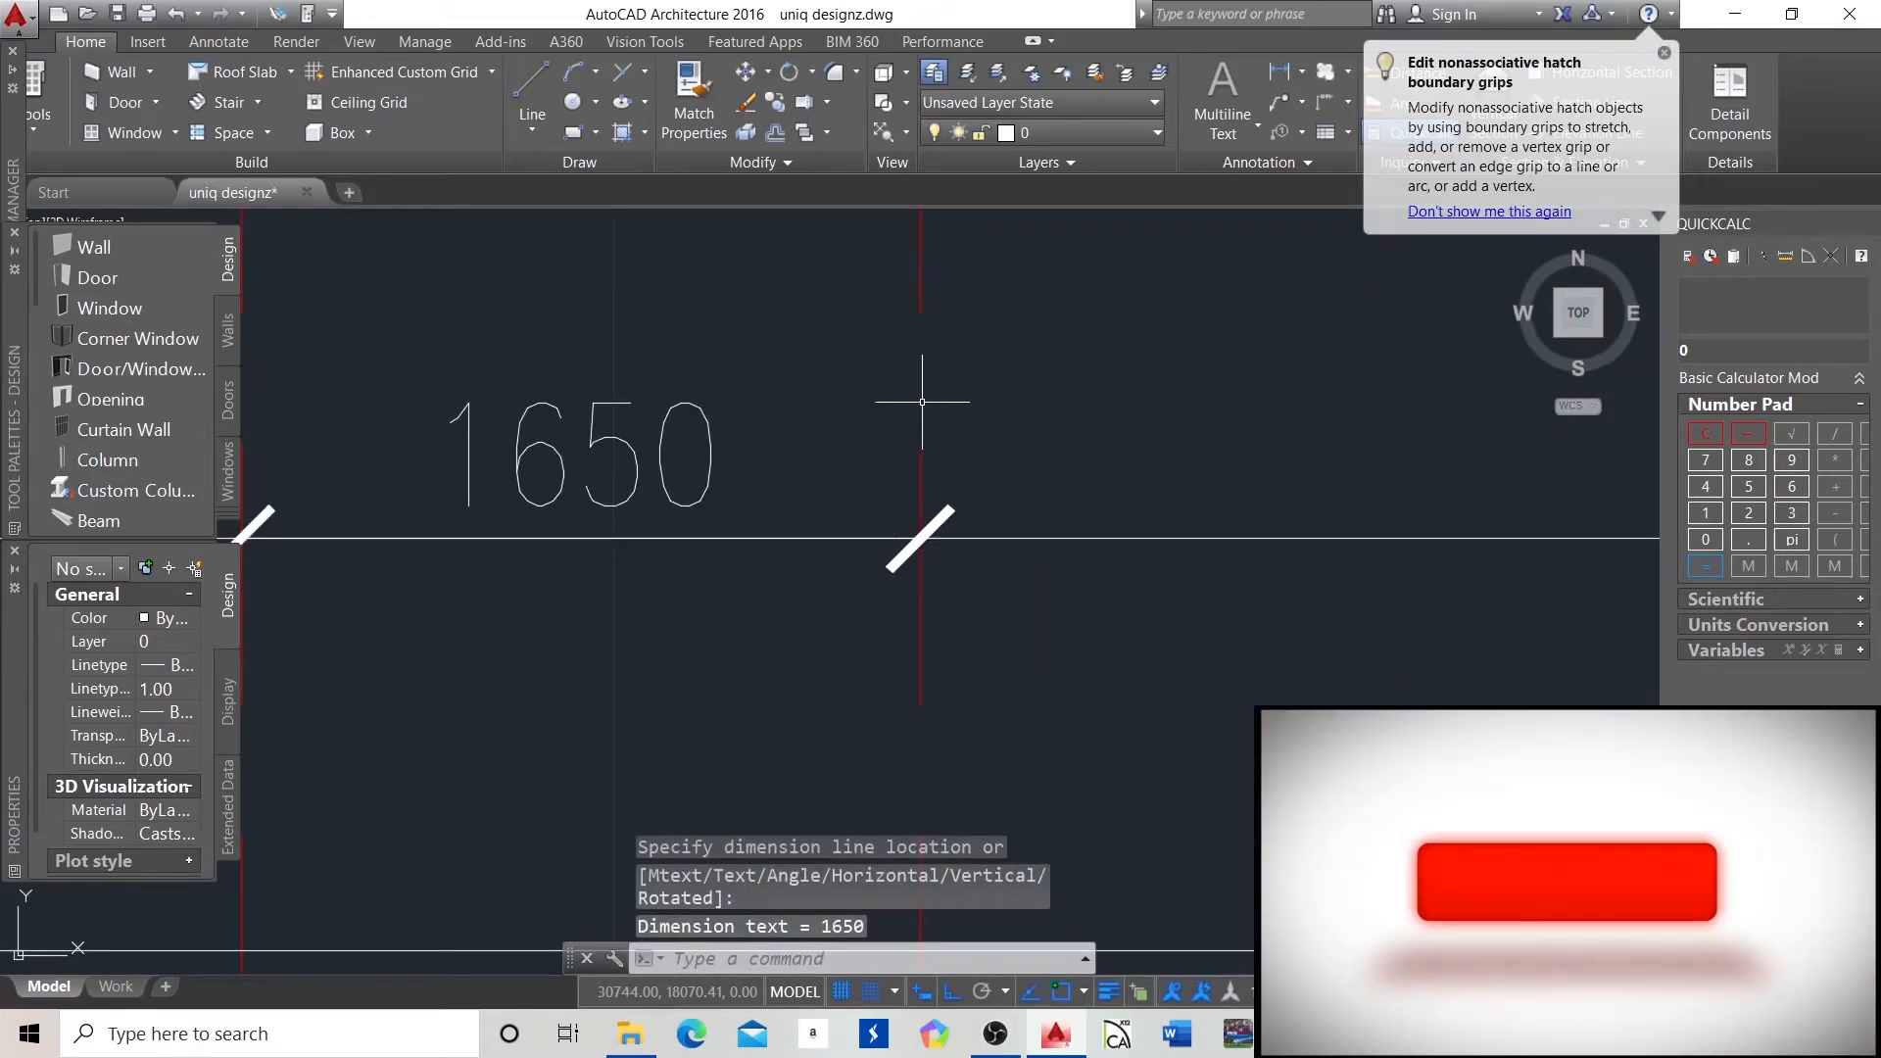
Continue the dimension chain below the plan from grid line B across grid lines C, D and E.
click(1303, 69)
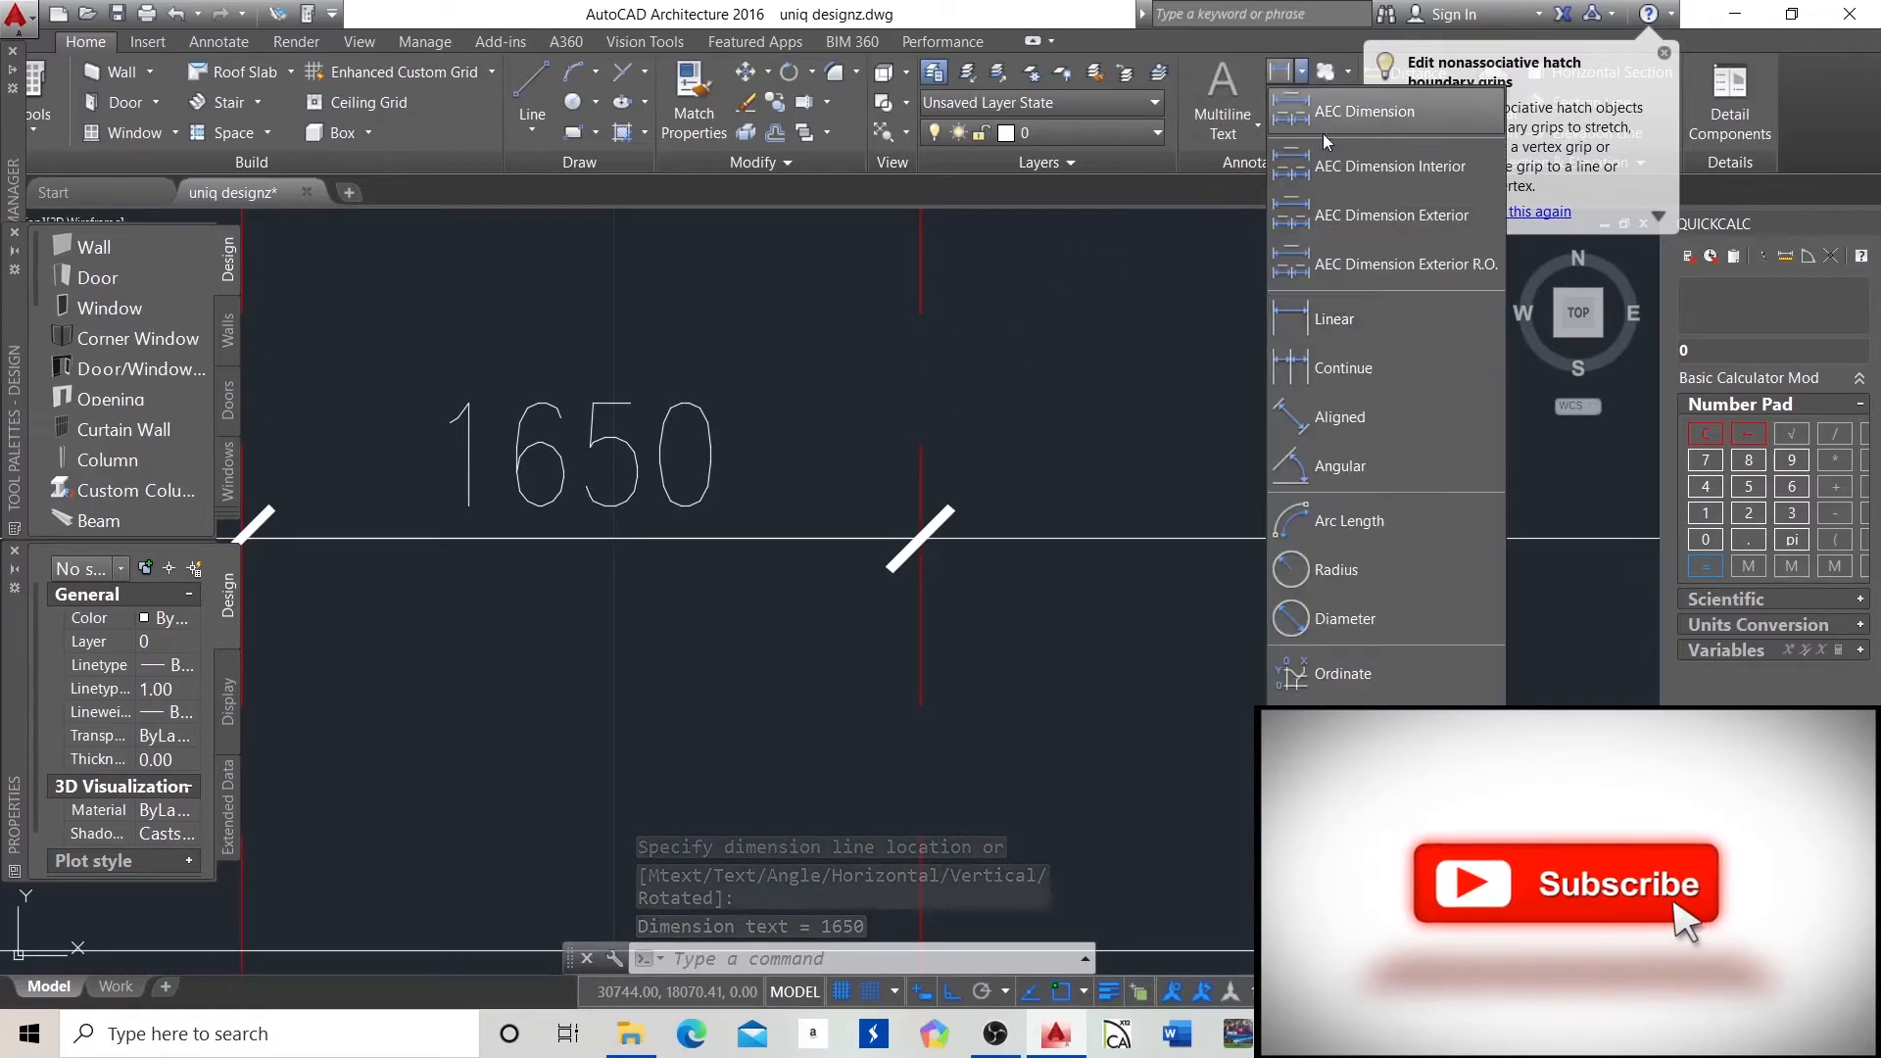
click(1344, 369)
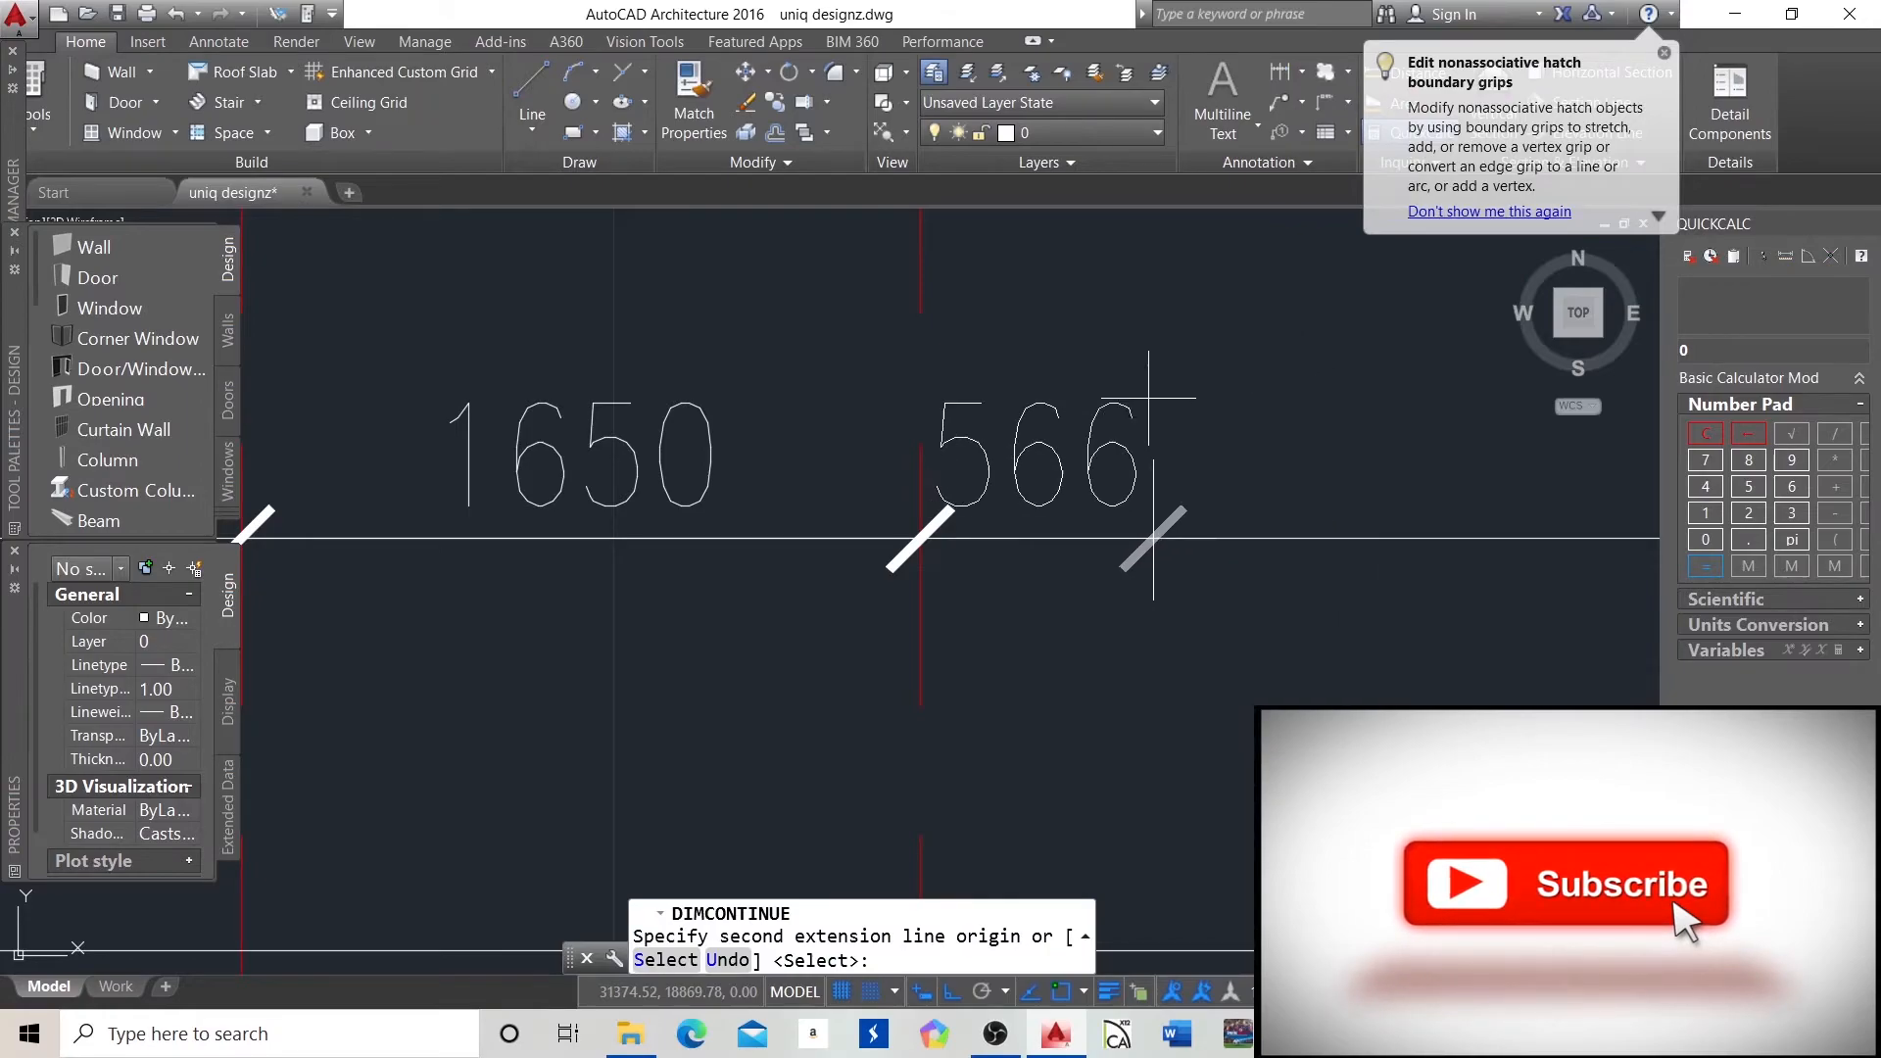
scroll(950, 434, down, 4)
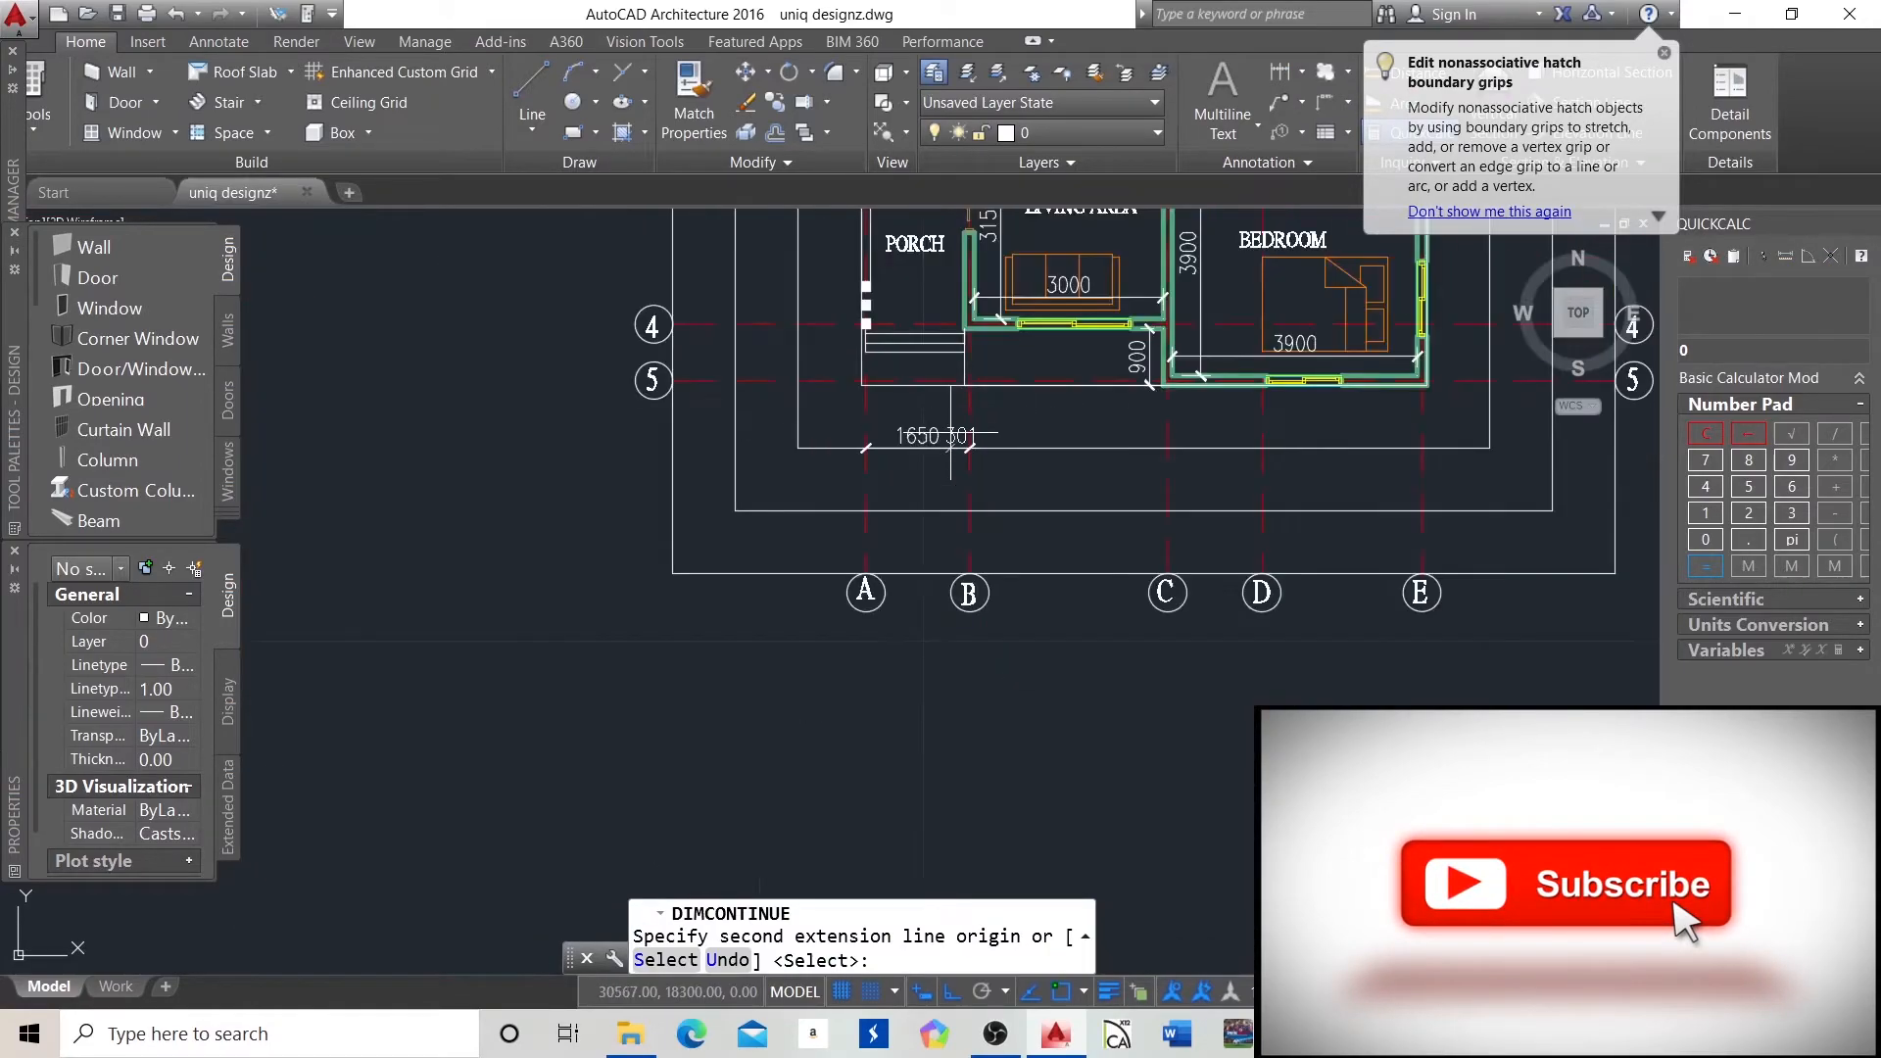
scroll(1086, 459, up, 4)
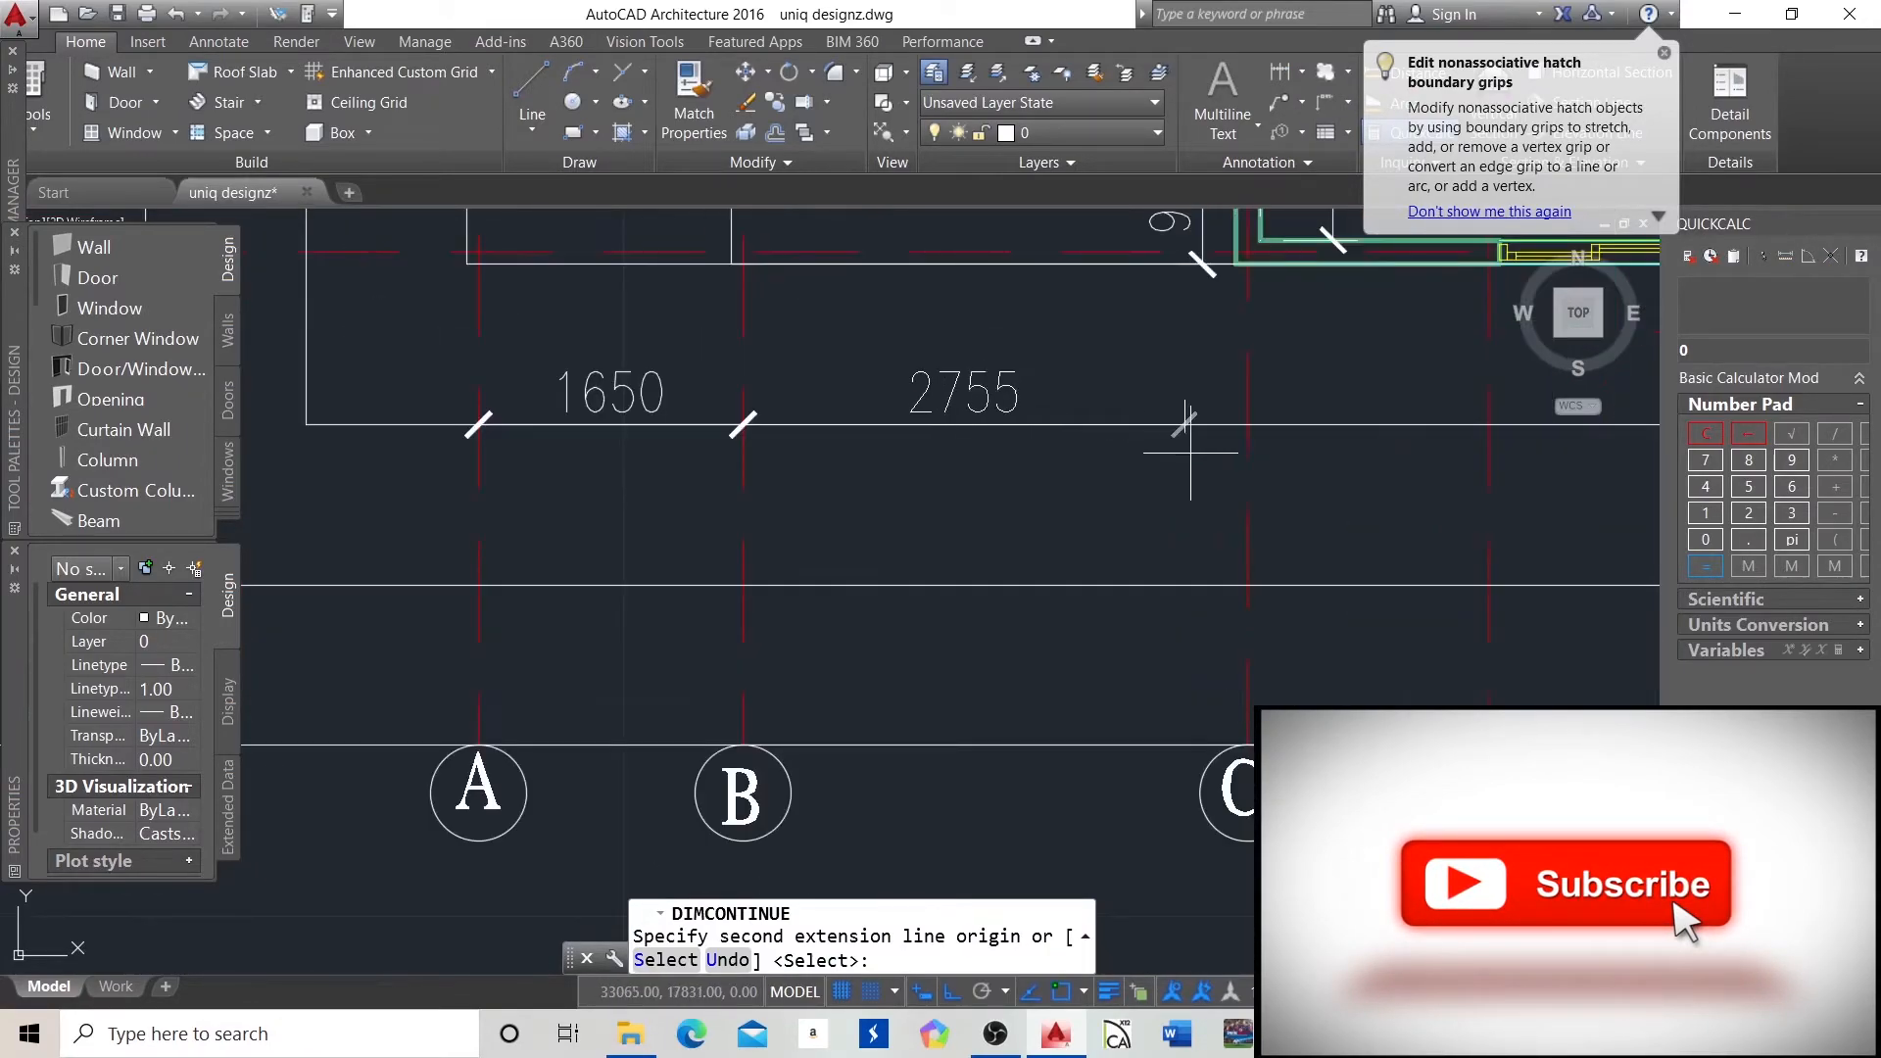
click(1247, 426)
key(Escape)
scroll(601, 292, down, 4)
text(*)
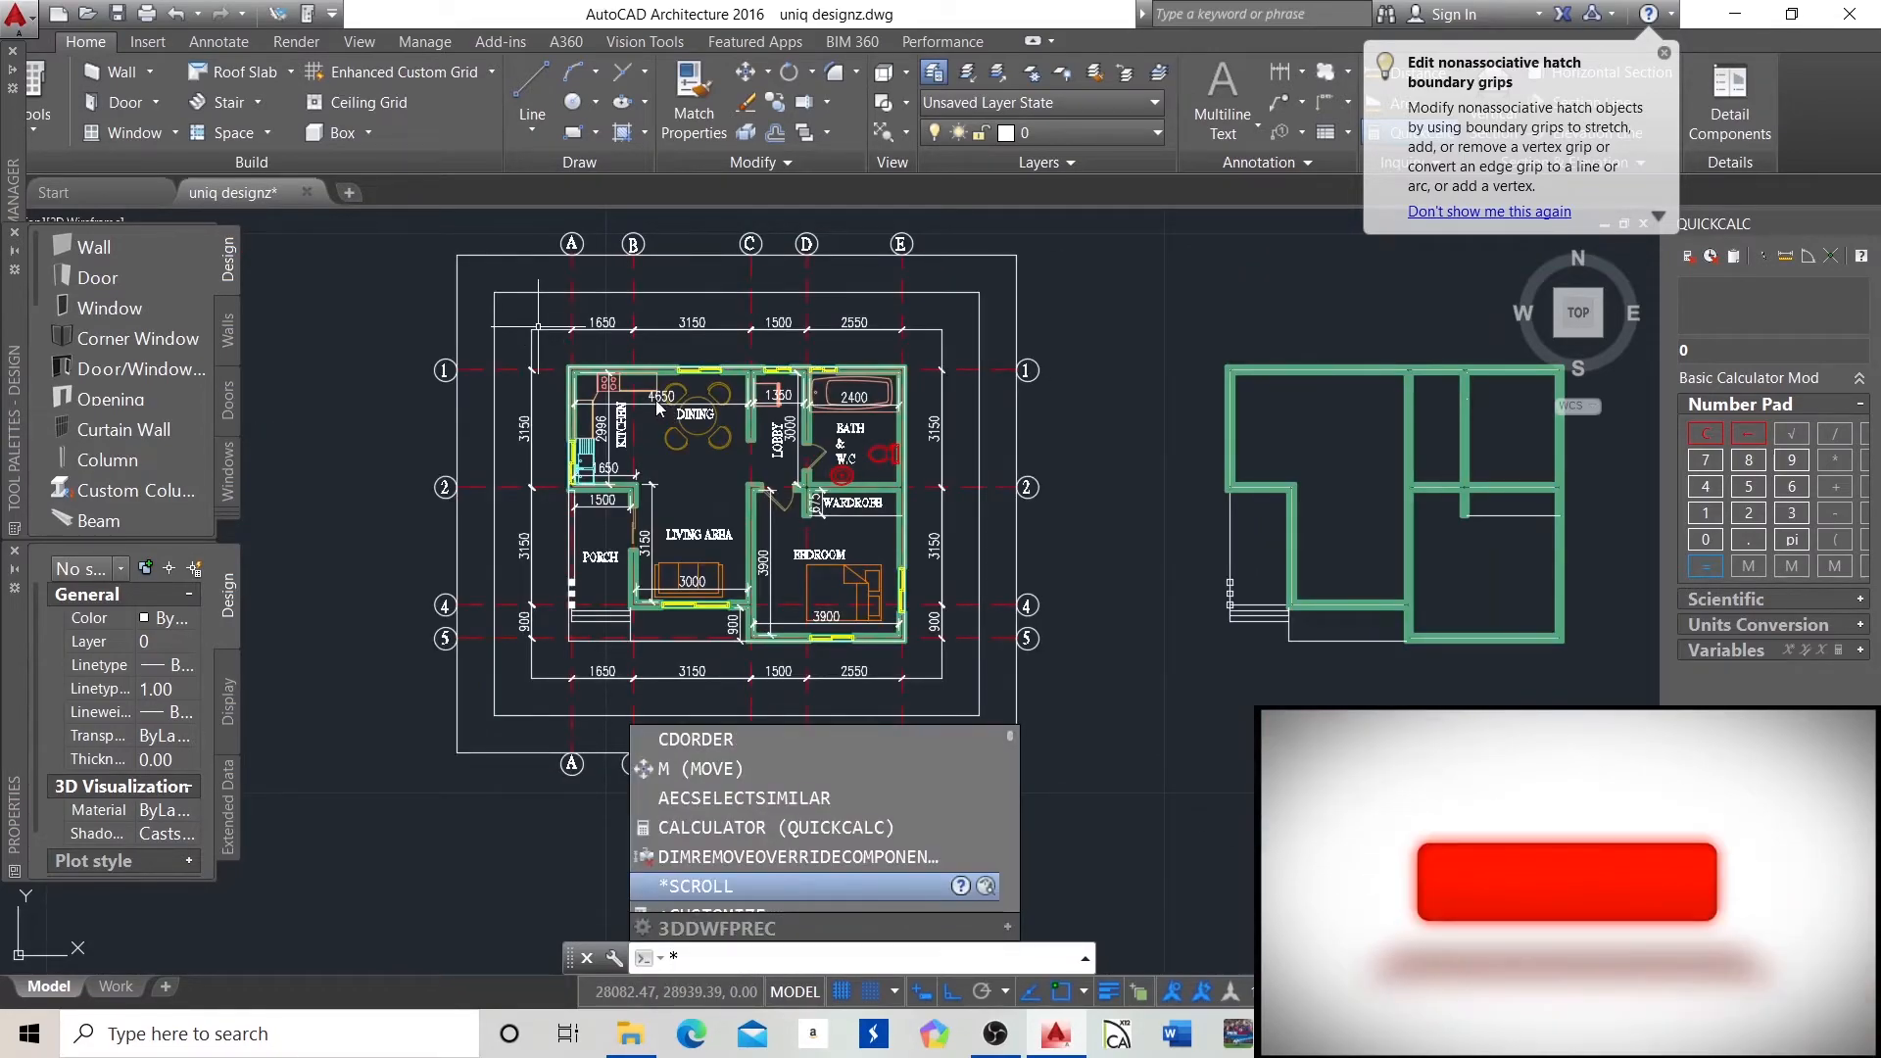
key(Escape)
Examine the grid dimensions around the plan and the outer wall corner where grid lines A and 1 meet.
scroll(529, 480, up, 4)
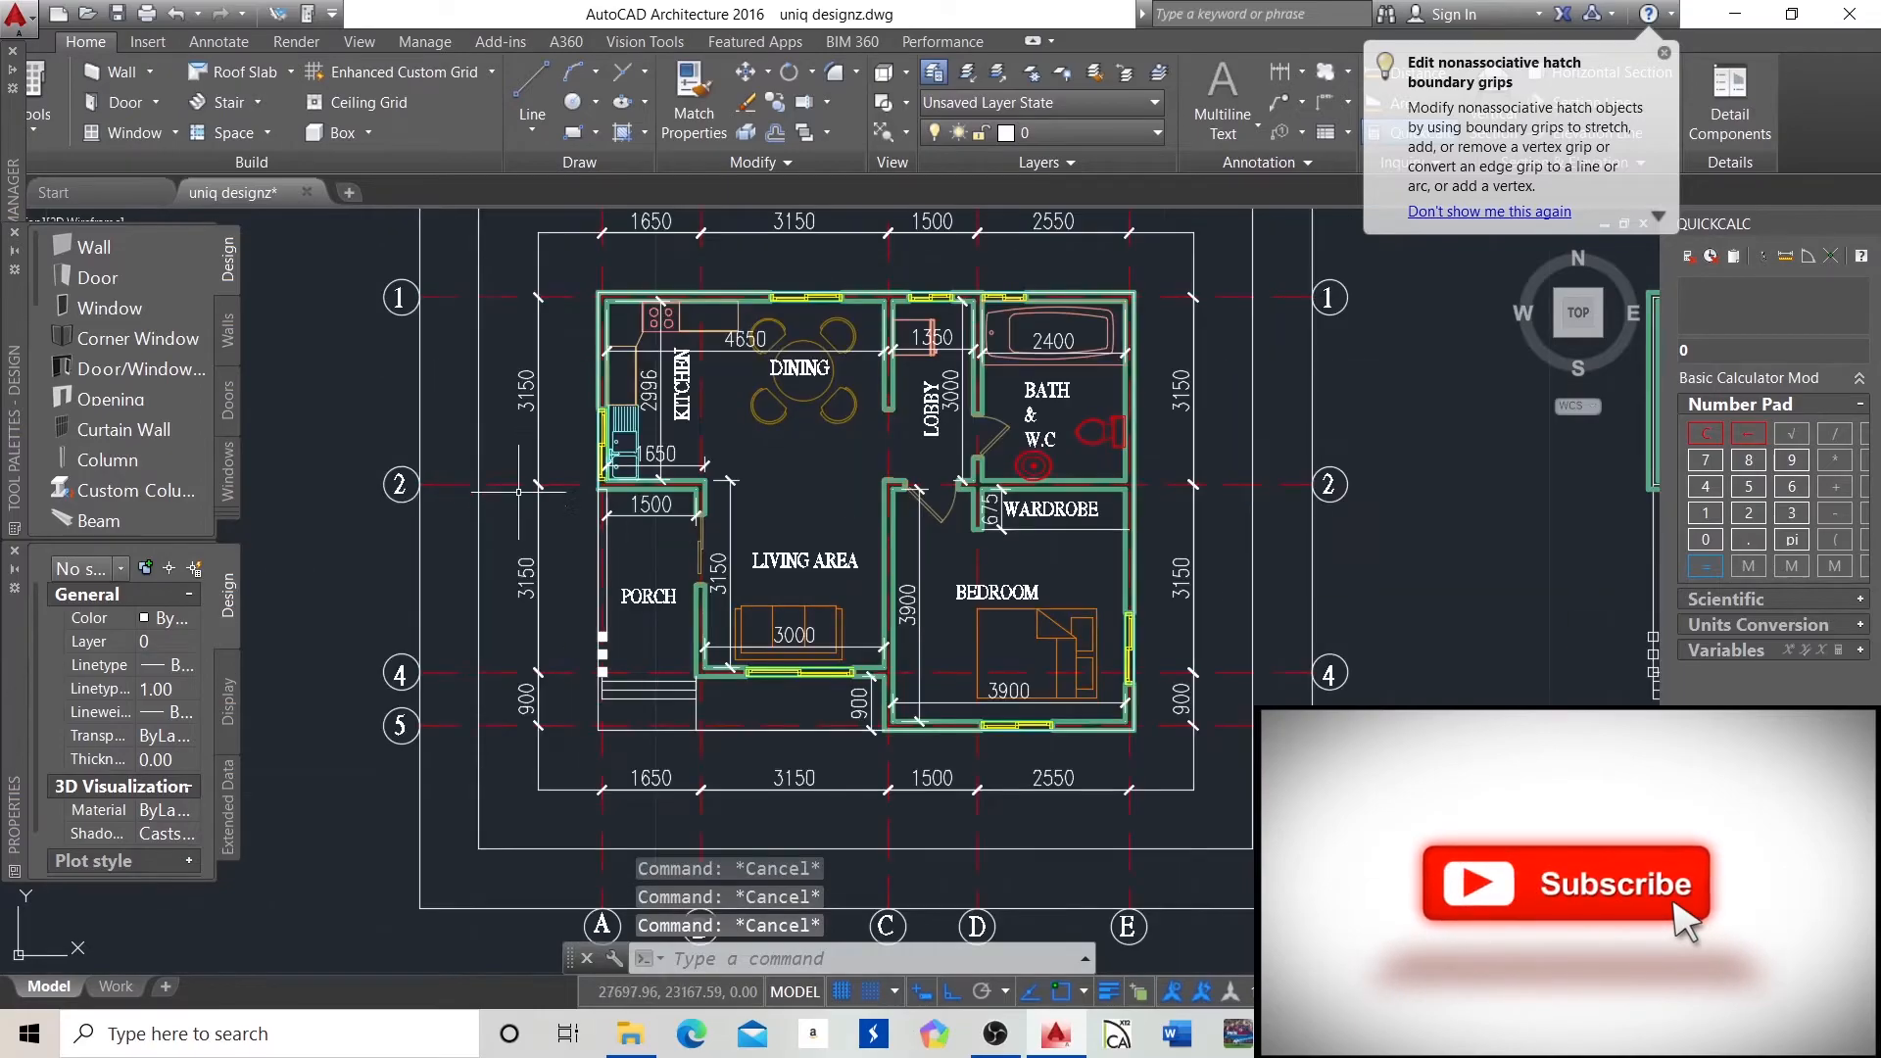
scroll(536, 471, down, 4)
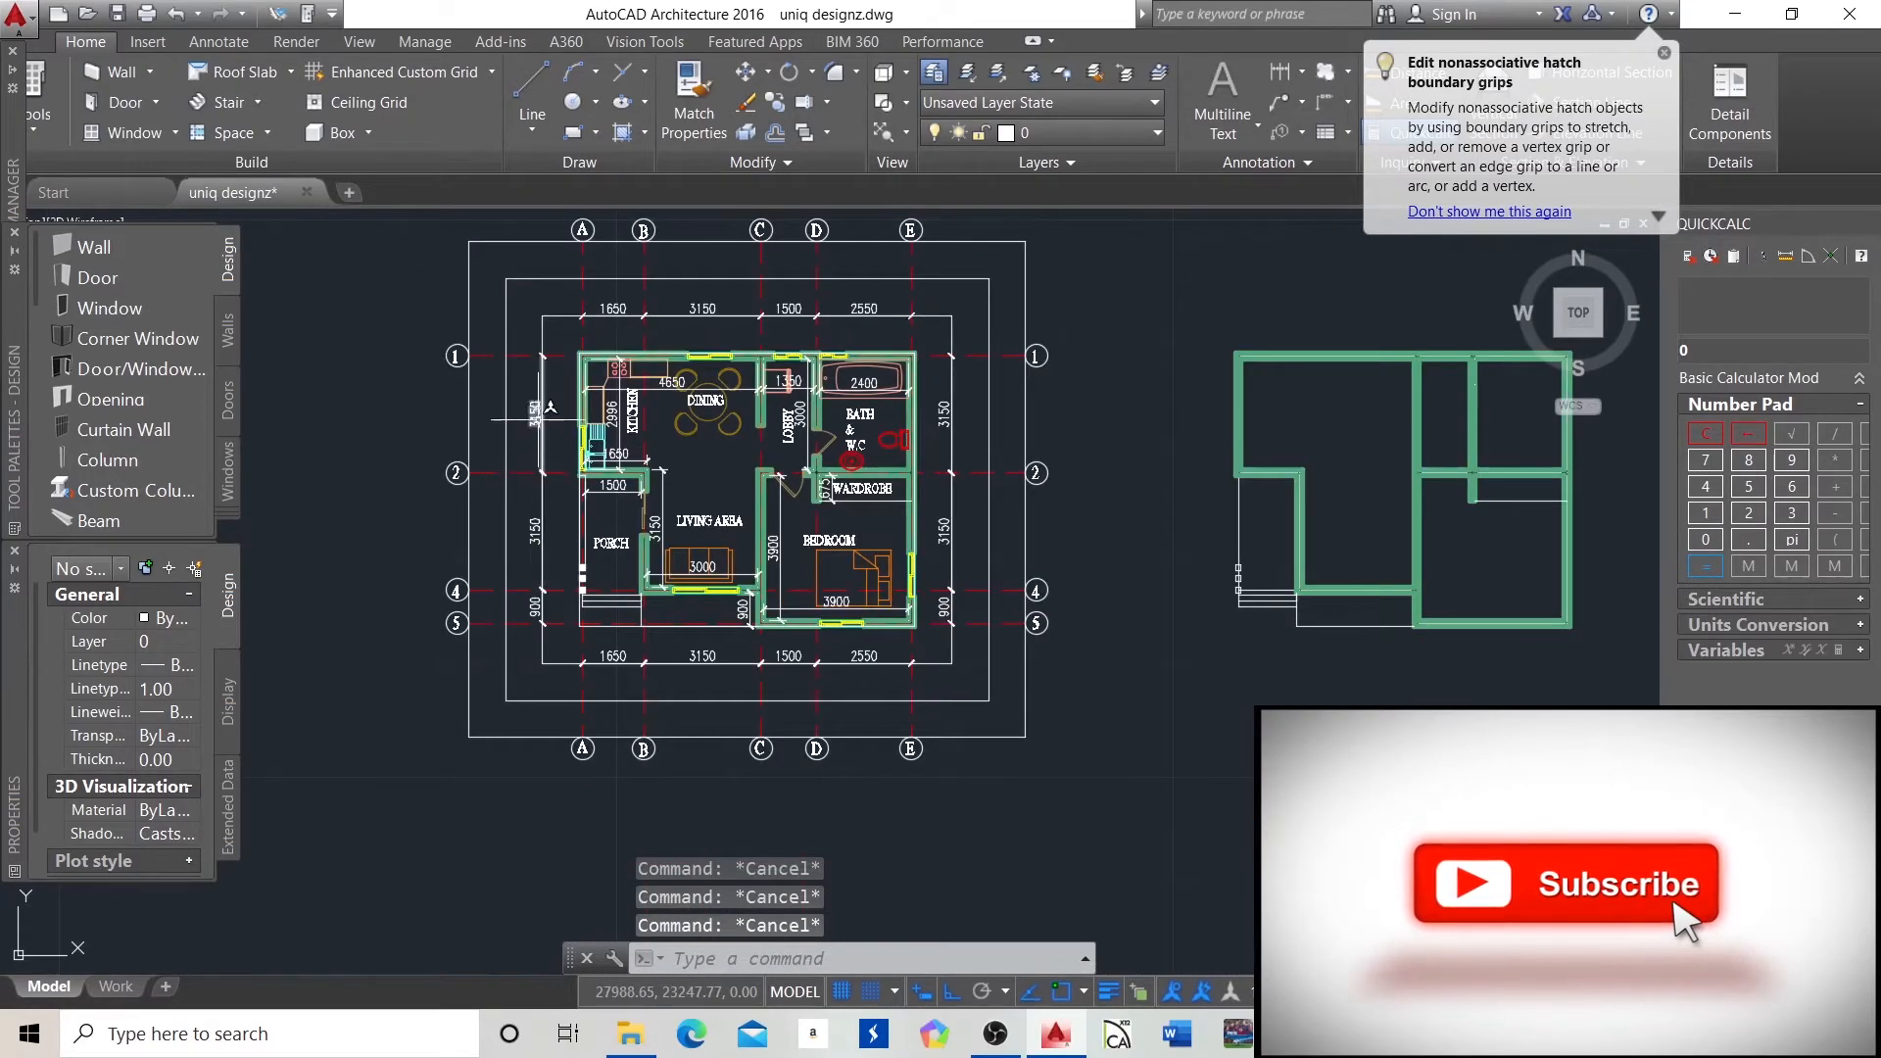
scroll(543, 359, up, 3)
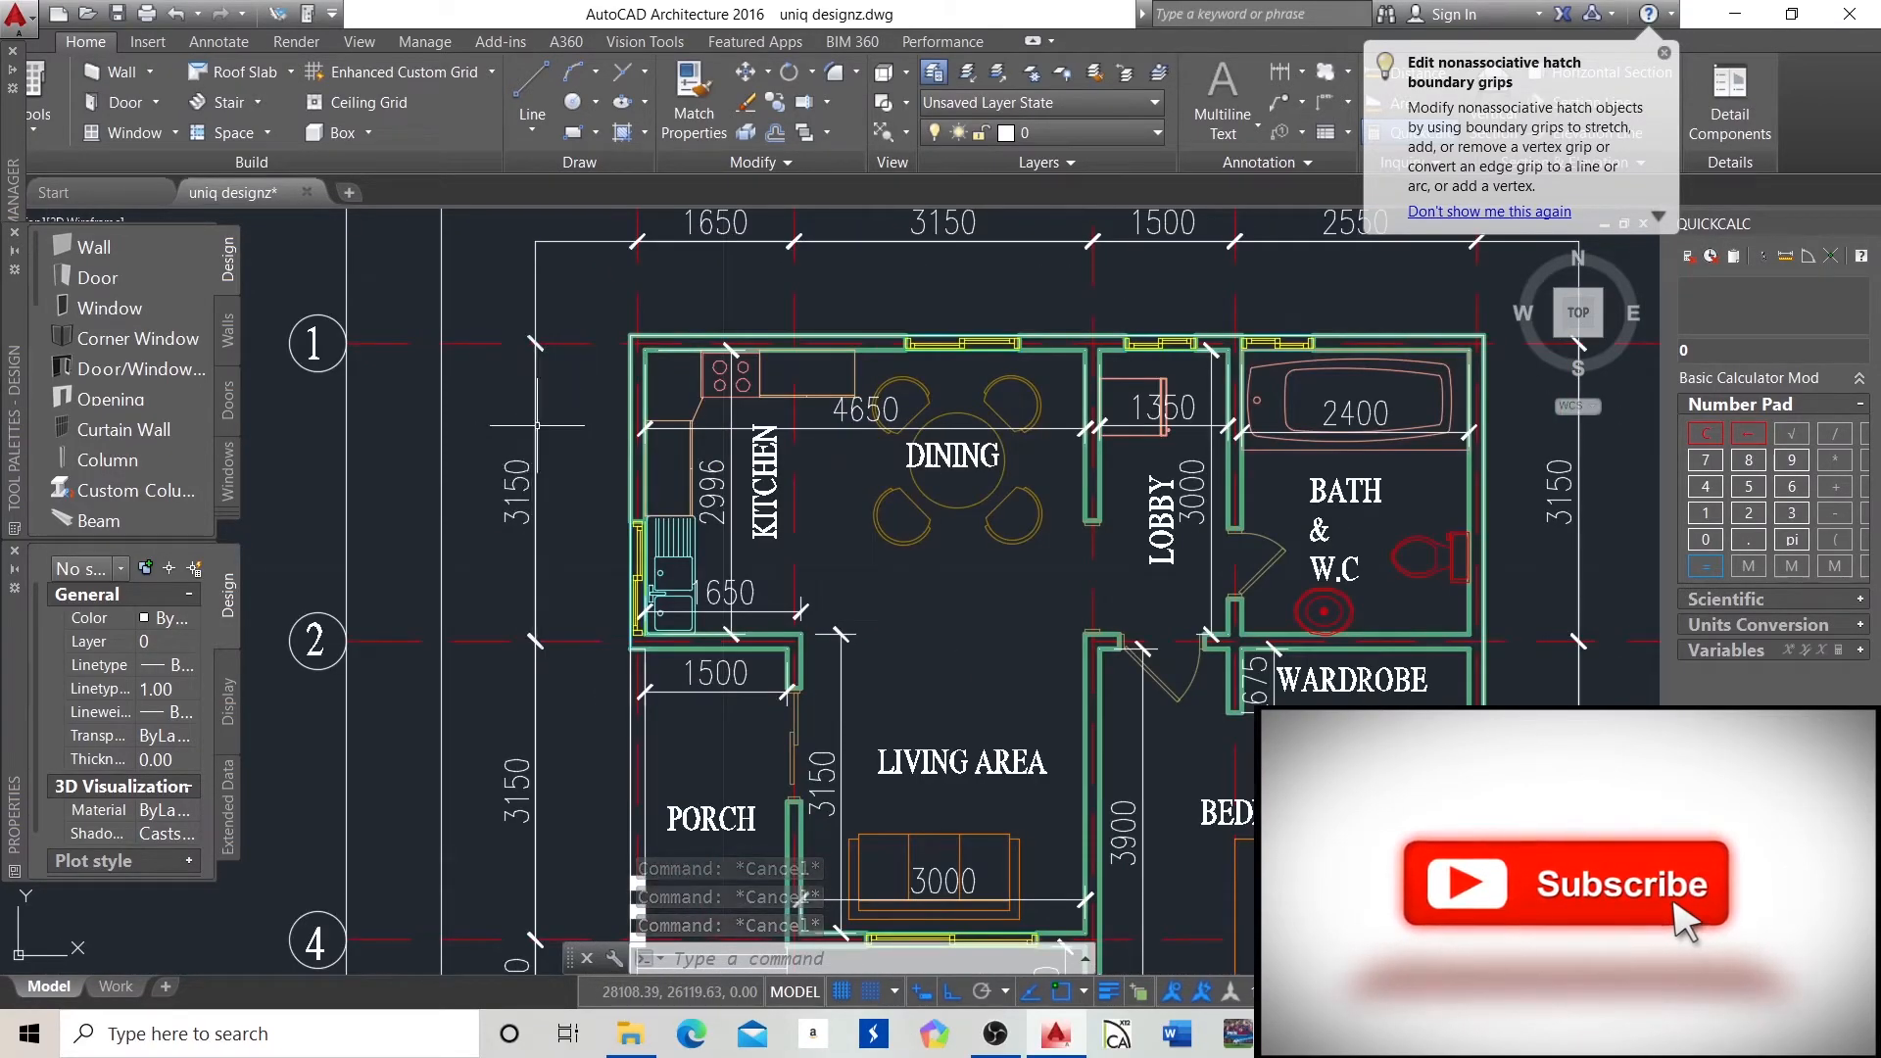
scroll(536, 394, down, 1)
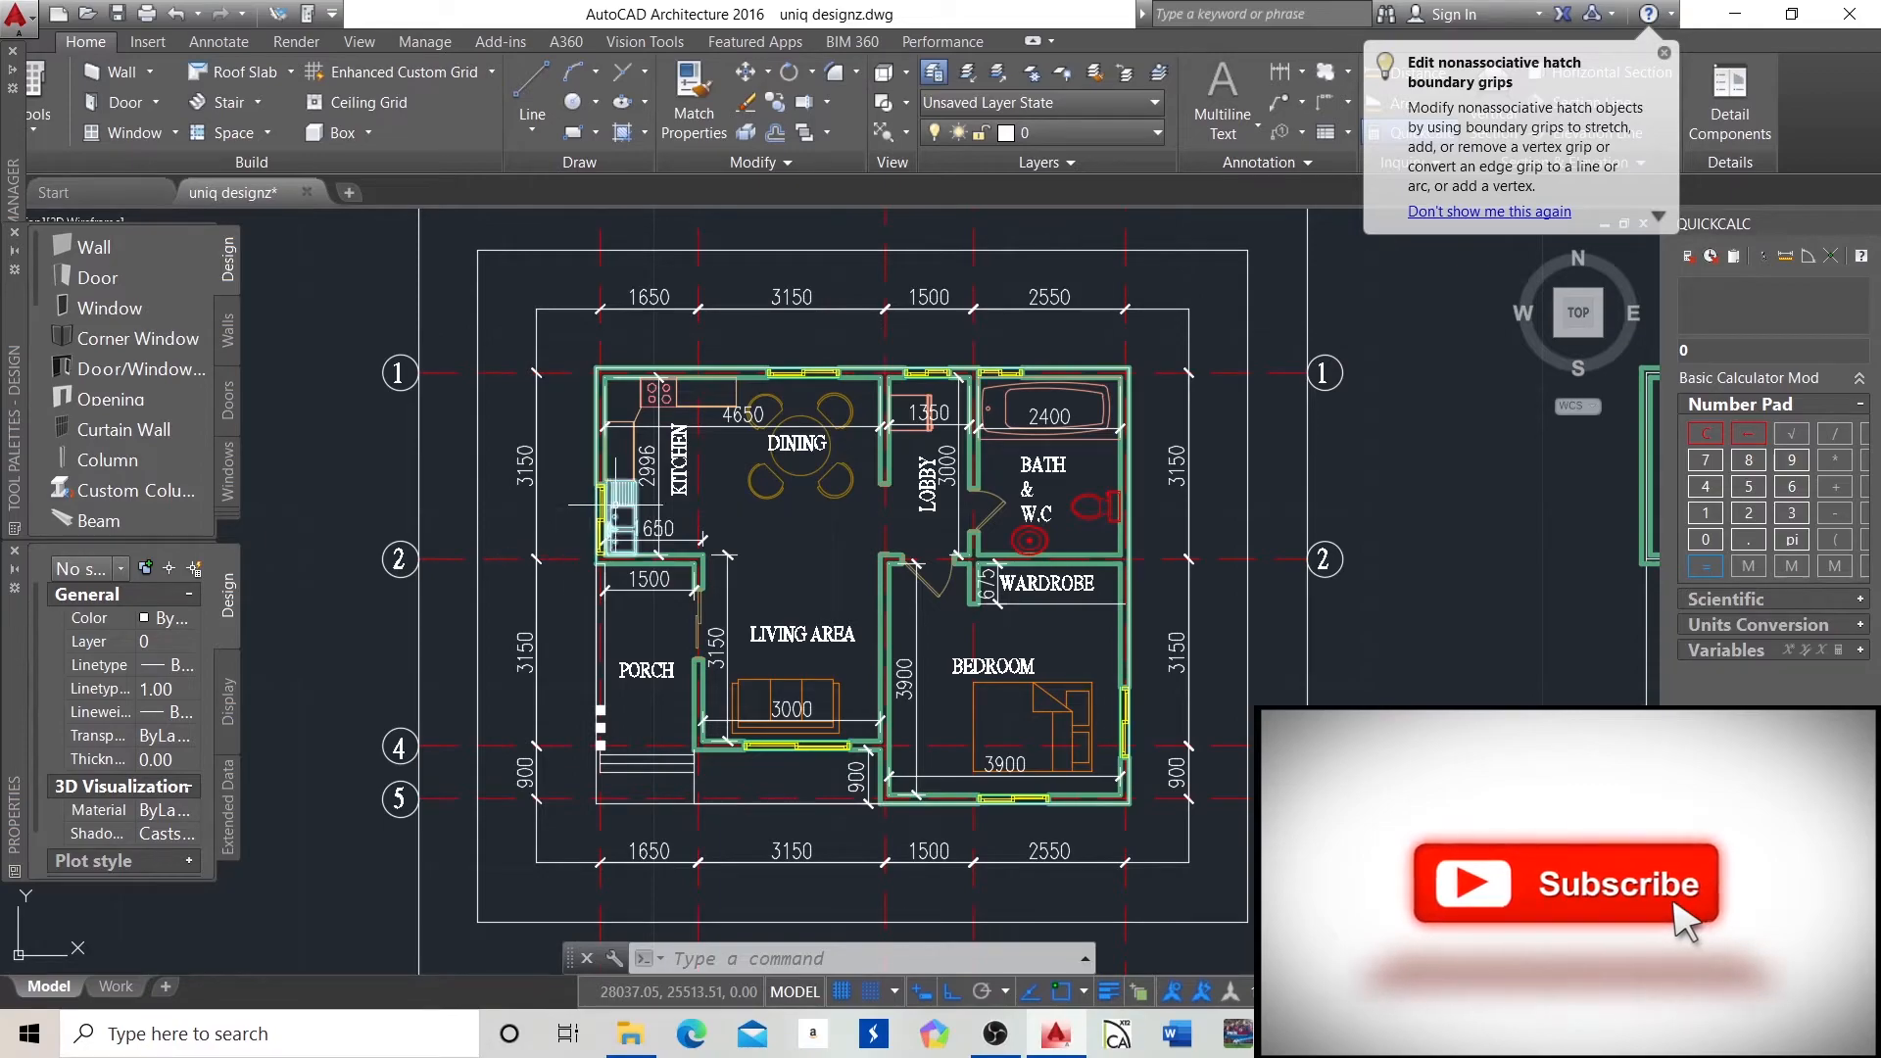
scroll(699, 547, down, 2)
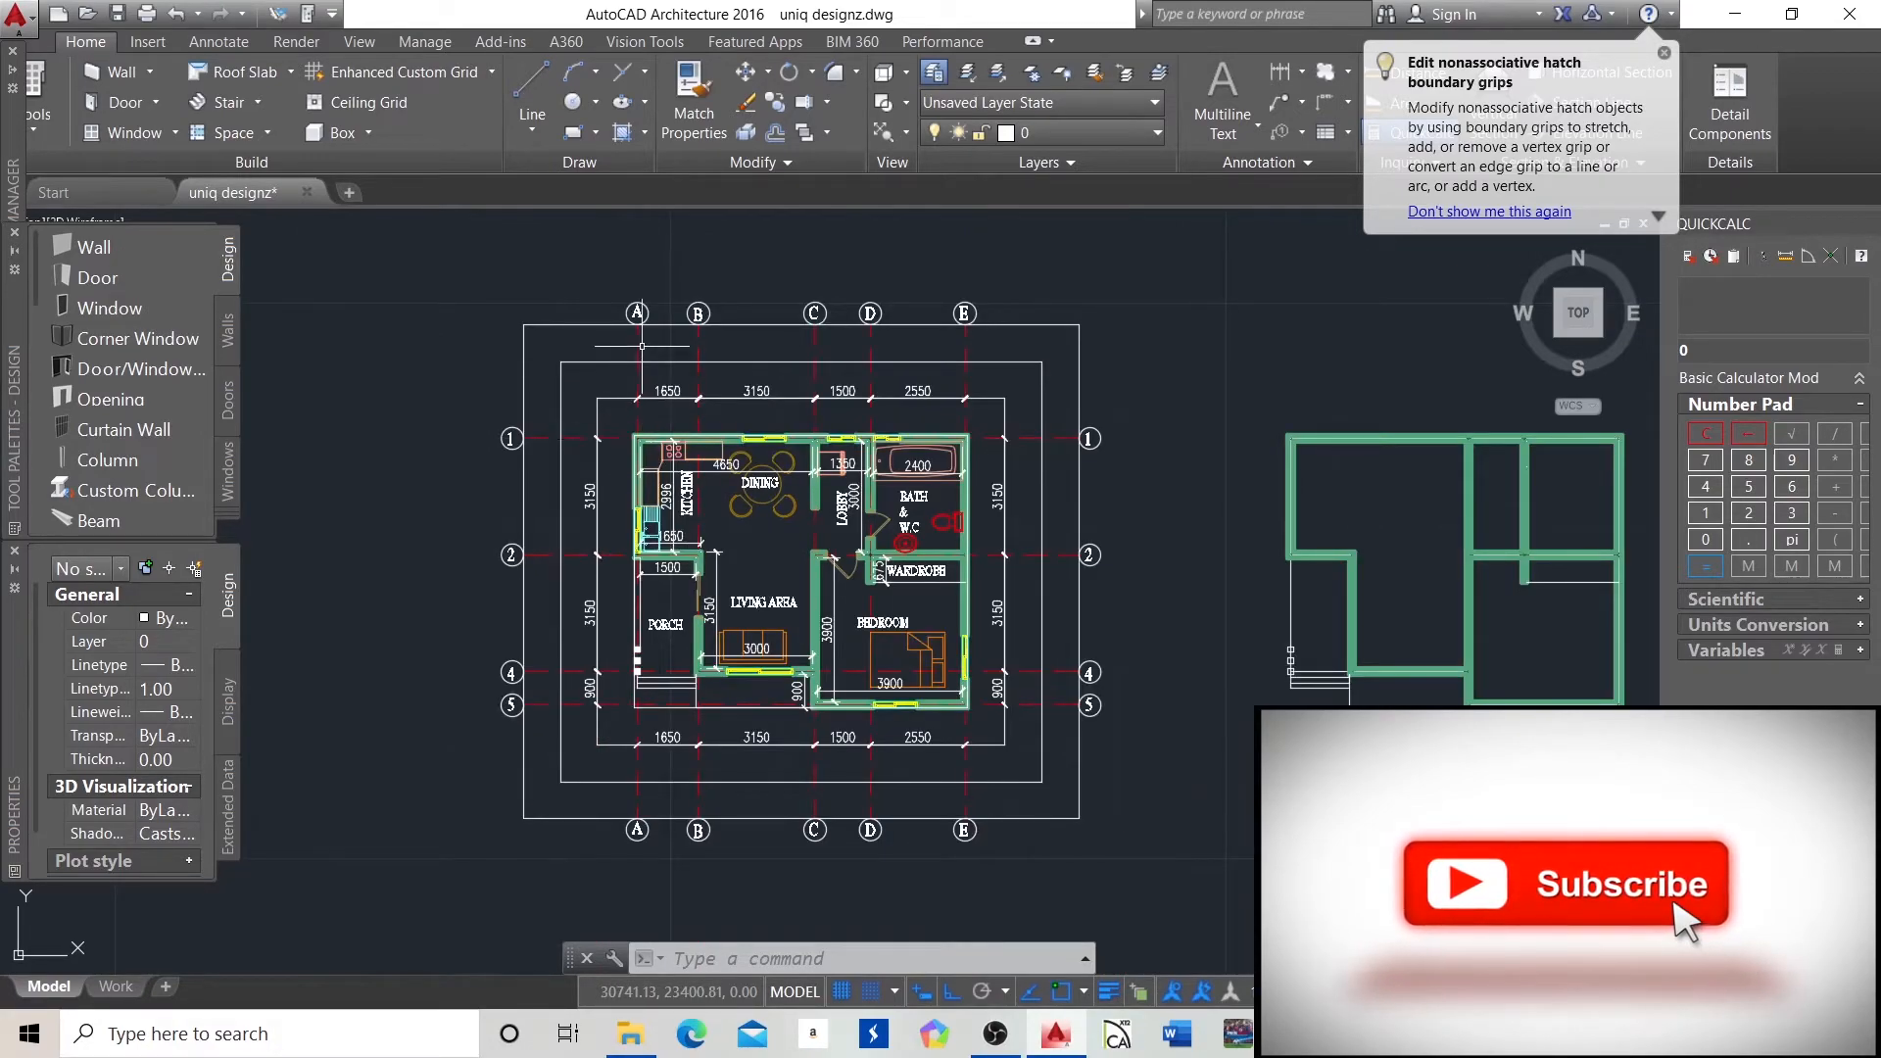
scroll(642, 345, up, 2)
scroll(615, 495, up, 6)
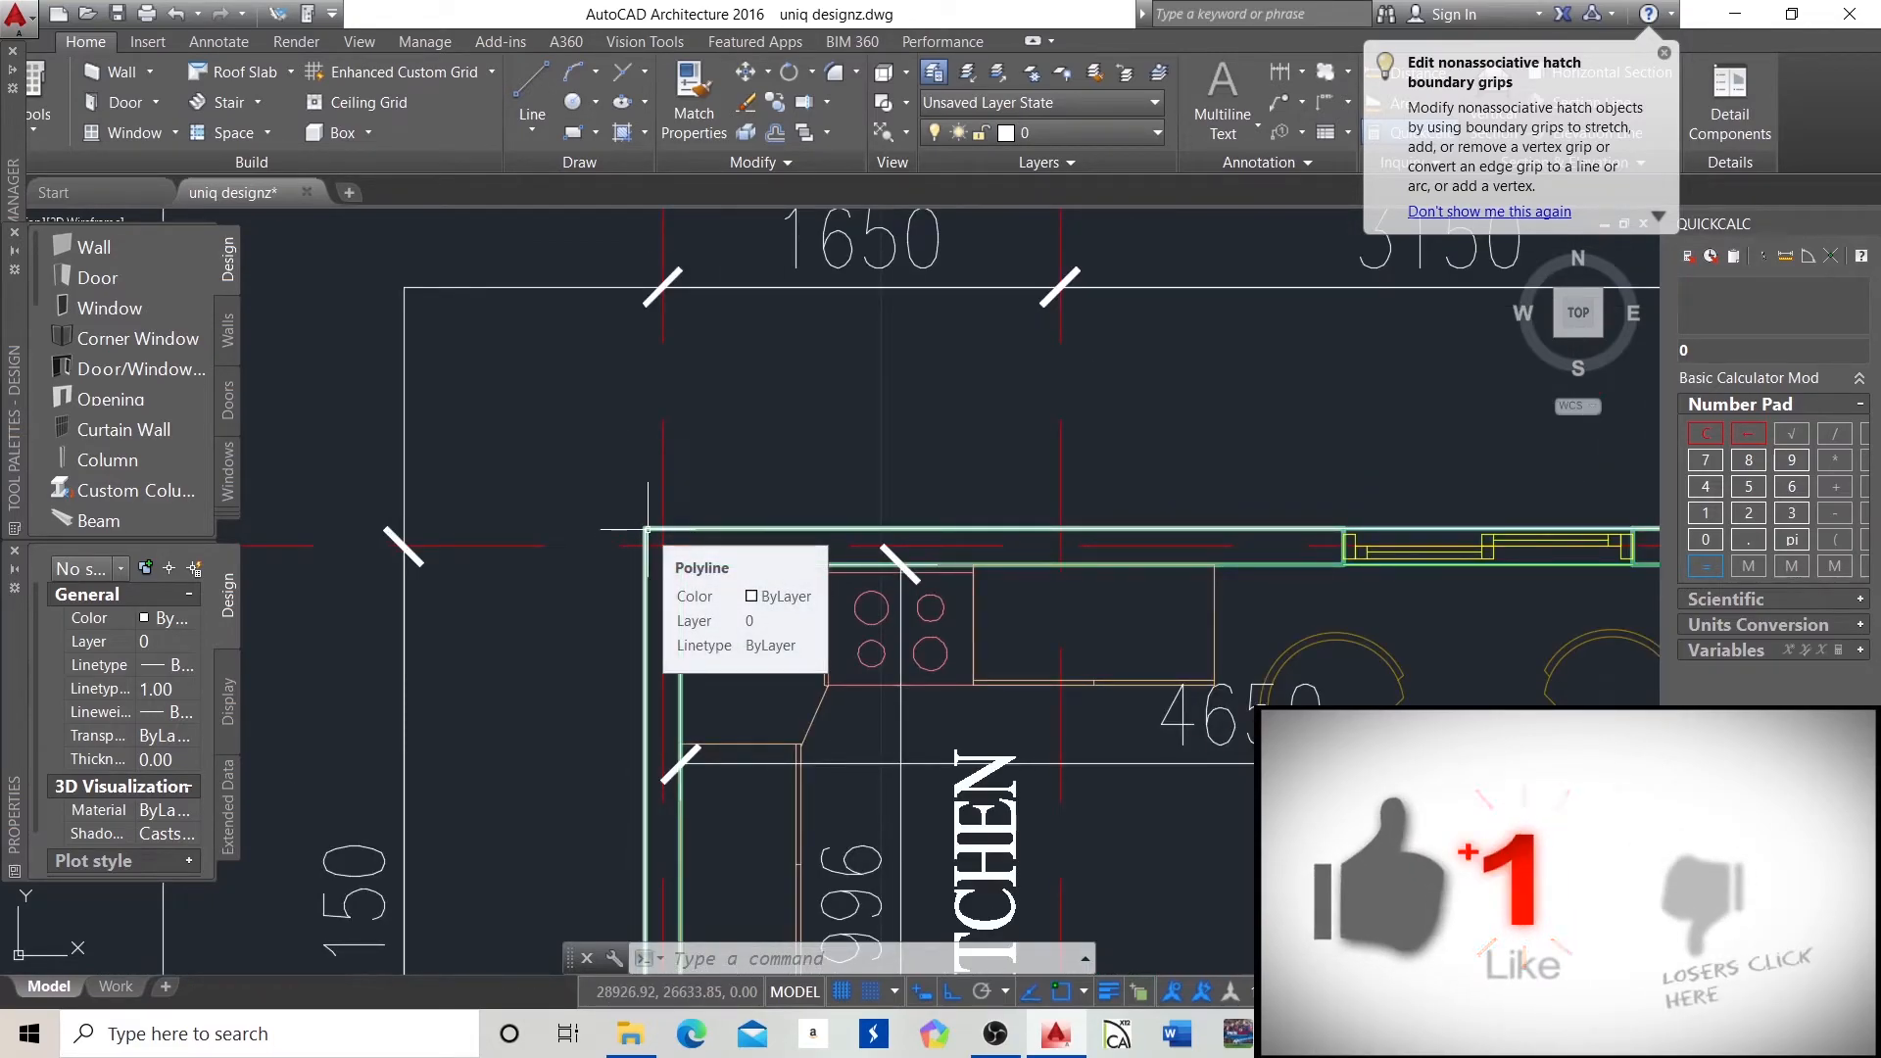
scroll(647, 530, down, 2)
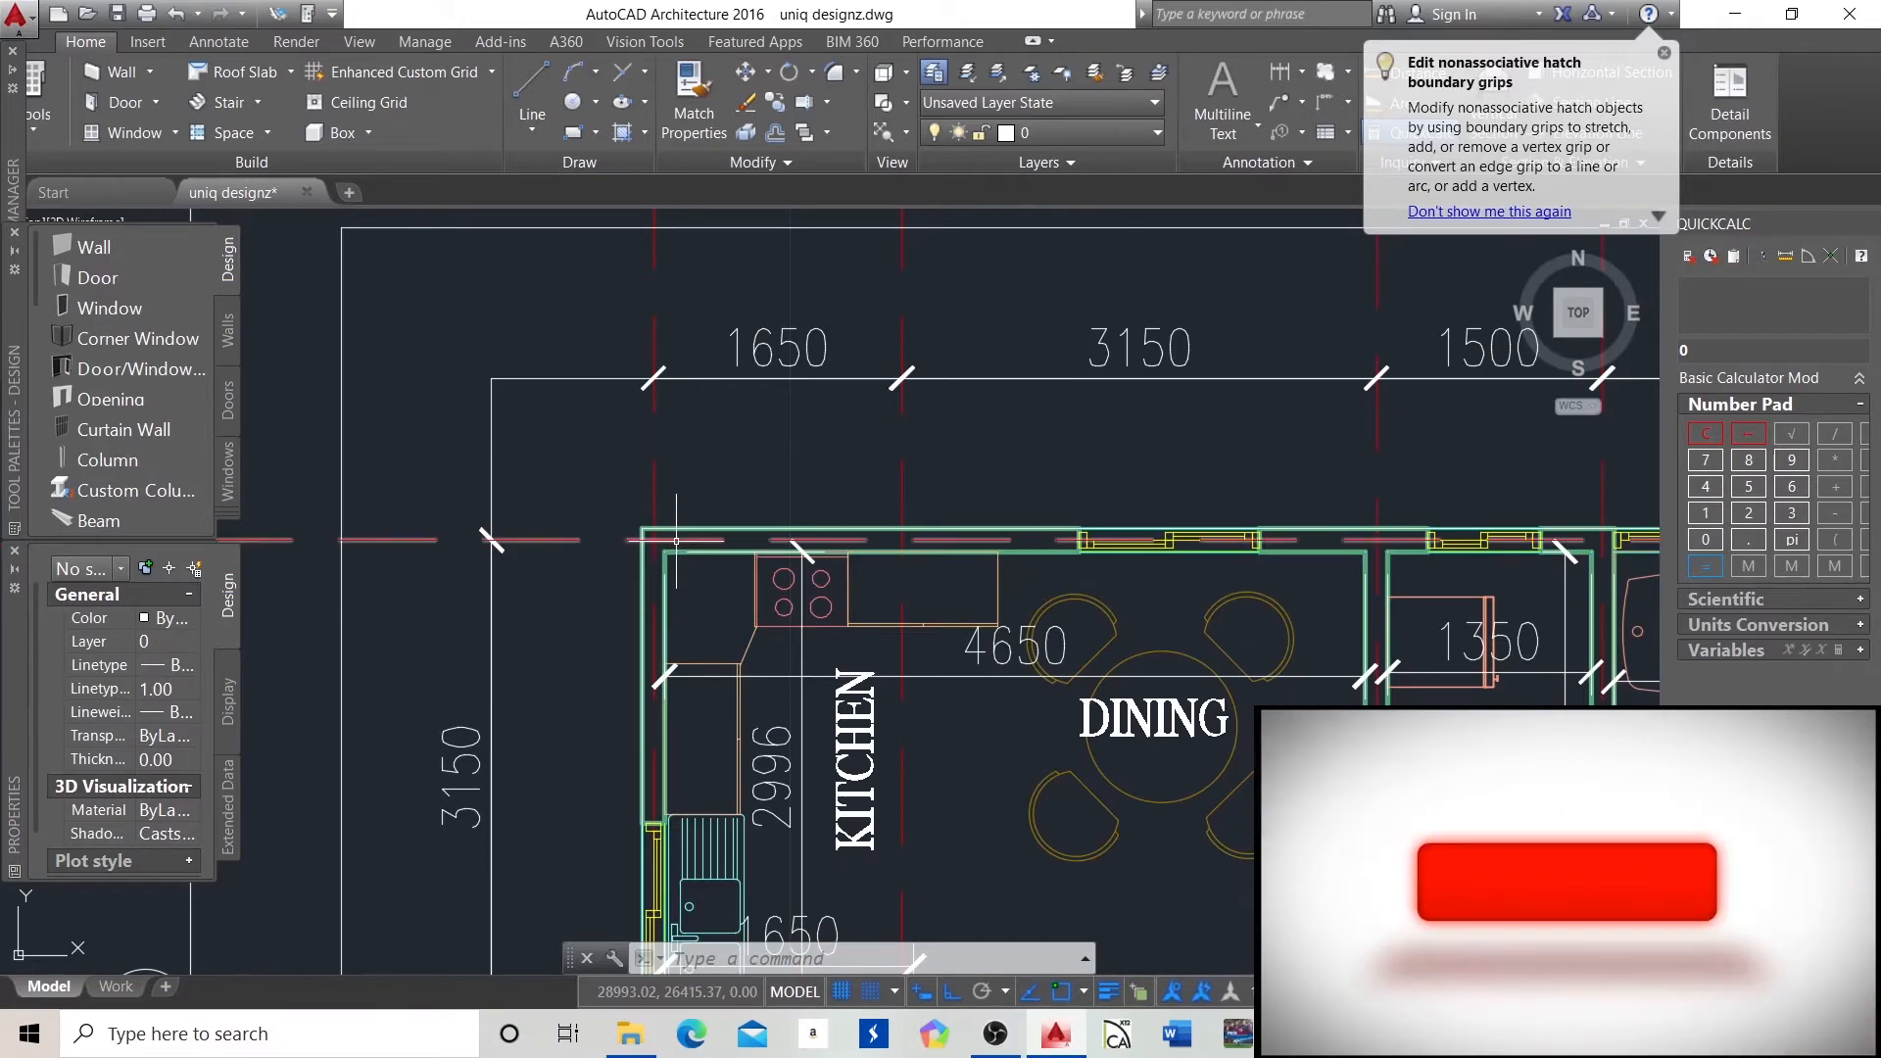
scroll(646, 529, down, 2)
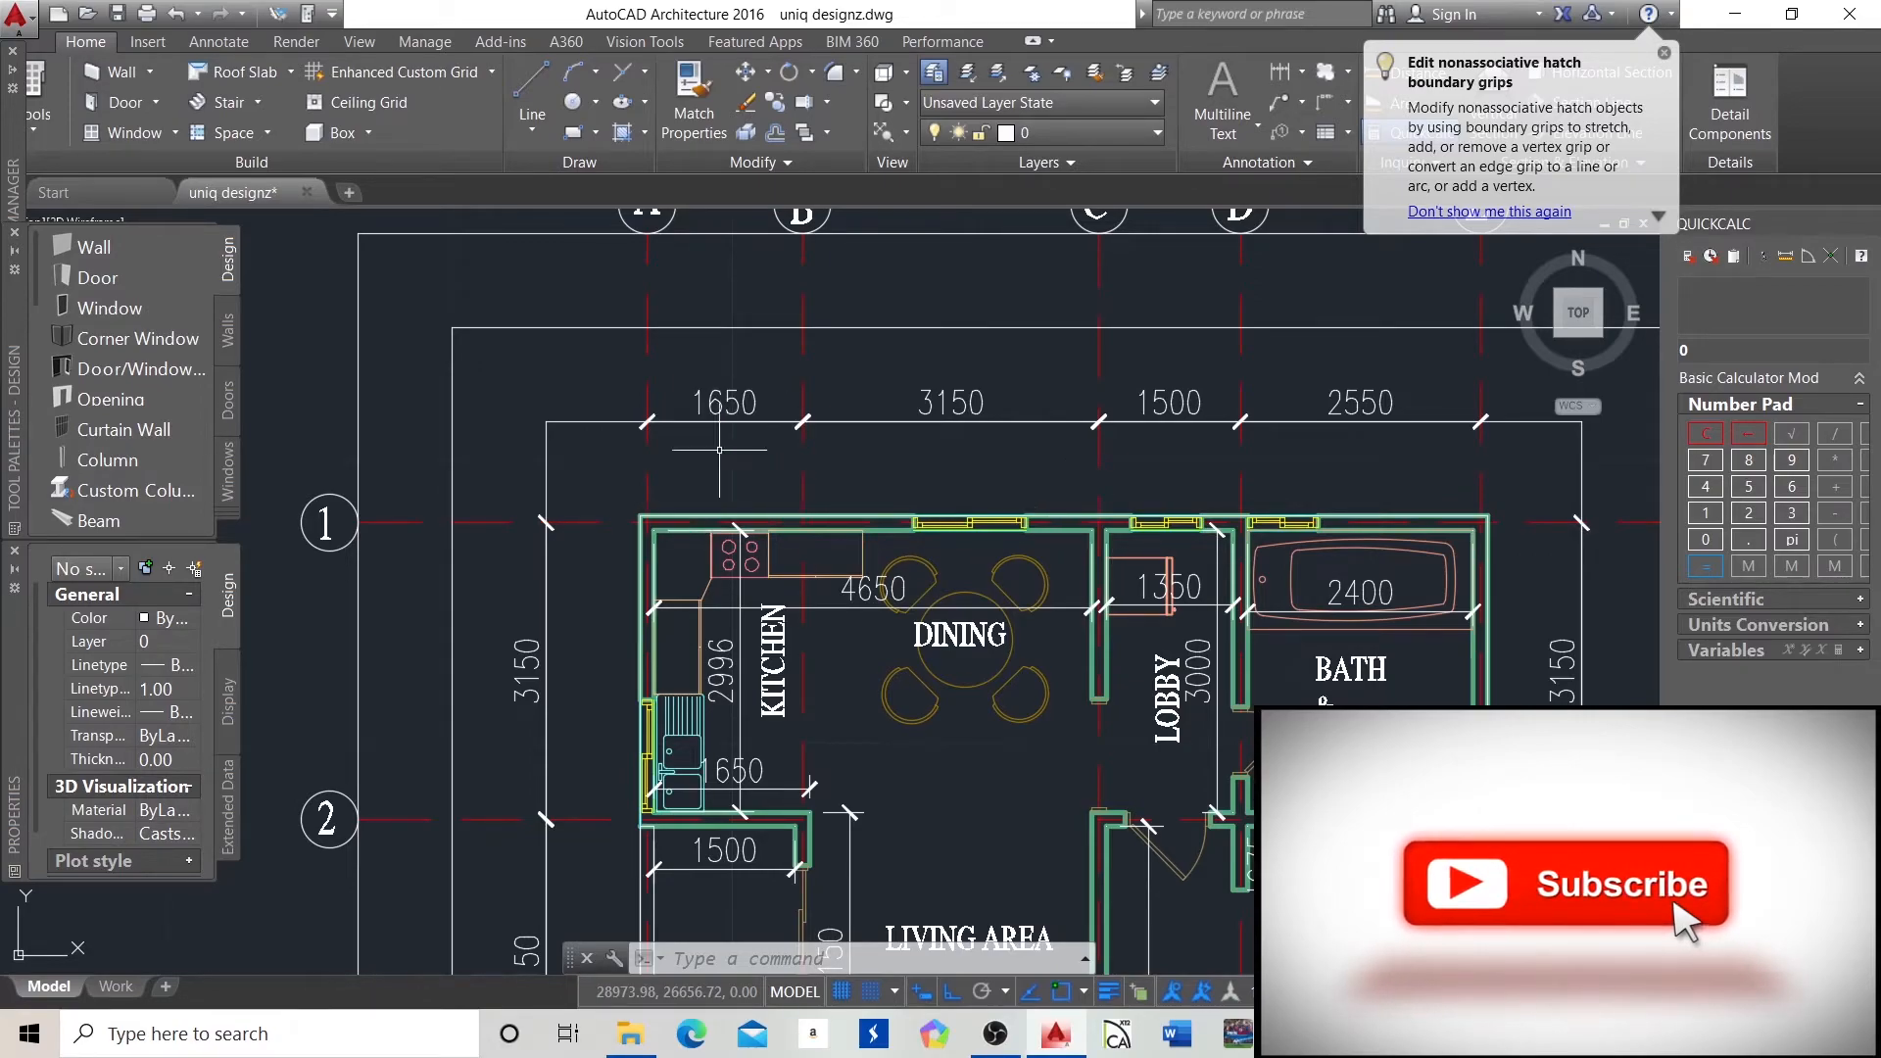
click(1301, 72)
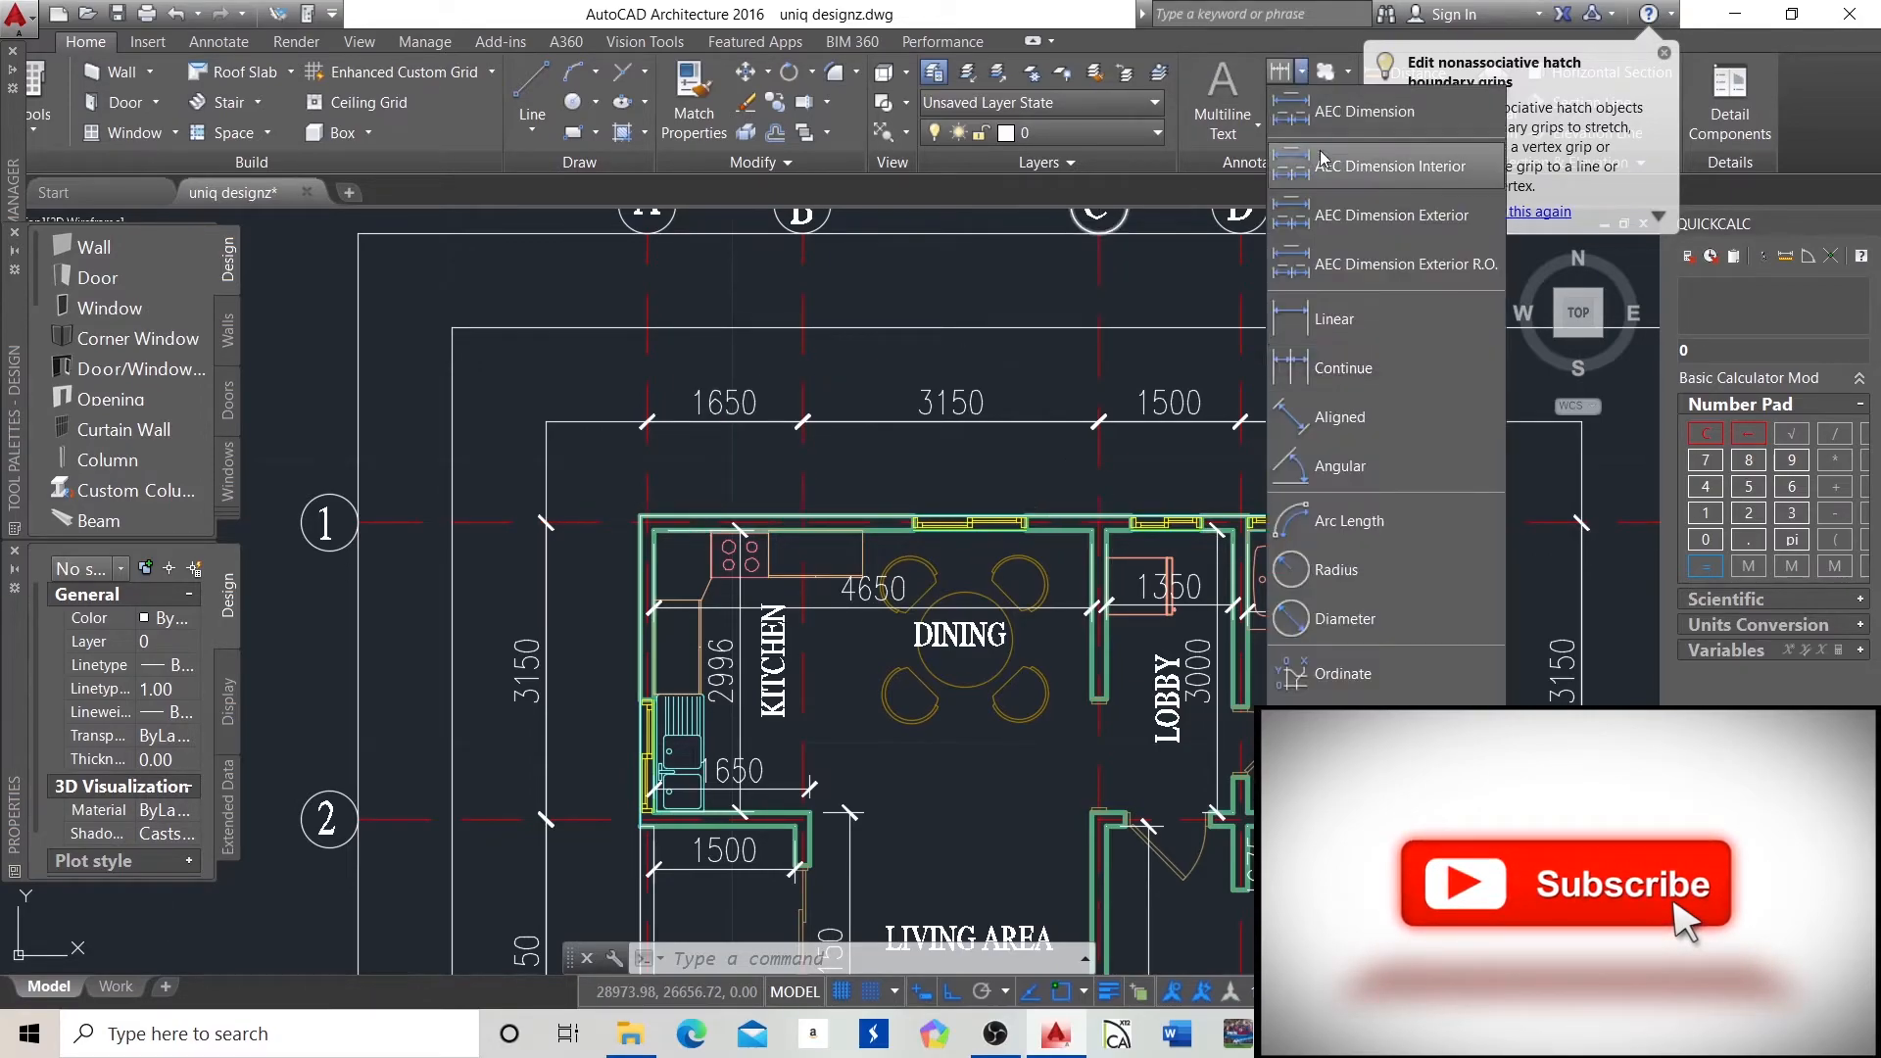
click(1309, 324)
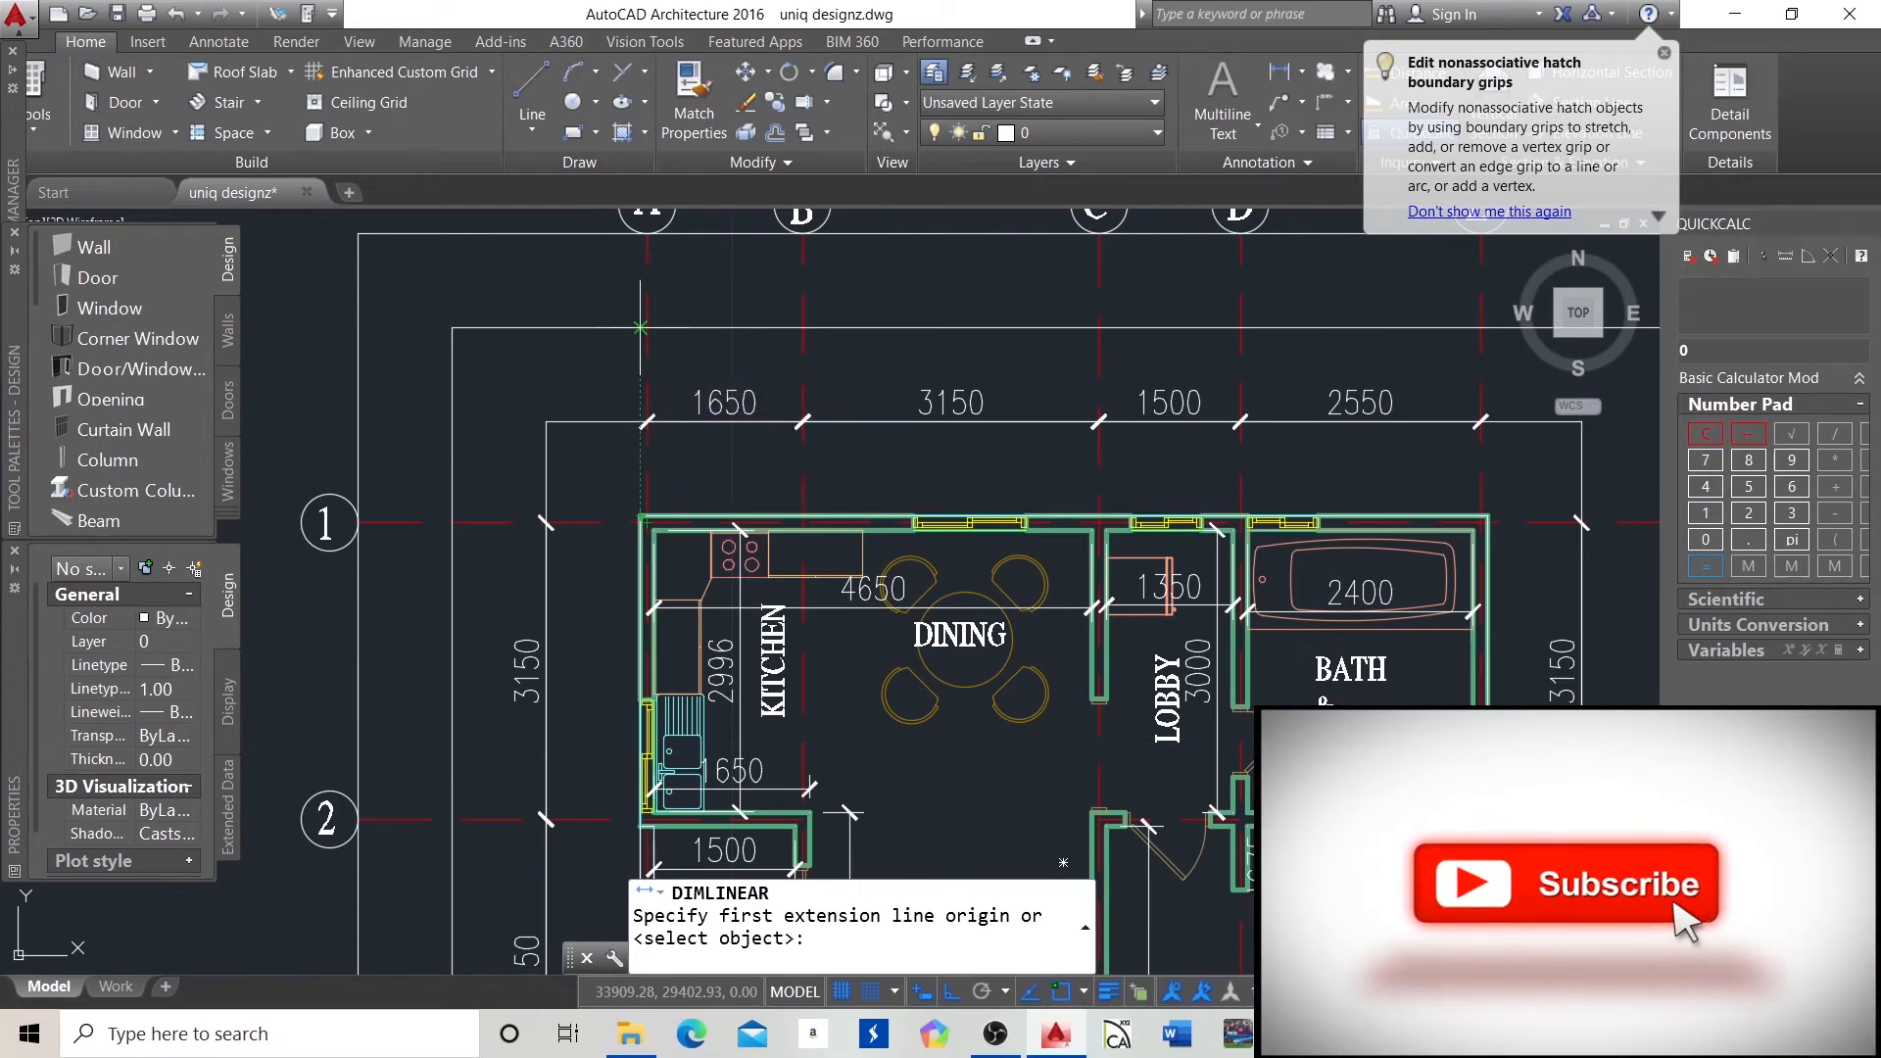
click(639, 328)
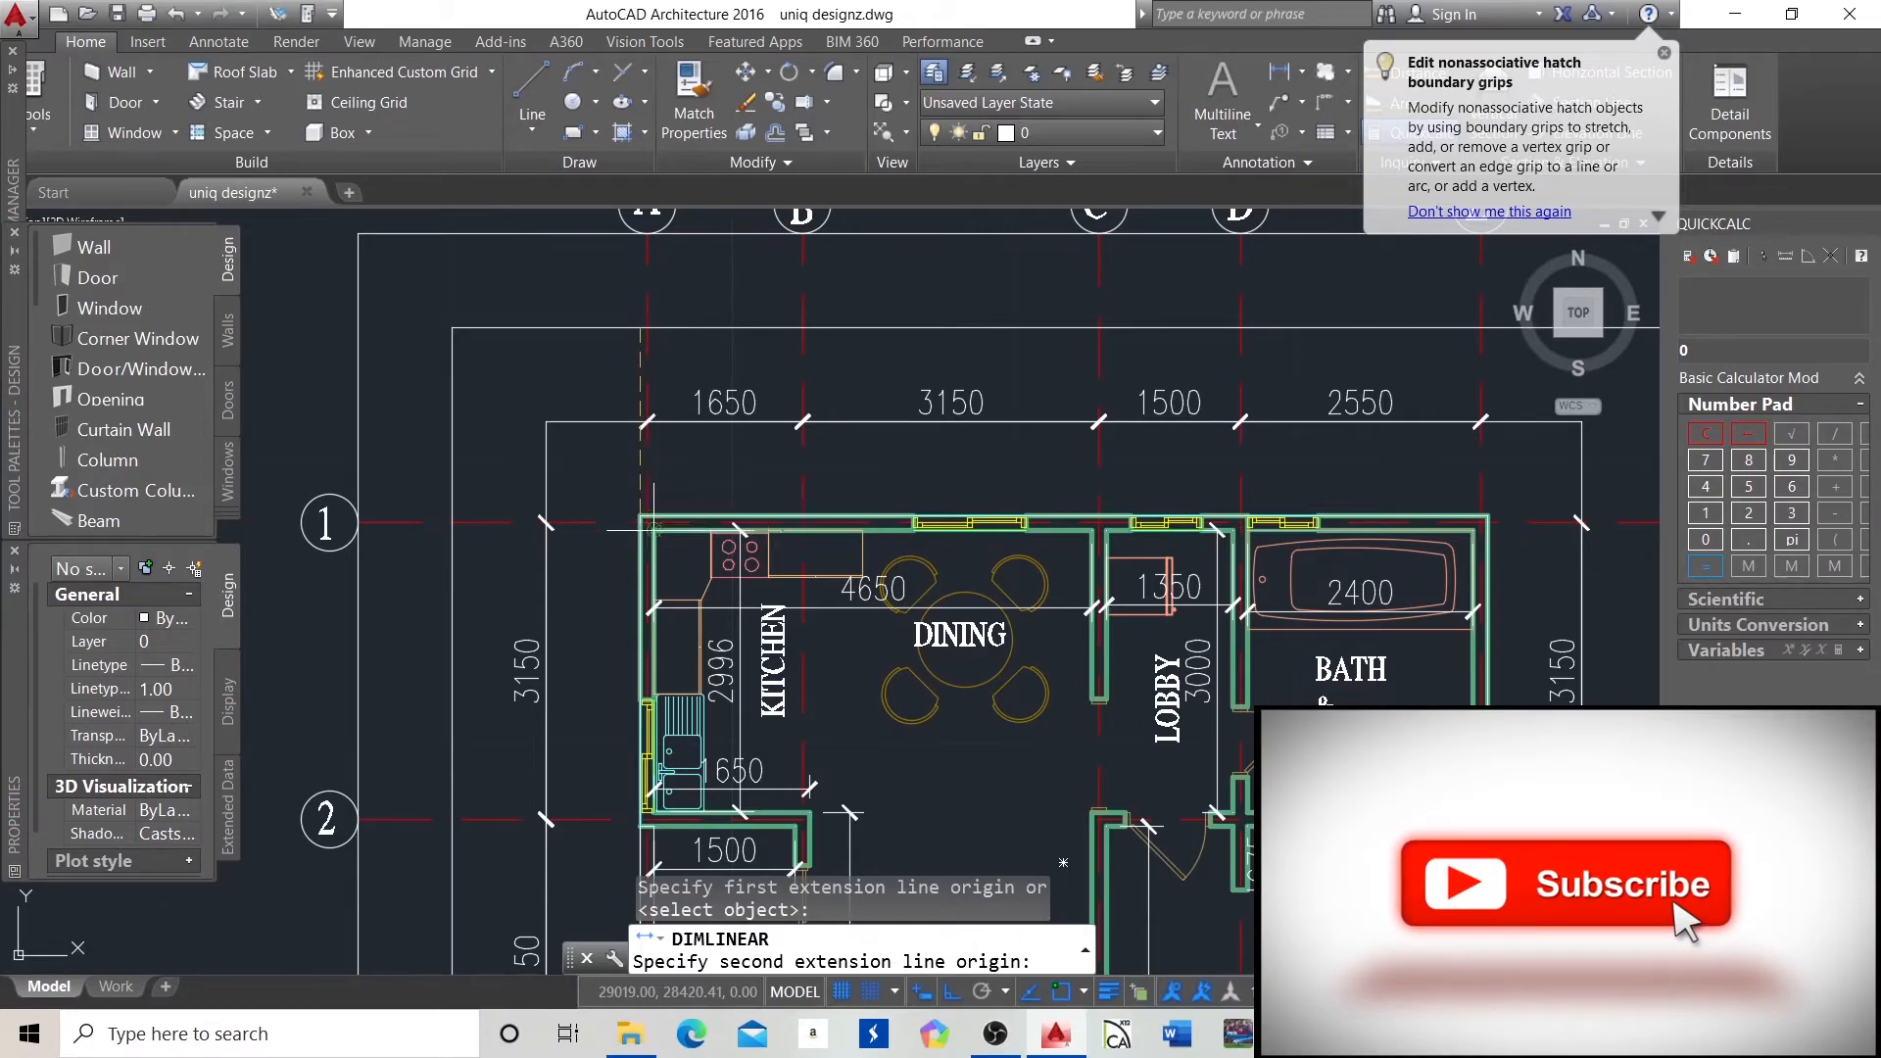
scroll(653, 529, up, 5)
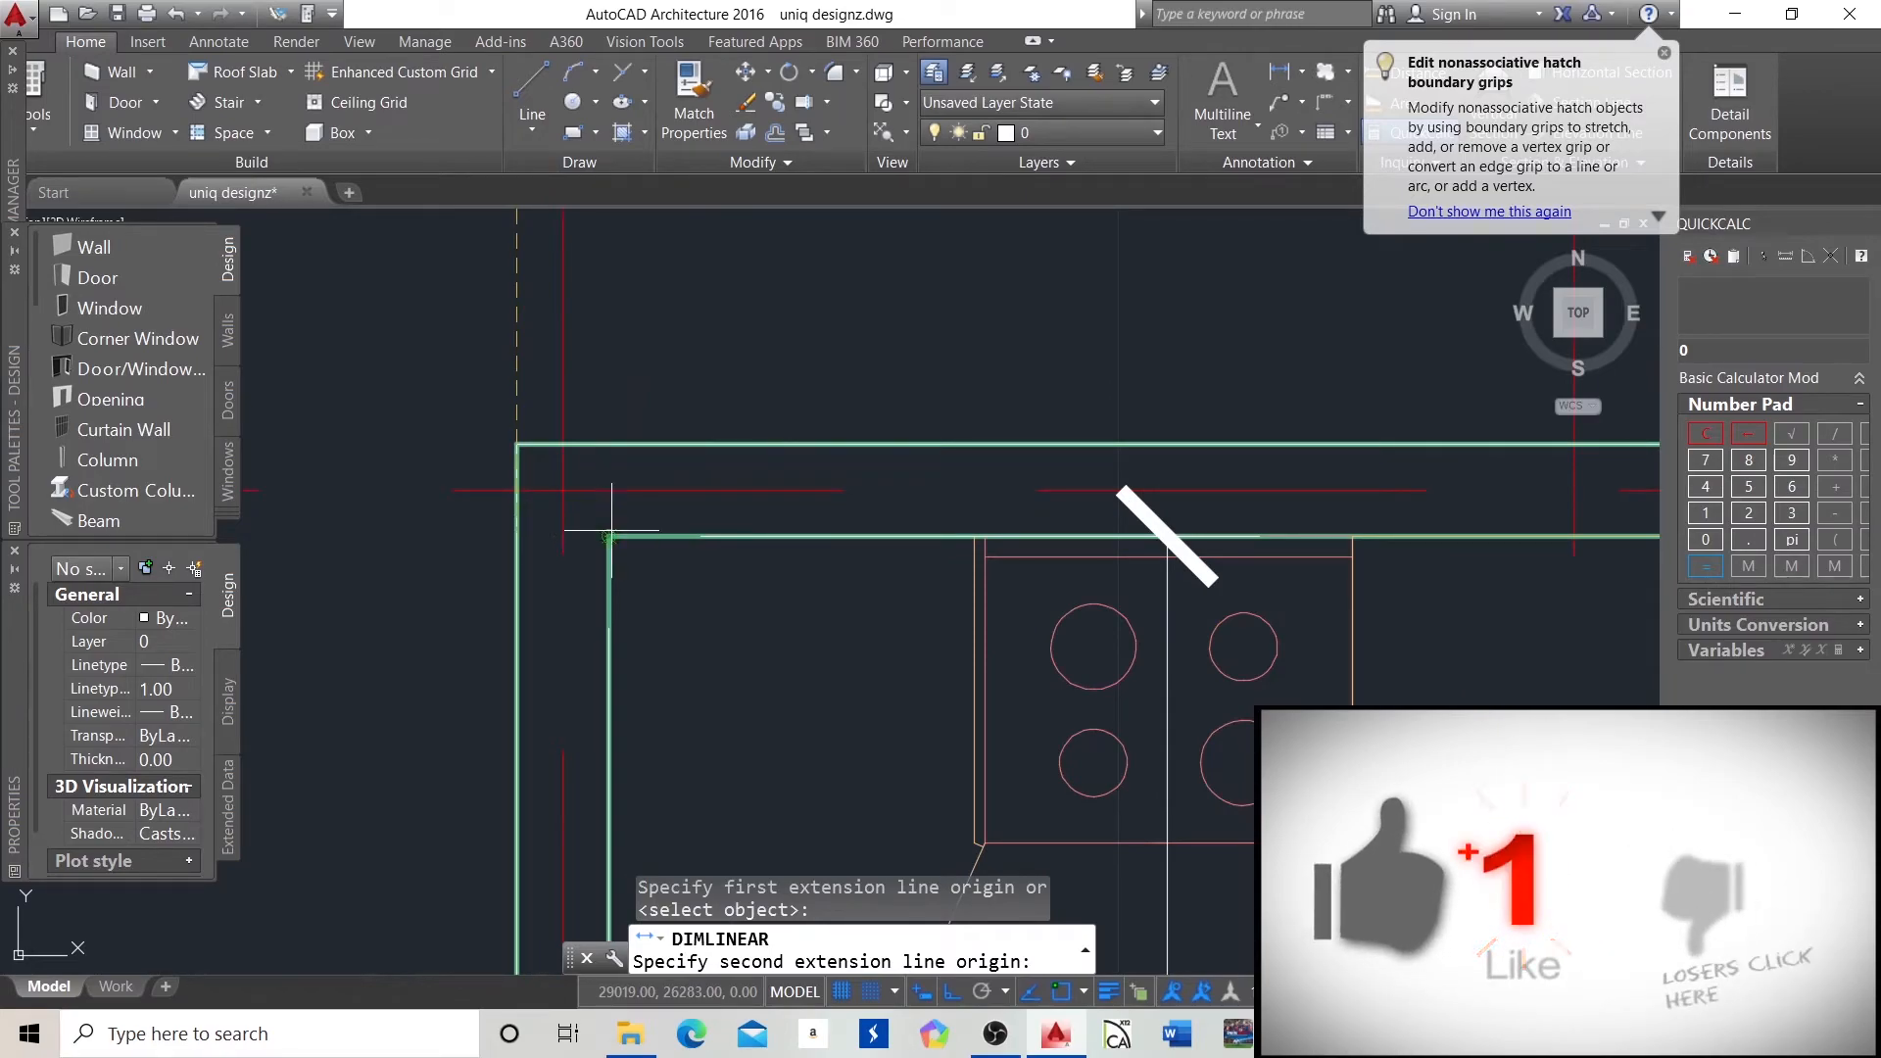
scroll(611, 534, down, 4)
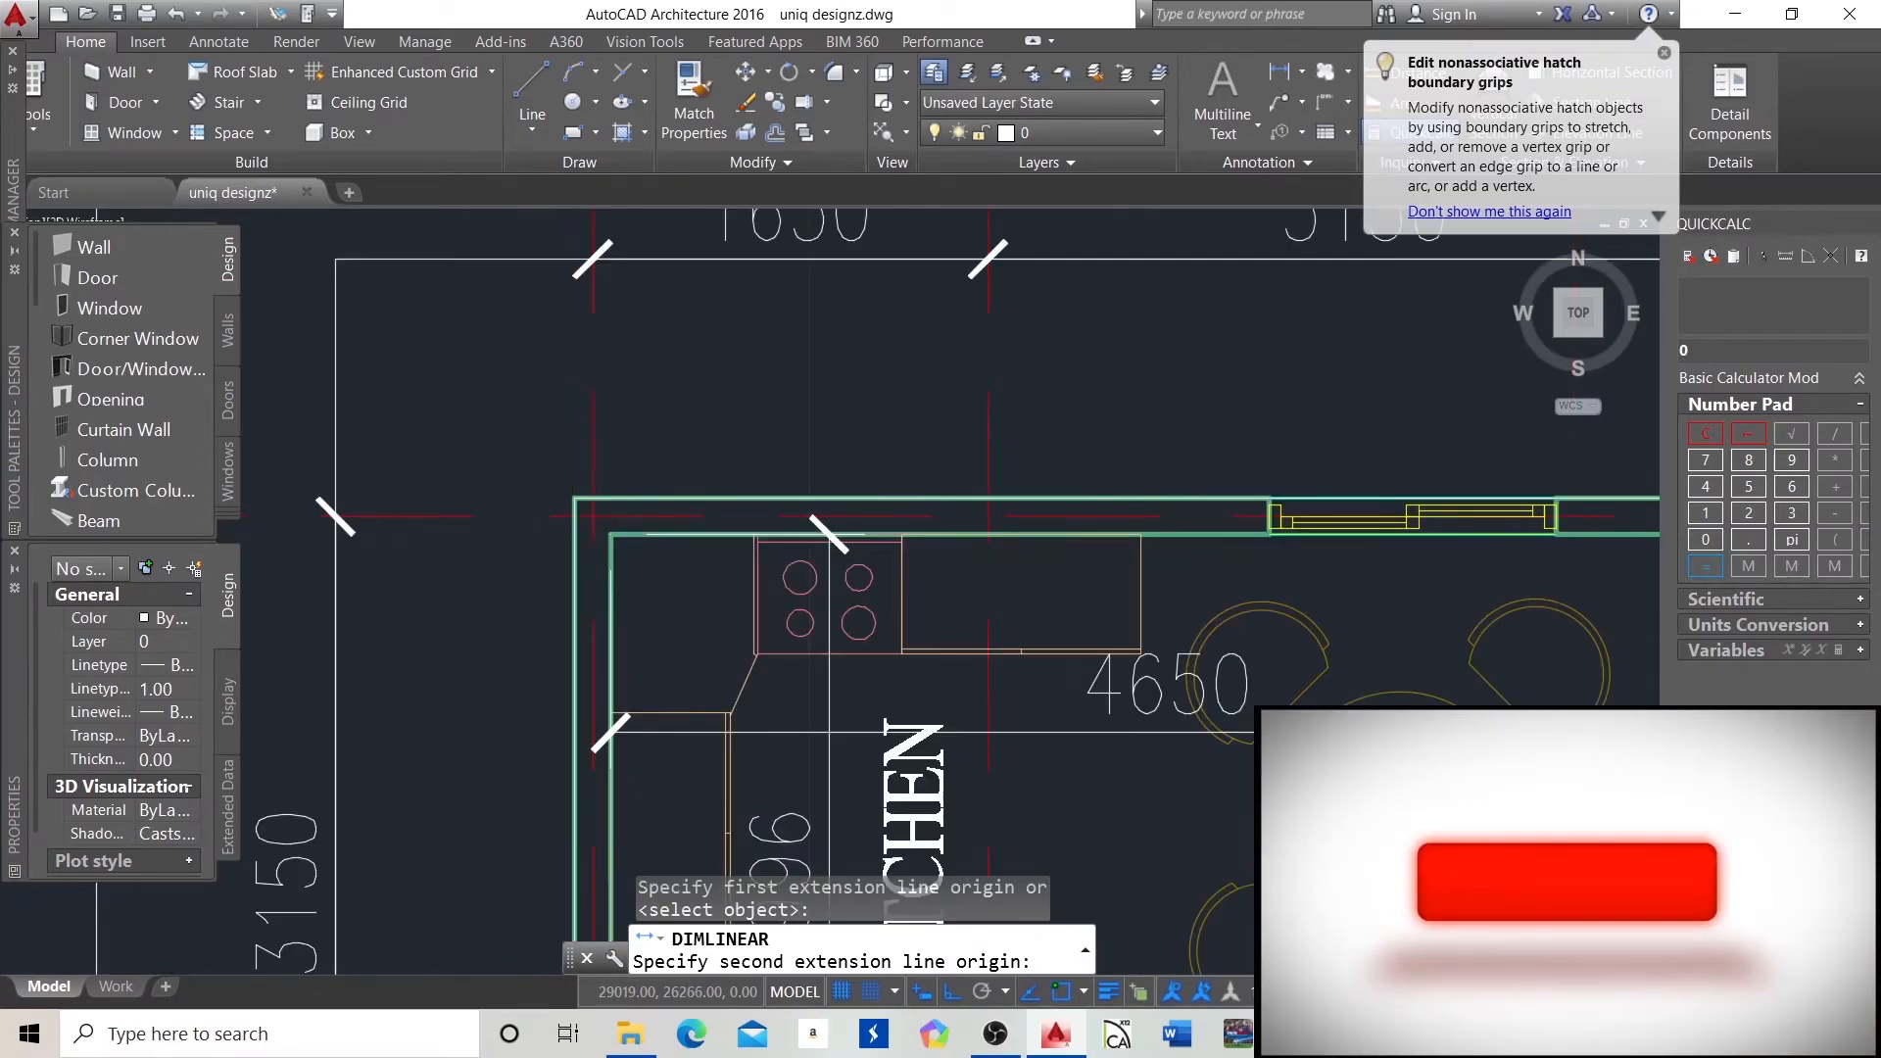
click(612, 534)
scroll(611, 533, down, 3)
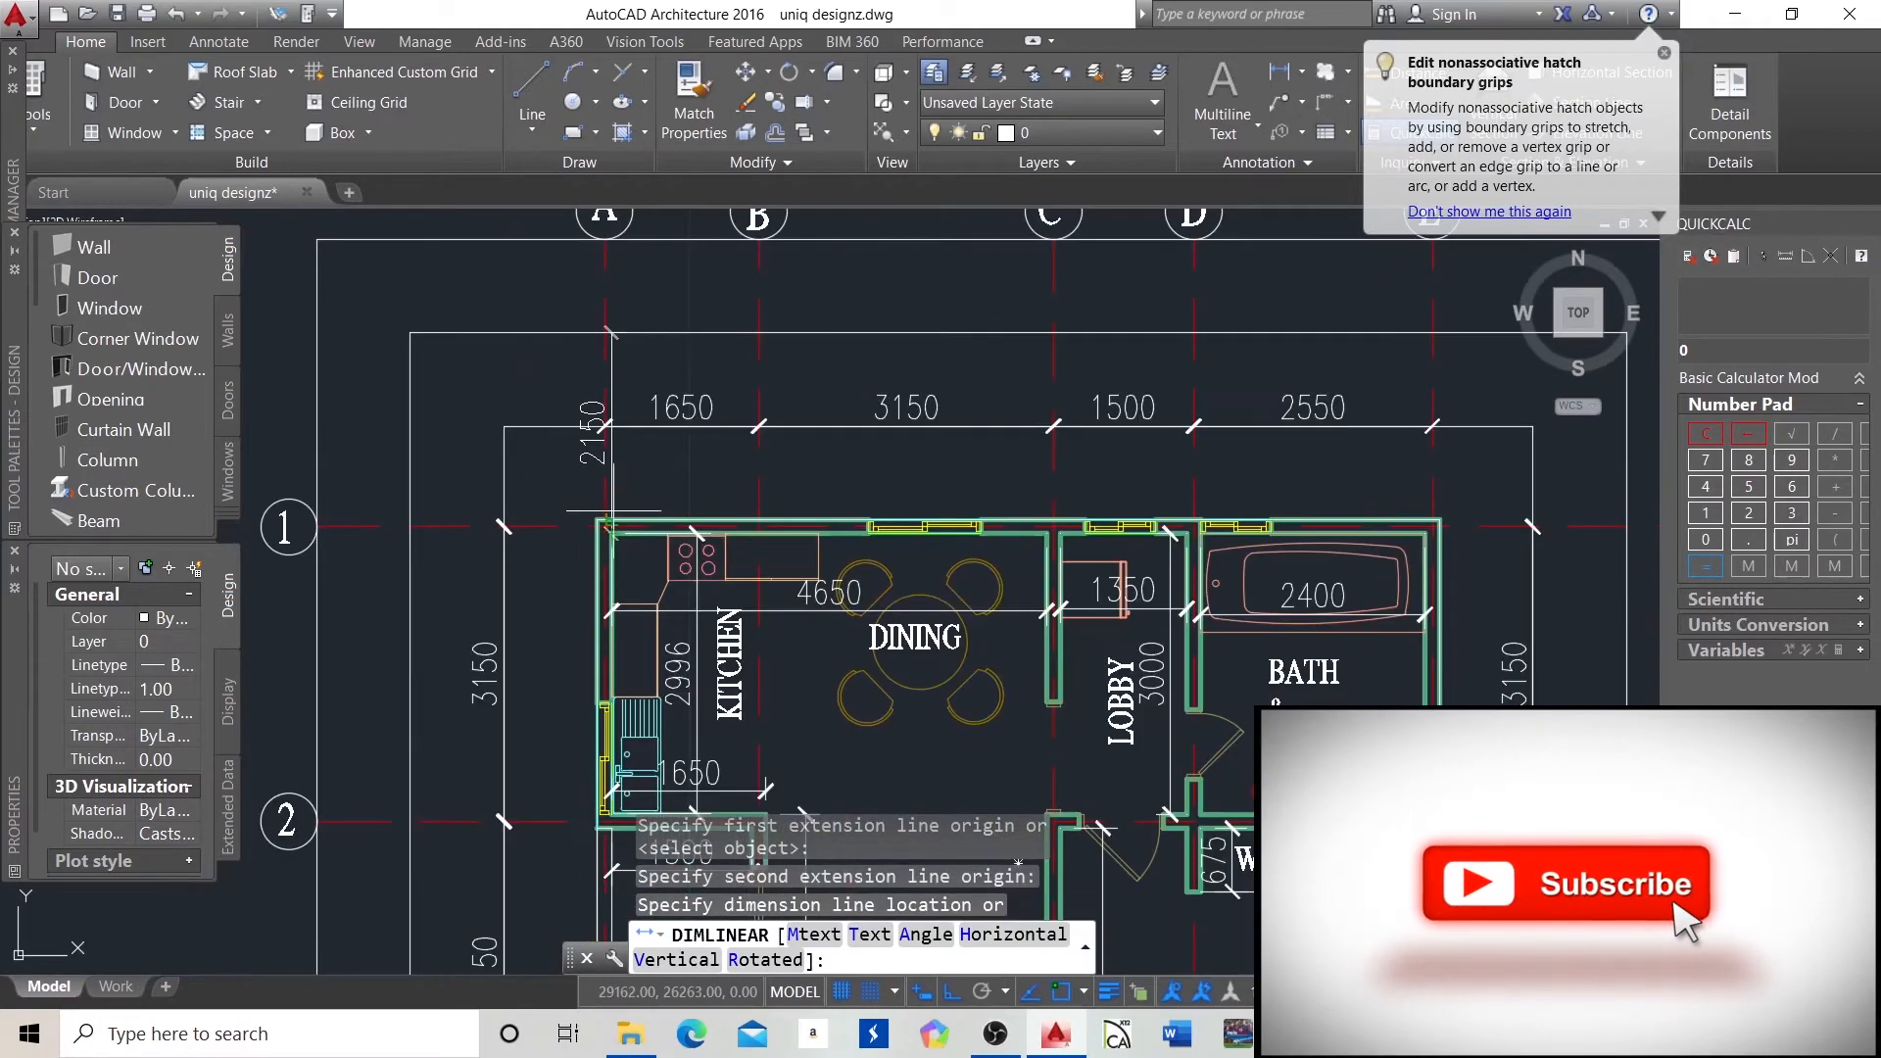
key(Escape)
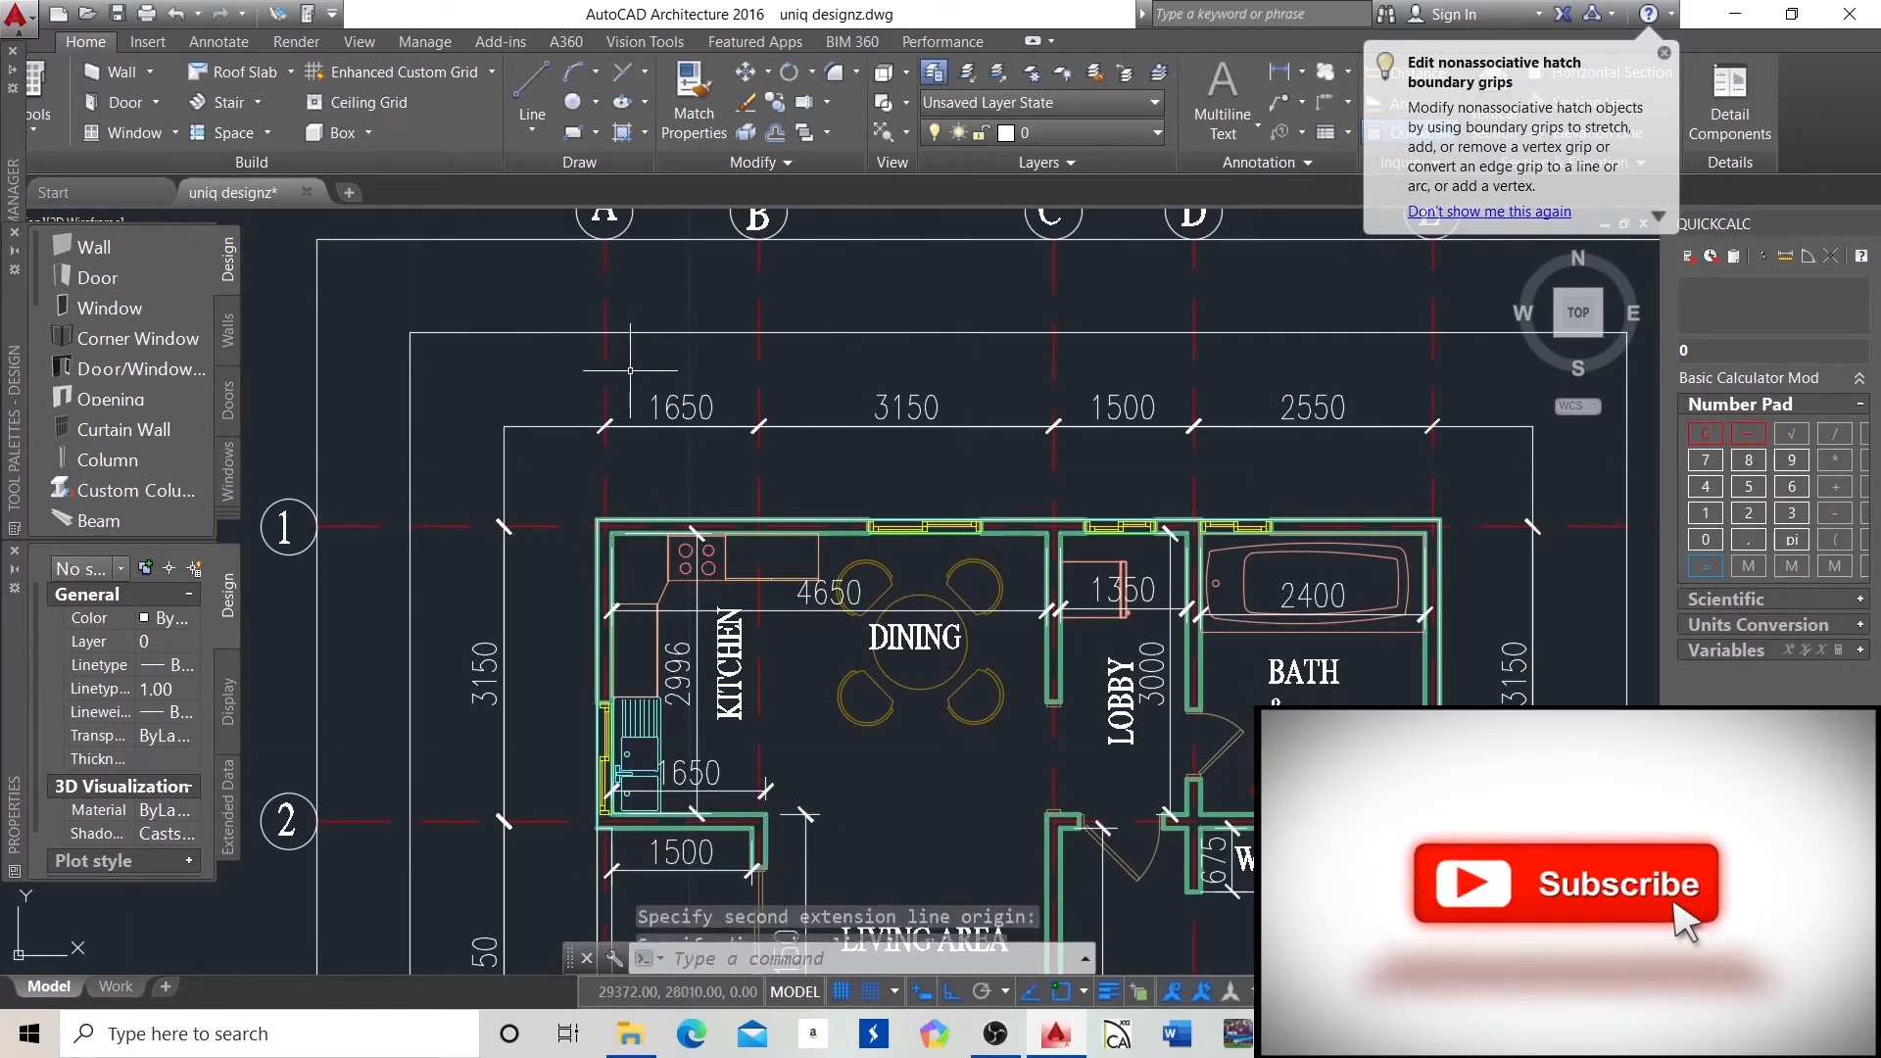
click(1278, 71)
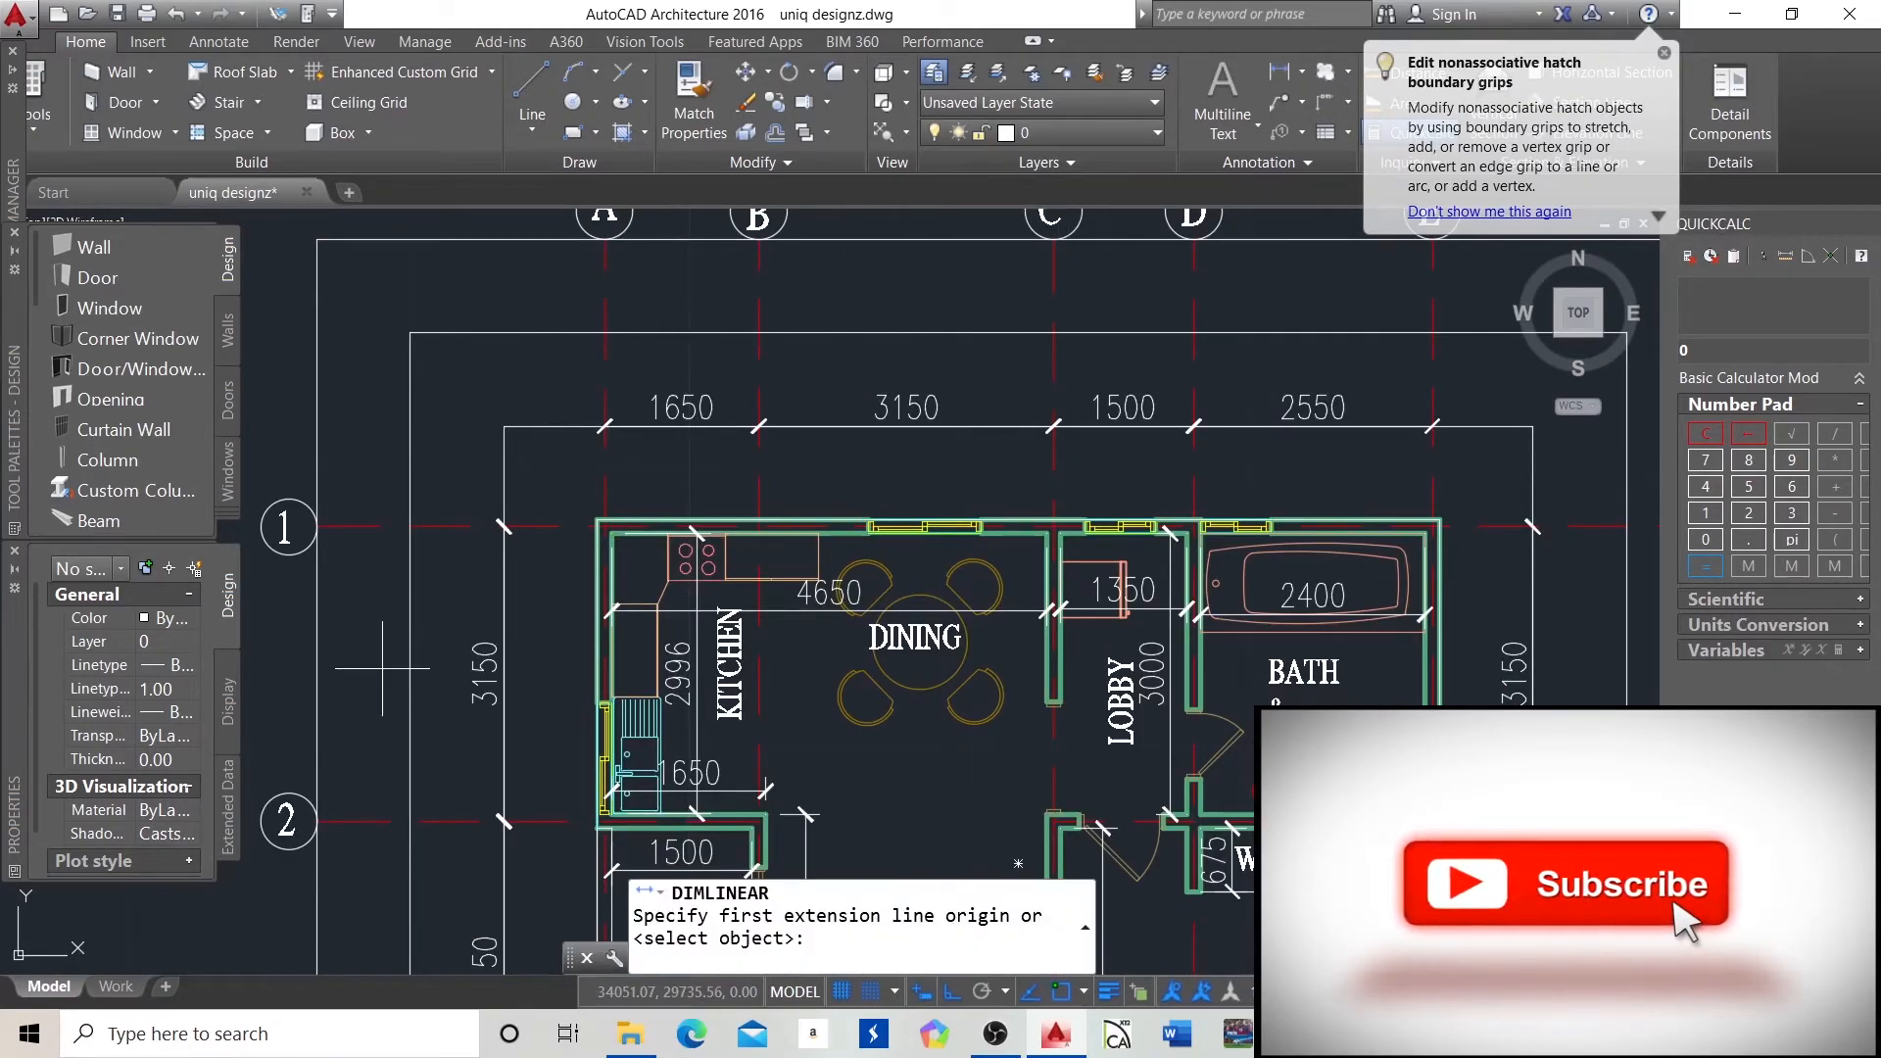
click(599, 520)
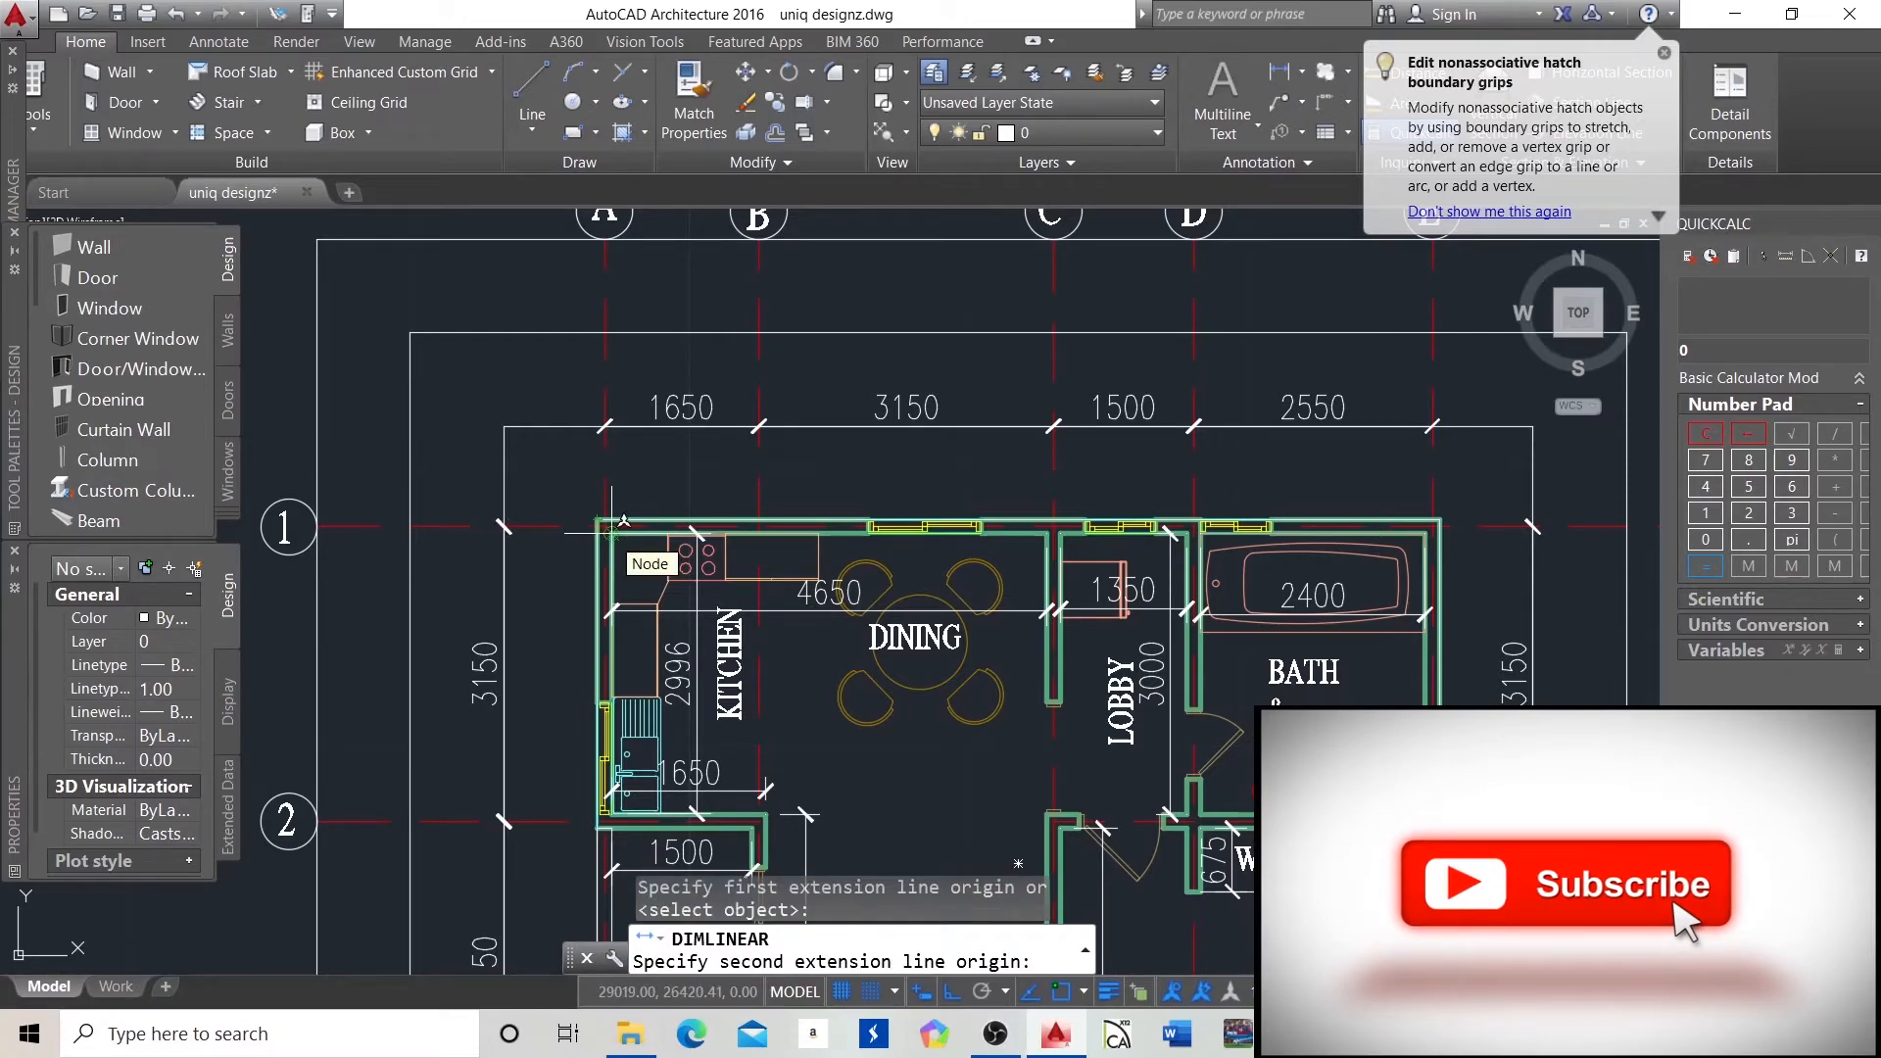
click(615, 520)
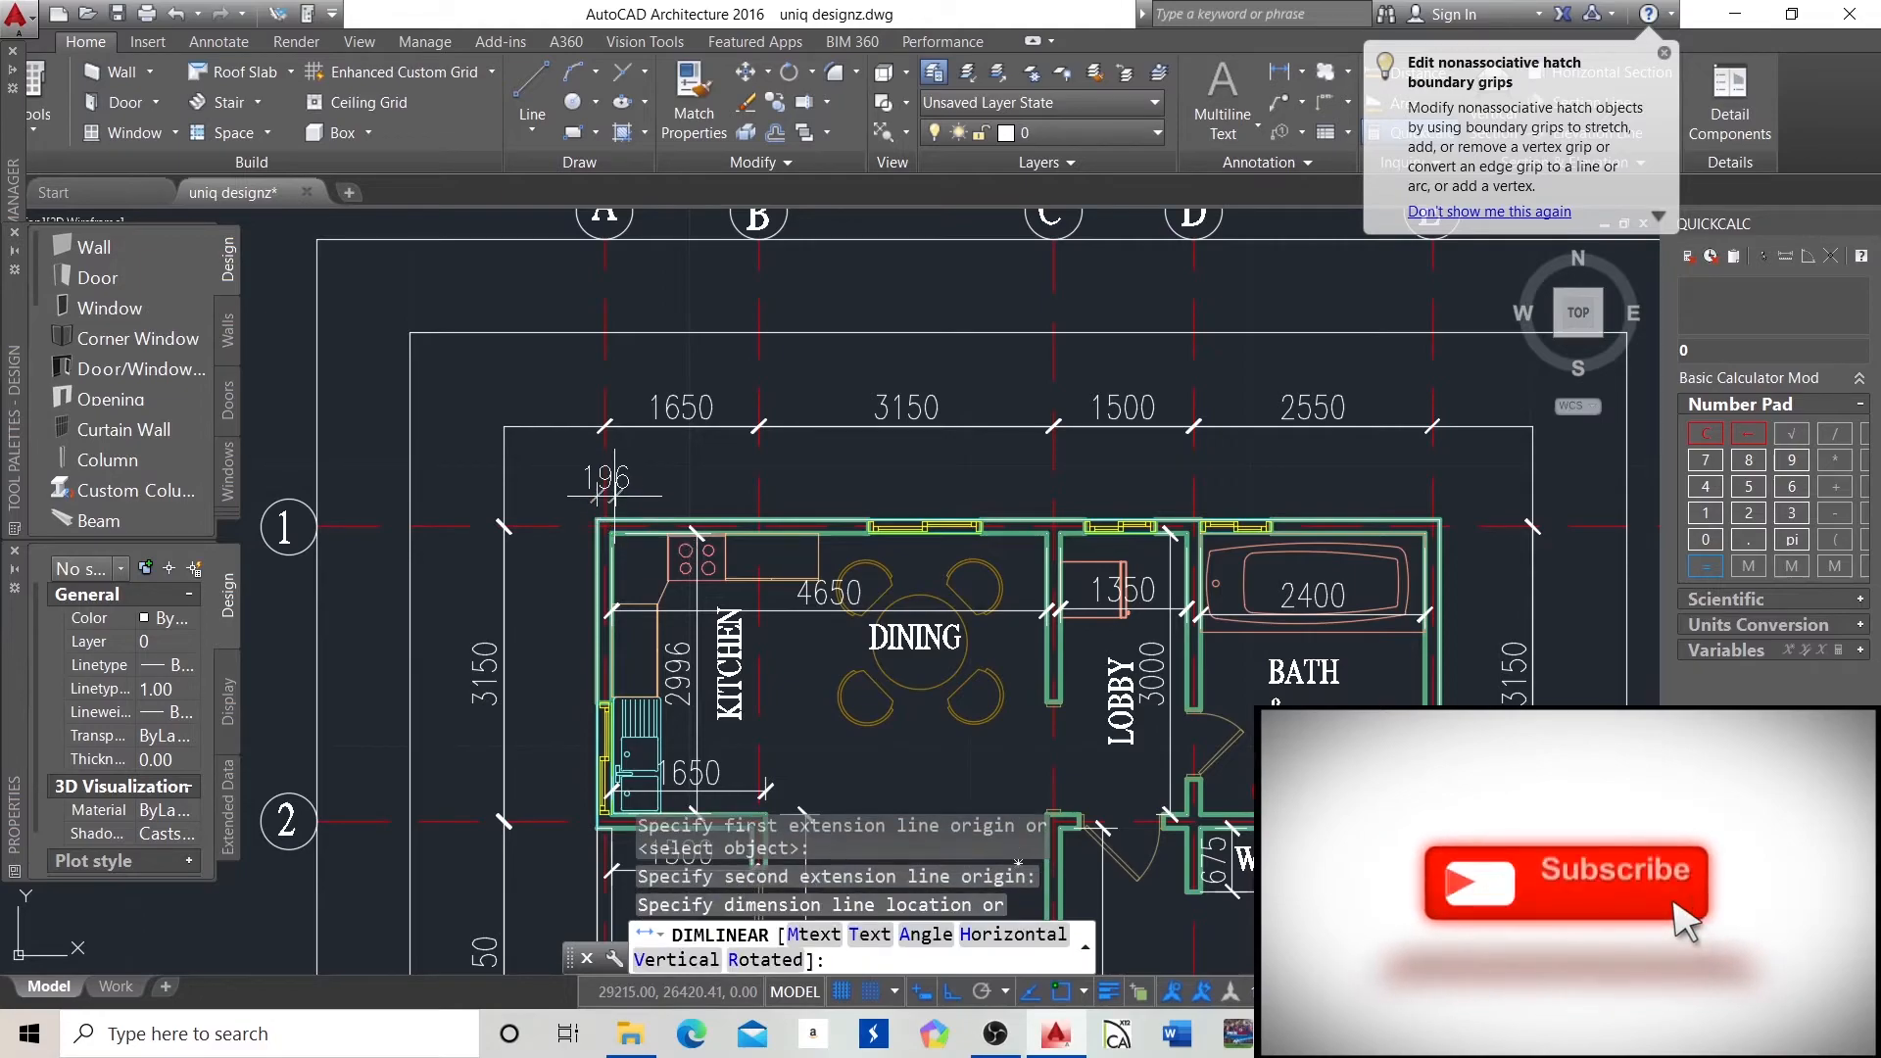
key(Escape)
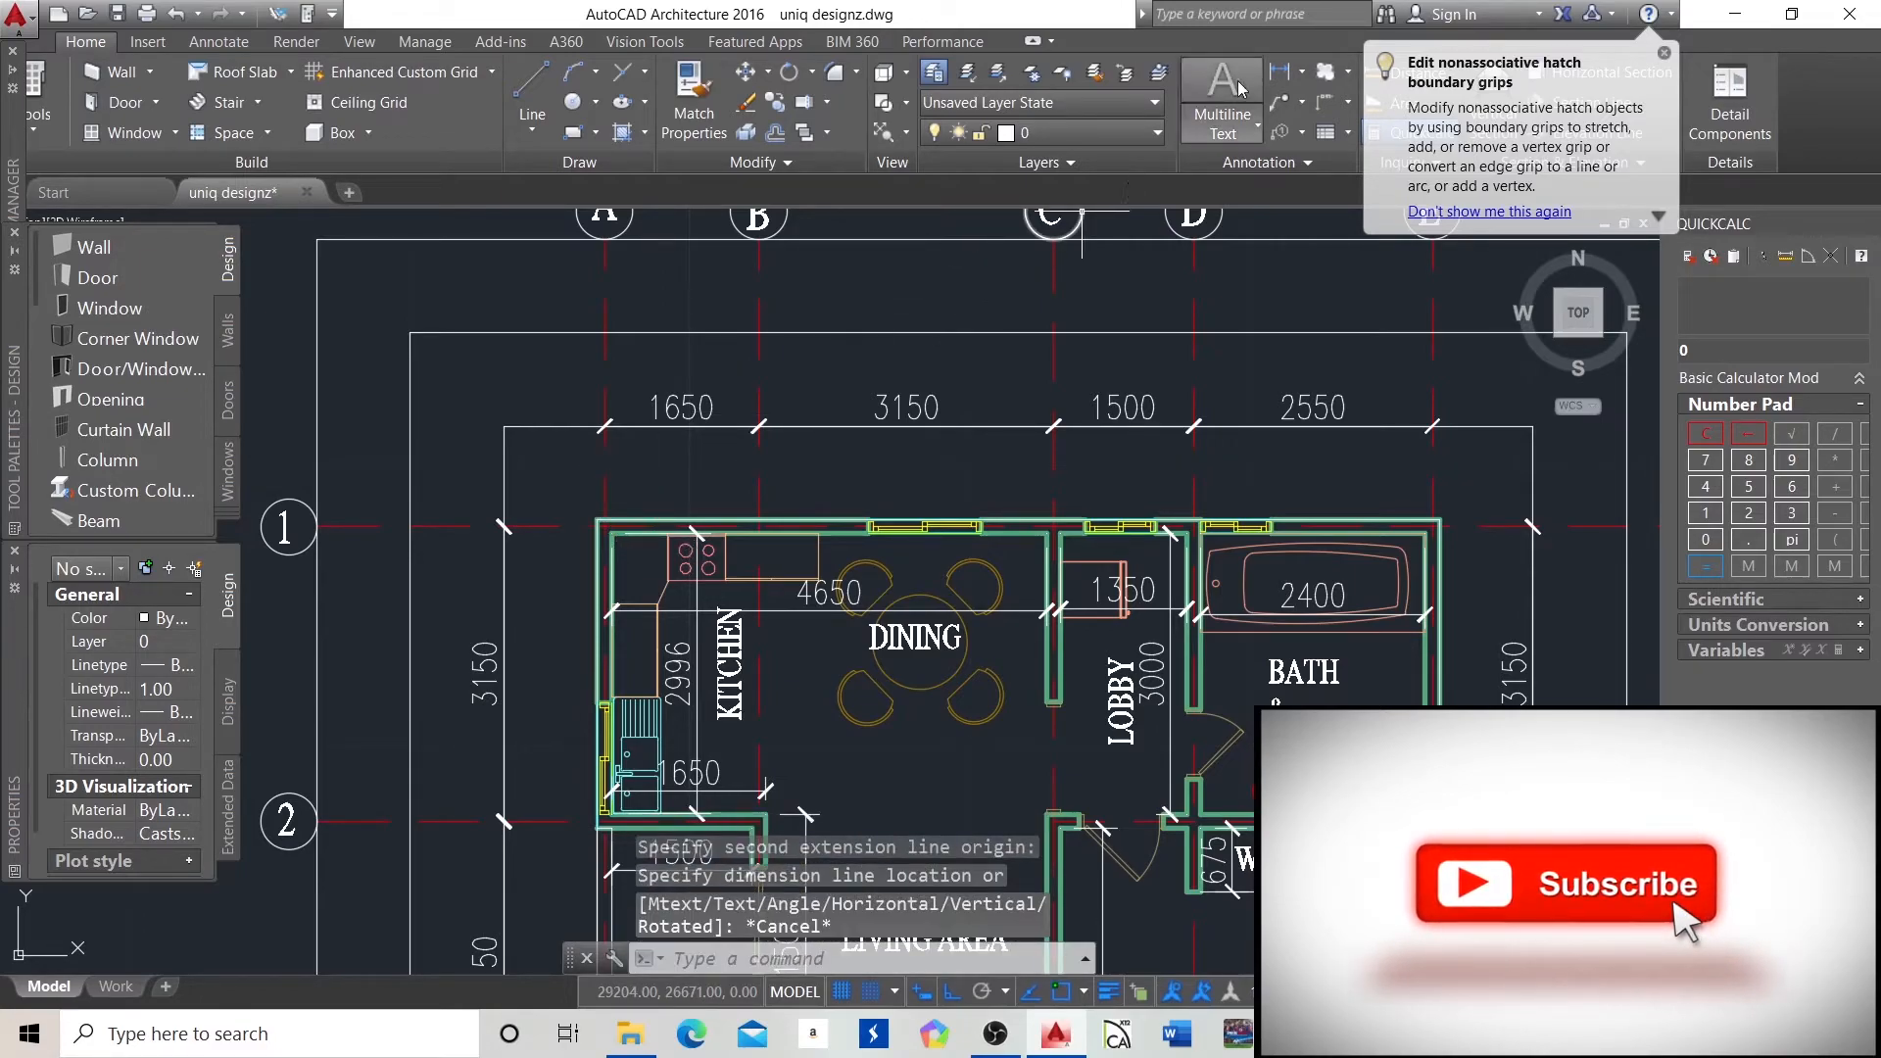
Place a linear dimension across the external wall's thickness at grid line A above the plan, along the middle rectangle's upper edge.
click(1279, 72)
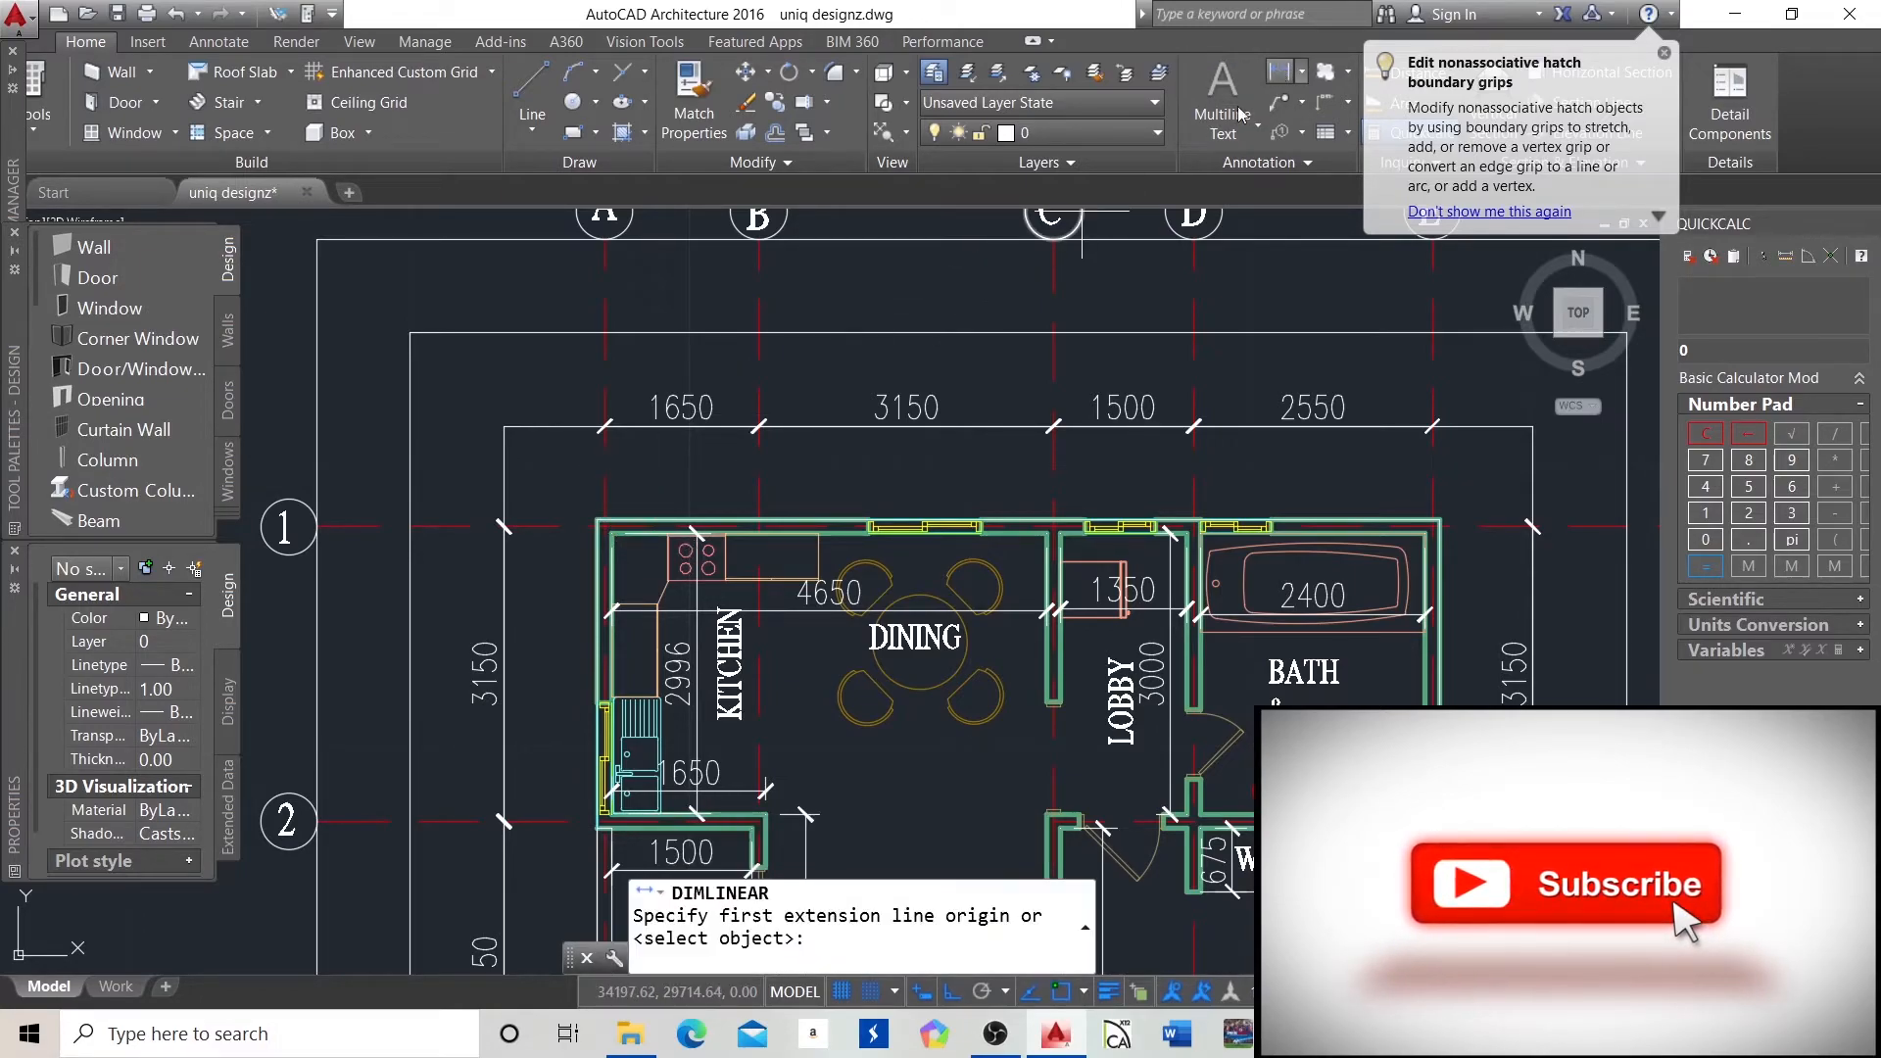
click(595, 520)
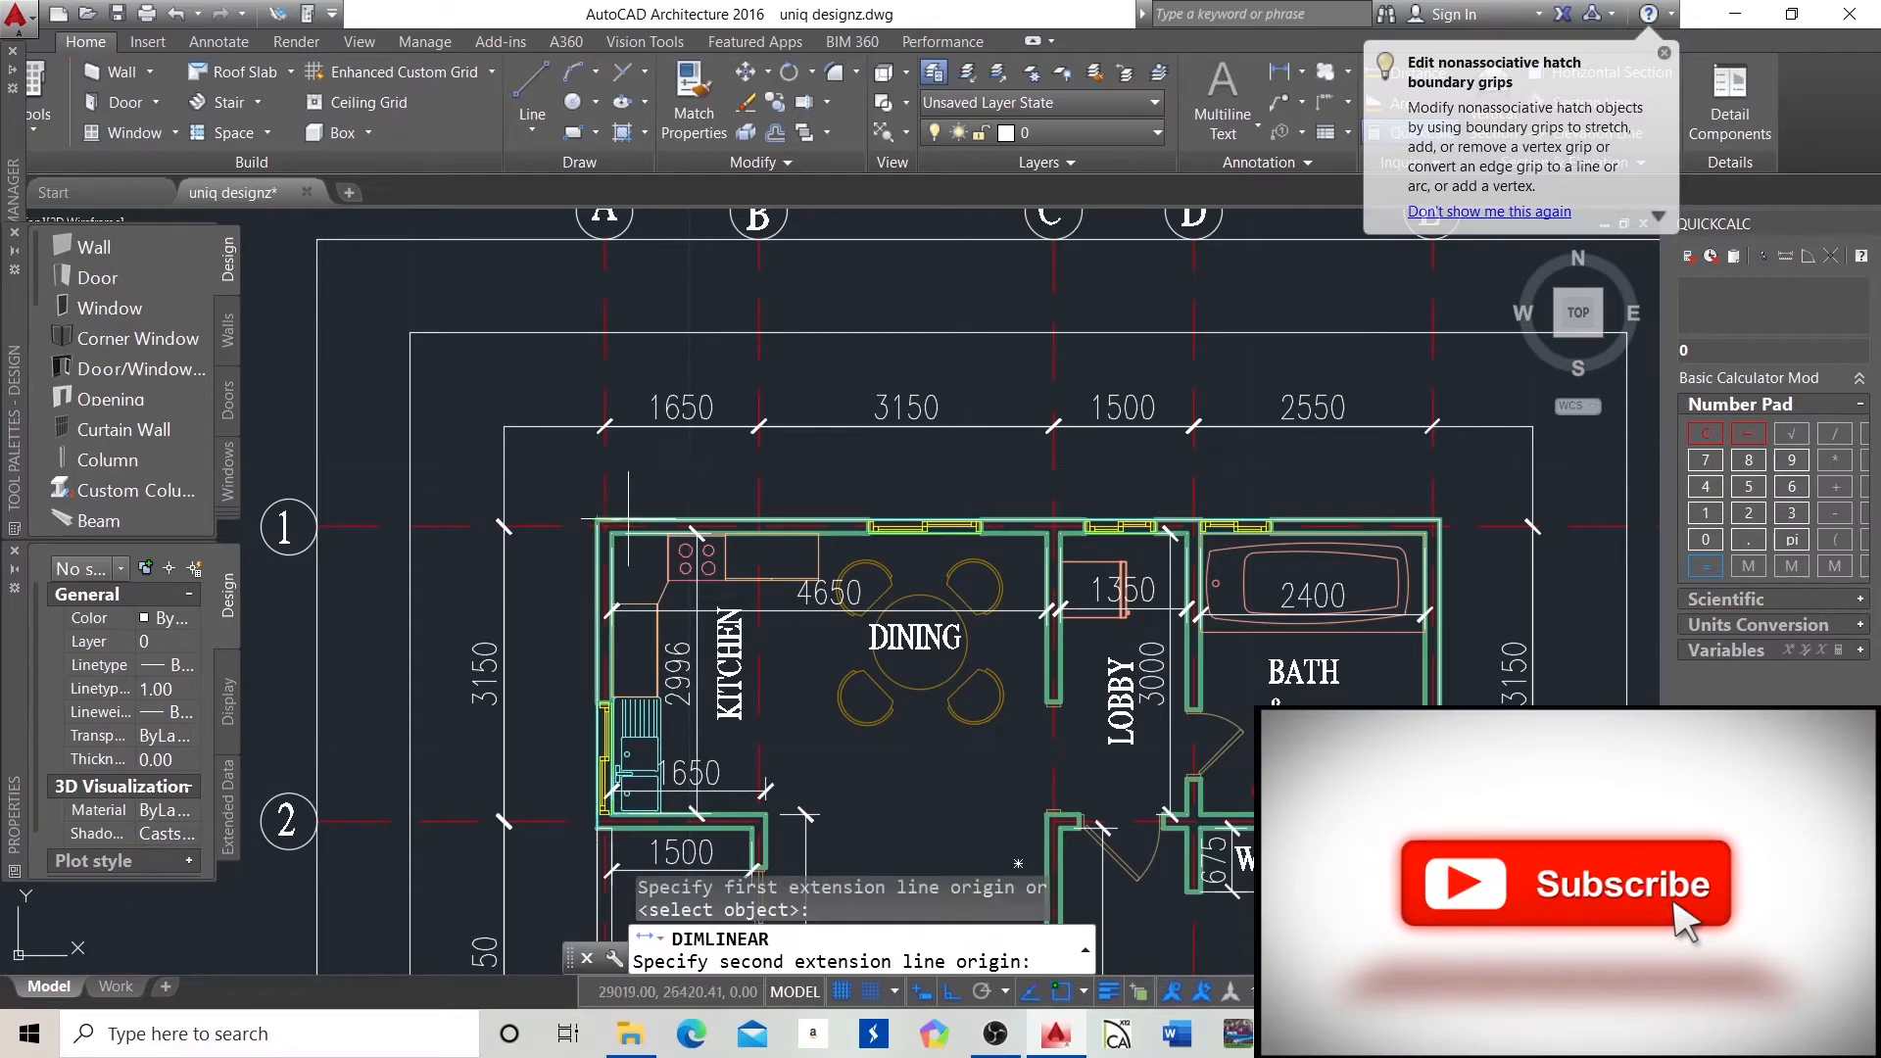
scroll(618, 519, up, 5)
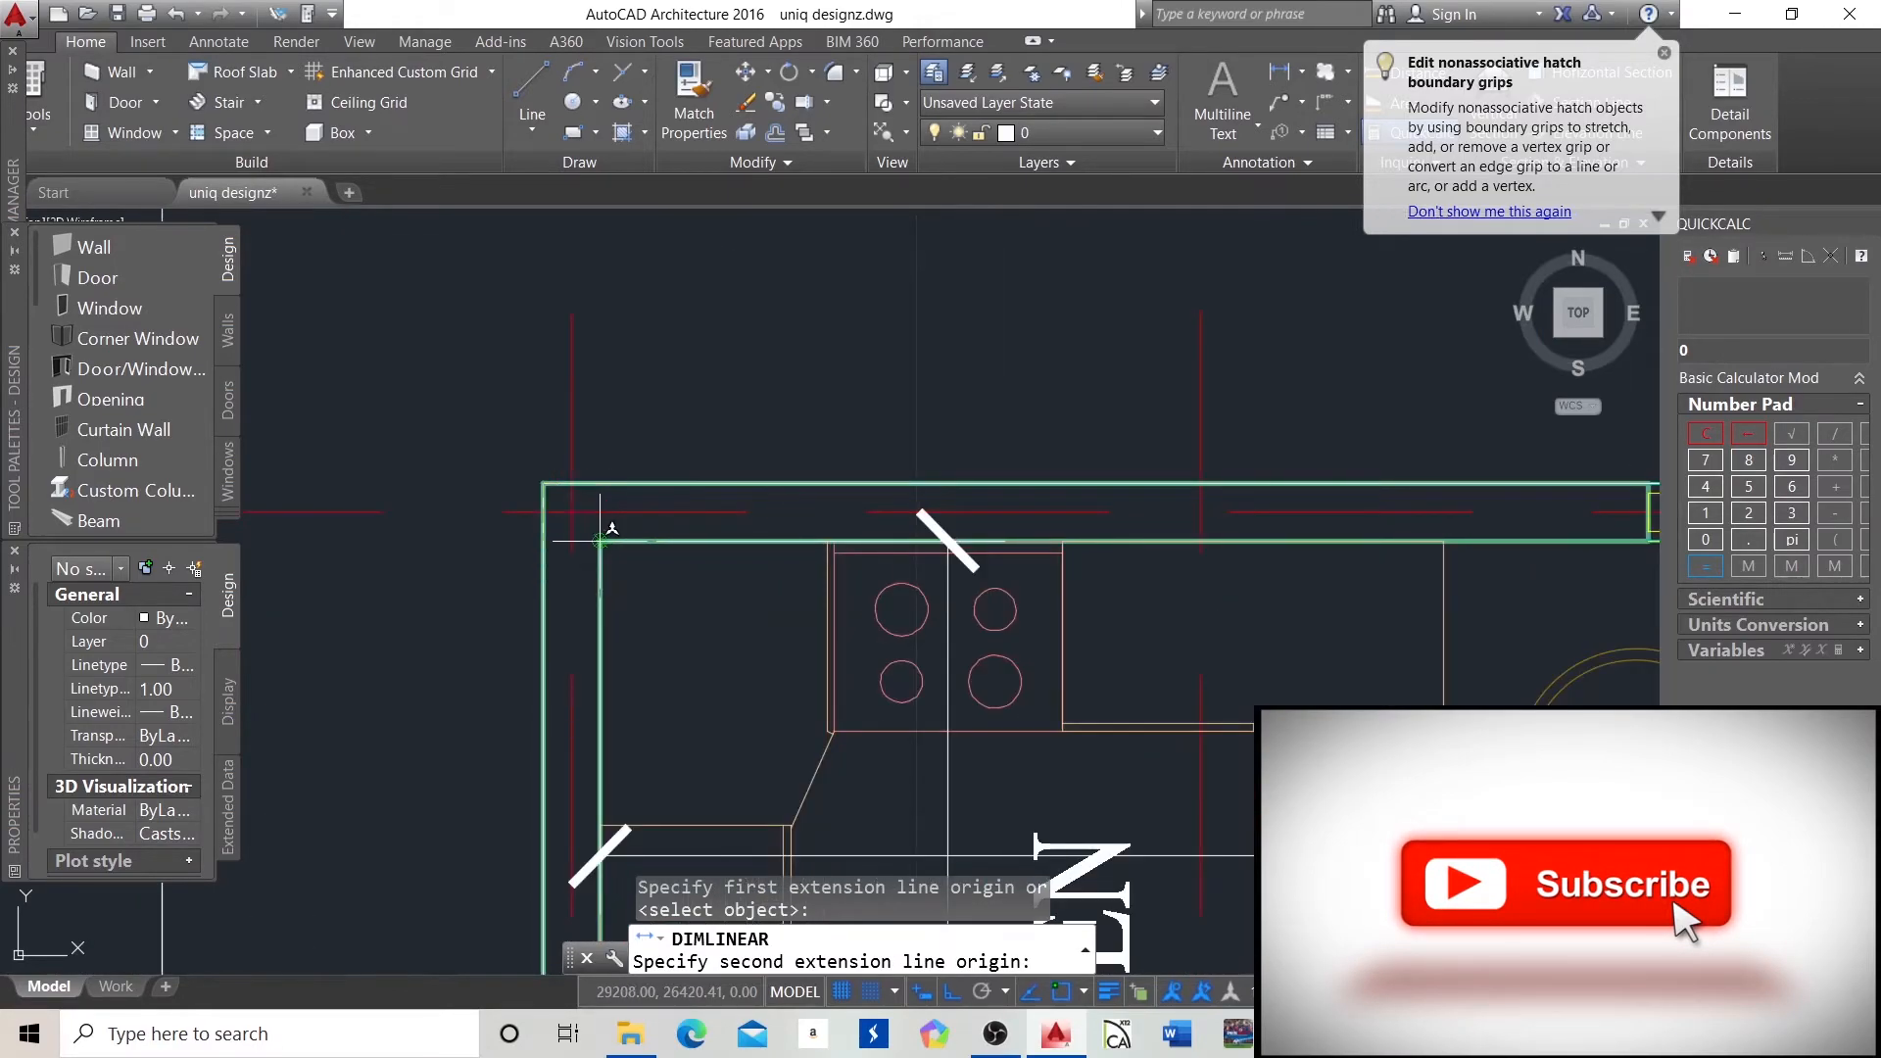
click(600, 483)
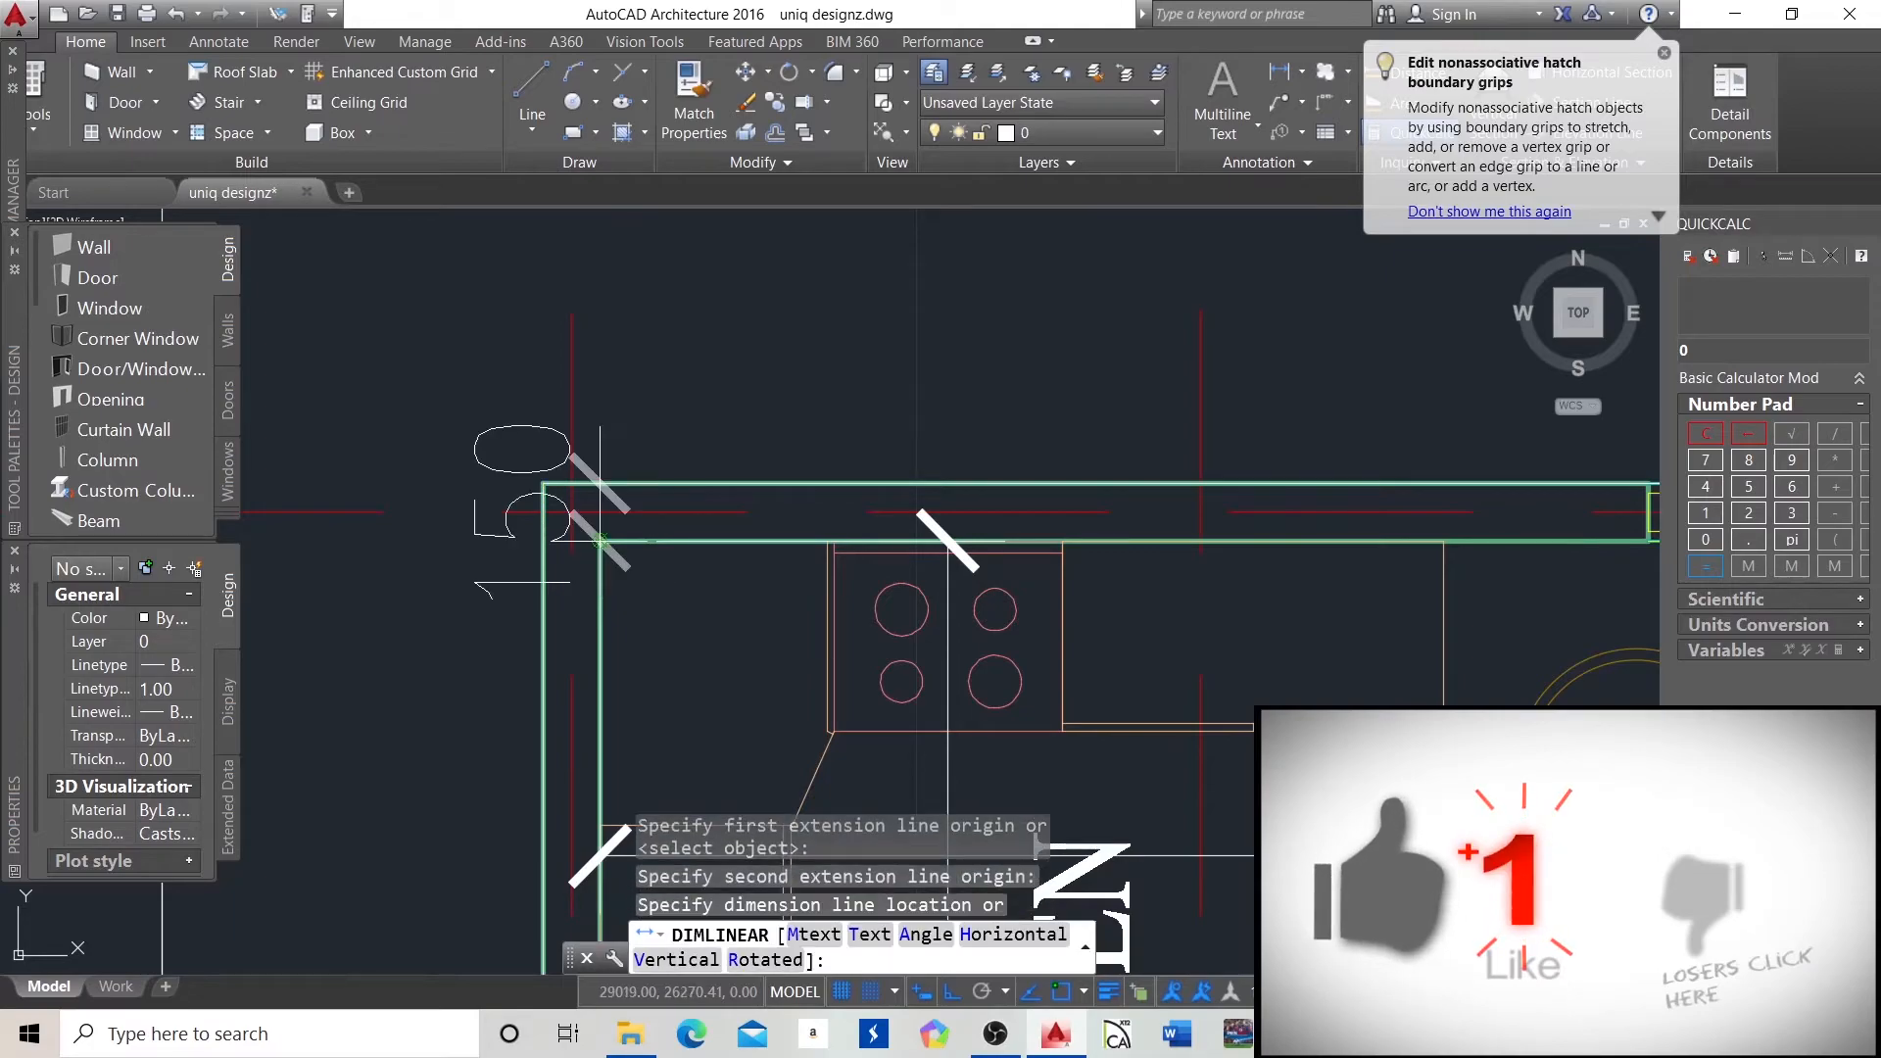
scroll(611, 431, down, 6)
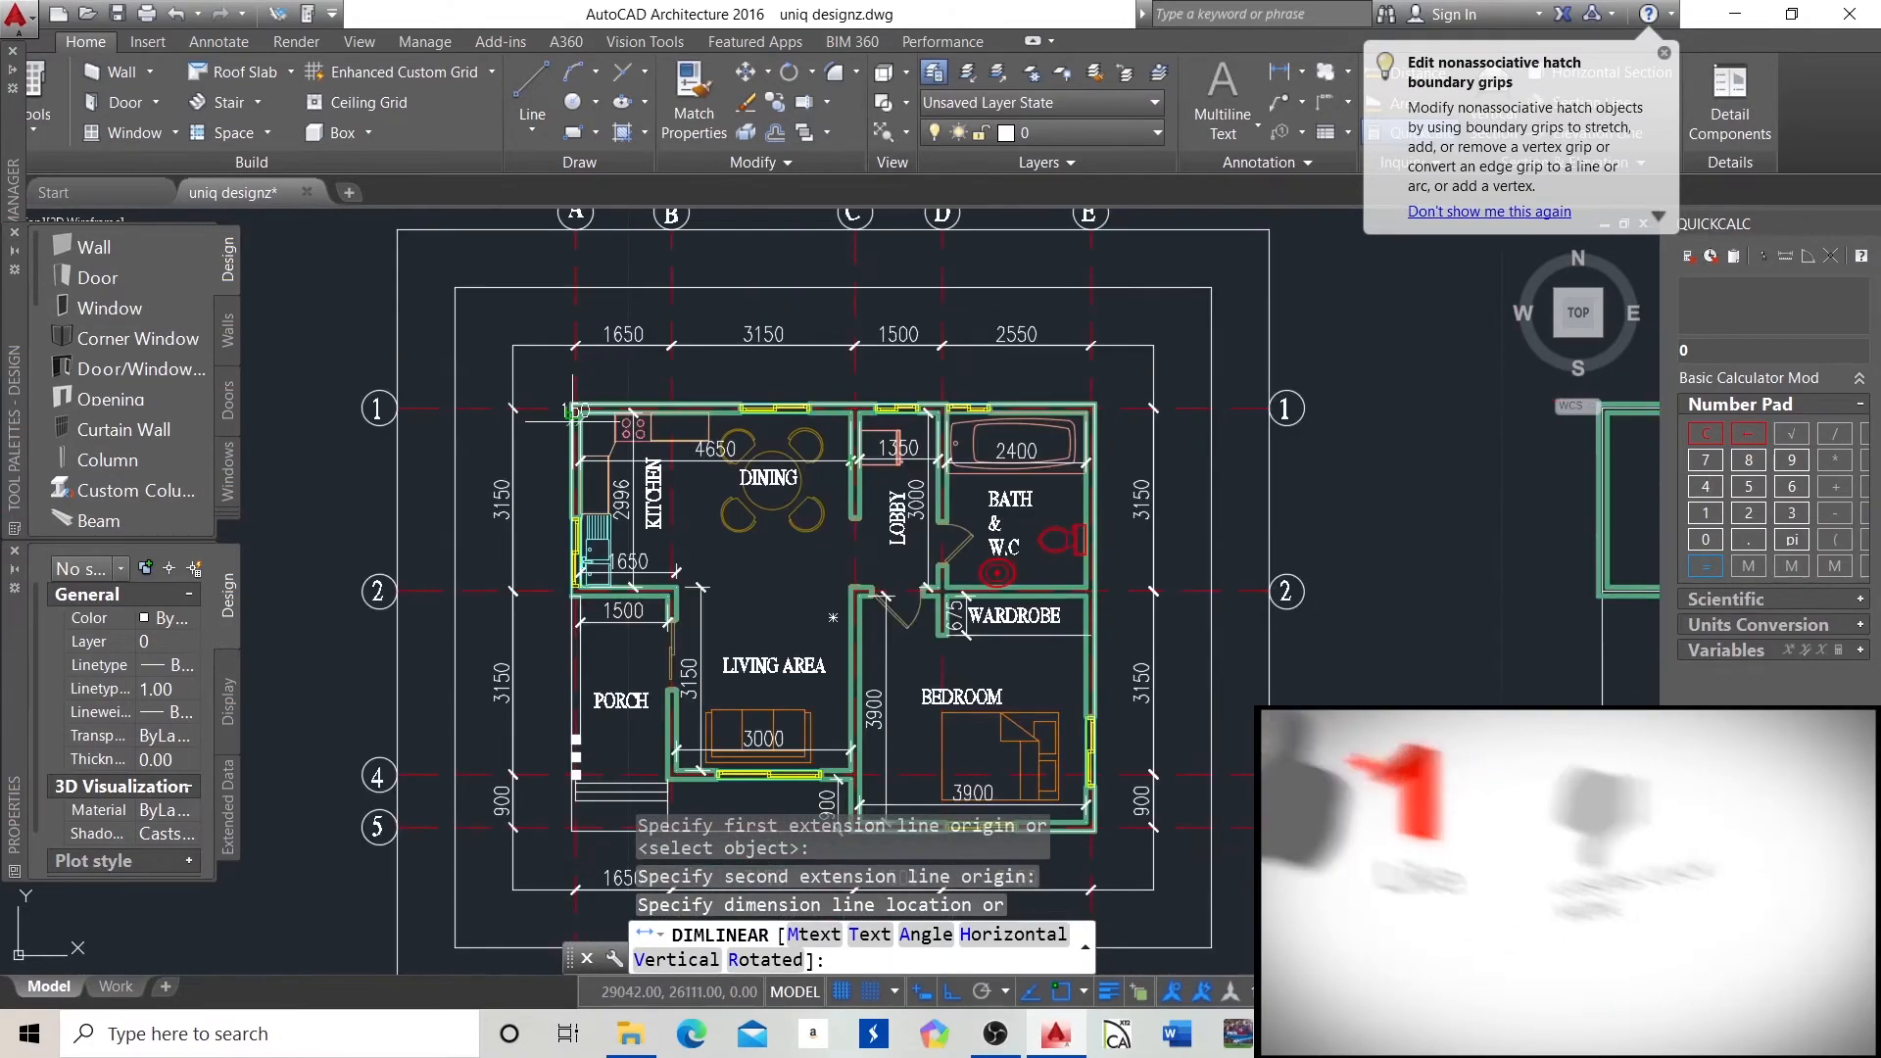
scroll(575, 284, up, 8)
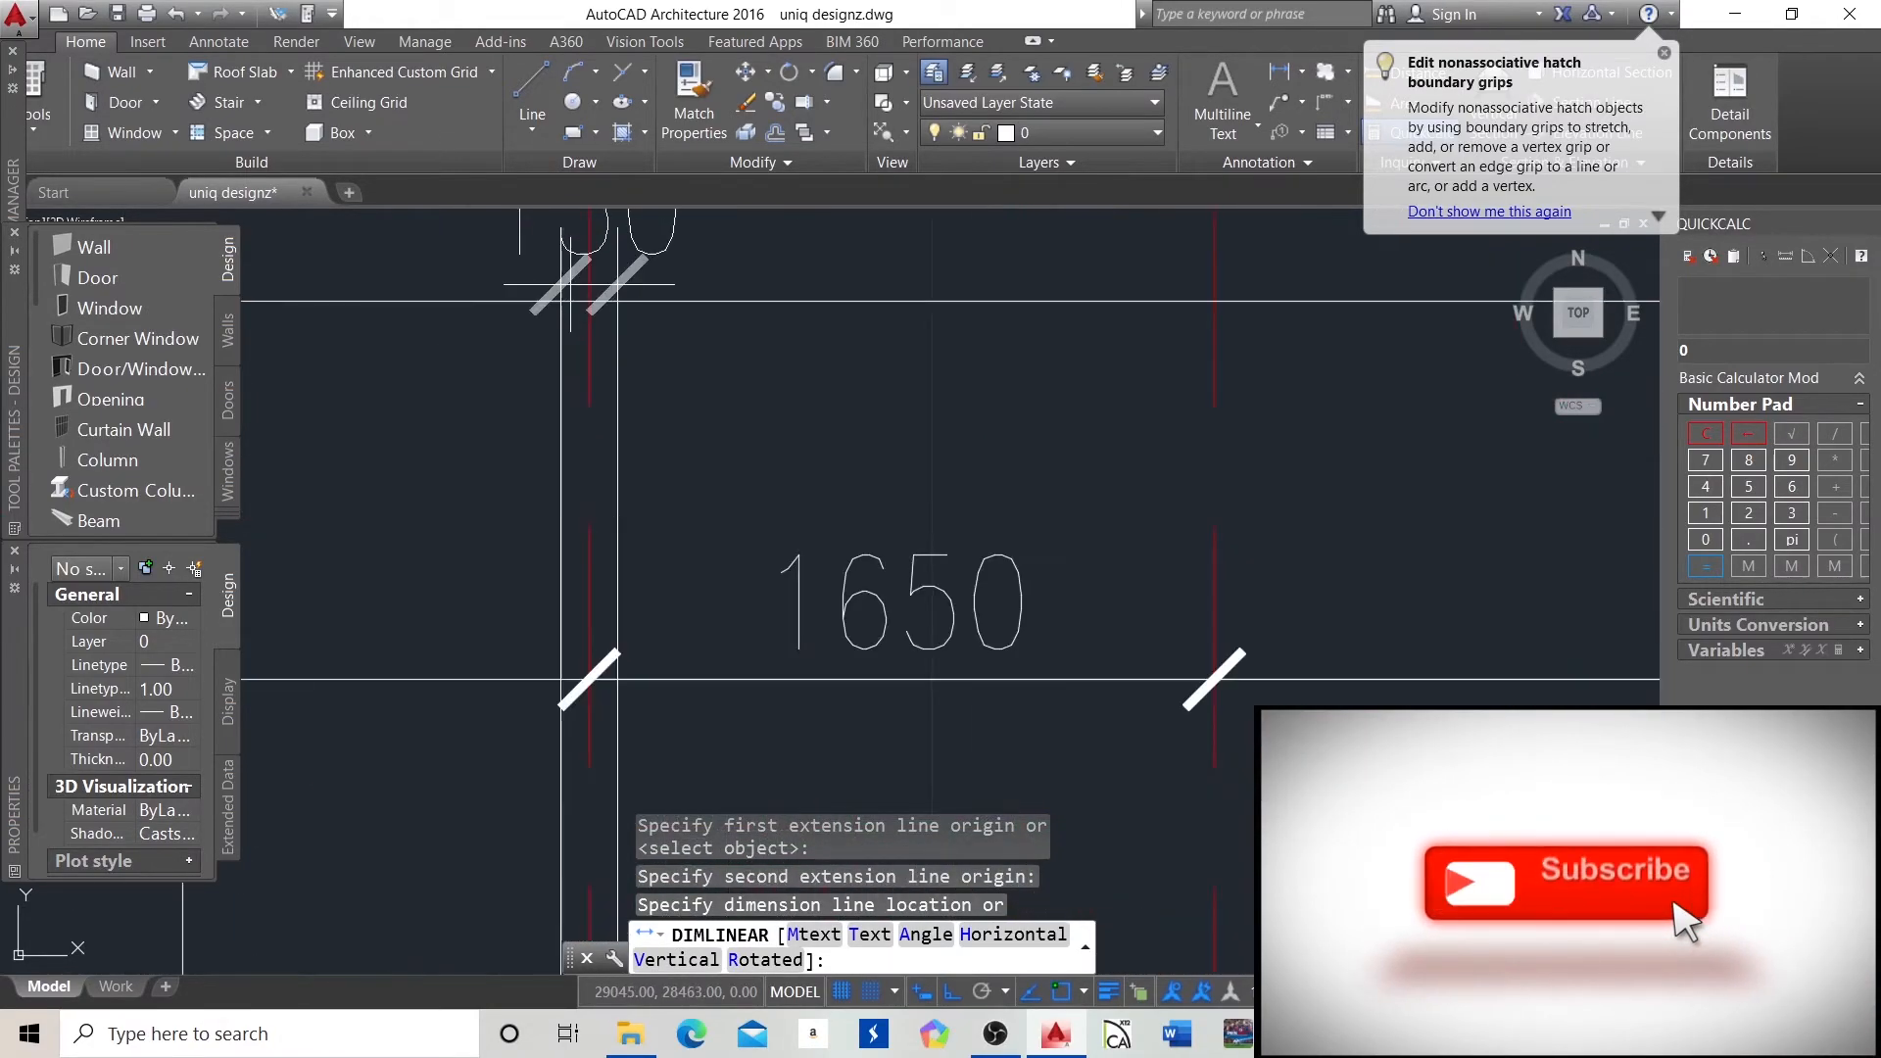
click(592, 299)
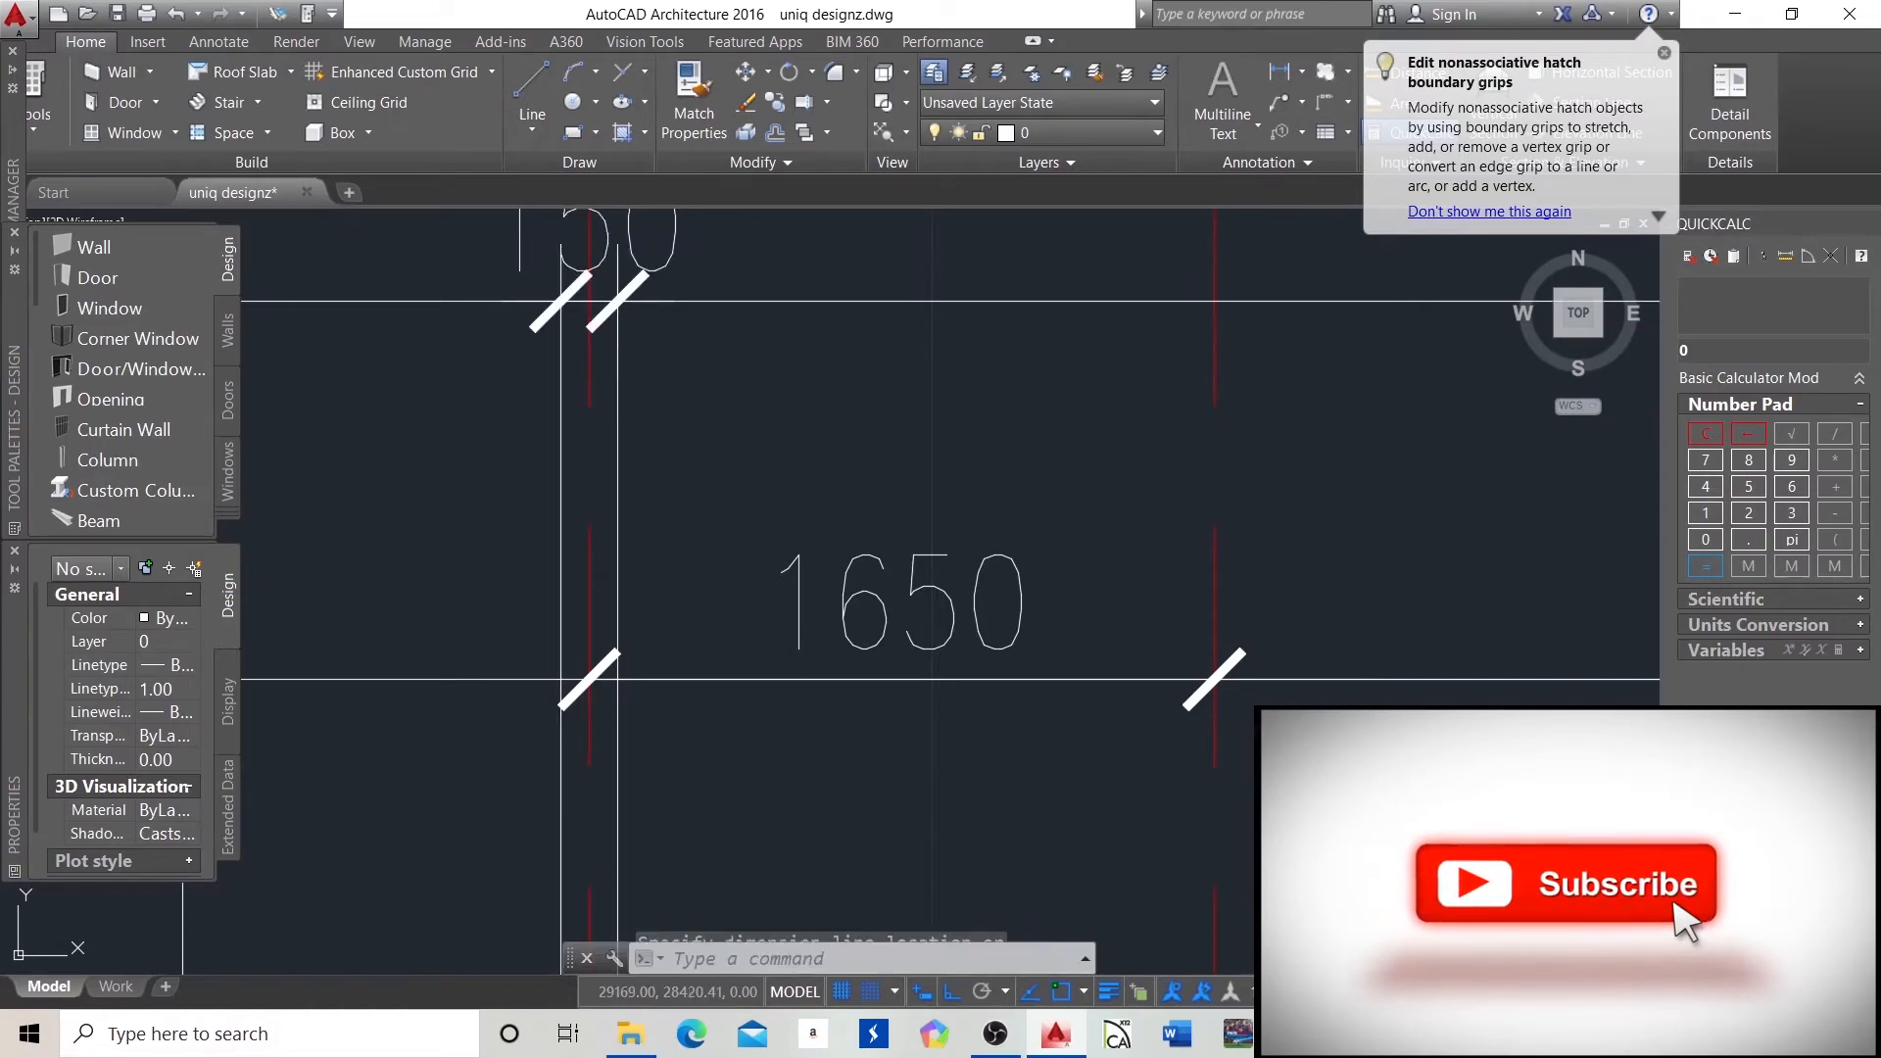
scroll(618, 318, down, 2)
scroll(620, 327, down, 2)
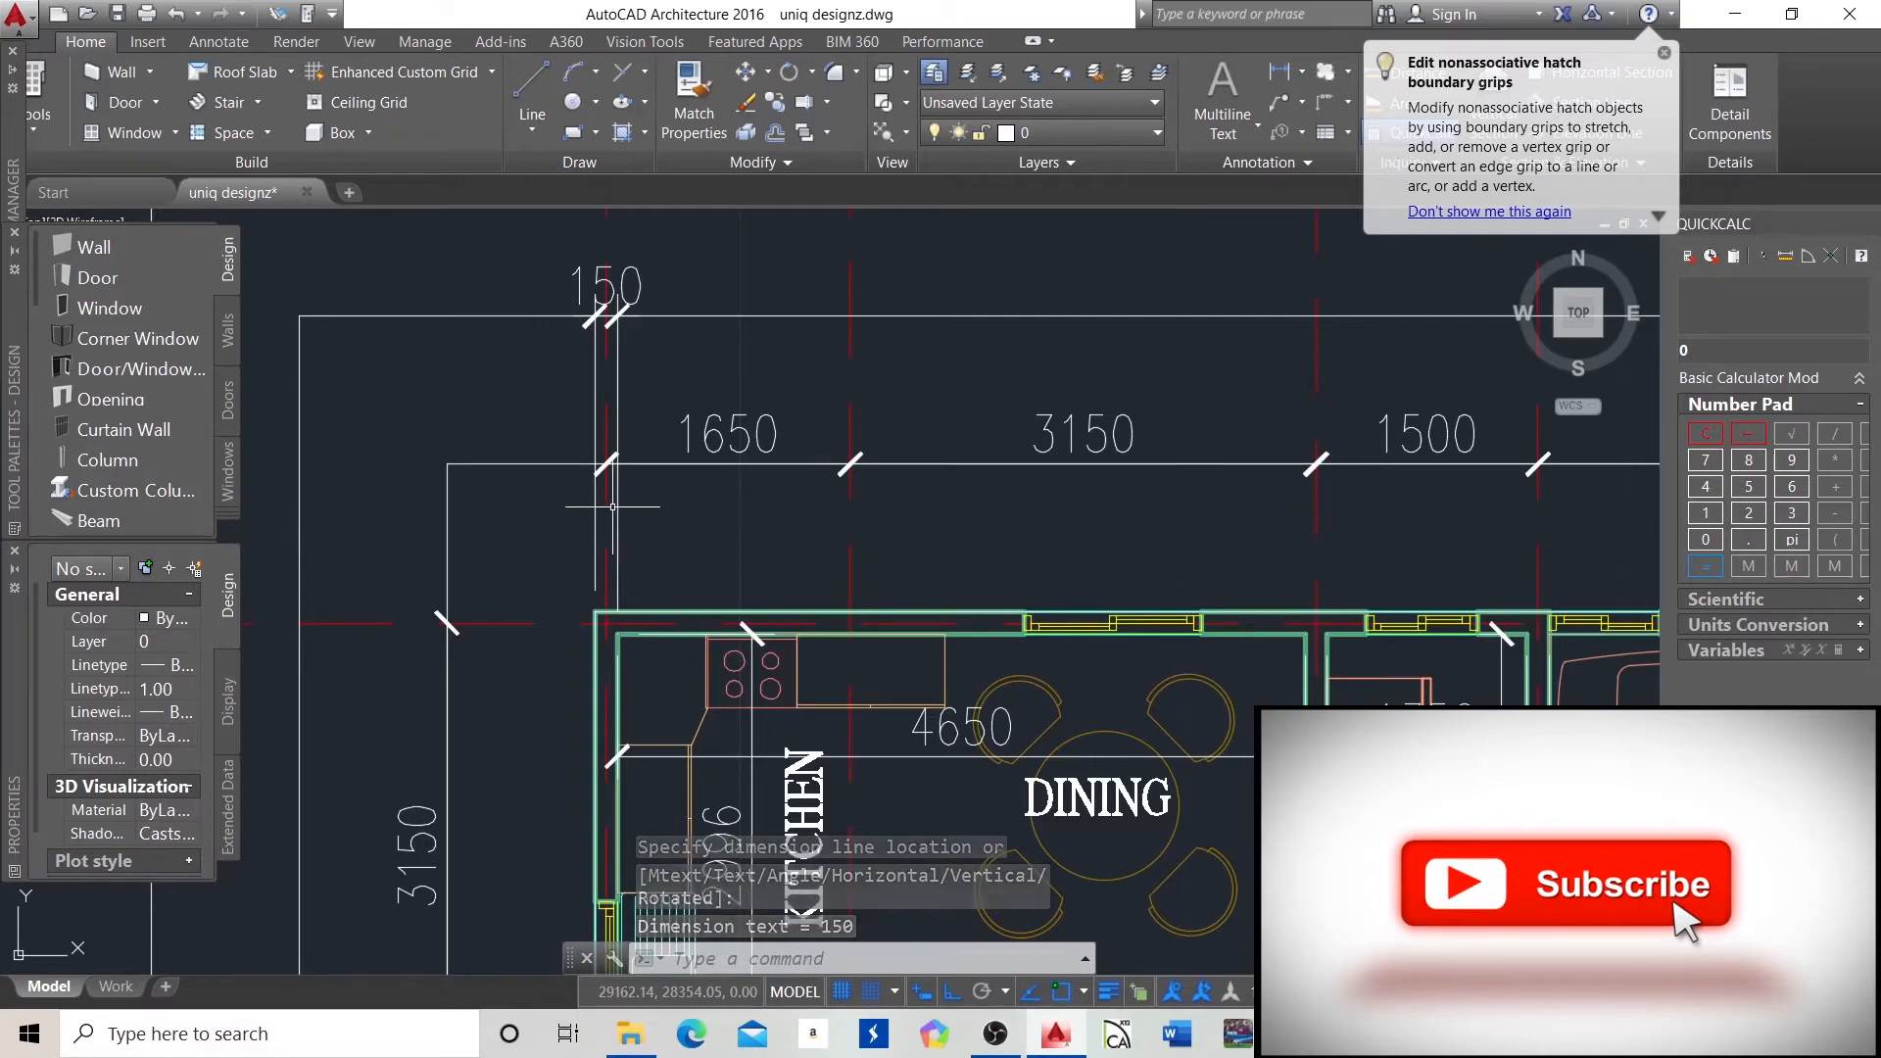
Continue the upper wall dimension chain across the kitchen/dining width, the wall at grid line C, the lobby and the wall at grid line D.
click(1304, 71)
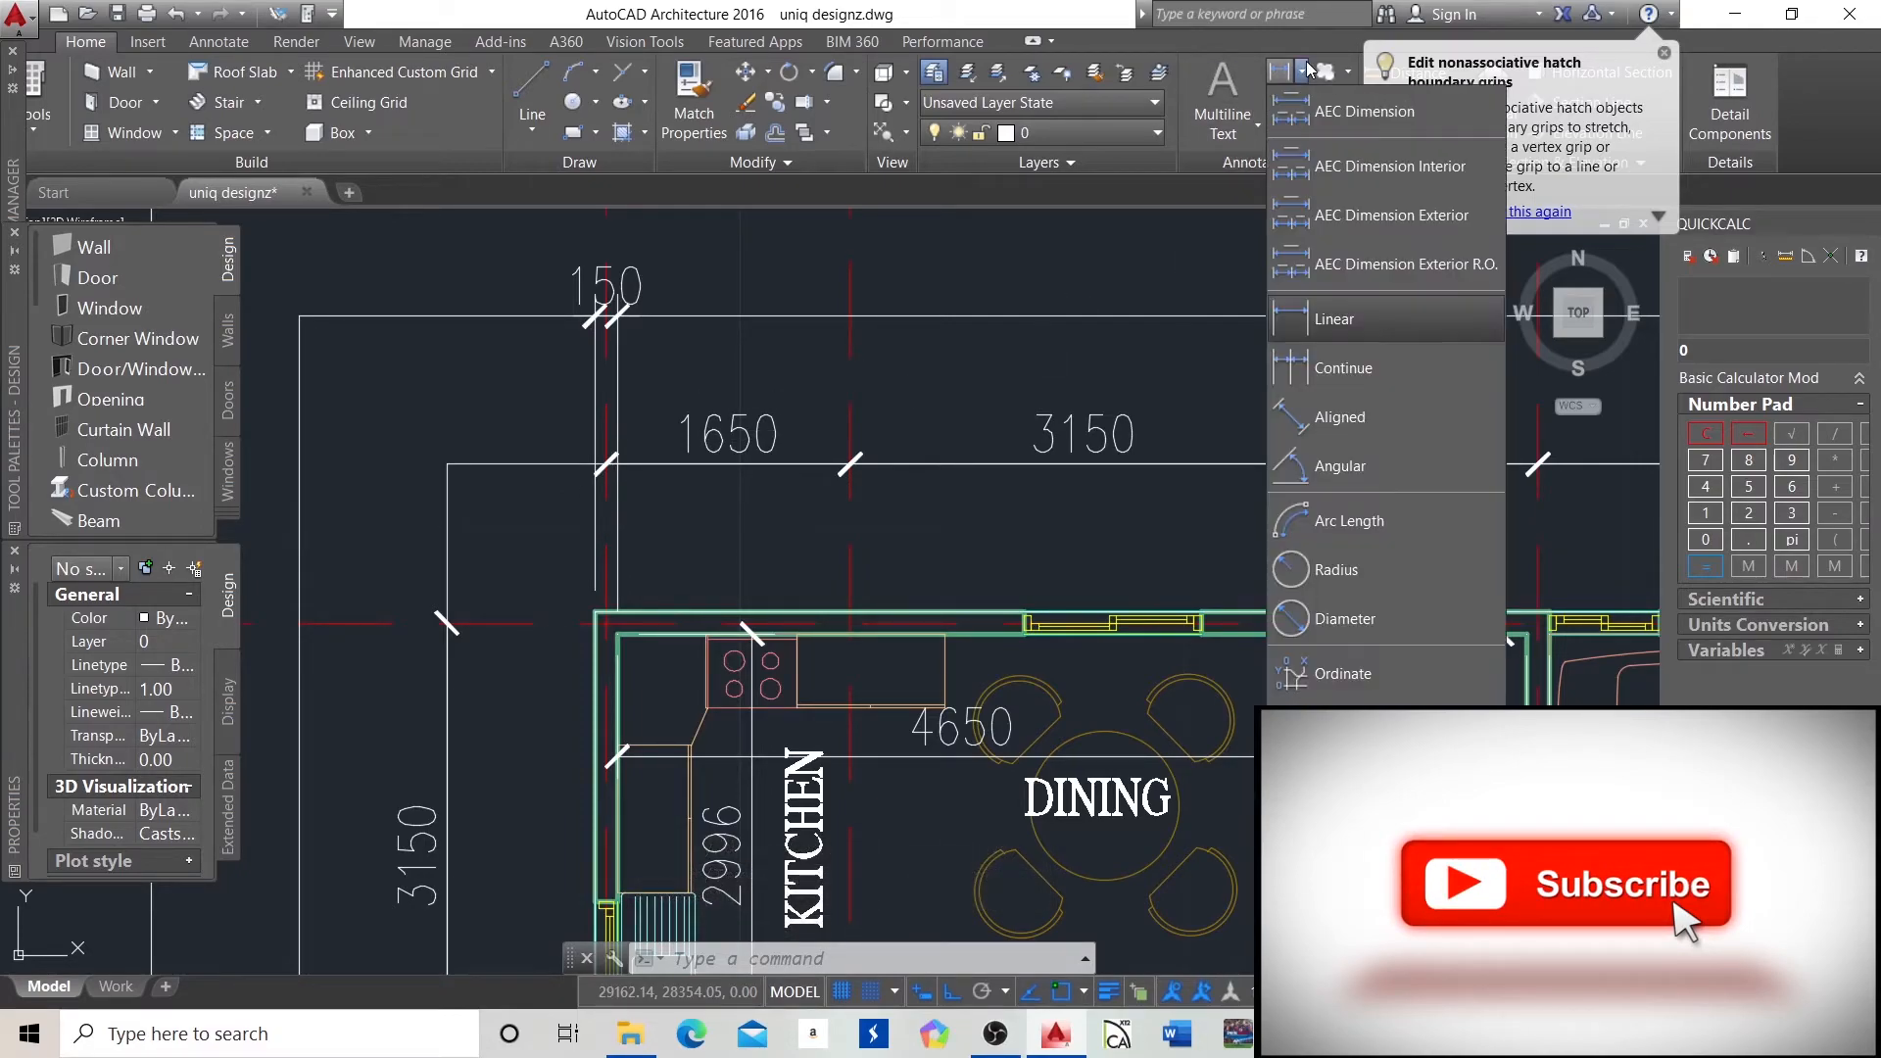
click(1307, 370)
scroll(901, 358, down, 3)
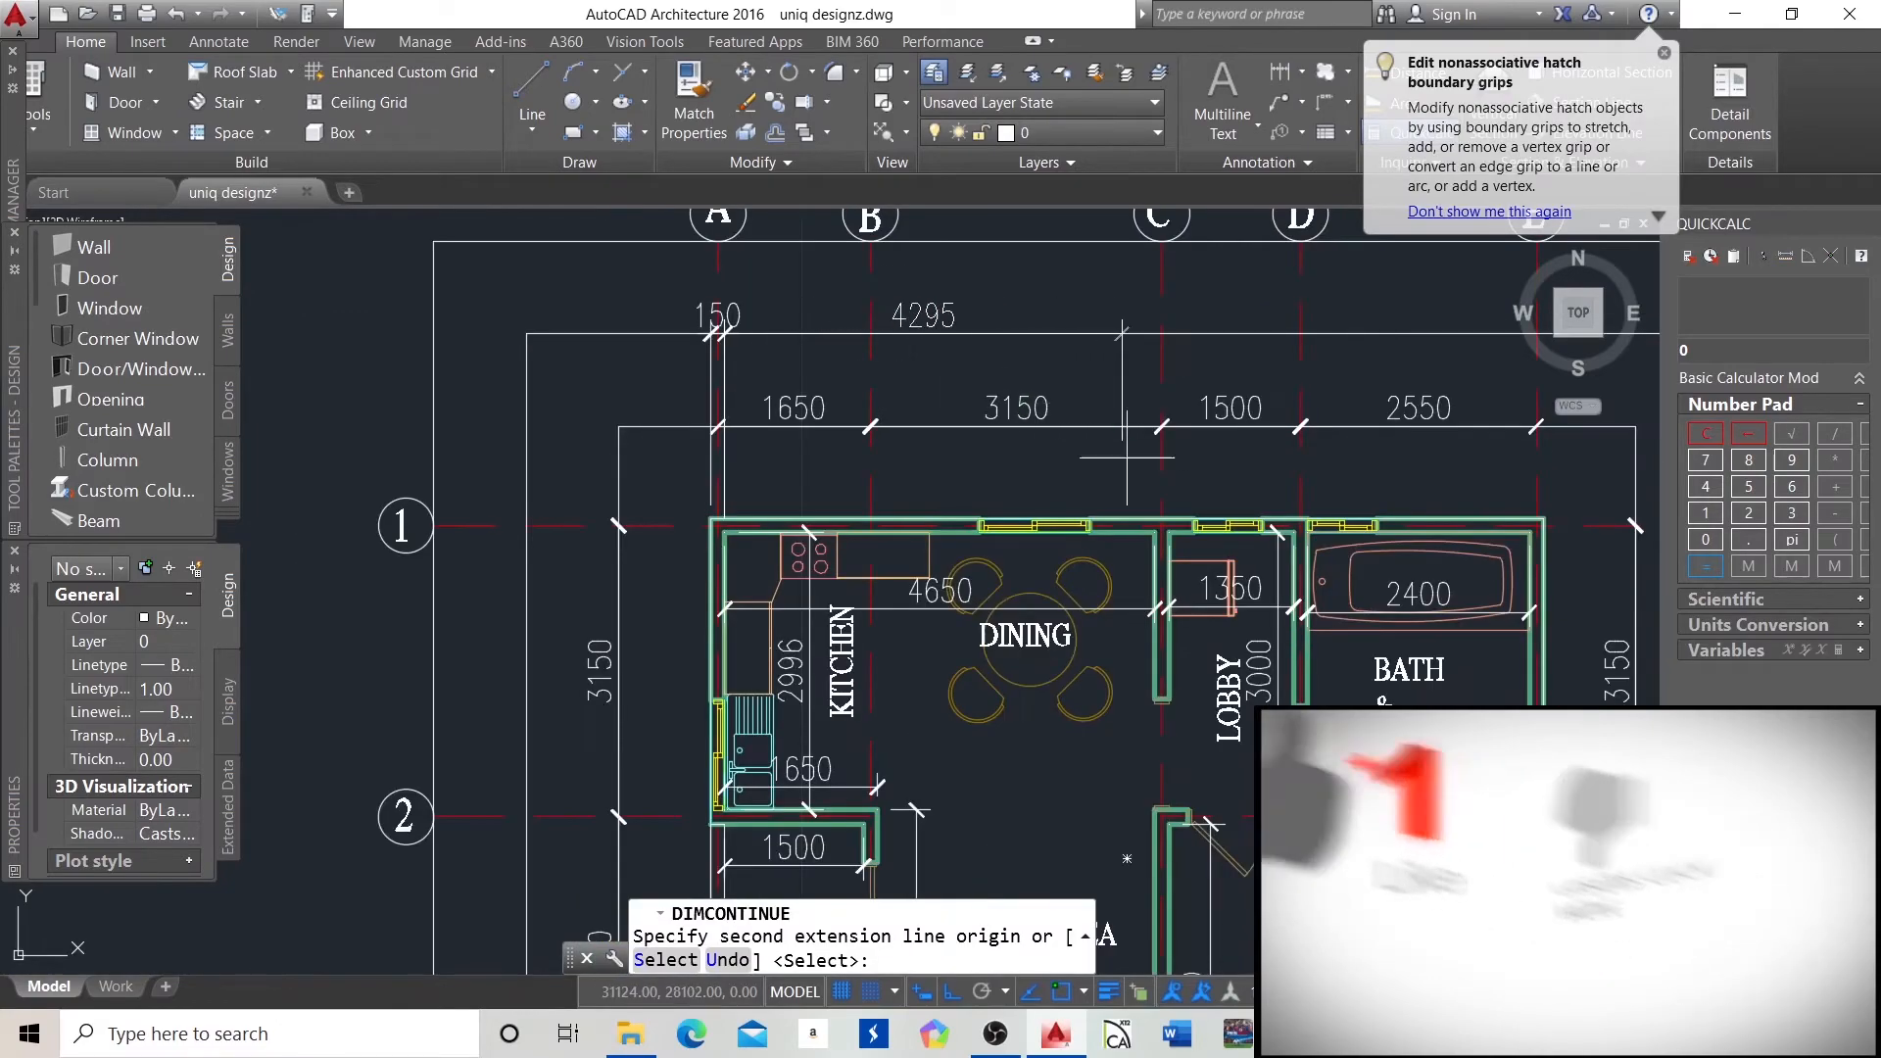
scroll(1145, 515, up, 2)
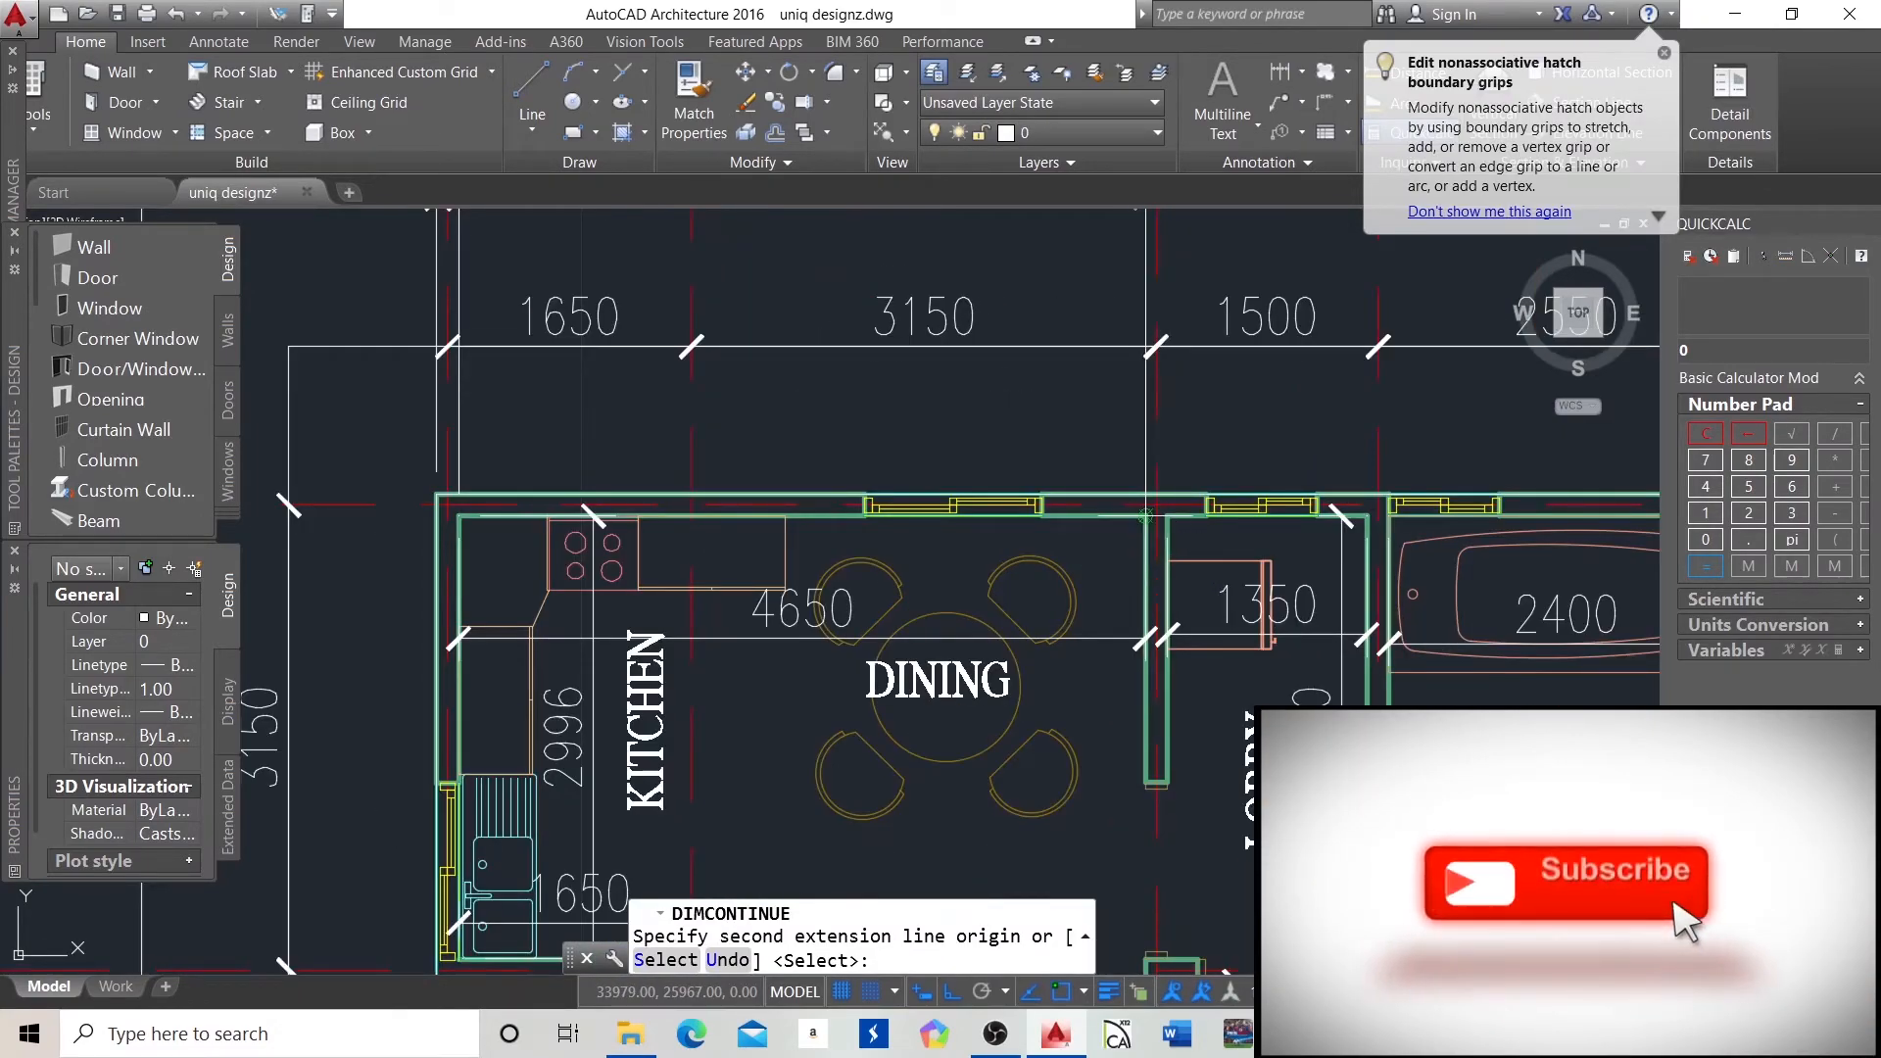
click(1145, 514)
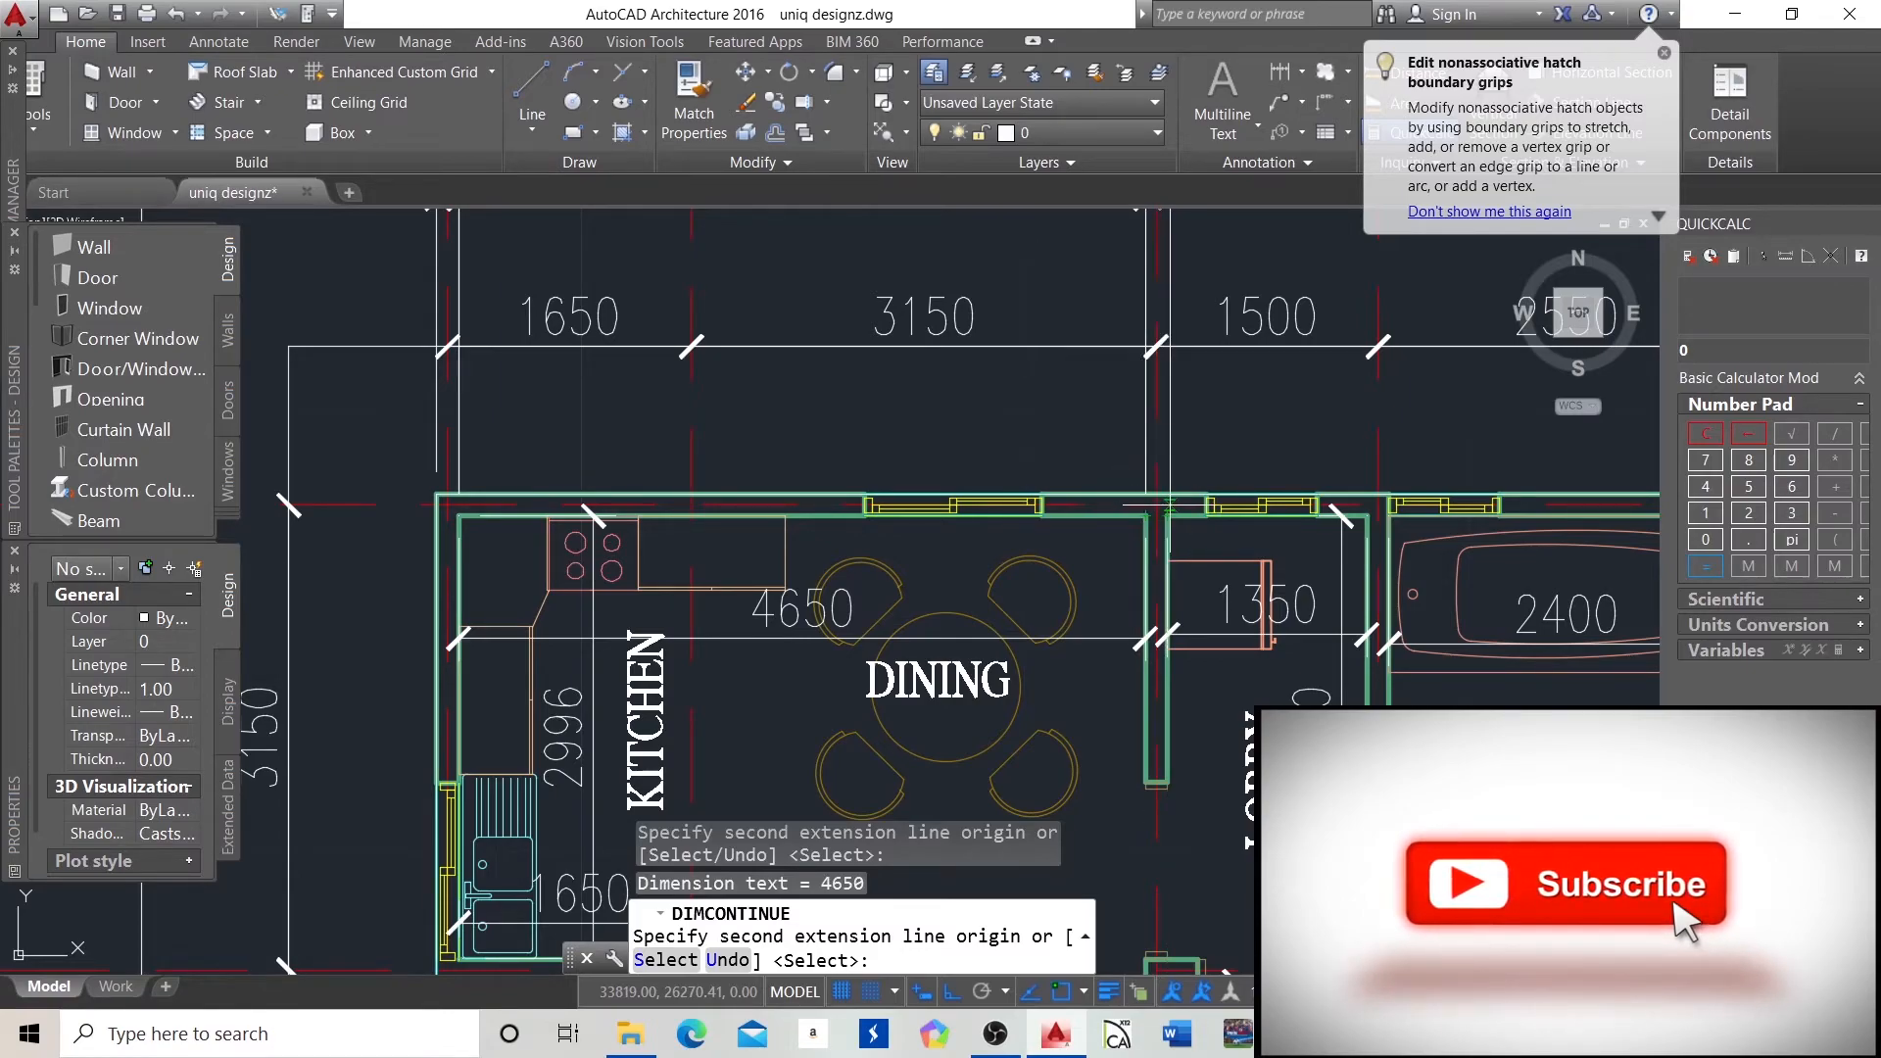
click(1166, 514)
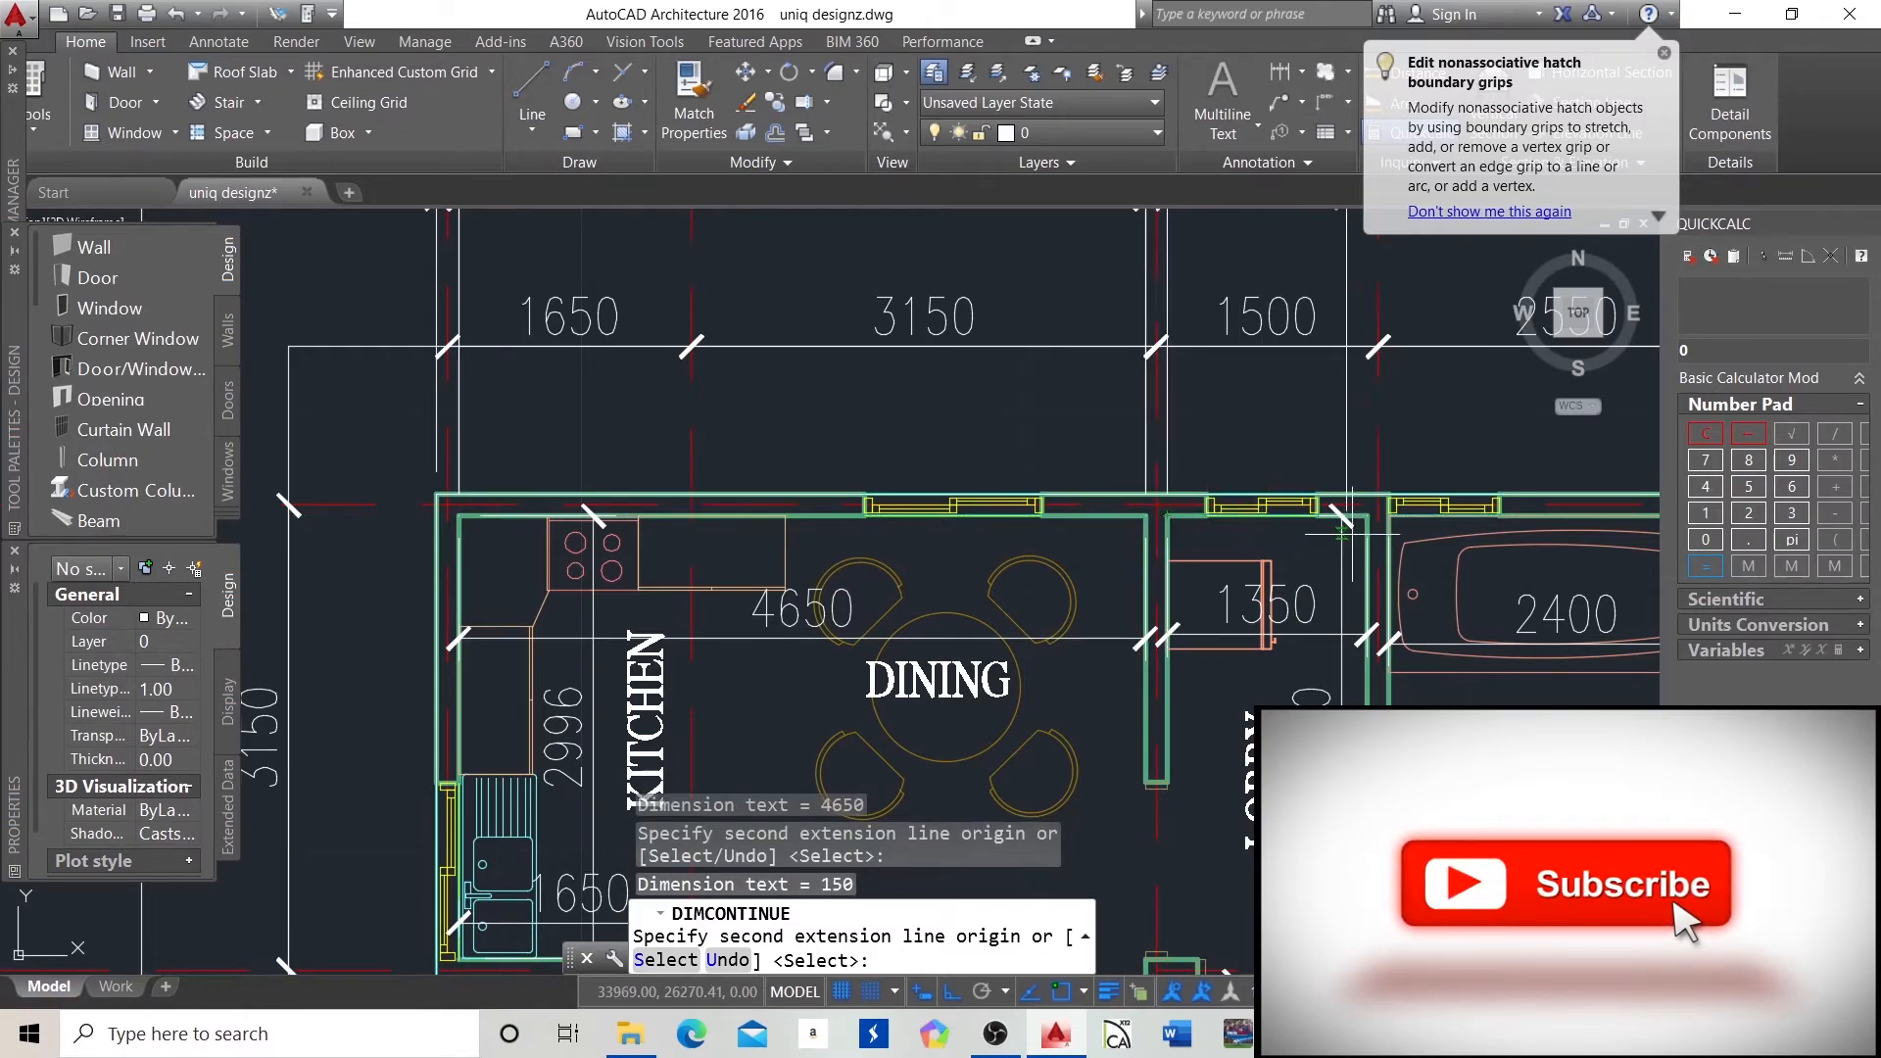
click(1367, 516)
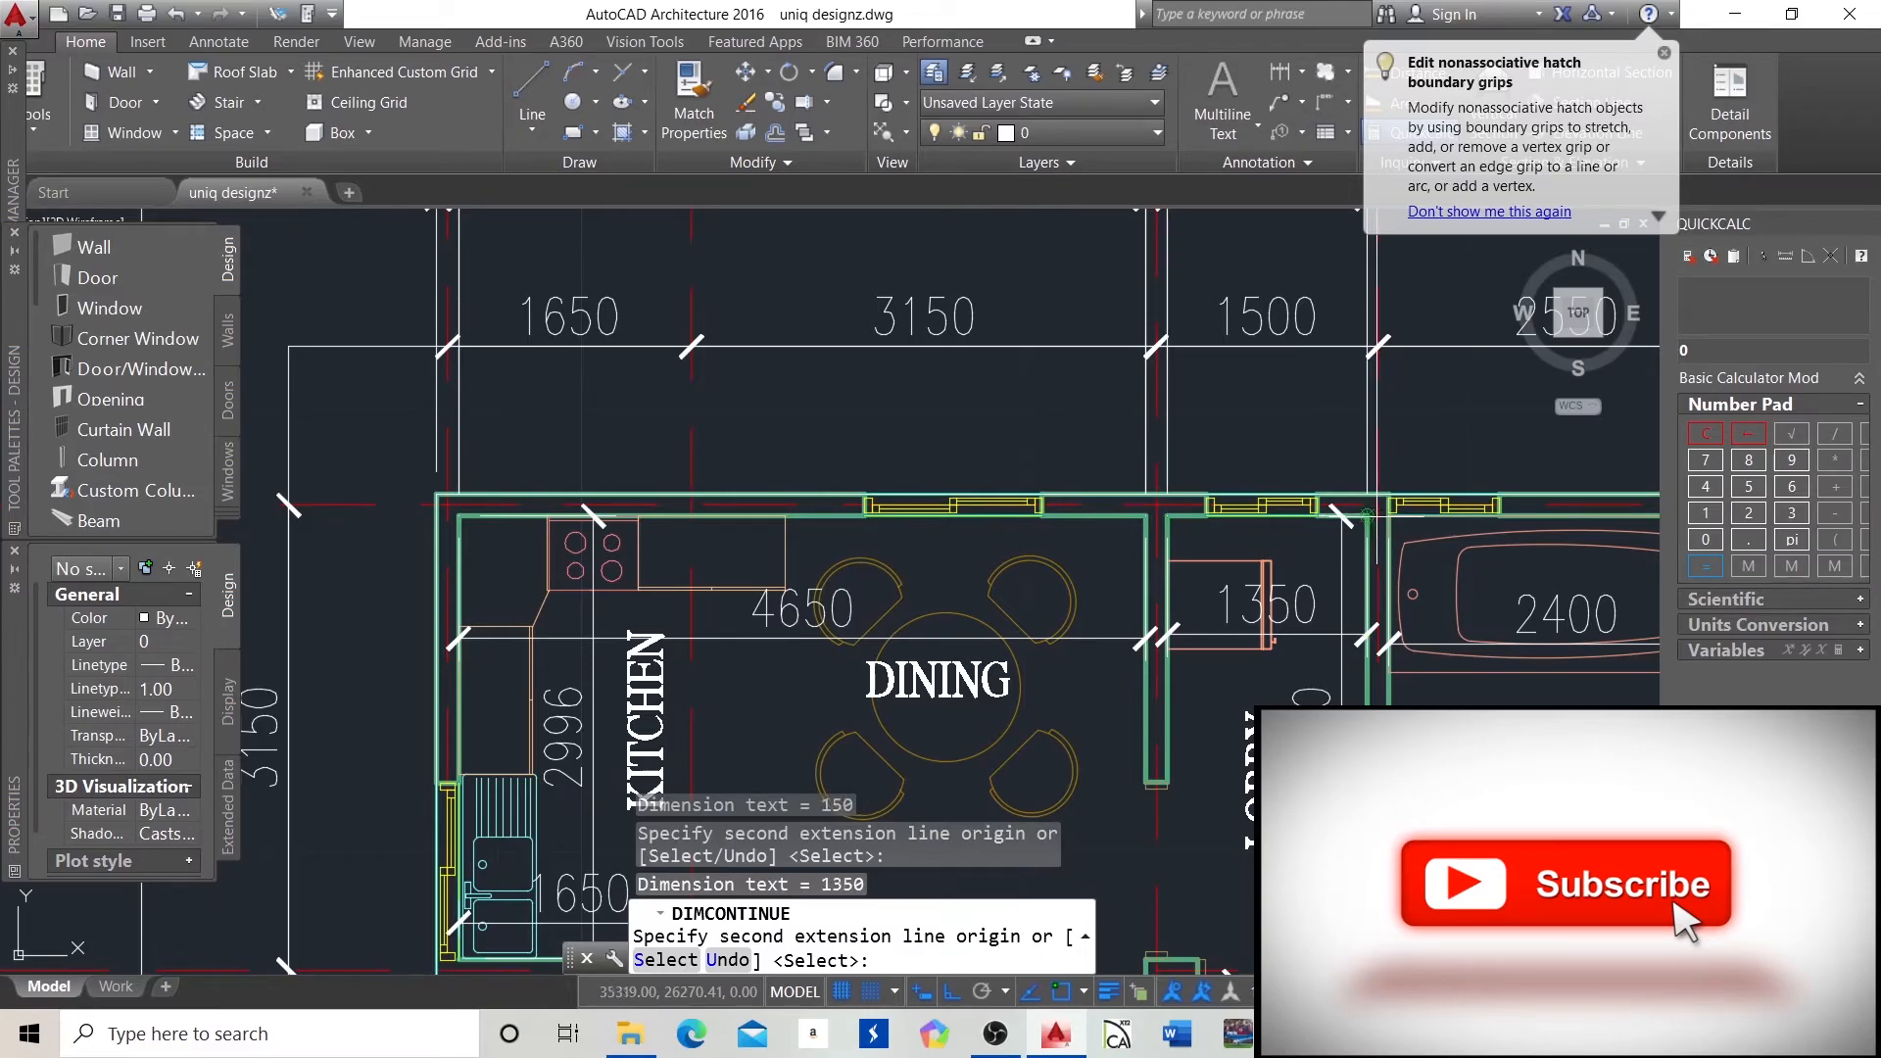
click(1389, 512)
Finish the upper wall dimension chain across the bathroom width and the external wall's thickness at grid line E.
scroll(984, 526, down, 2)
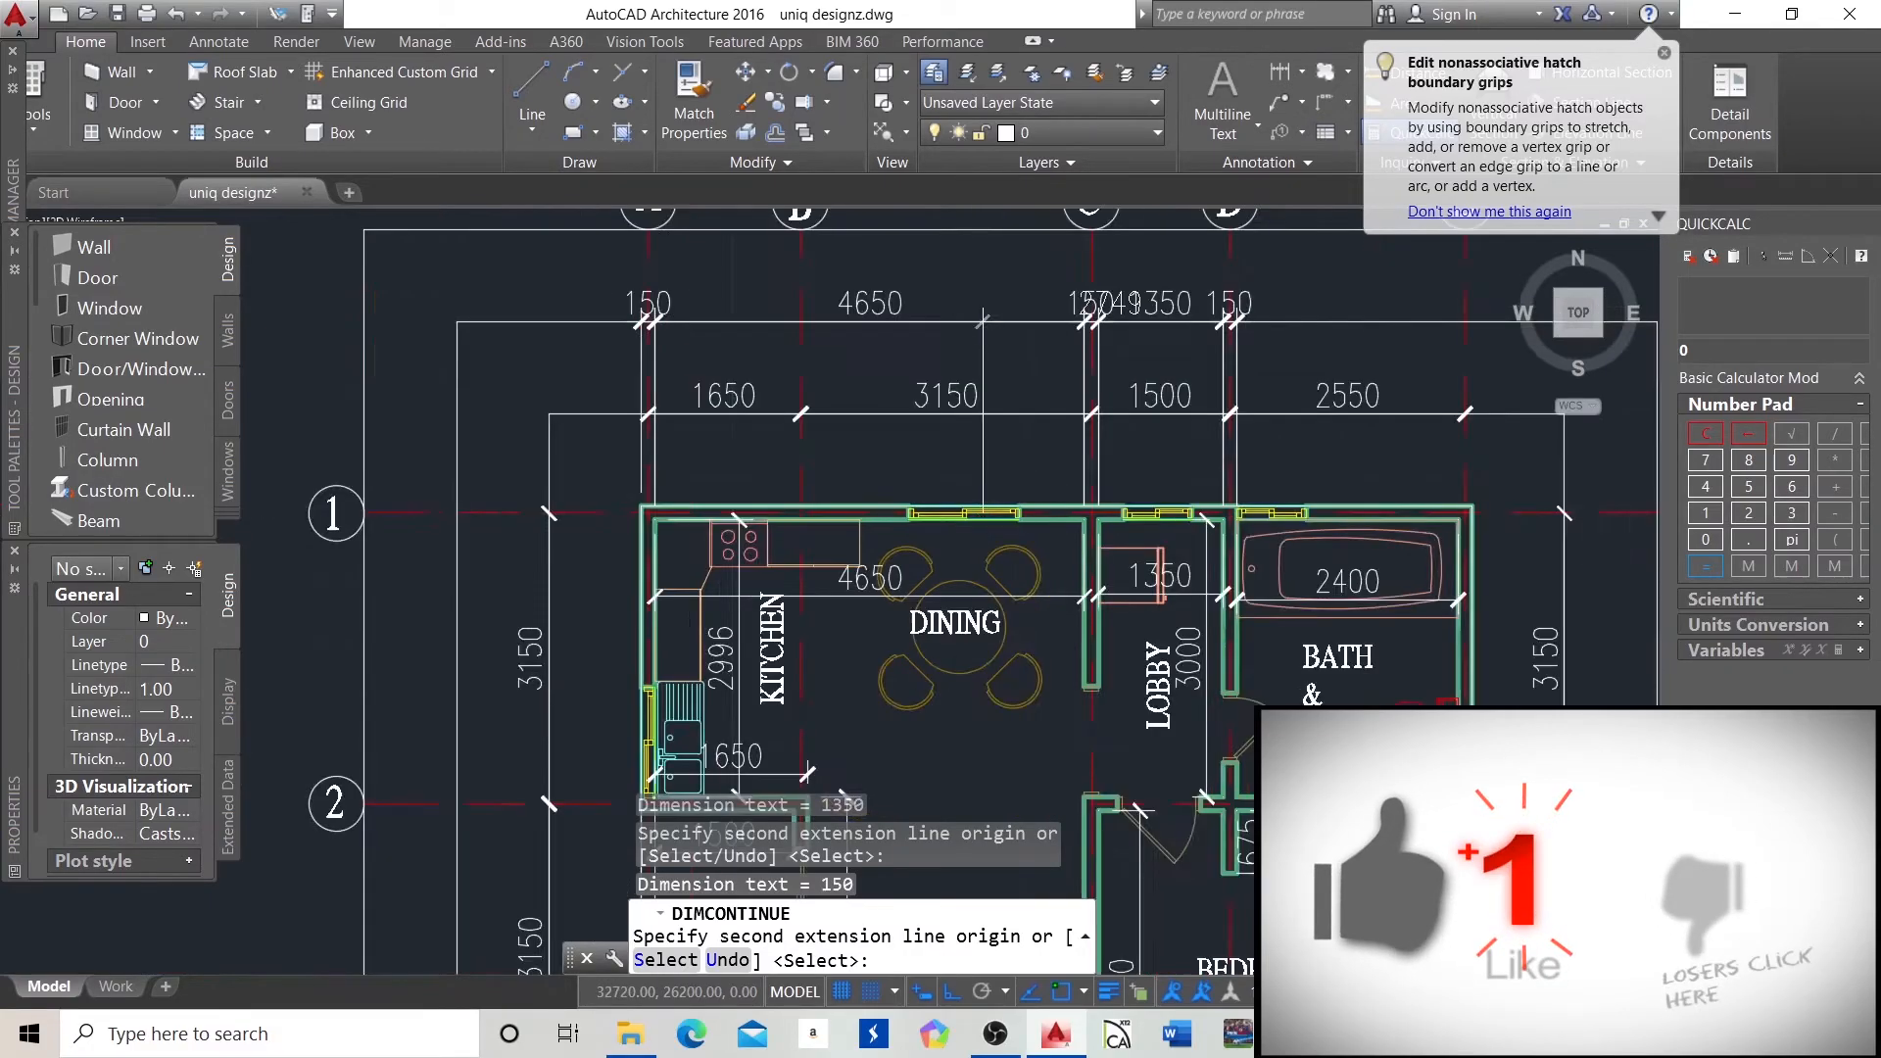
scroll(984, 321, down, 2)
scroll(1372, 509, up, 5)
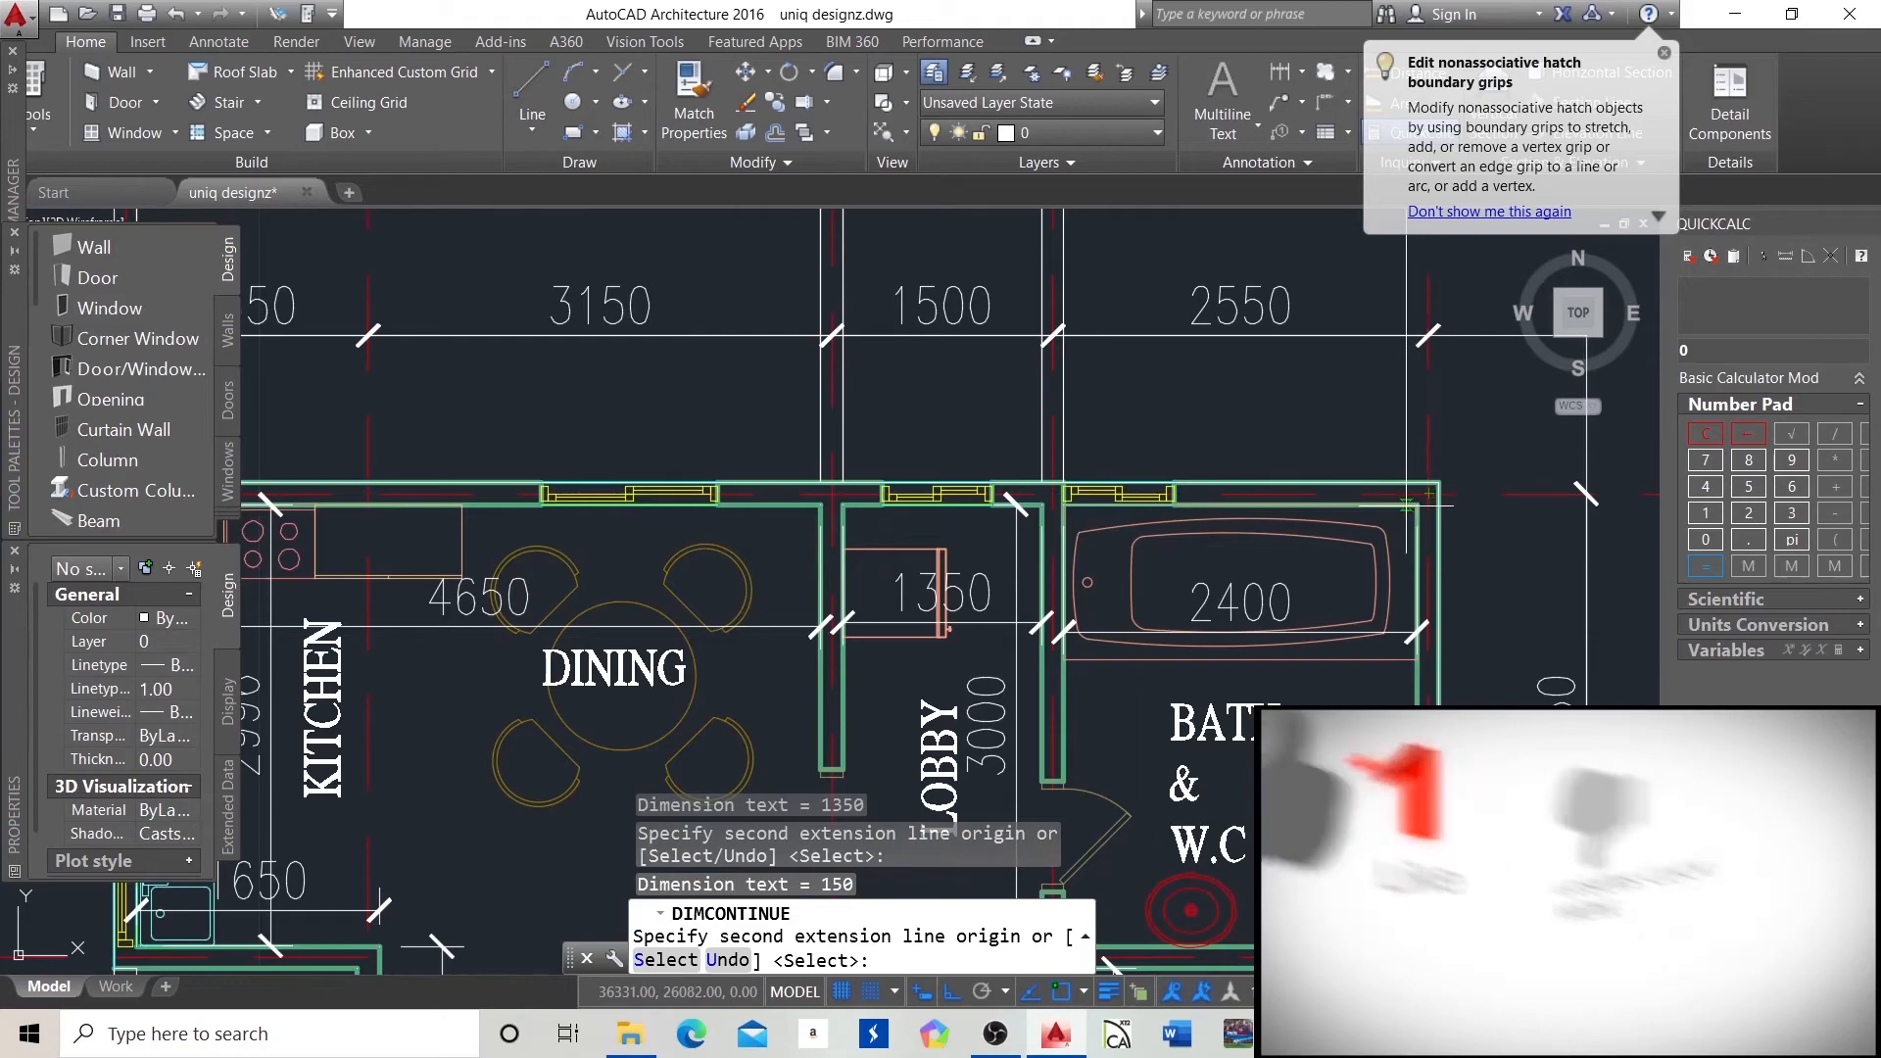
click(1439, 482)
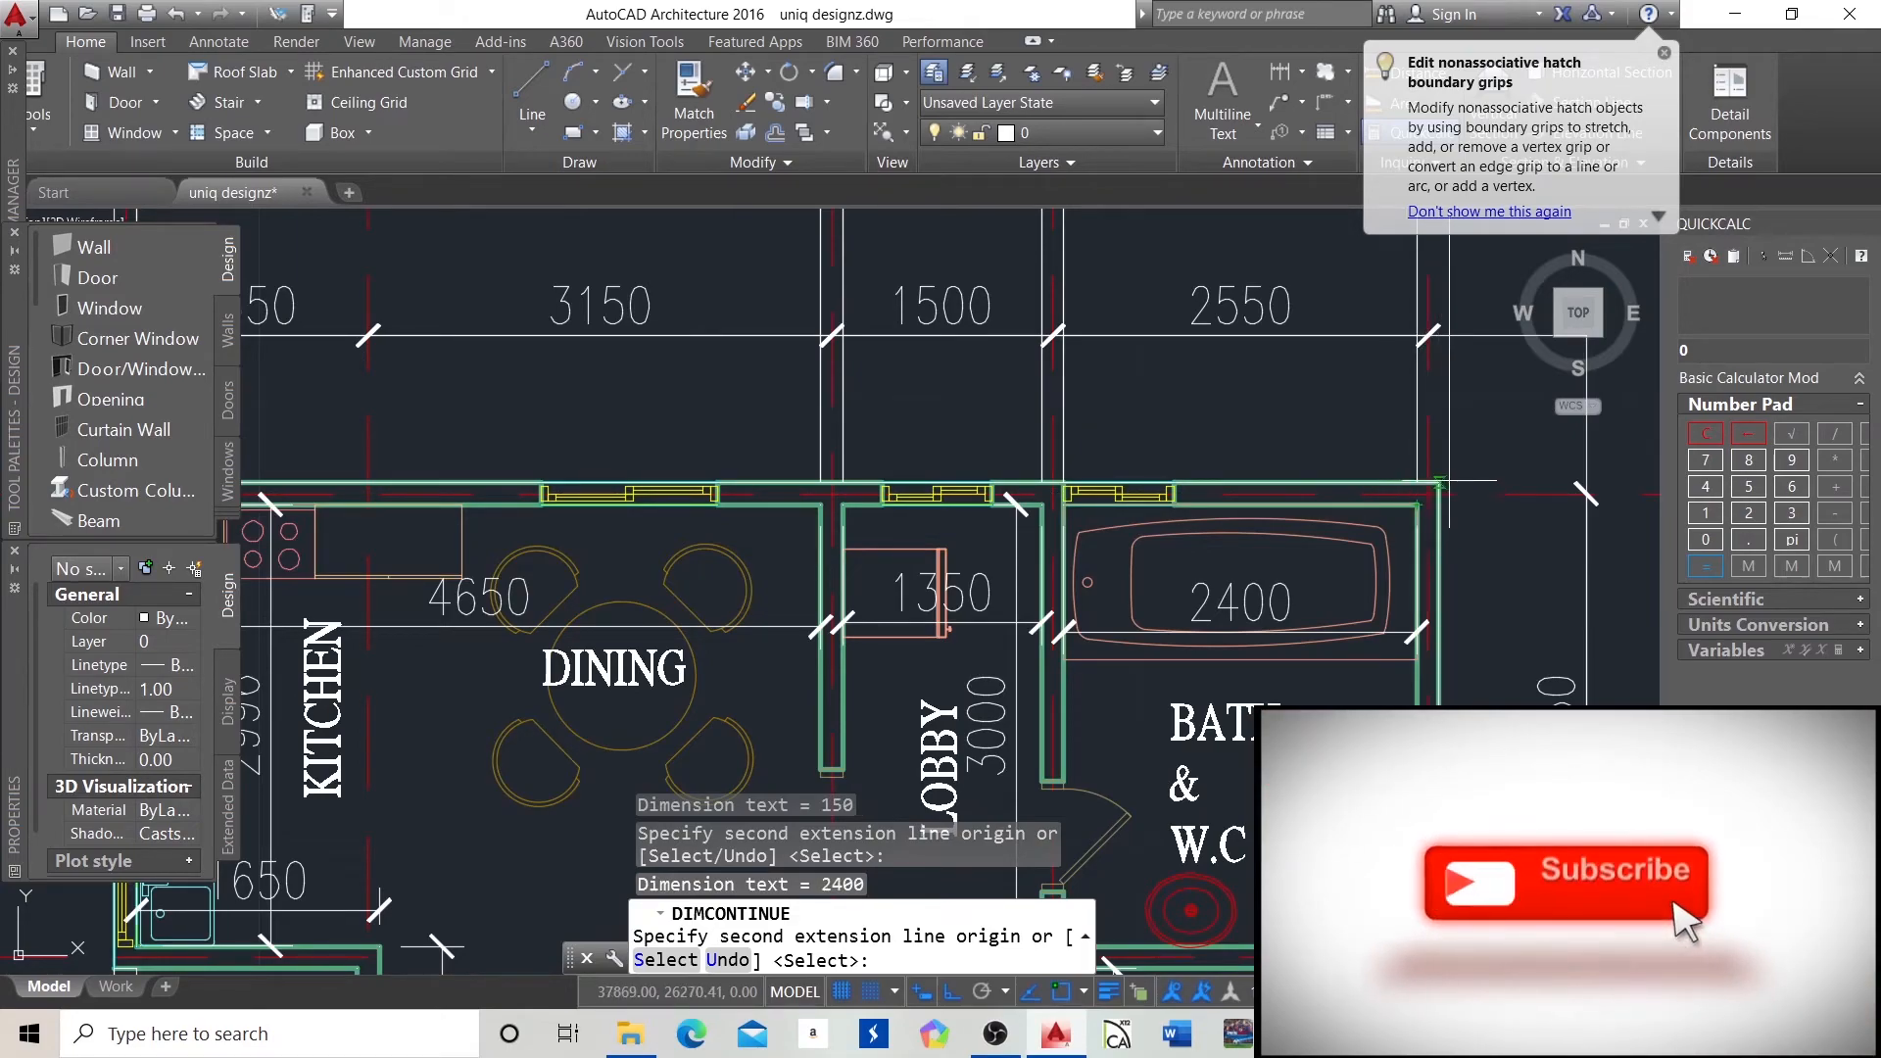
scroll(1431, 482, down, 2)
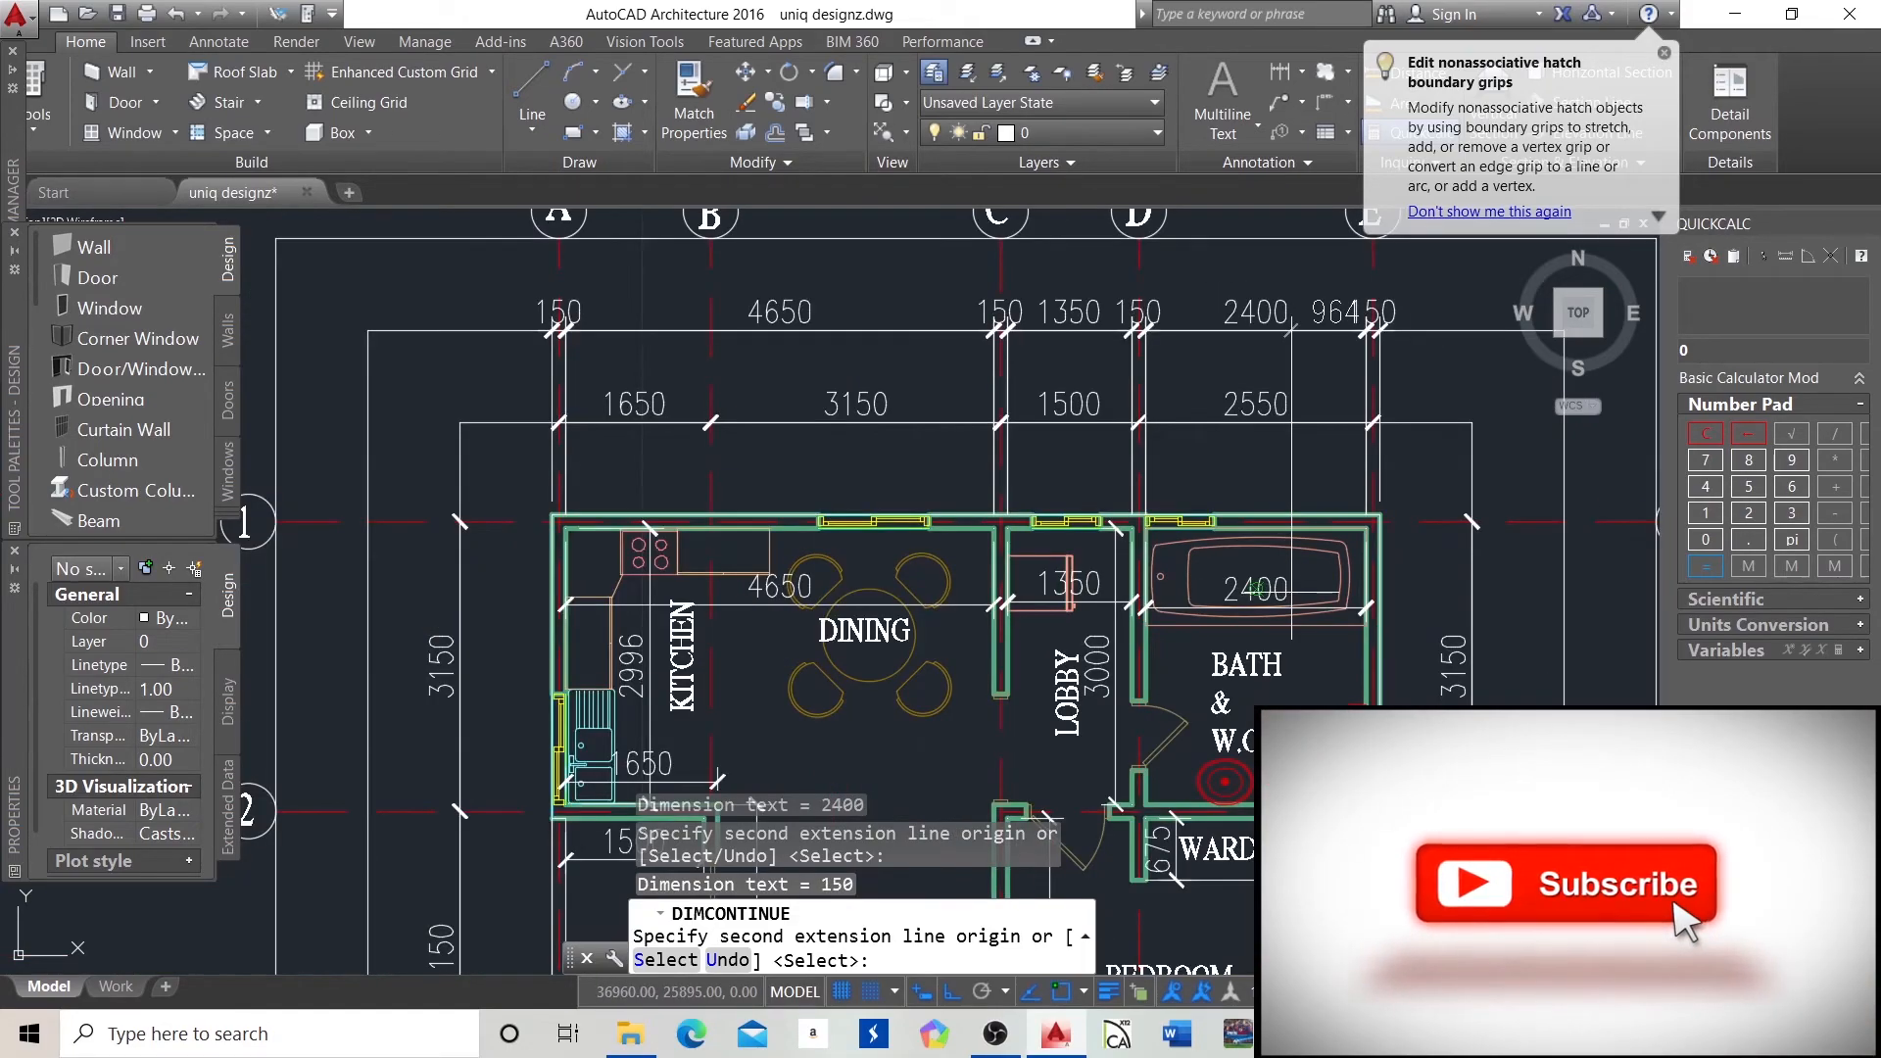
key(Escape)
key(Escape)
key(Escape)
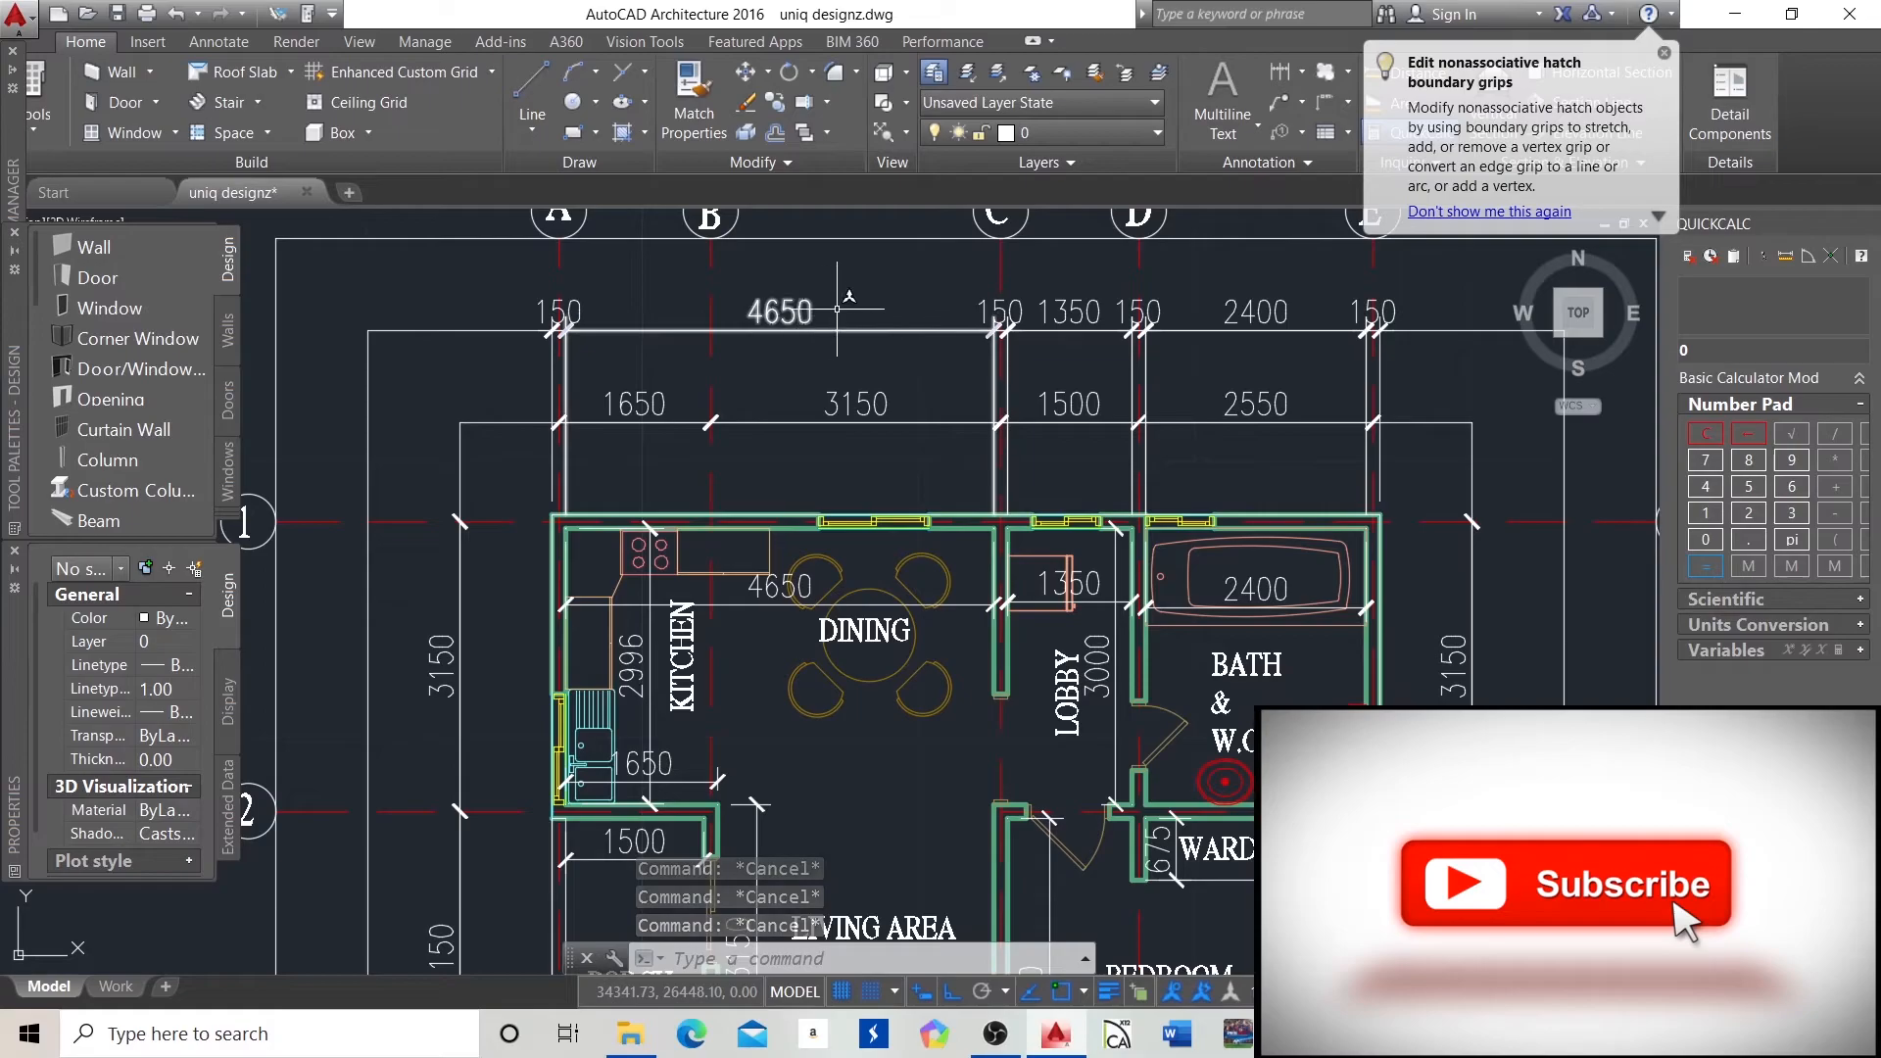
Dimension the overall external width above the plan, from the outer wall corner at grid lines E and 1 to the corner at A and 1.
scroll(862, 338, down, 4)
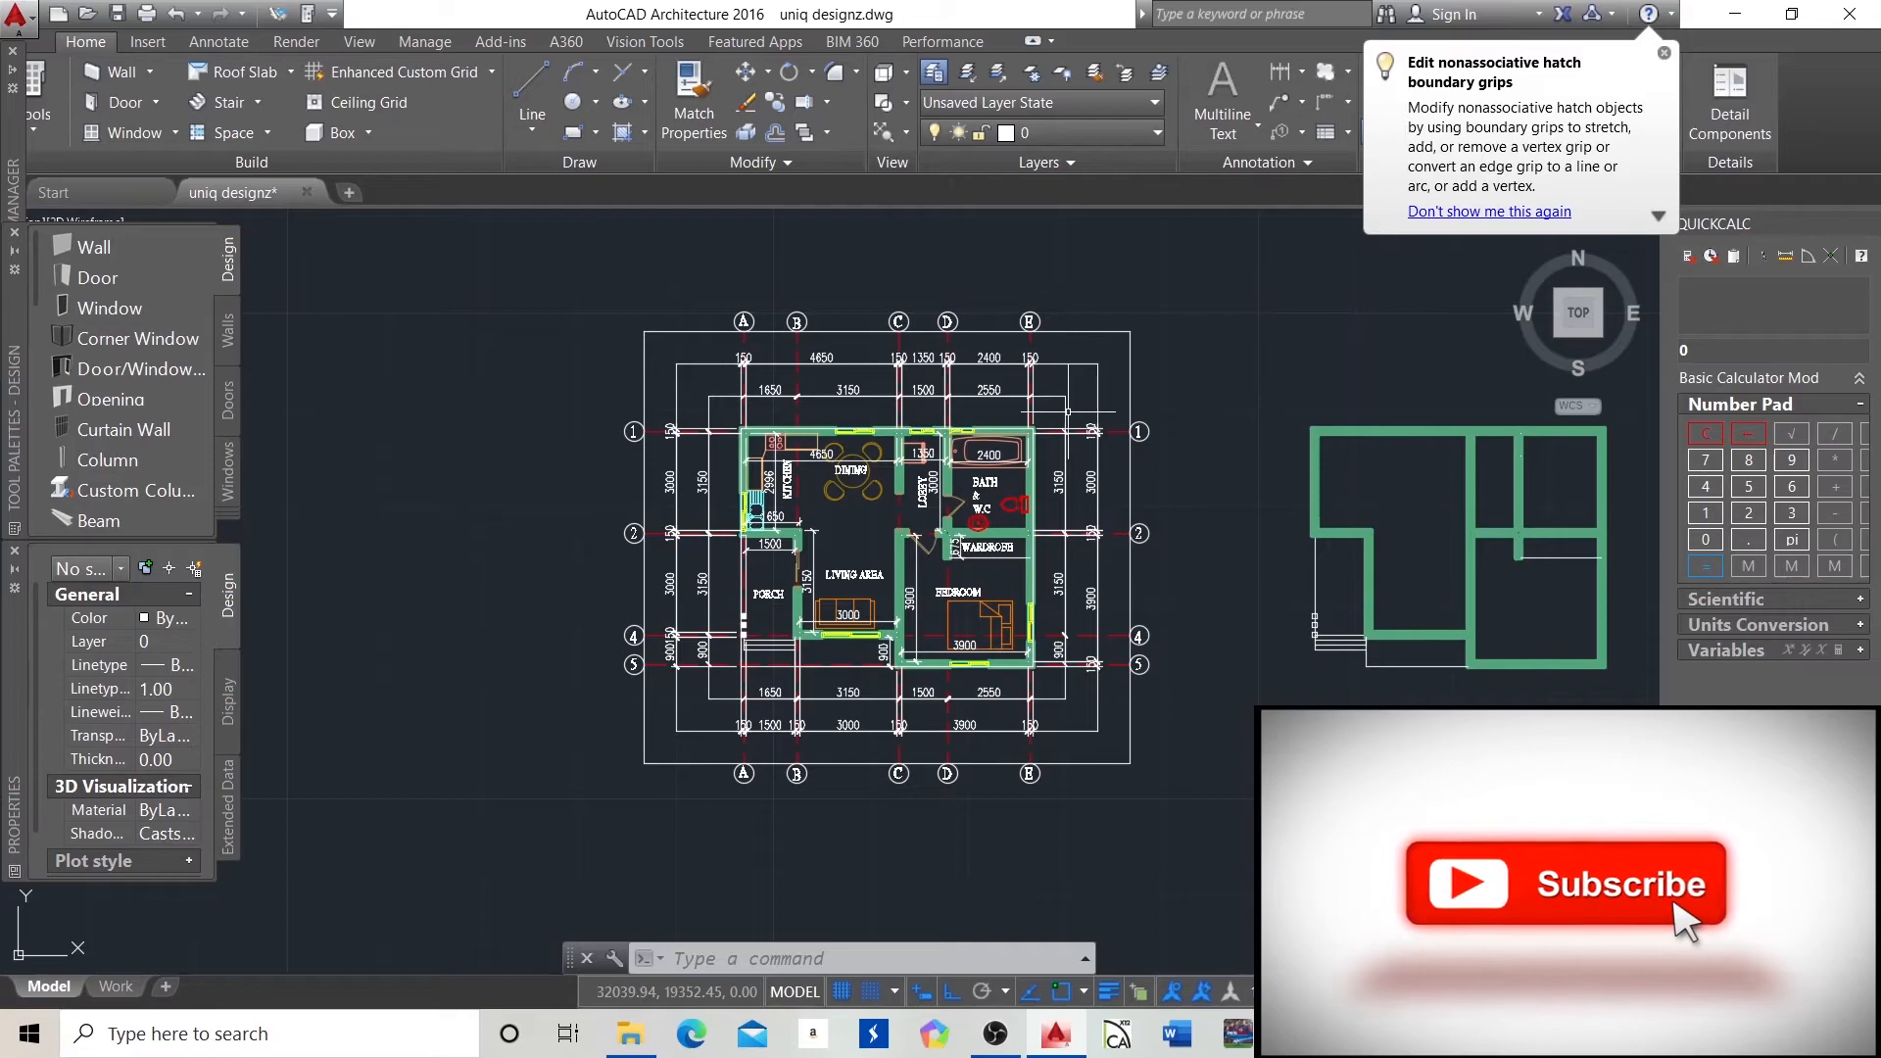
scroll(1019, 372, up, 4)
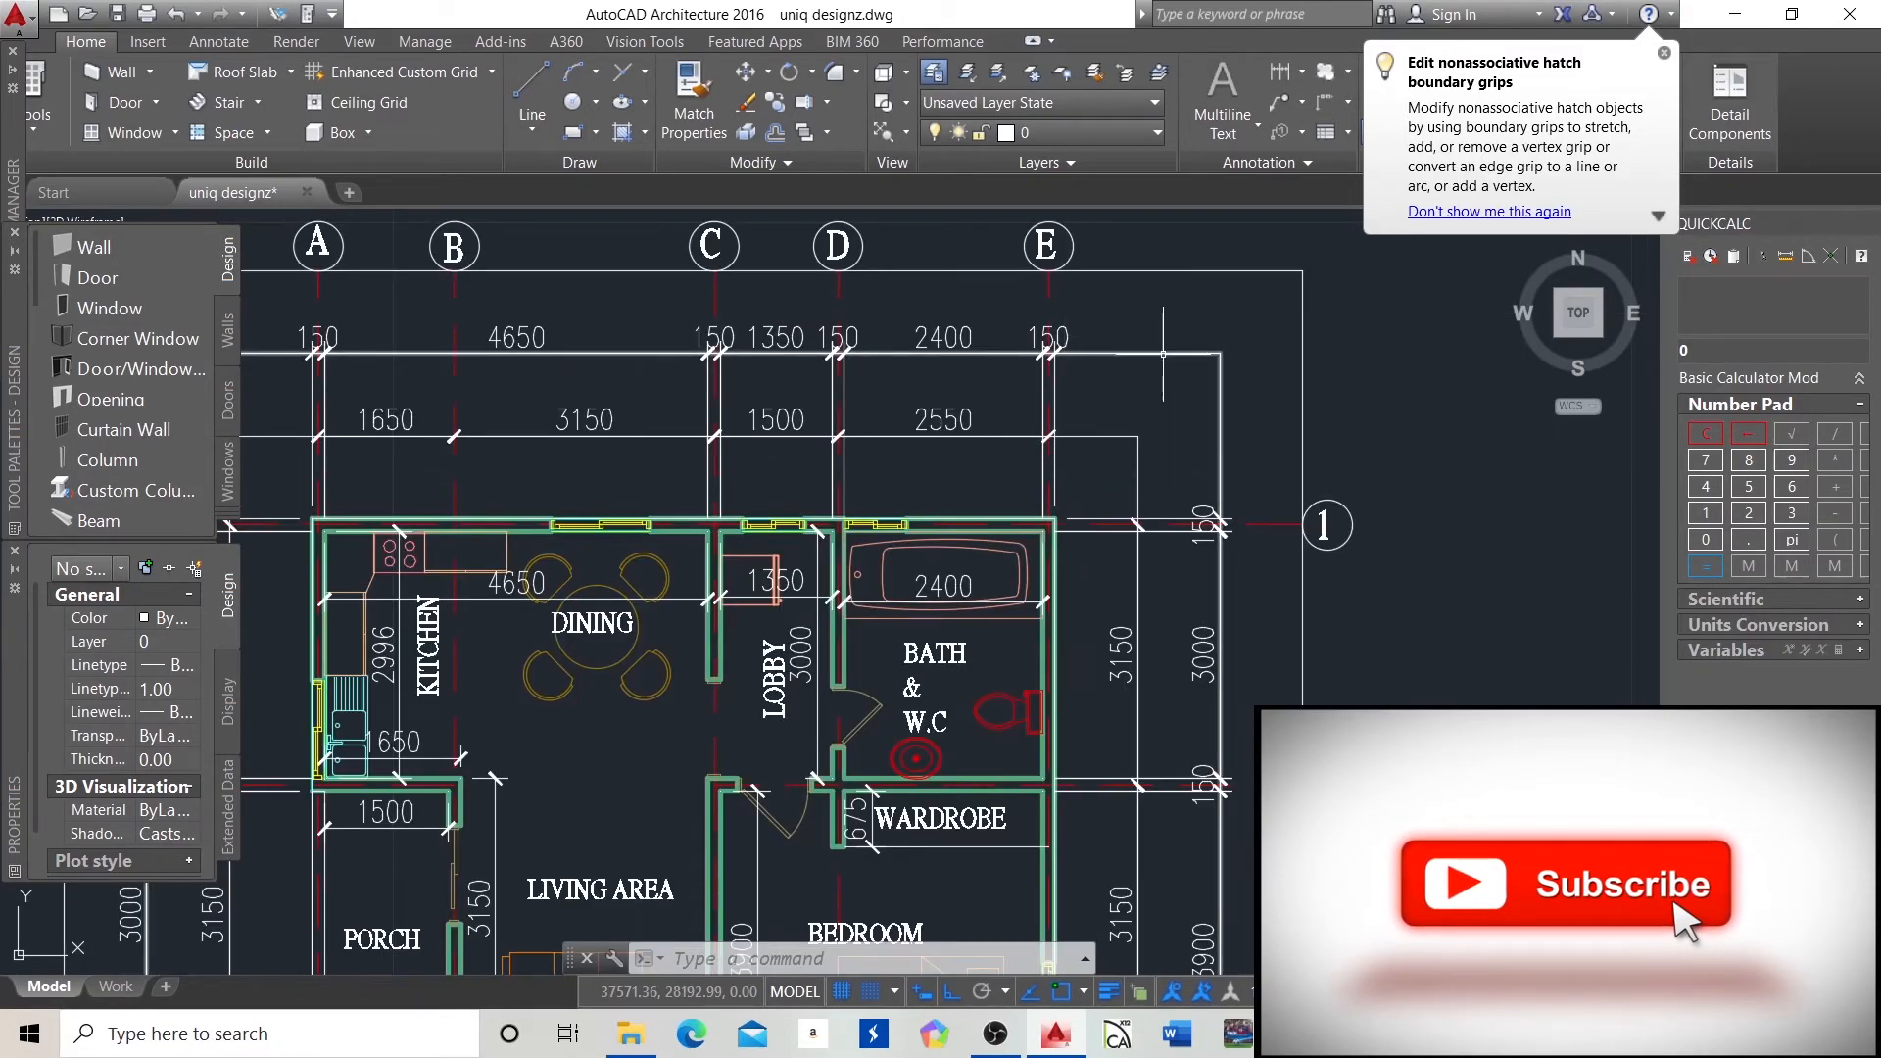
scroll(1162, 354, down, 5)
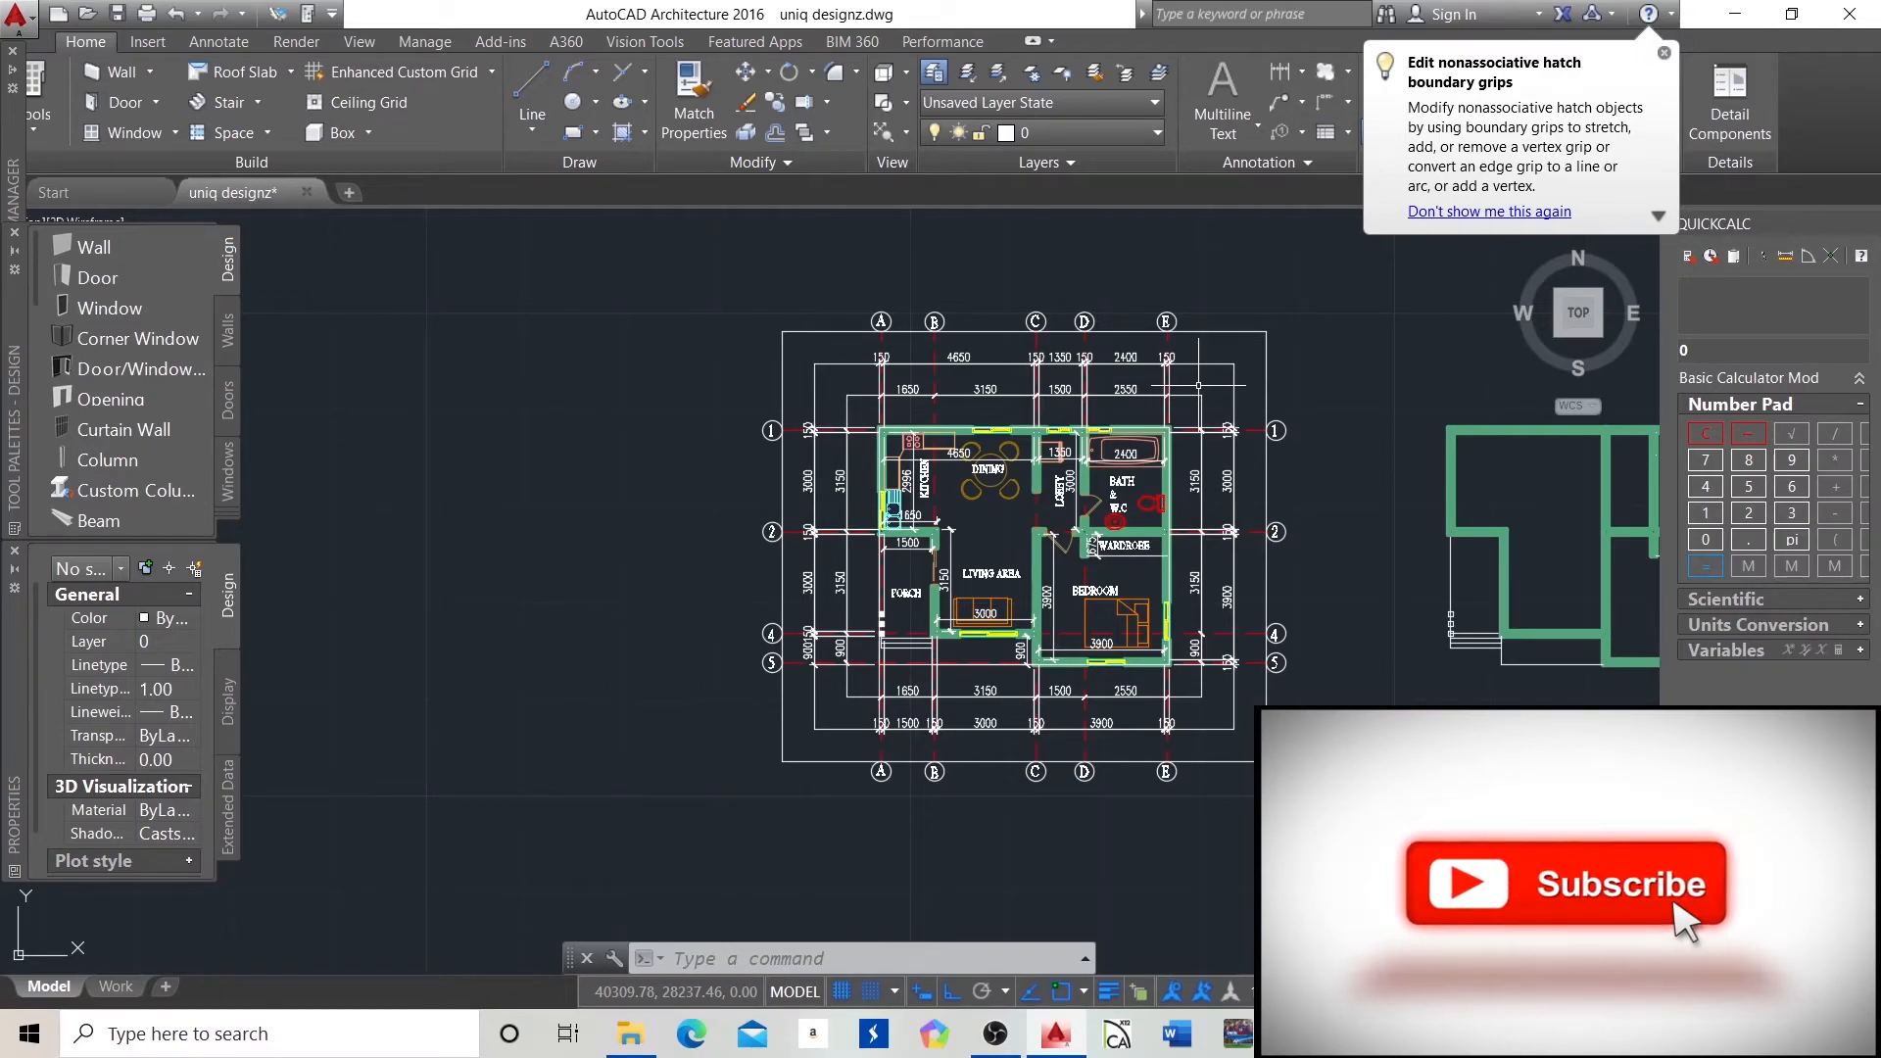
click(1305, 77)
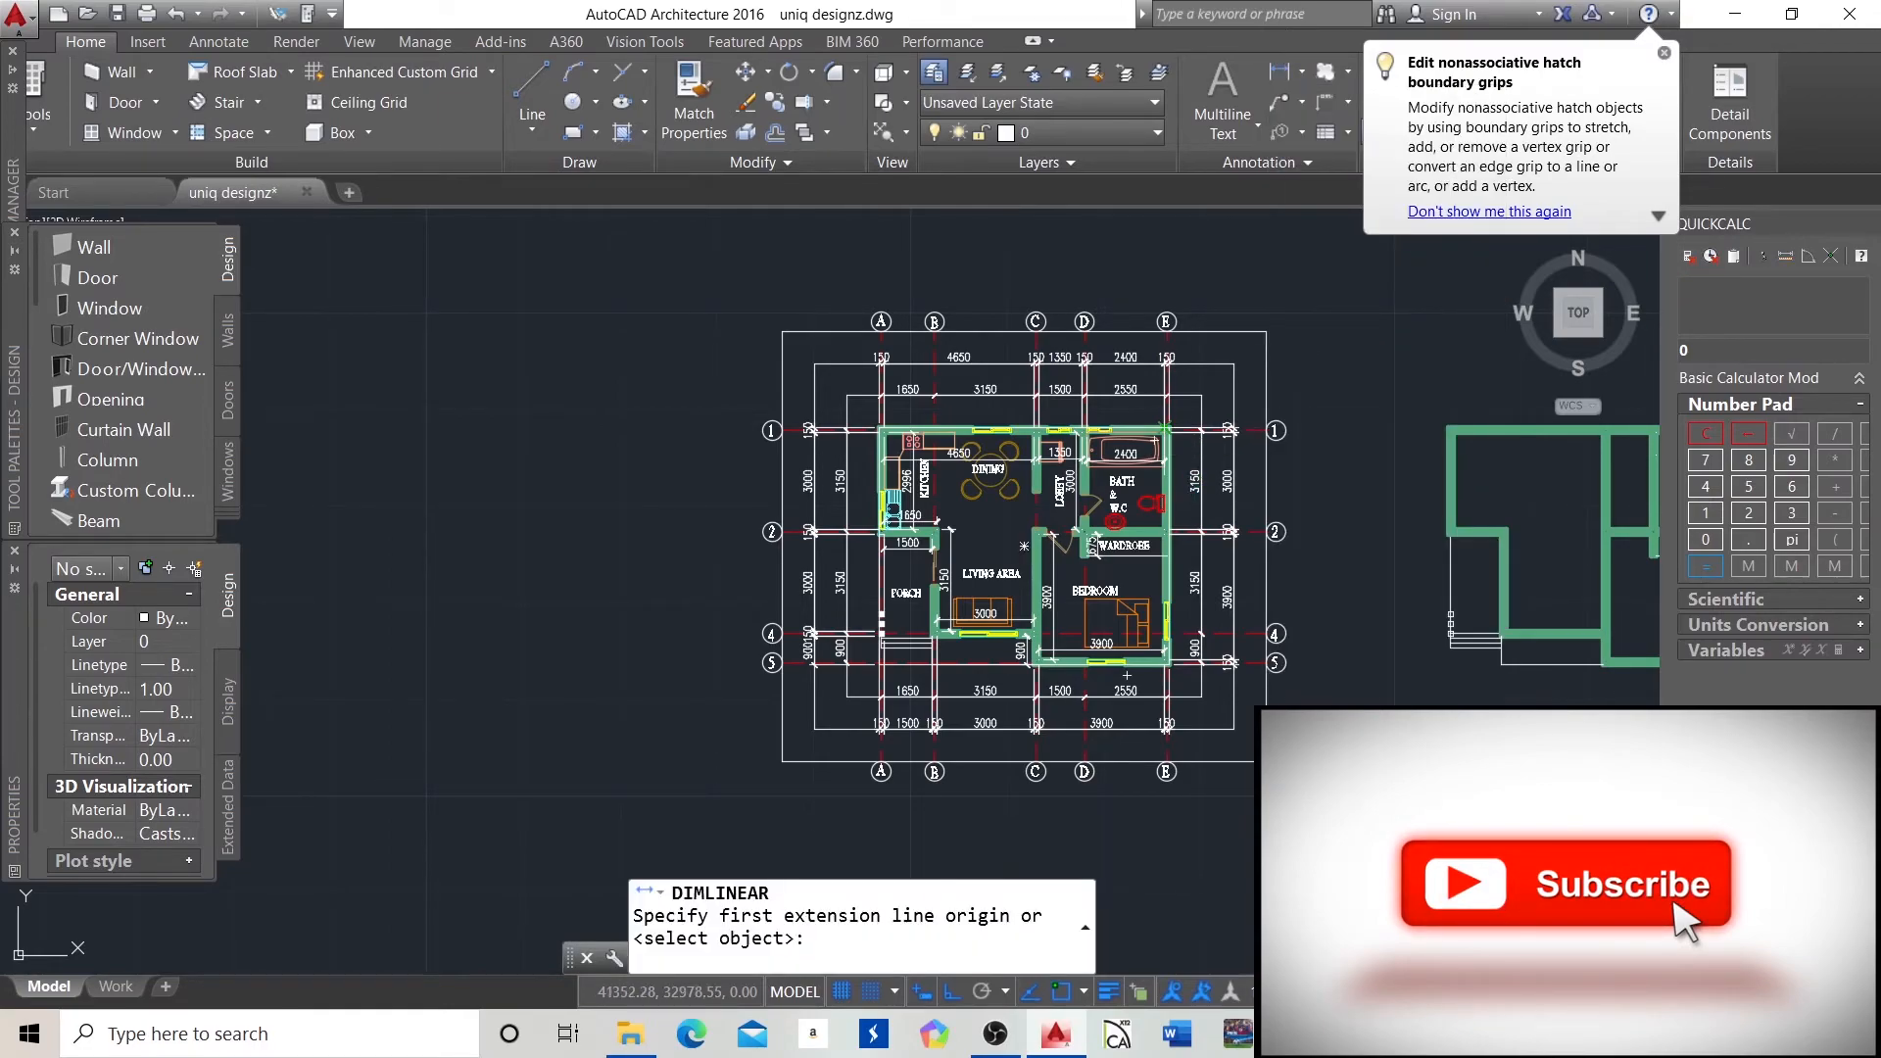
scroll(1165, 427, up, 10)
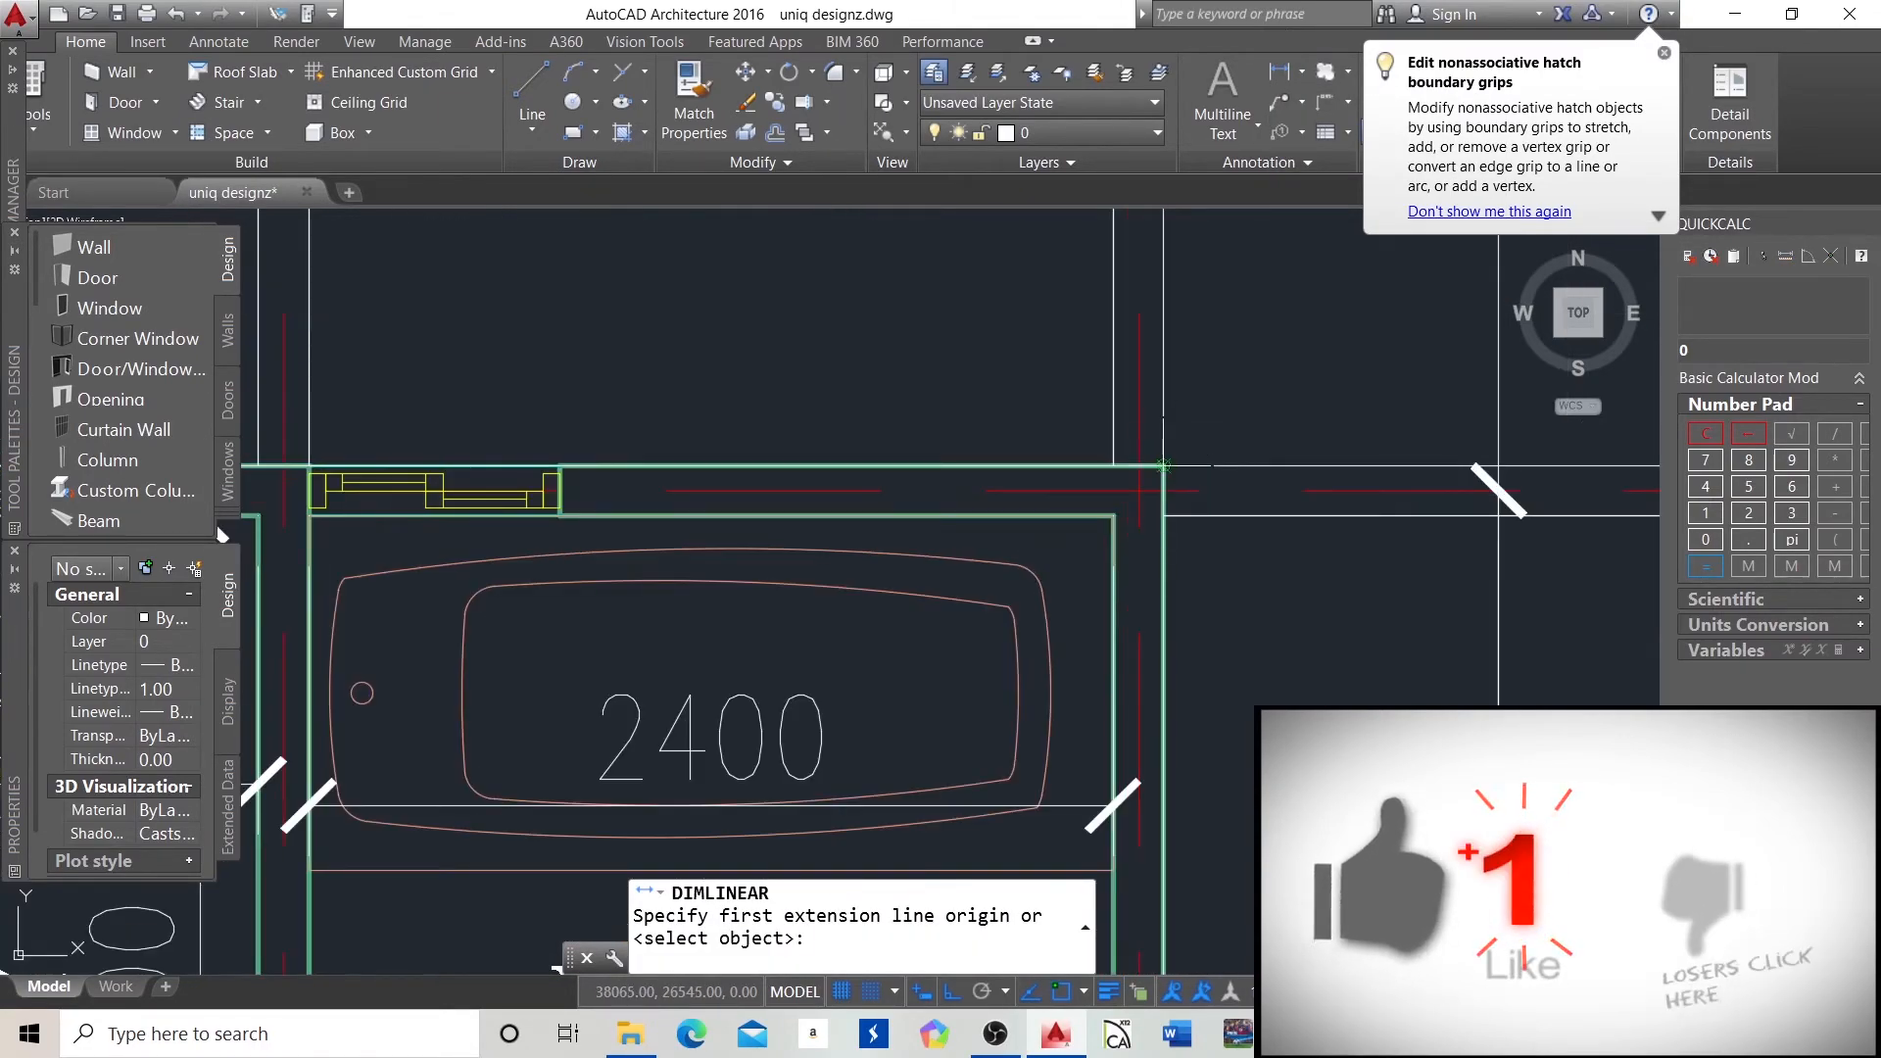
click(1164, 466)
scroll(1164, 466, down, 10)
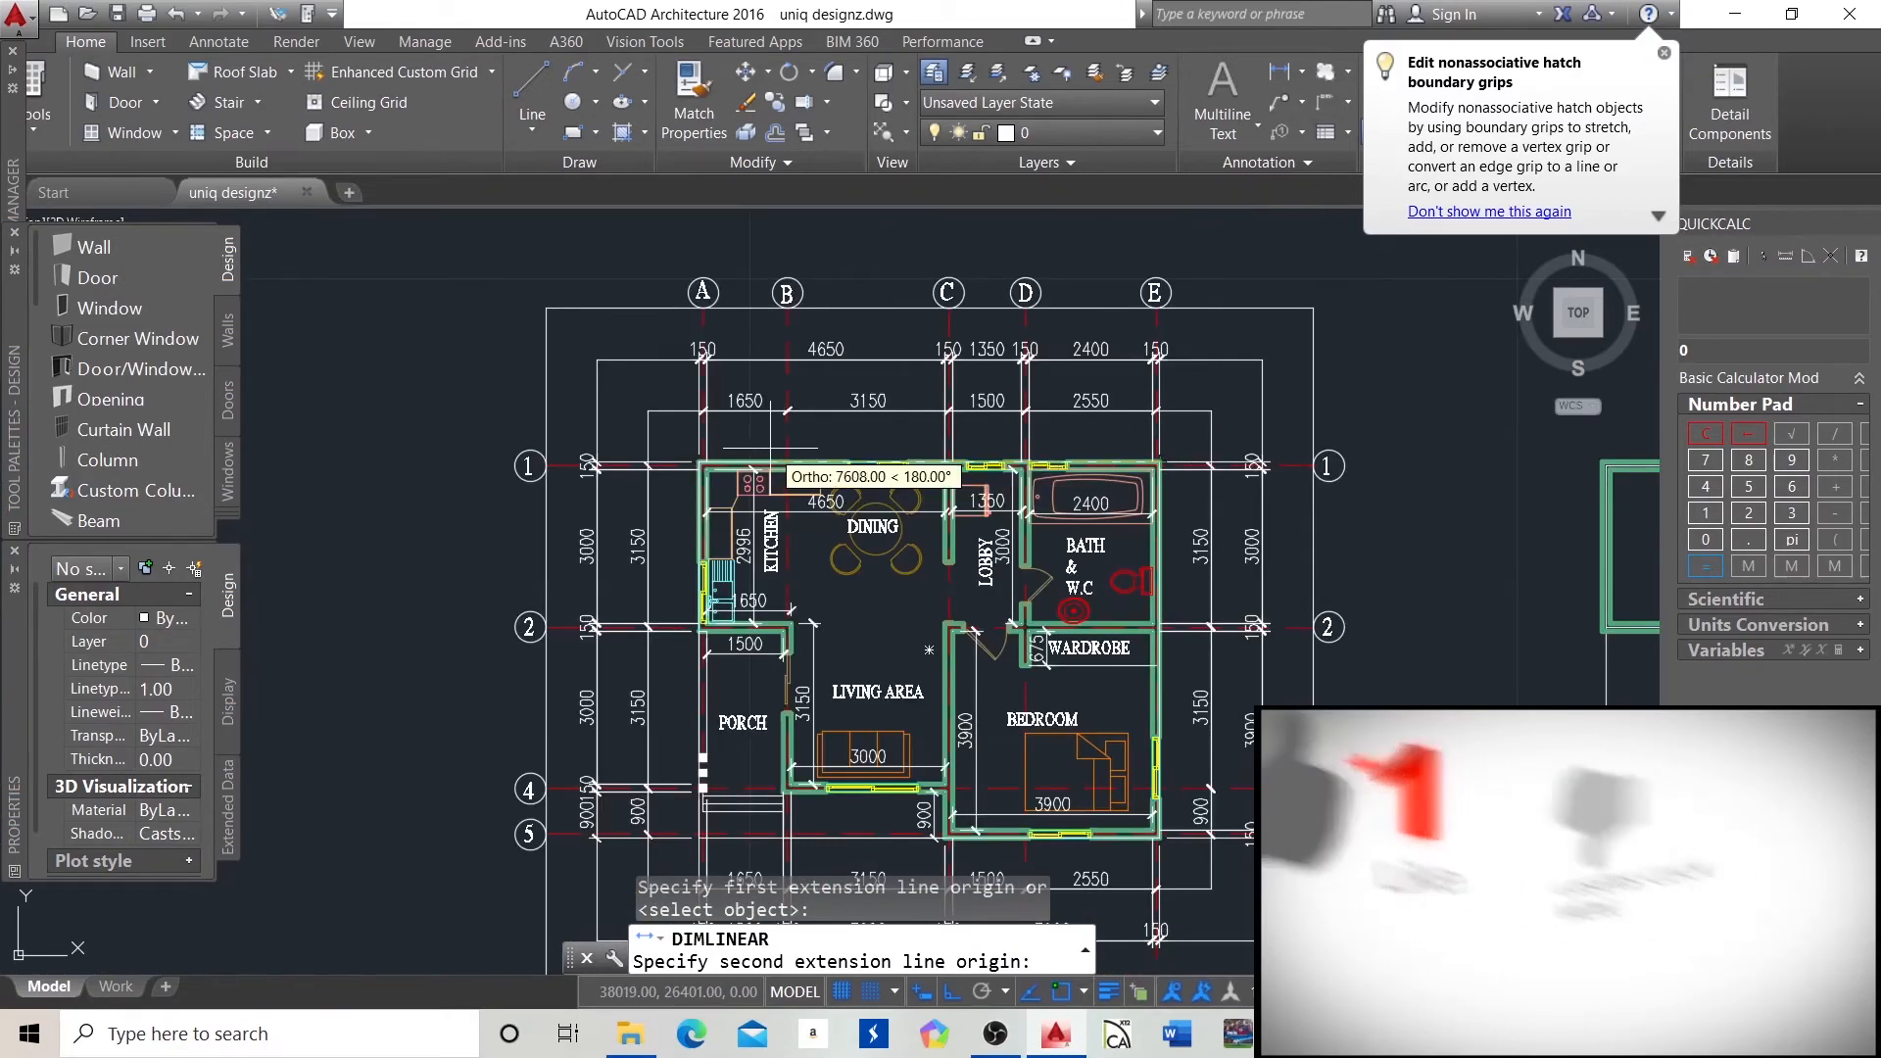
scroll(683, 464, up, 4)
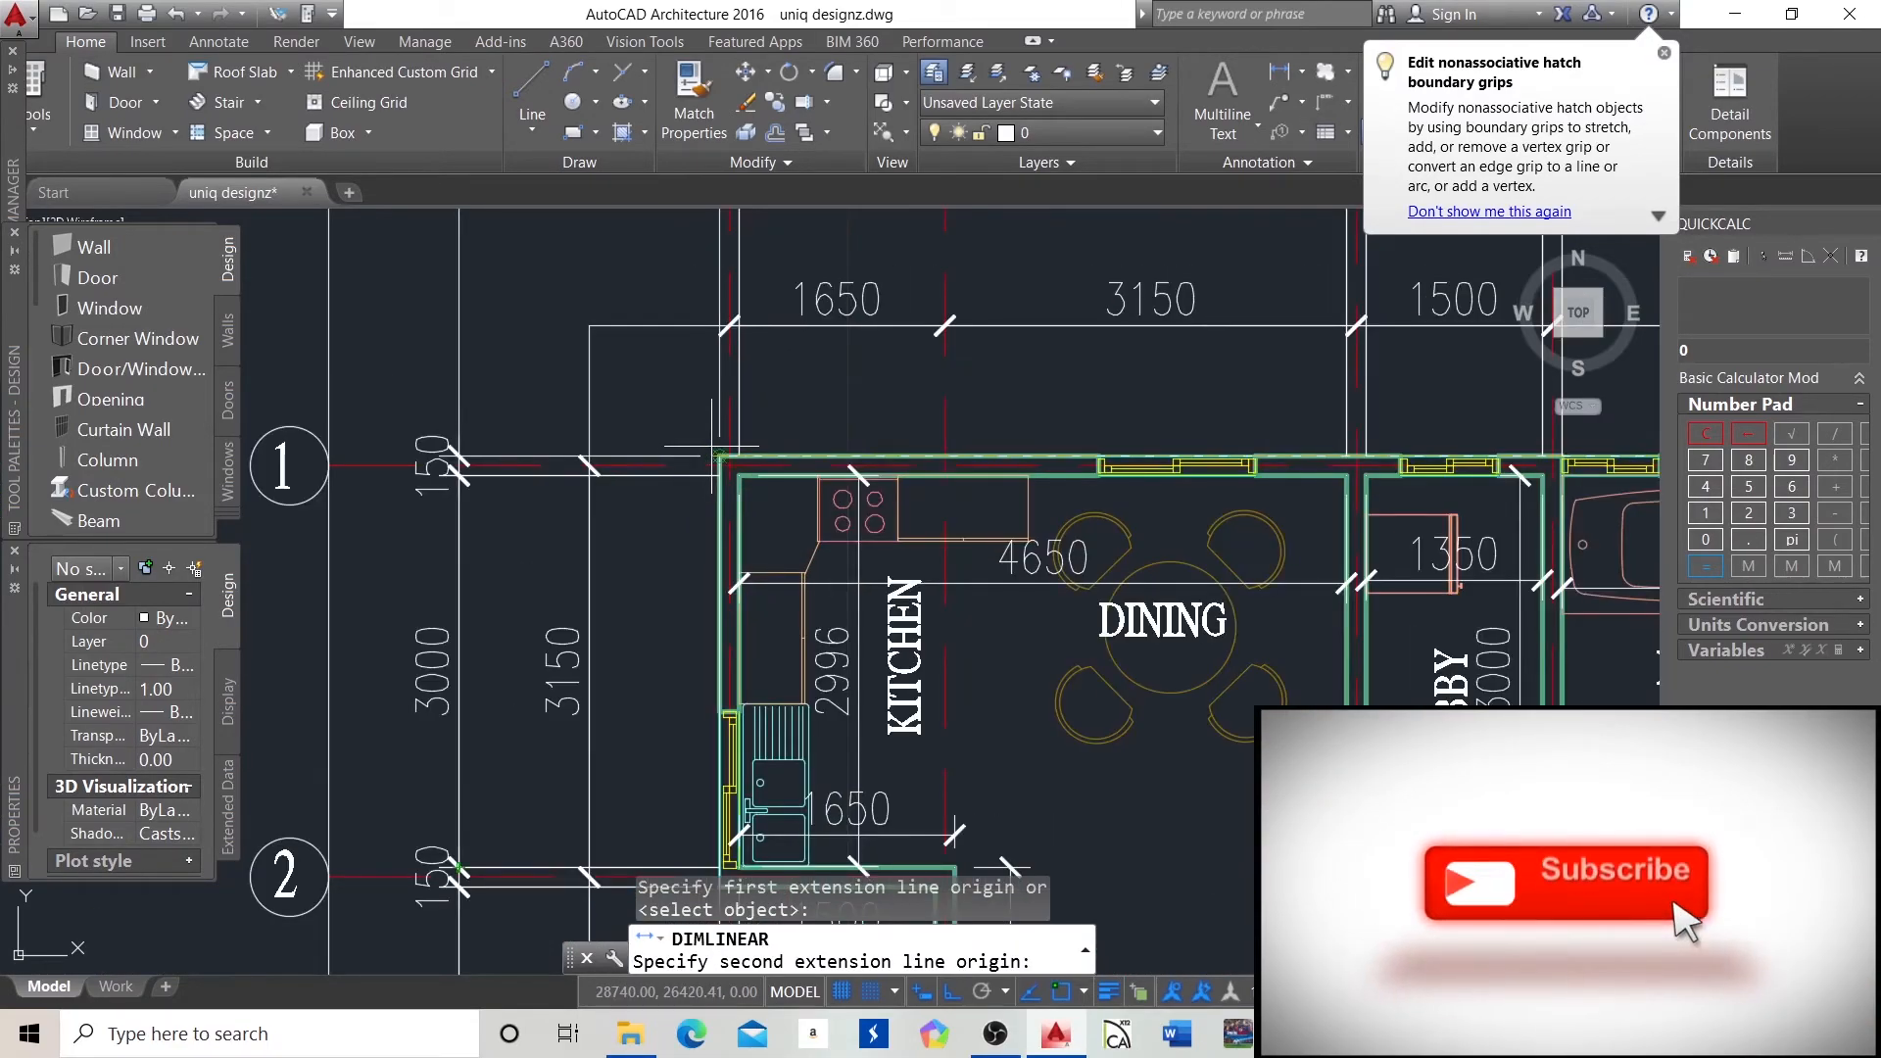